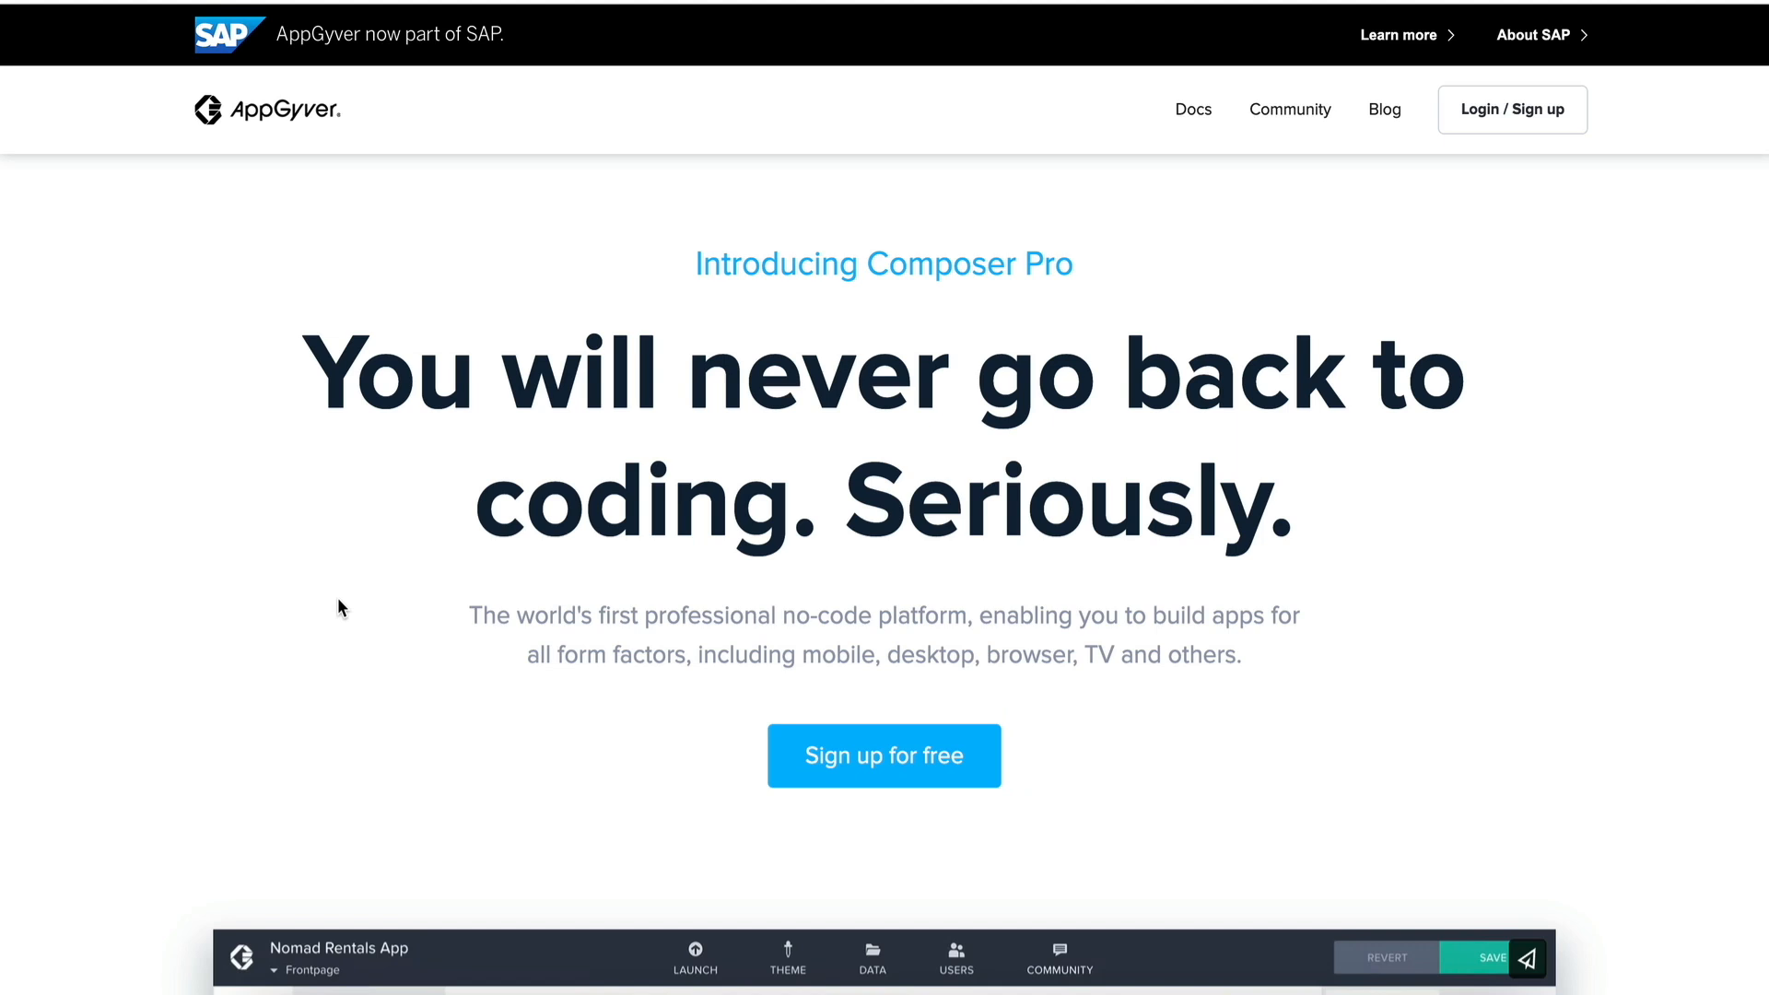
Log in to AppGyver to reach the projects list.
scroll(332, 461, down, 1)
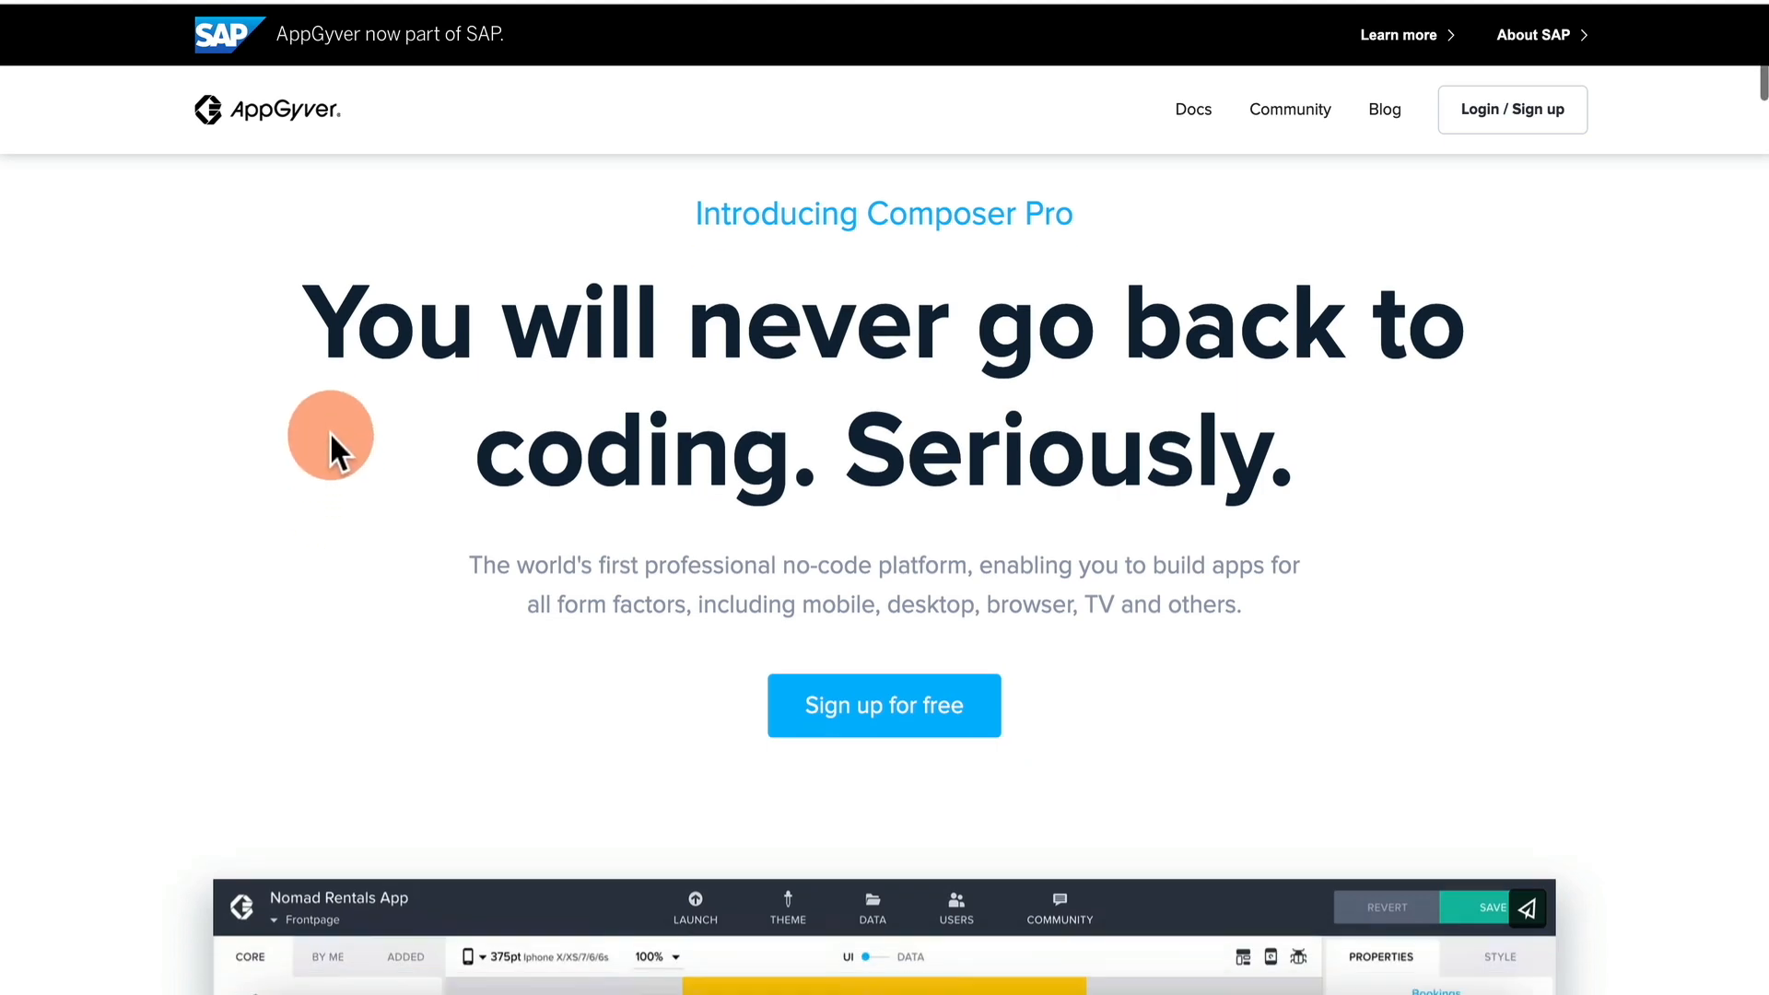
scroll(333, 457, up, 1)
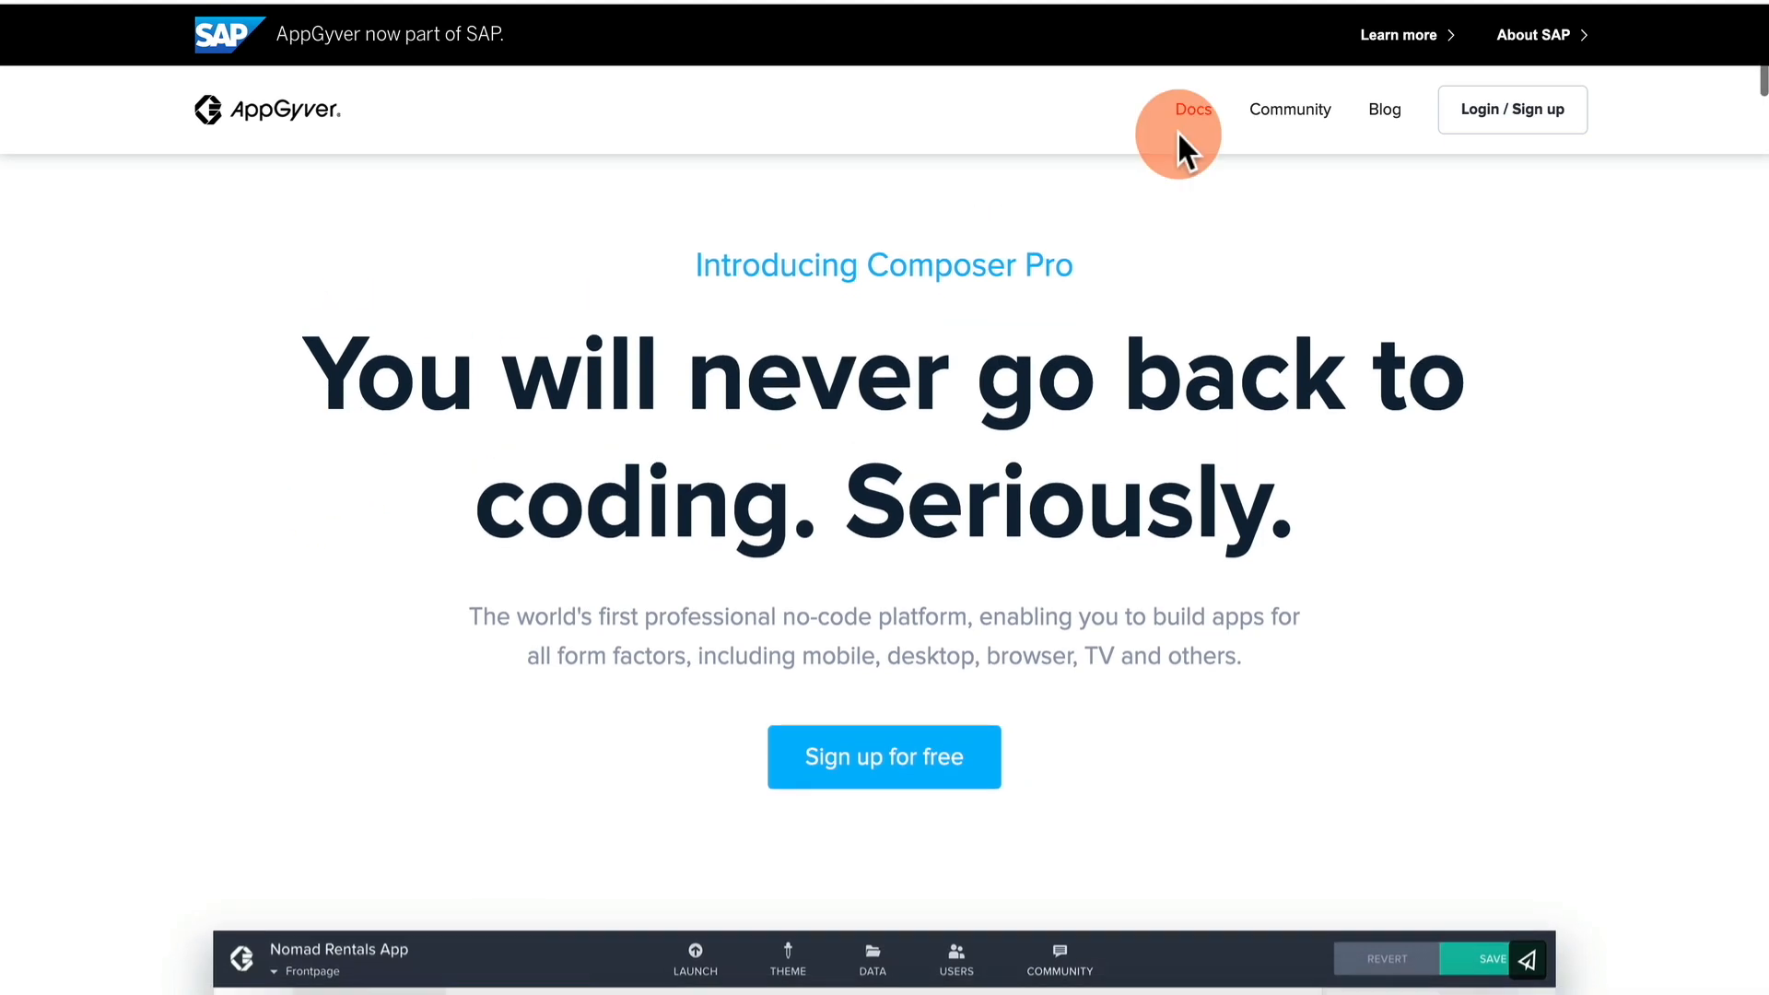
click(1472, 110)
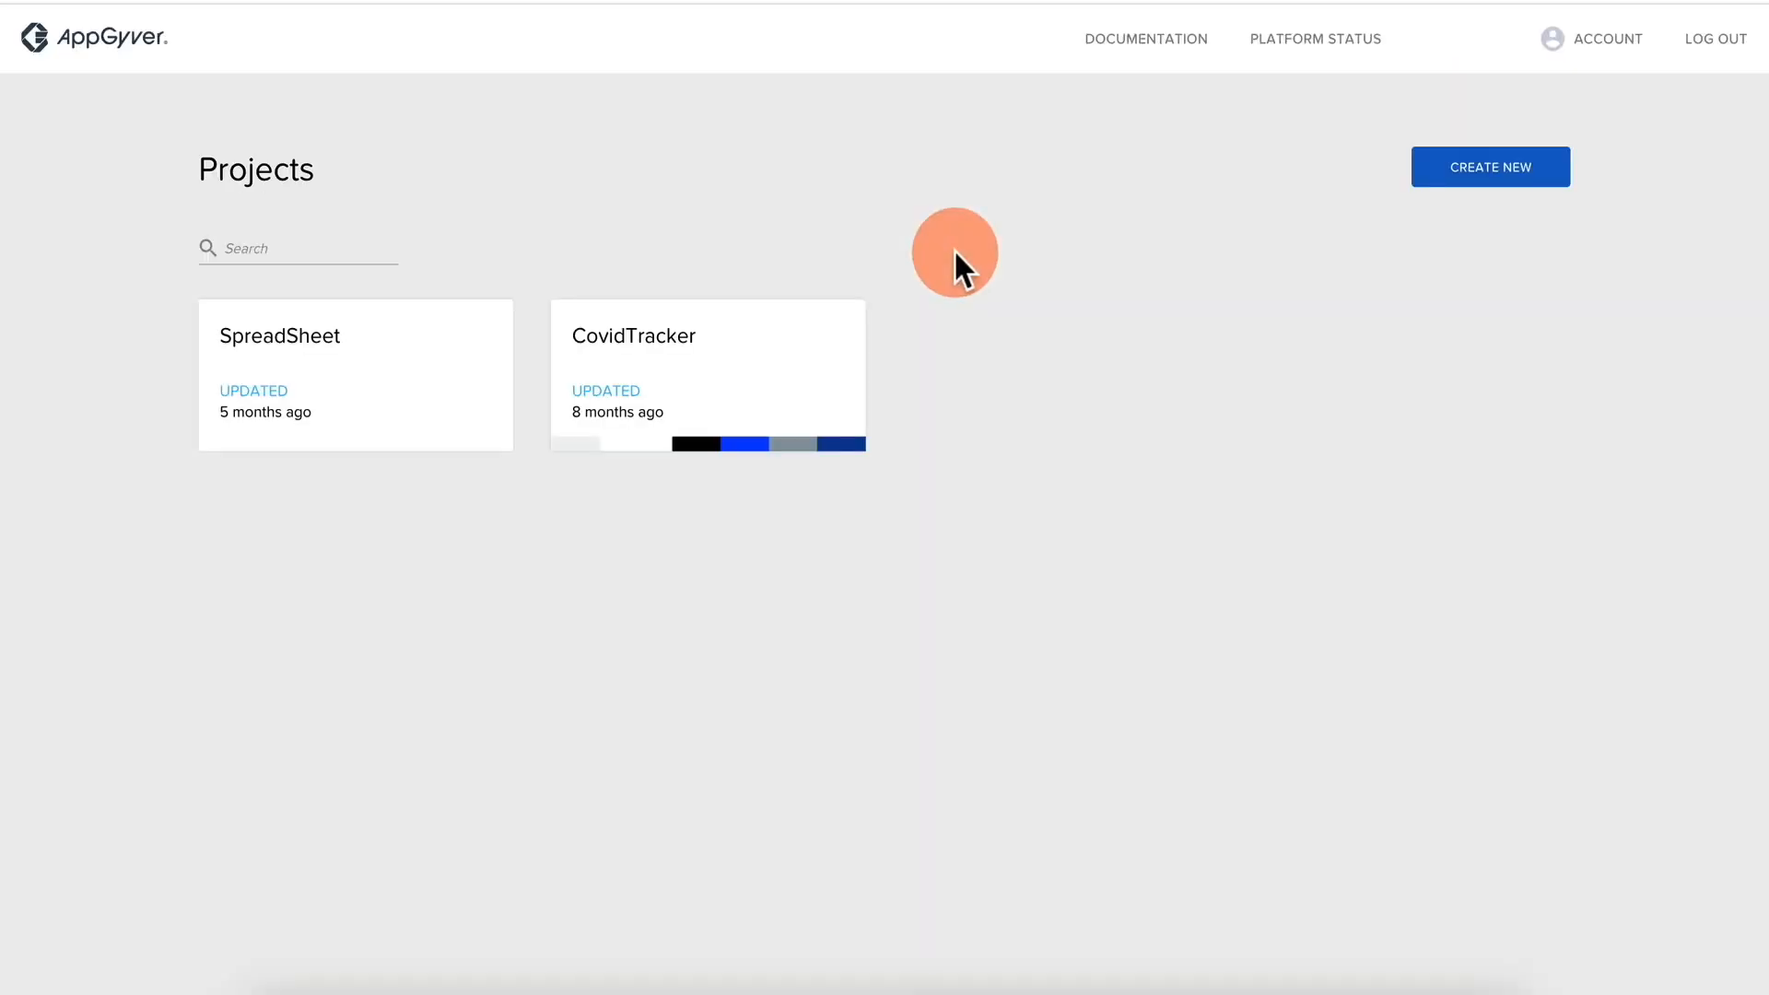
Create a new app project named SampleApp and open it in the editor.
click(1490, 169)
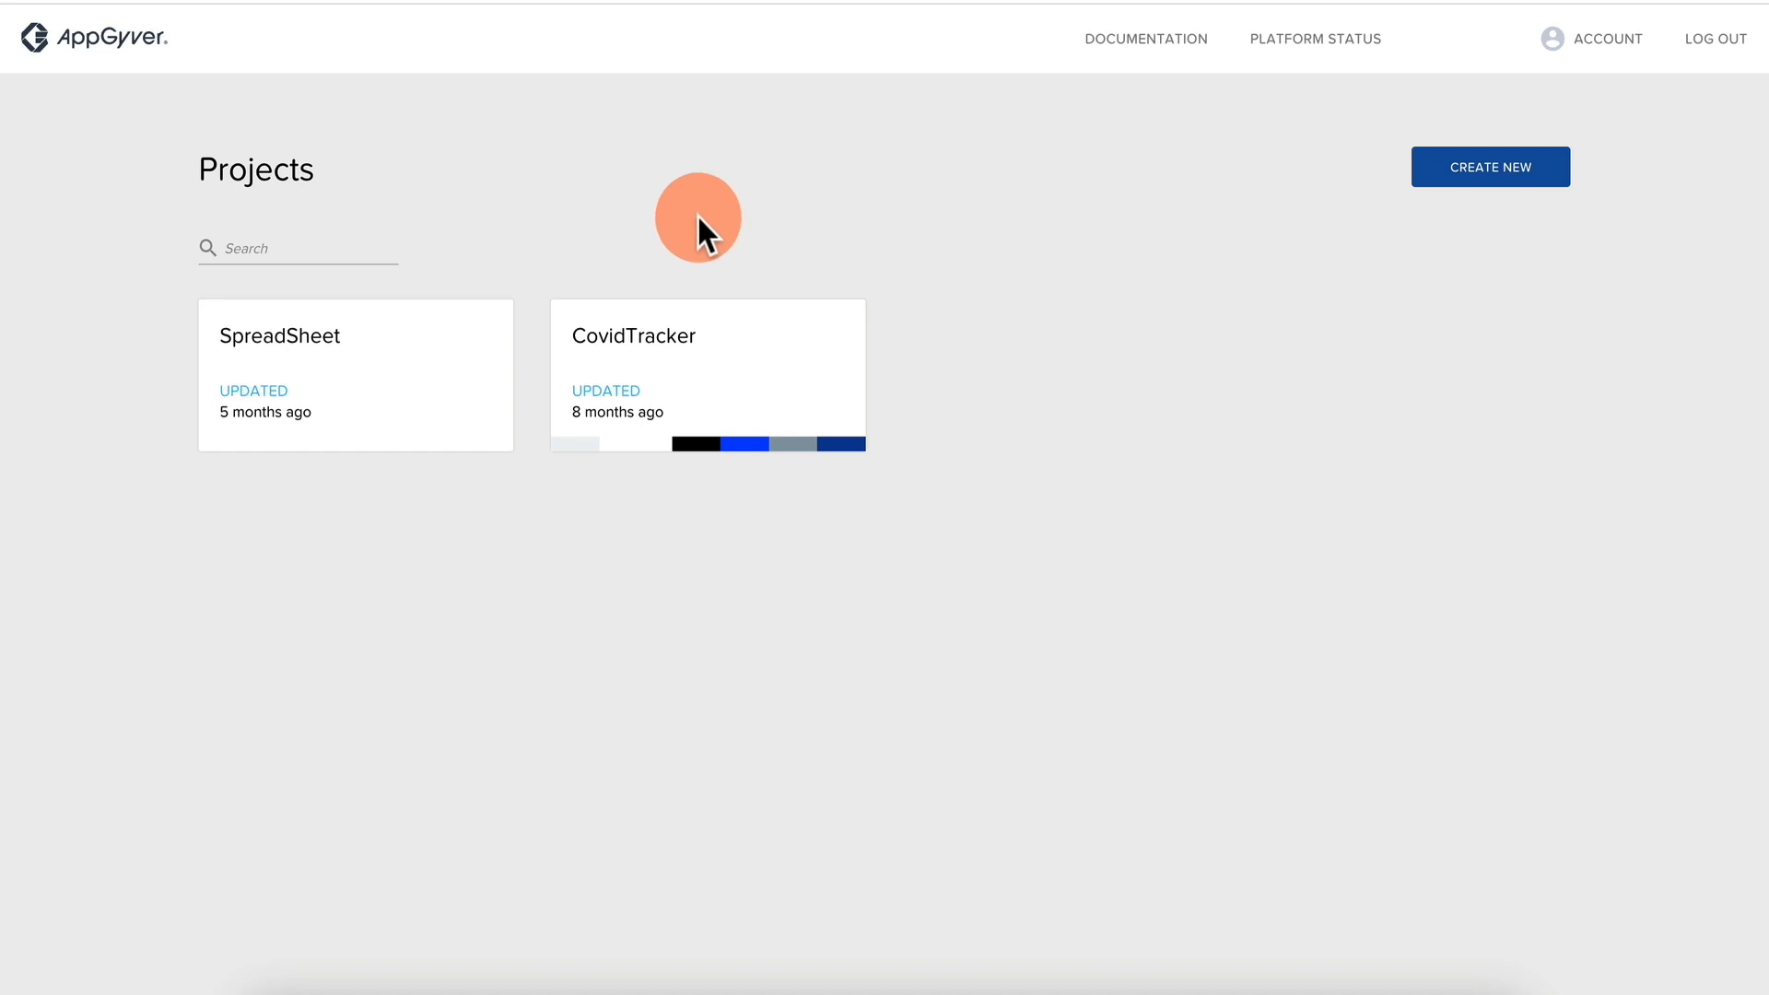
click(784, 511)
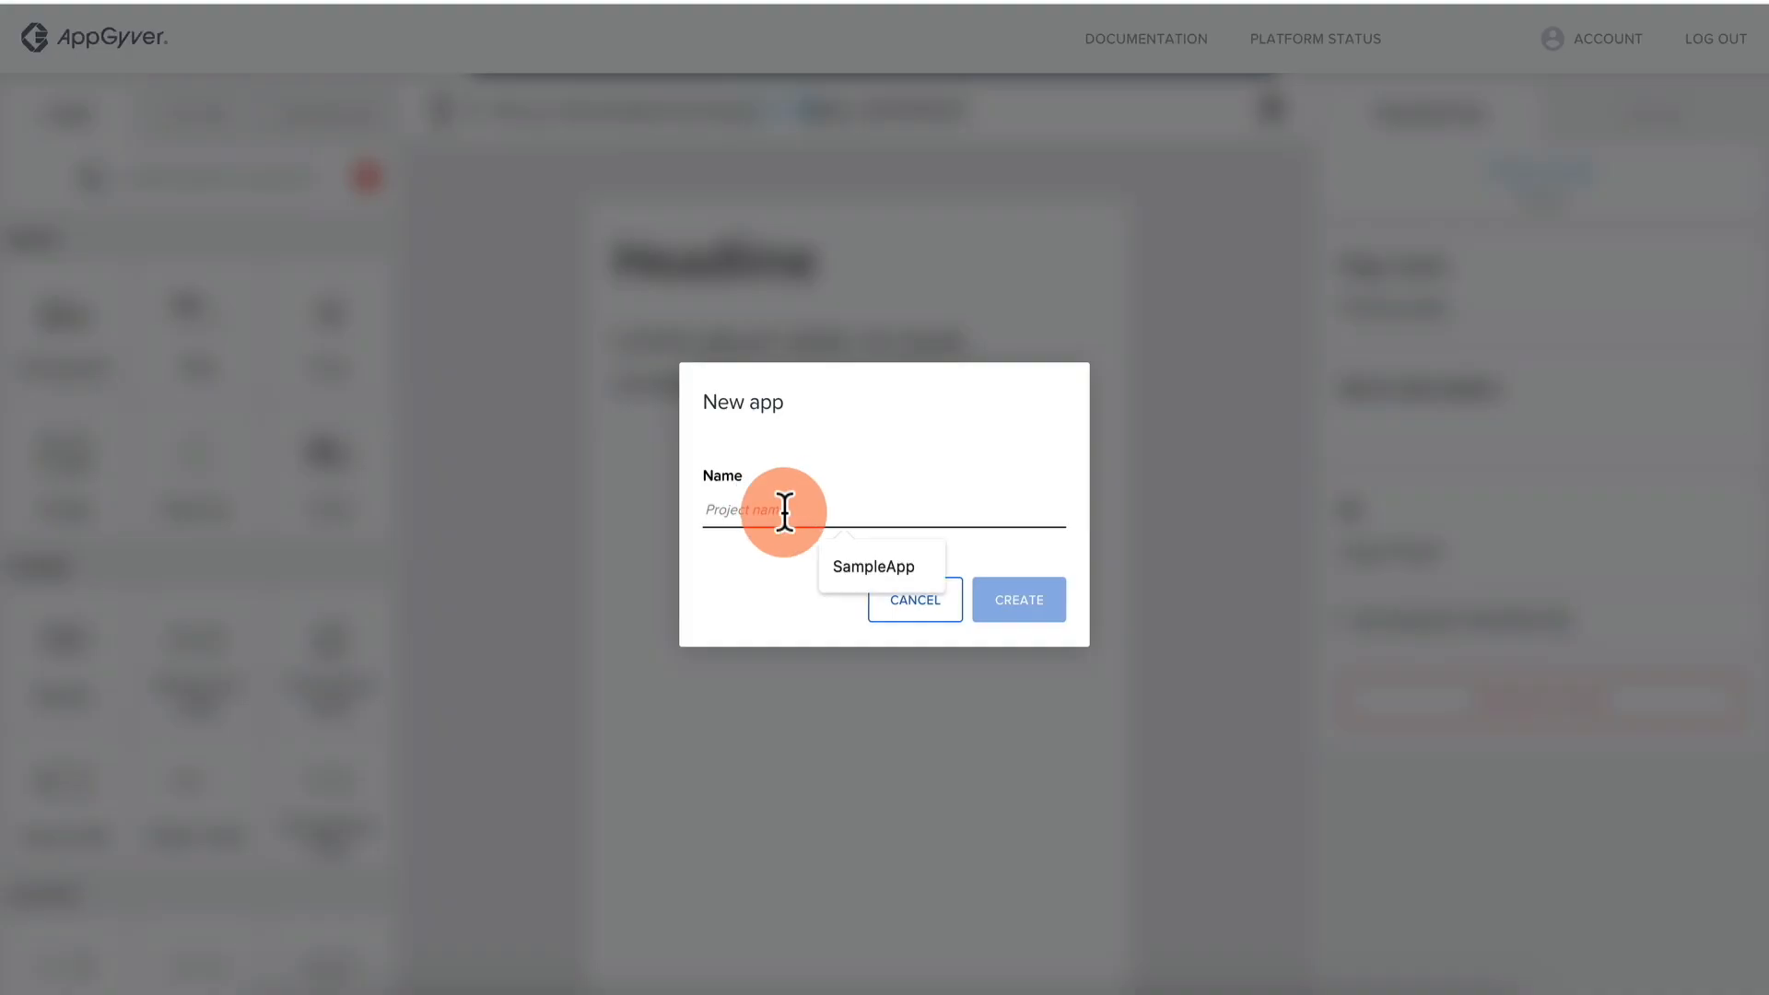
text(SampleApp)
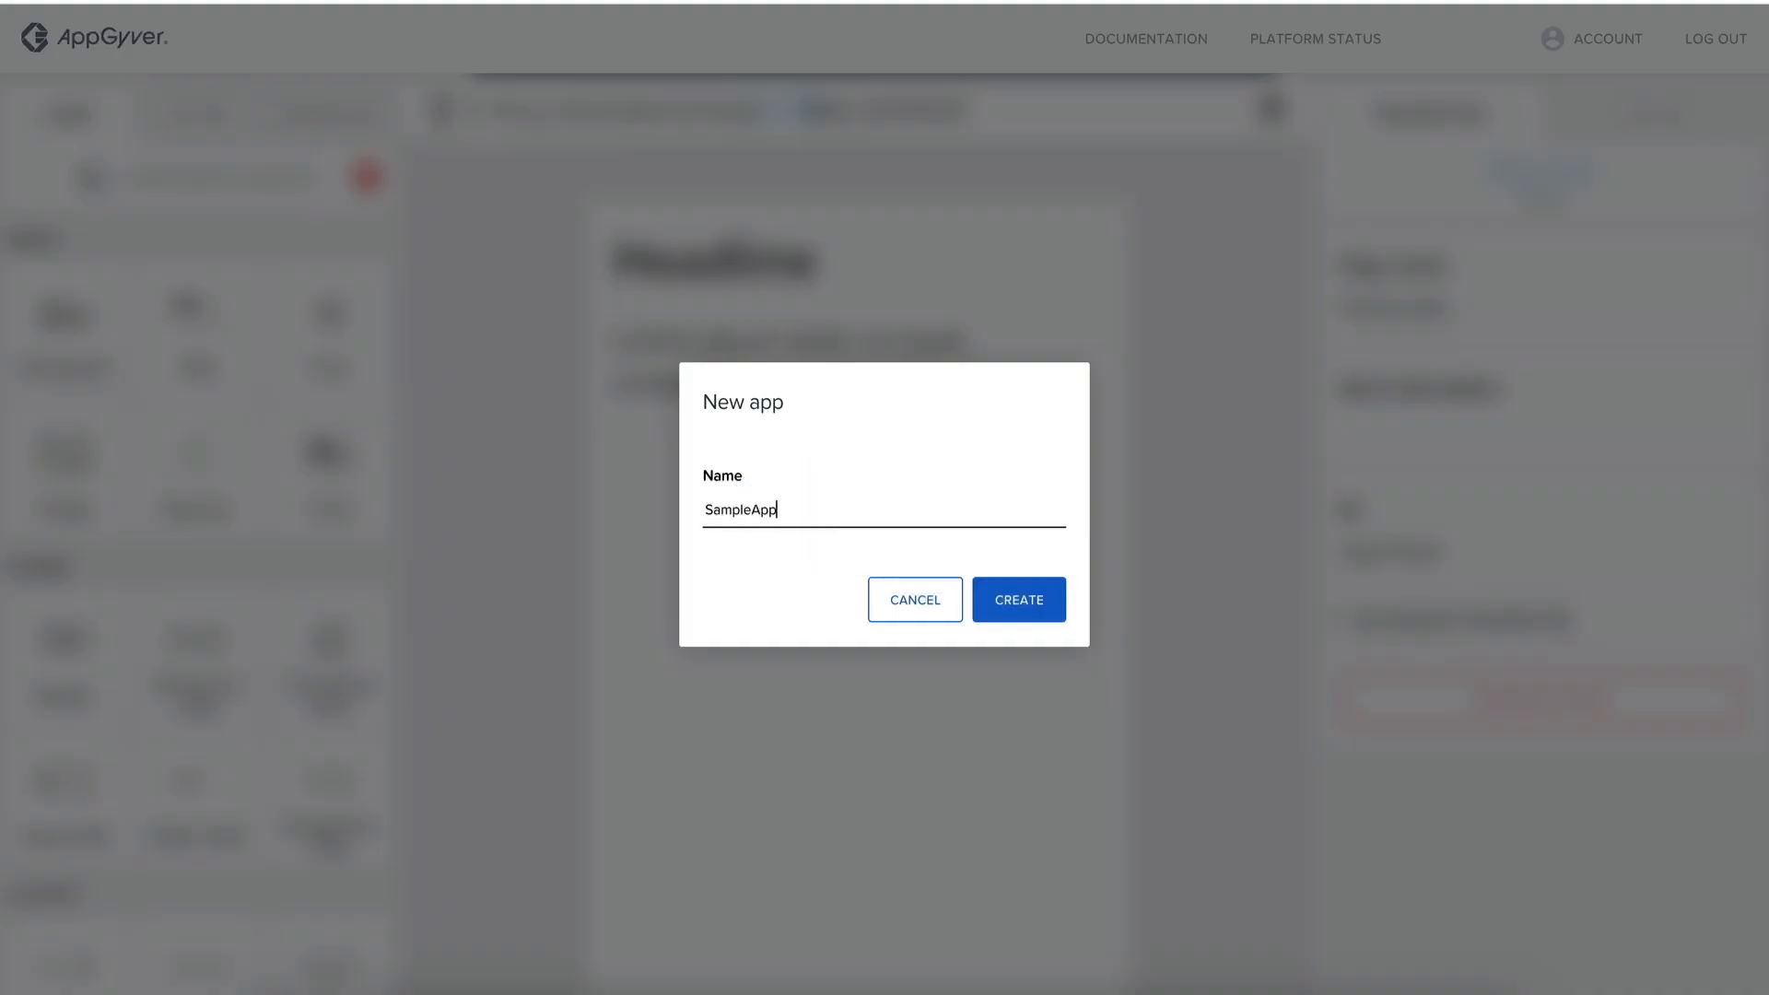
click(1019, 591)
click(718, 547)
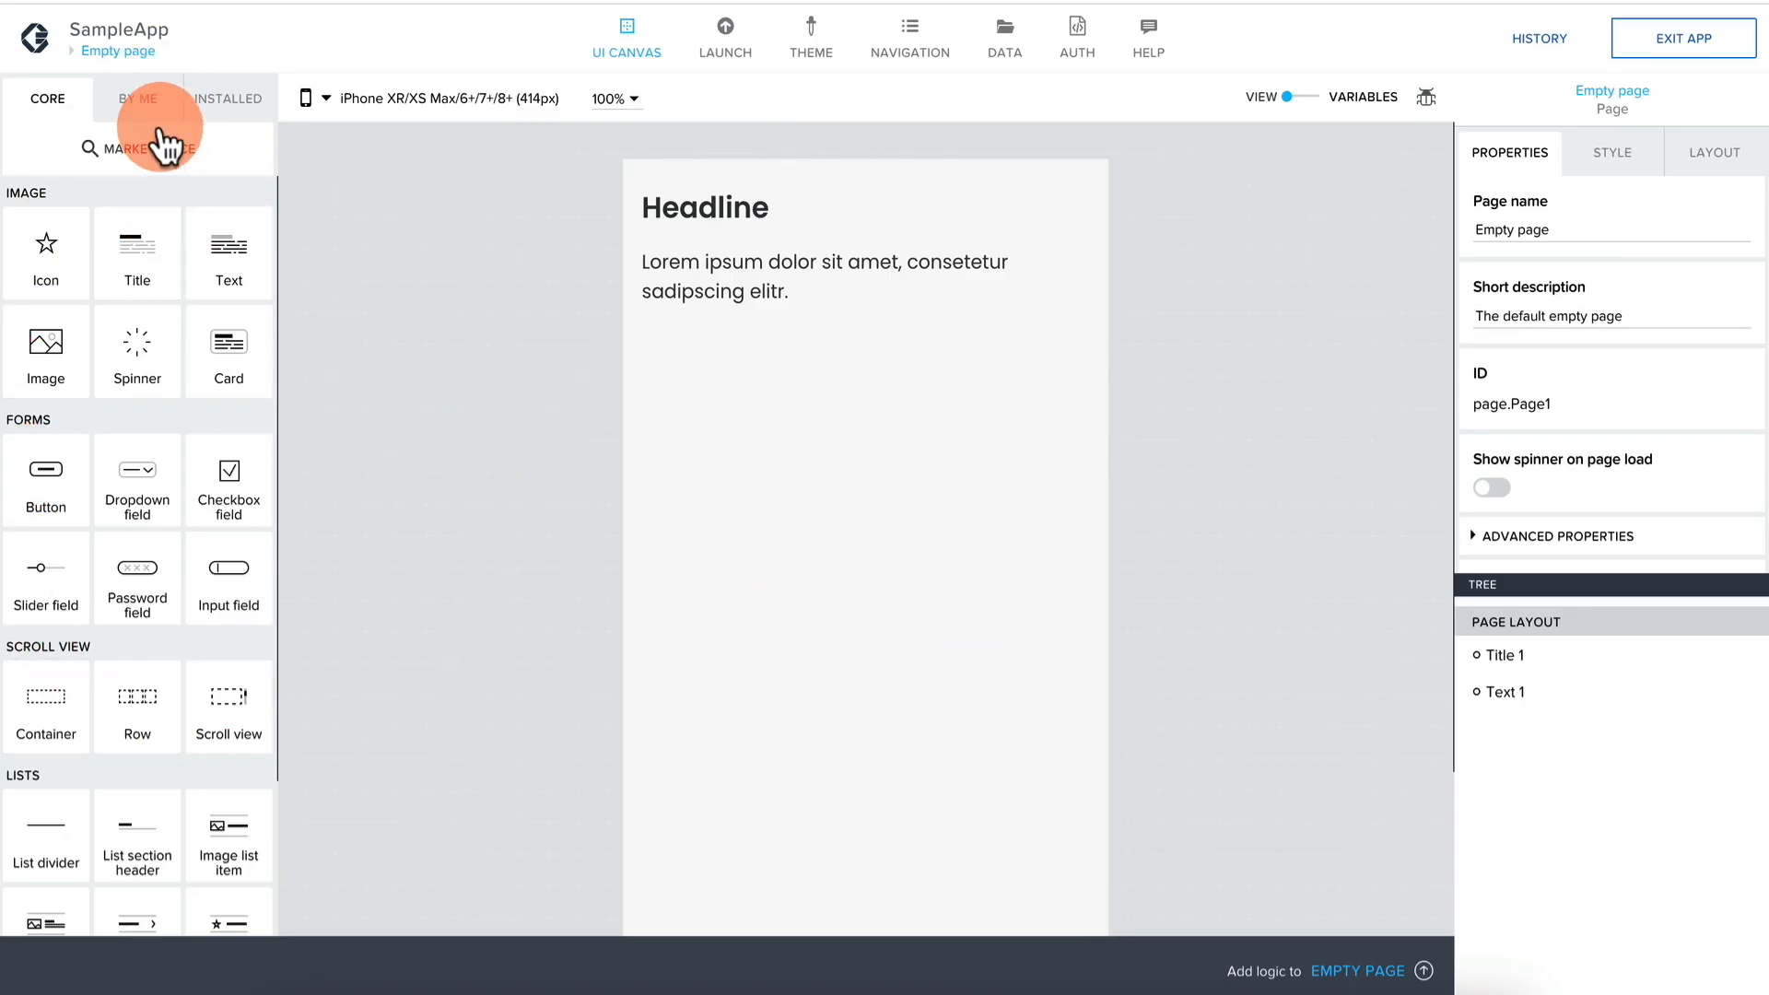
Look through the self-made and installed view components, and return to the core components.
click(157, 102)
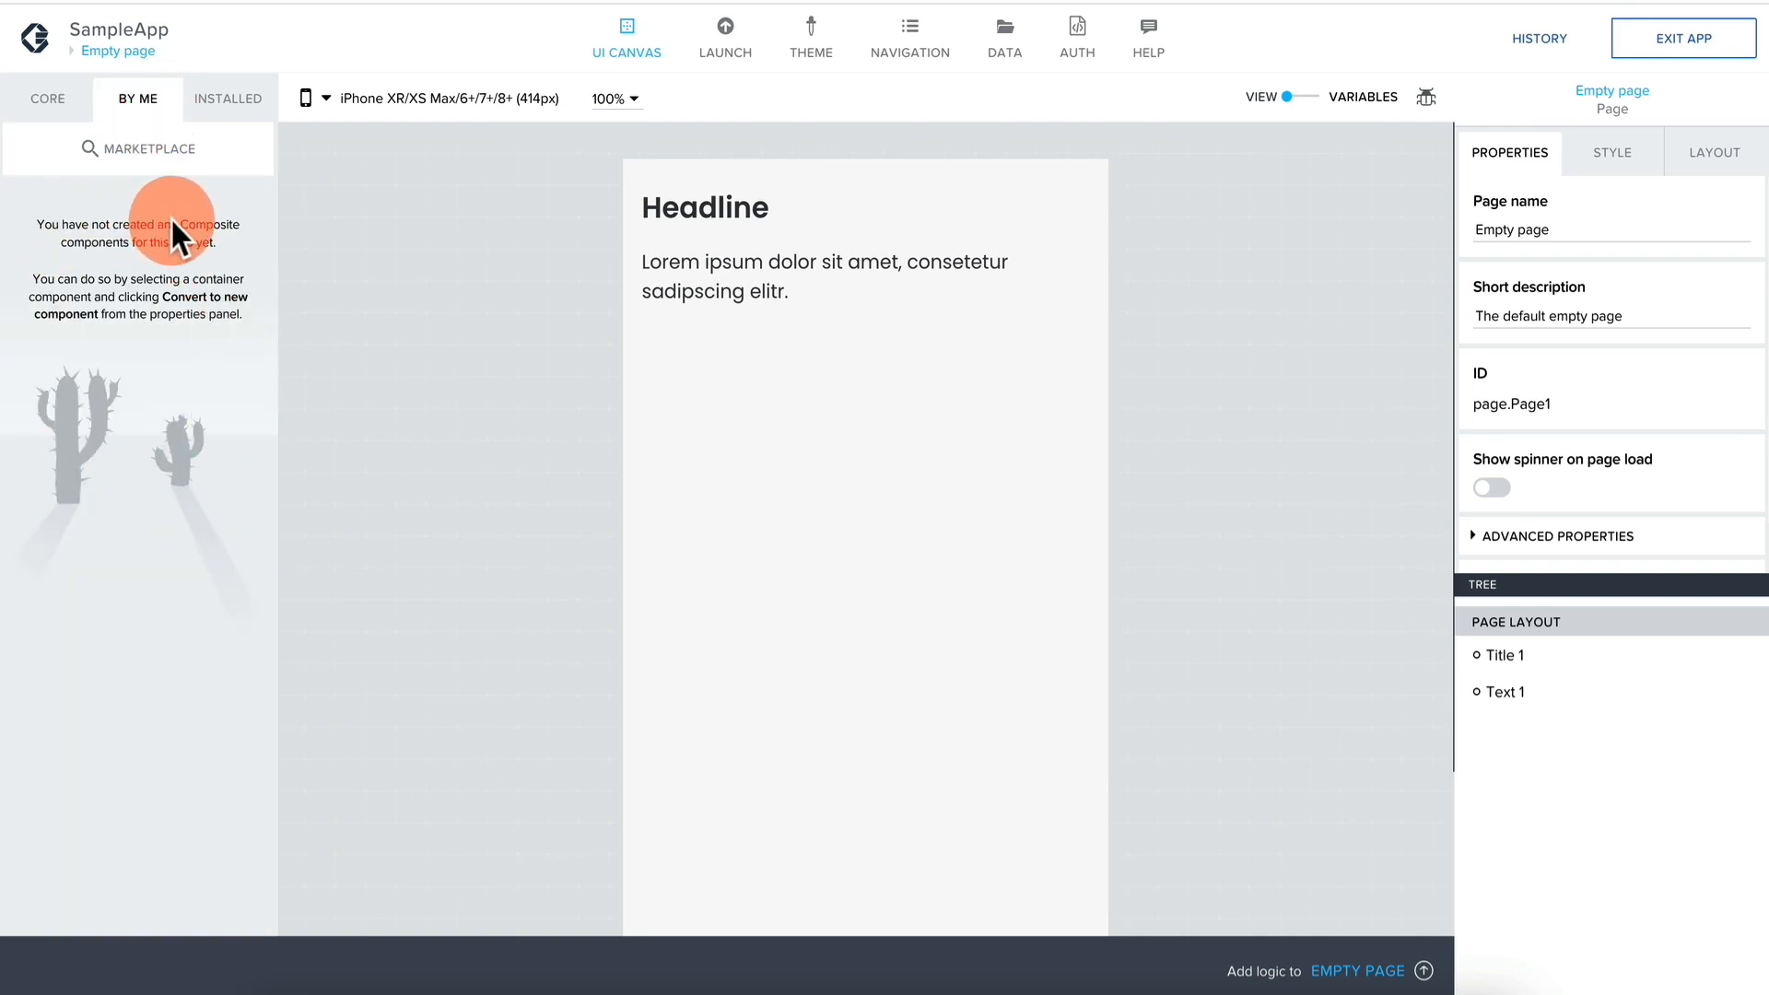
click(228, 104)
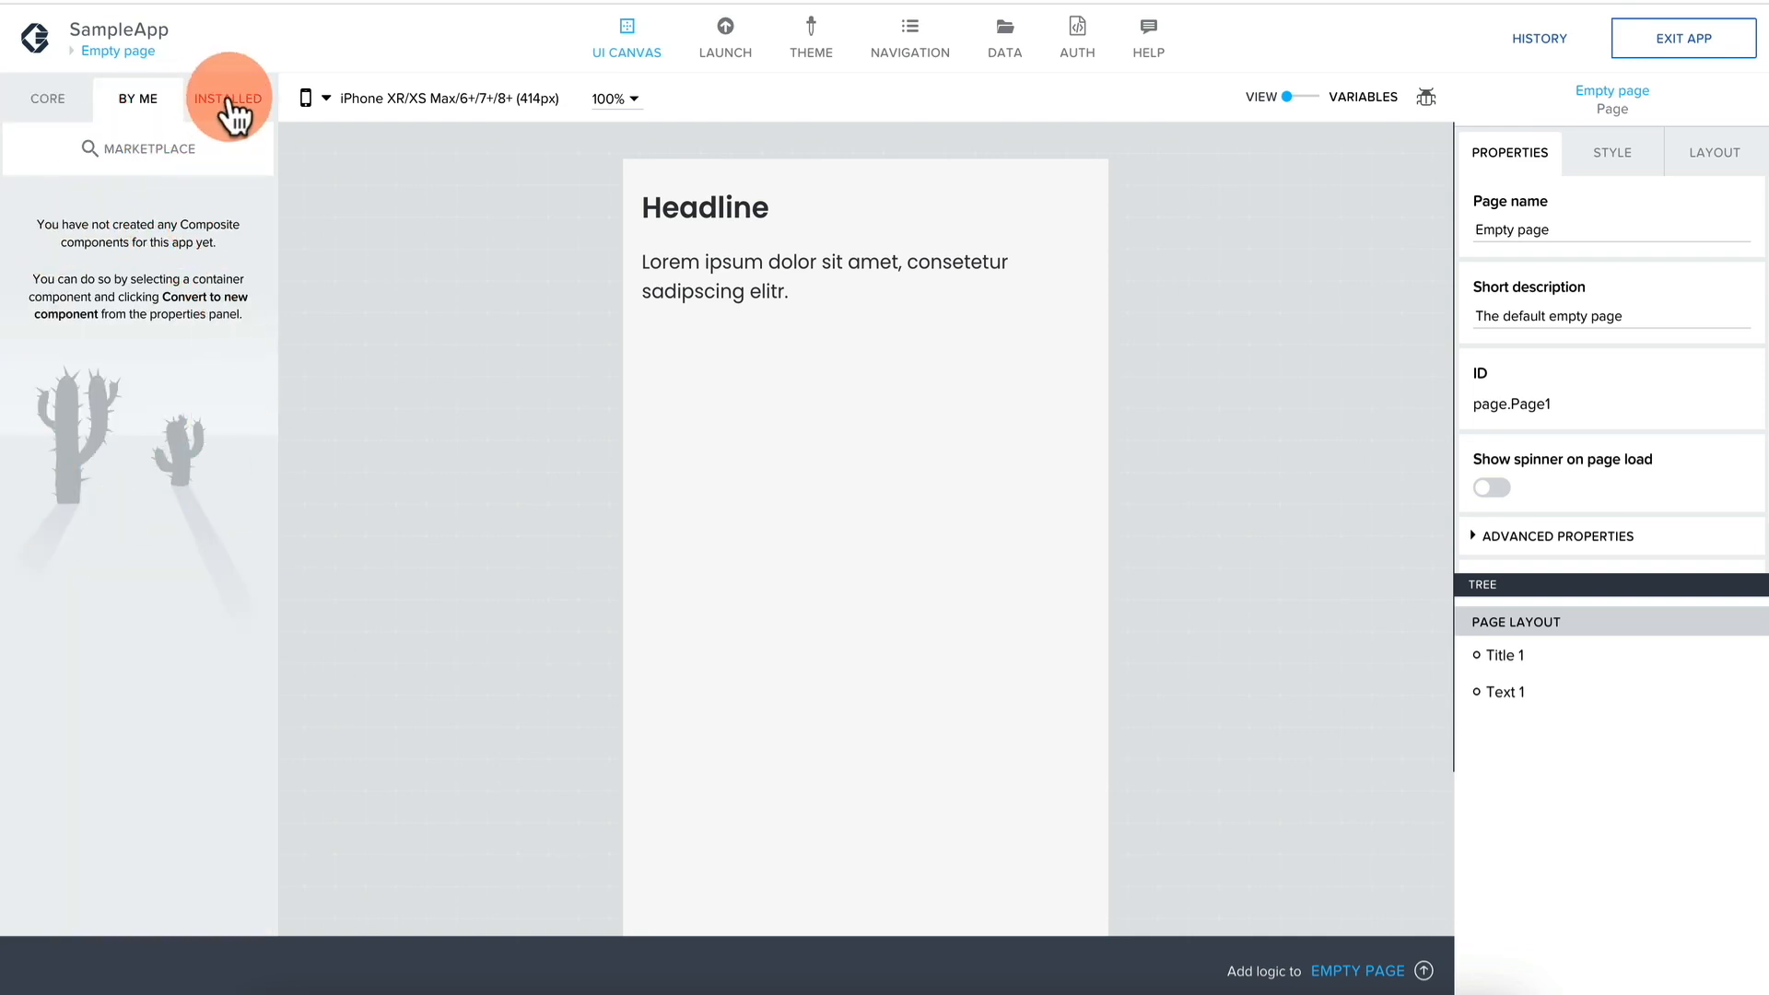
scroll(96, 556, down, 5)
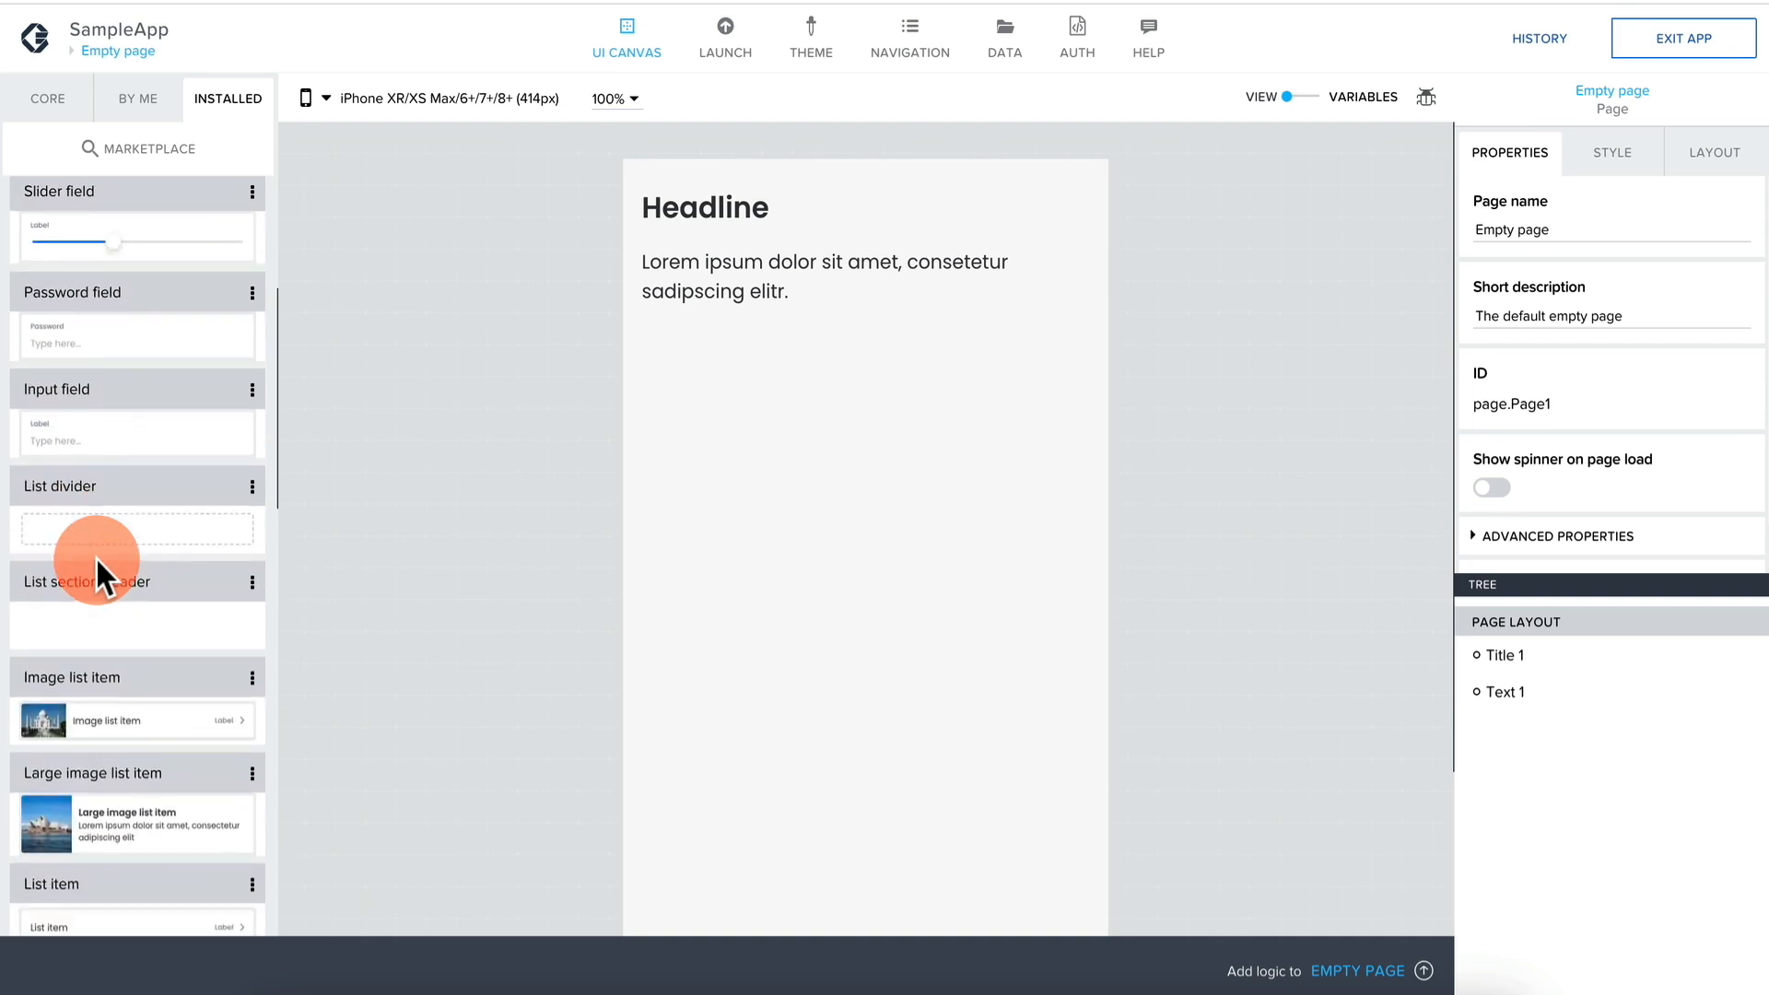
scroll(96, 555, up, 5)
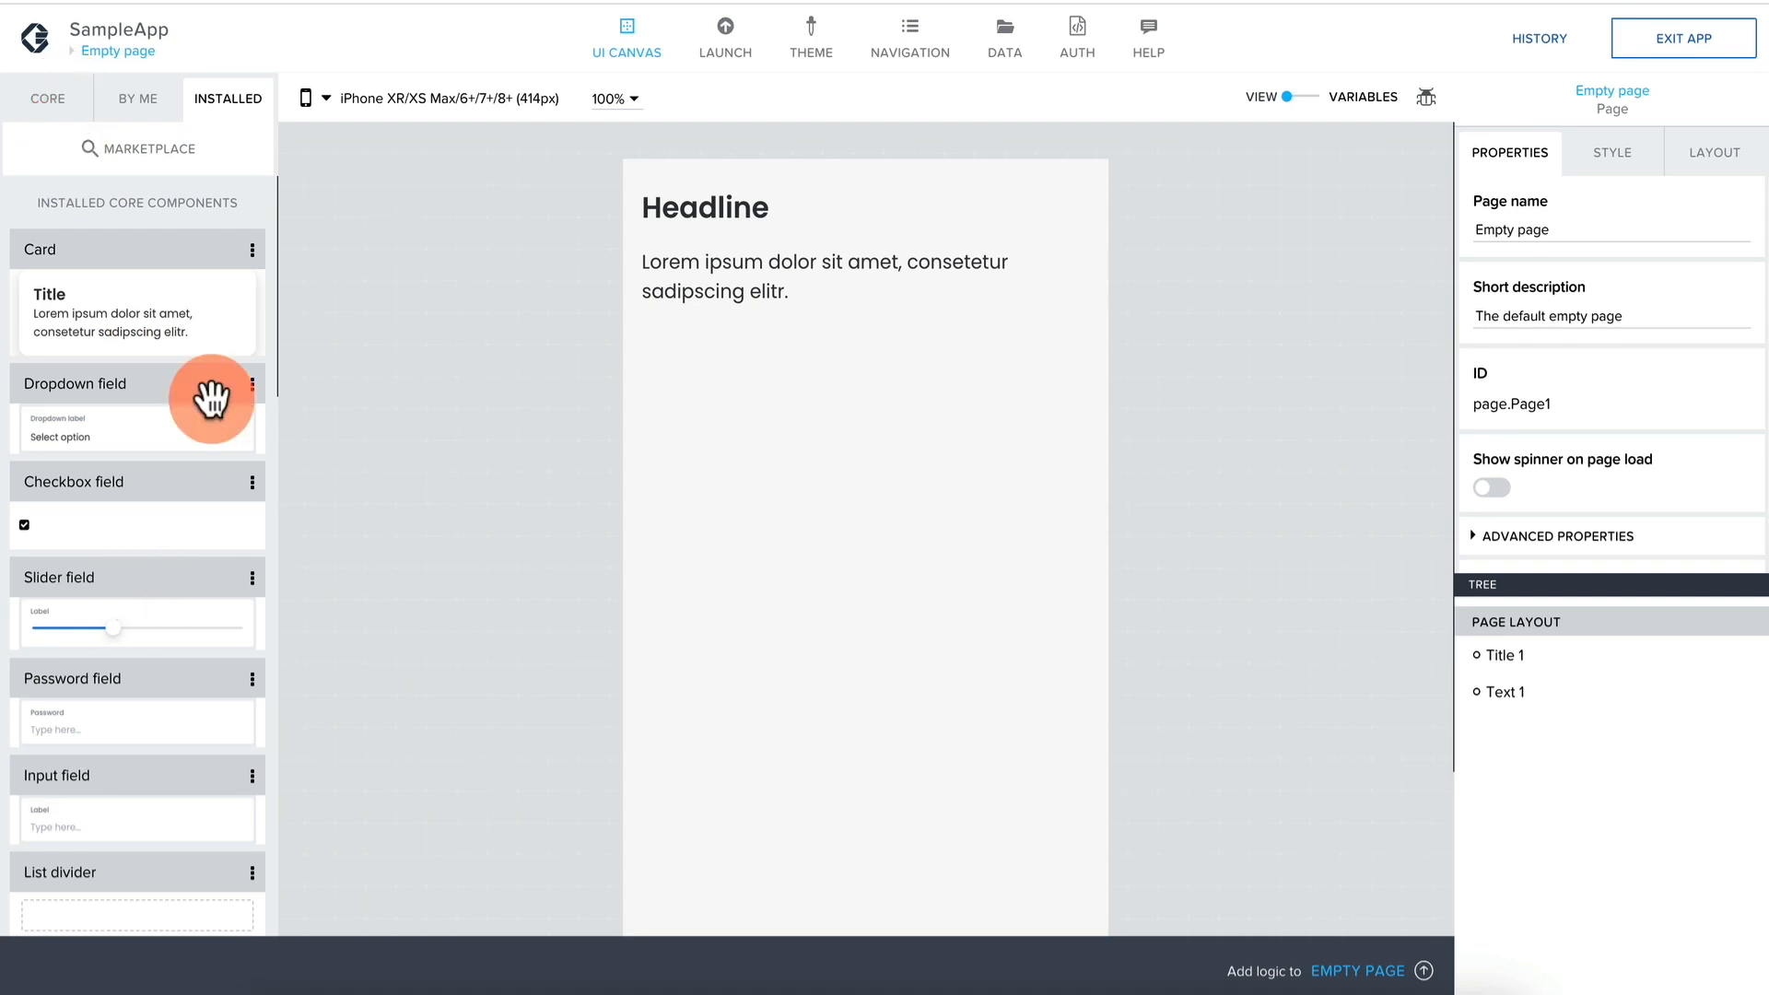
click(55, 102)
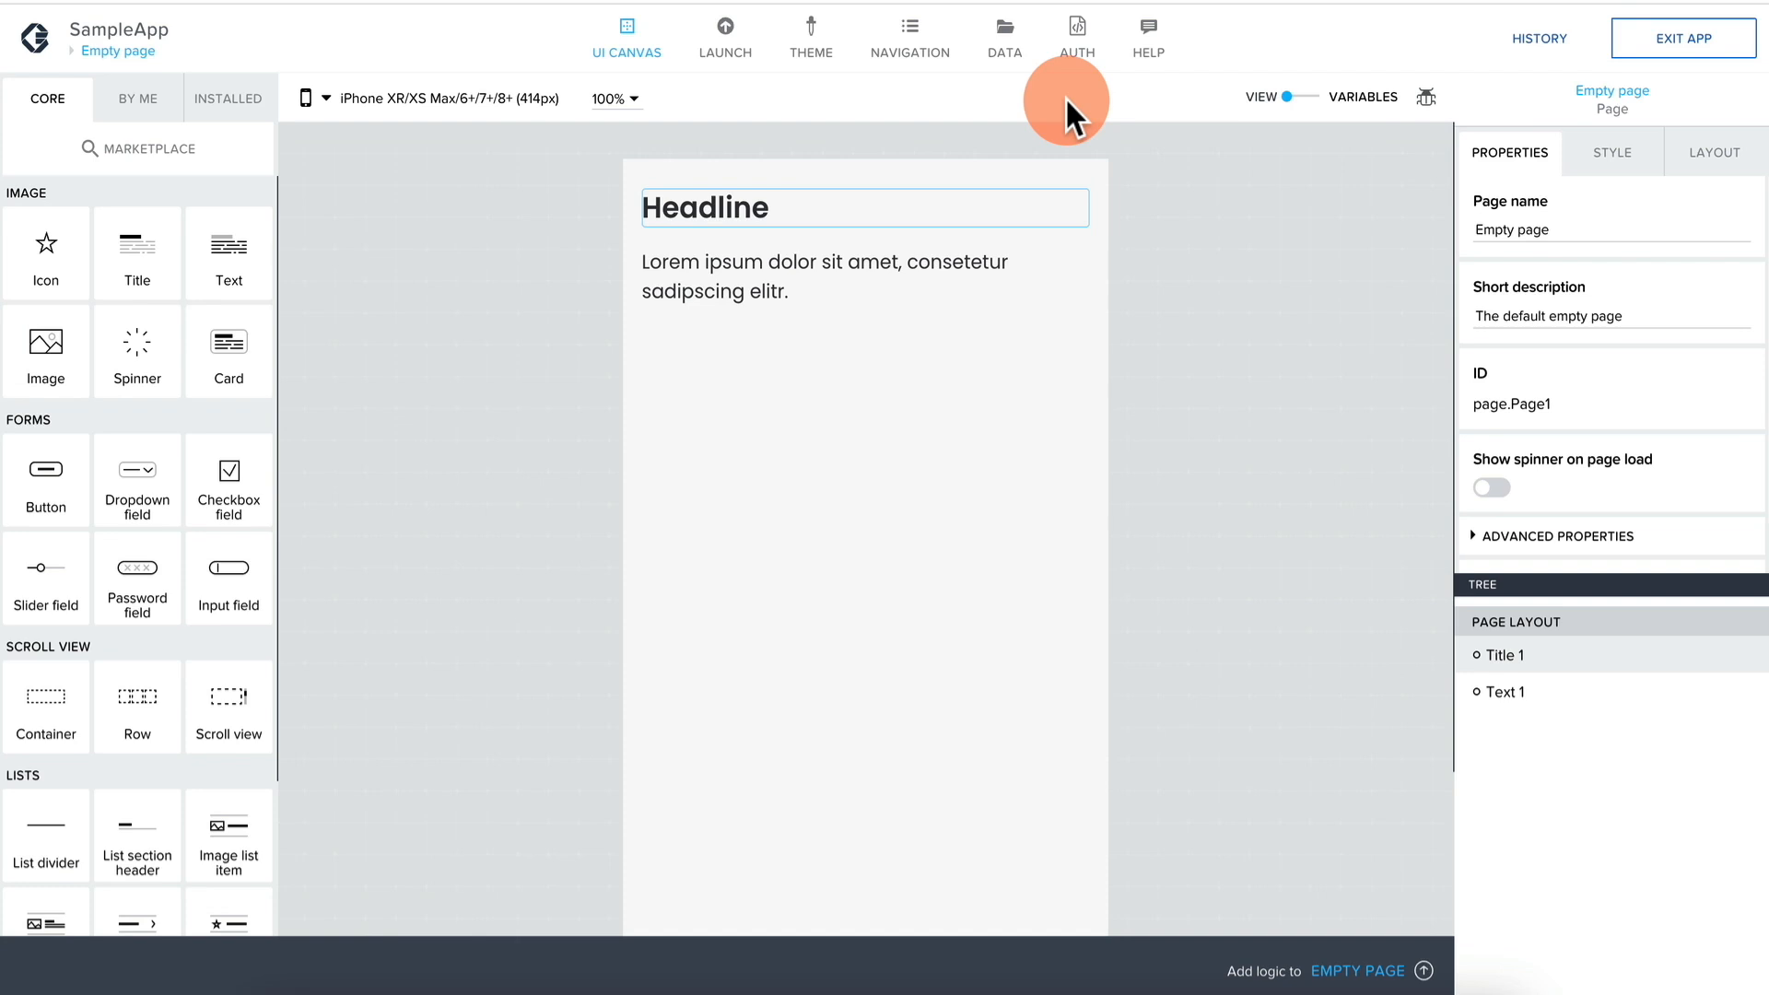
Open the data configurator and examine the Google Firebase connector's configuration fields, leaving the connector disabled and returning to the data resources.
click(1004, 41)
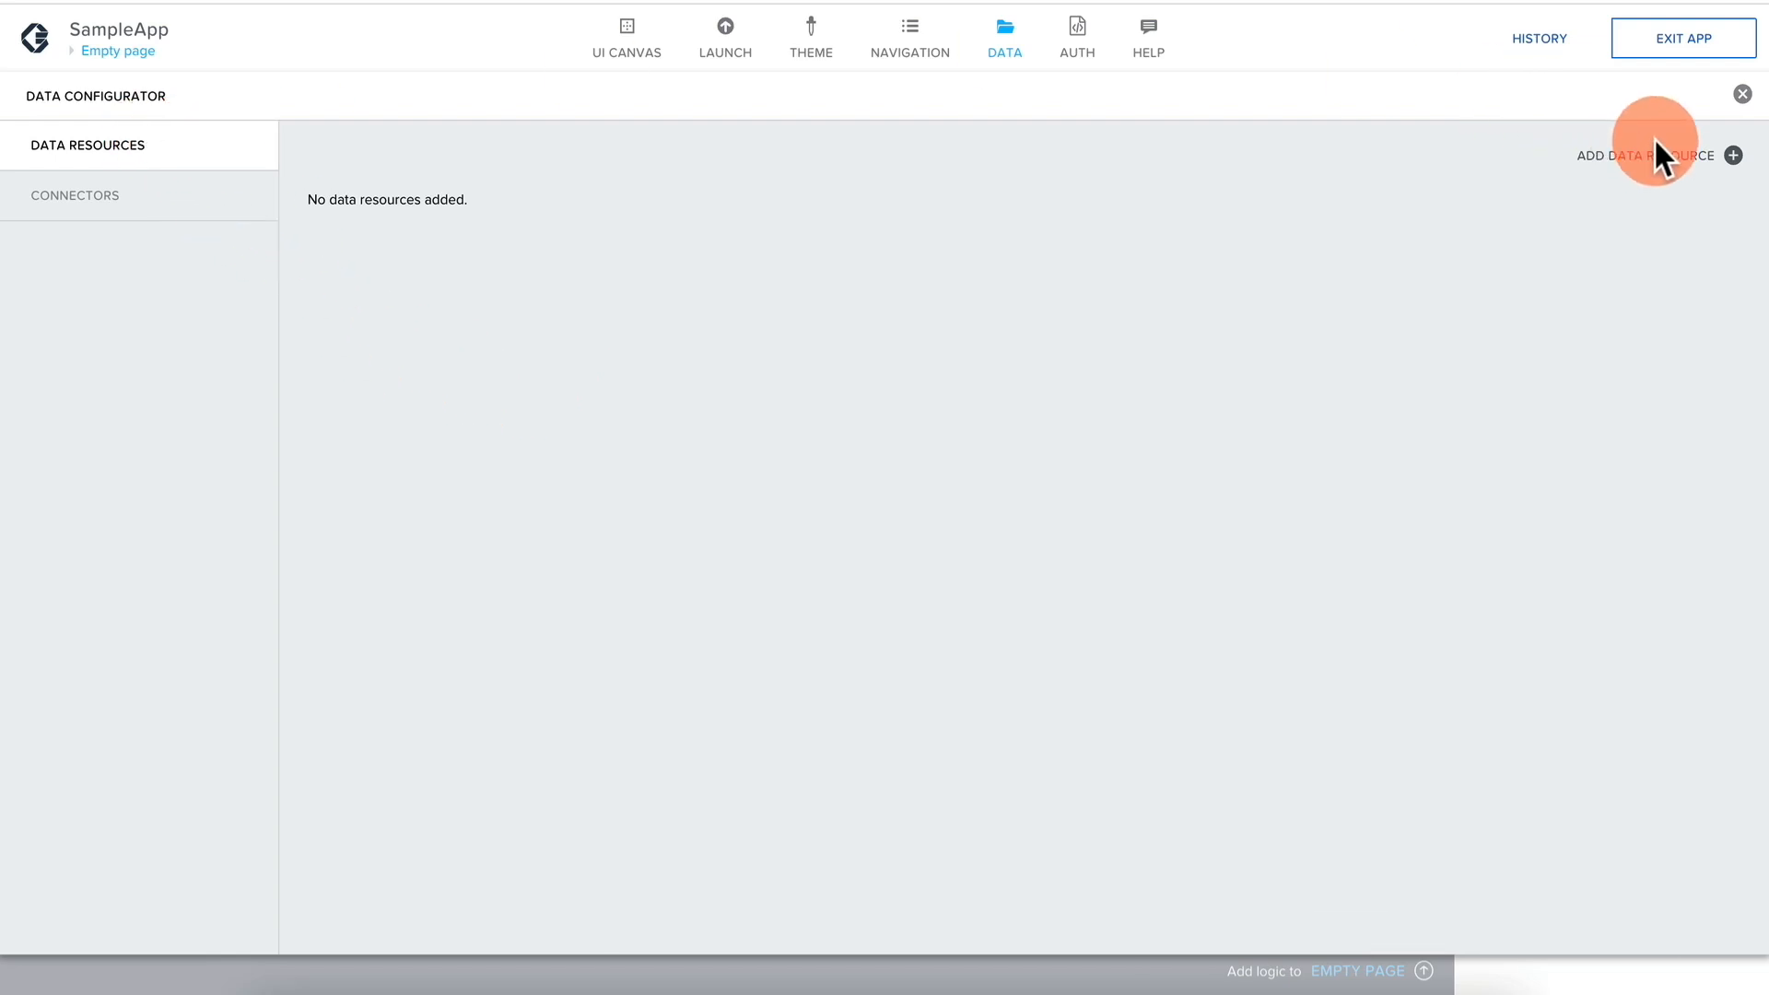
click(147, 197)
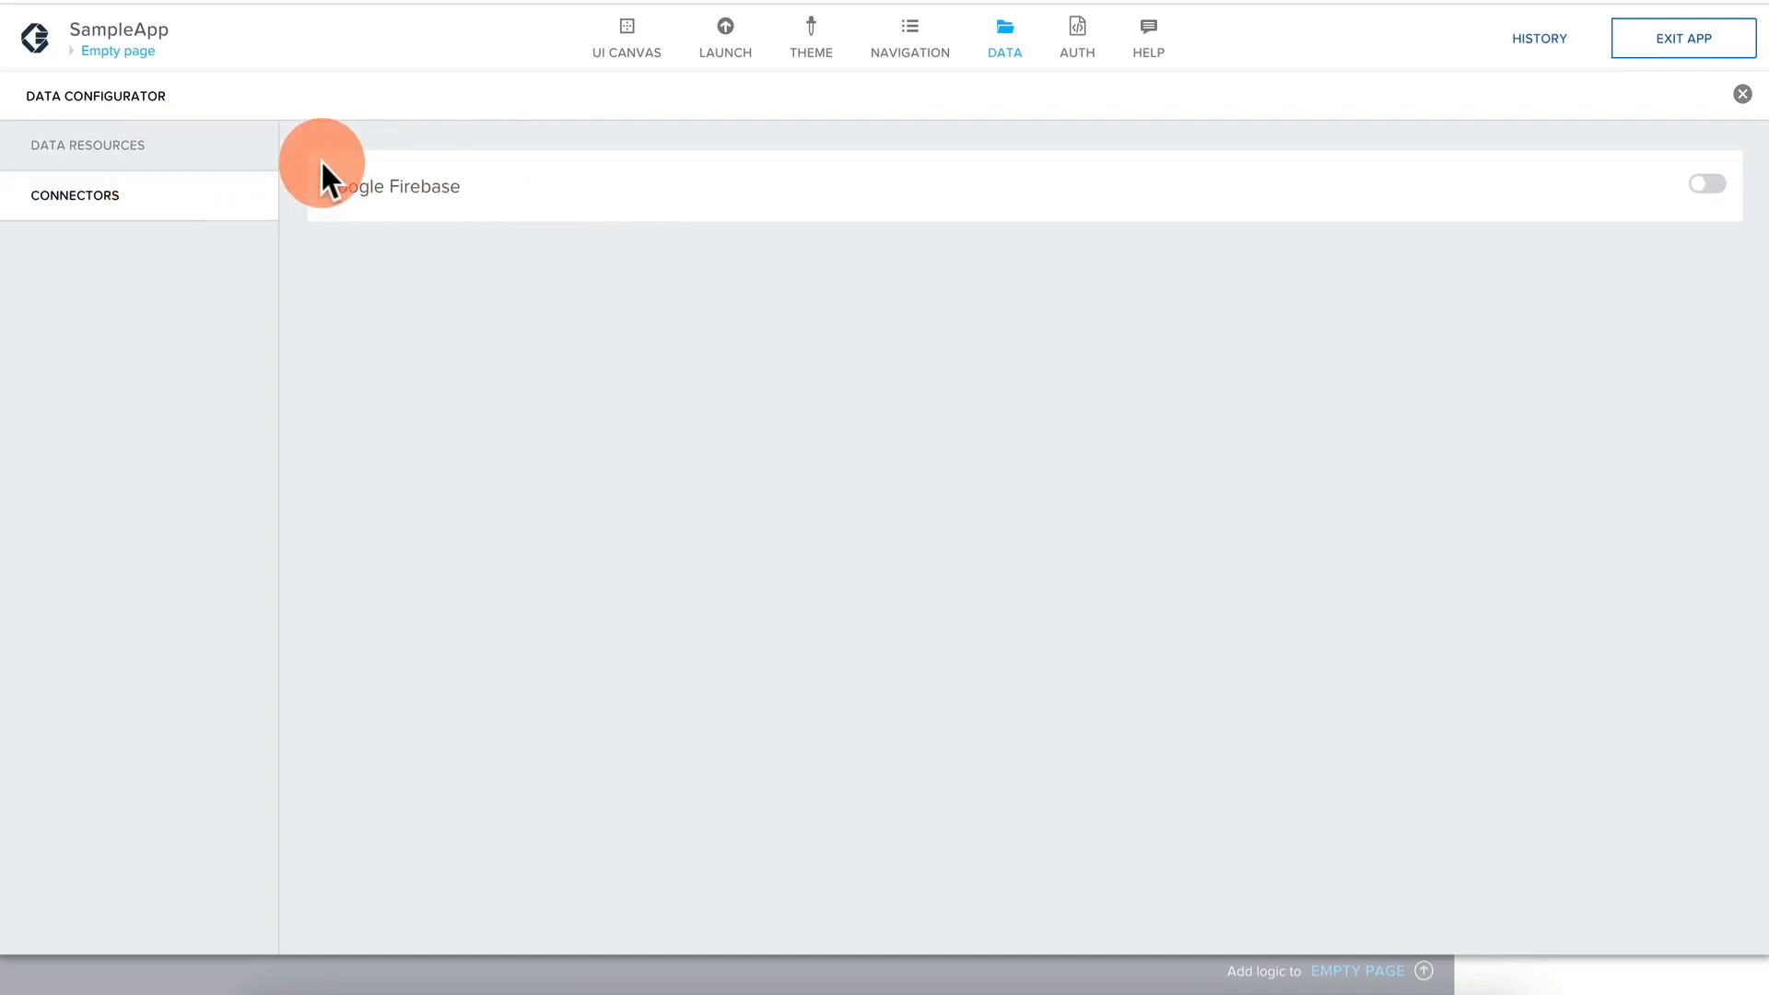
click(1709, 186)
scroll(652, 772, down, 5)
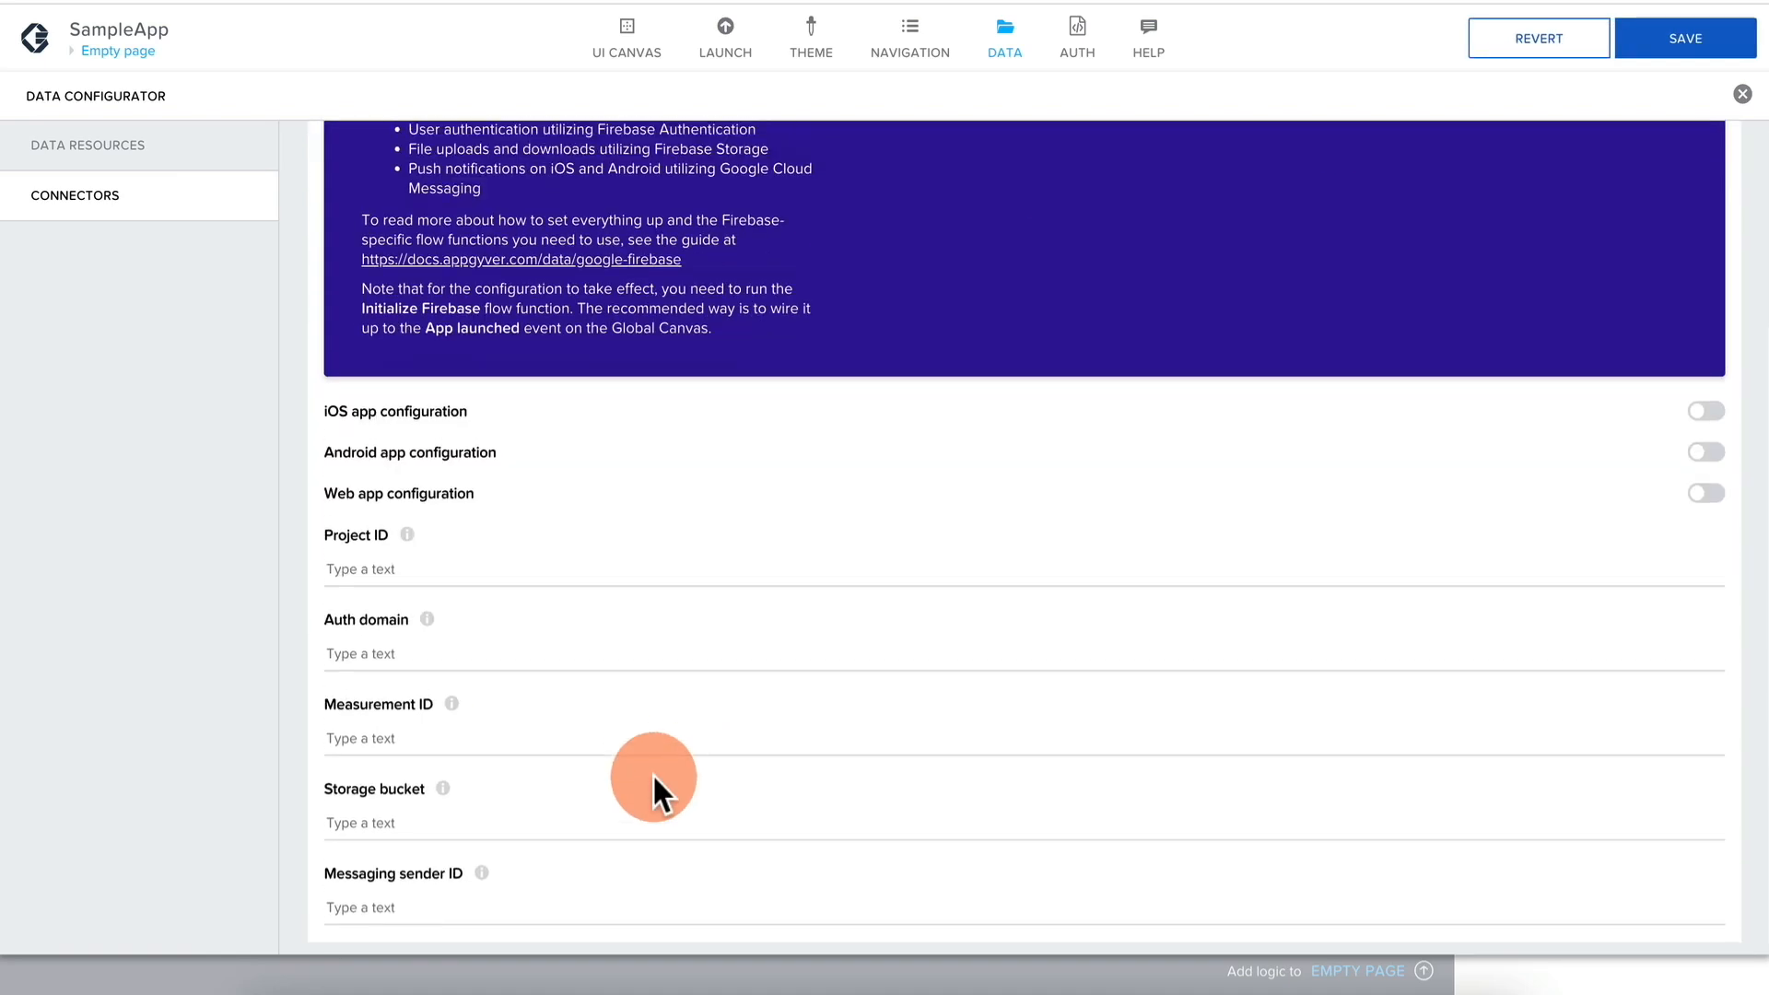
scroll(653, 772, up, 3)
click(1706, 186)
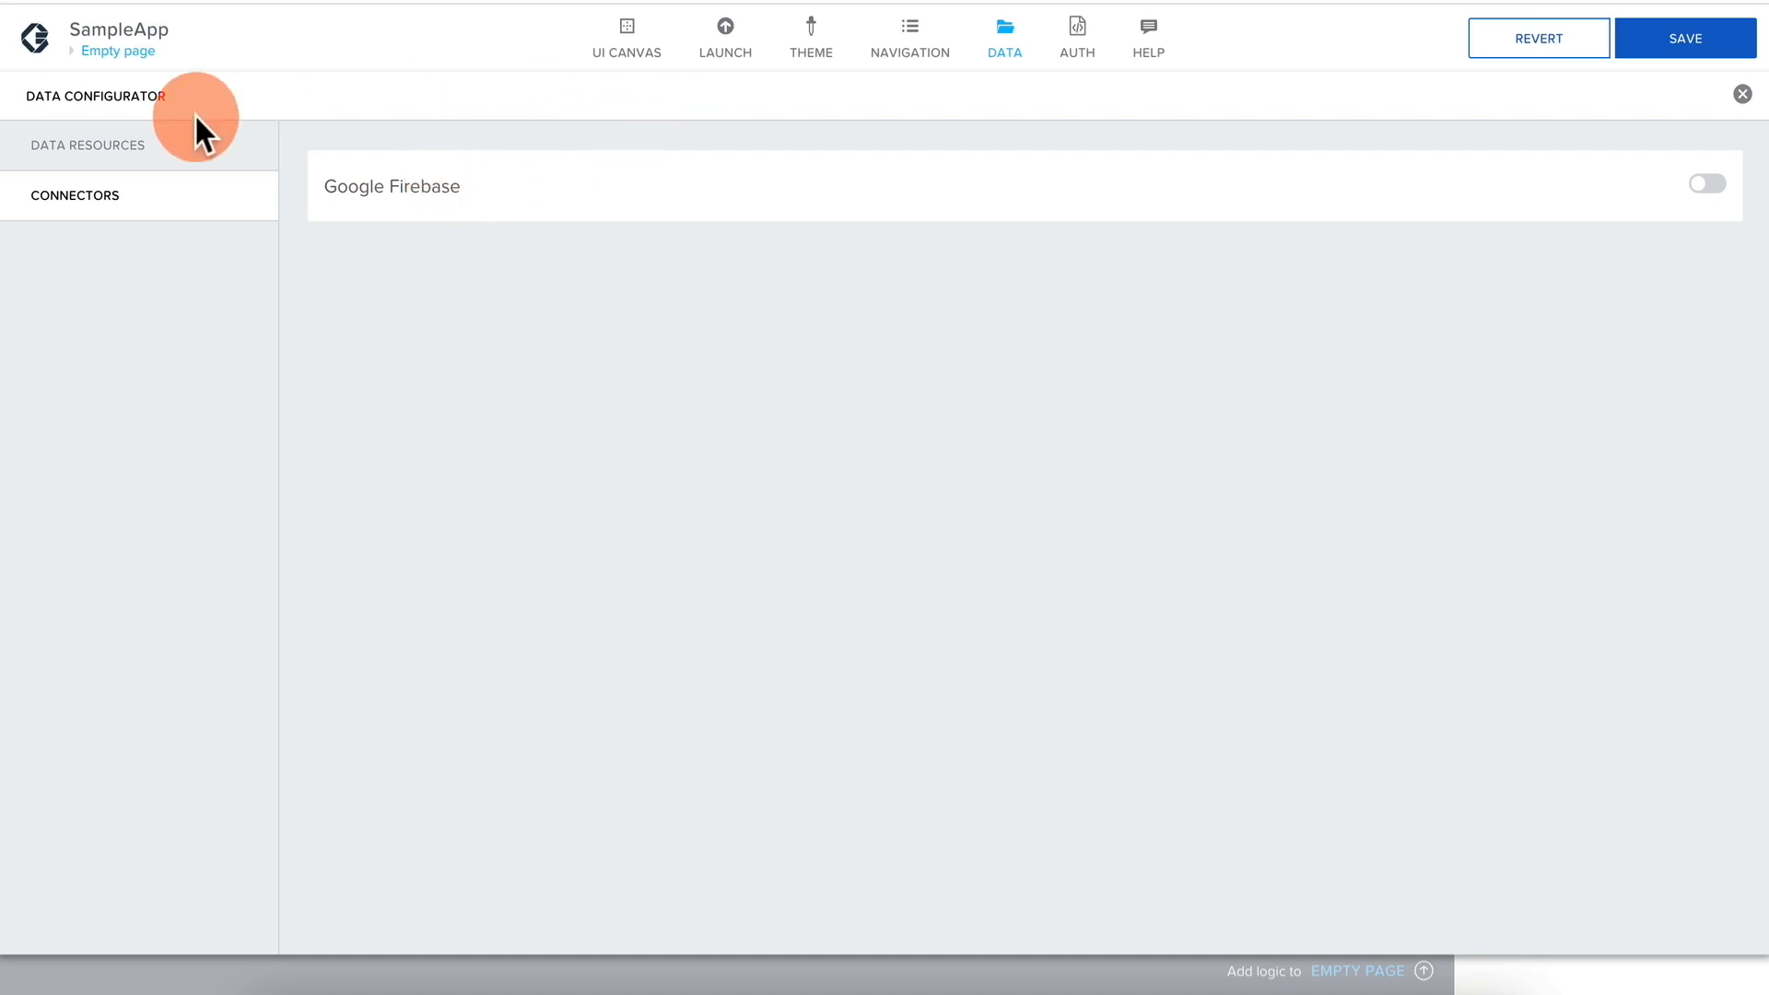
click(117, 151)
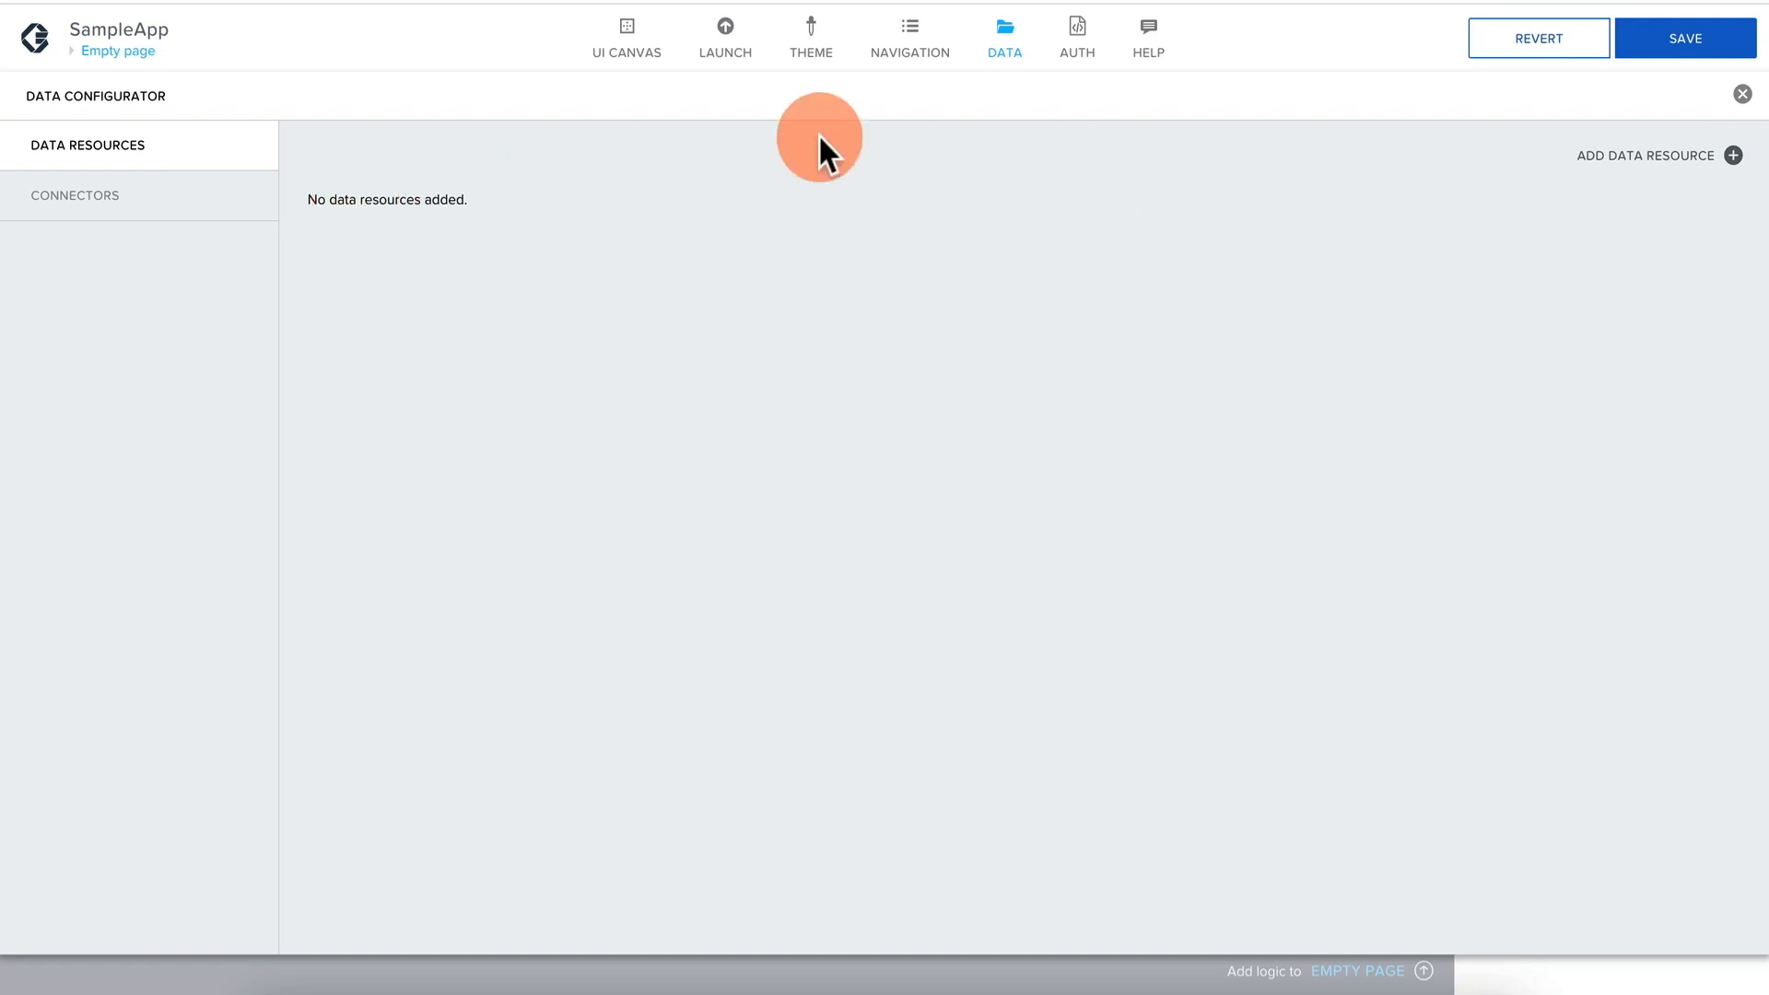
View the sample data entities offered in the marketplace for a new data resource, and exit the marketplace.
click(1671, 157)
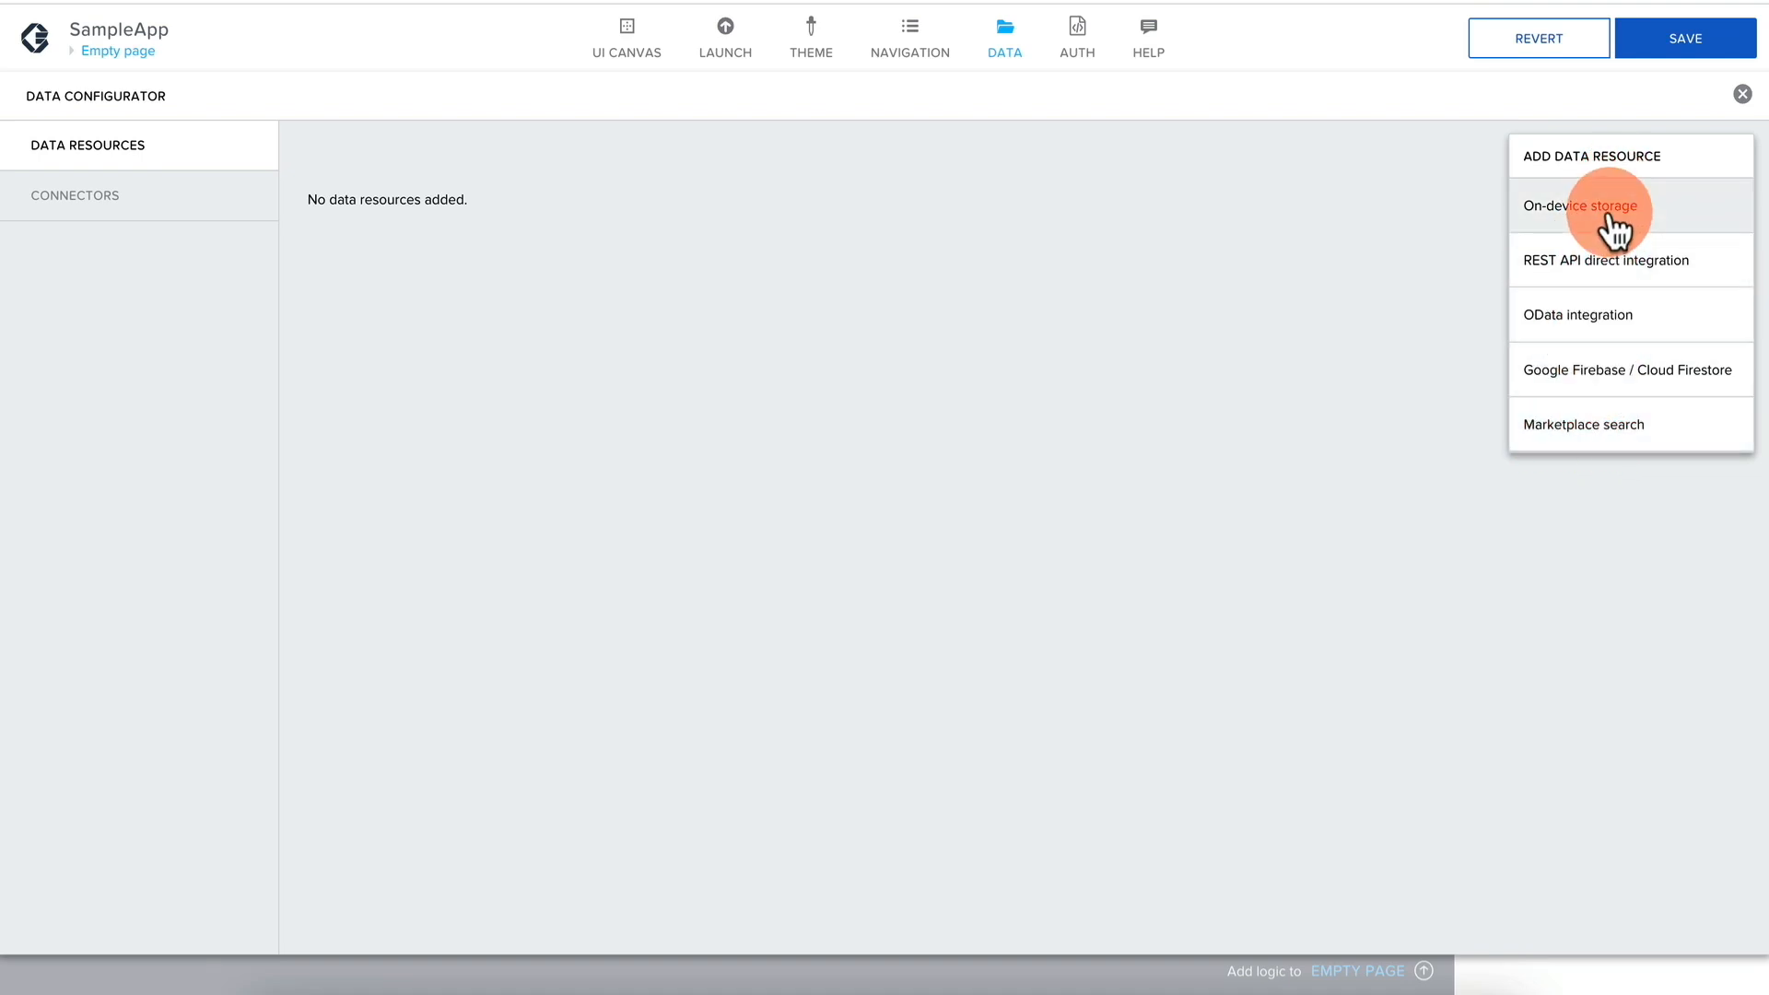
click(1605, 432)
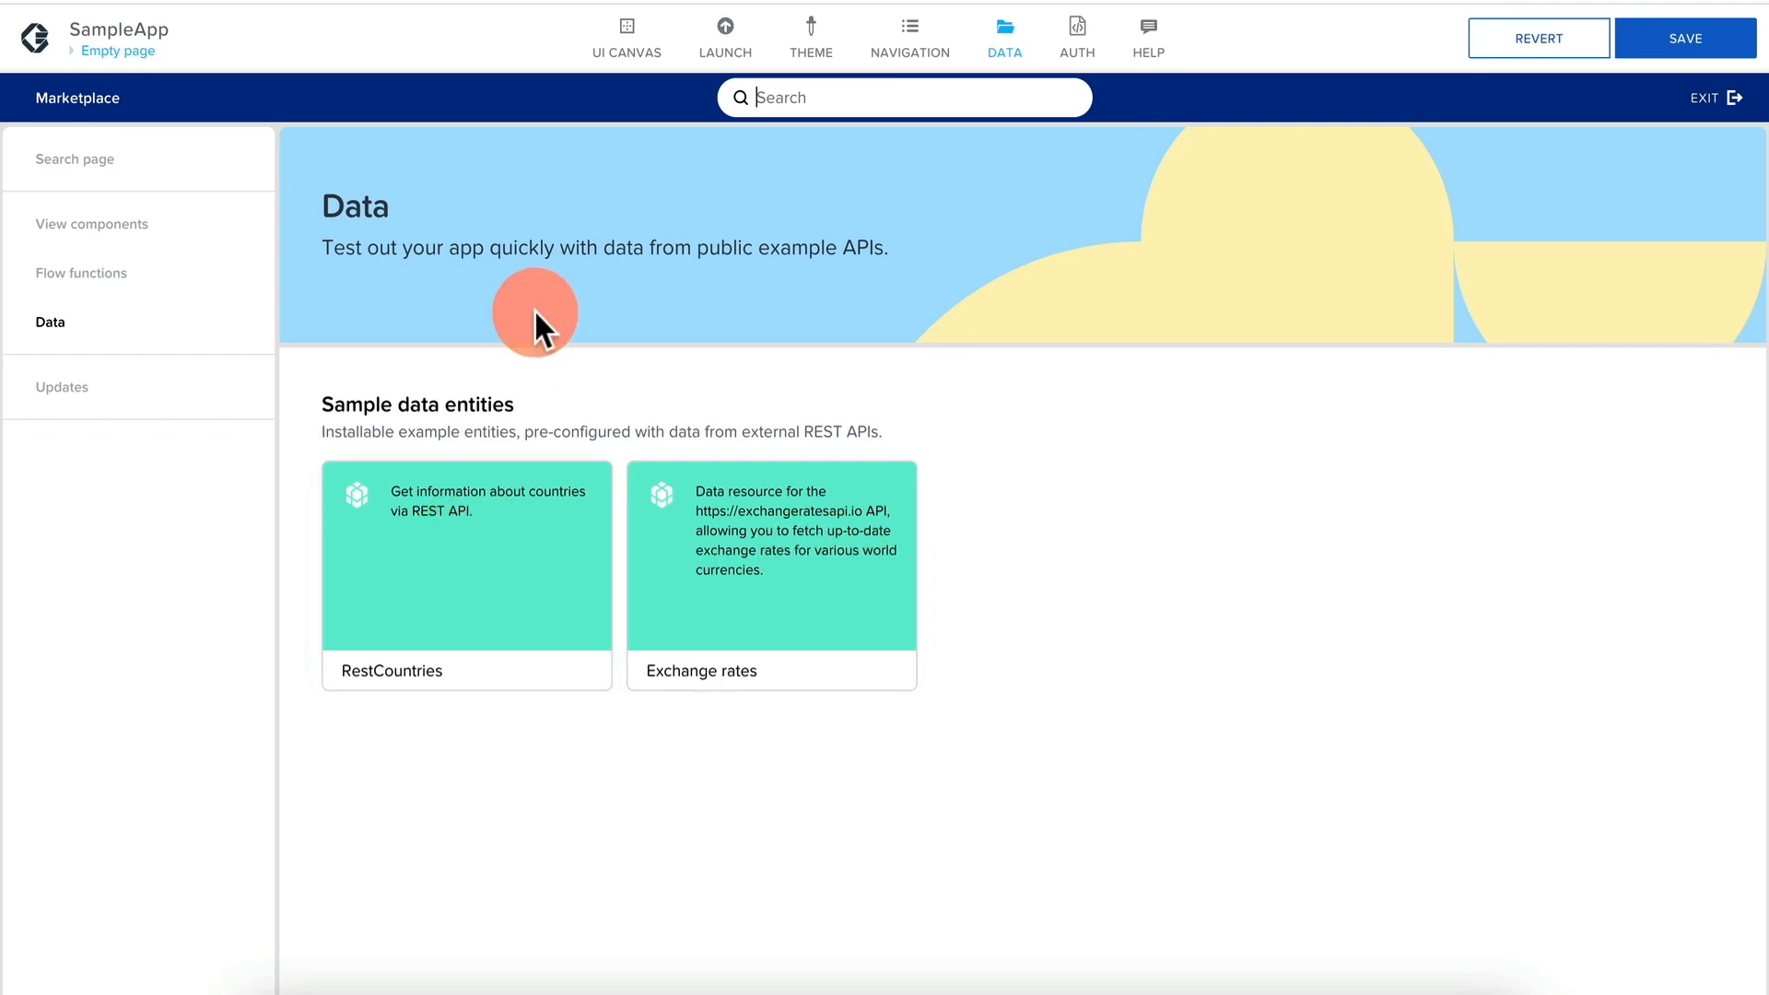
click(1710, 98)
Start a new on-device storage data resource with the resource ID Data.
click(1642, 157)
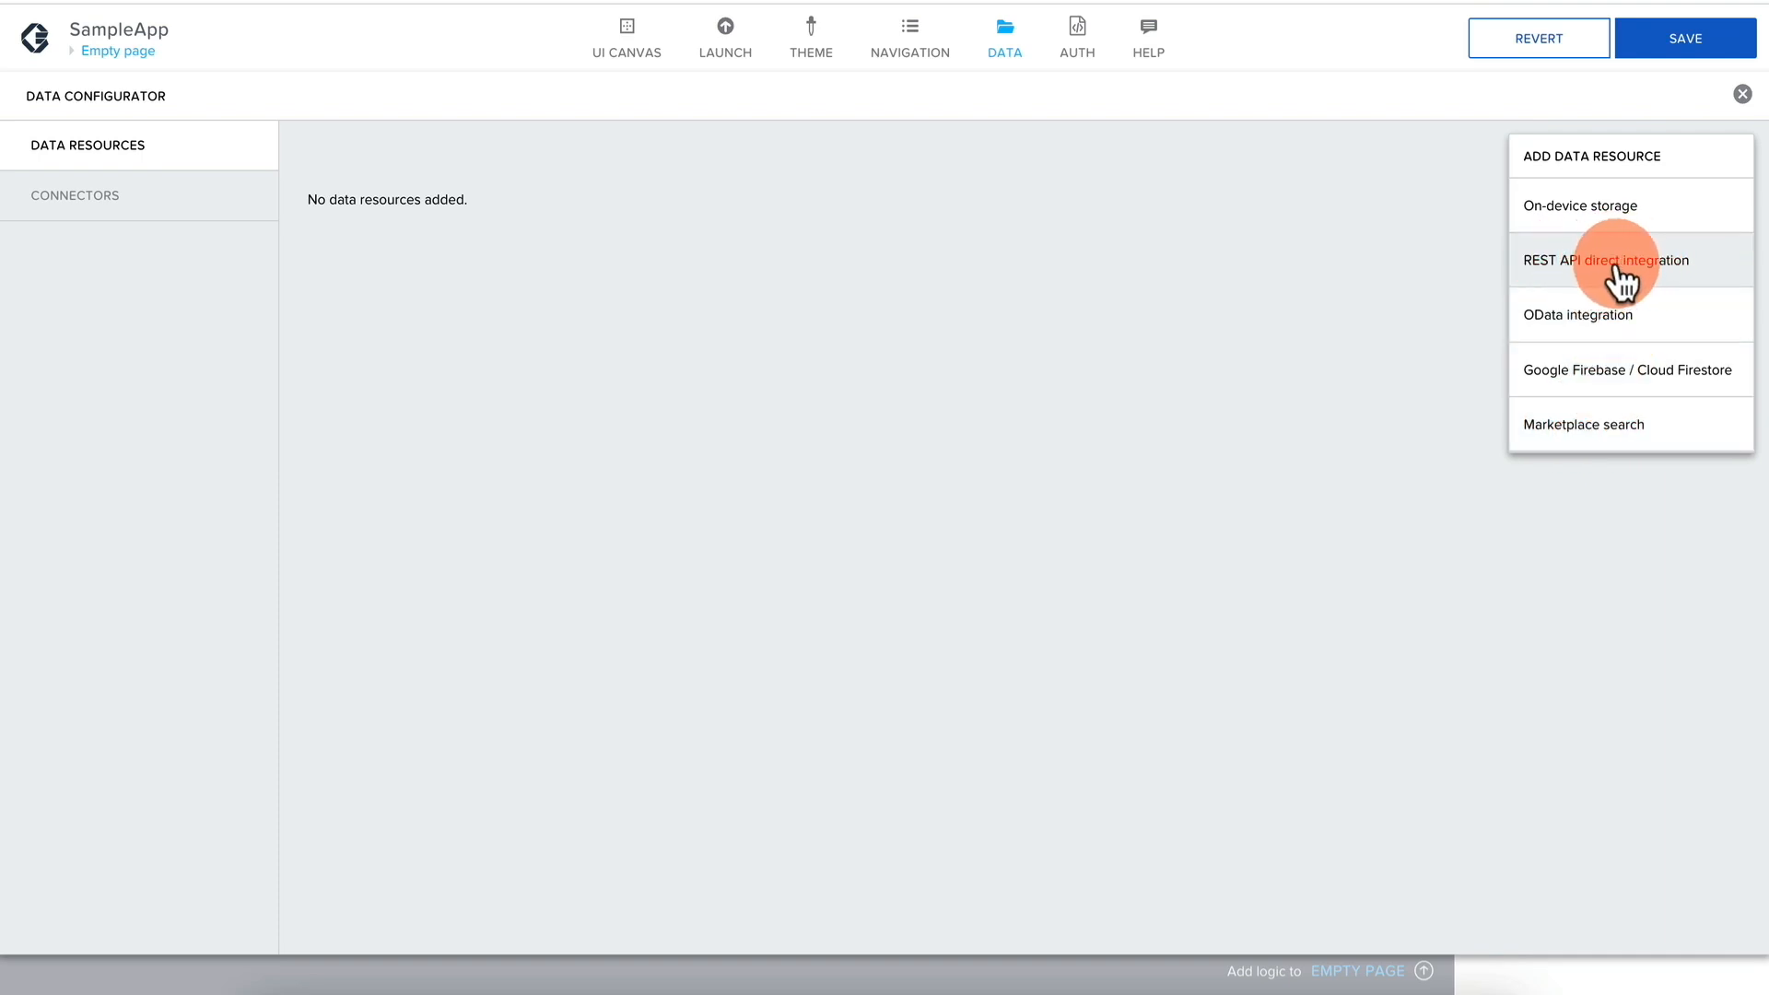
click(1576, 221)
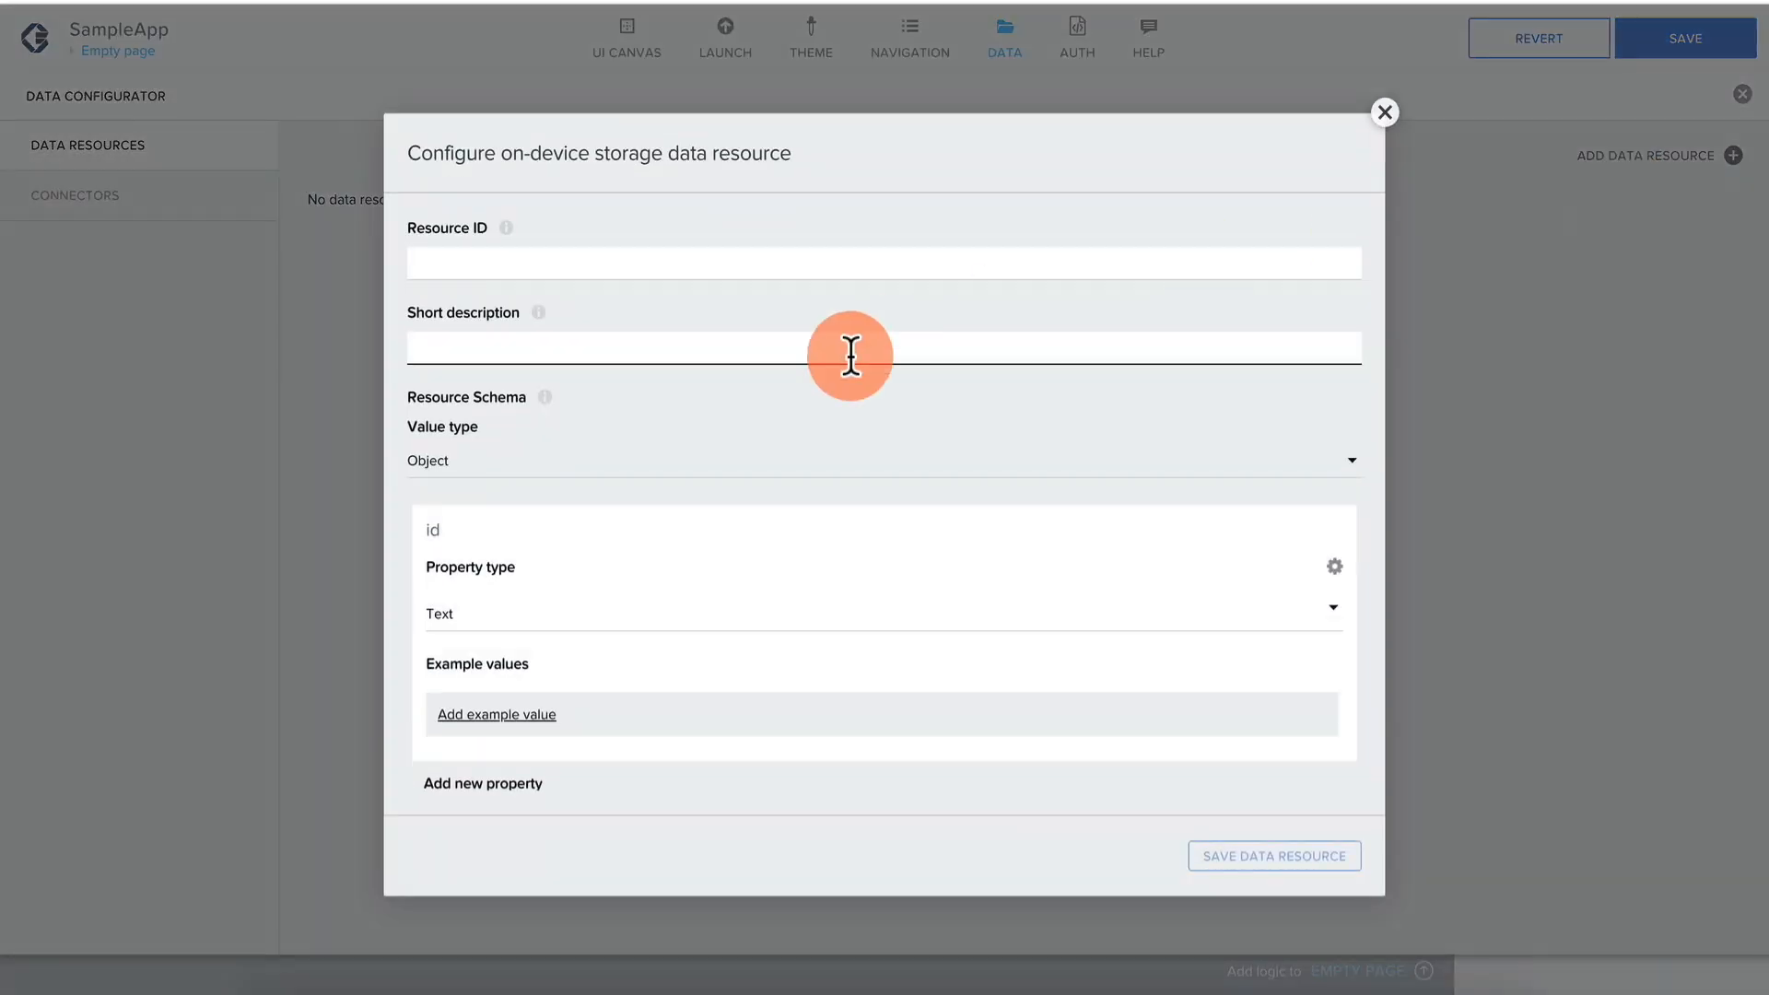
click(489, 263)
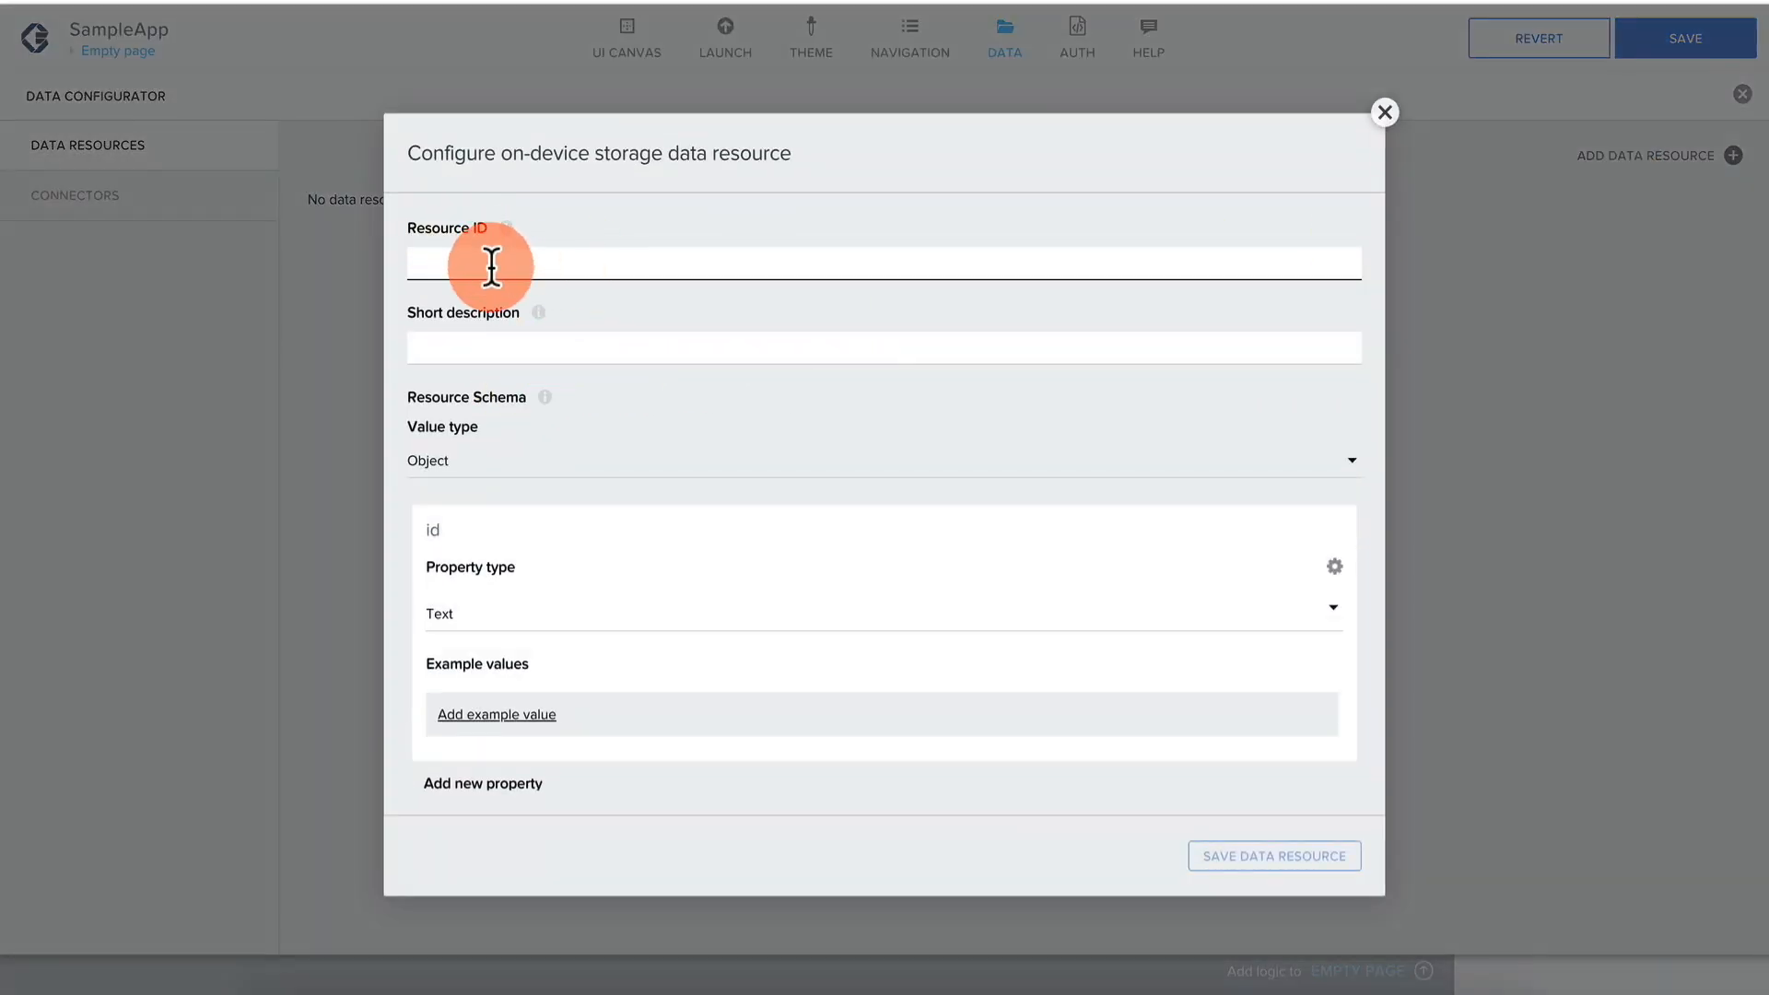
text(Data)
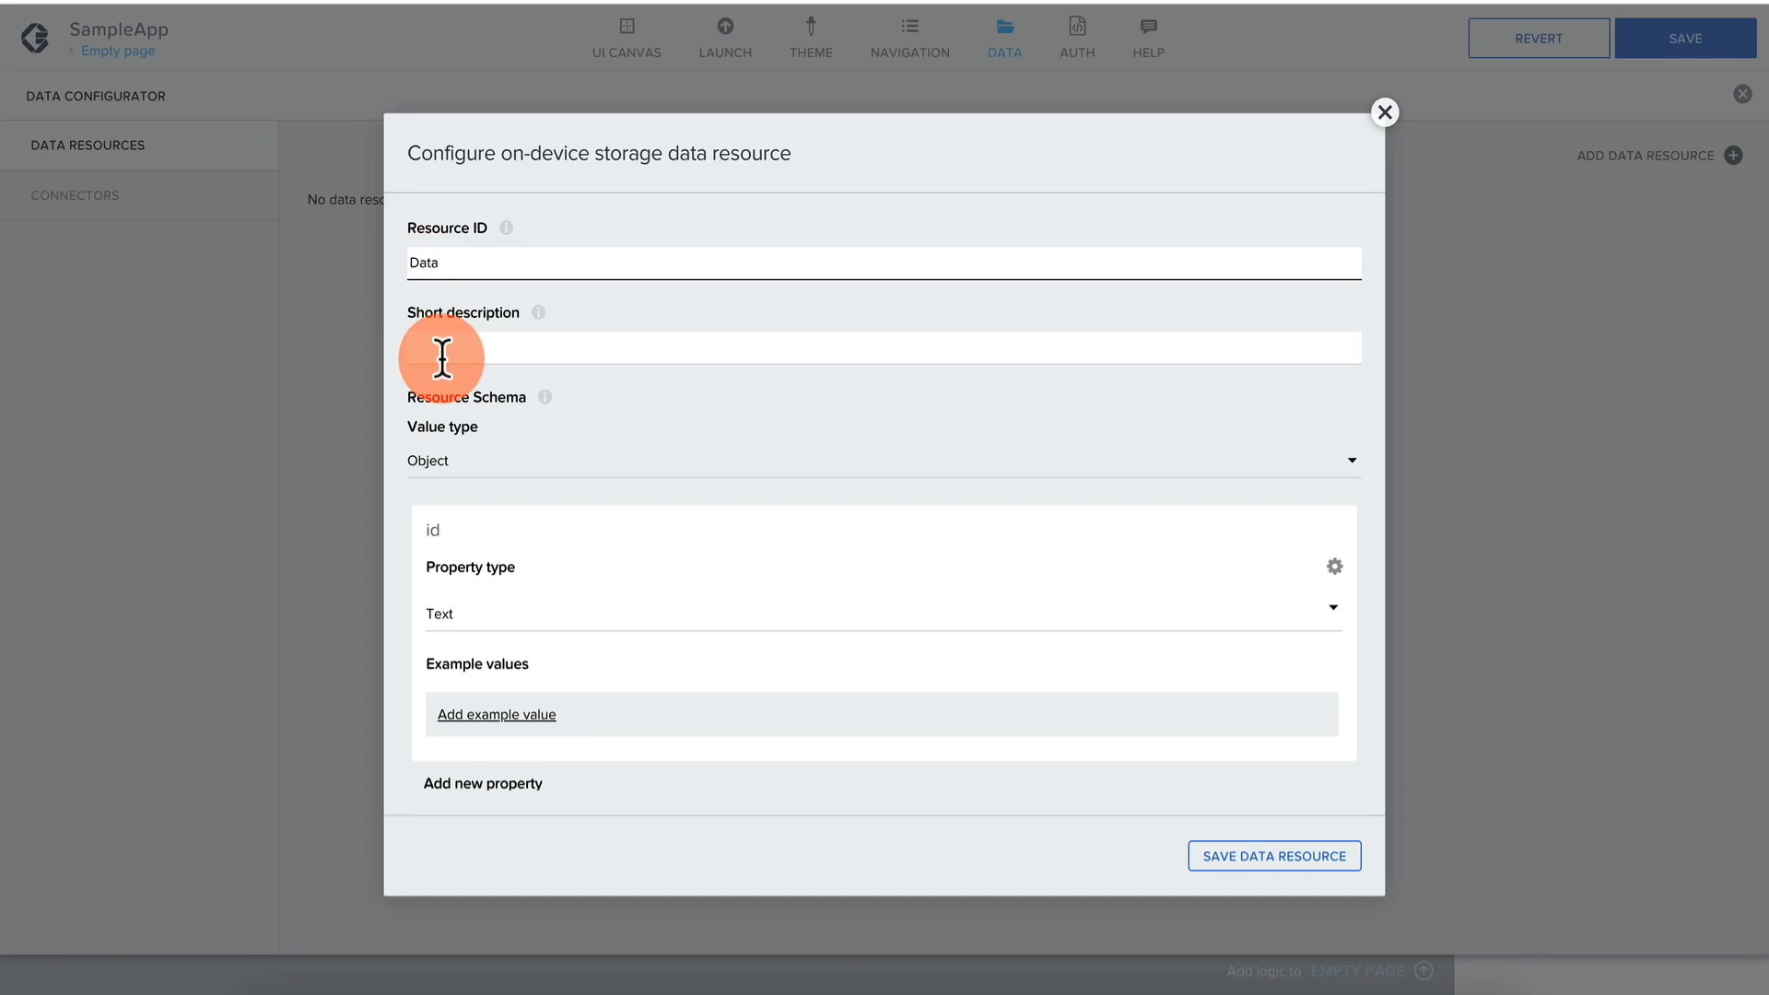
Switch the resource schema's value type to Icon and back to Object.
scroll(479, 483, down, 1)
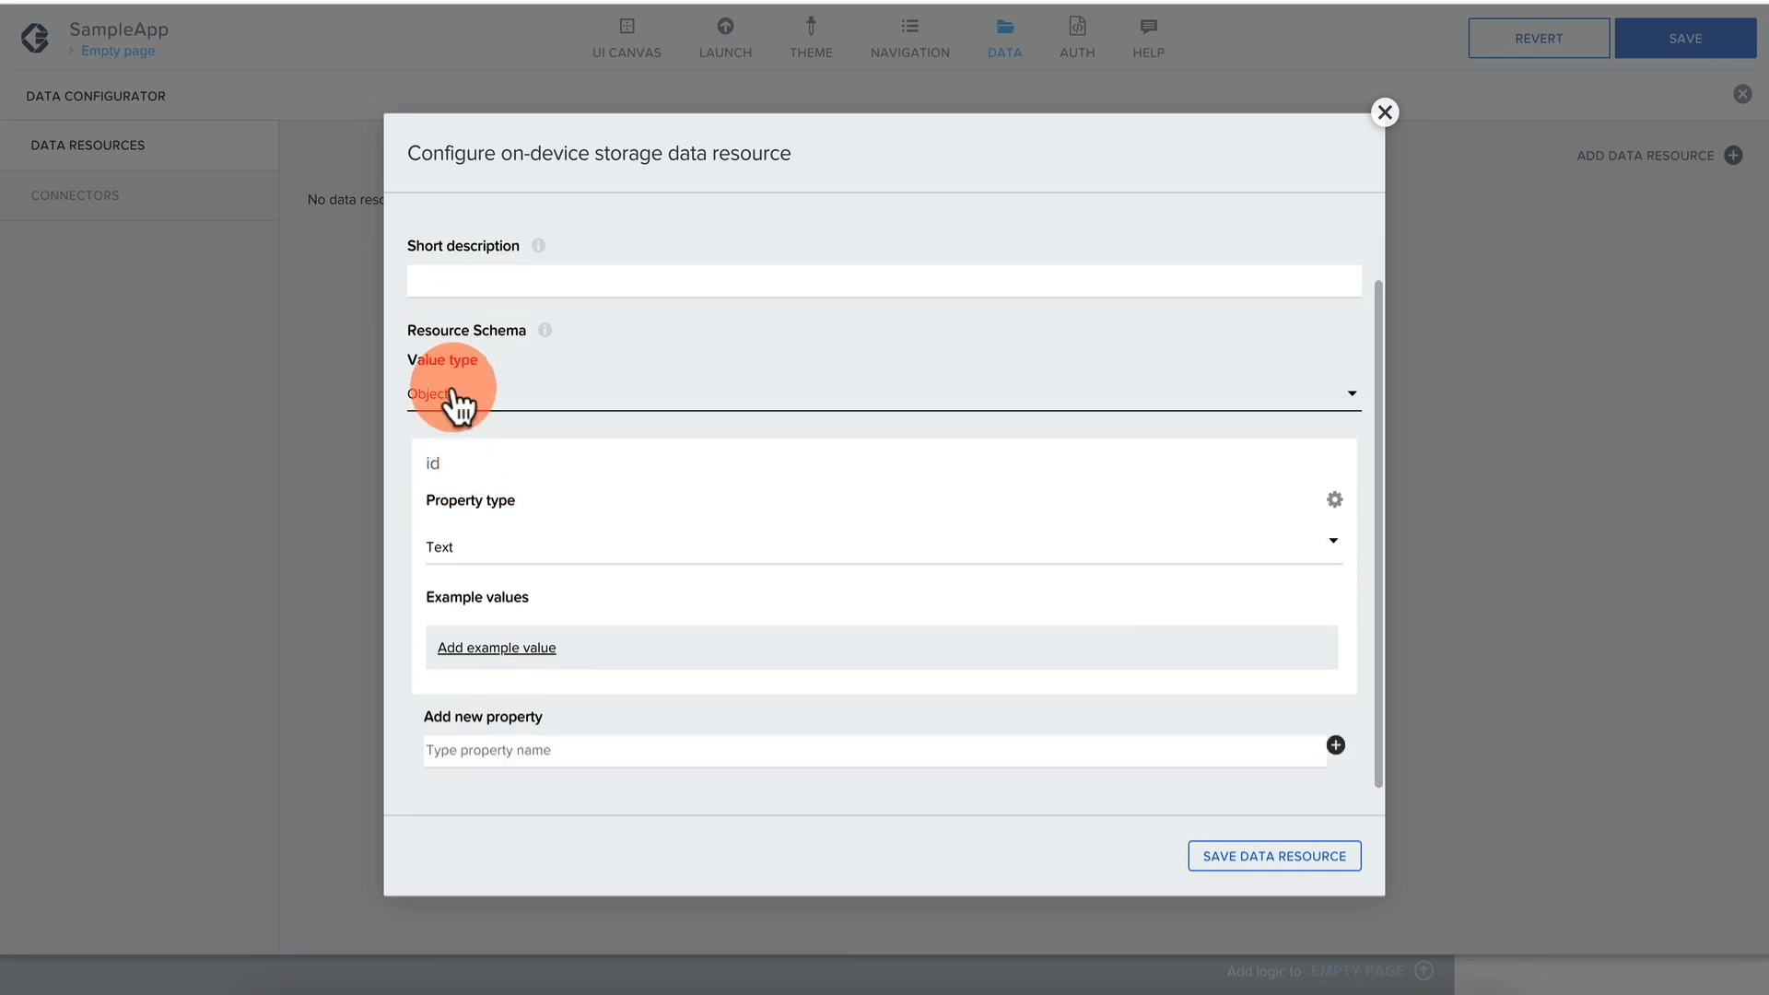
click(477, 395)
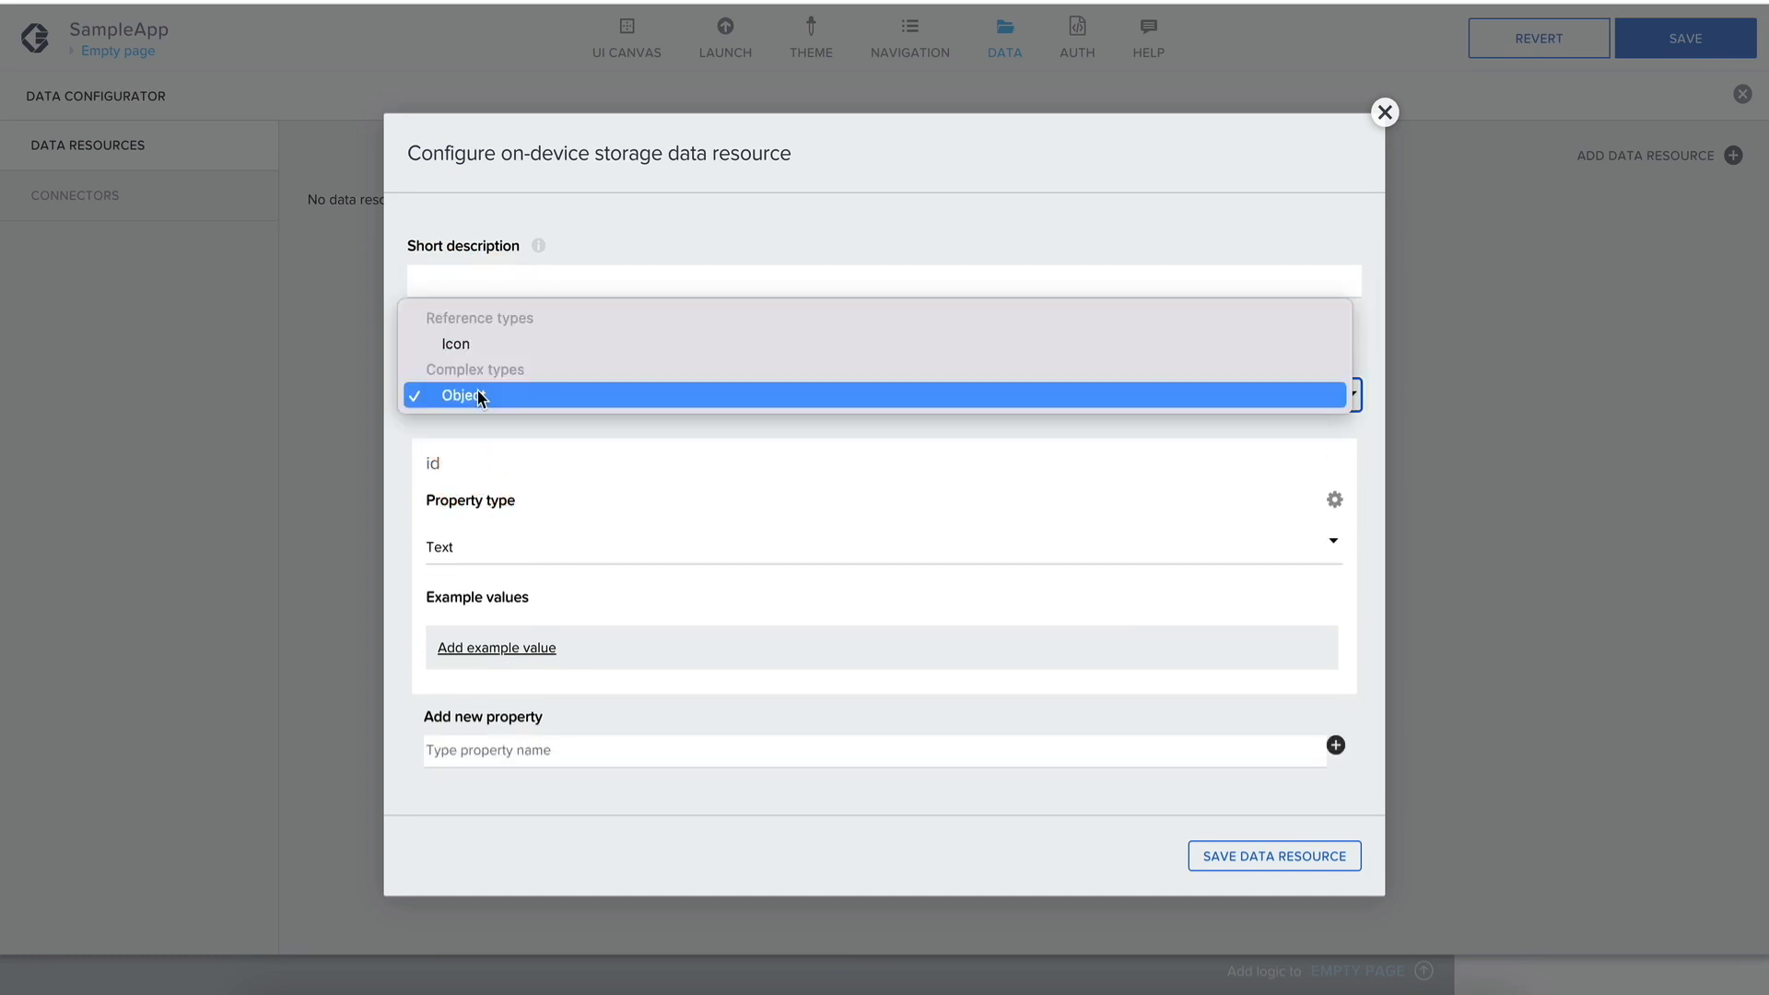
click(508, 341)
click(512, 398)
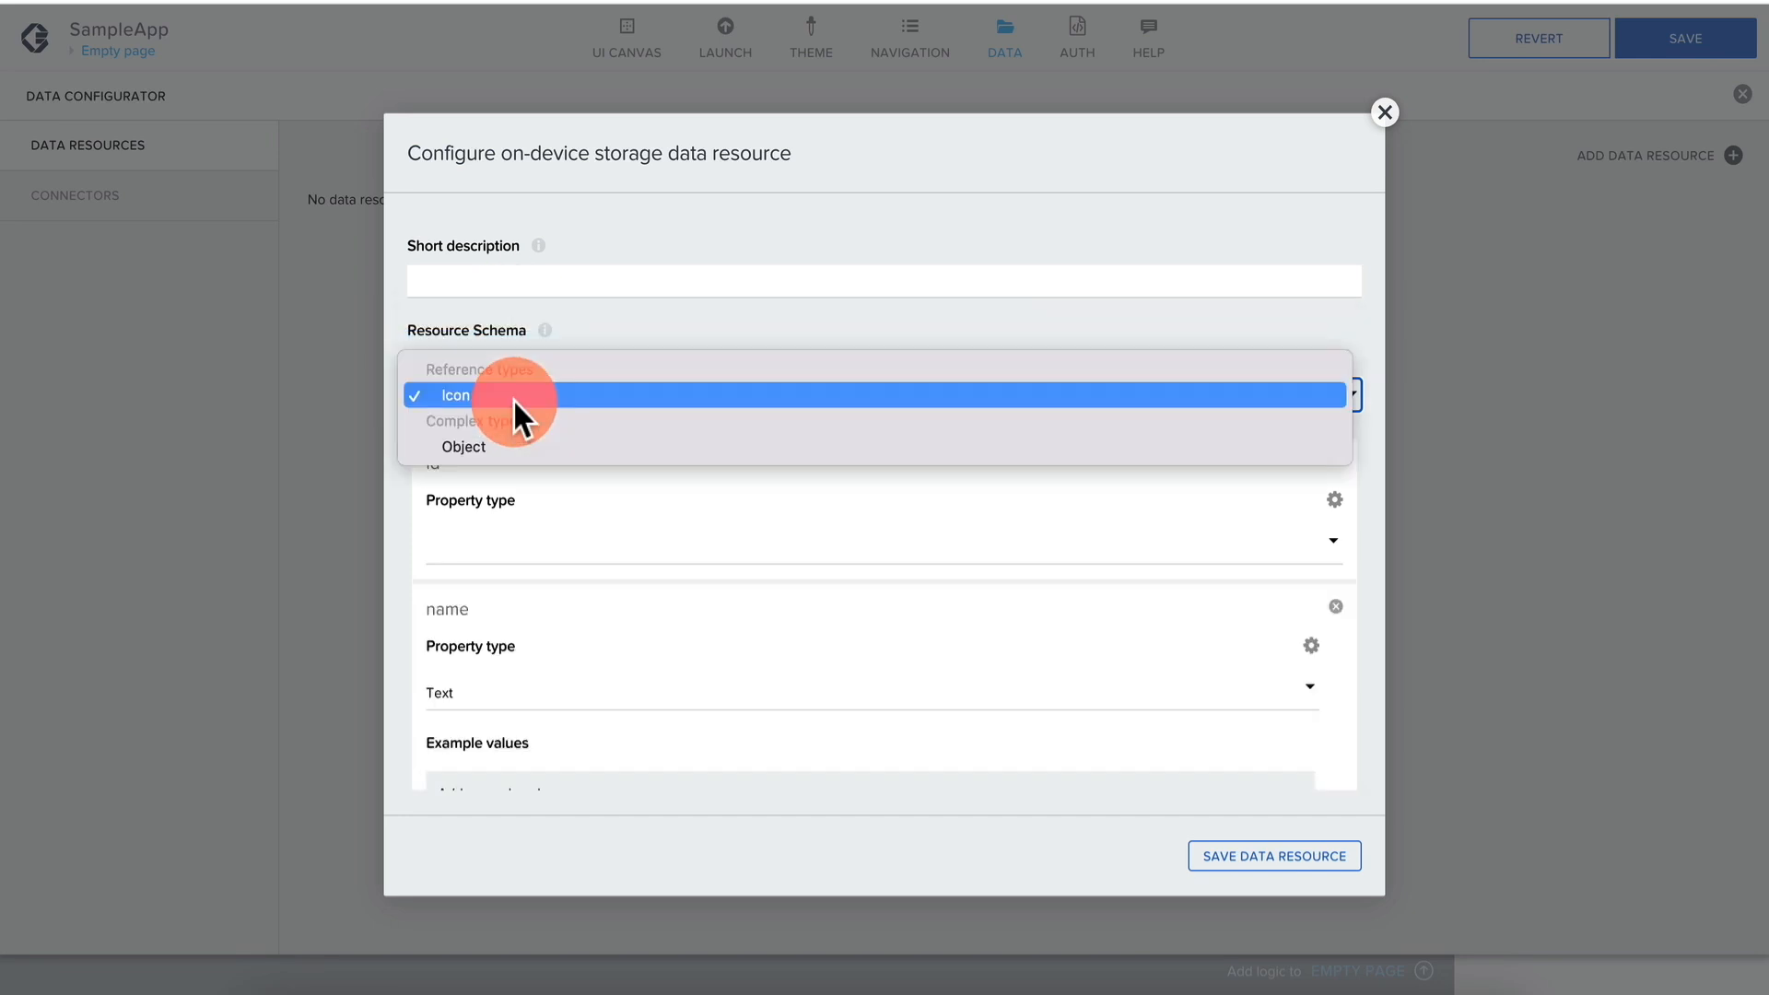
click(499, 450)
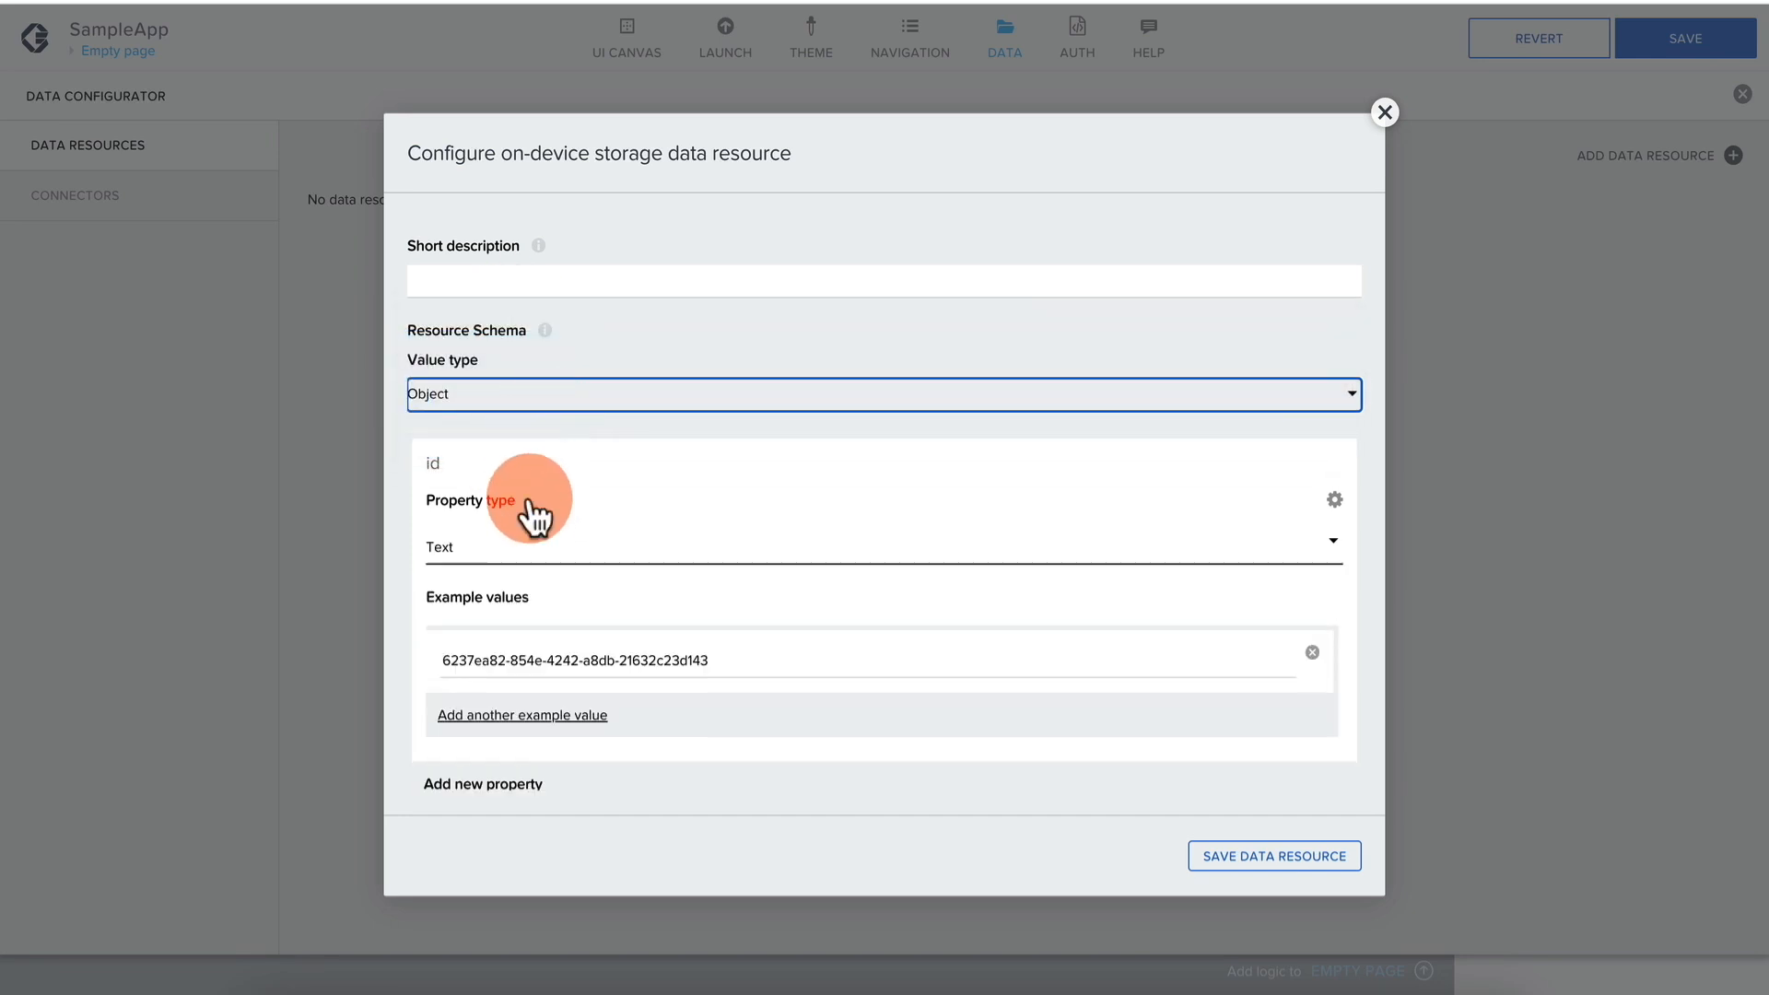
Add a property called name to the resource schema, keeping Text as its property type.
scroll(610, 518, down, 1)
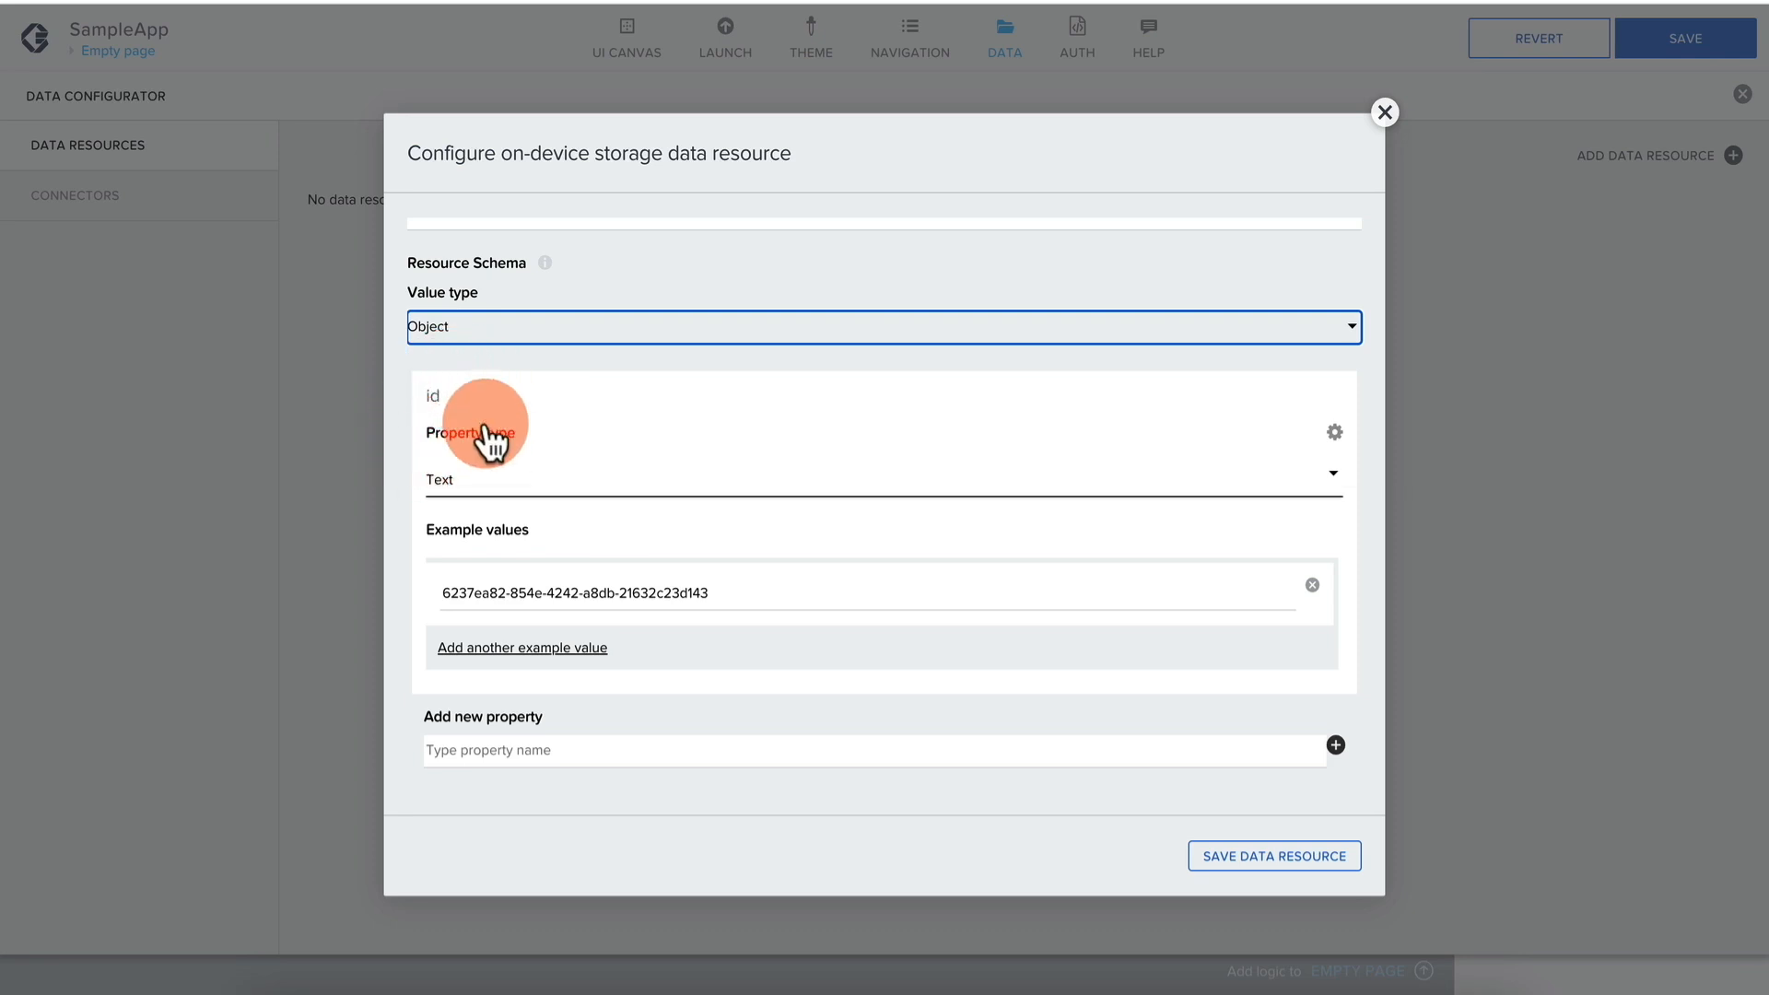
click(575, 753)
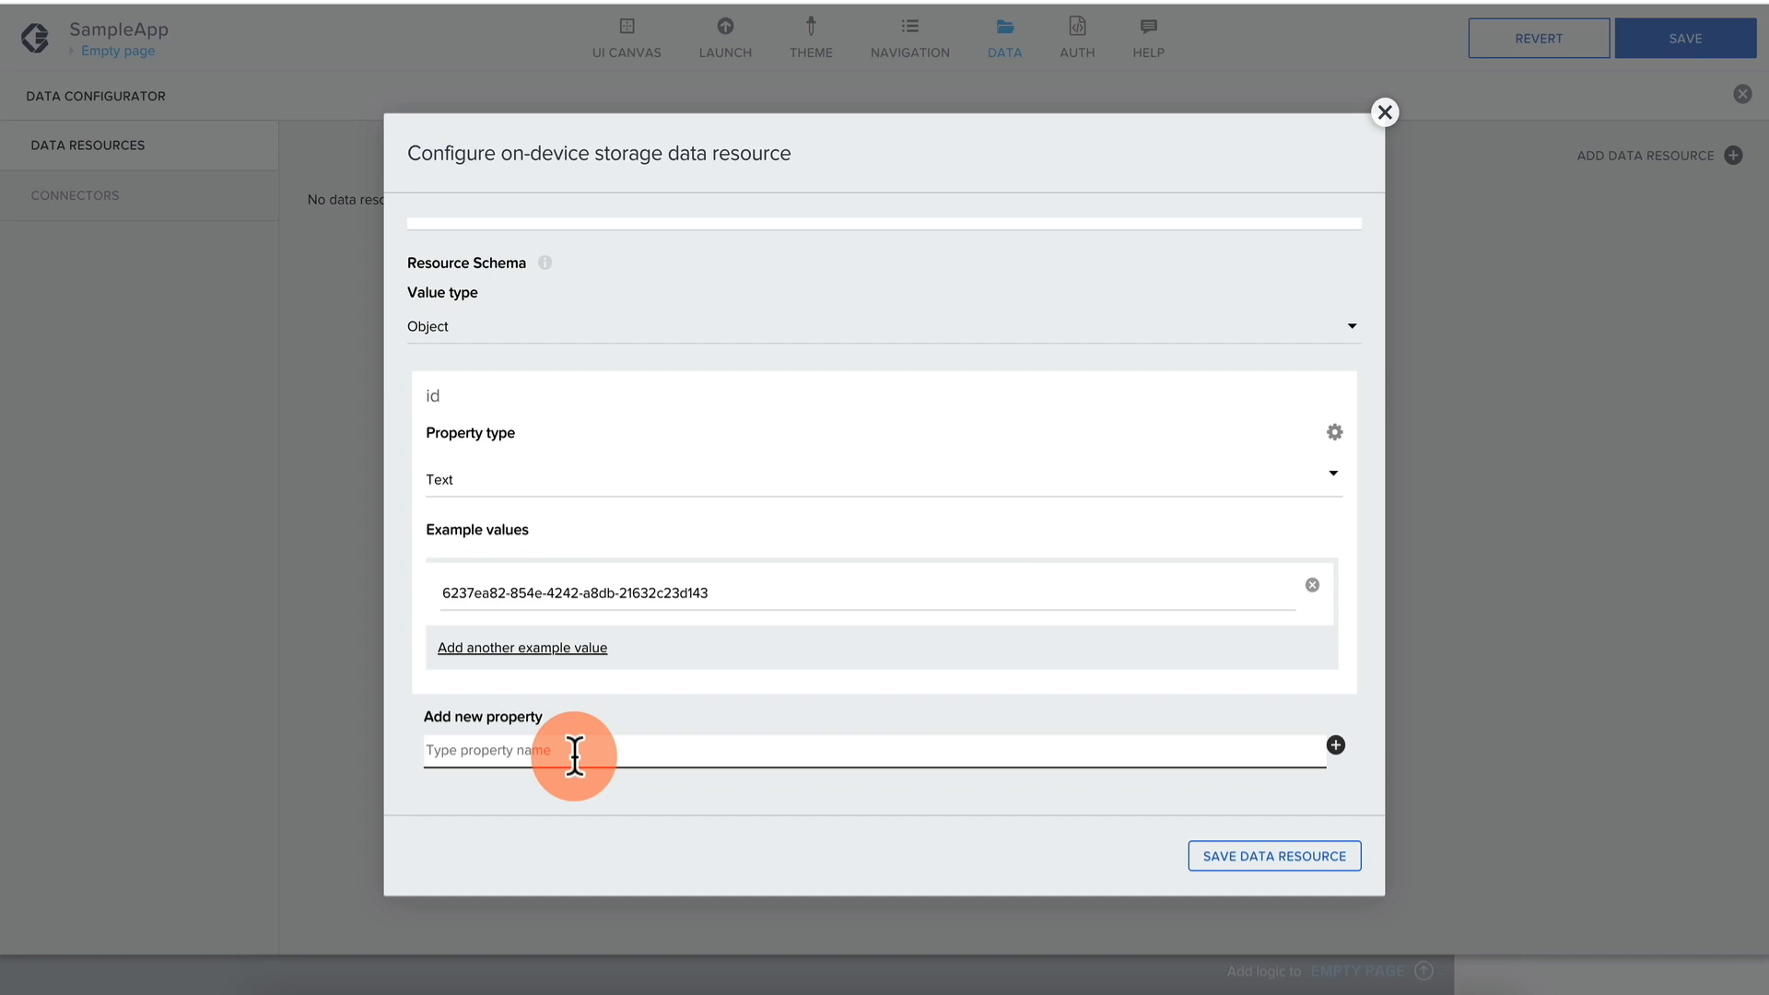
text(Name)
key(BackSpace)
key(BackSpace)
key(BackSpace)
key(BackSpace)
text(name)
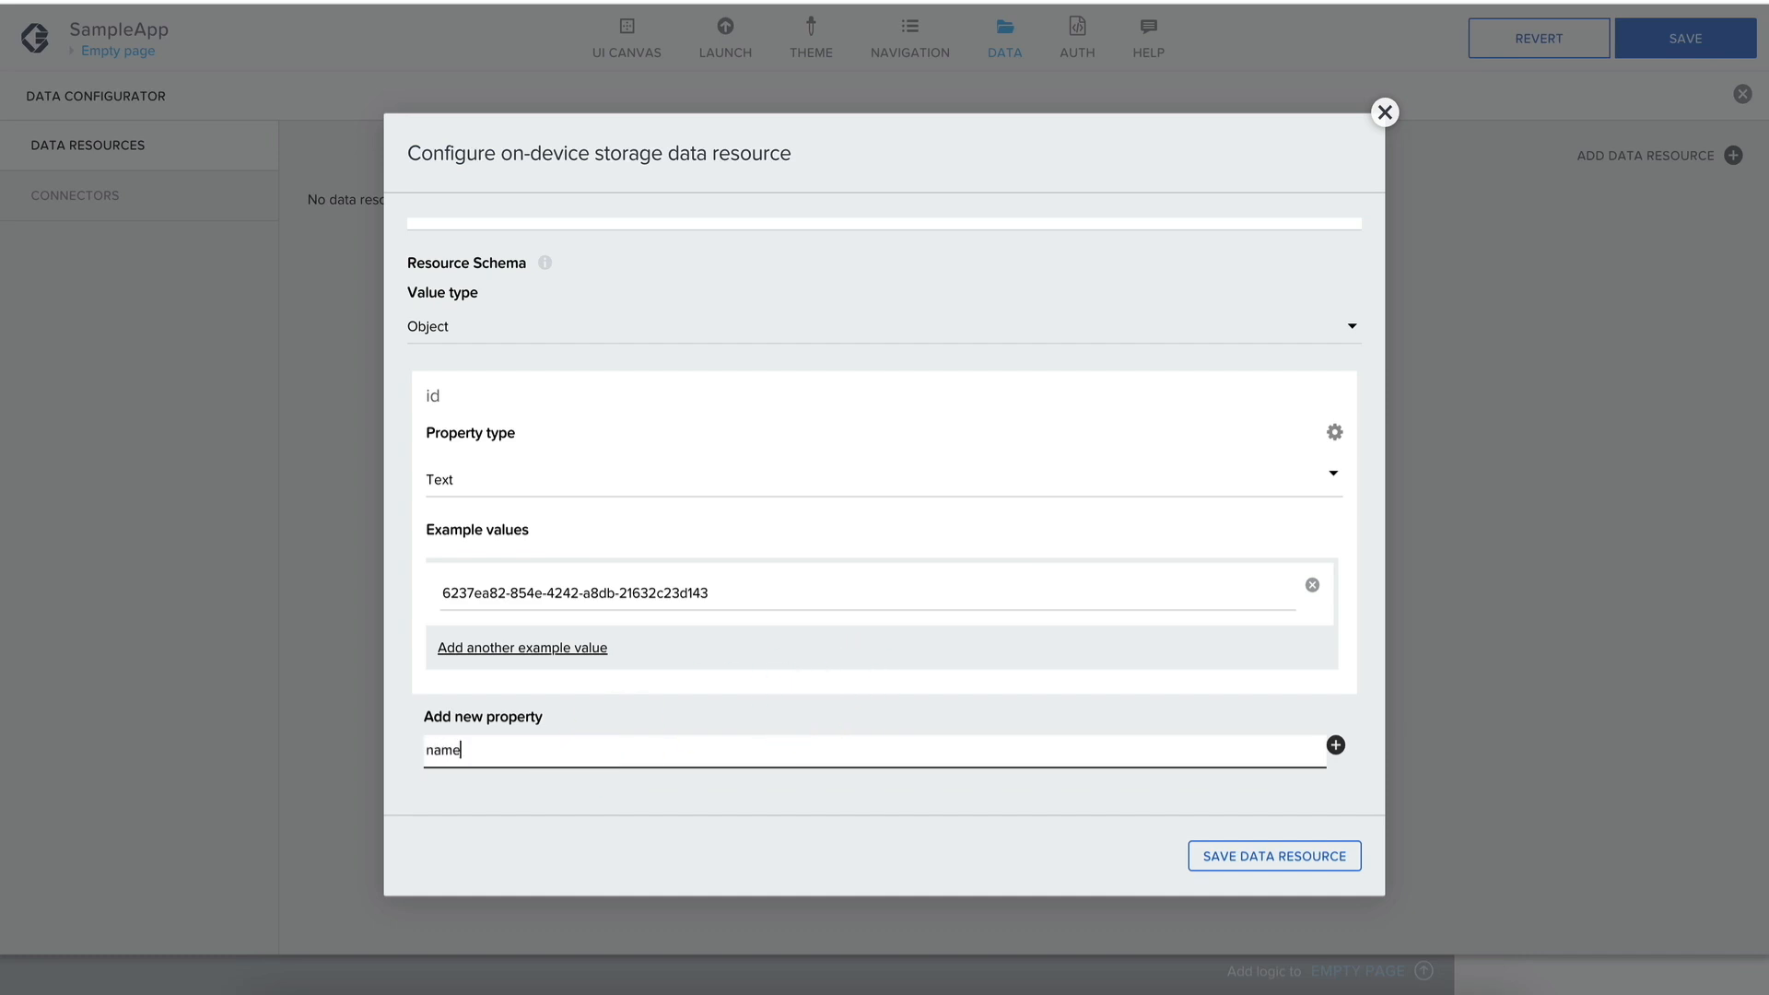
key(Return)
scroll(829, 645, down, 4)
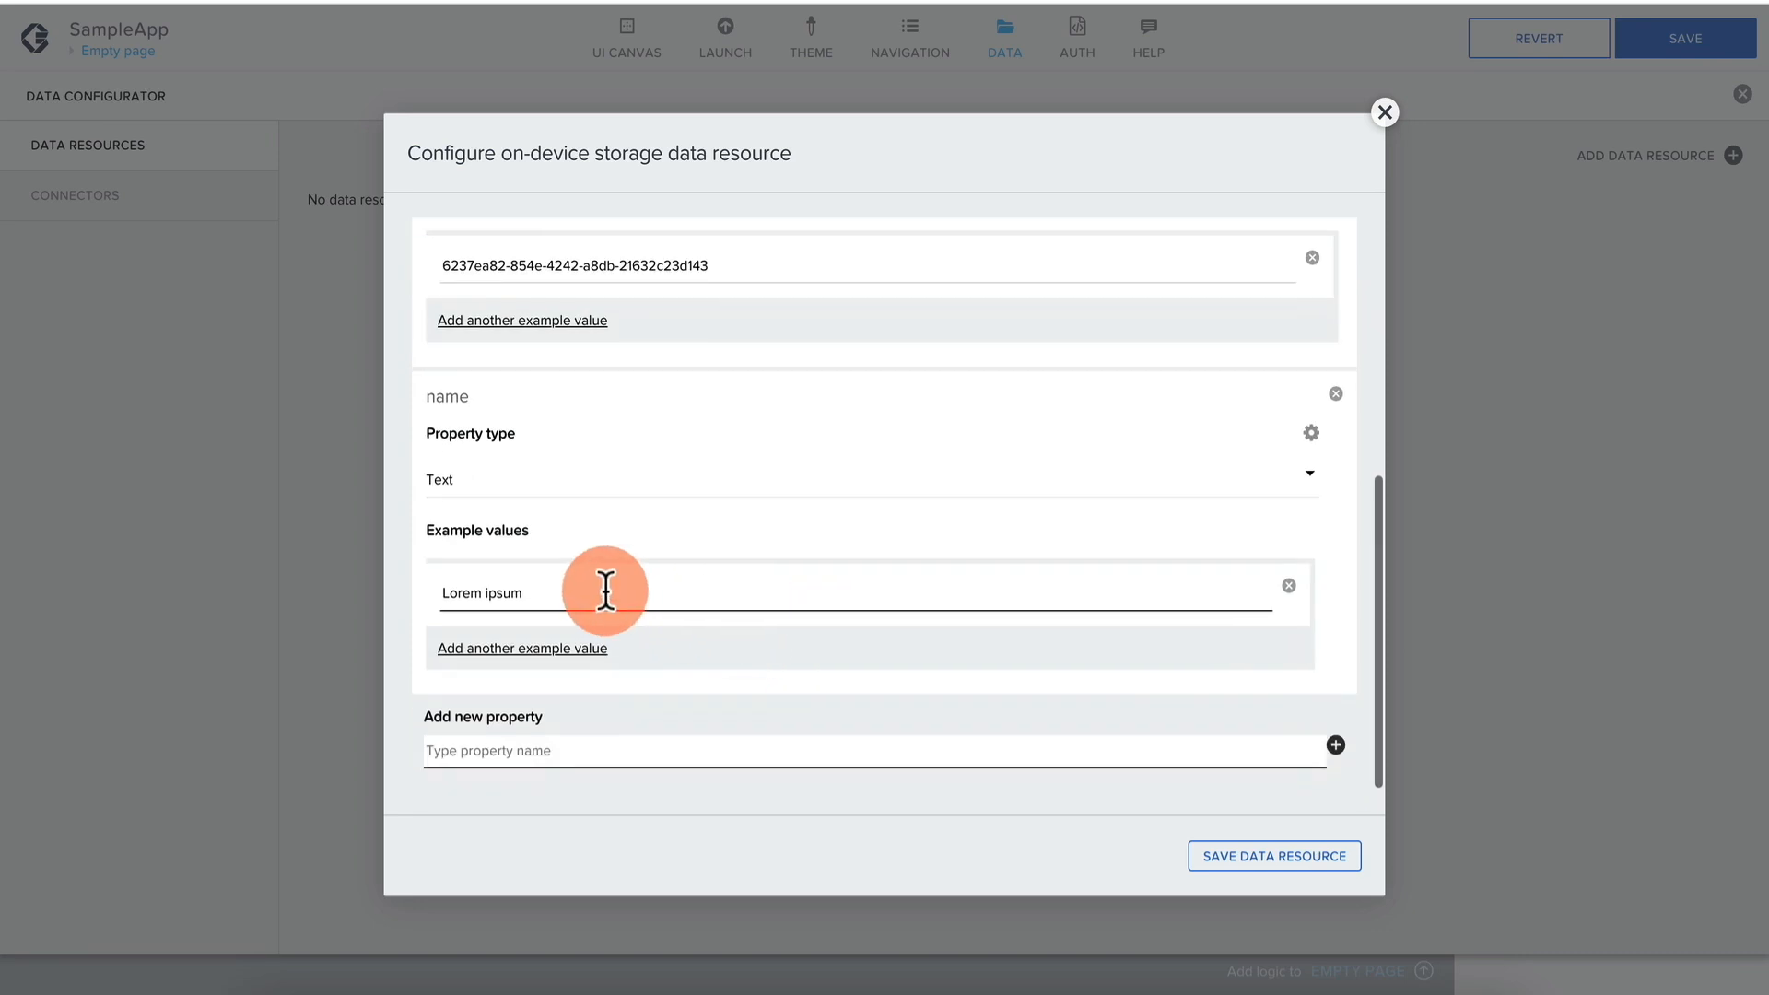
click(611, 479)
click(611, 478)
Add a property called done to the resource schema and set its property type to True/false.
click(516, 757)
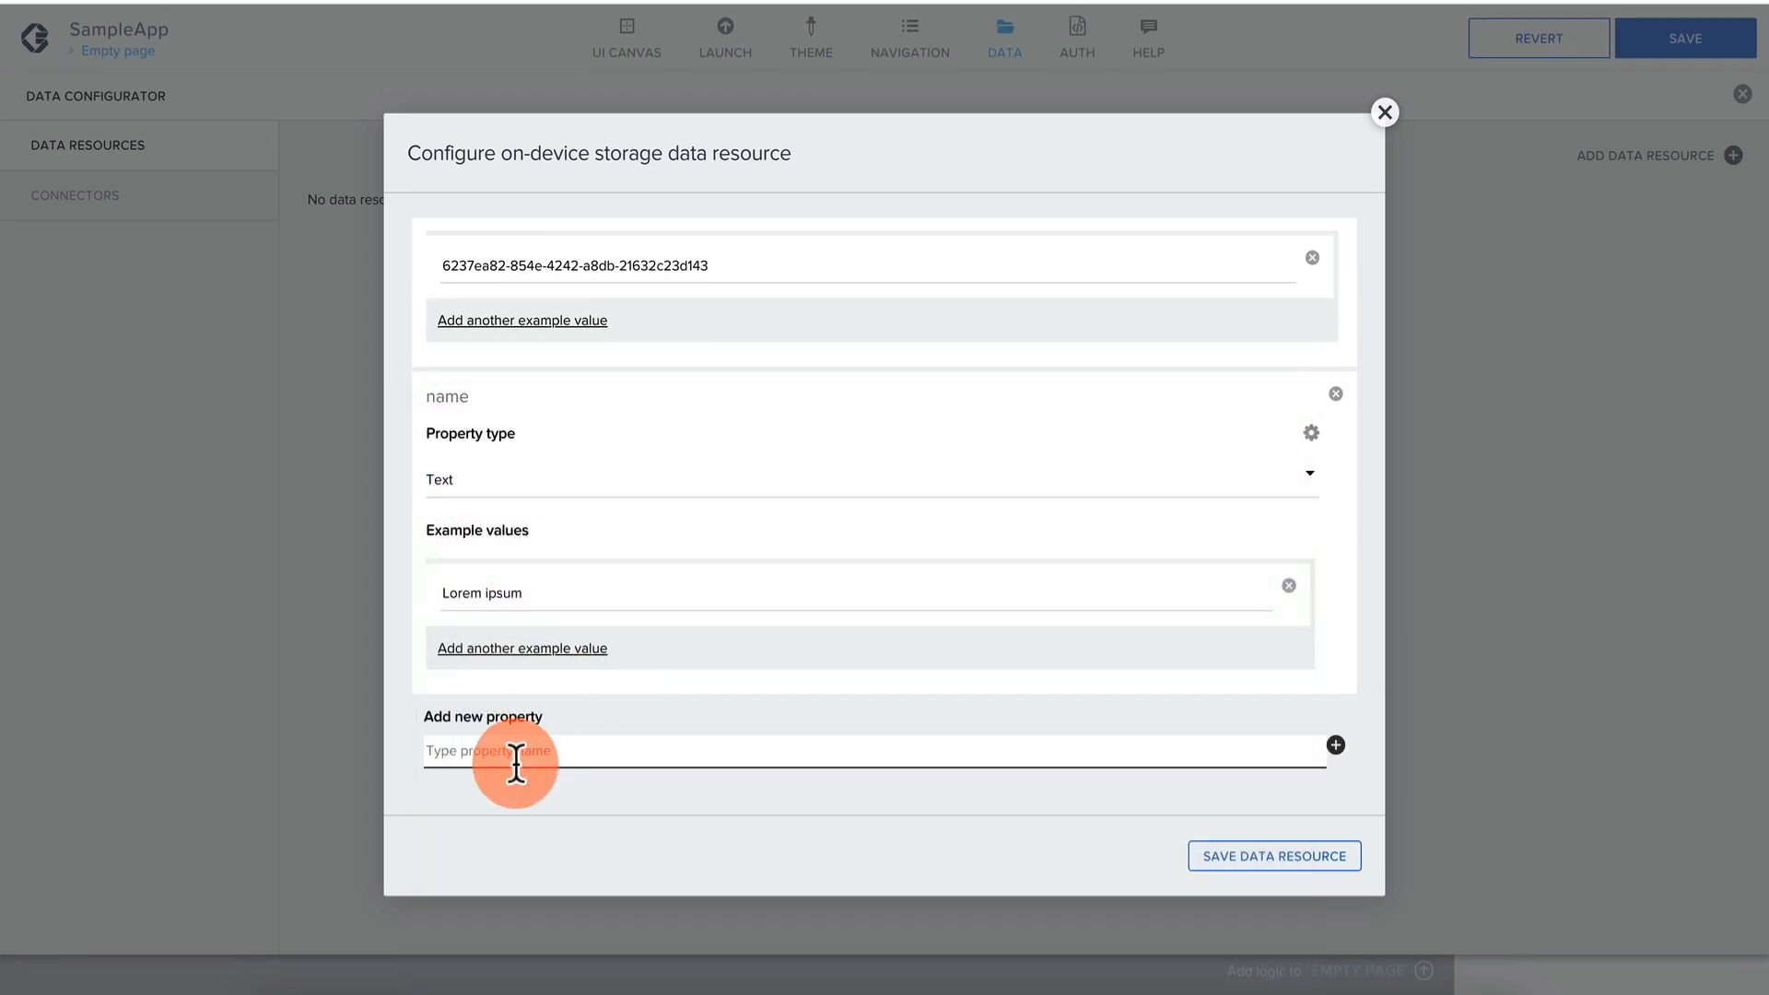
text(done)
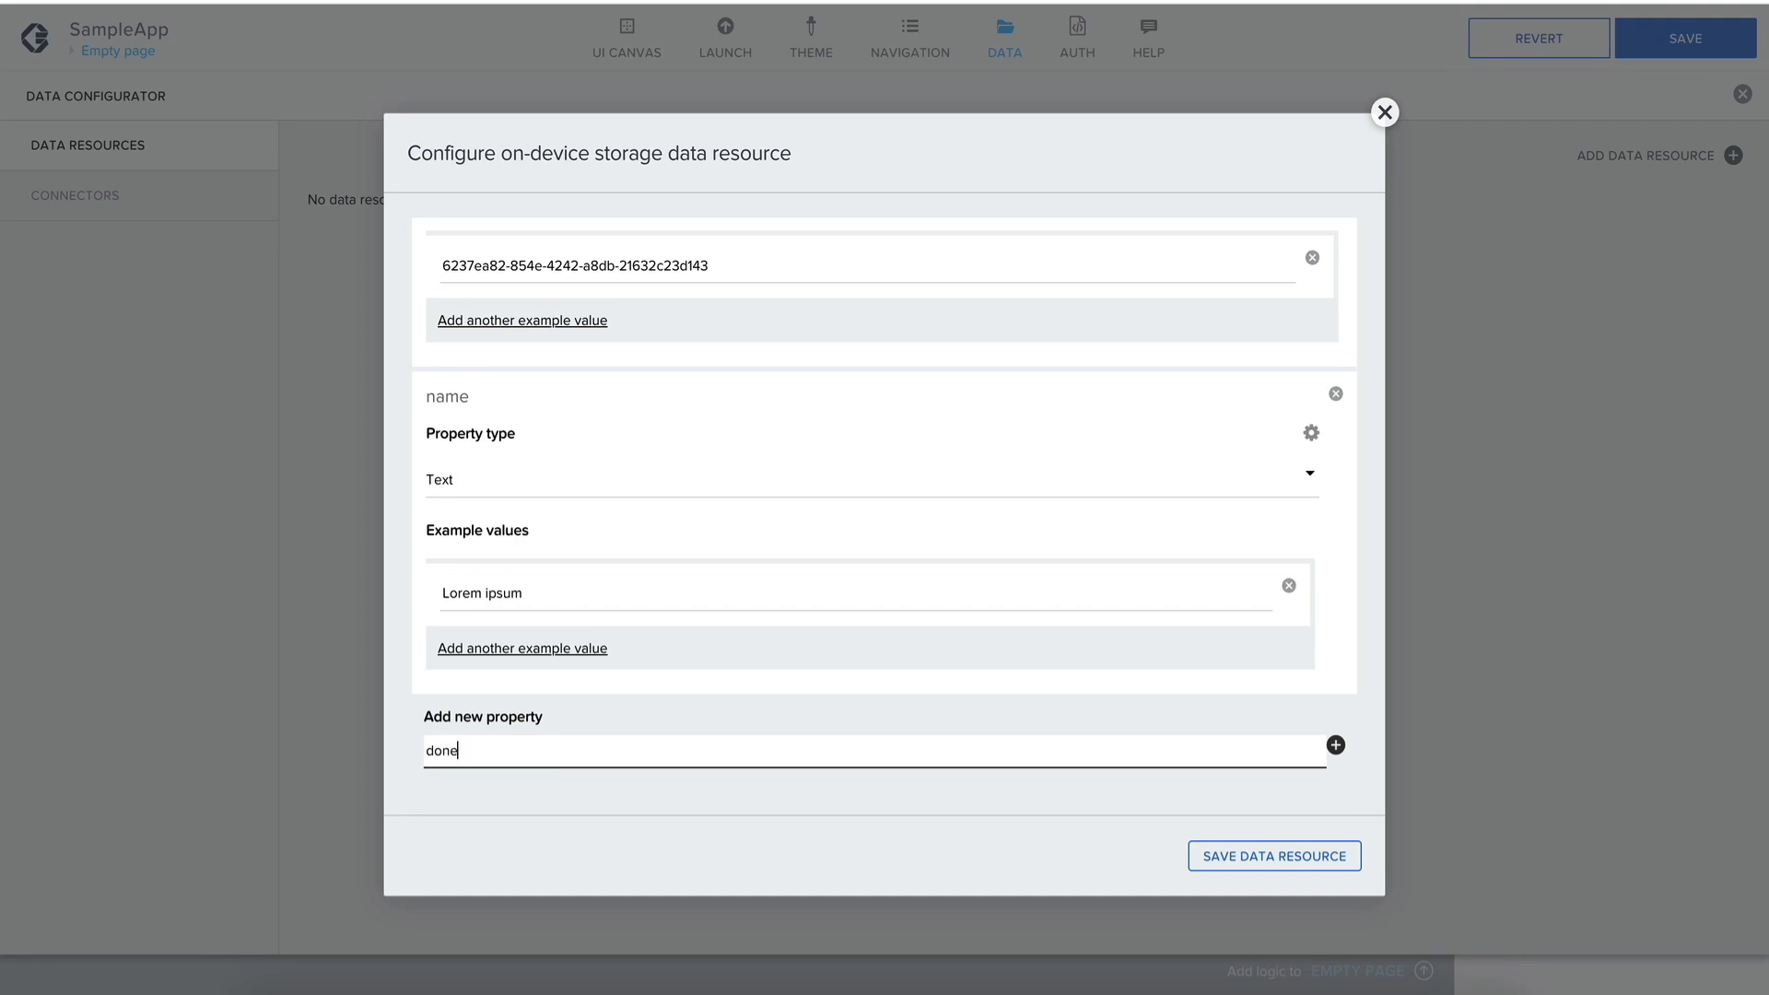
key(Return)
scroll(639, 650, down, 4)
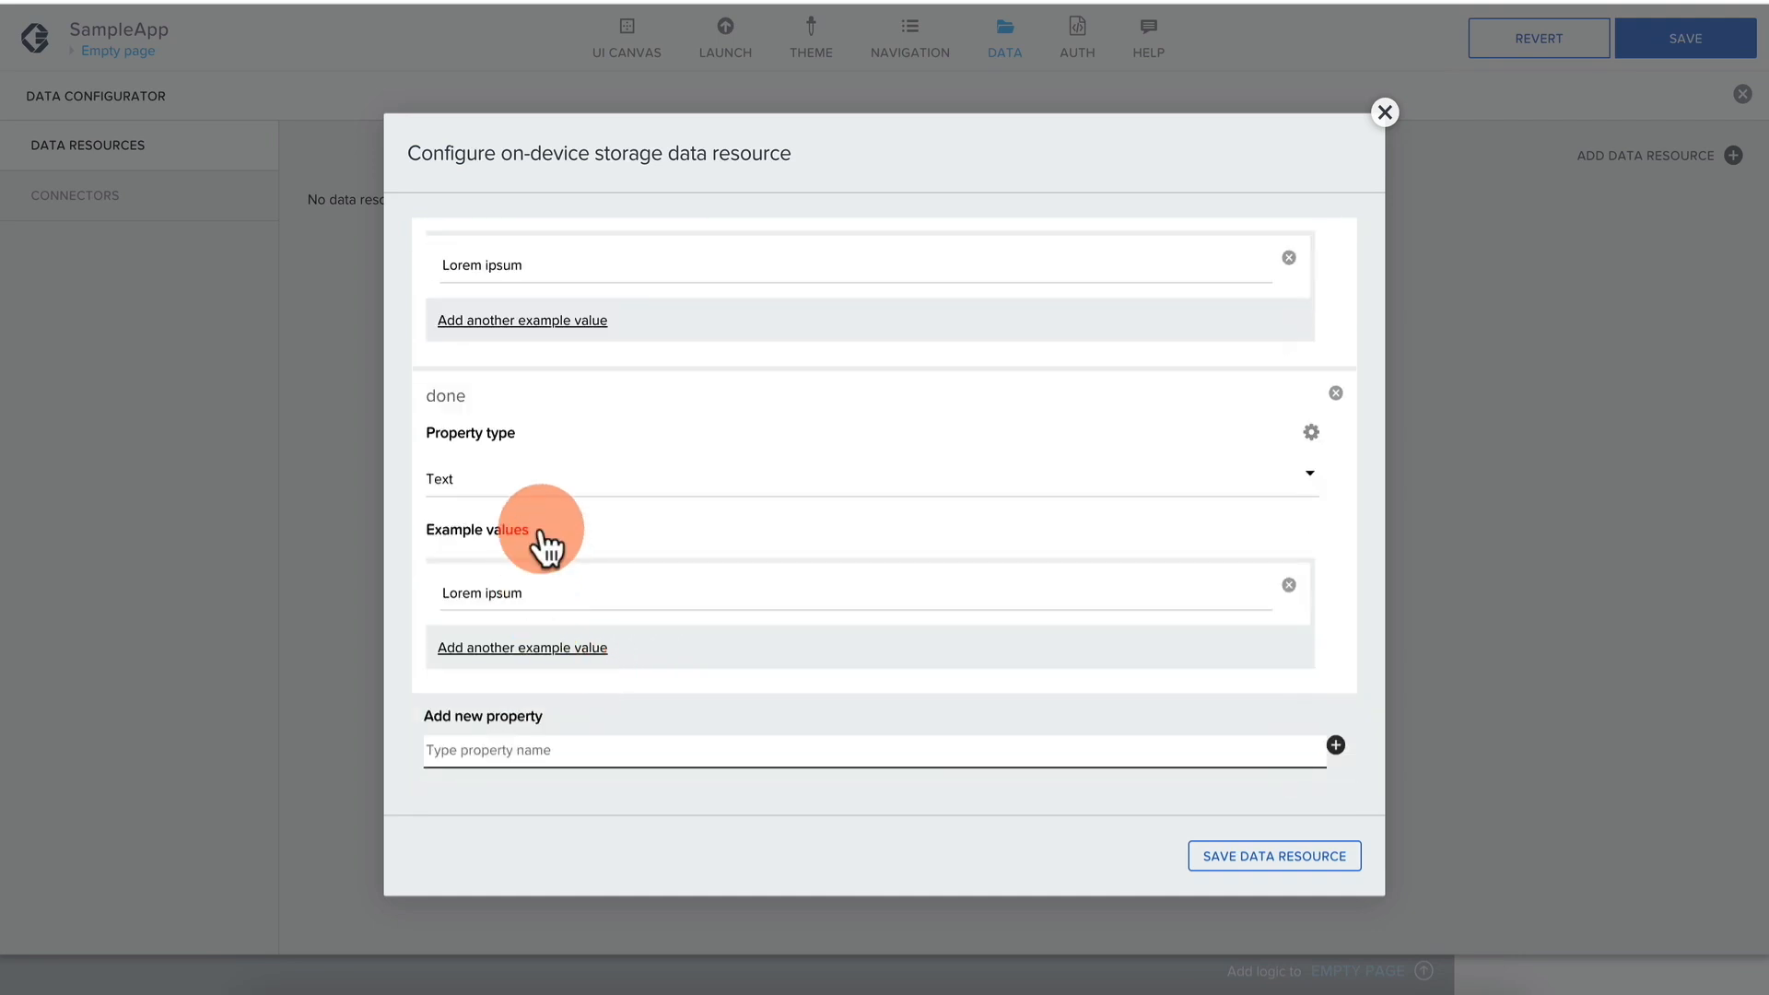
click(565, 473)
click(577, 456)
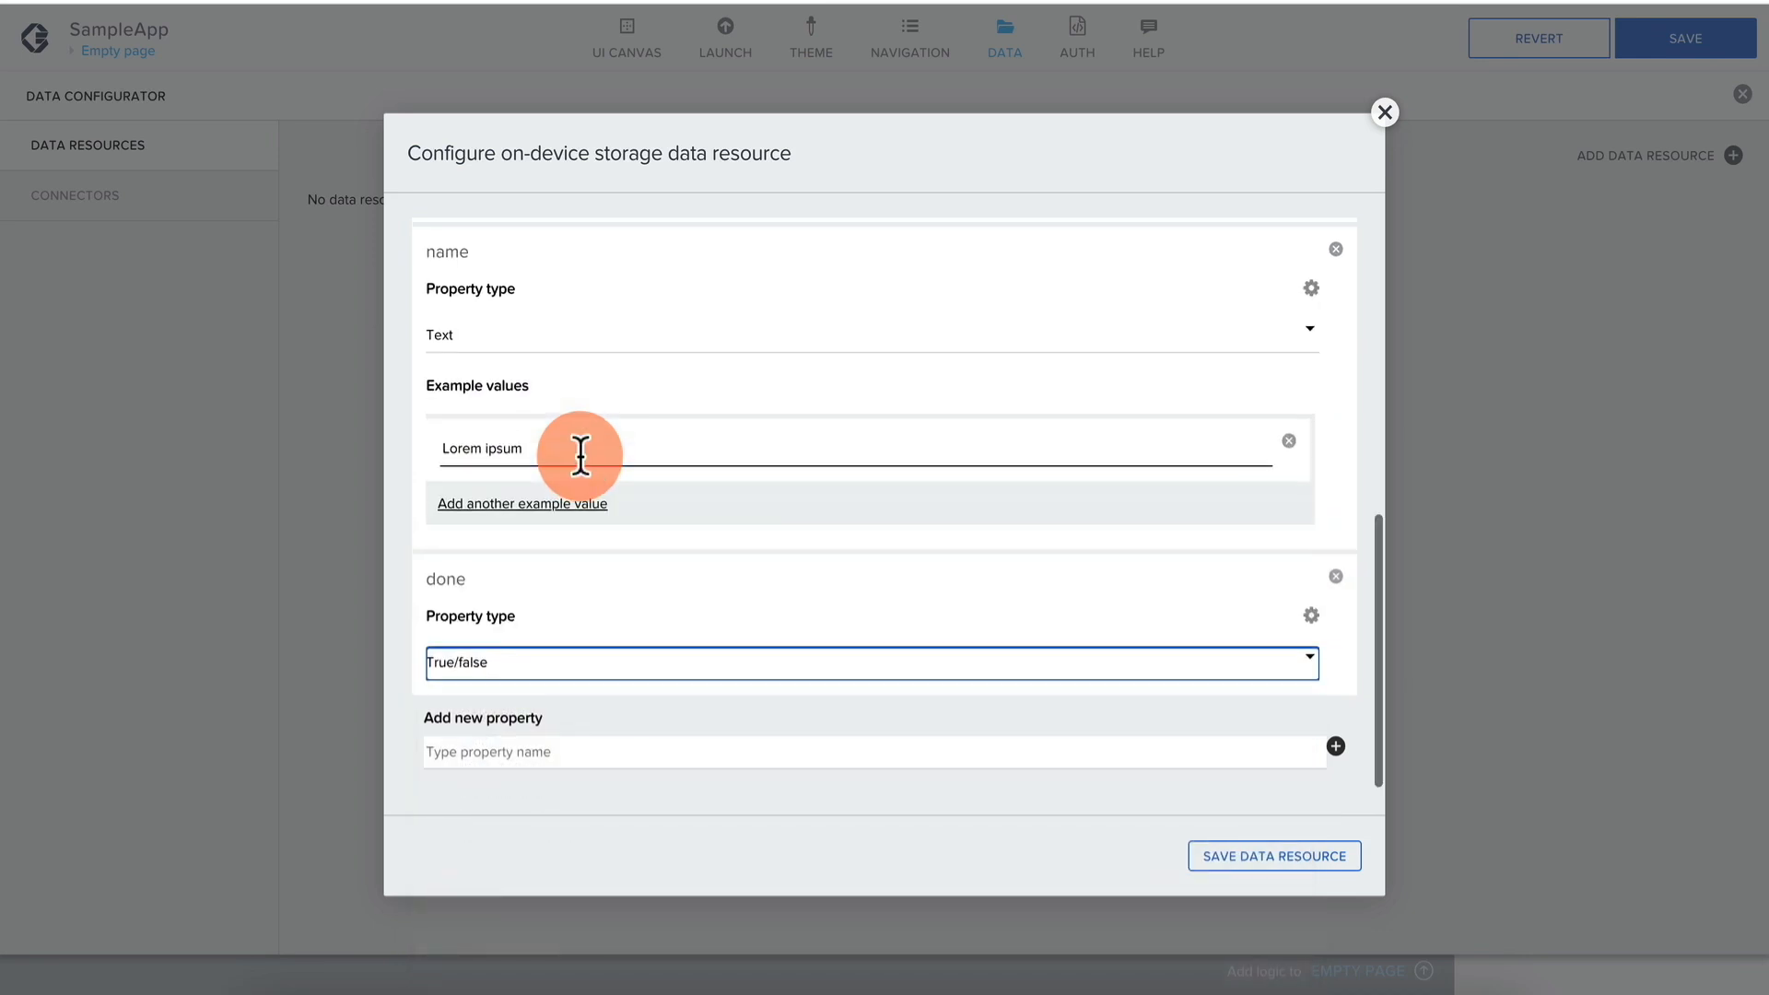
Review the Data resource's configuration, including its Object value type and the id, name and done properties.
scroll(580, 447, up, 5)
click(497, 146)
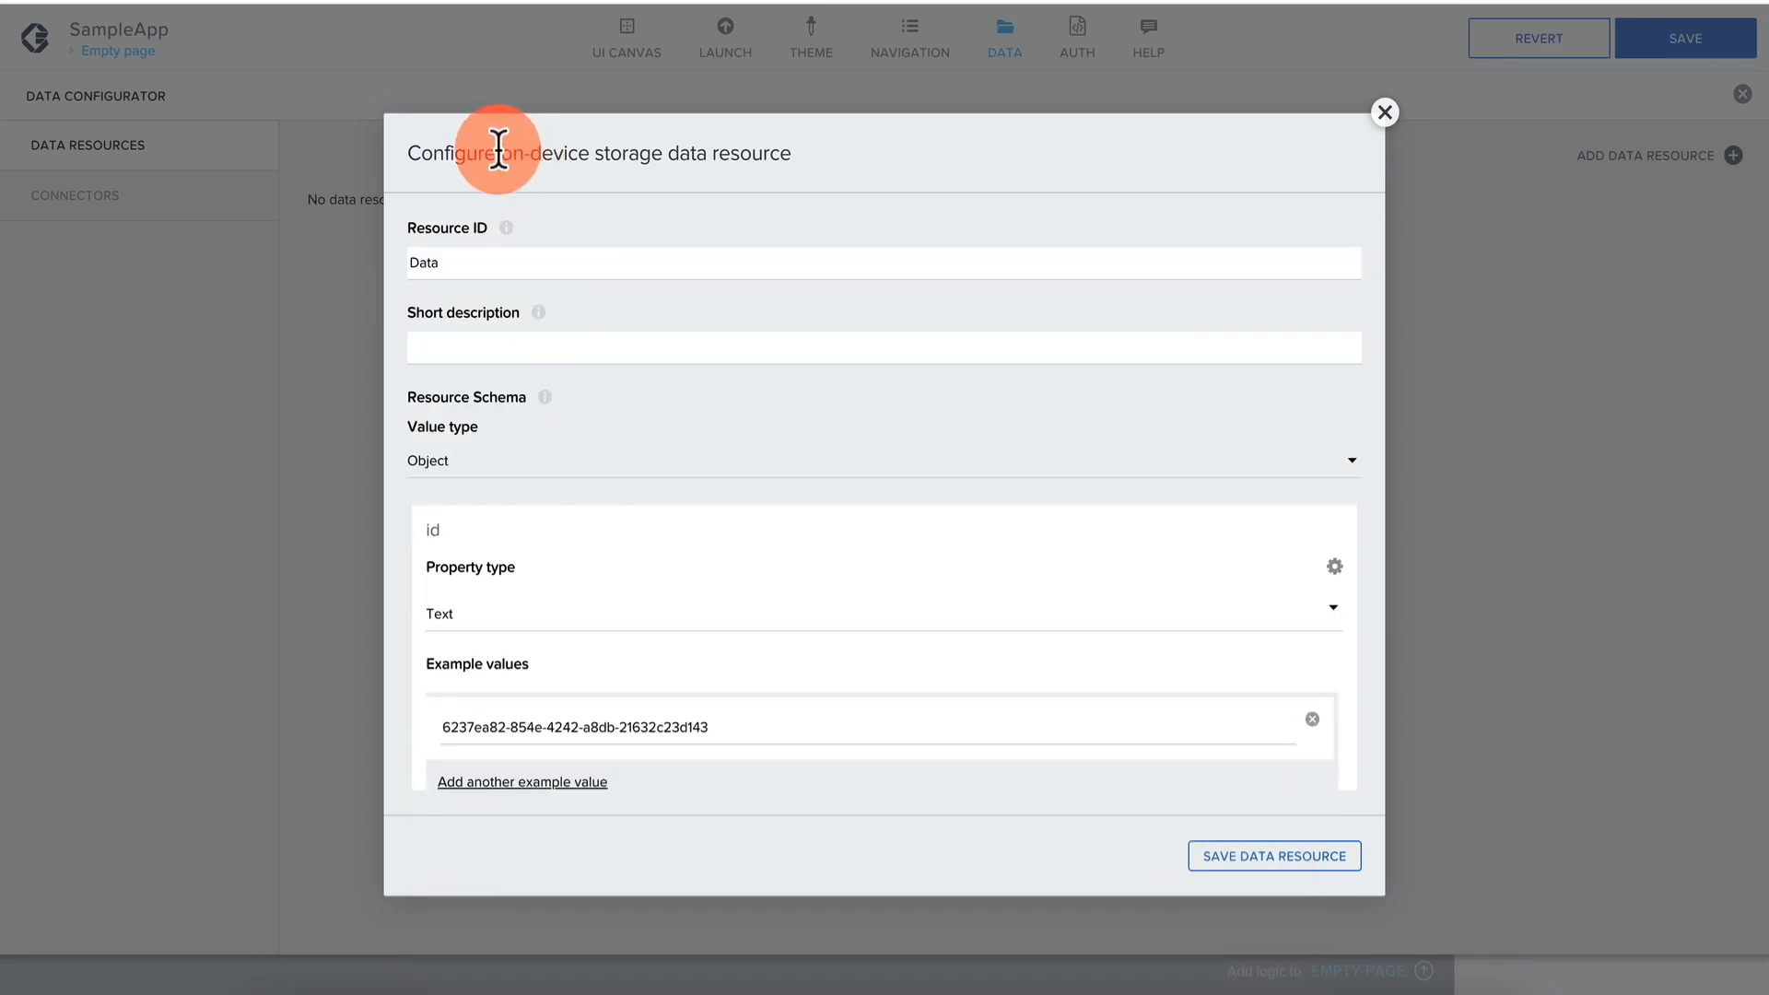
click(662, 570)
scroll(662, 571, down, 2)
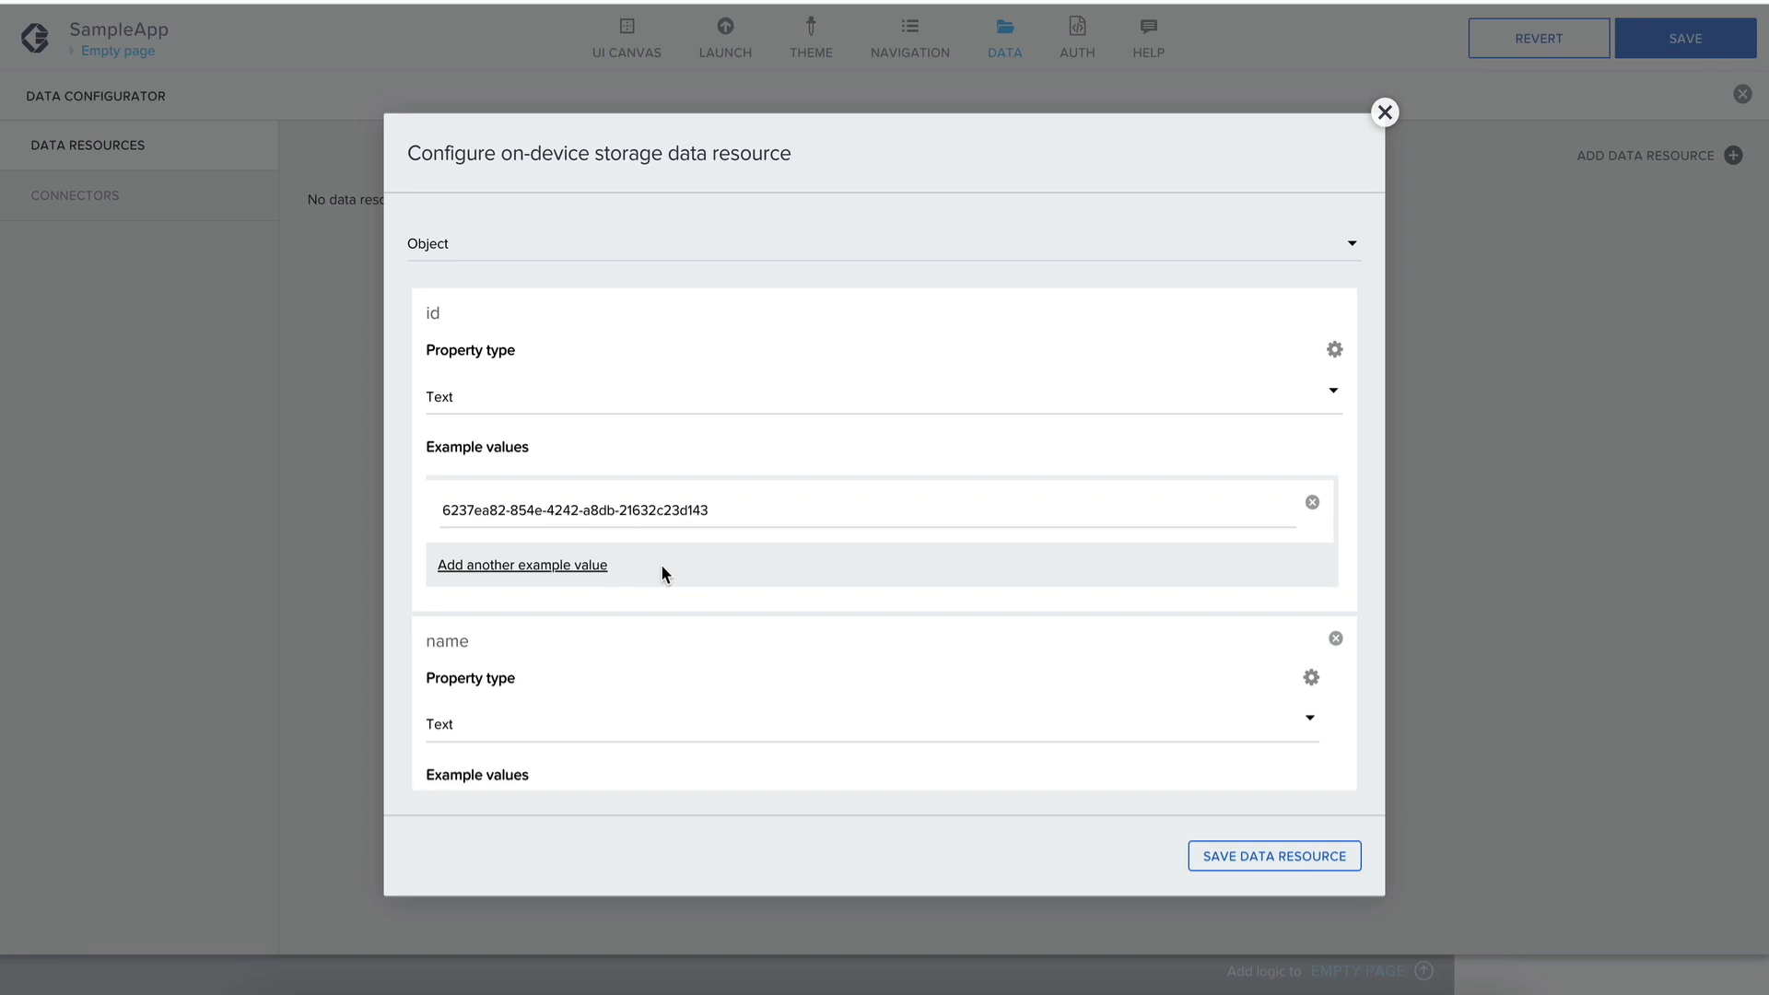
scroll(660, 564, down, 4)
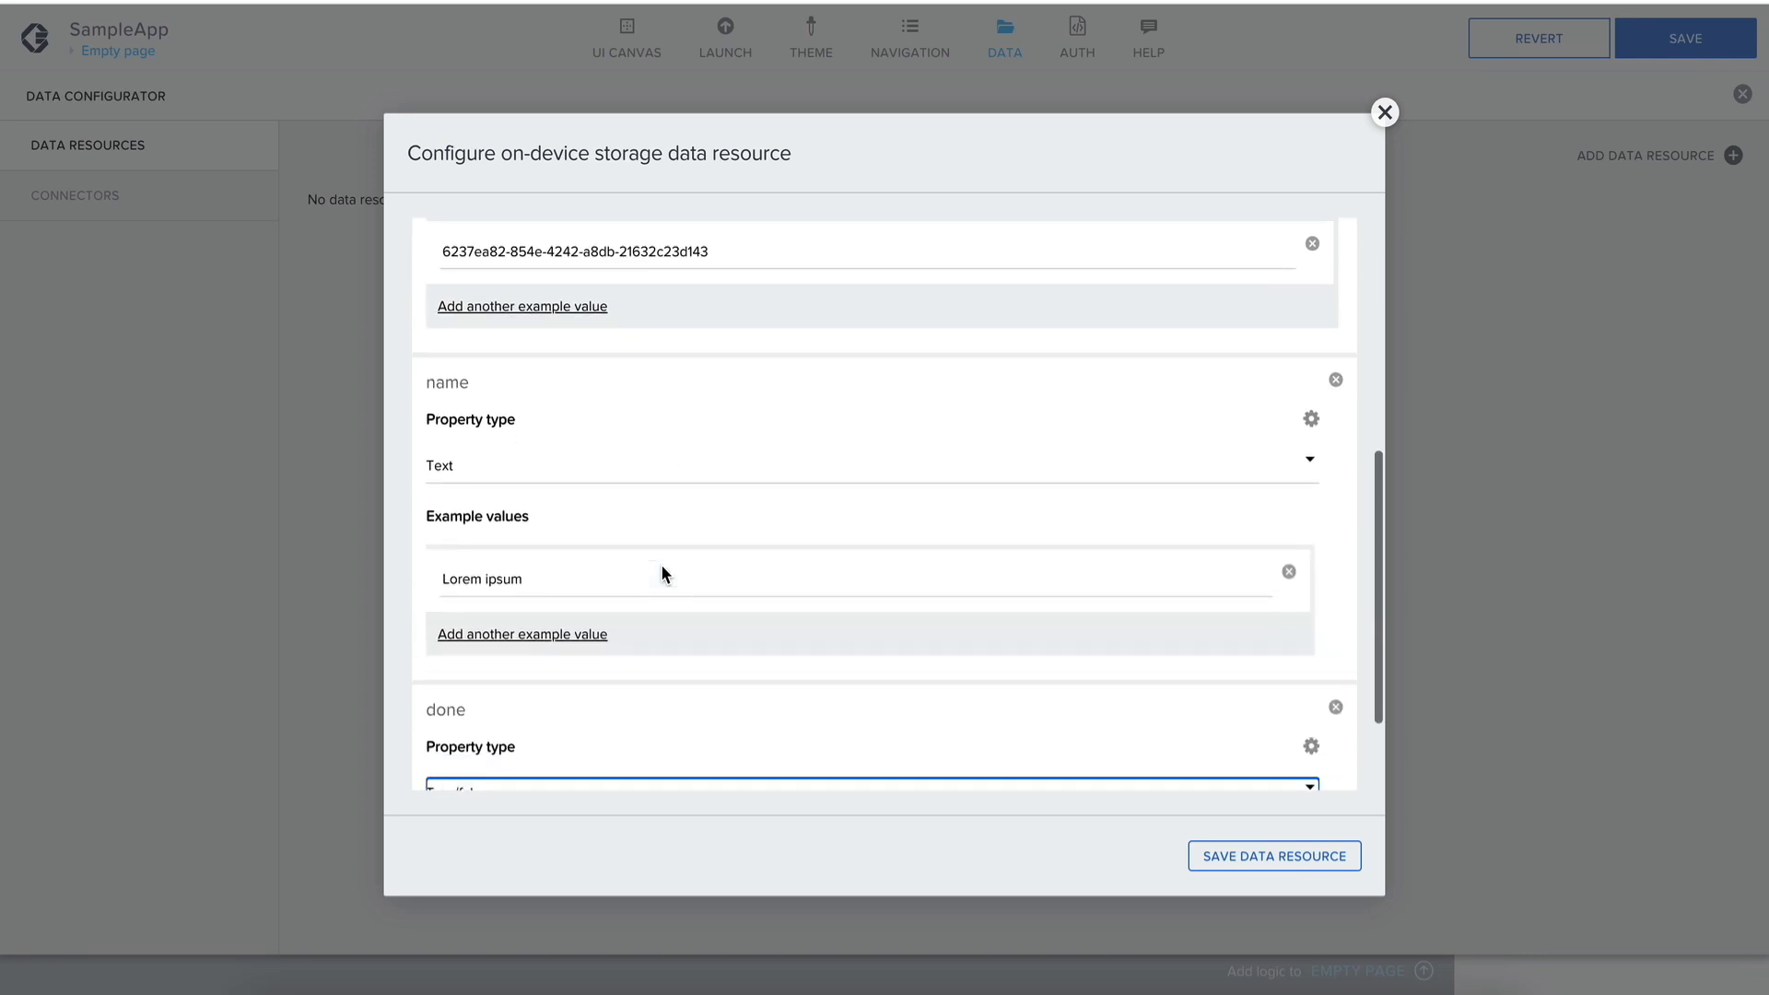
scroll(660, 563, up, 6)
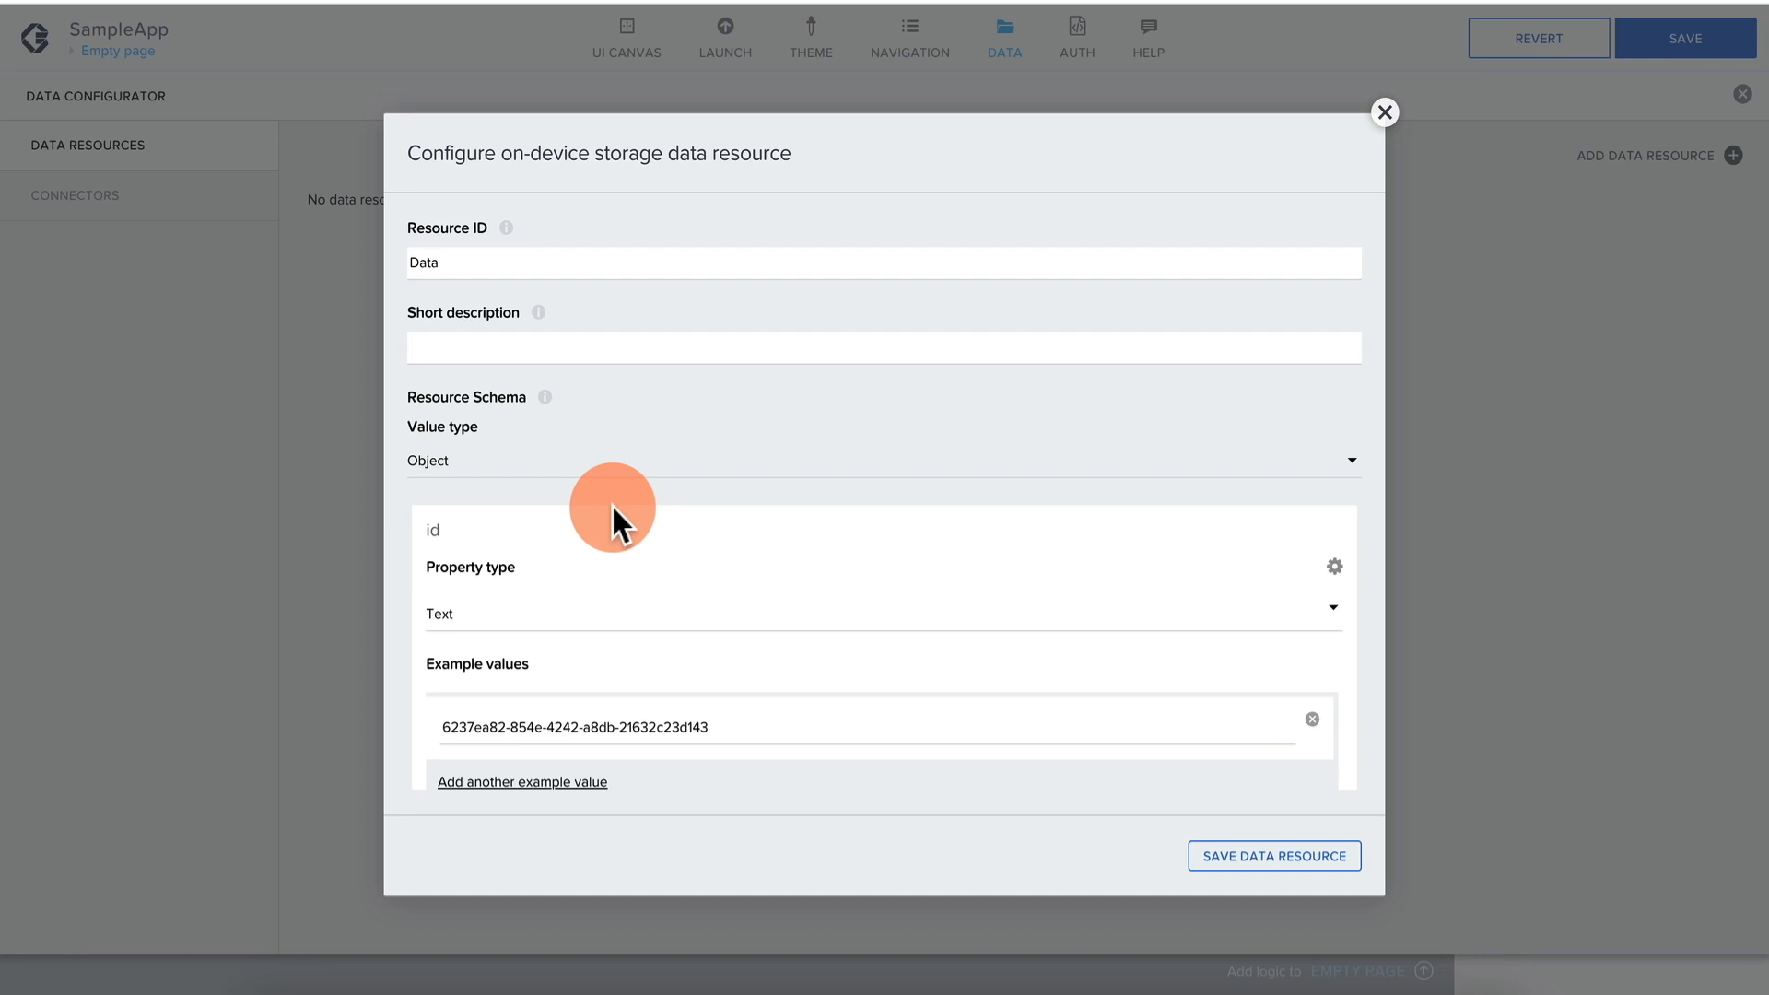
click(431, 456)
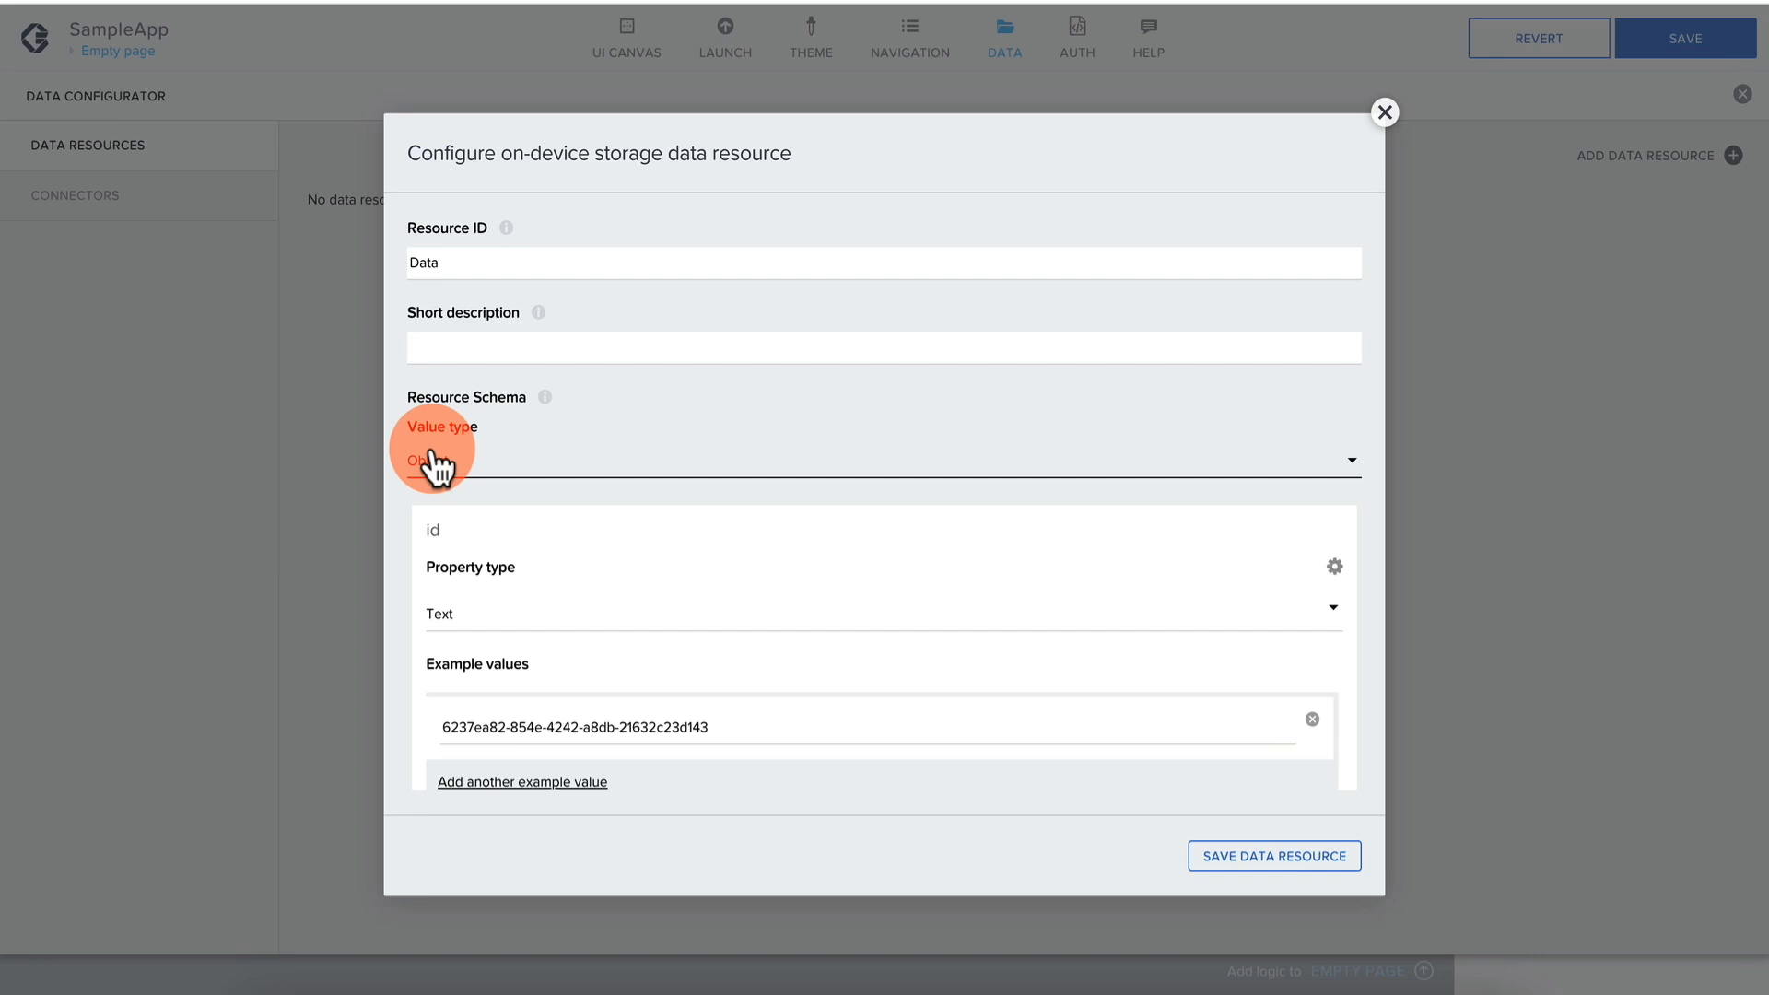
click(783, 605)
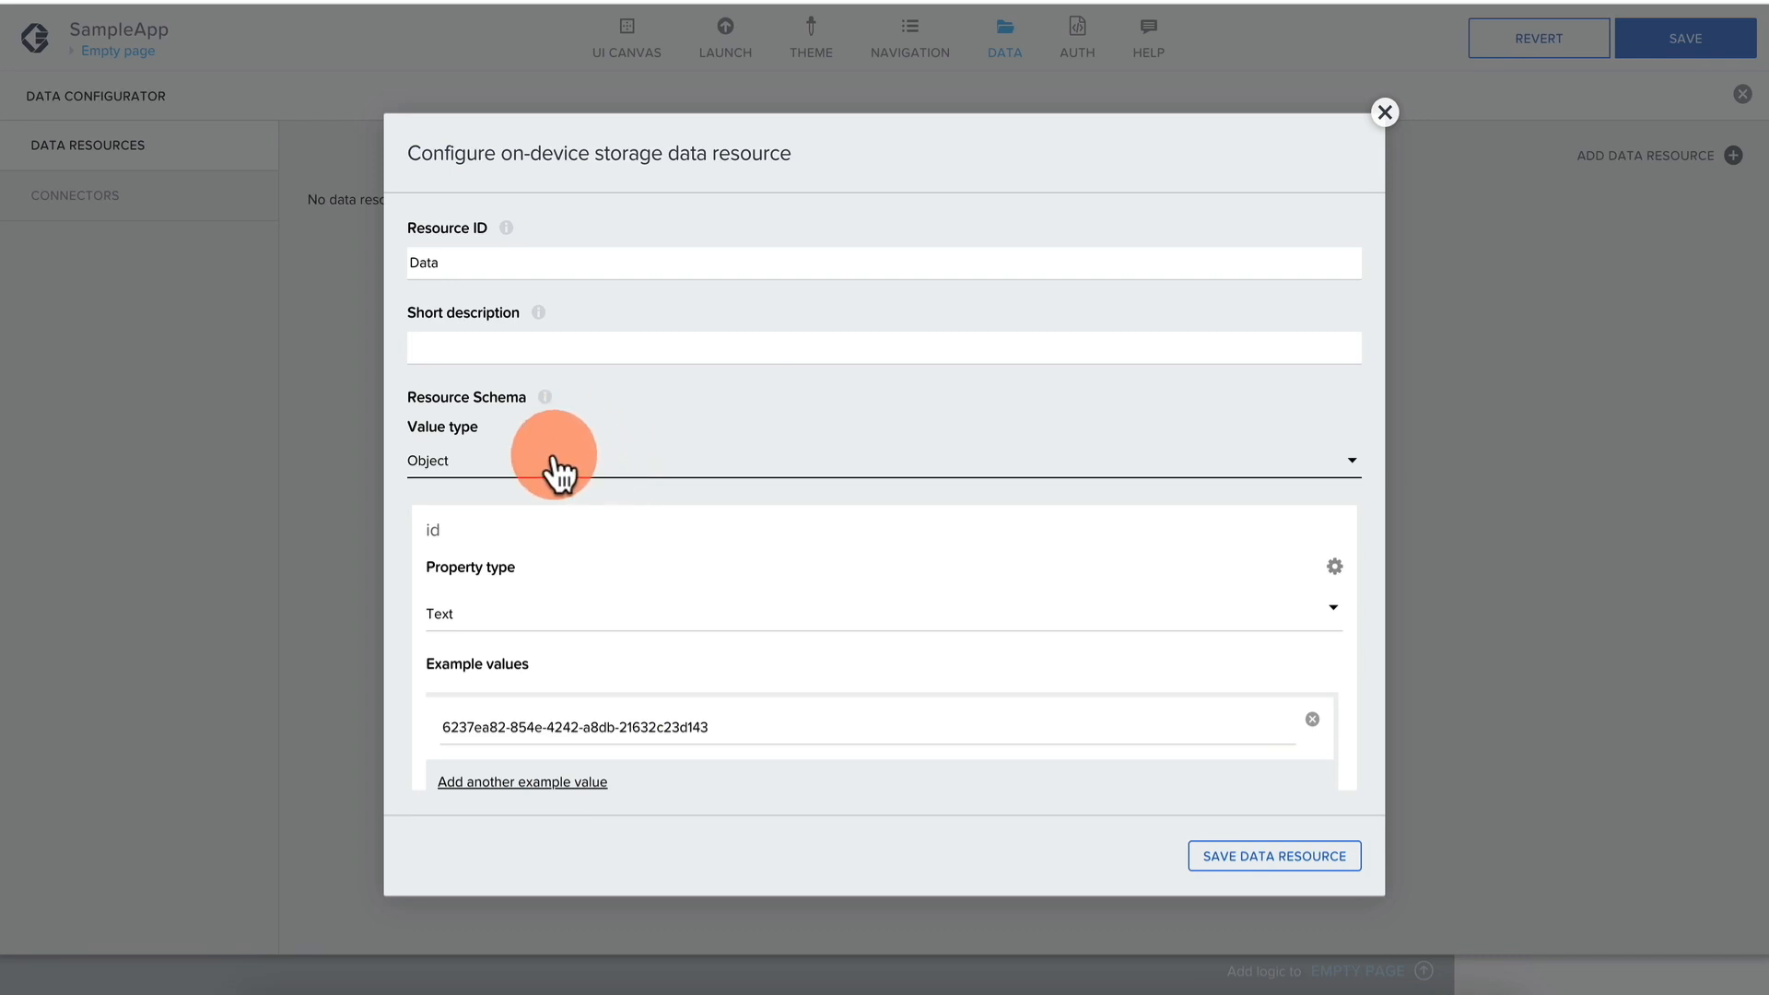
click(777, 513)
scroll(777, 513, down, 6)
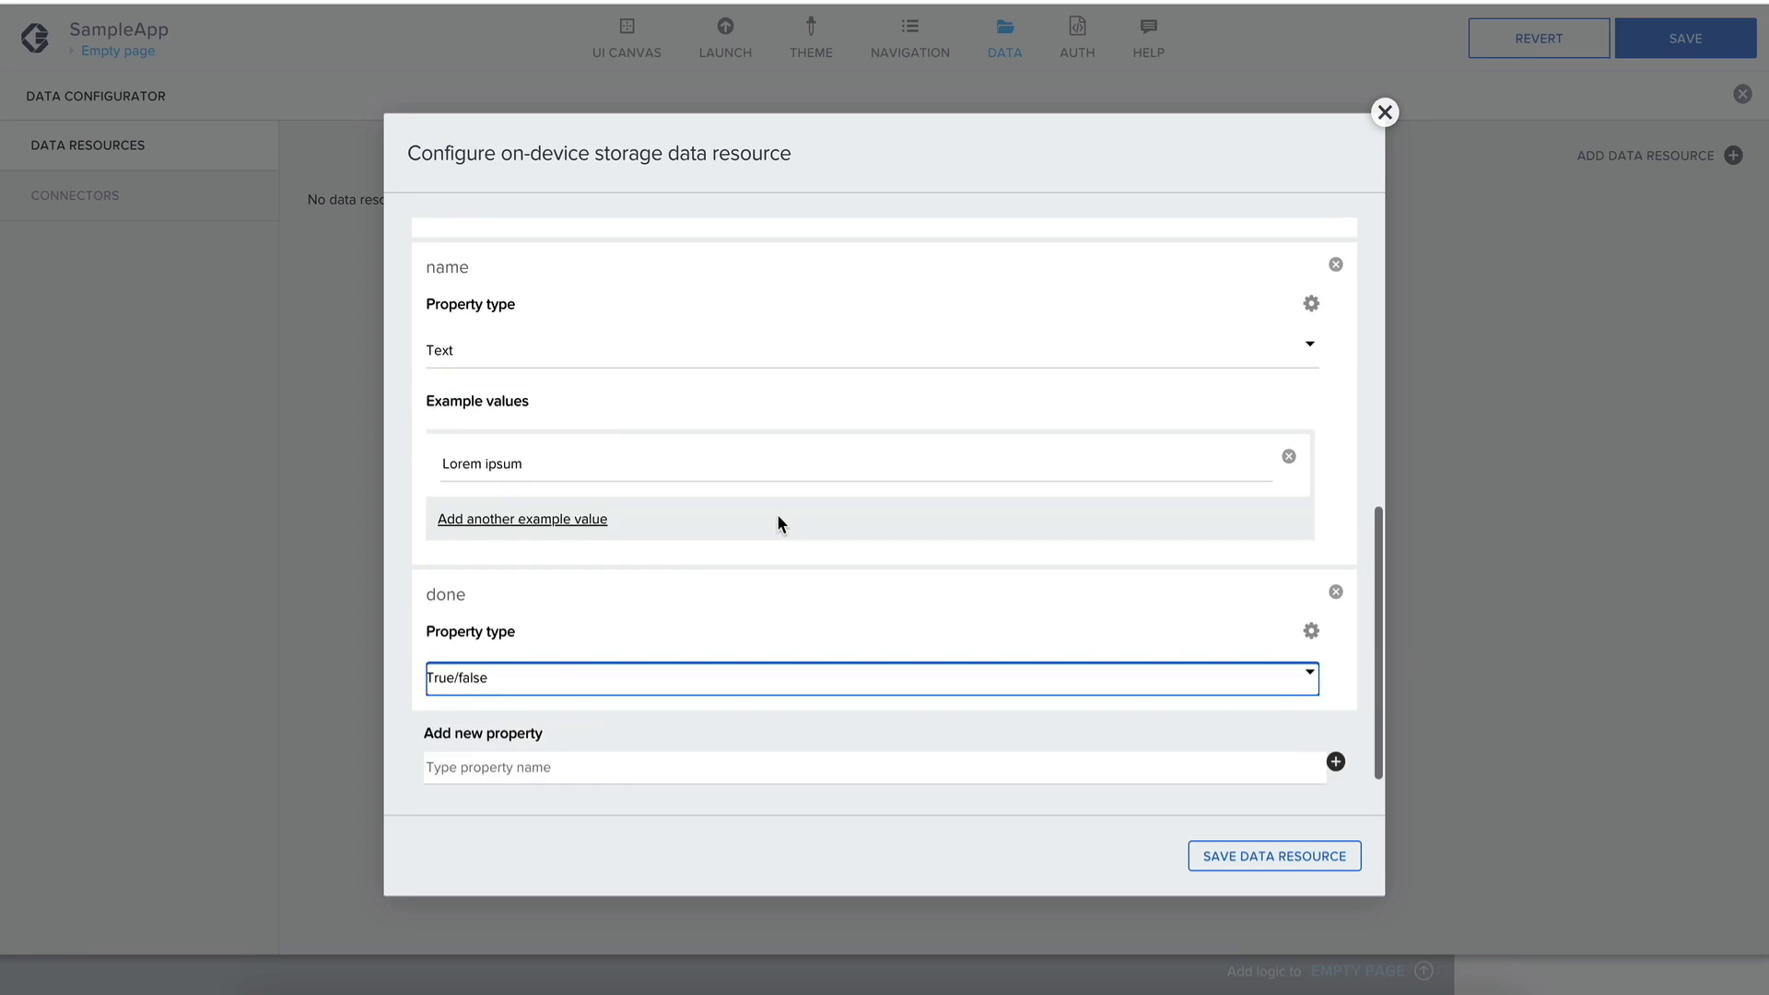
scroll(777, 512, up, 6)
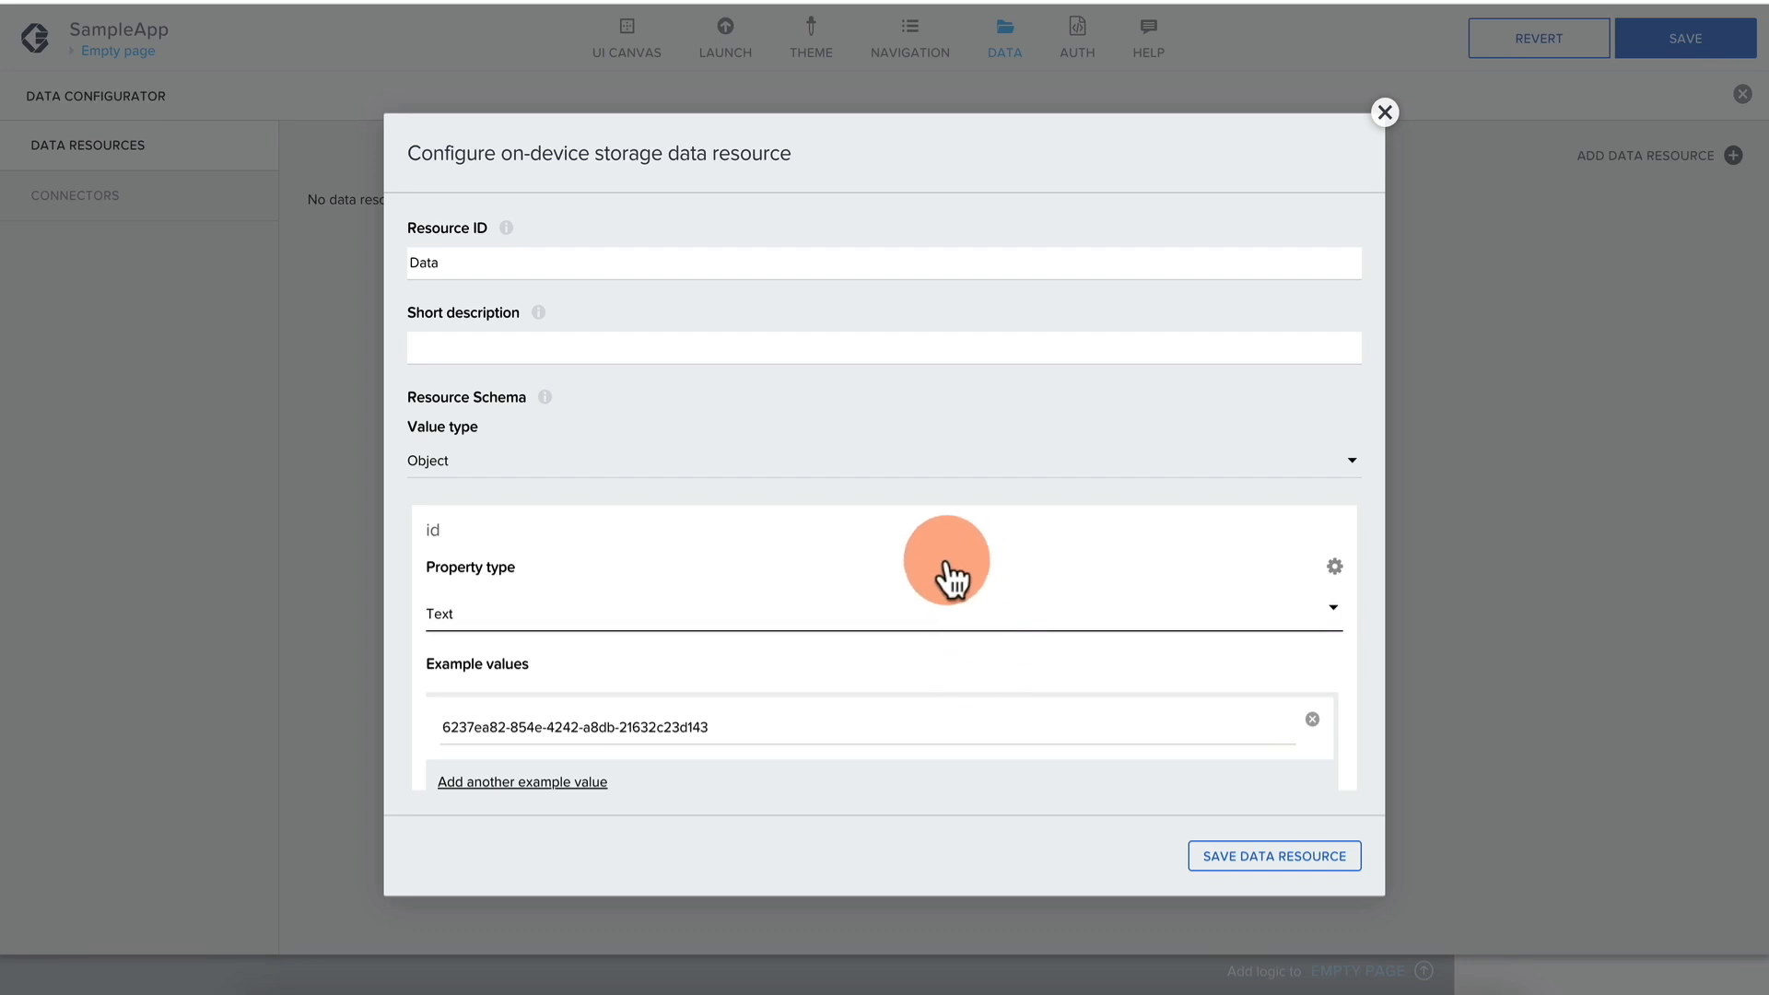
Save the Data resource and return to the page's UI canvas.
click(1245, 862)
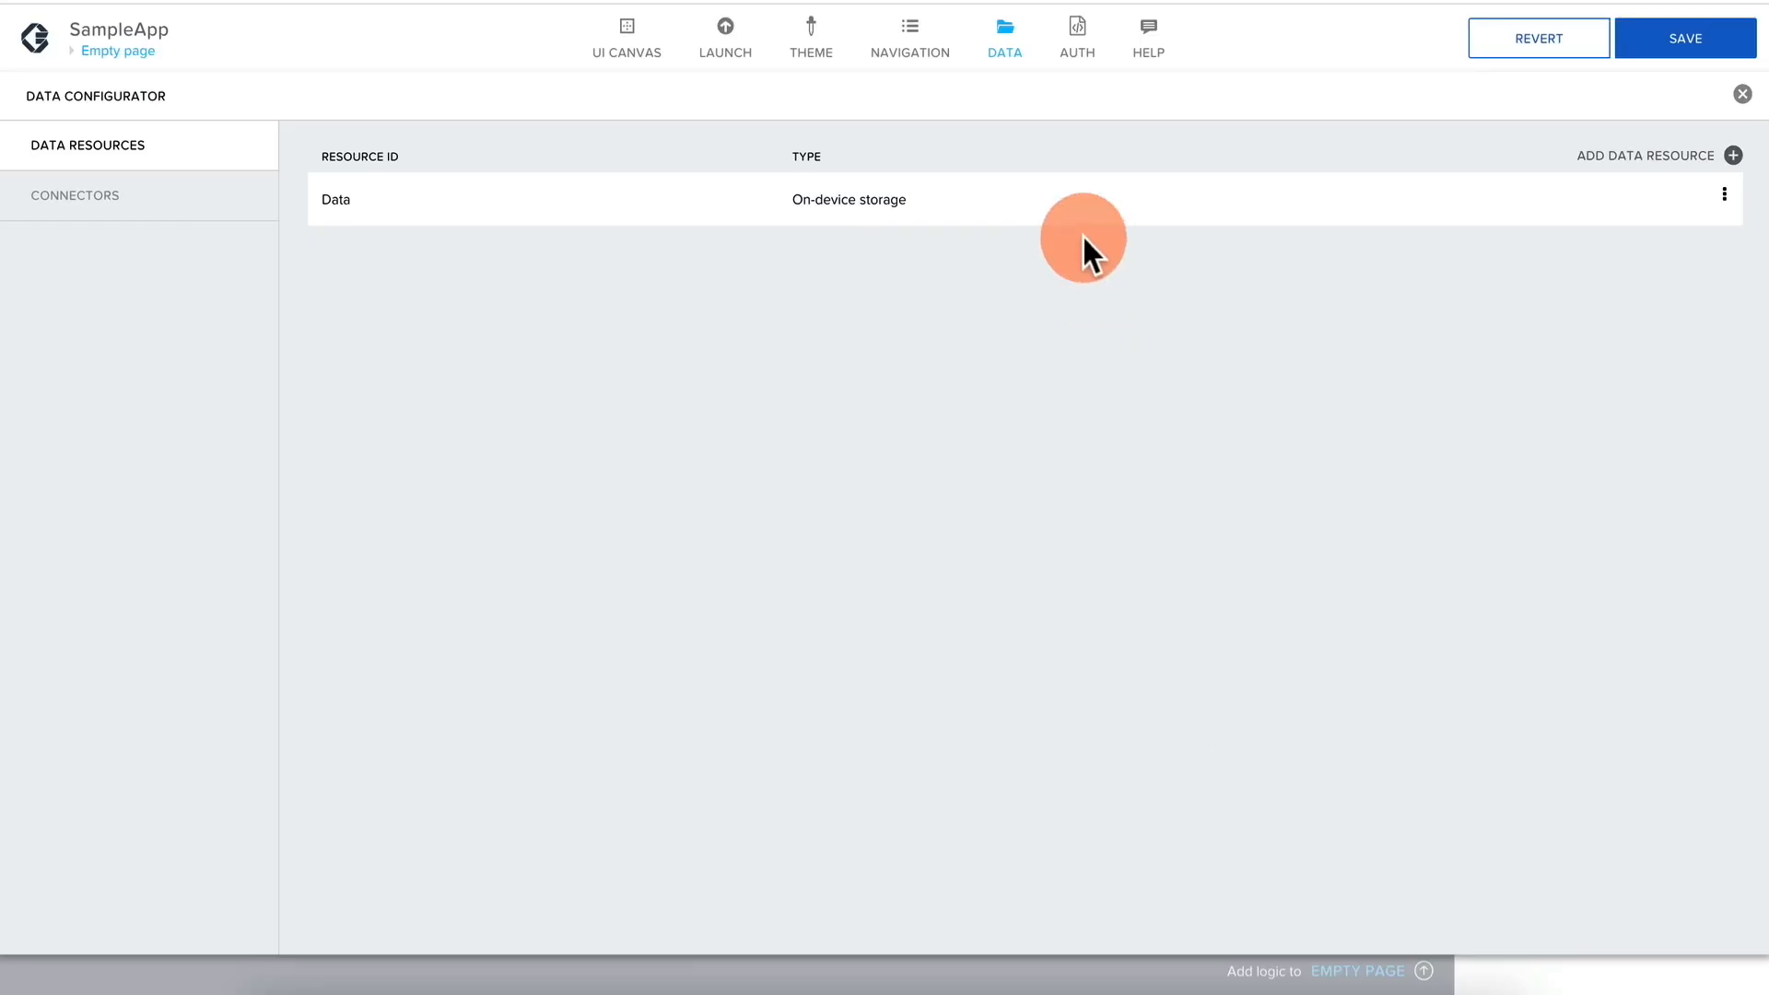
click(618, 51)
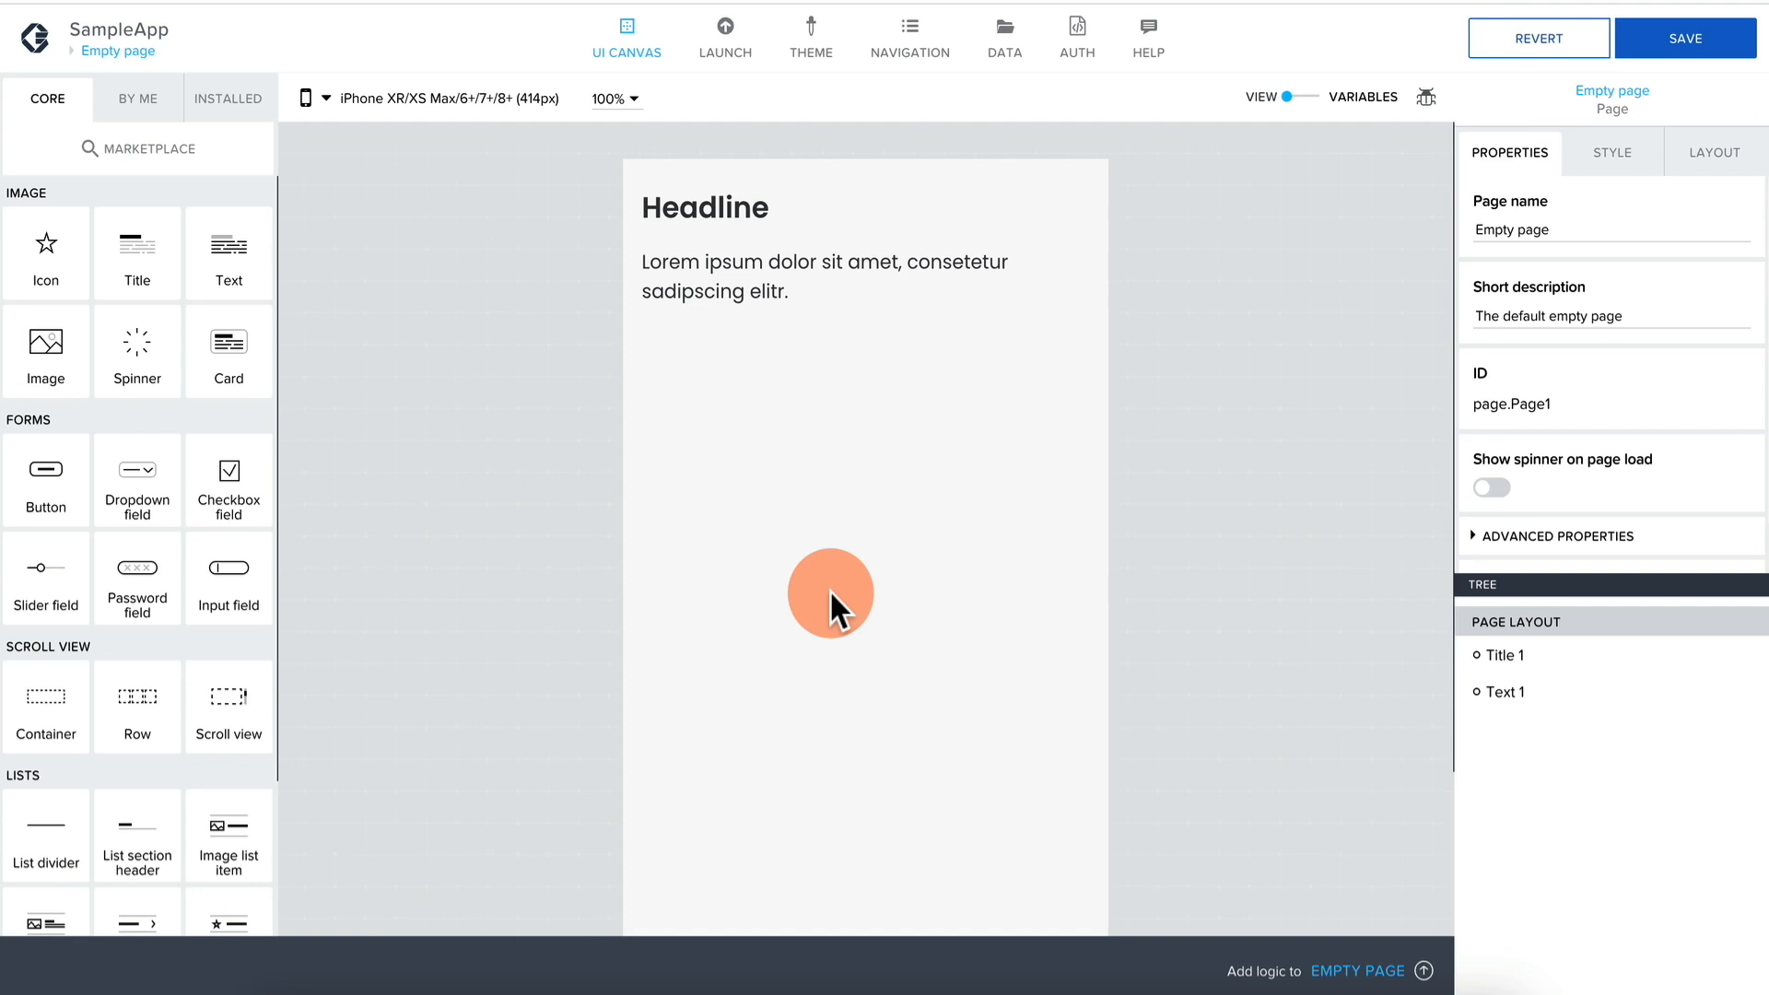
Place a toggle list item on the page below the paragraph text.
scroll(147, 575, down, 3)
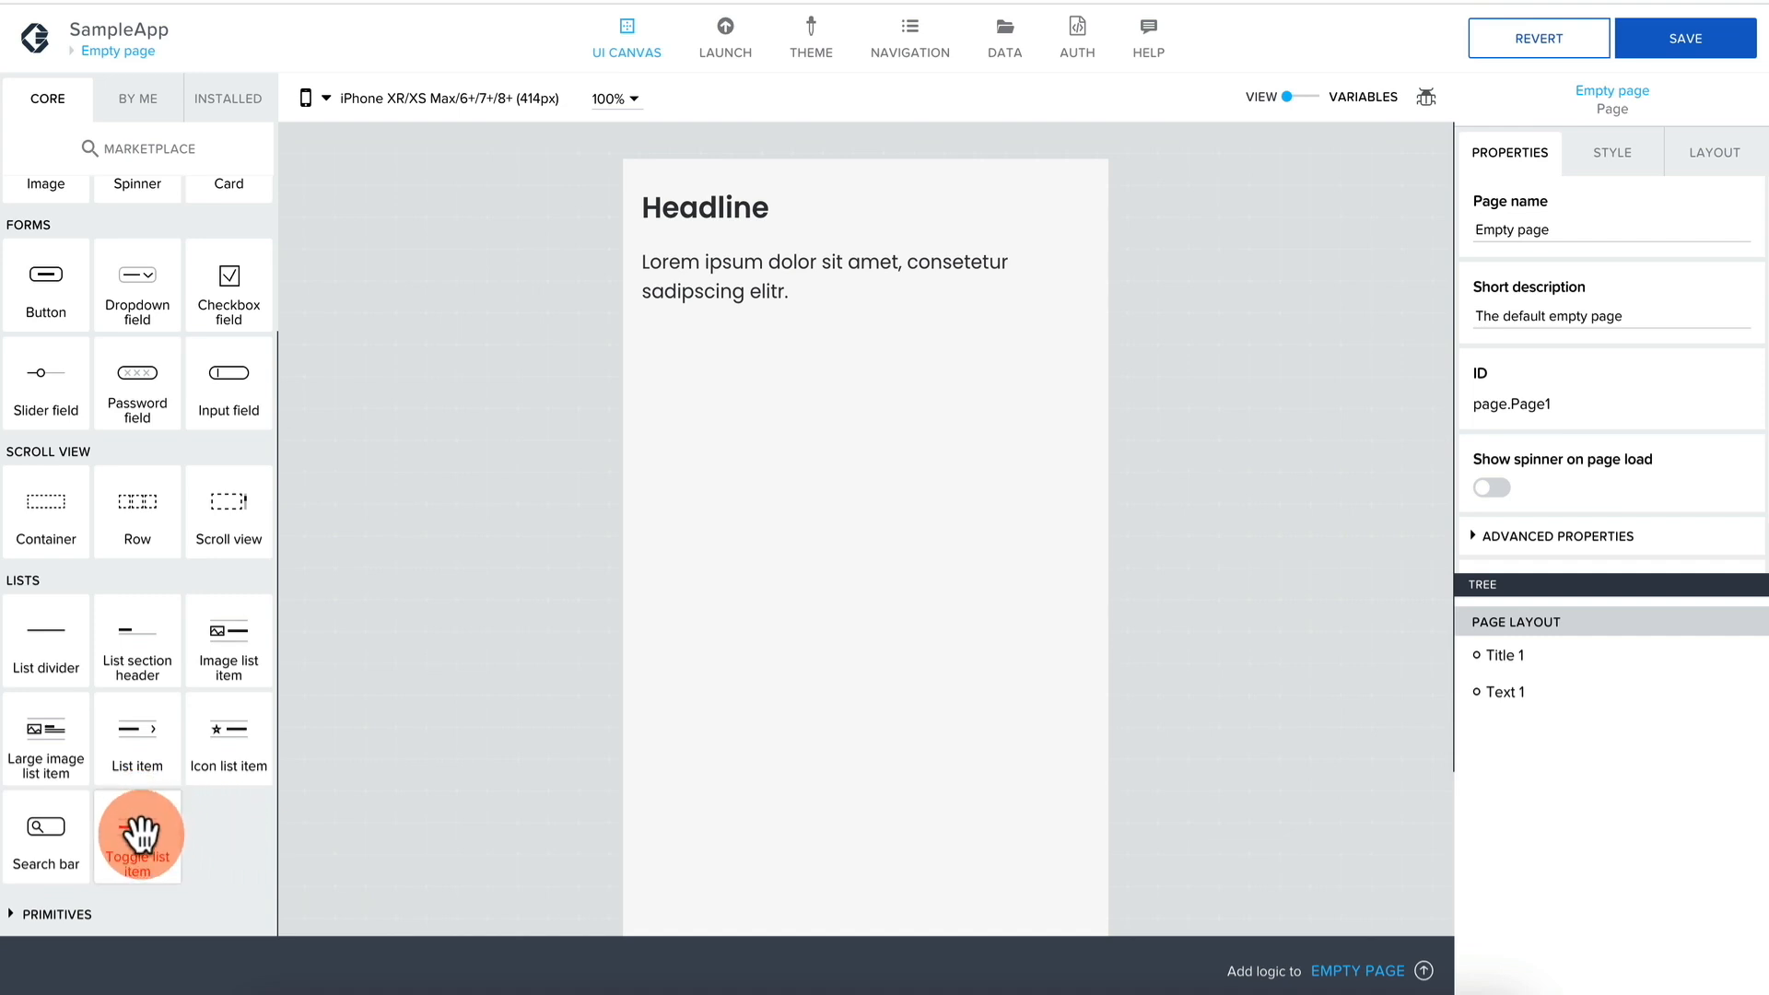
drag(130, 833, 734, 473)
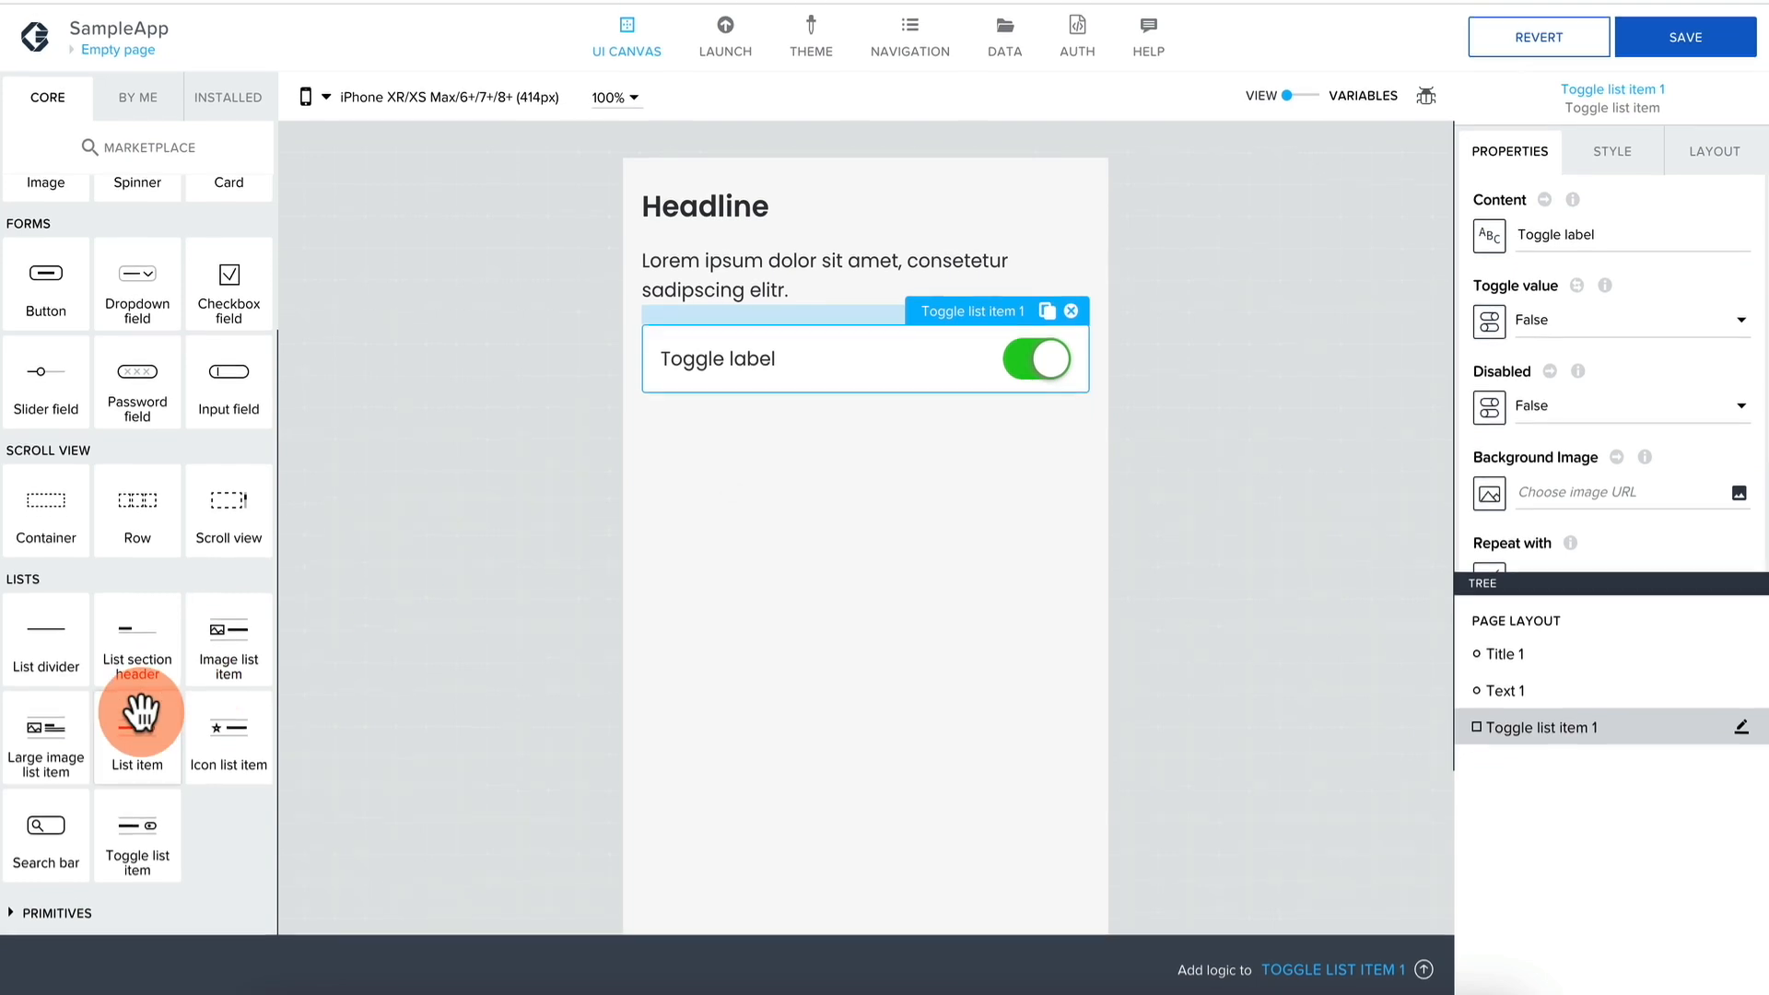
click(14, 915)
scroll(12, 917, down, 3)
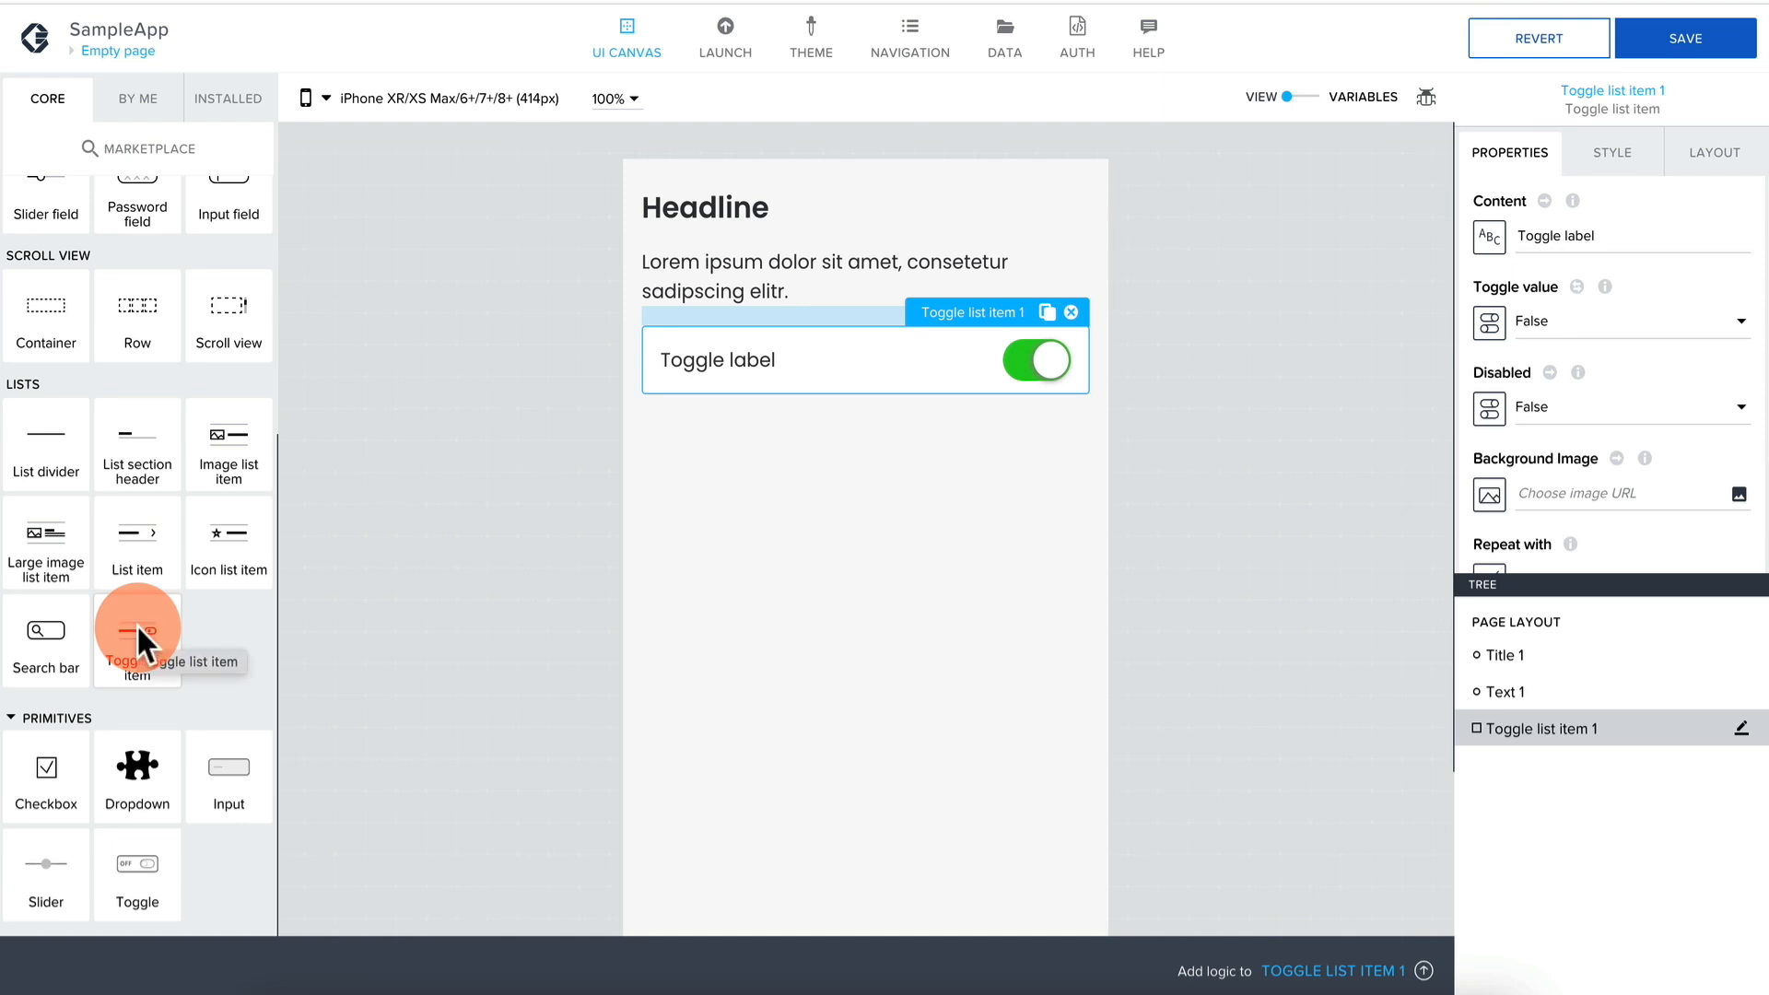
click(753, 463)
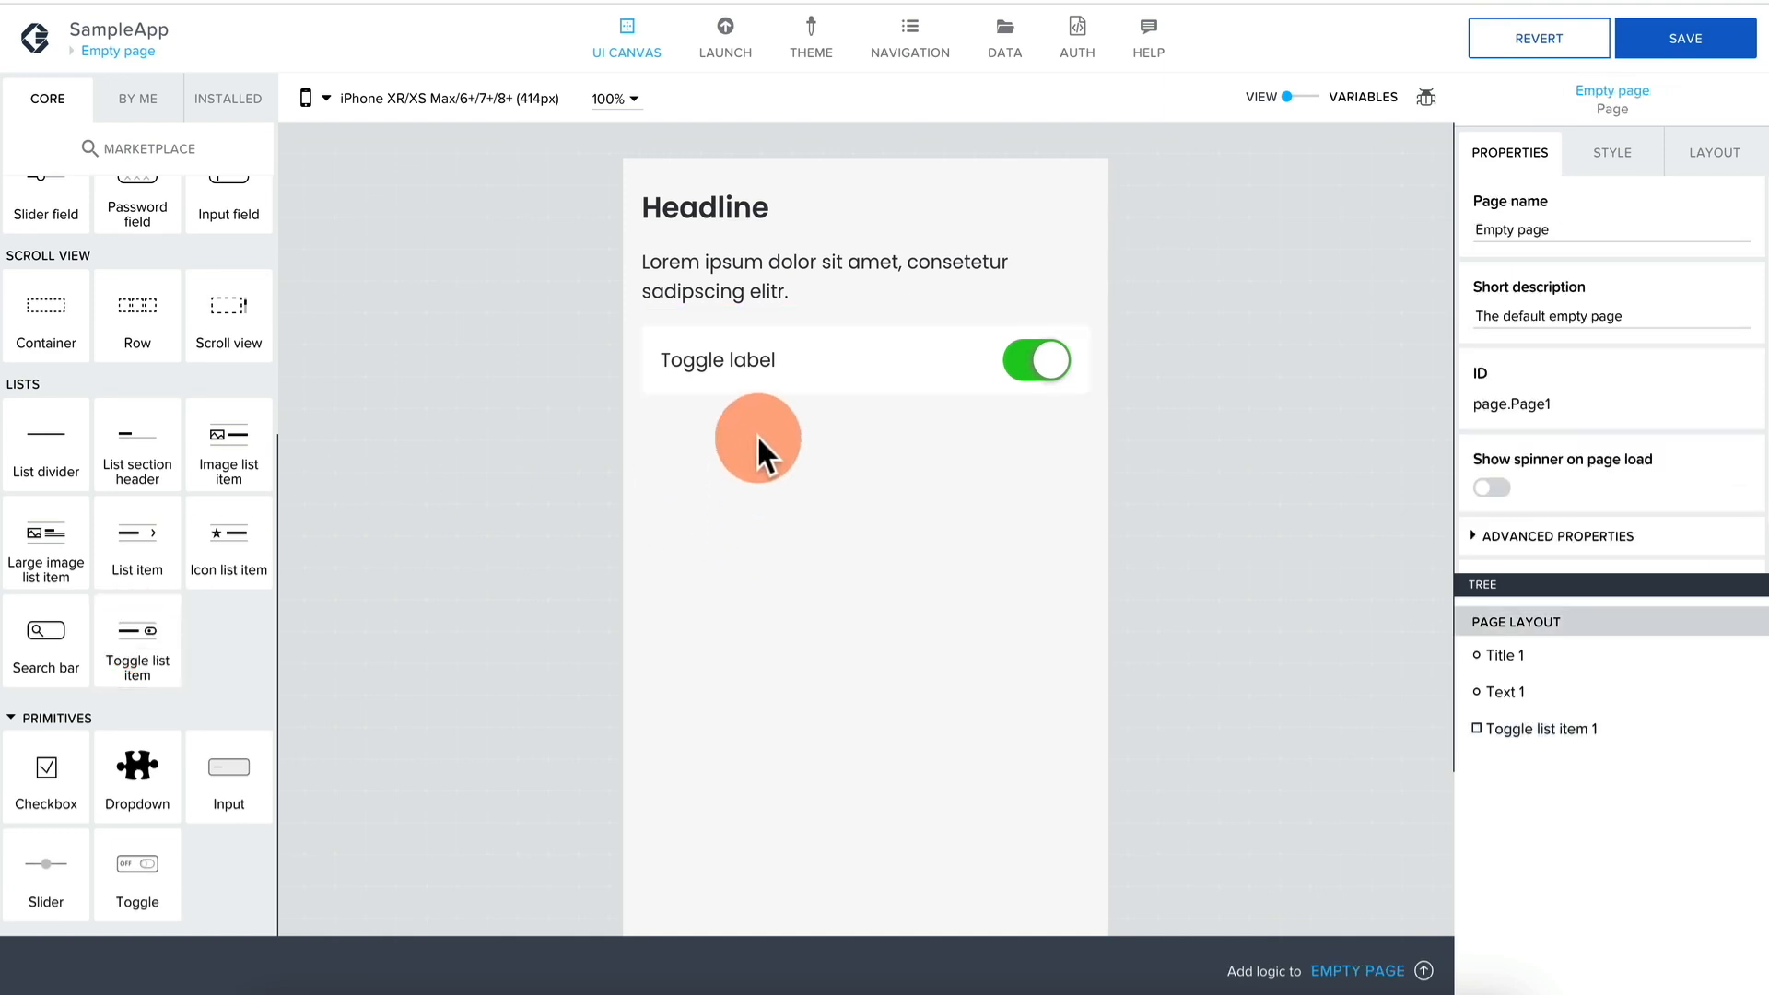
scroll(55, 516, up, 4)
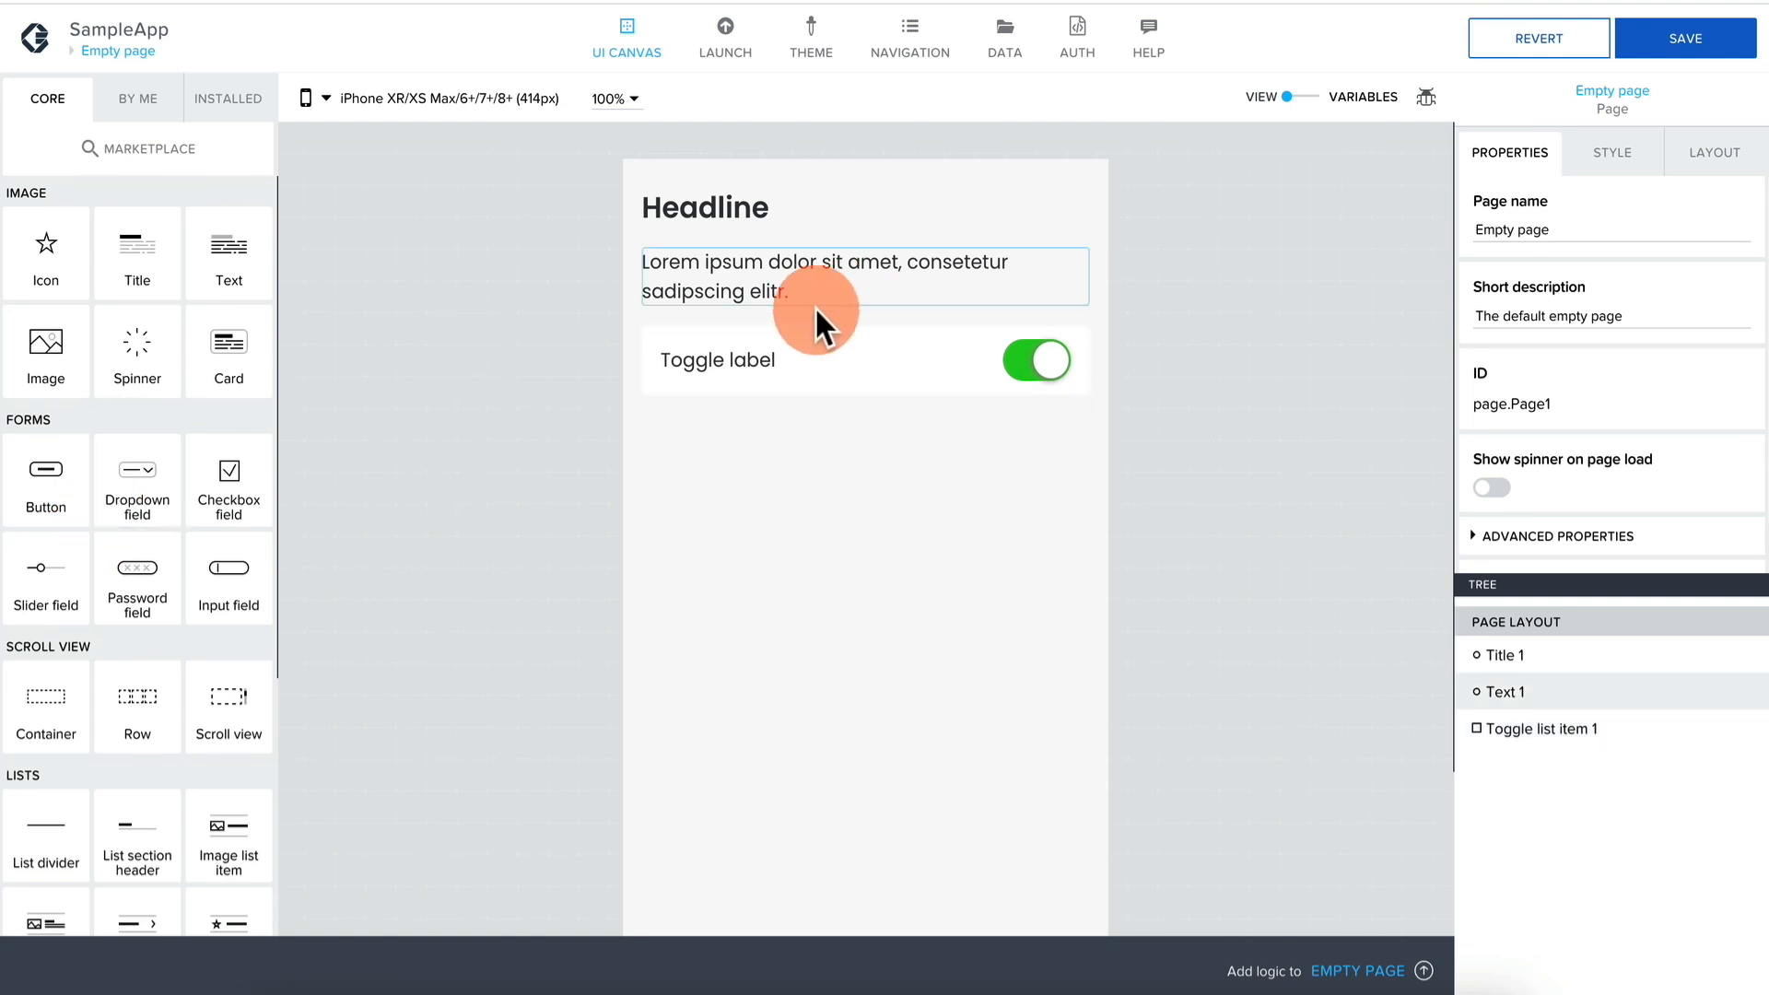
Examine the toggle list item's properties and the binding types available for its Repeat with setting.
click(723, 351)
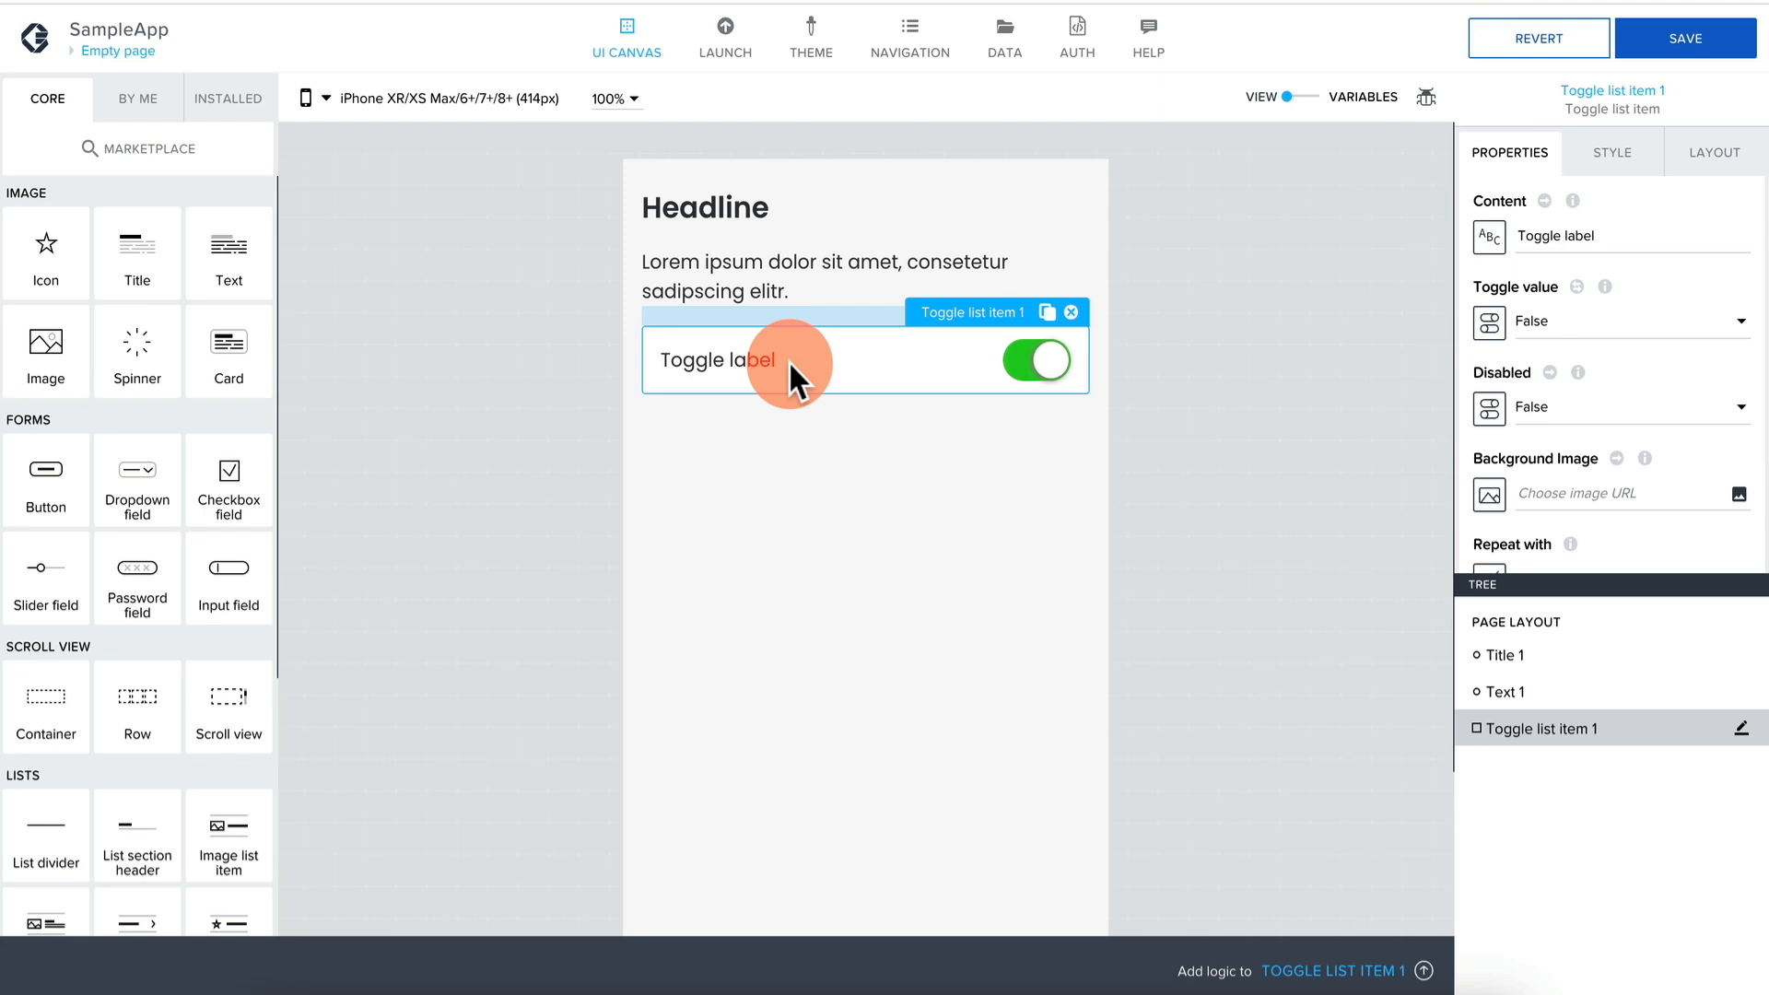
click(138, 102)
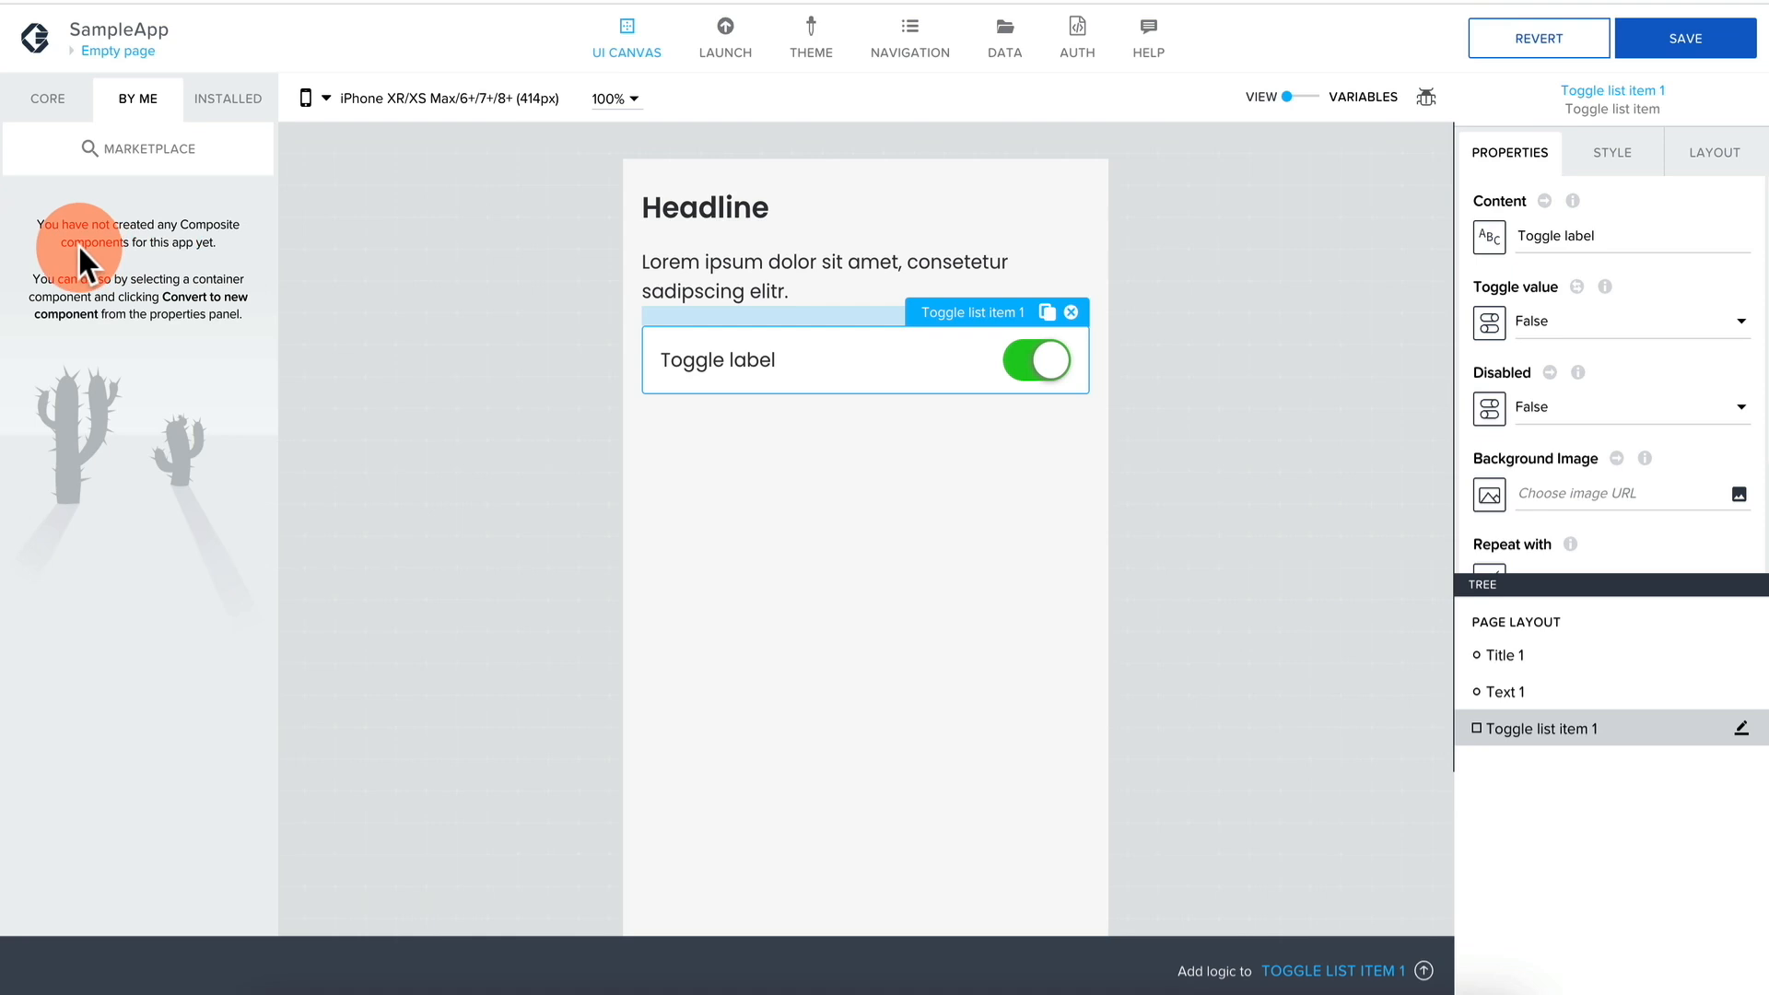
click(50, 102)
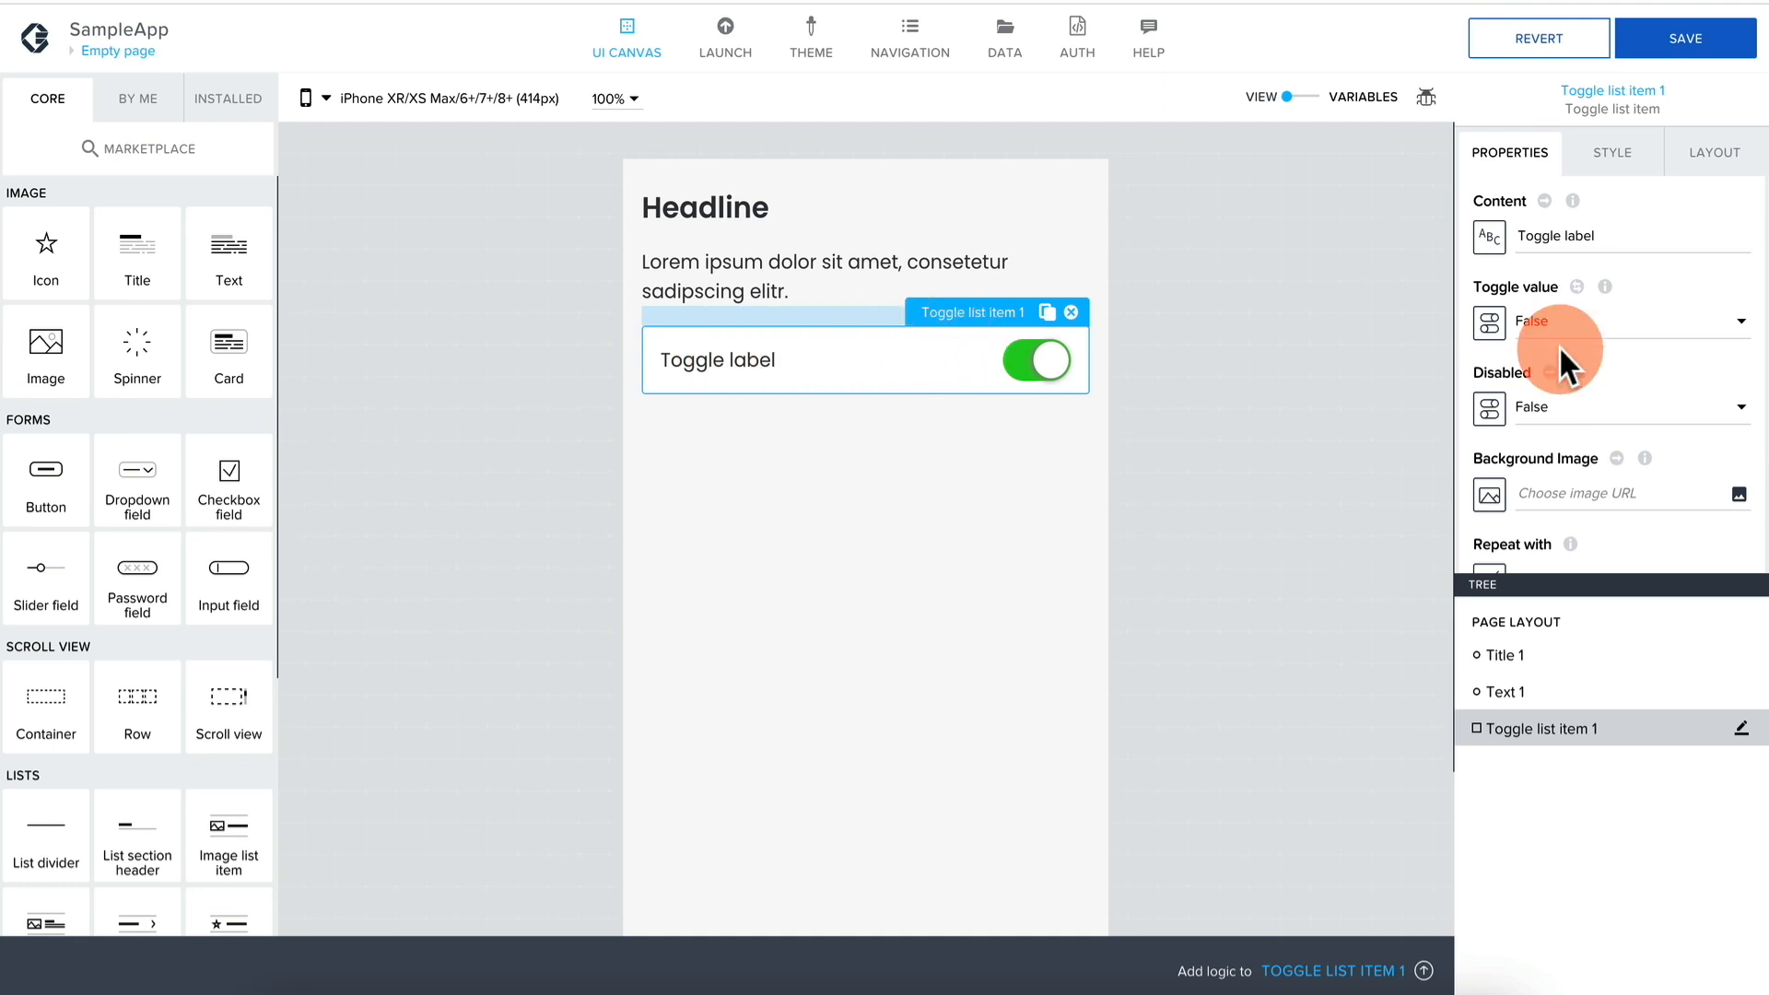
scroll(1559, 346, down, 3)
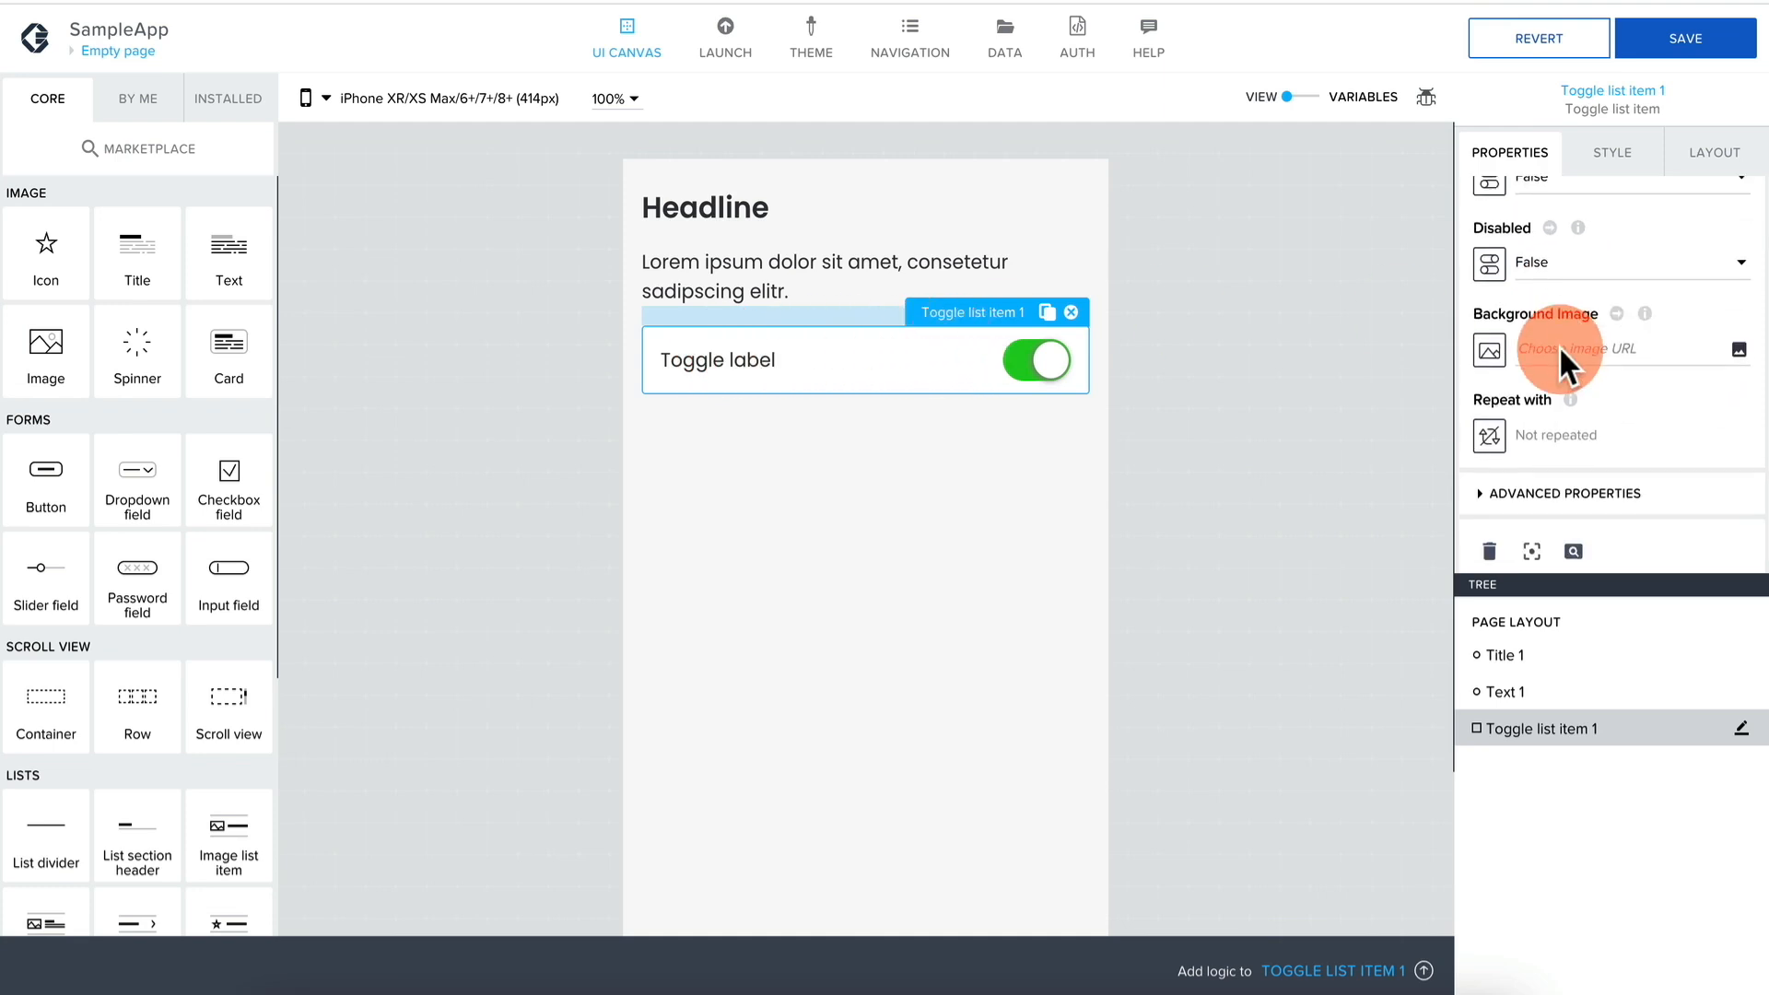
click(1490, 424)
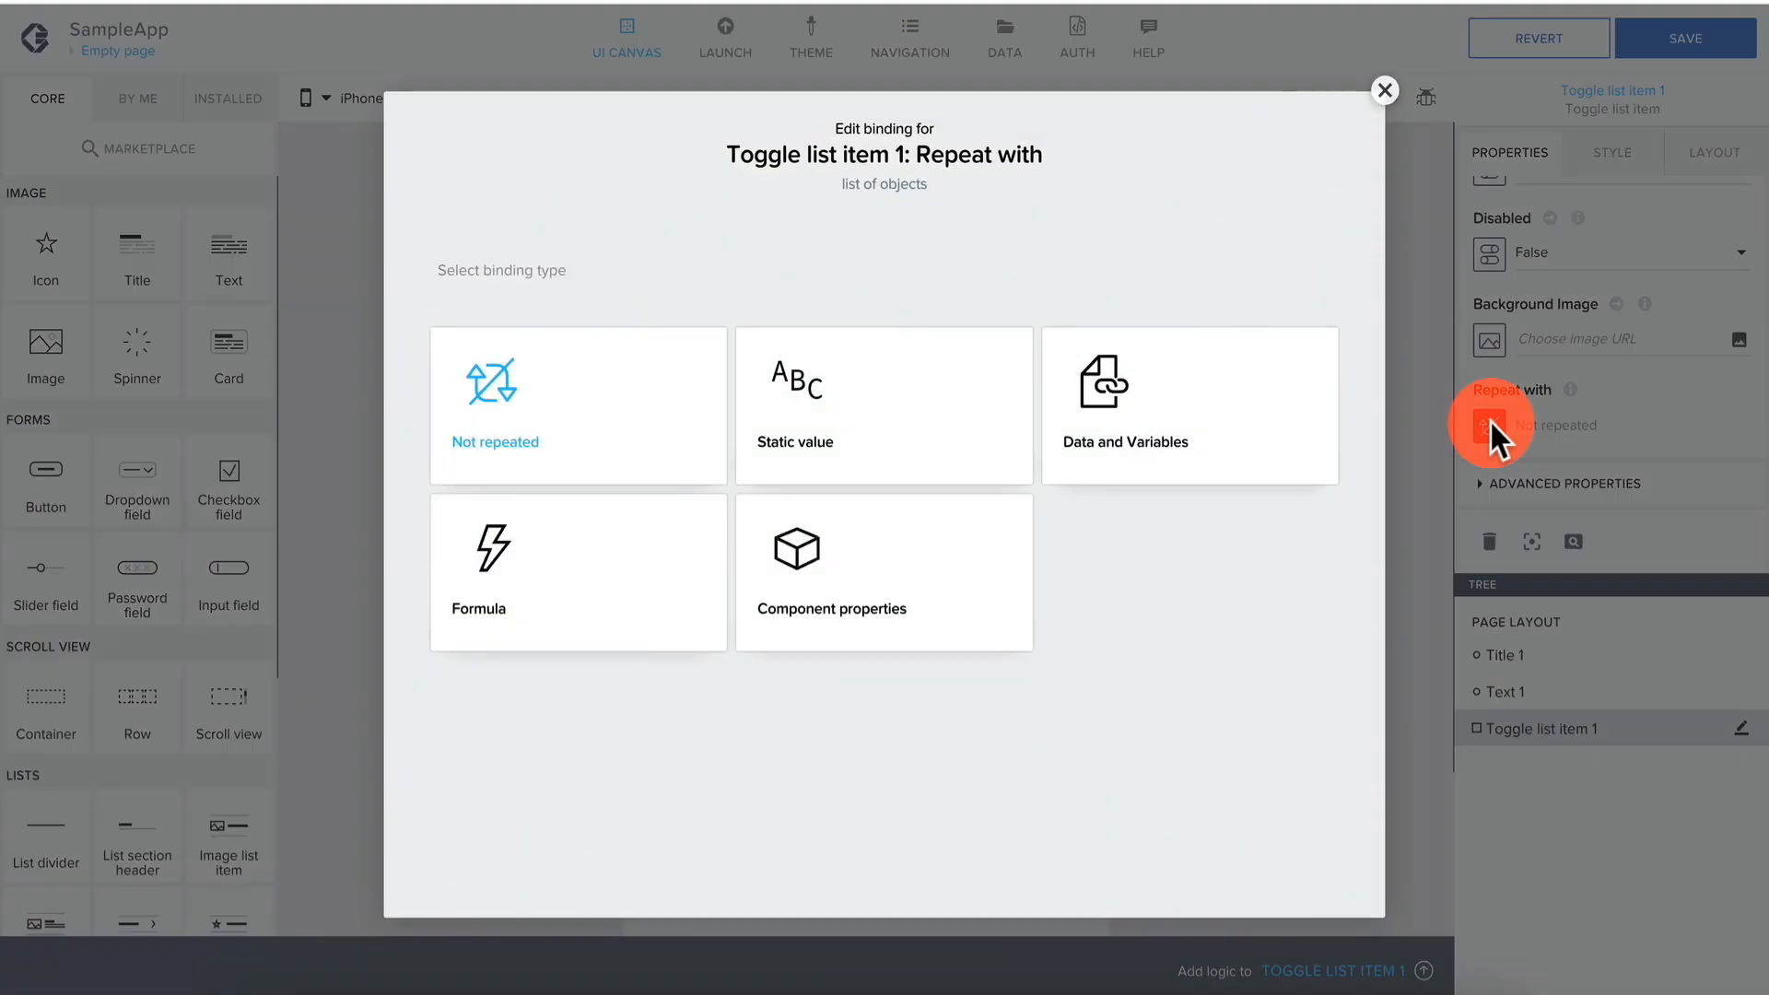
click(1385, 89)
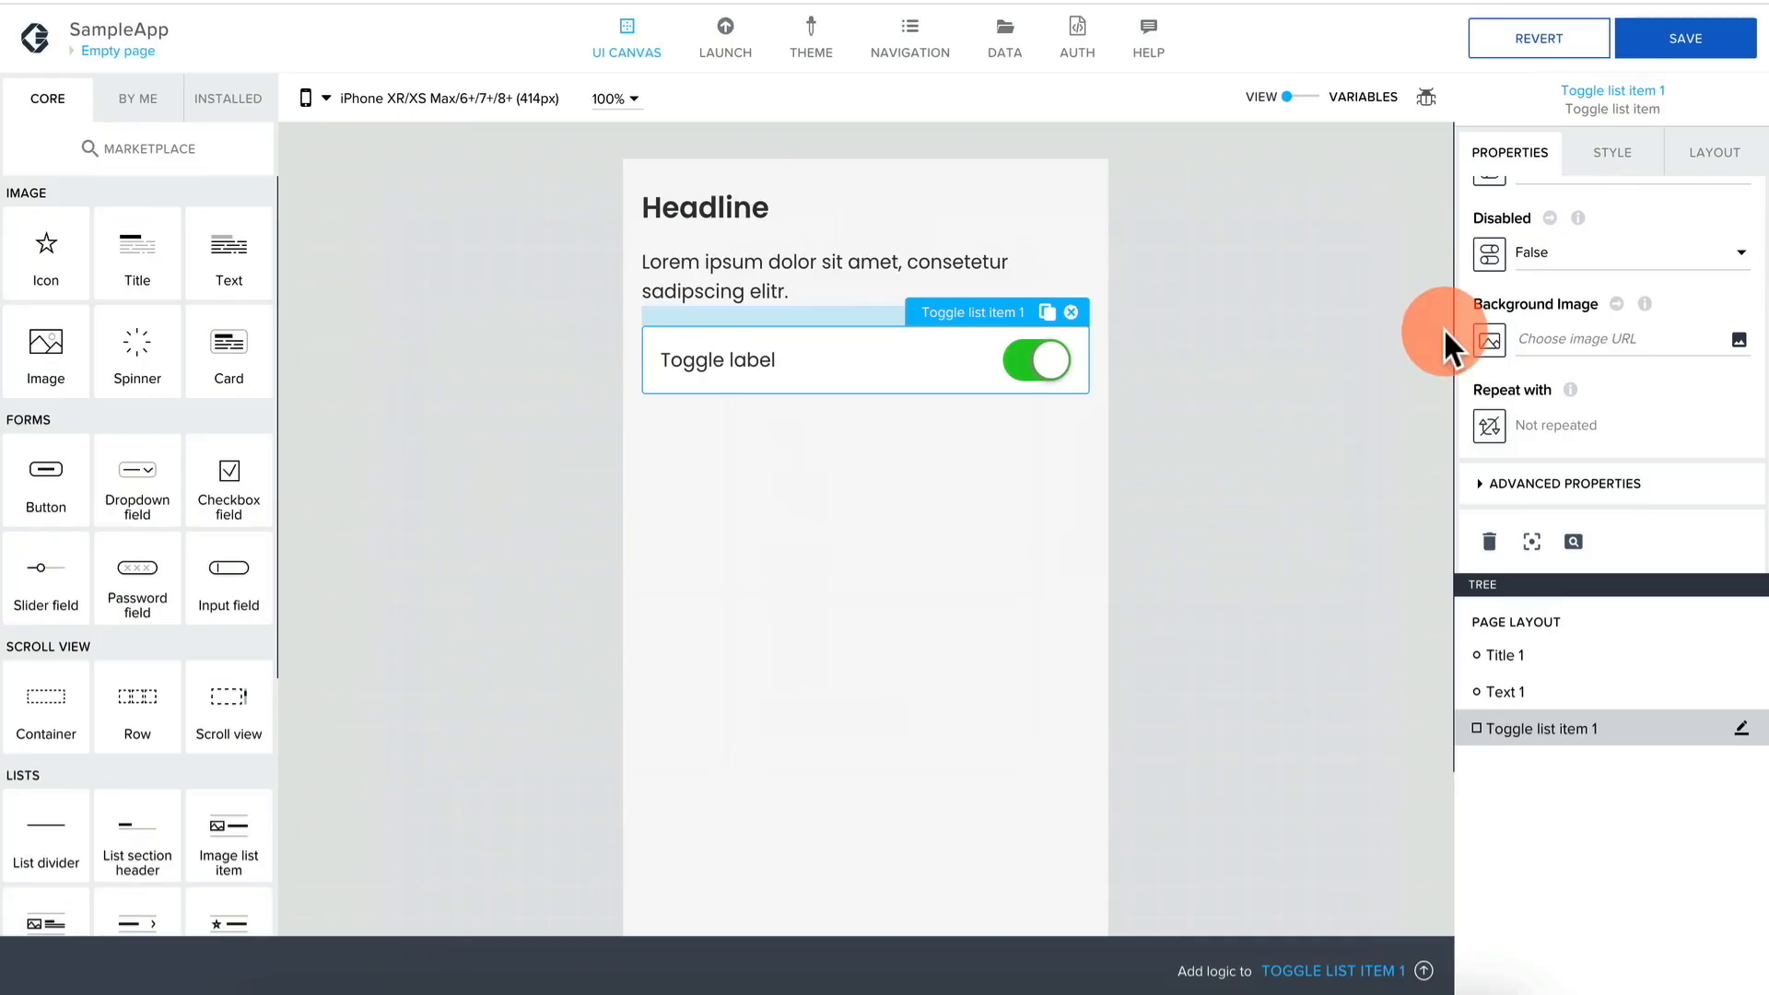
click(1493, 428)
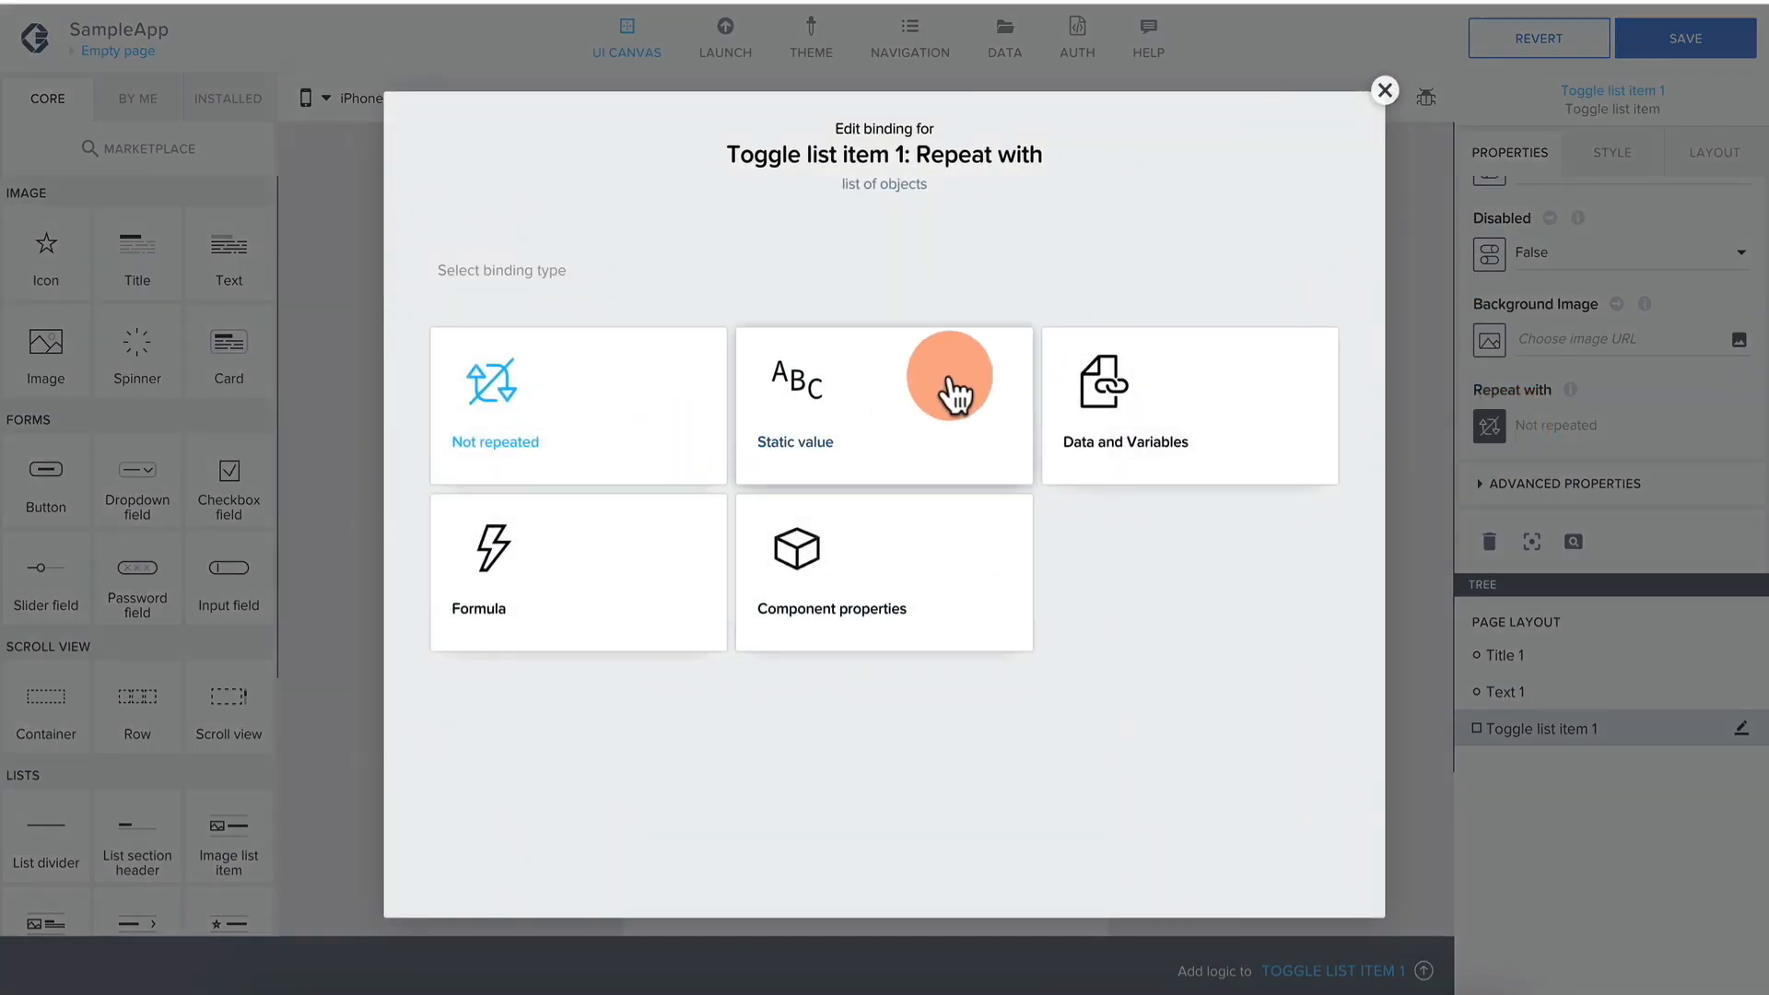
click(1385, 89)
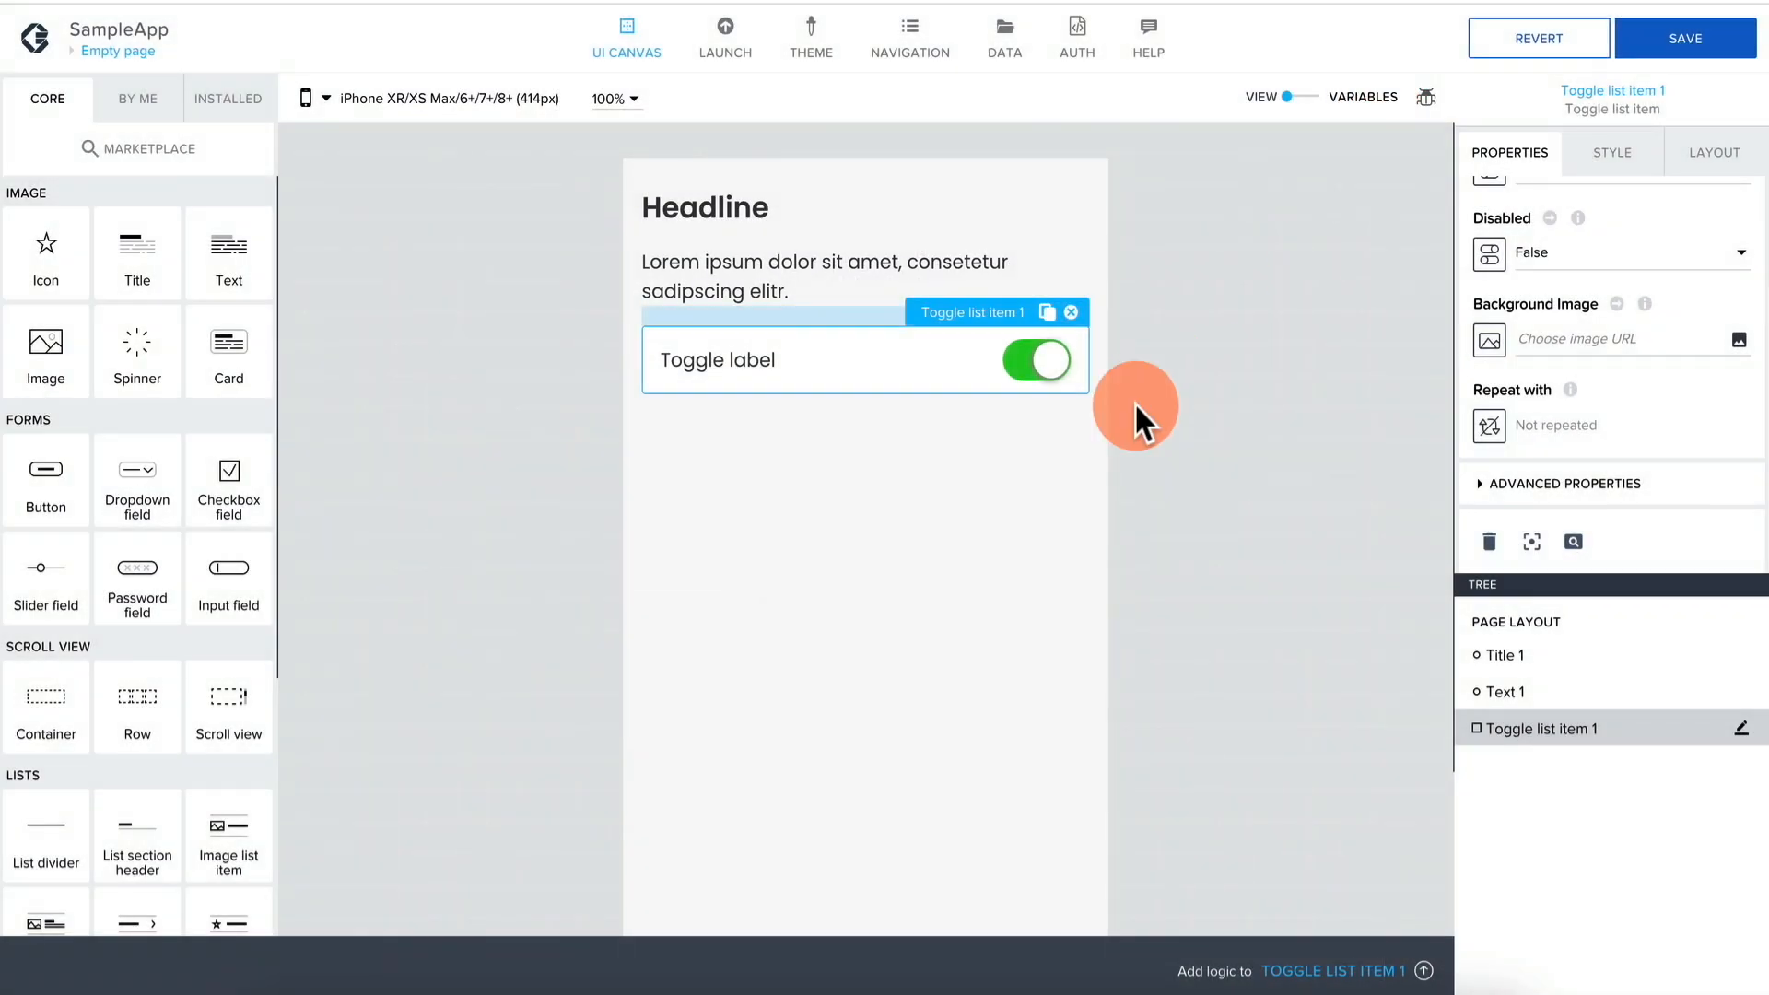
Save the application and dismiss the save notification.
click(1707, 37)
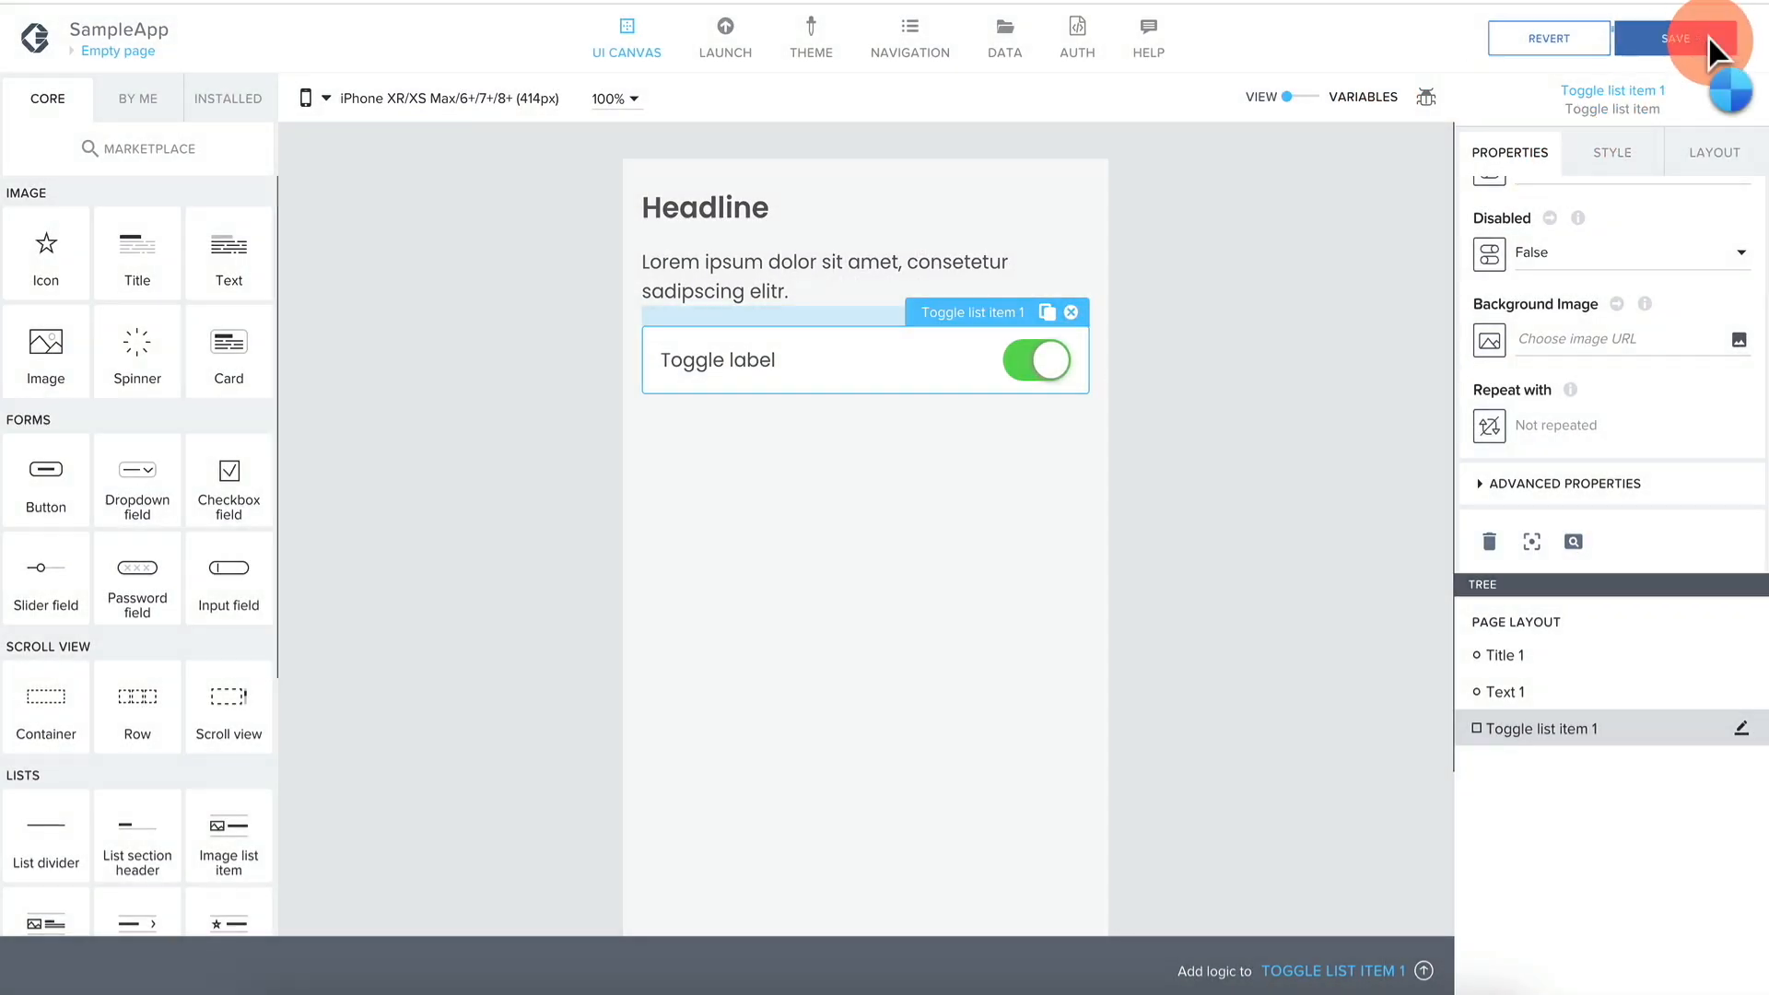
click(1179, 39)
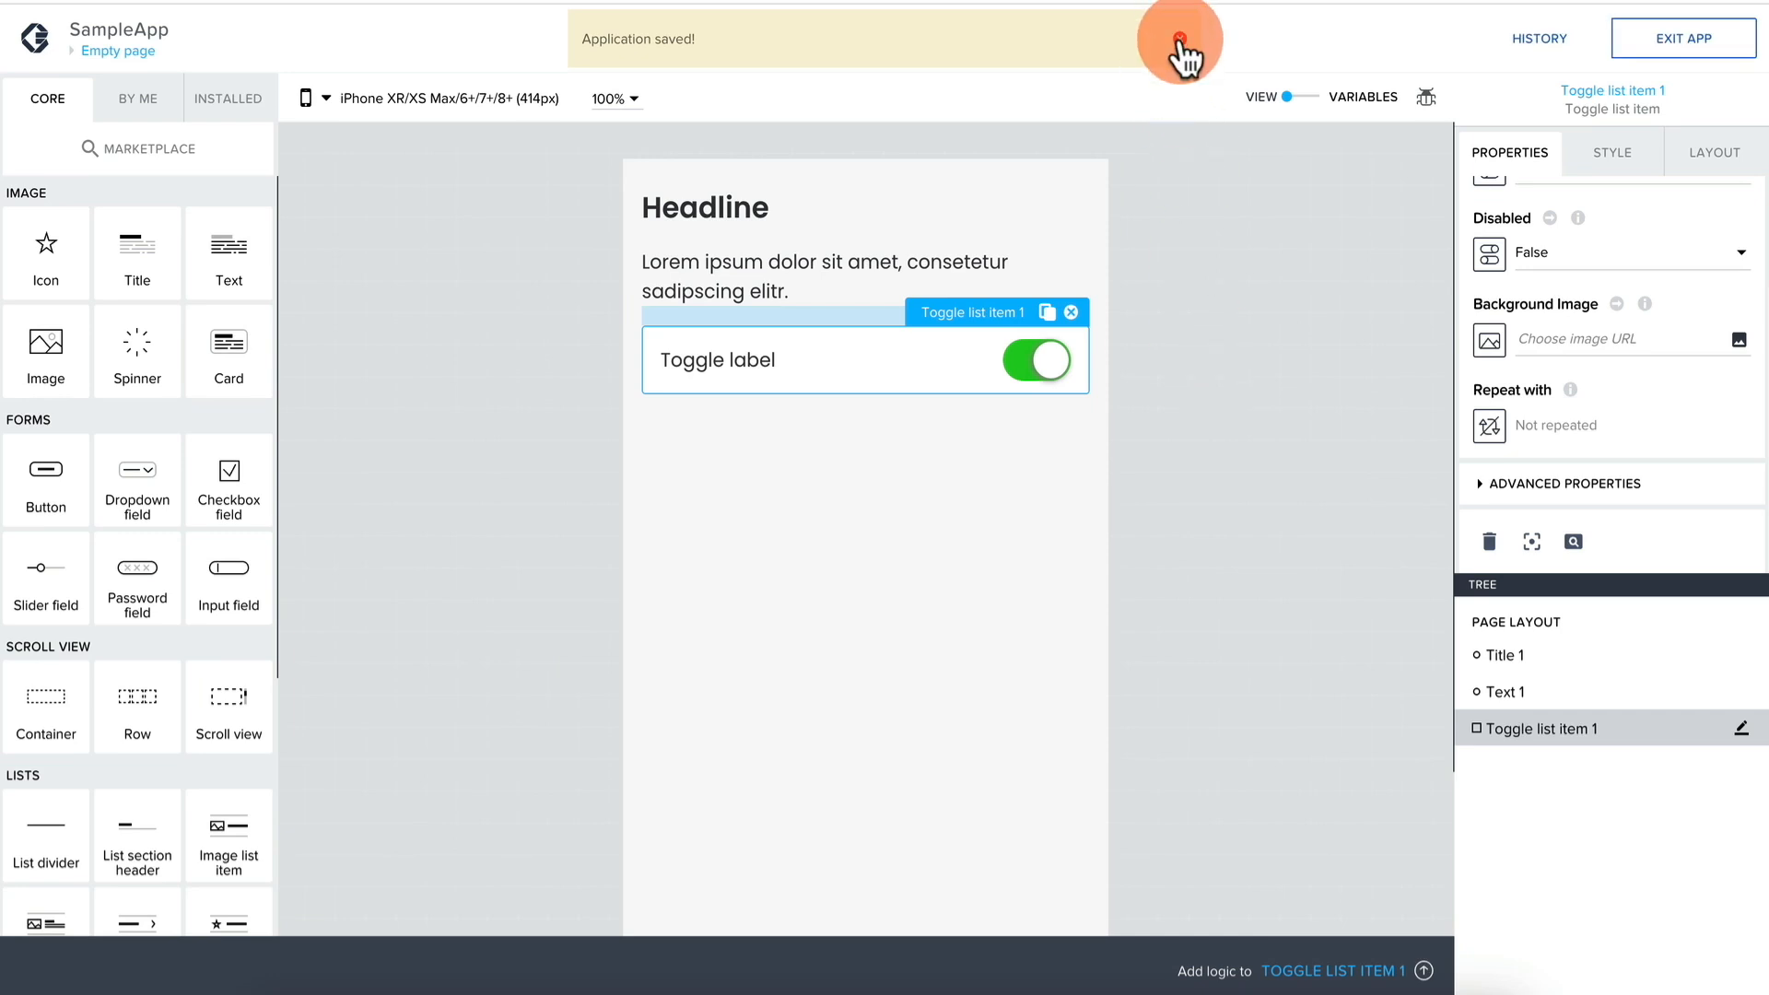
Look at the page's app variables, return to the canvas view and select the toggle list item.
click(1319, 97)
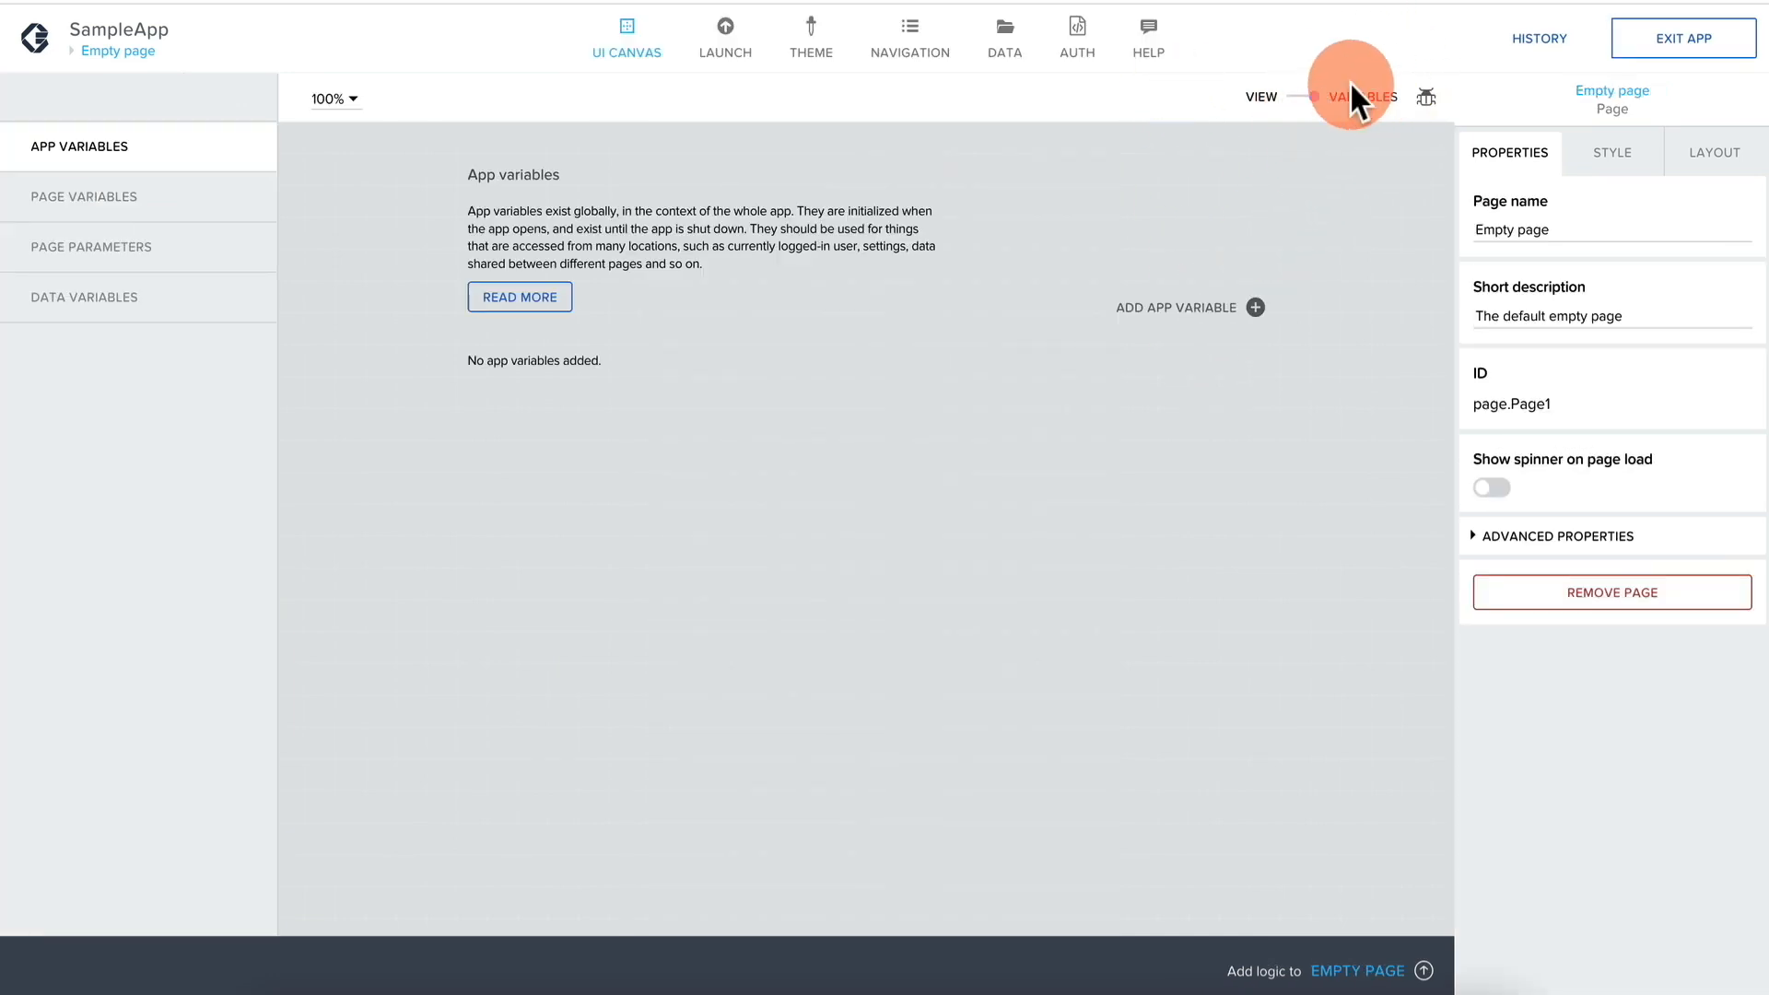
click(1306, 97)
click(1313, 100)
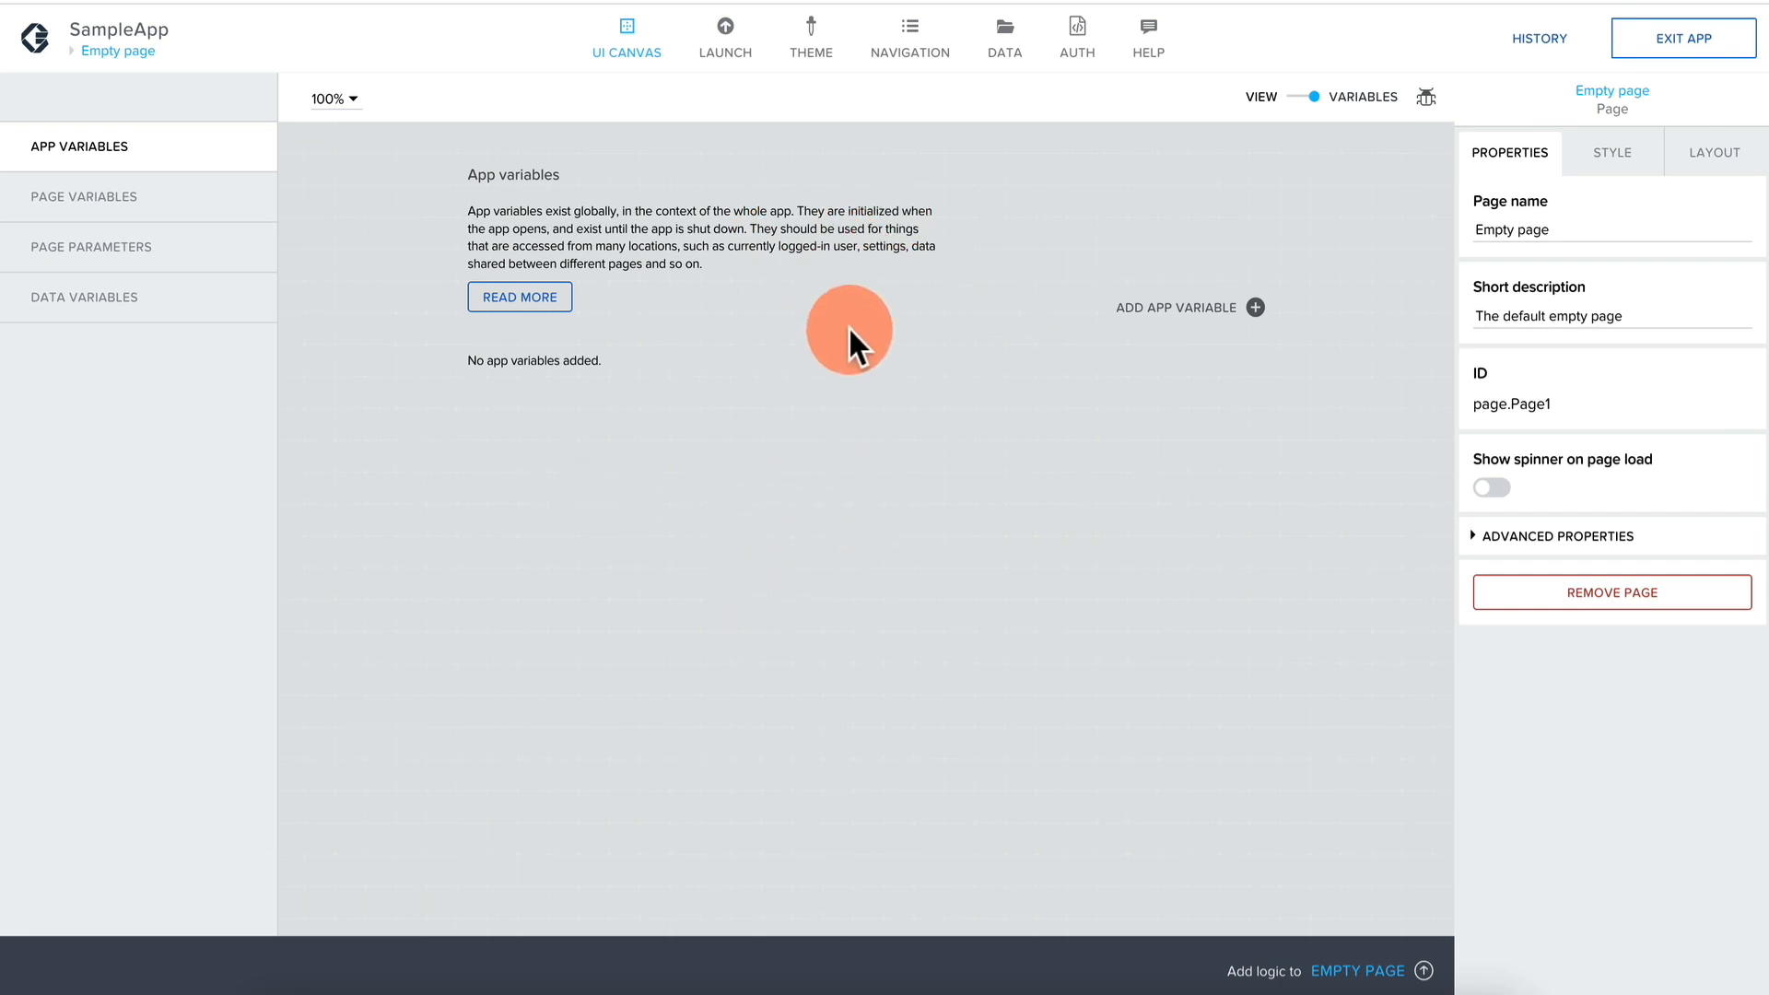
click(1299, 102)
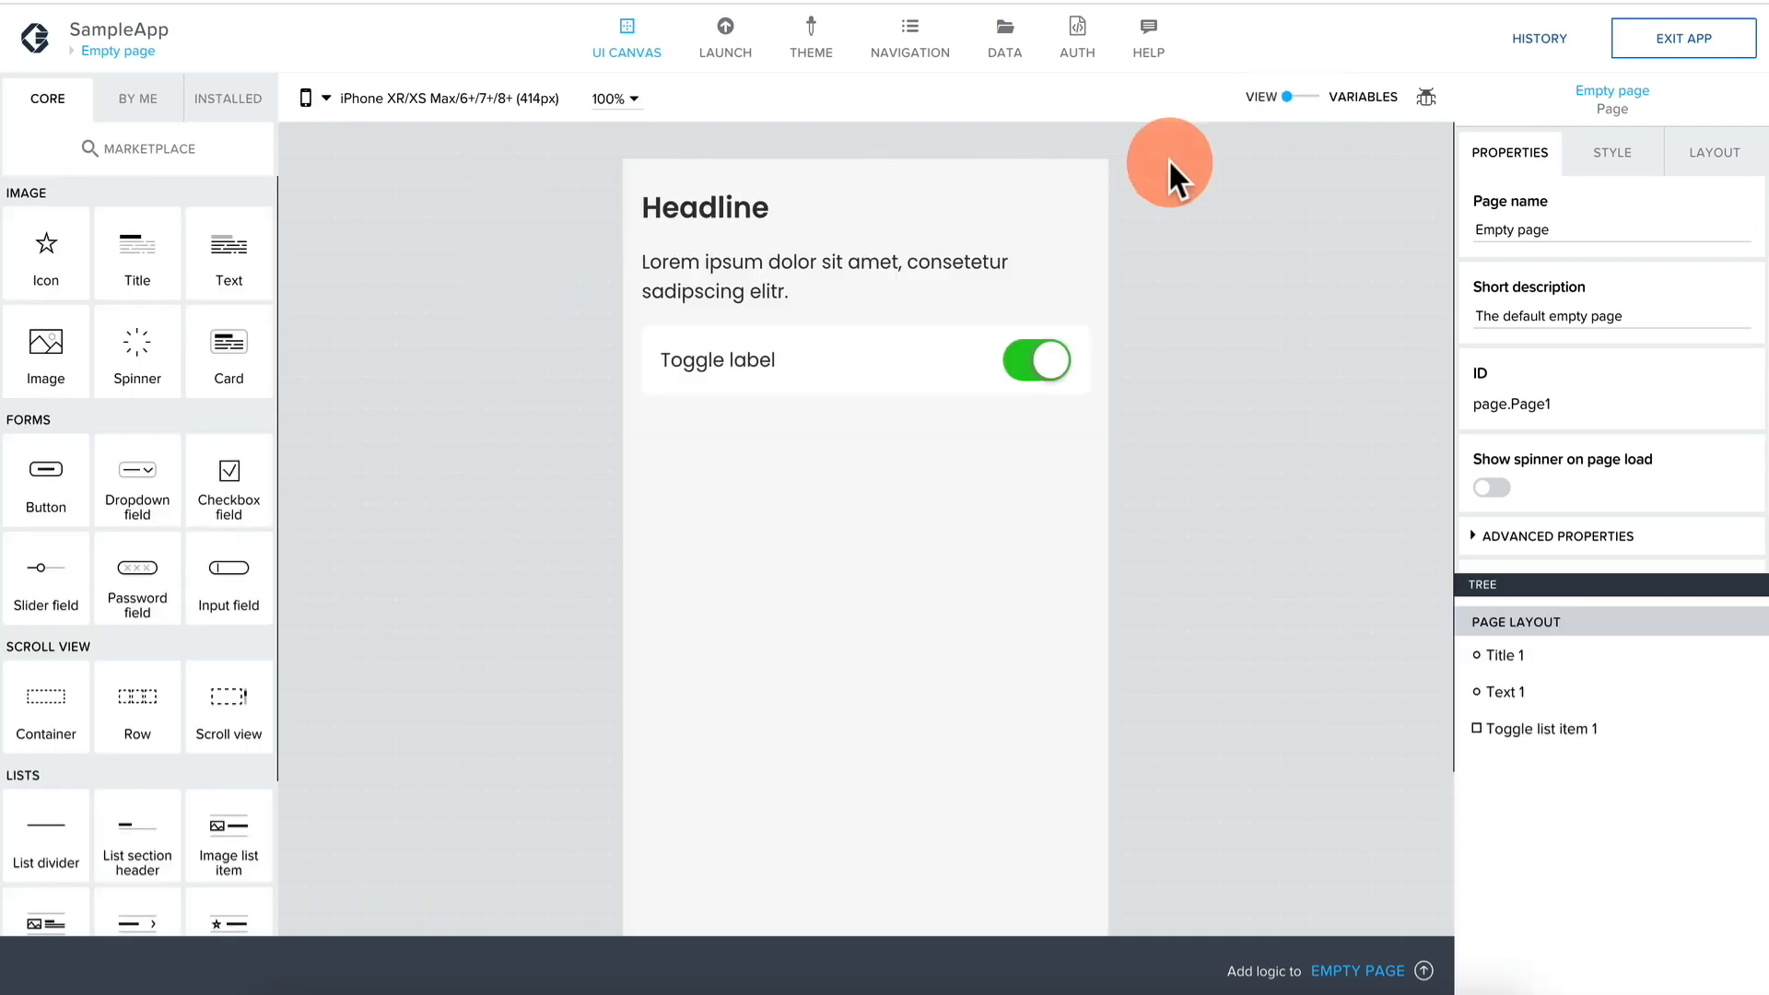
click(800, 355)
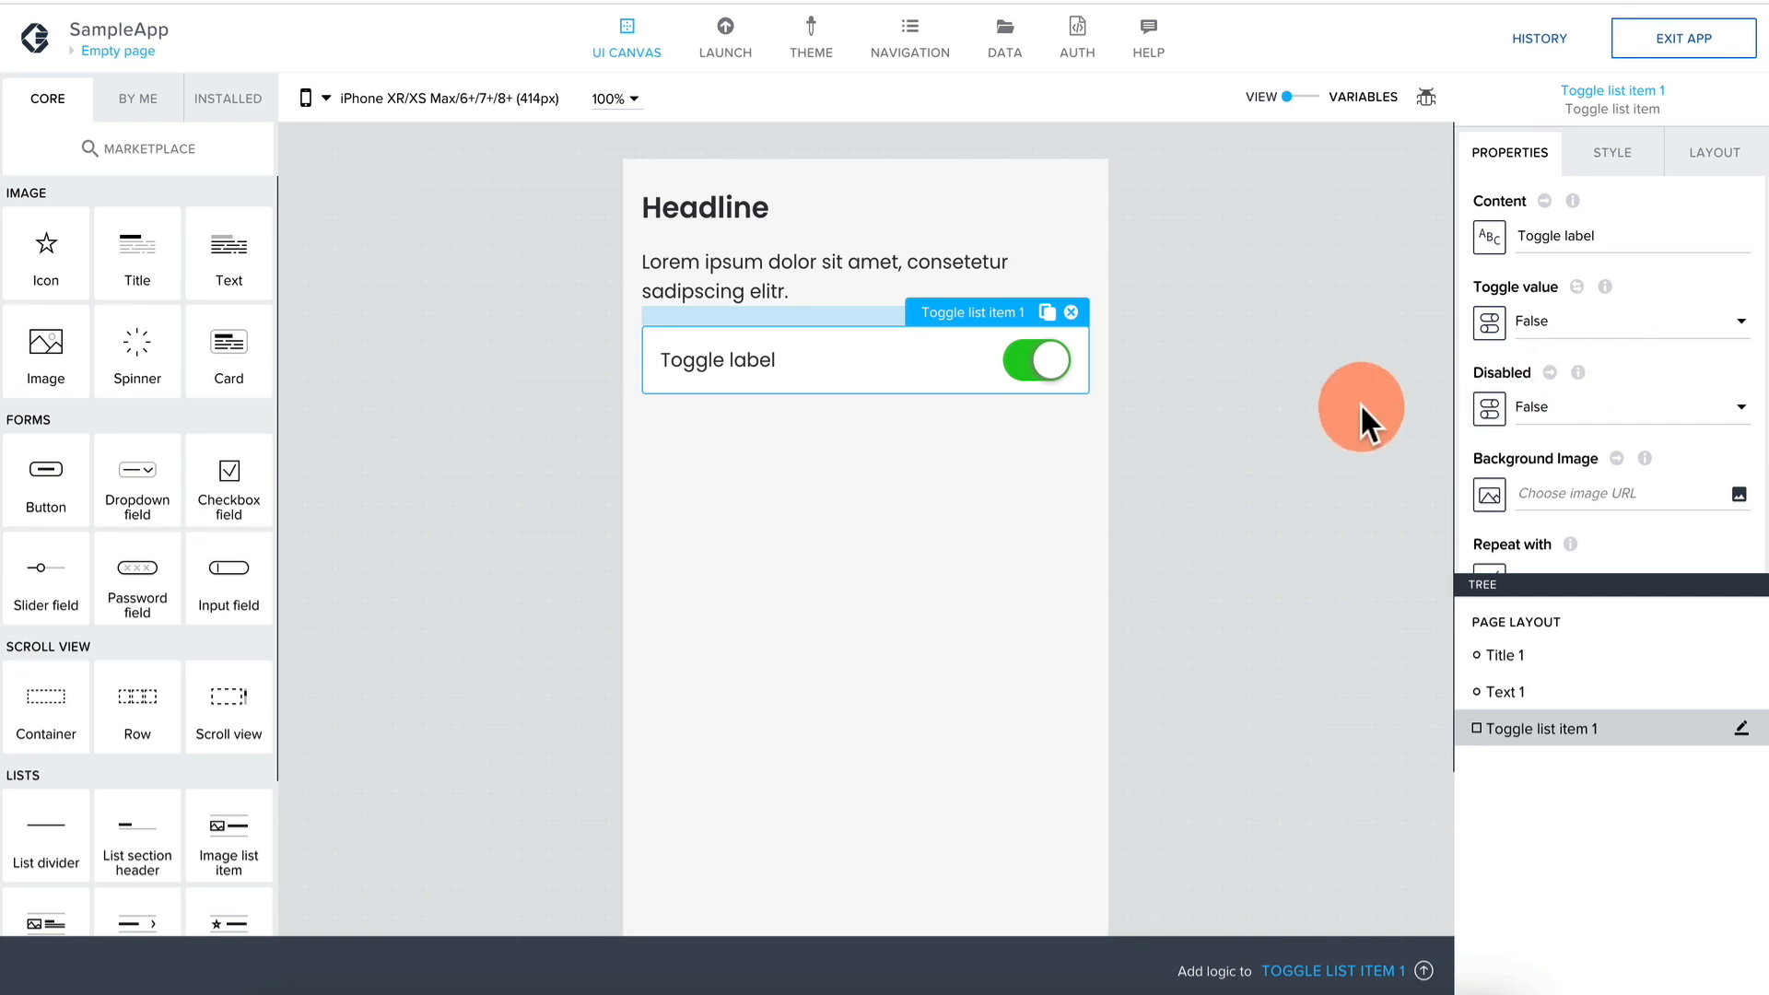
Review the name and done properties in the saved Data resource and return to the canvas.
click(1009, 42)
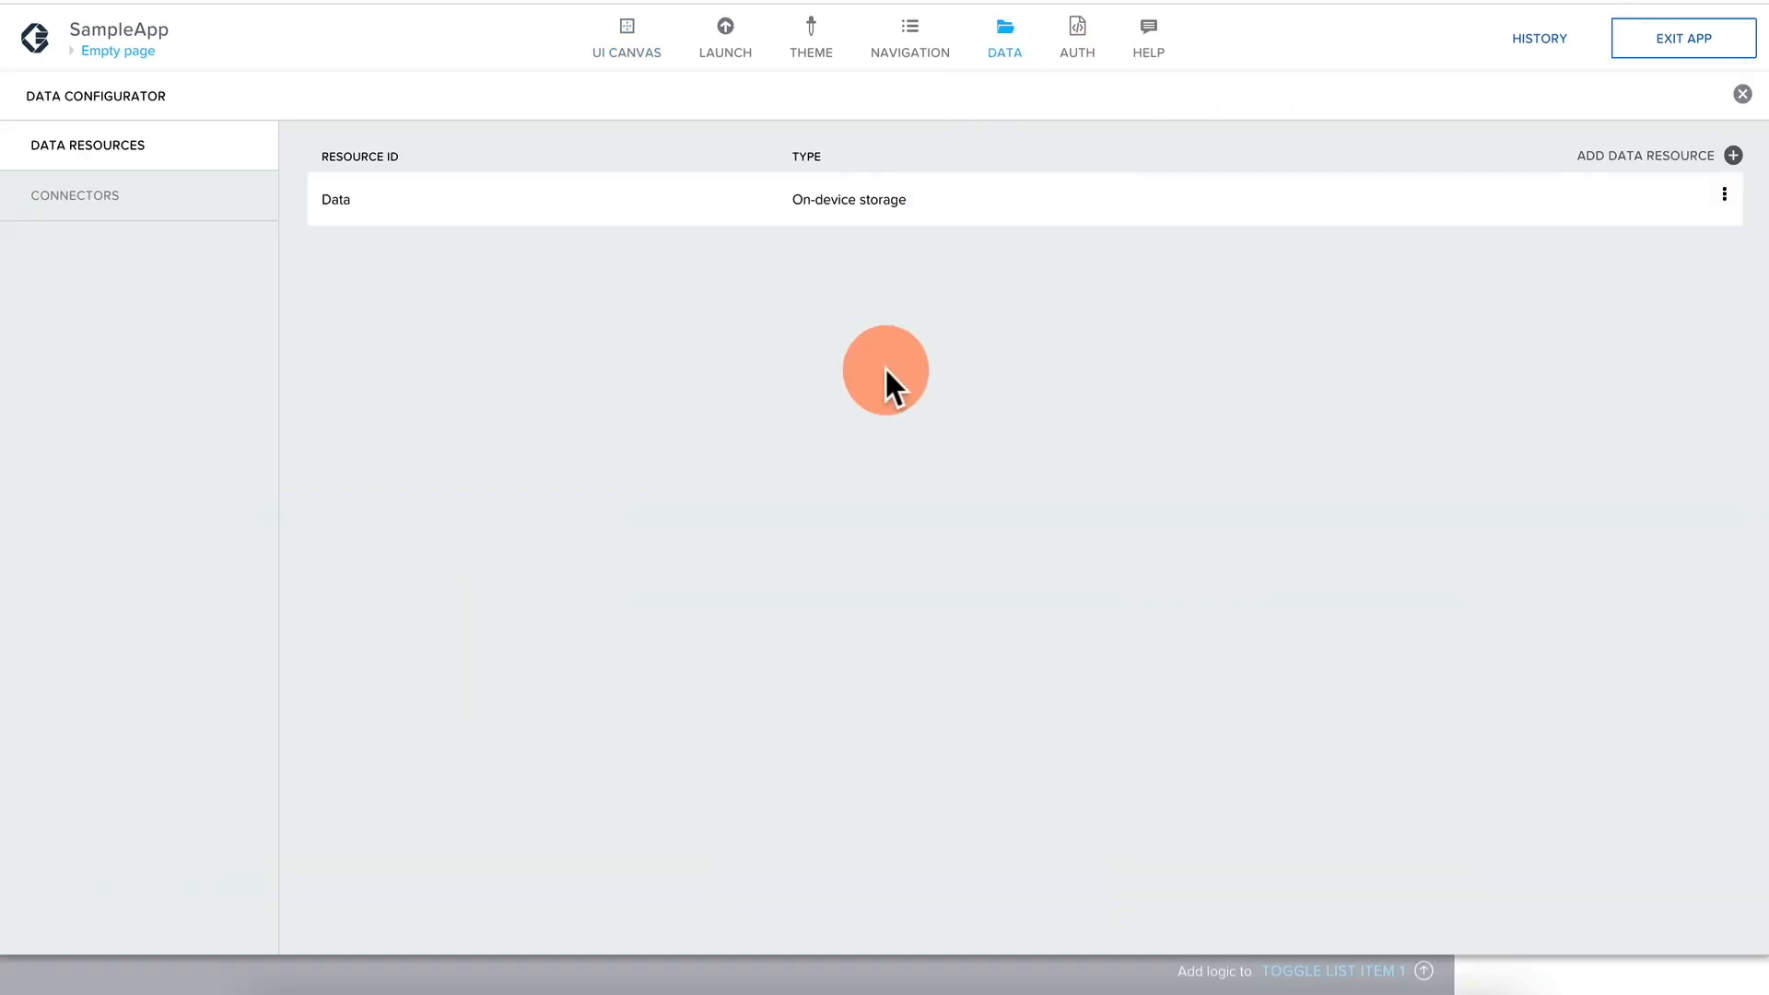
click(665, 204)
scroll(790, 450, down, 5)
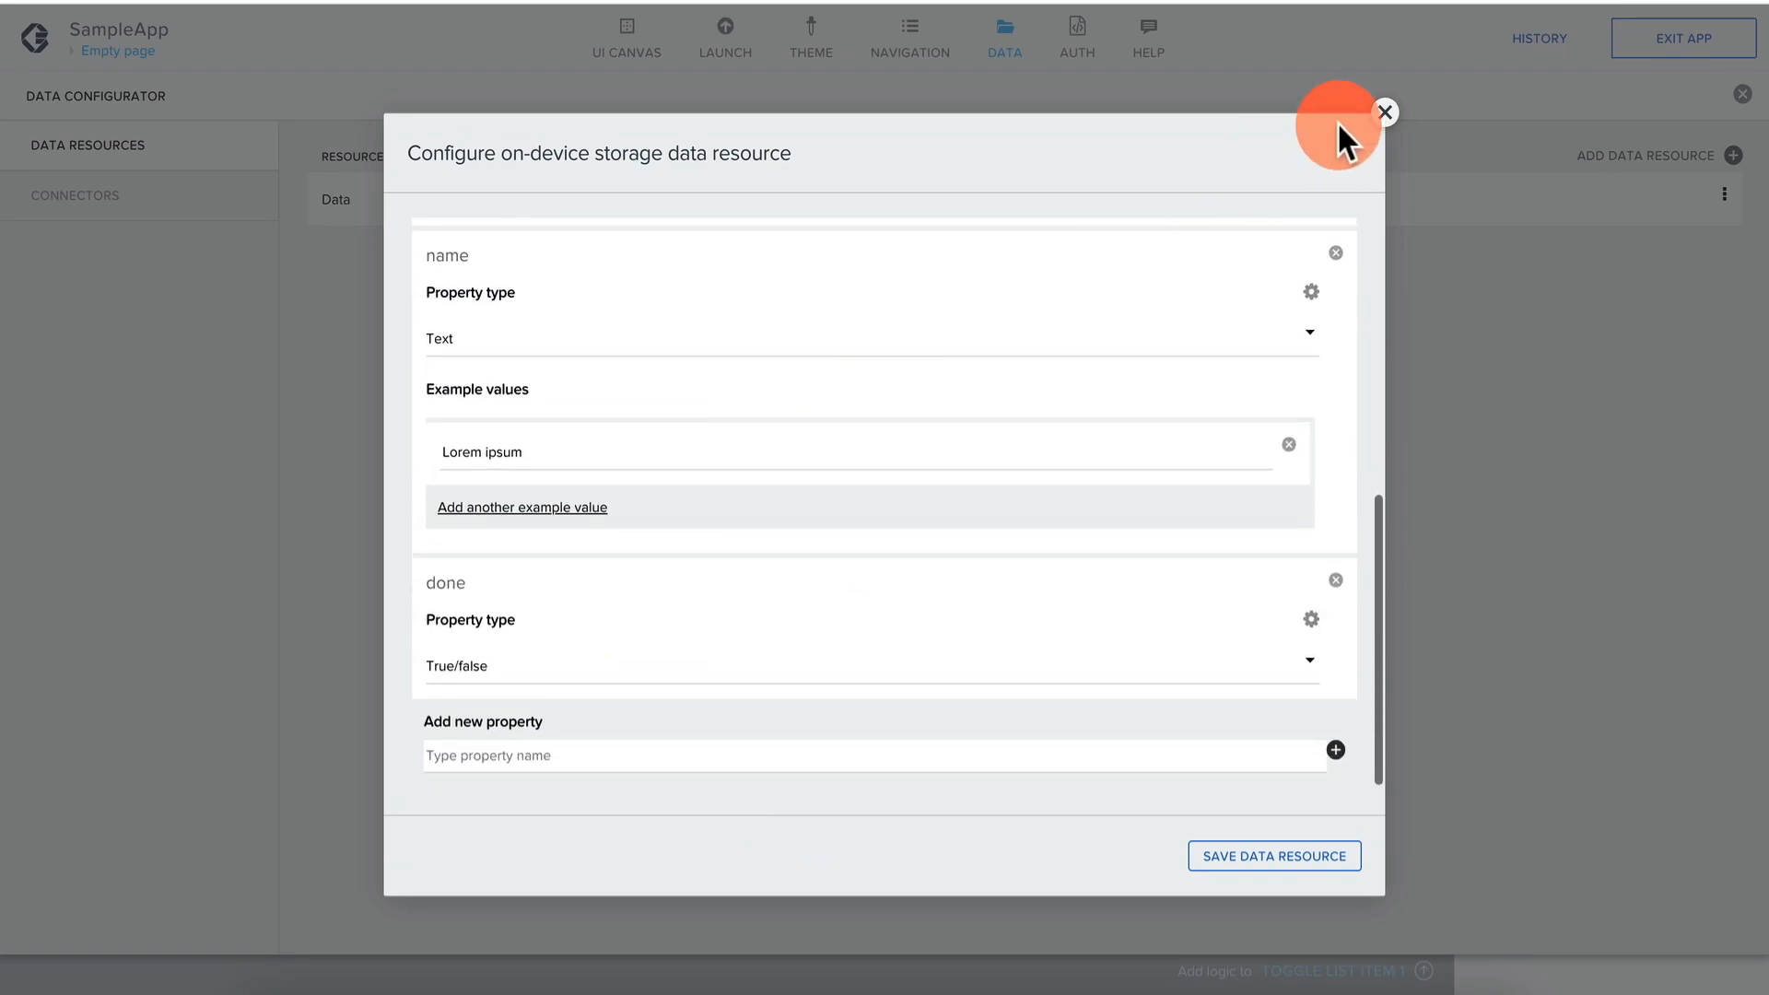
click(1384, 112)
click(1744, 97)
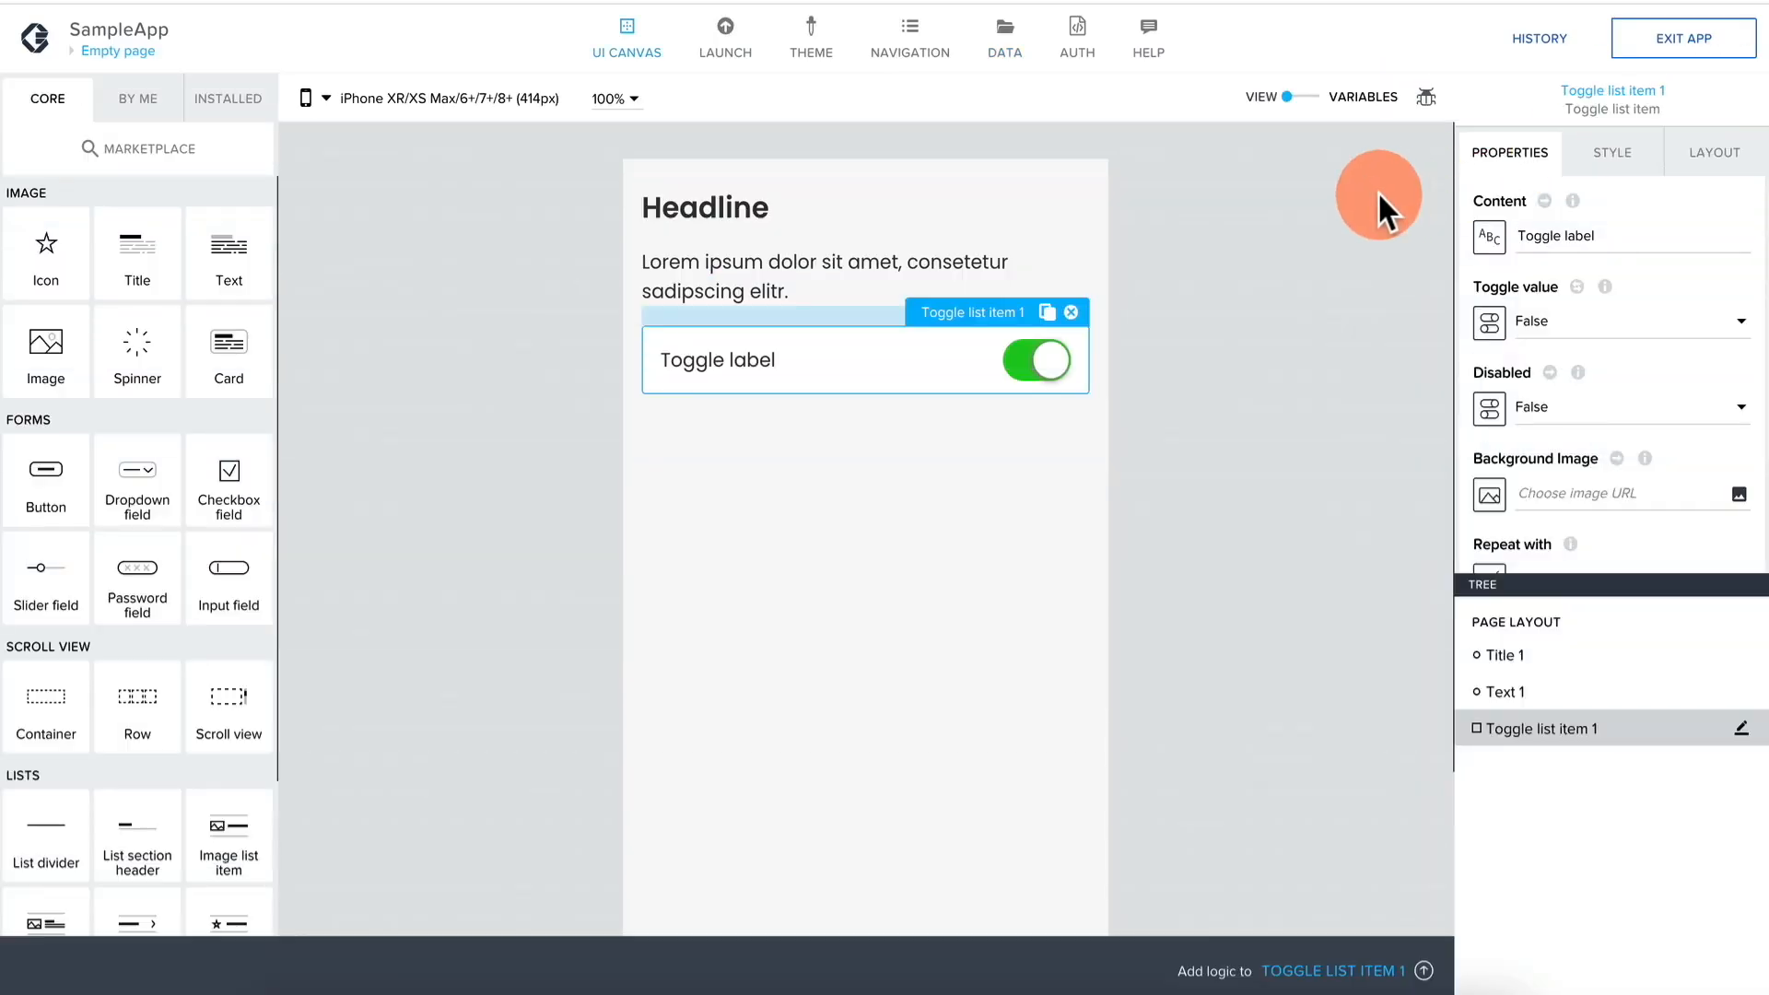
Add a data variable from the Data resource, keeping it as a collection of data records, and save the application.
click(1318, 101)
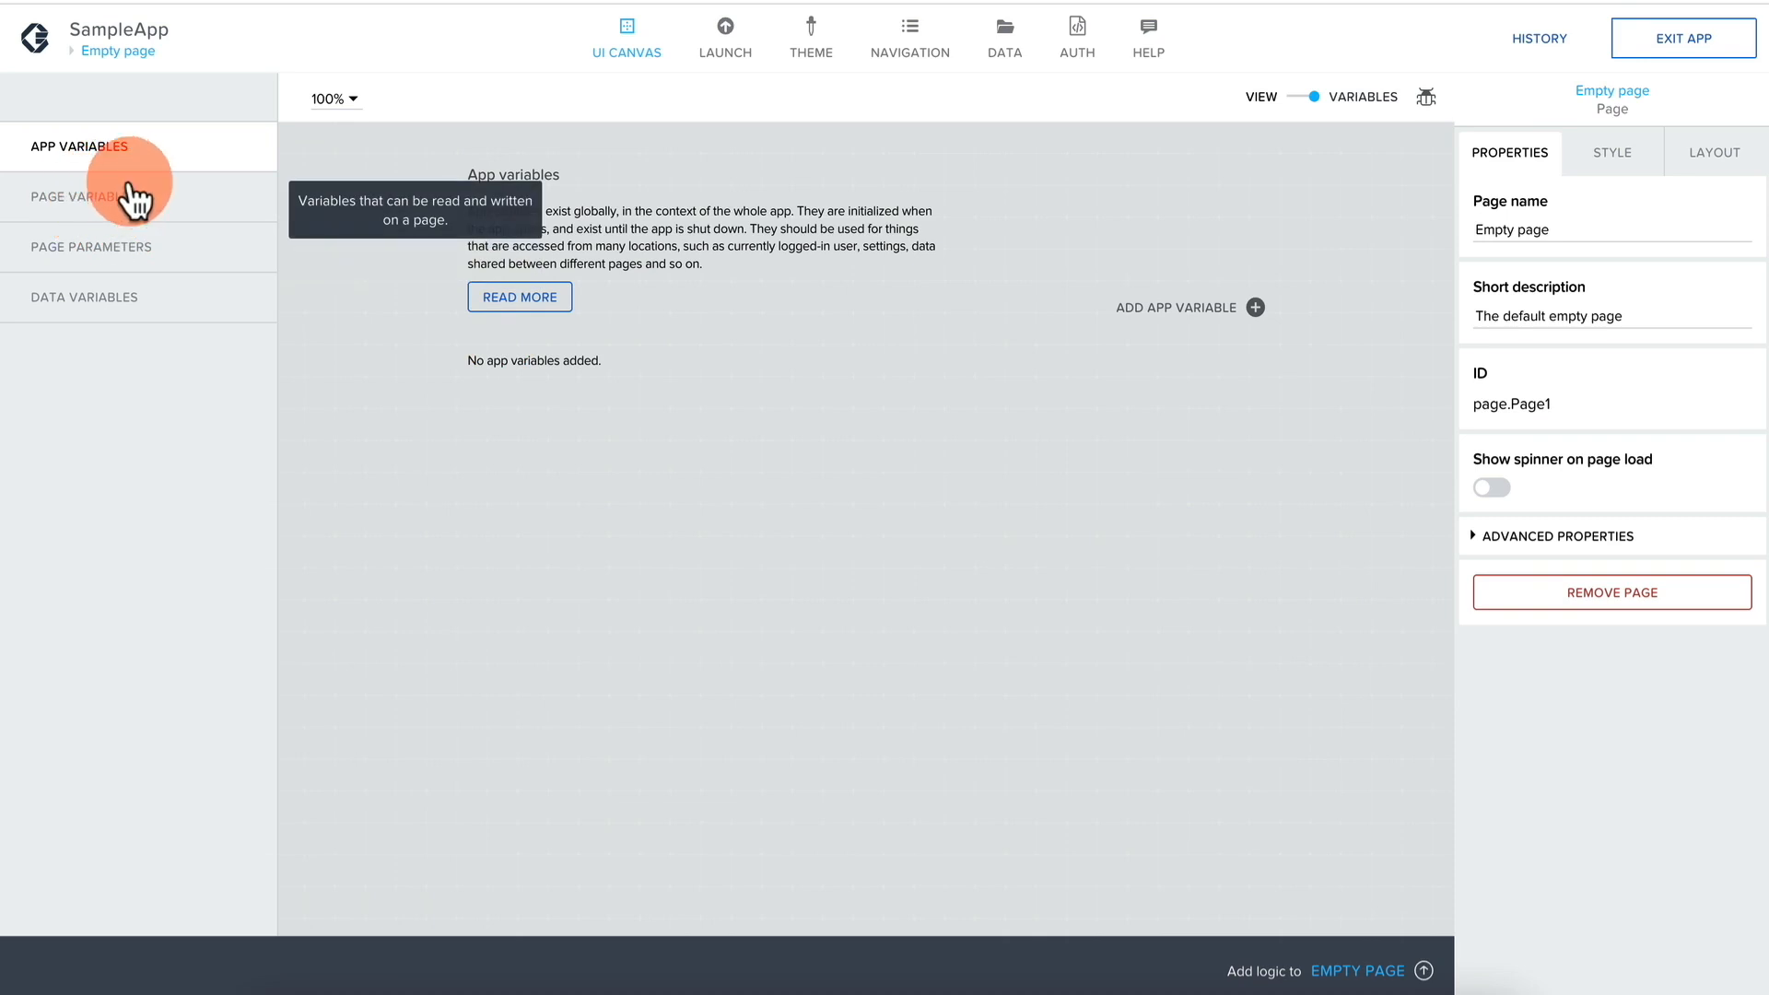
click(103, 304)
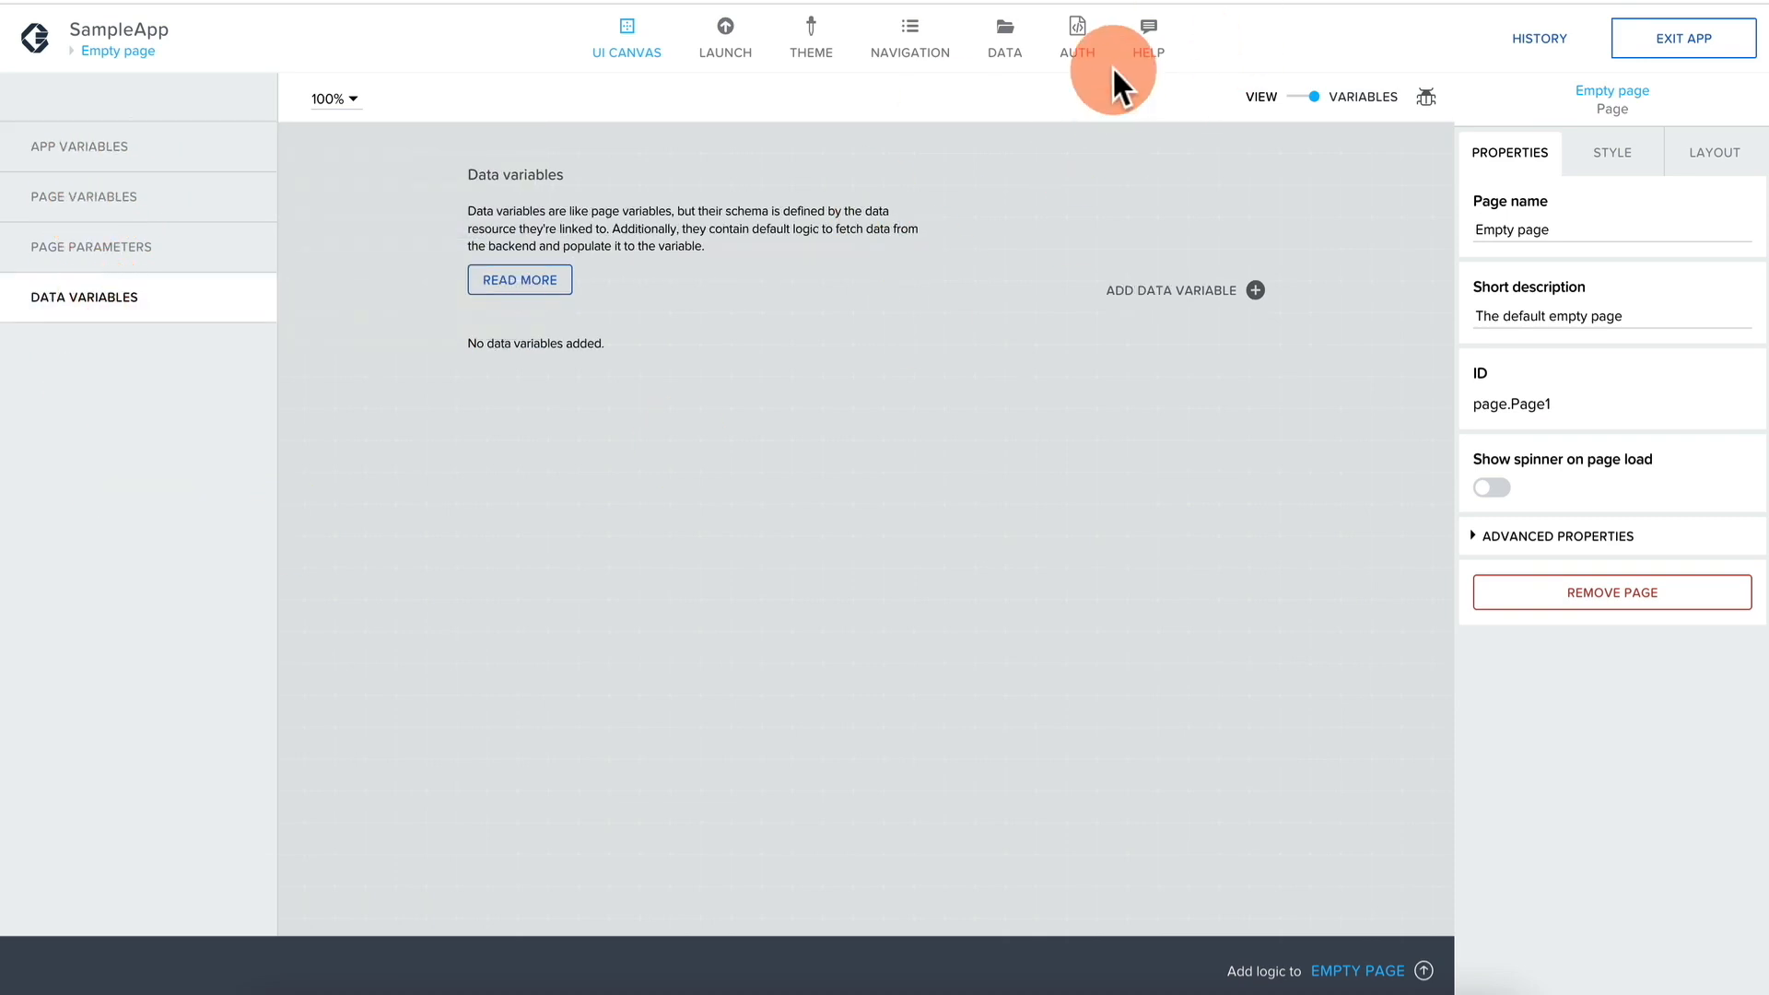
click(1197, 295)
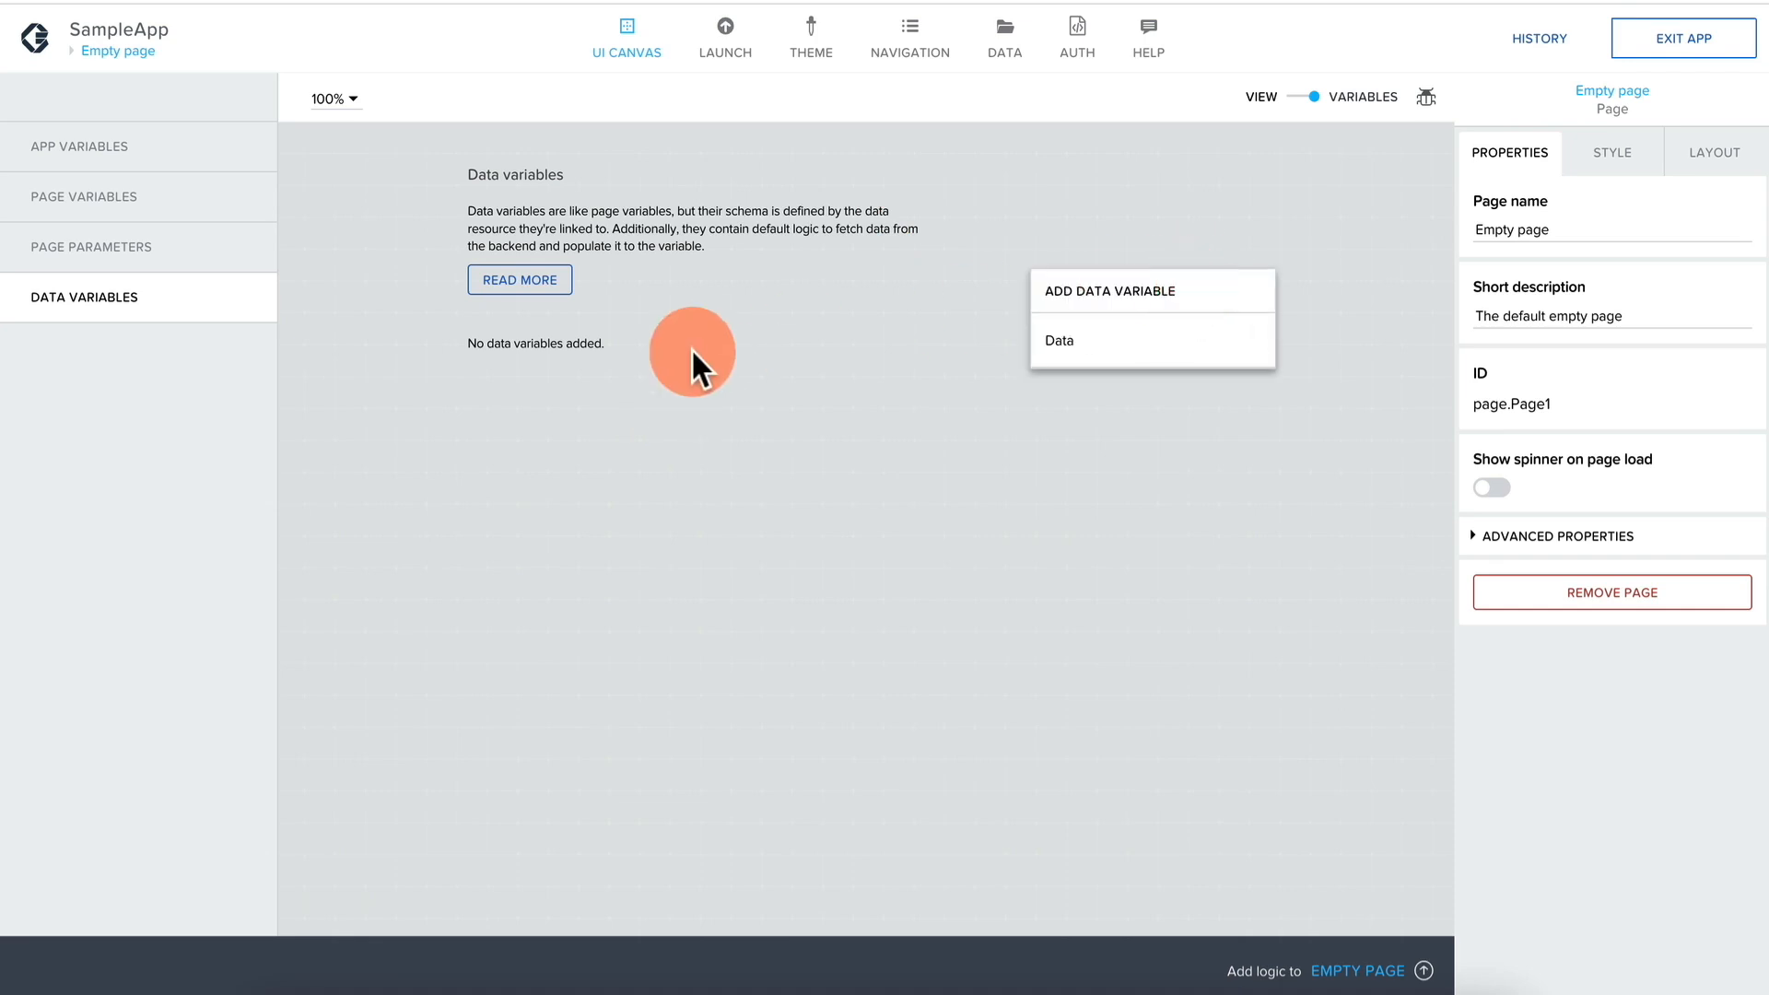
click(1082, 359)
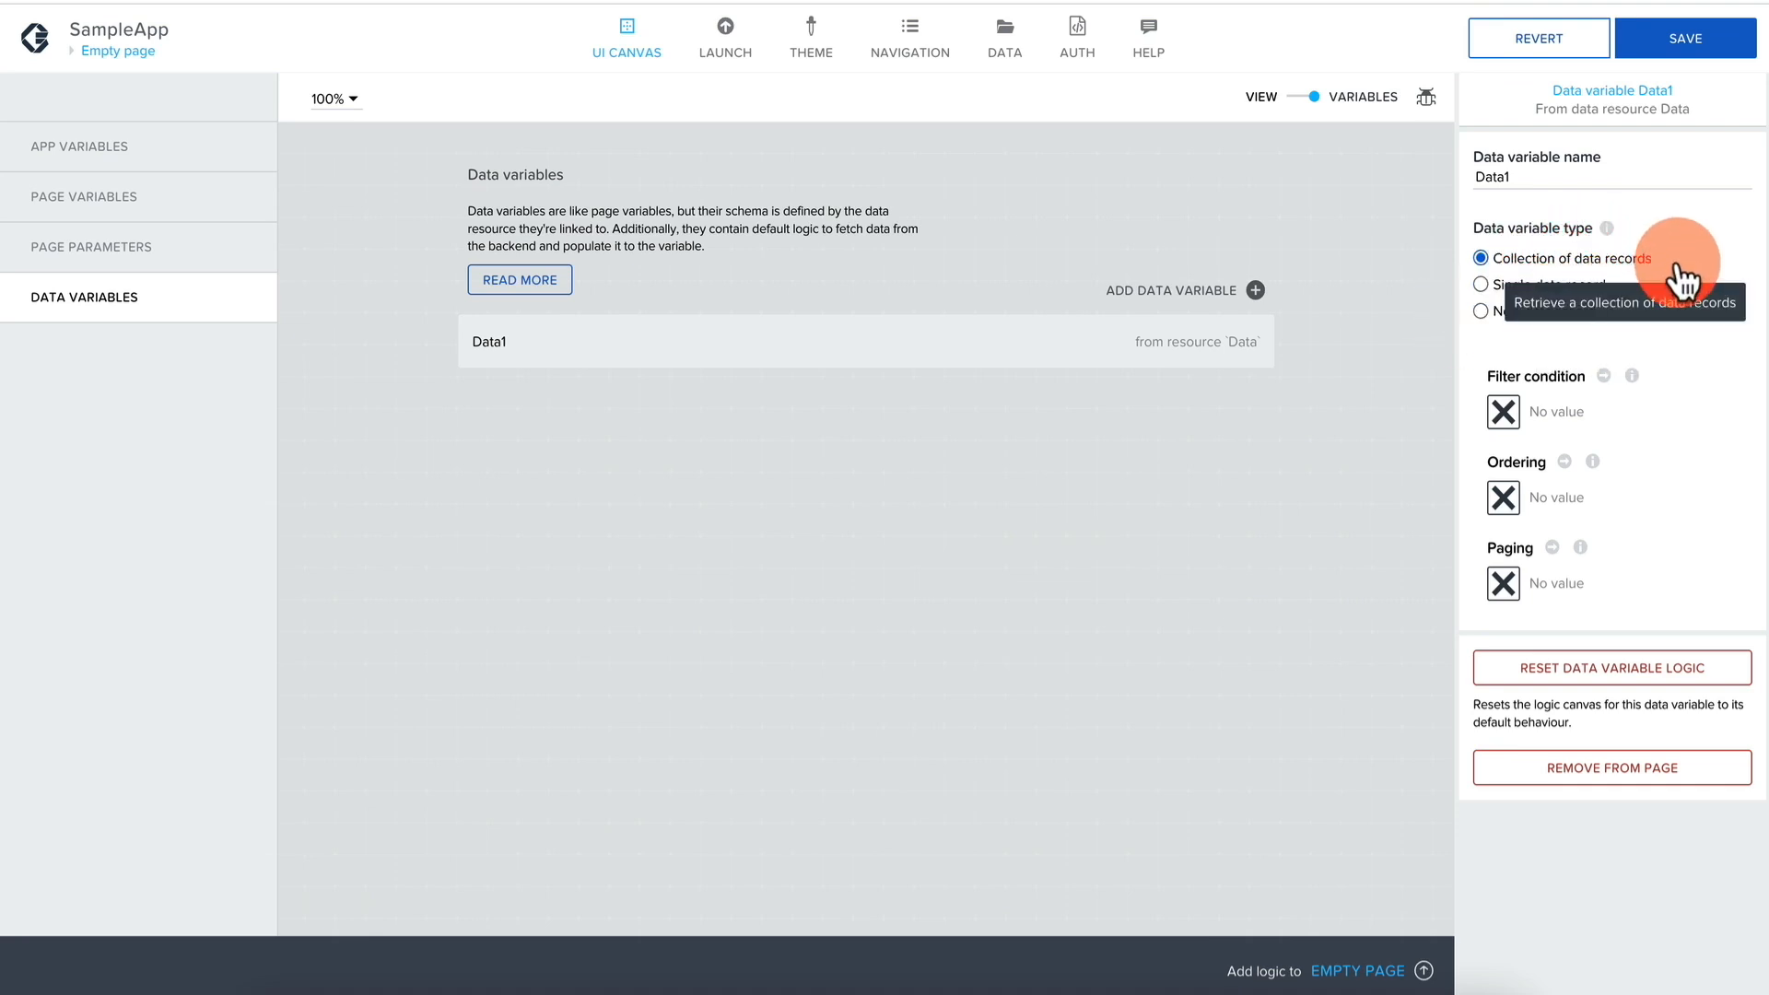
click(1682, 57)
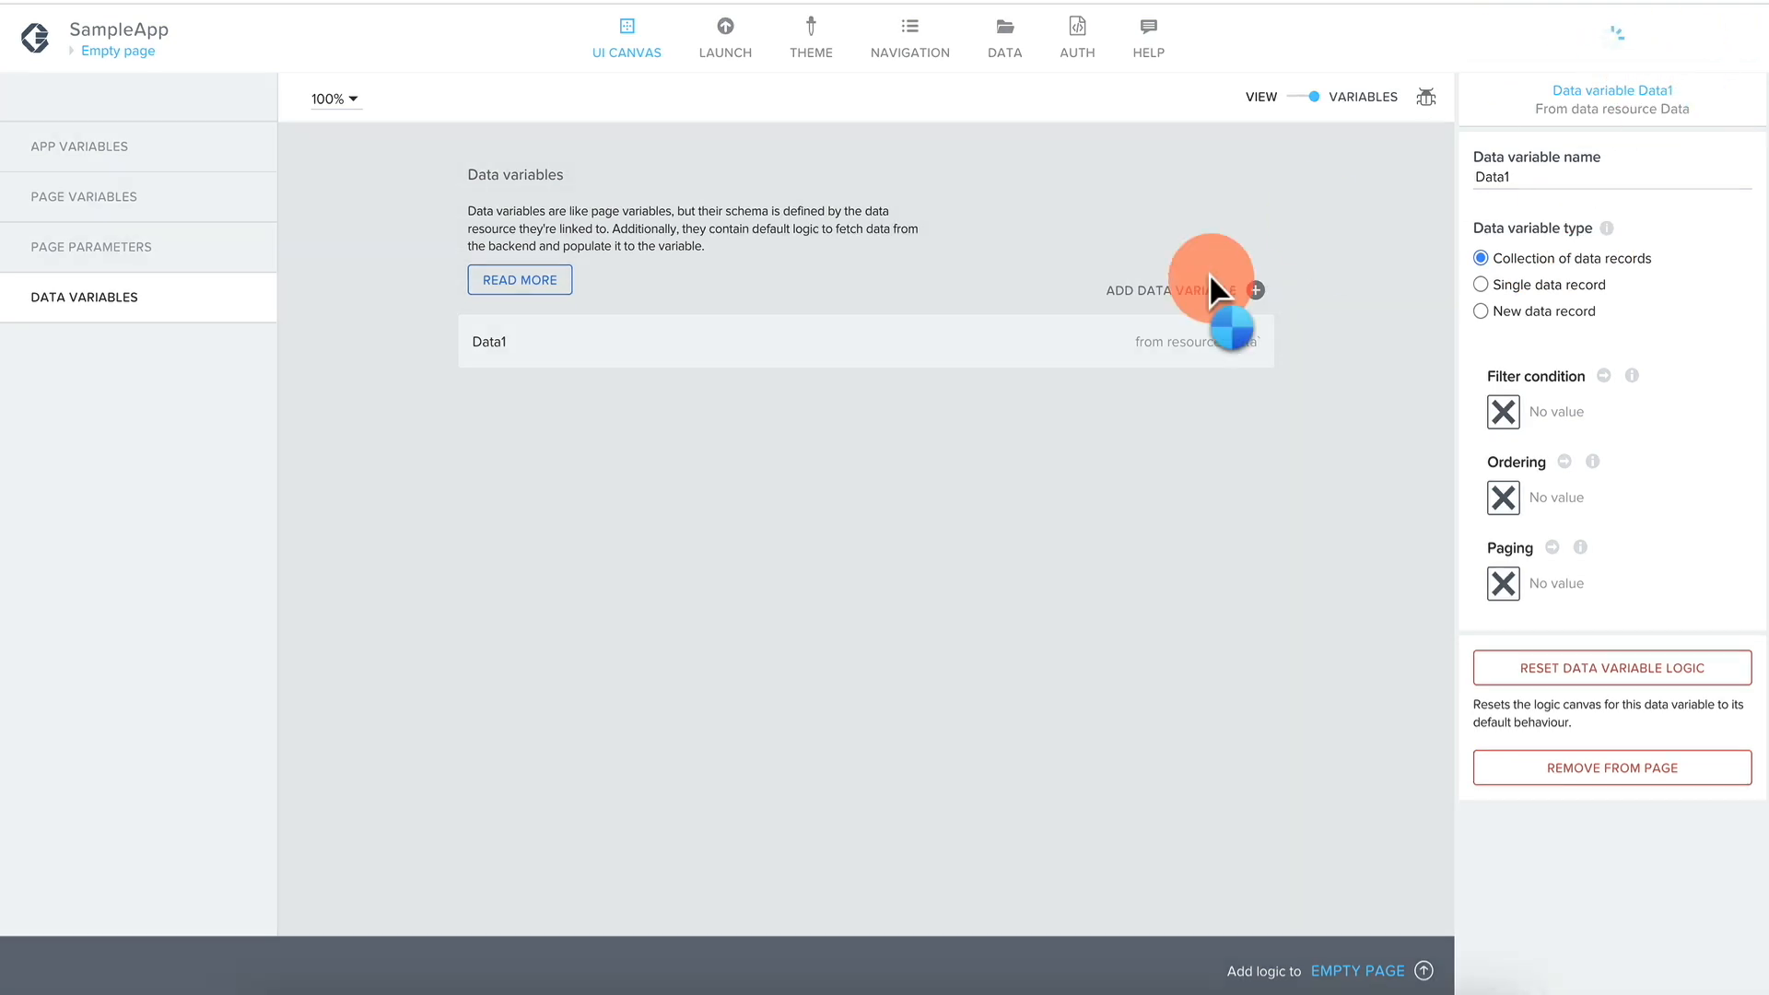
Bind the toggle list item's Repeat with setting to the data variable Data1 and save the application.
click(1303, 97)
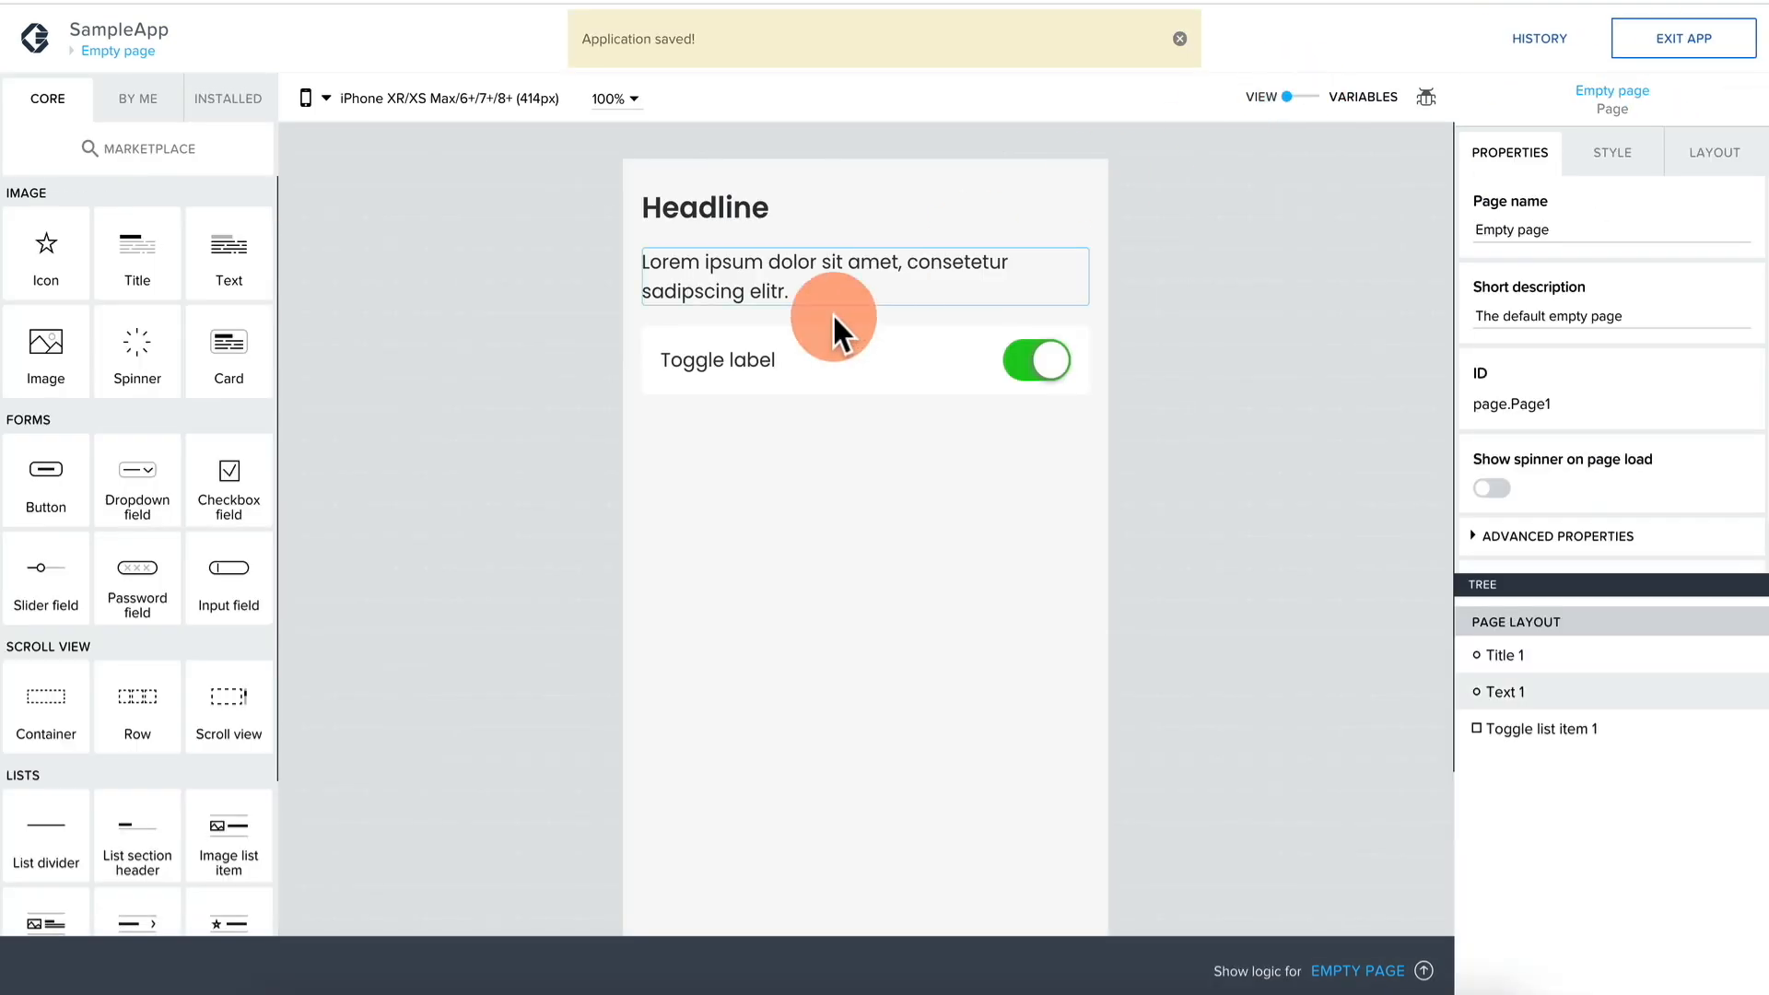
click(792, 346)
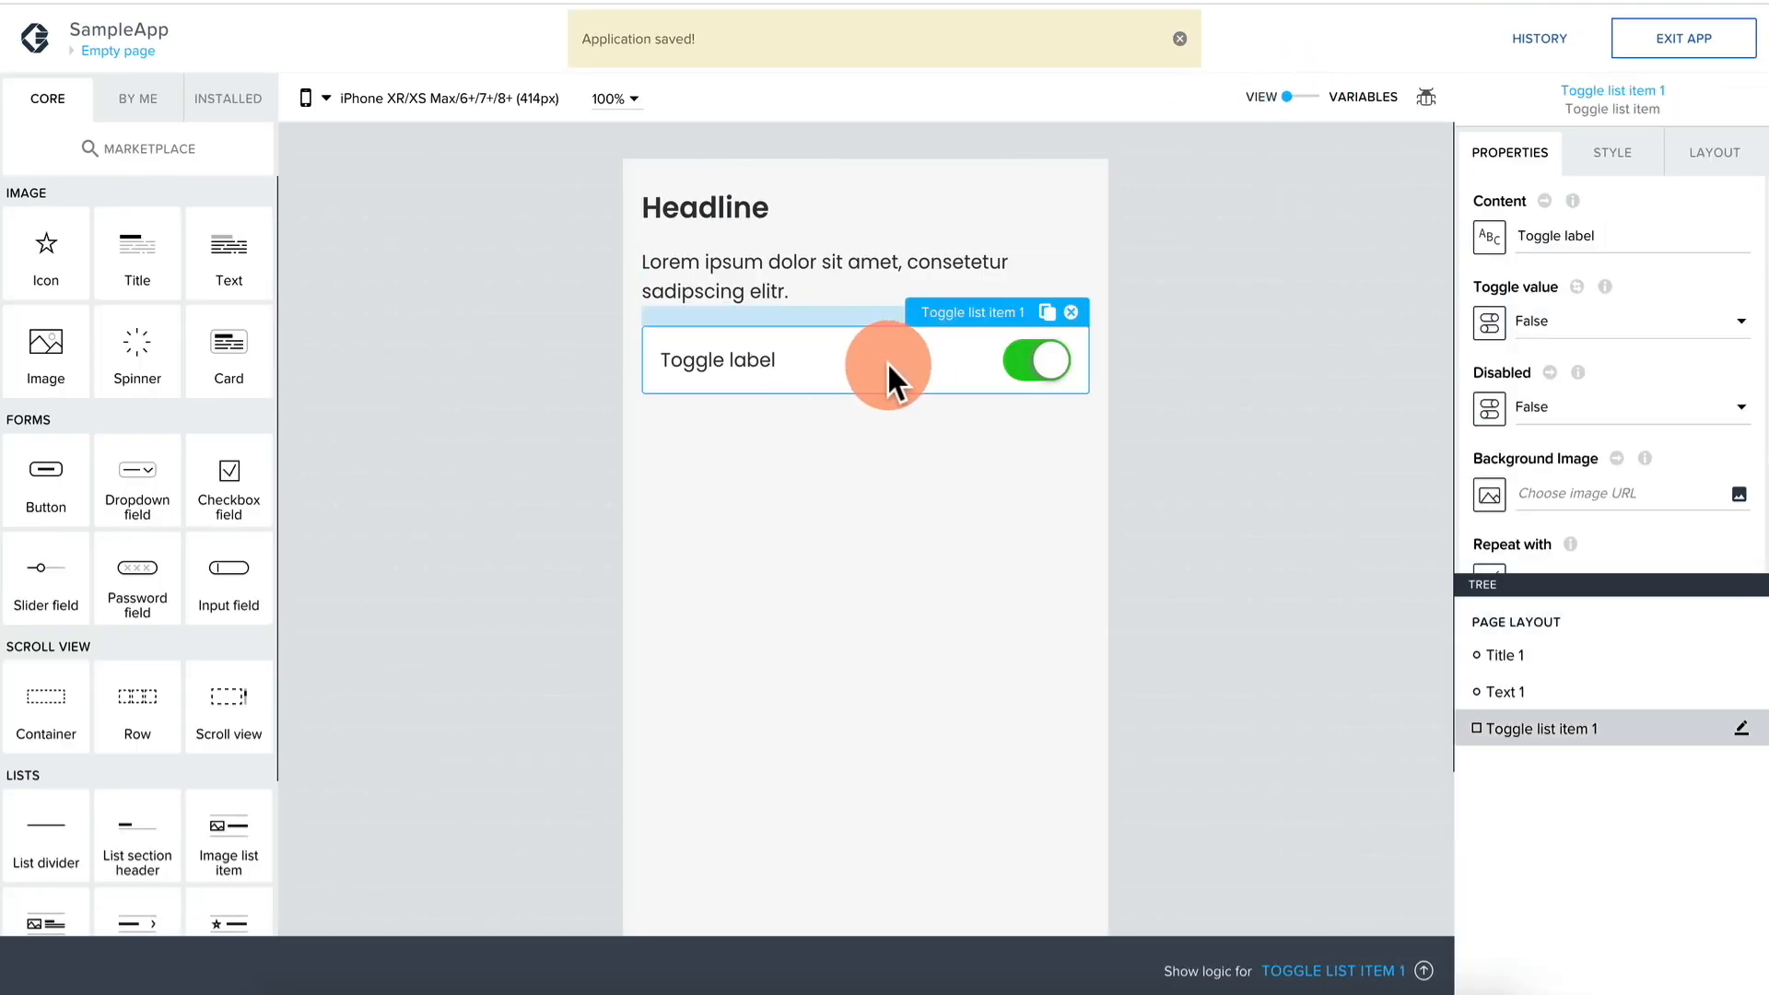
scroll(1698, 395, down, 2)
click(1489, 427)
click(1138, 442)
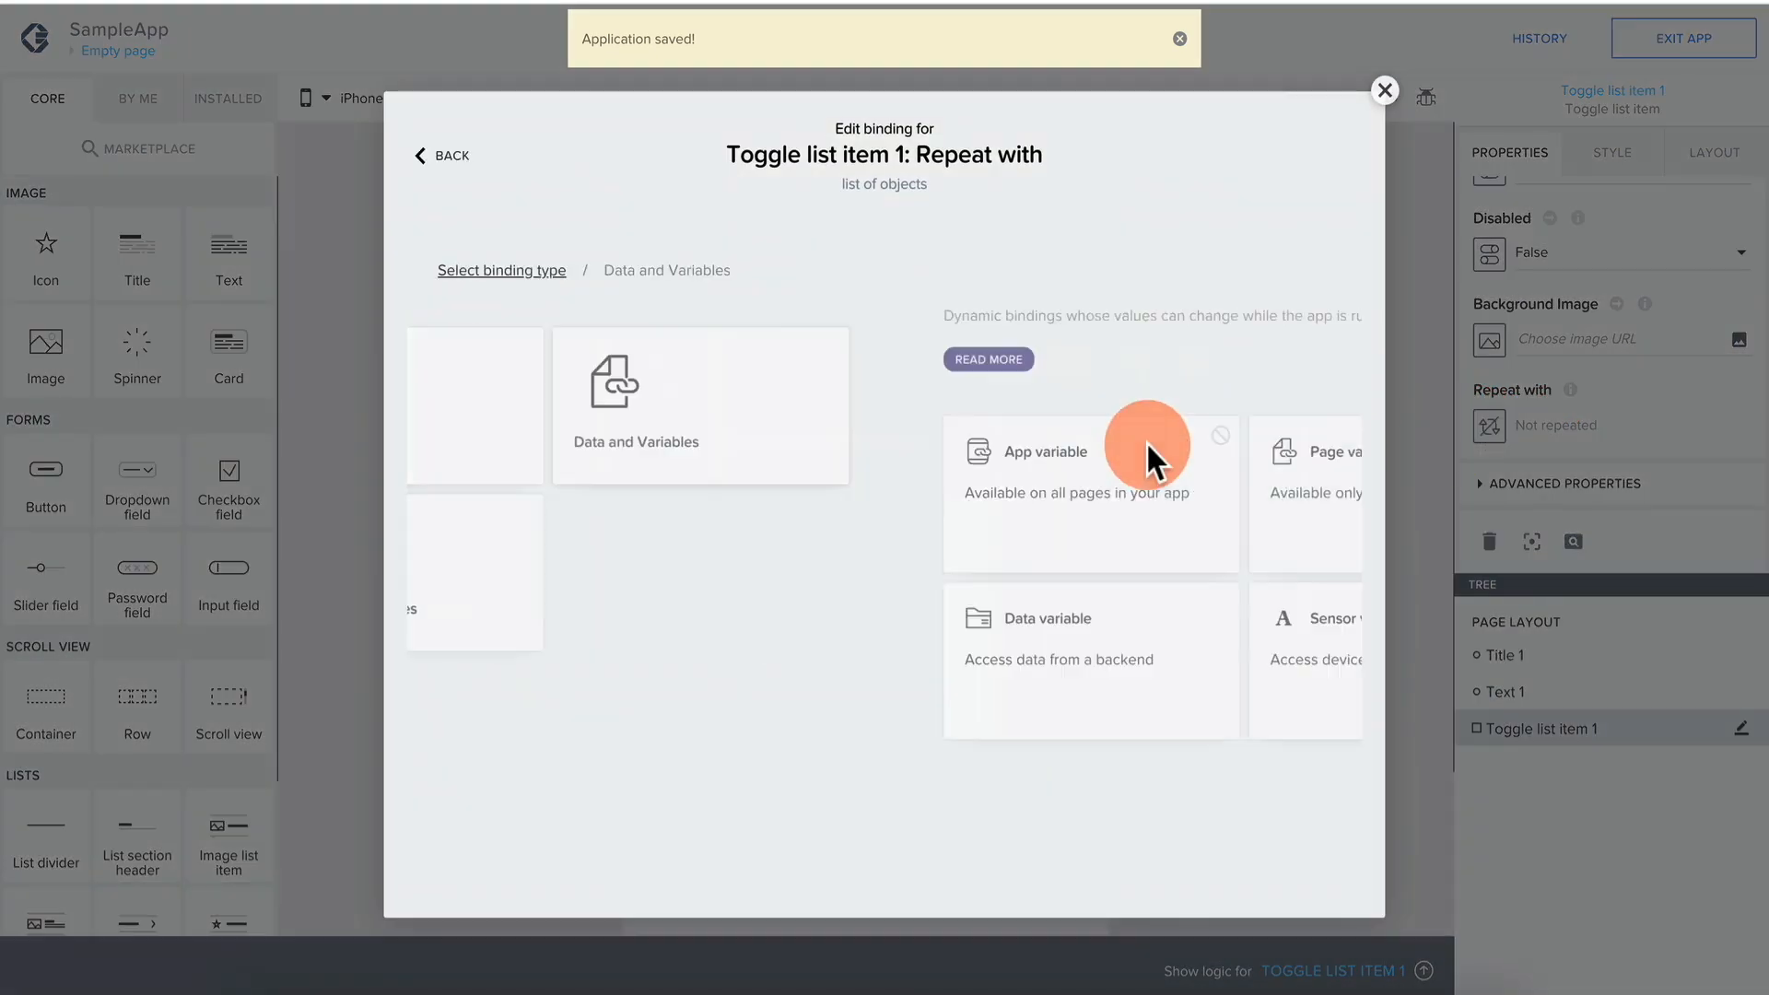
click(594, 682)
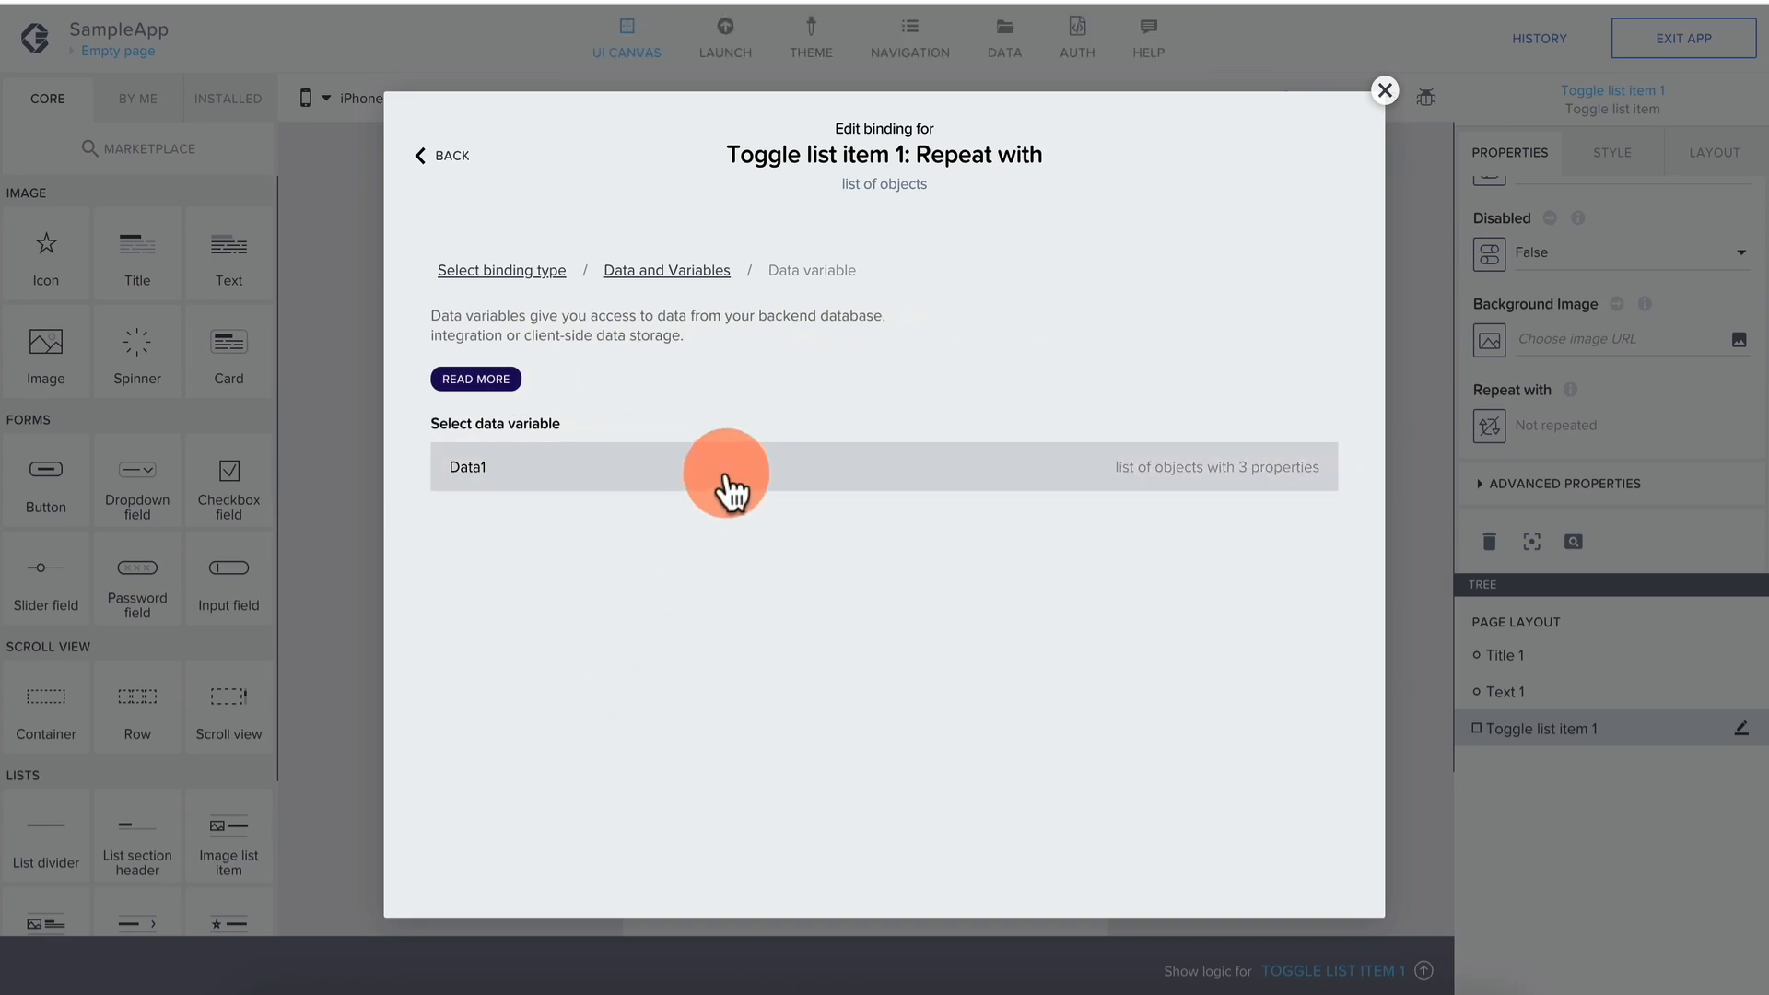
click(731, 486)
click(1303, 477)
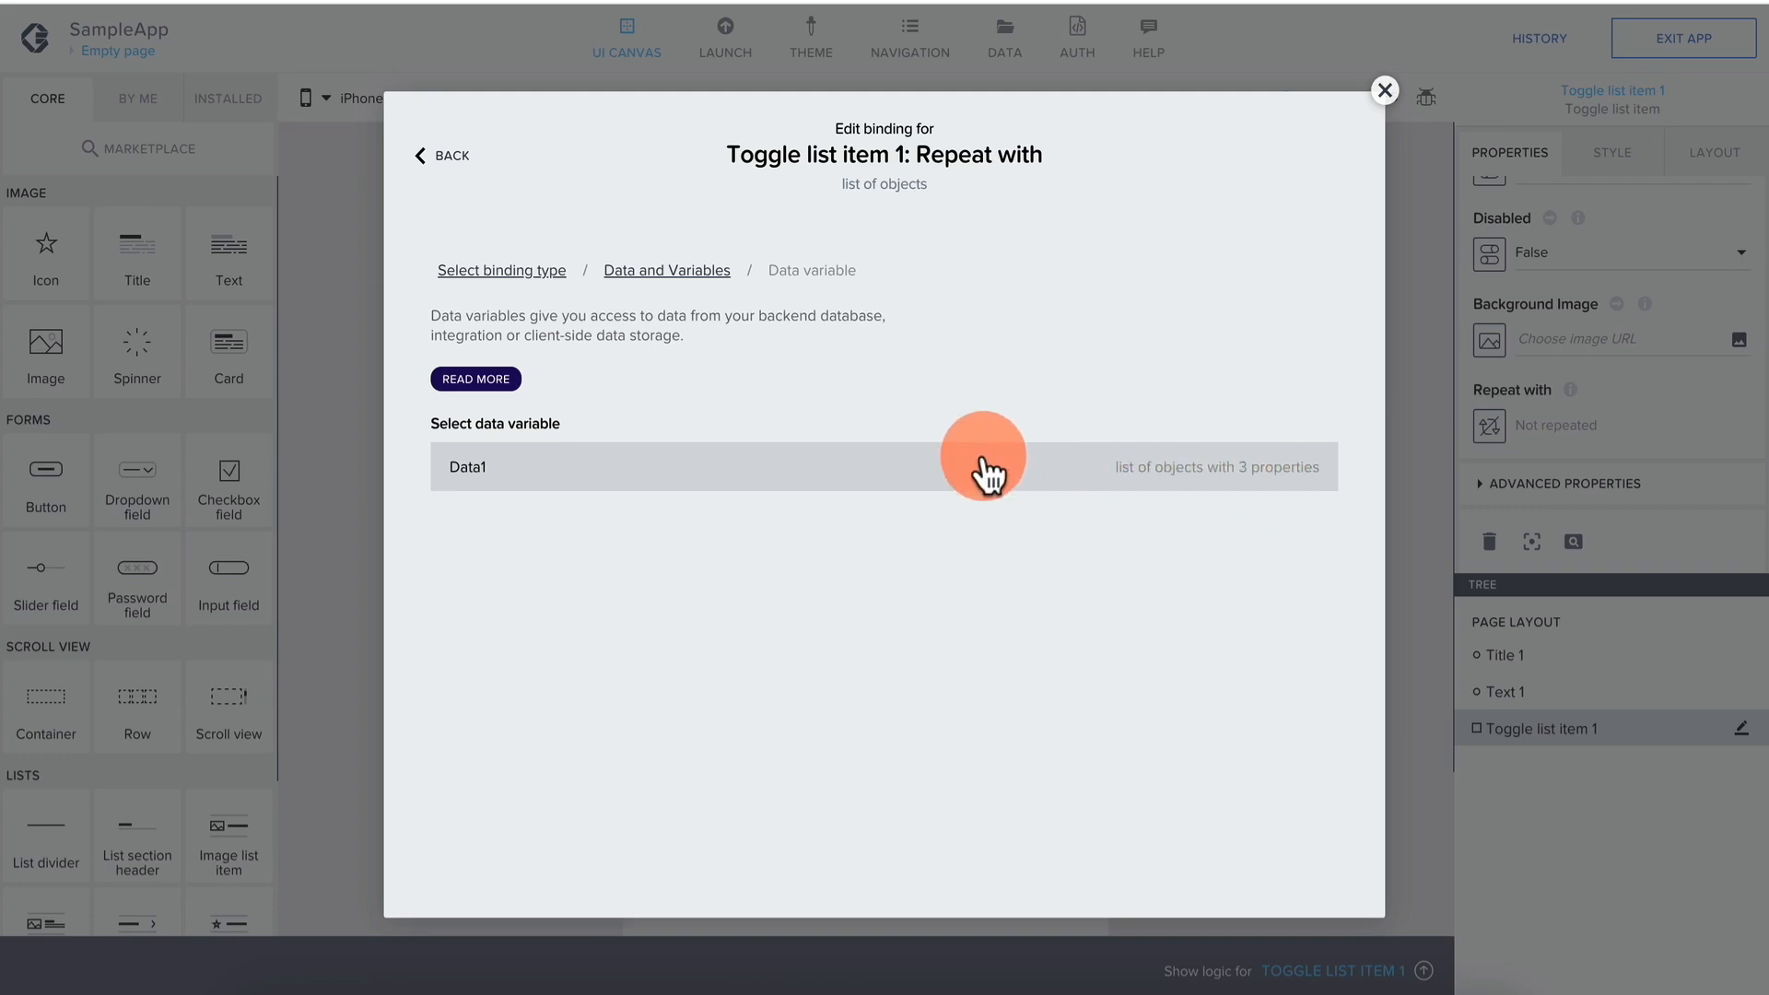
click(986, 470)
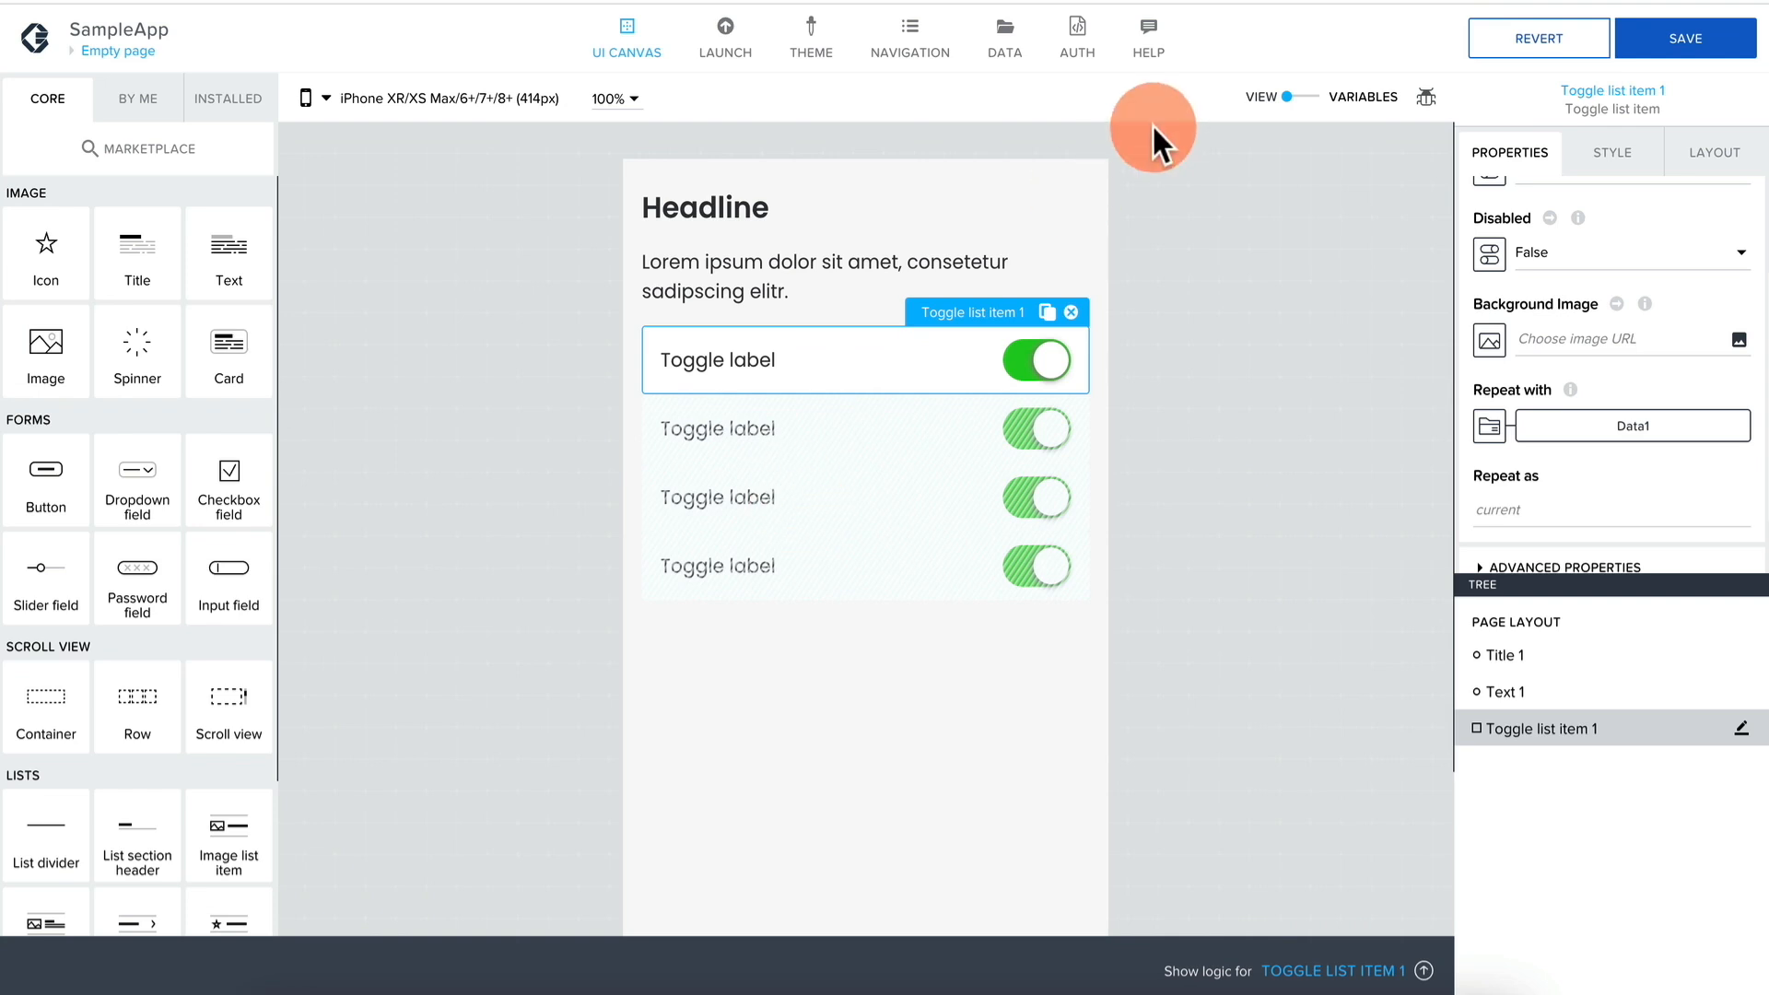
click(1687, 48)
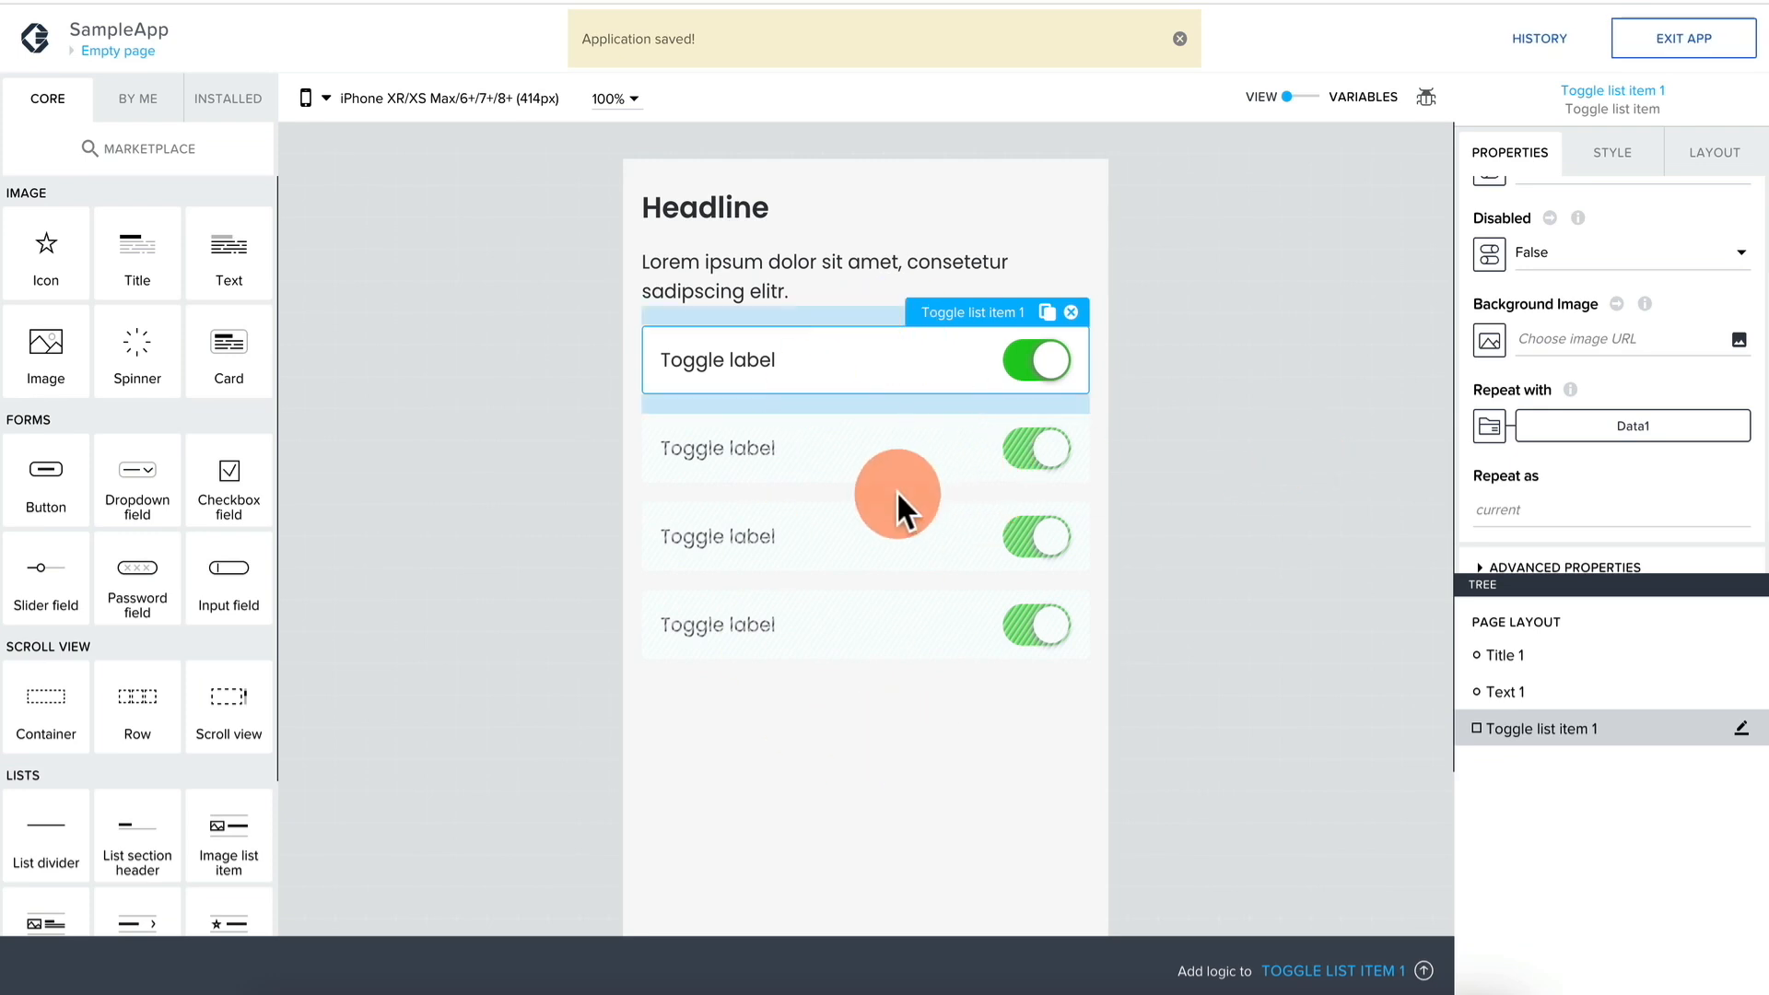
Examine the label and toggle that make up the toggle list item in the component style editor and return to the canvas.
scroll(1542, 360, down, 1)
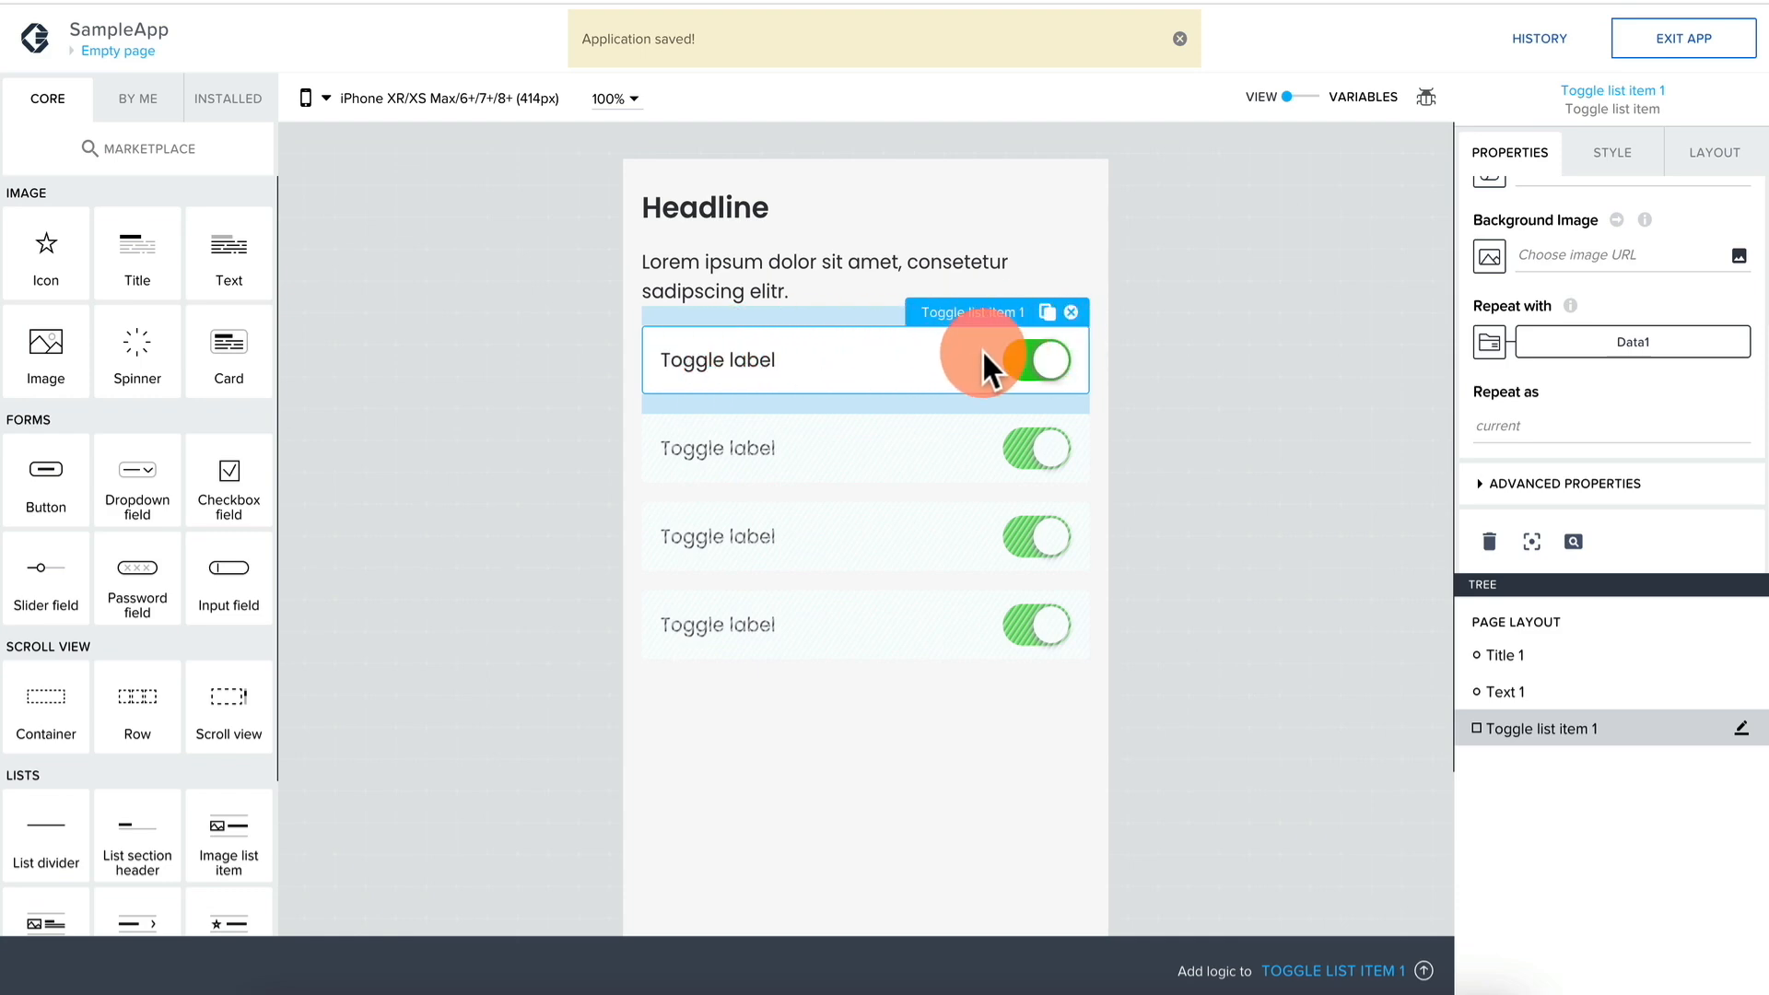
double_click(894, 354)
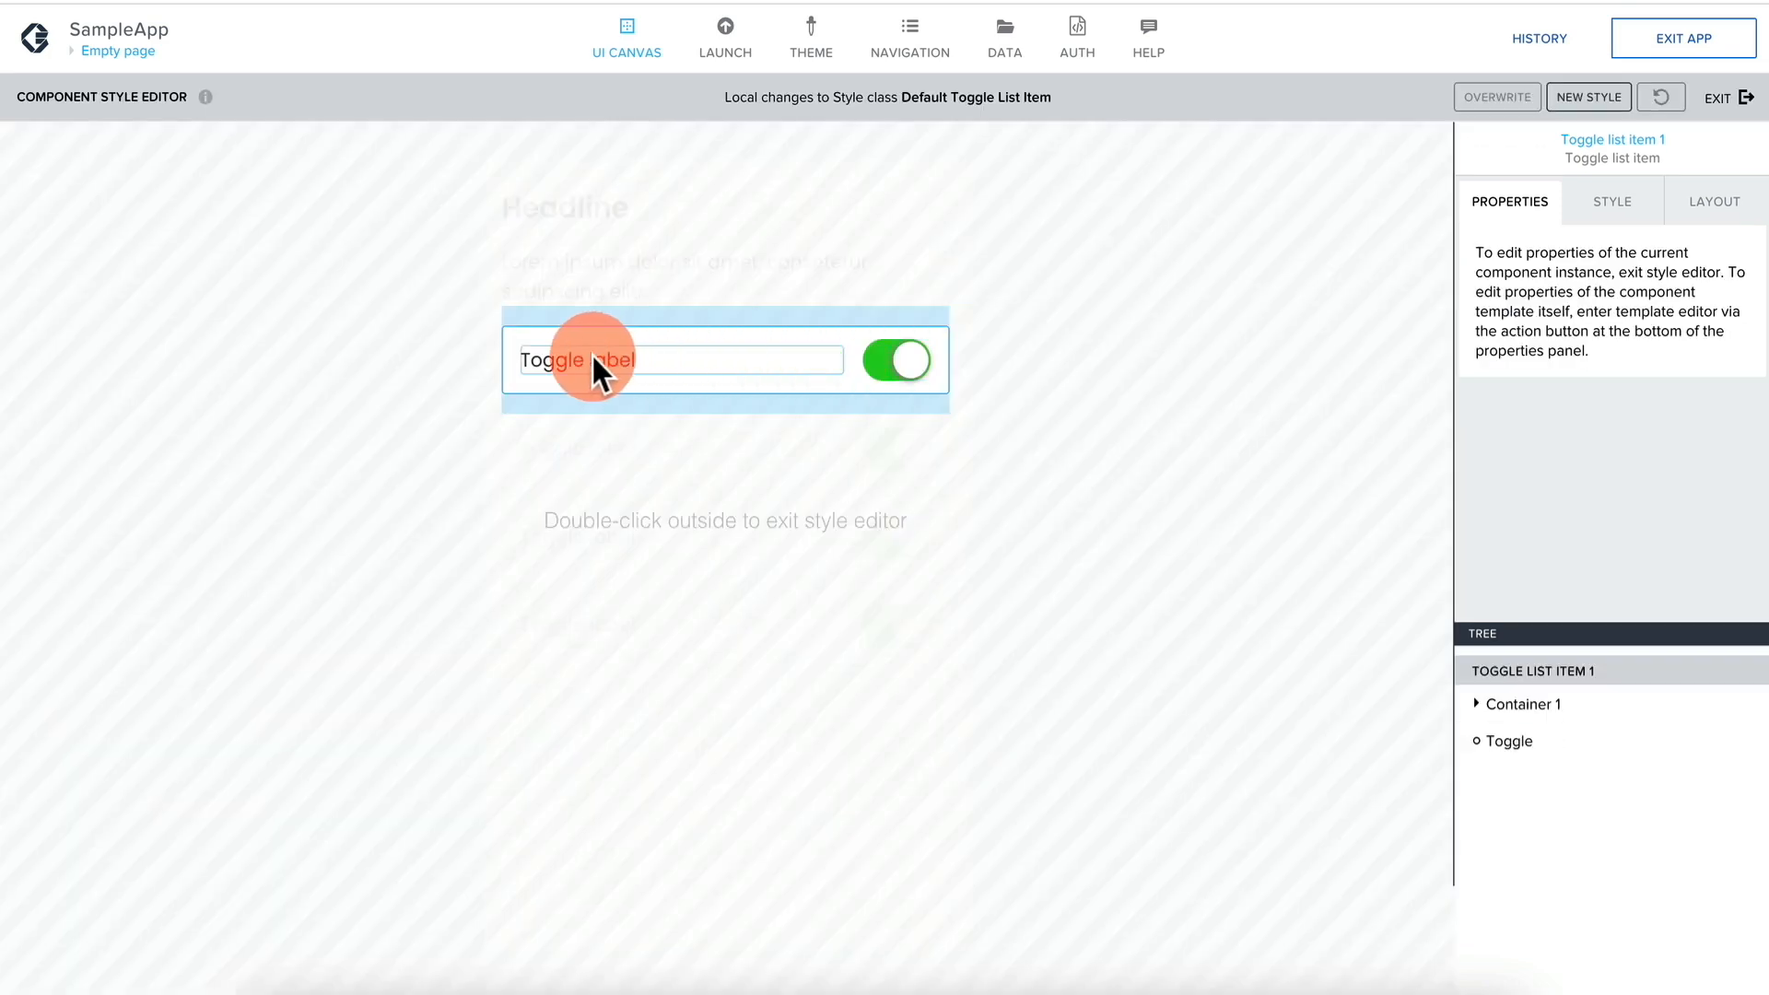
click(593, 352)
click(900, 354)
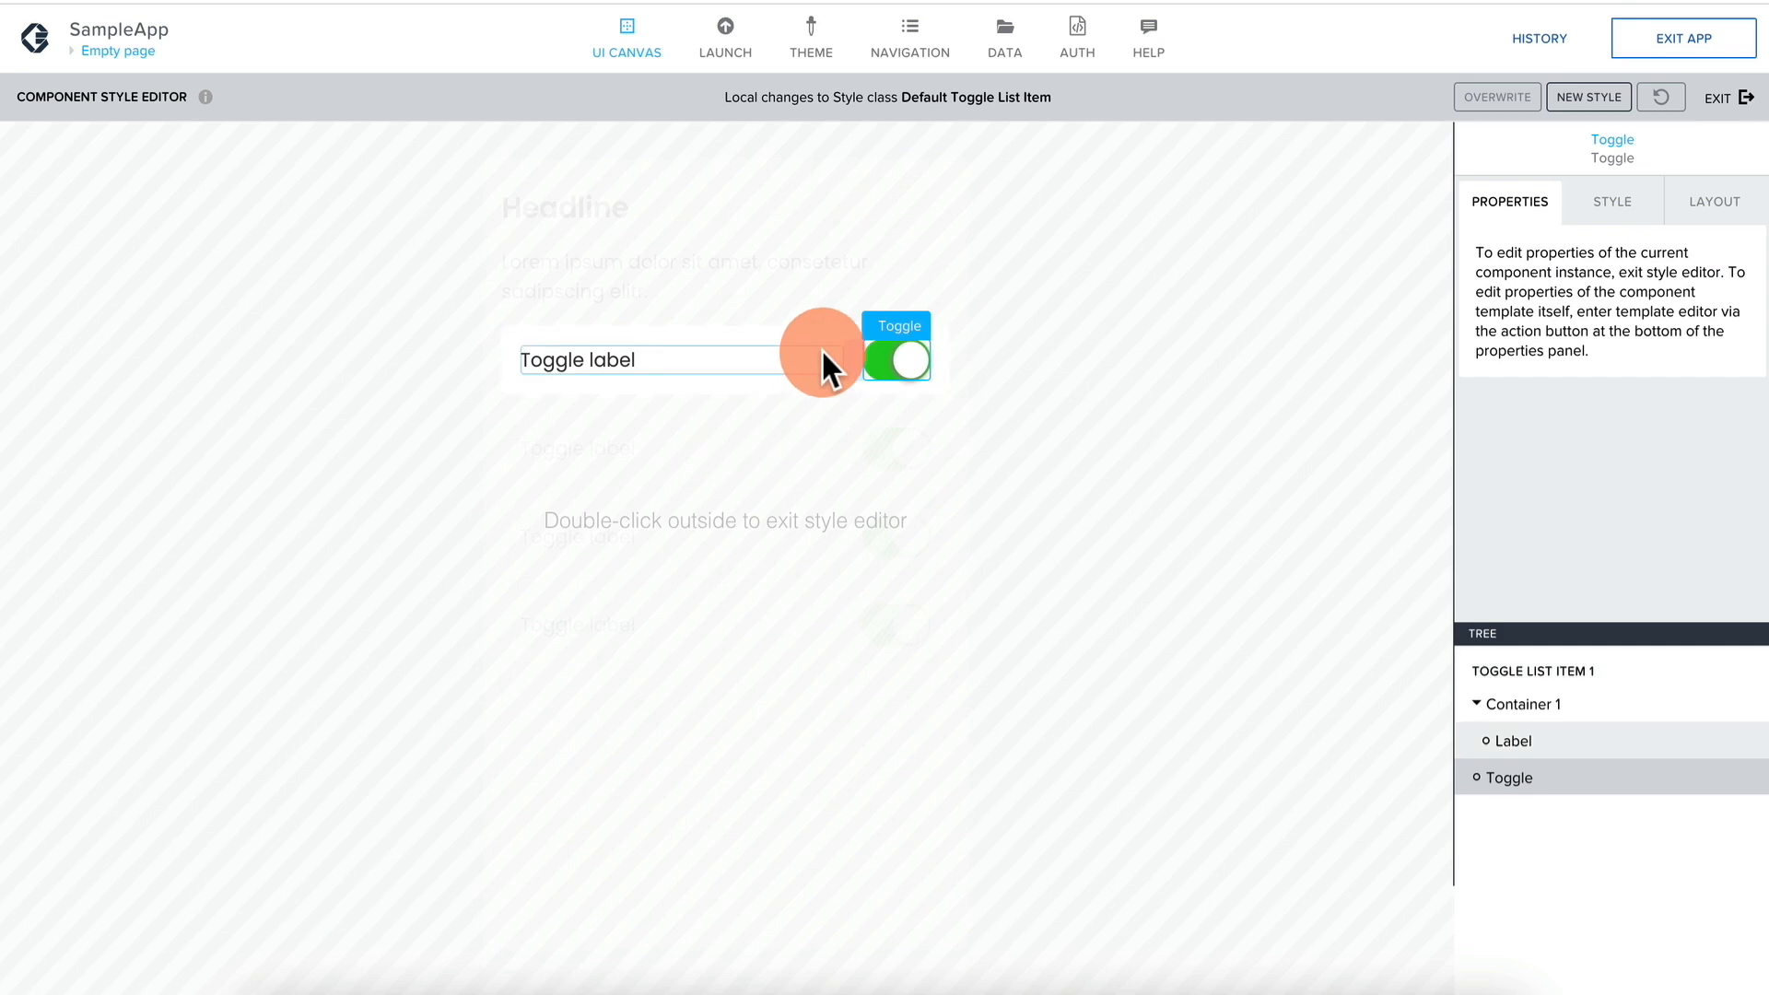
click(622, 356)
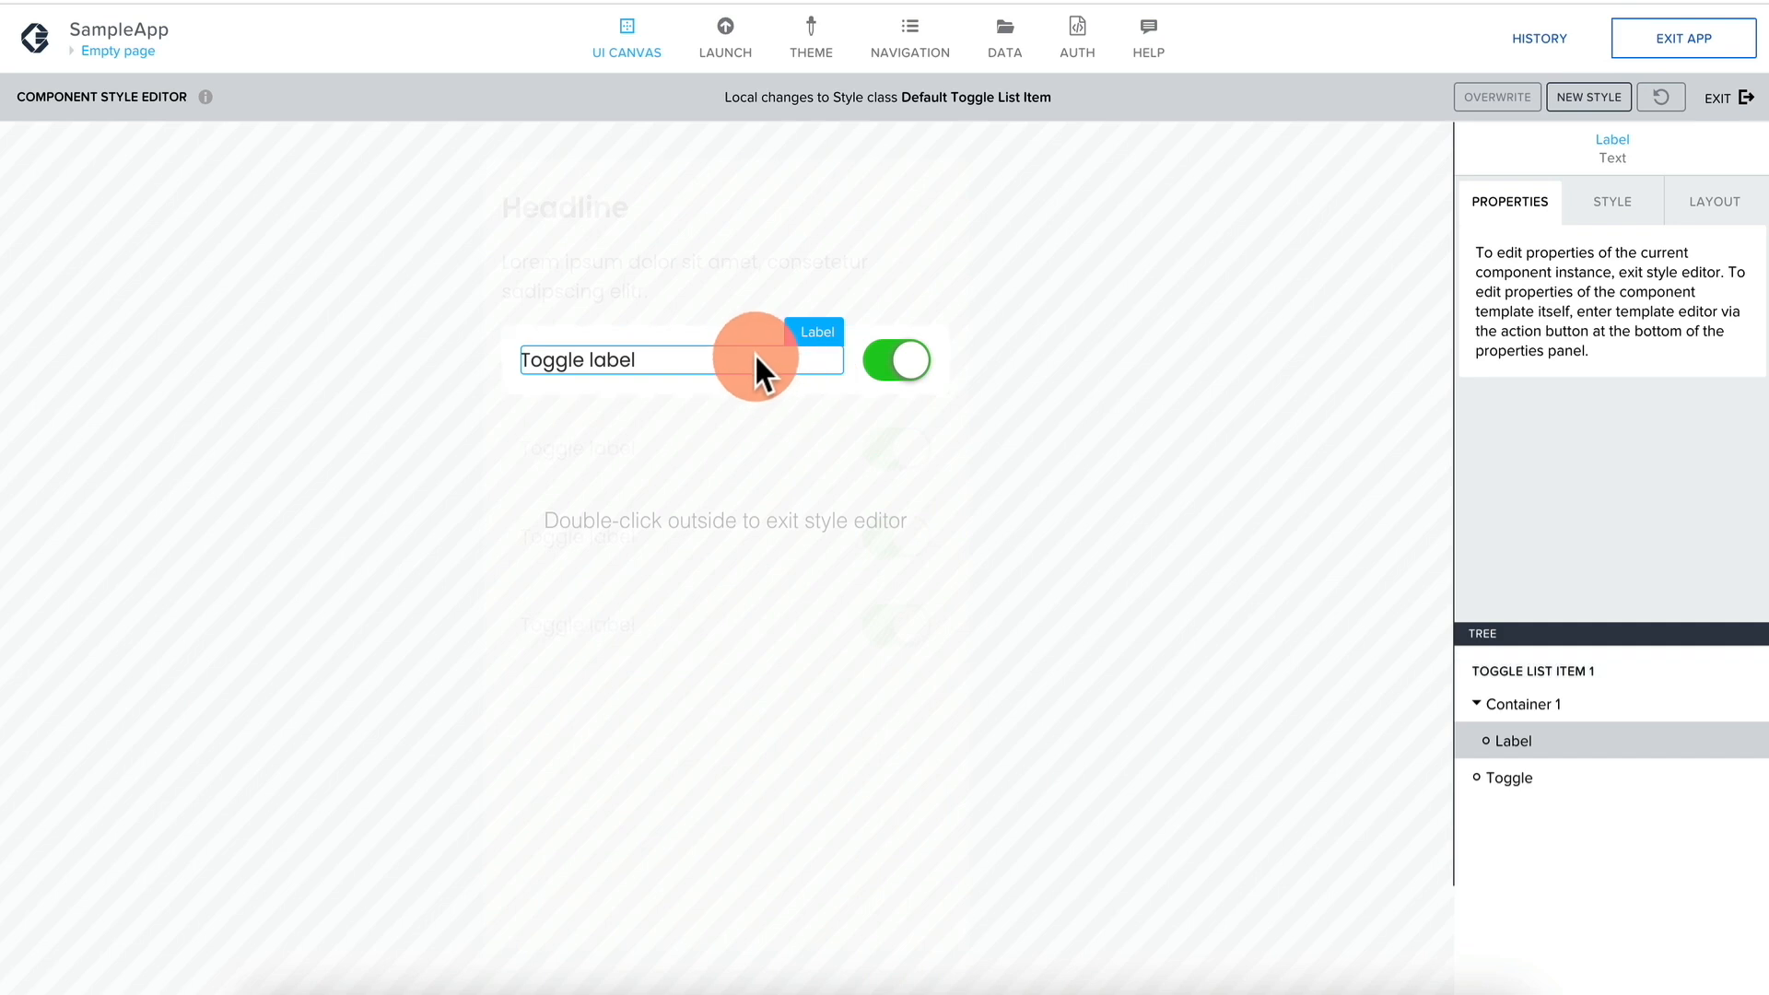
click(1744, 98)
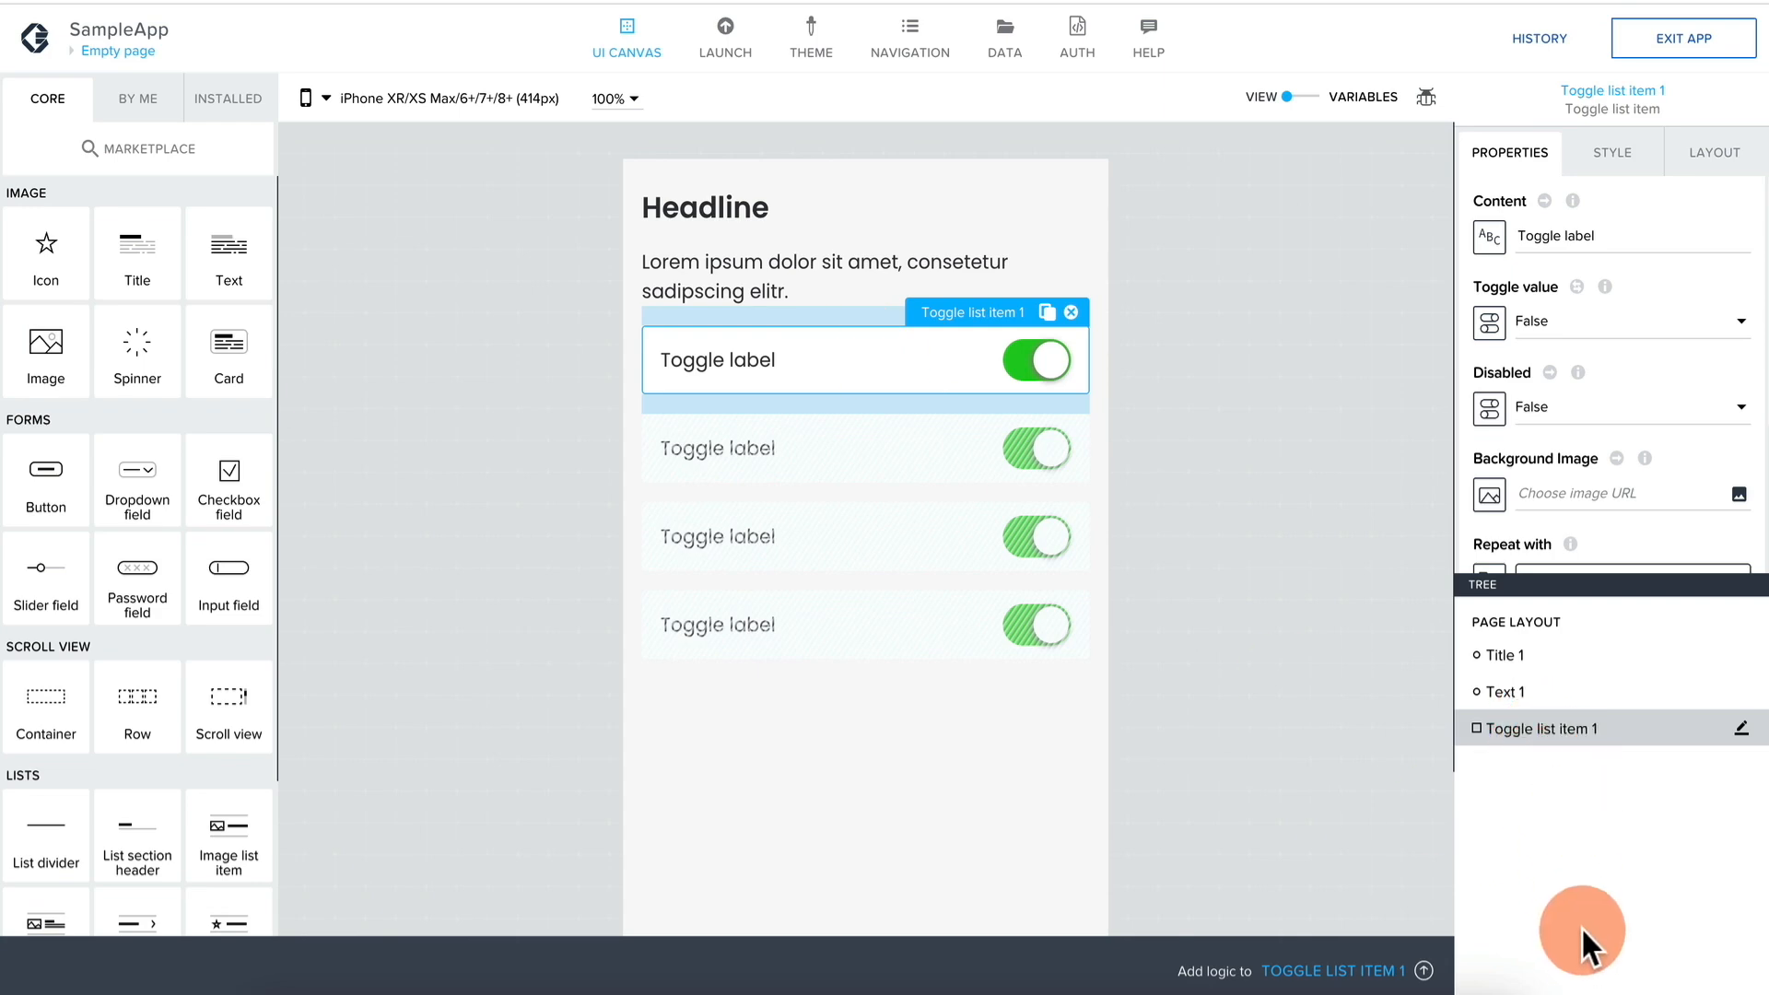
double_click(875, 365)
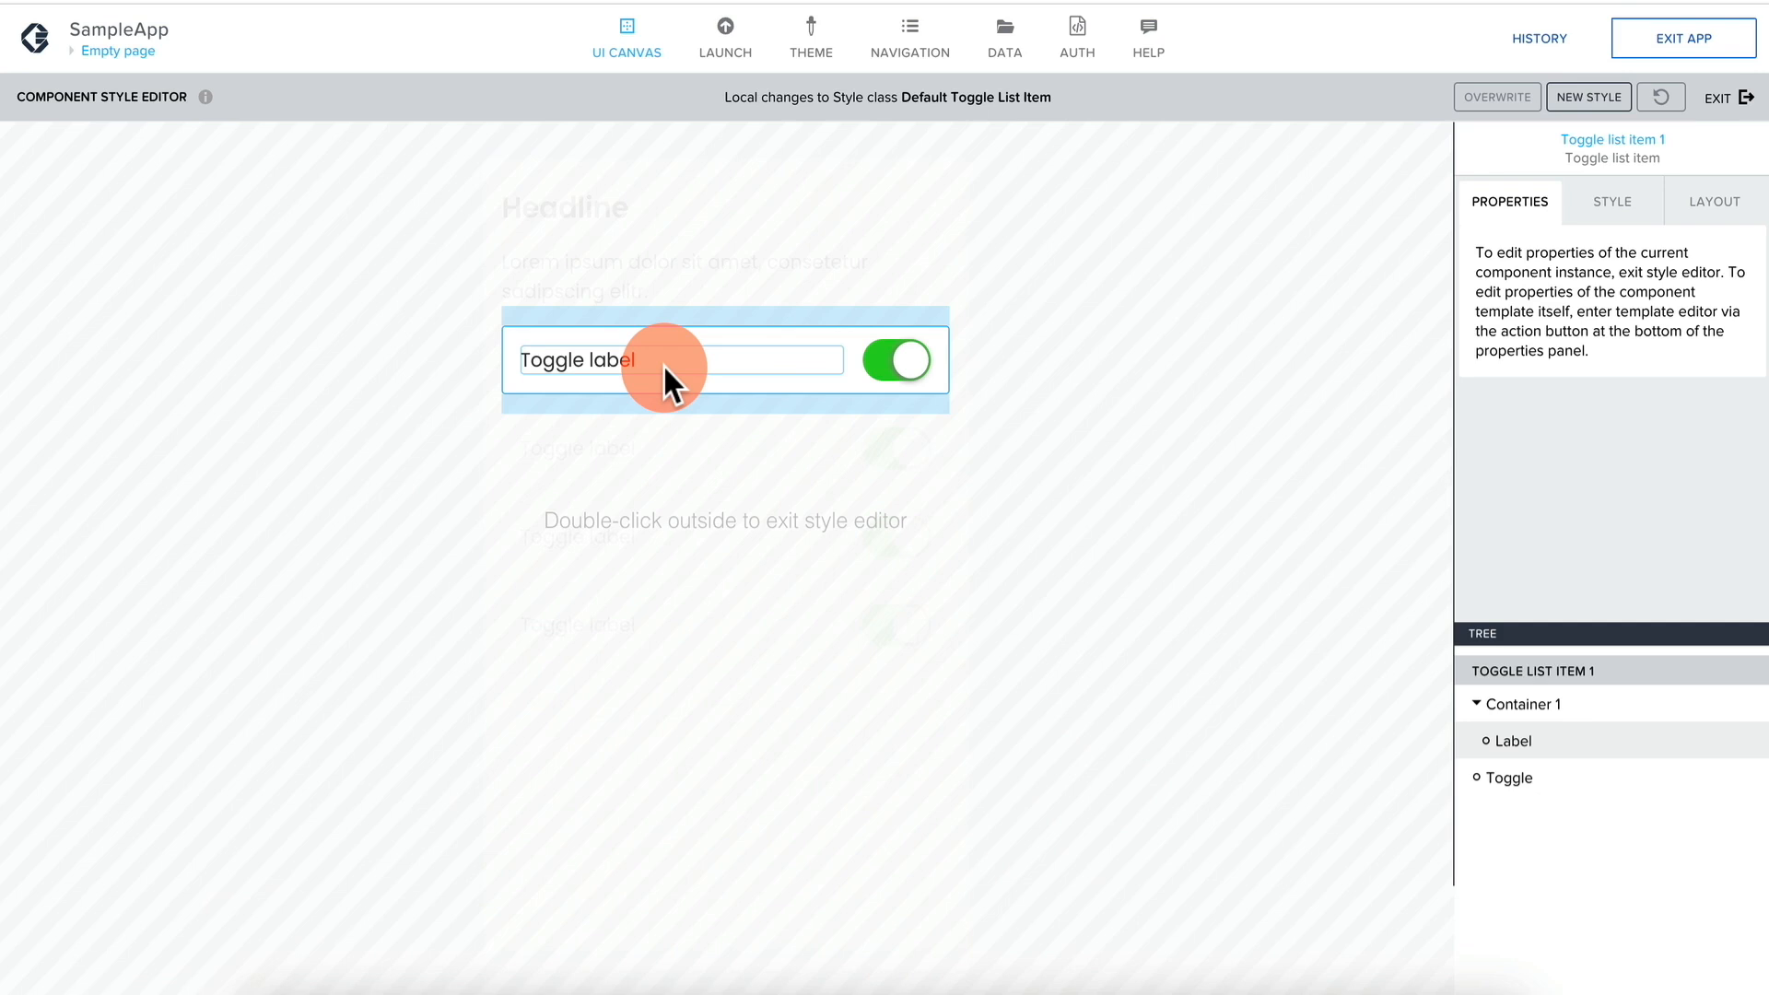
click(1732, 115)
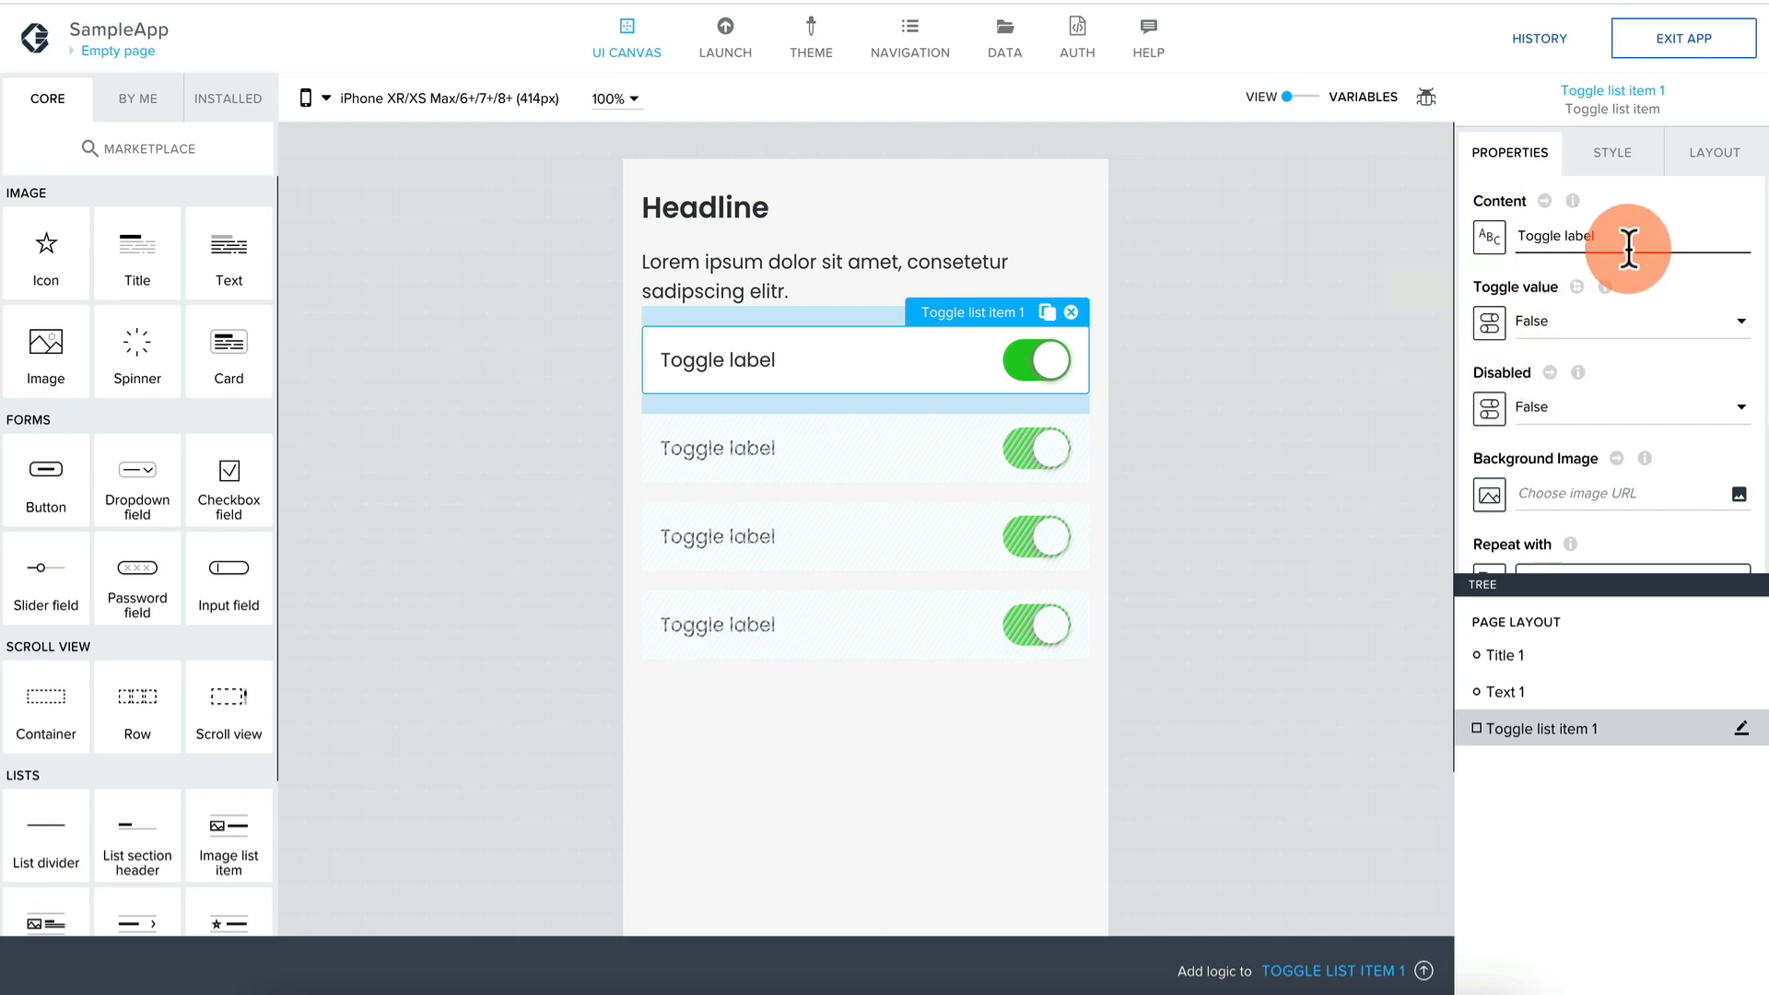
Bind the toggle list item's Content to the name property of the current repeated data item and save the application.
click(1493, 241)
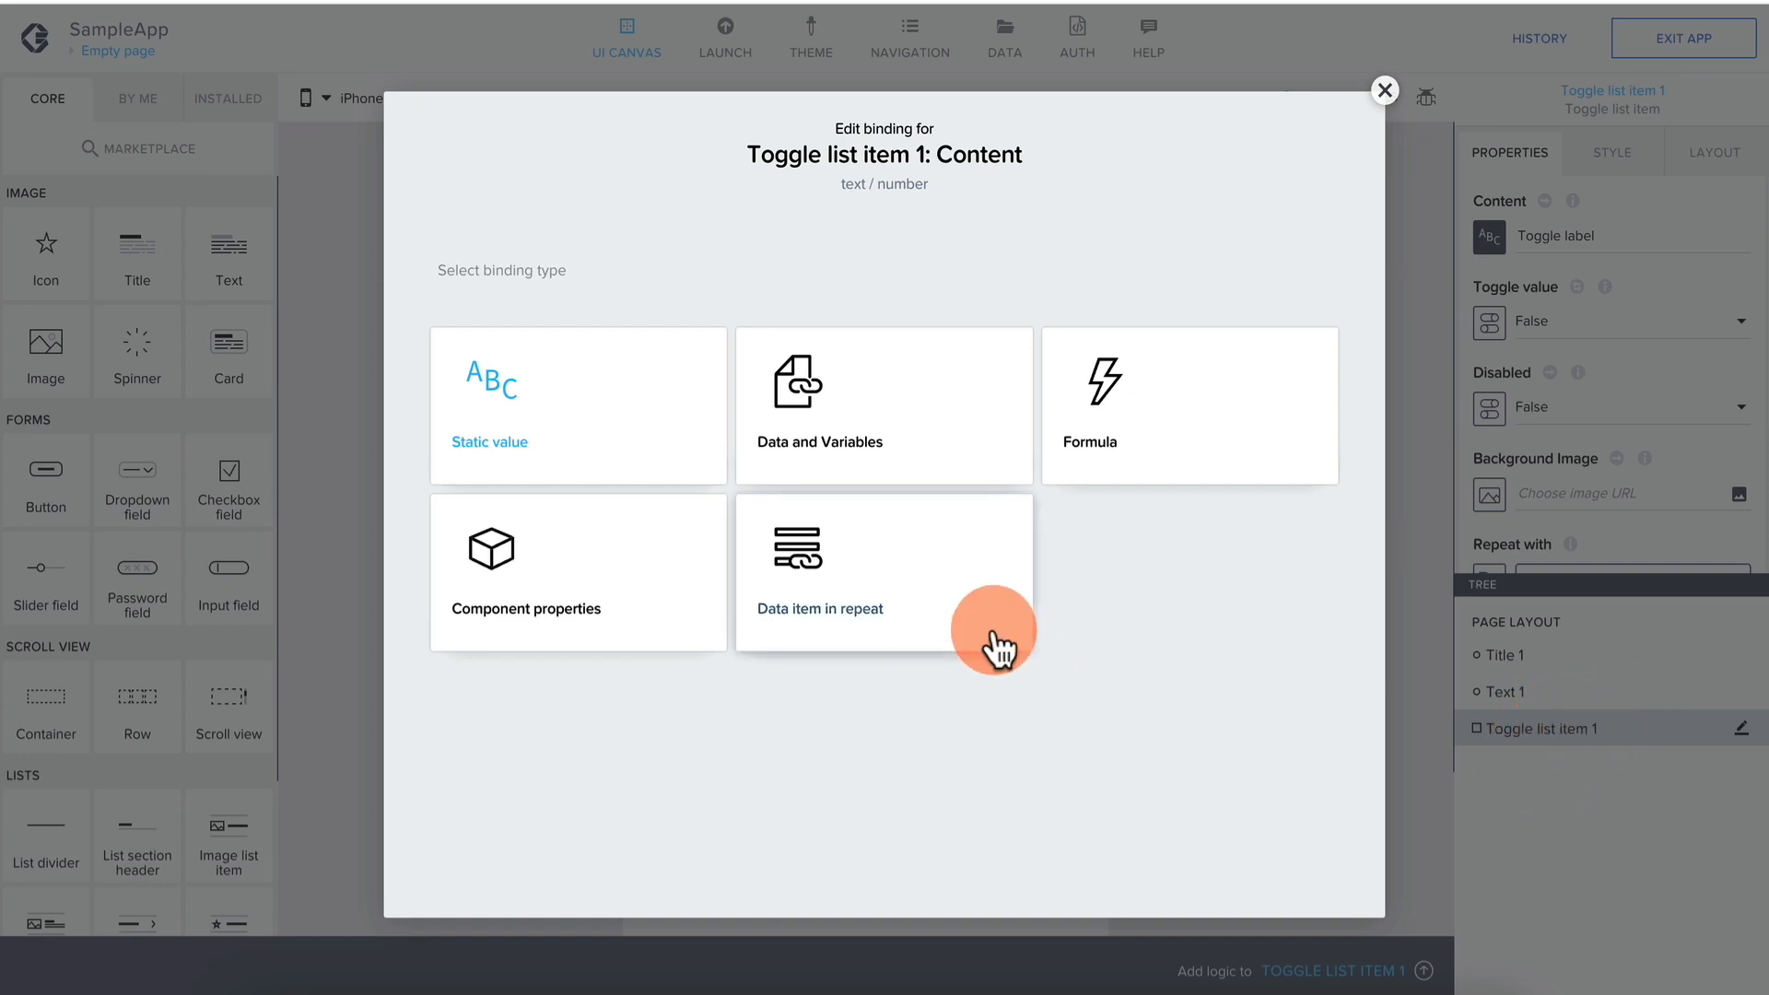
click(884, 590)
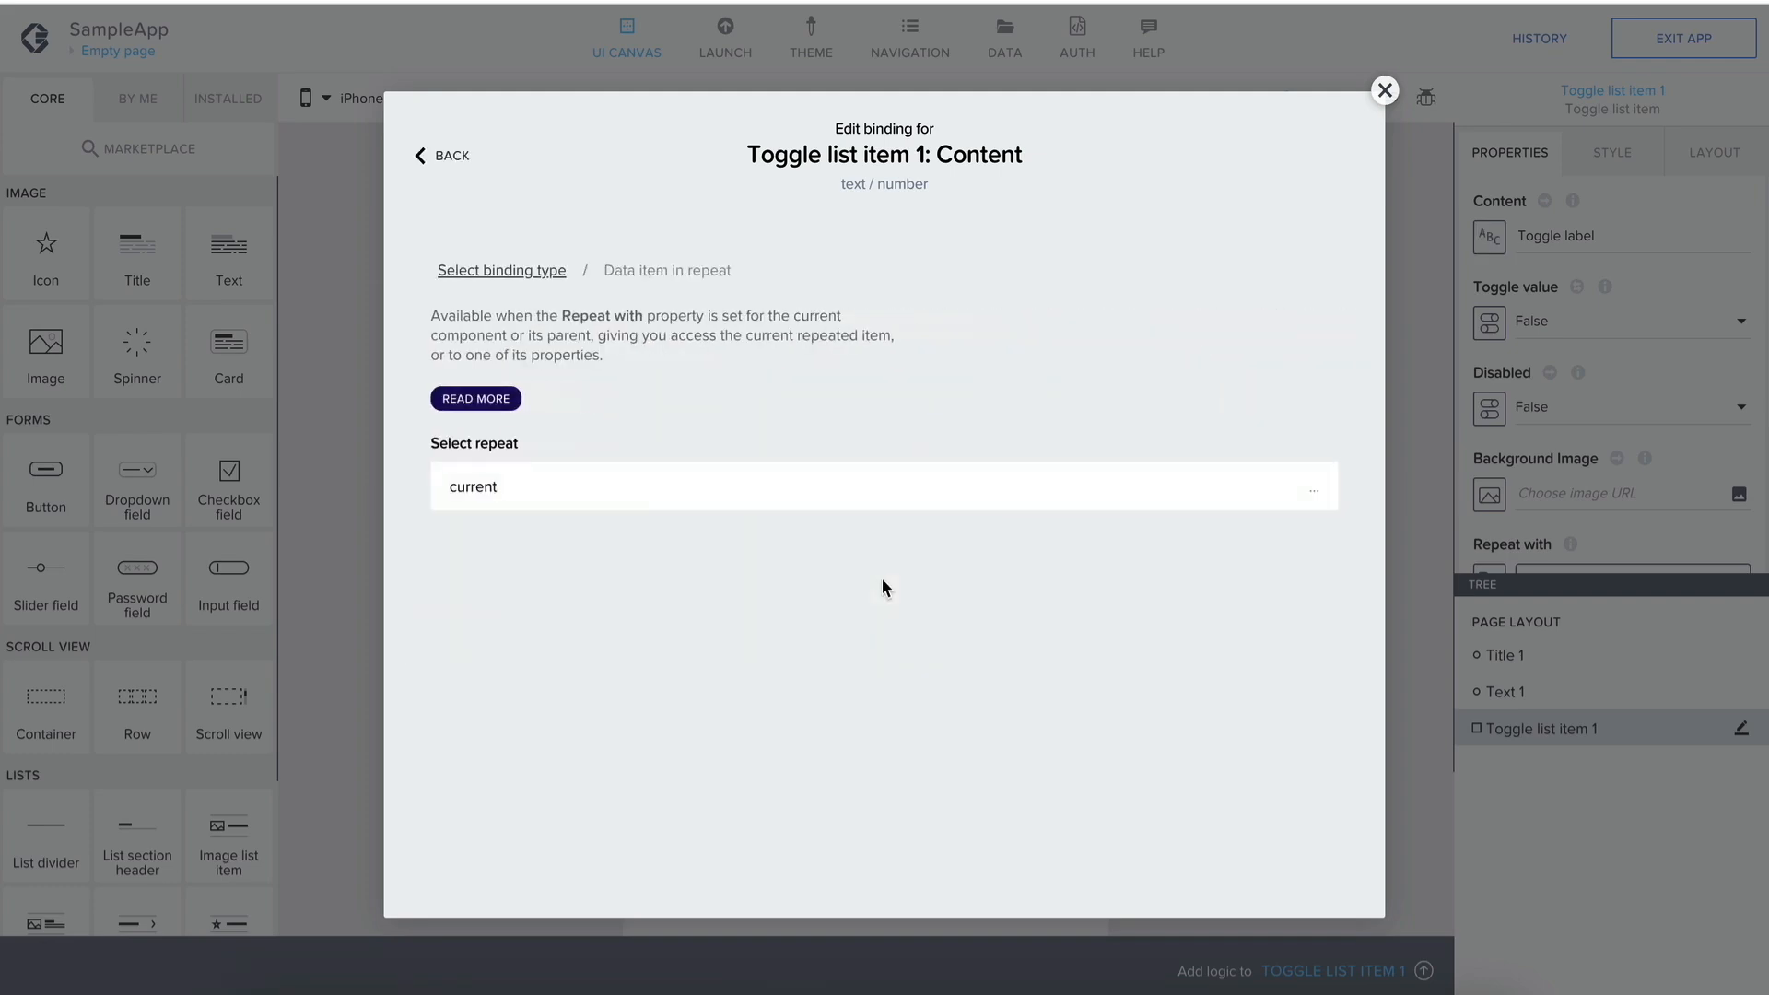
click(762, 489)
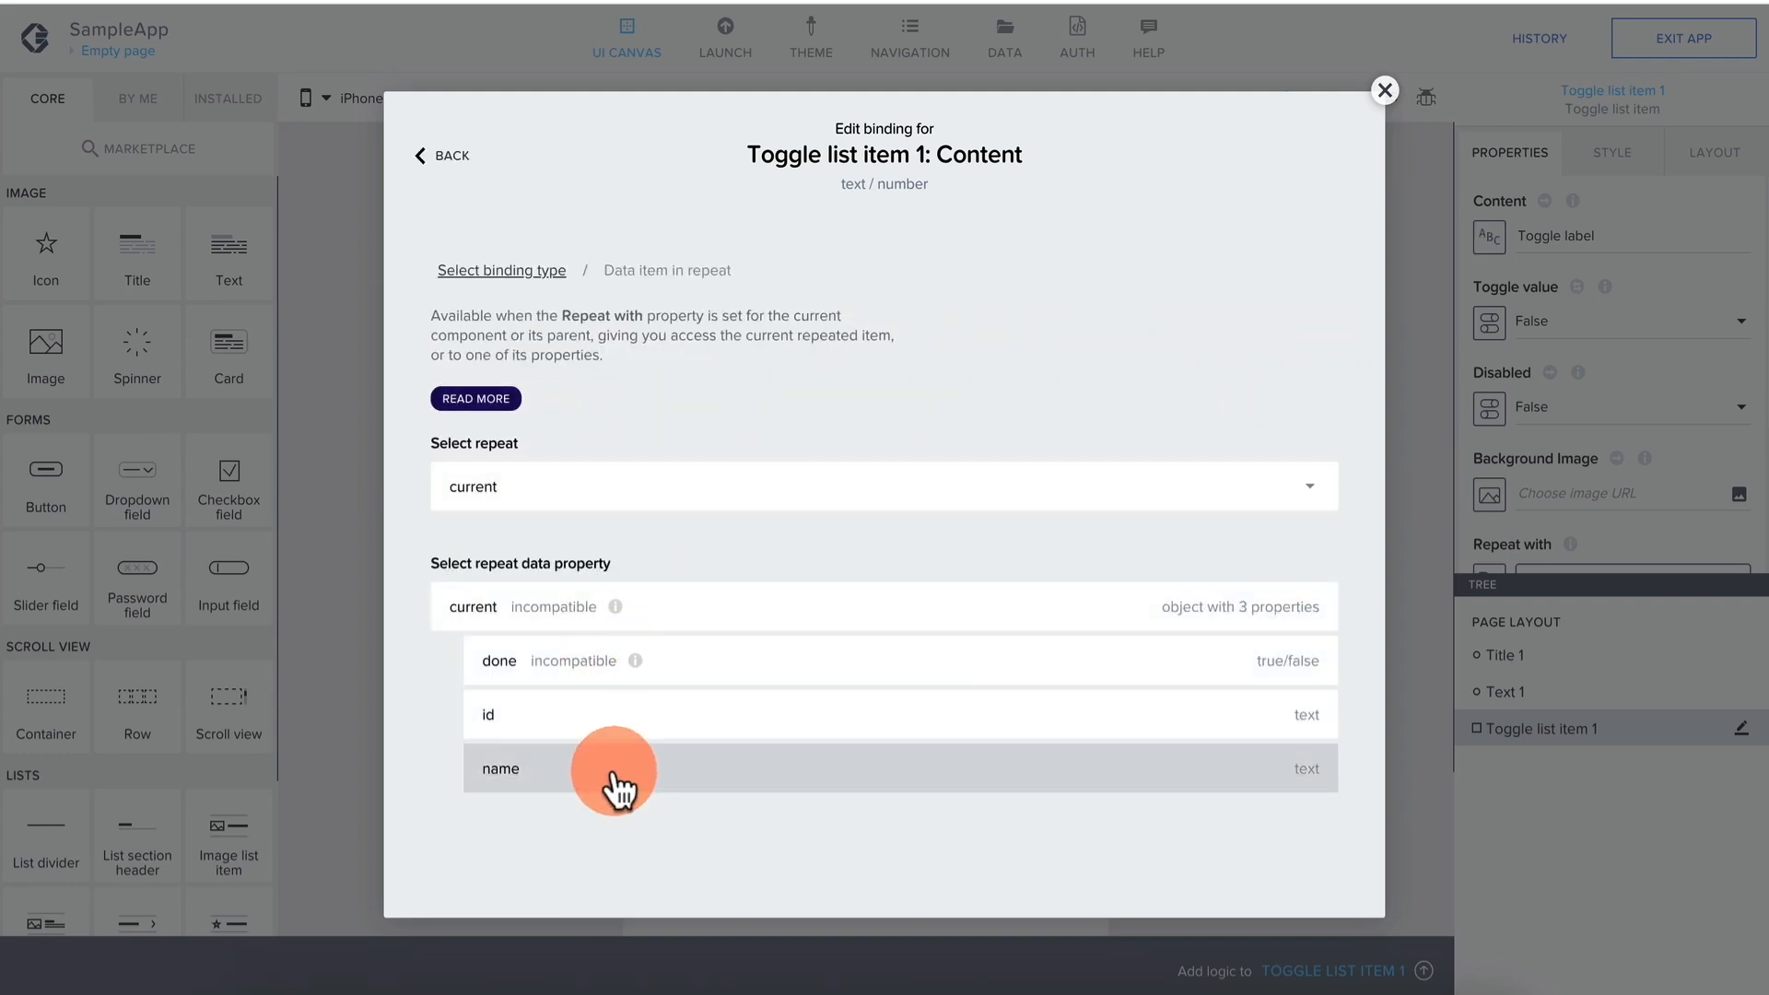
click(615, 788)
click(1300, 817)
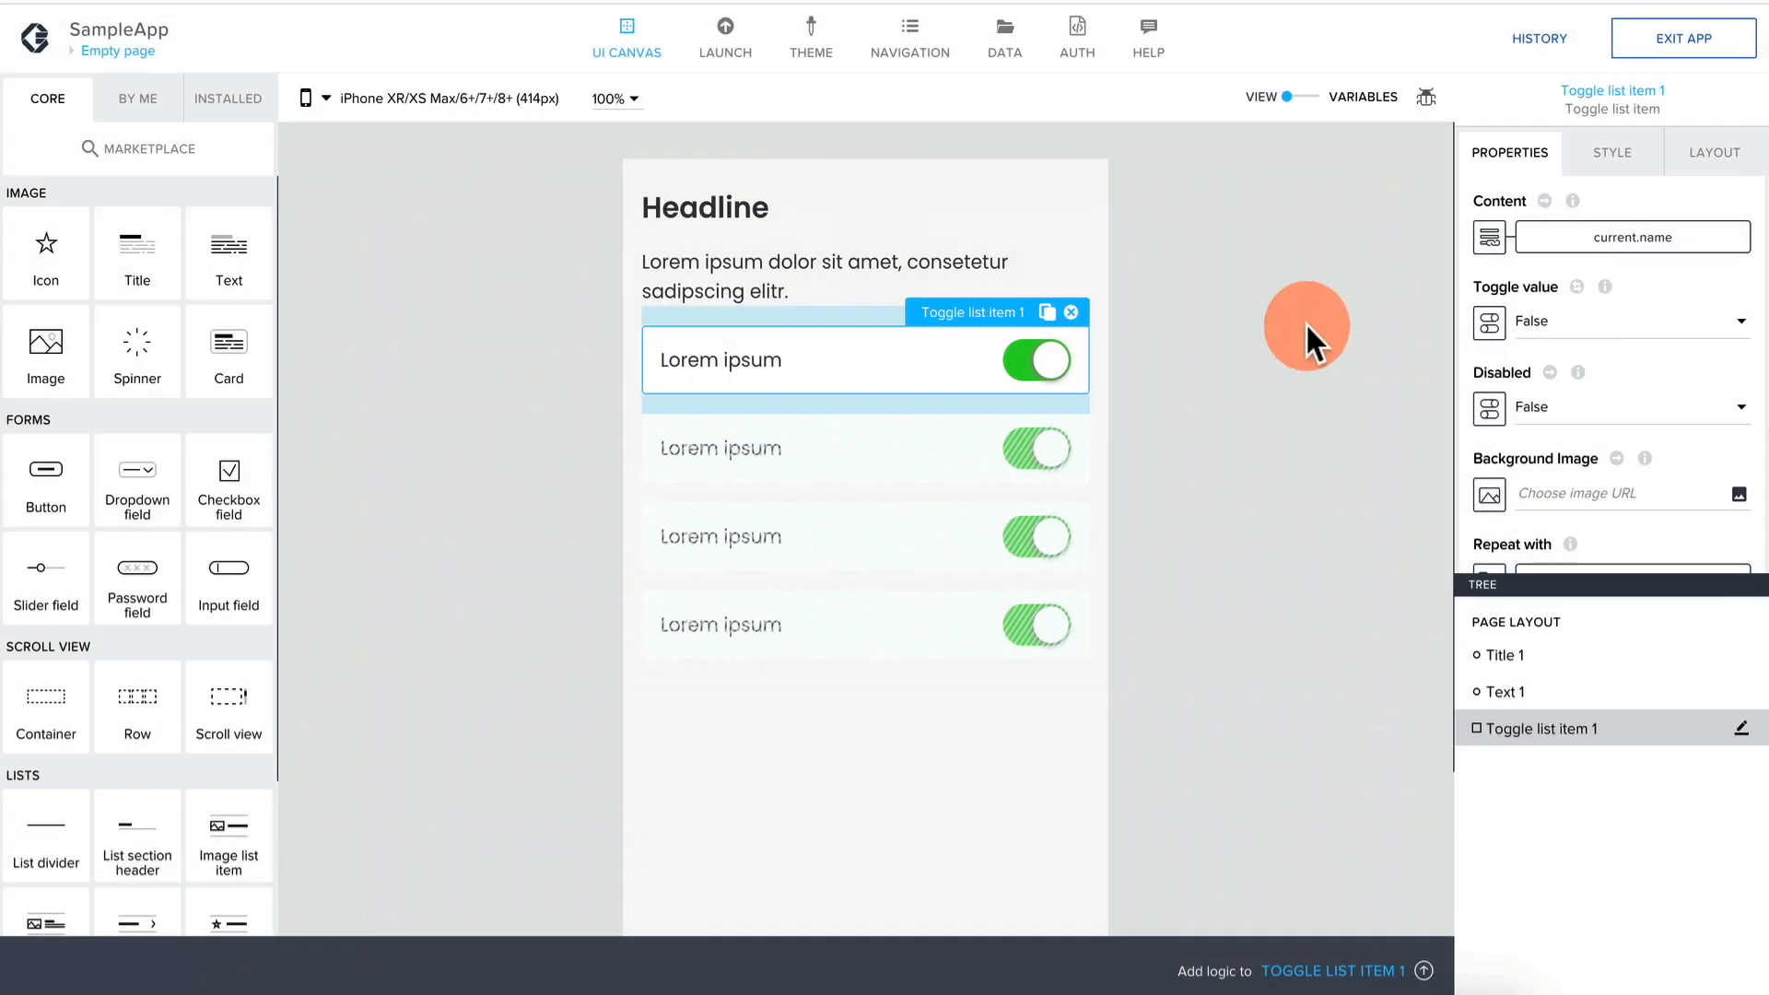
click(1693, 39)
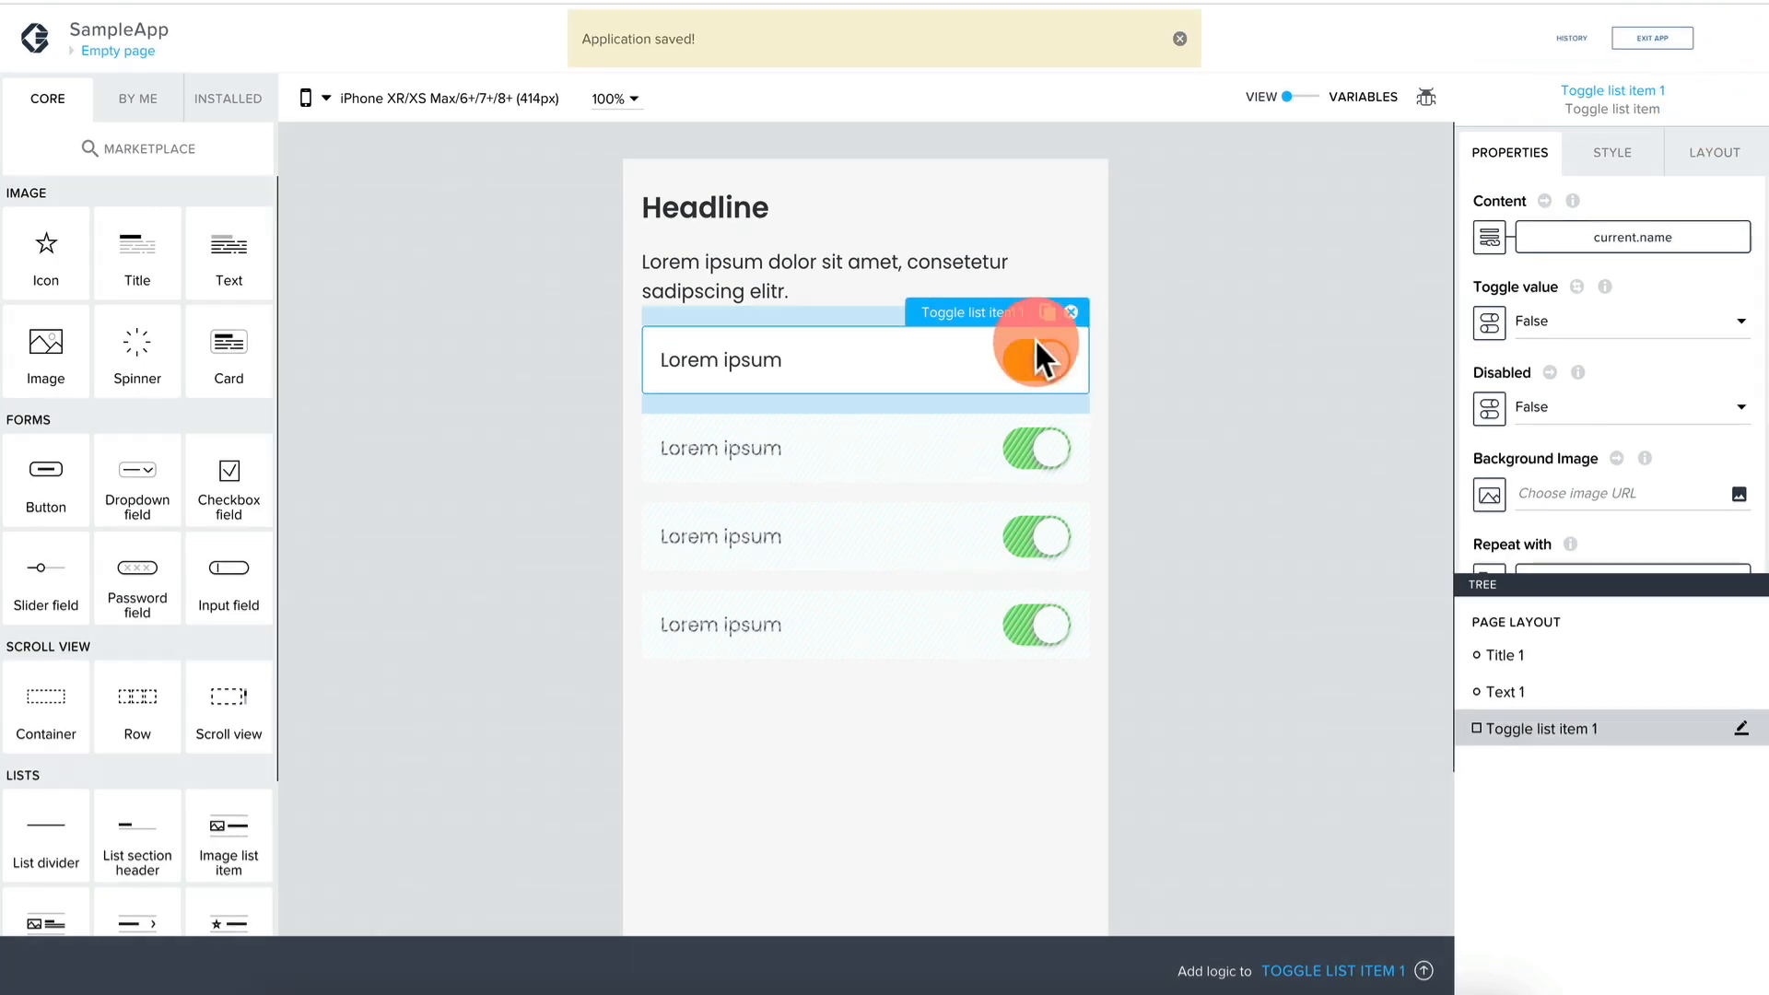
Bind the toggle list item's Disabled setting to the done property of the current repeated data item.
click(1490, 408)
click(892, 580)
click(959, 501)
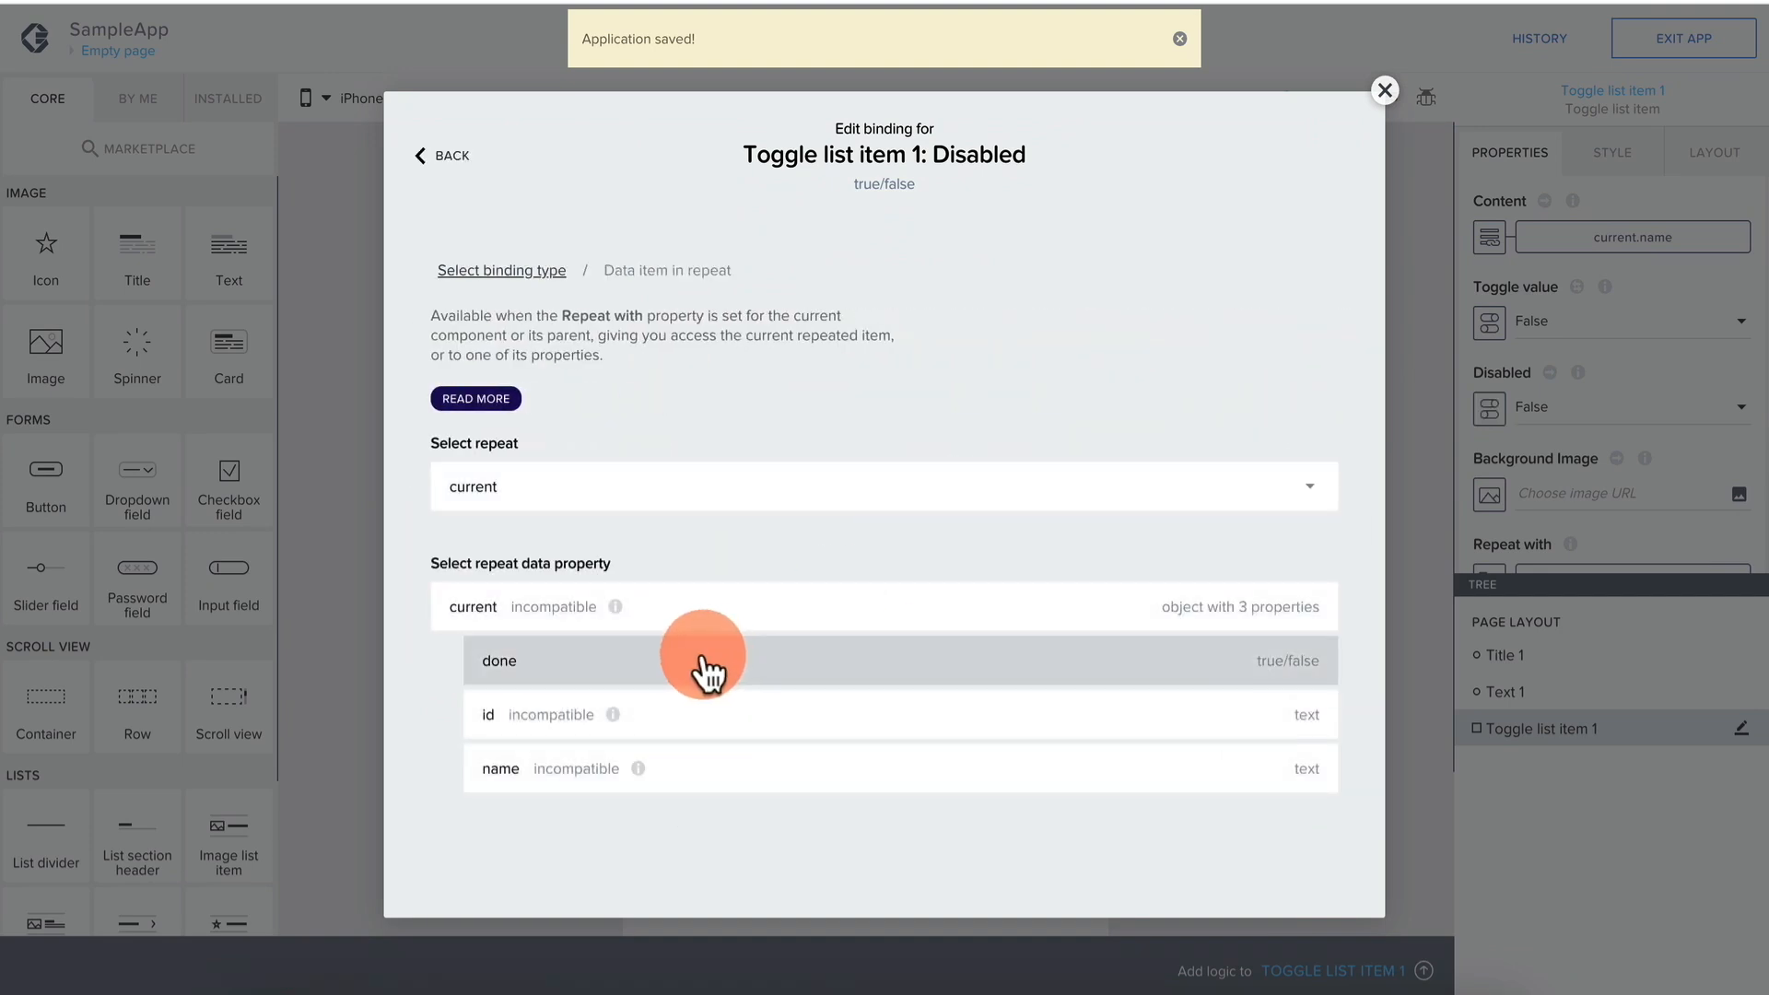
click(691, 663)
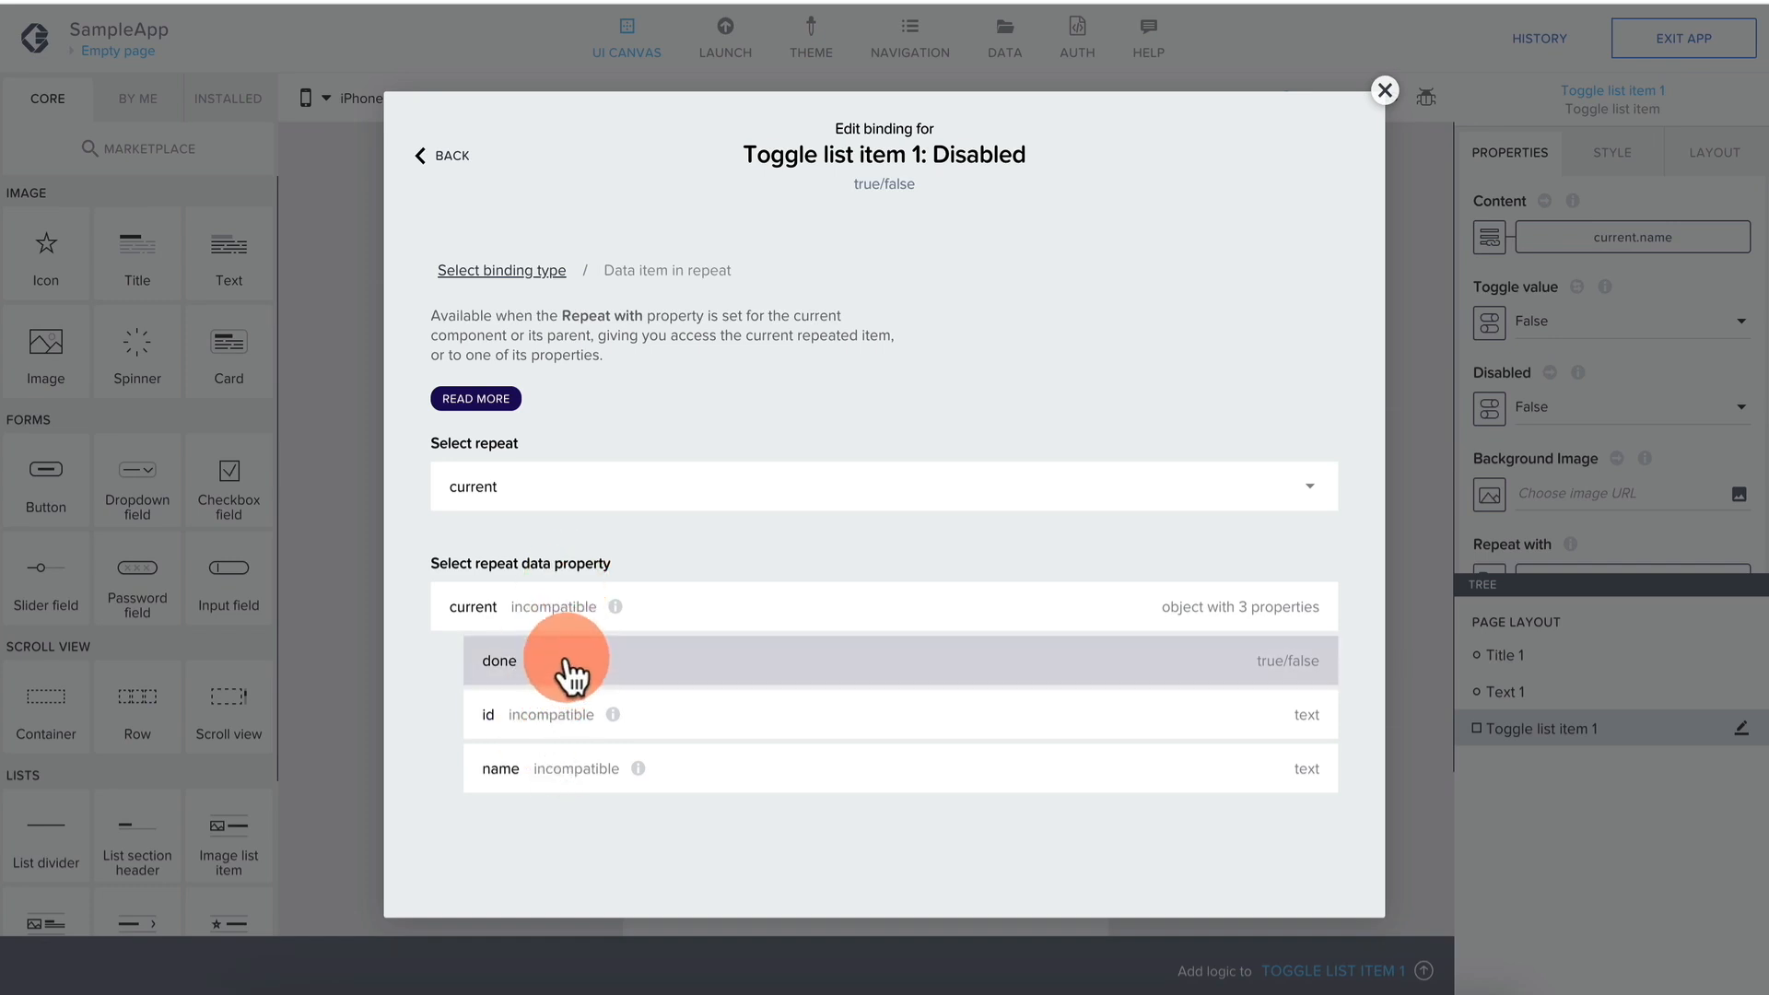
click(552, 678)
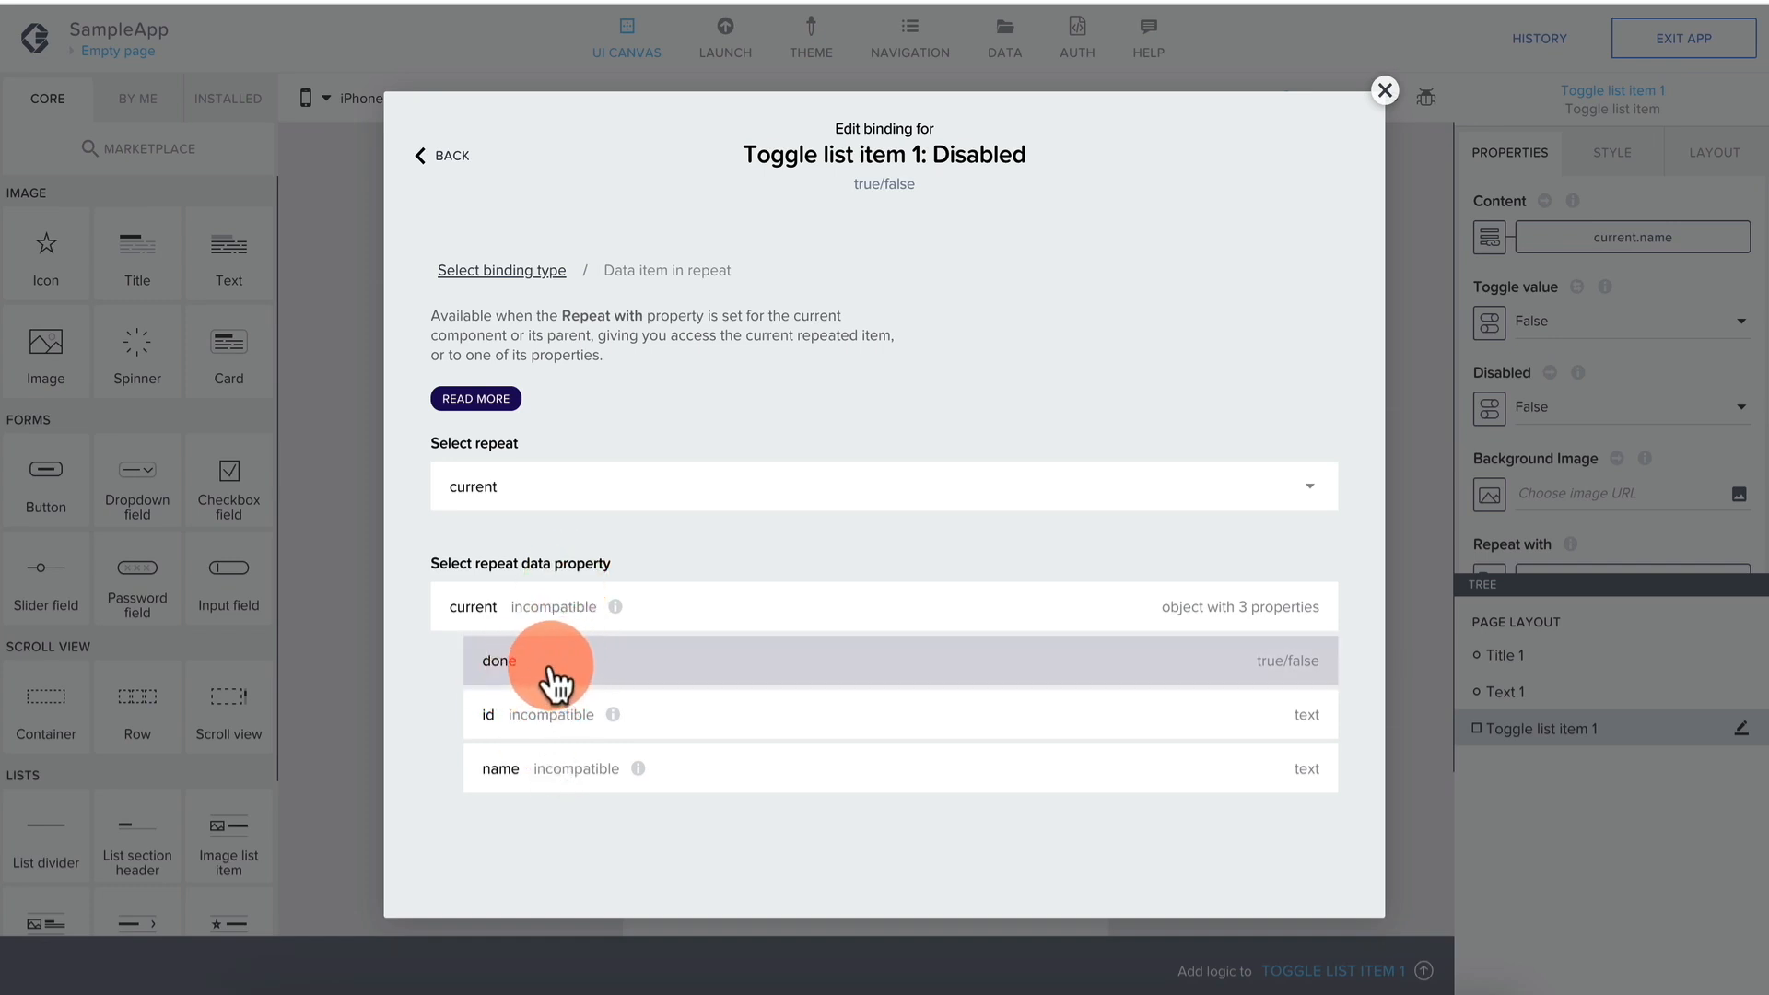
click(1299, 819)
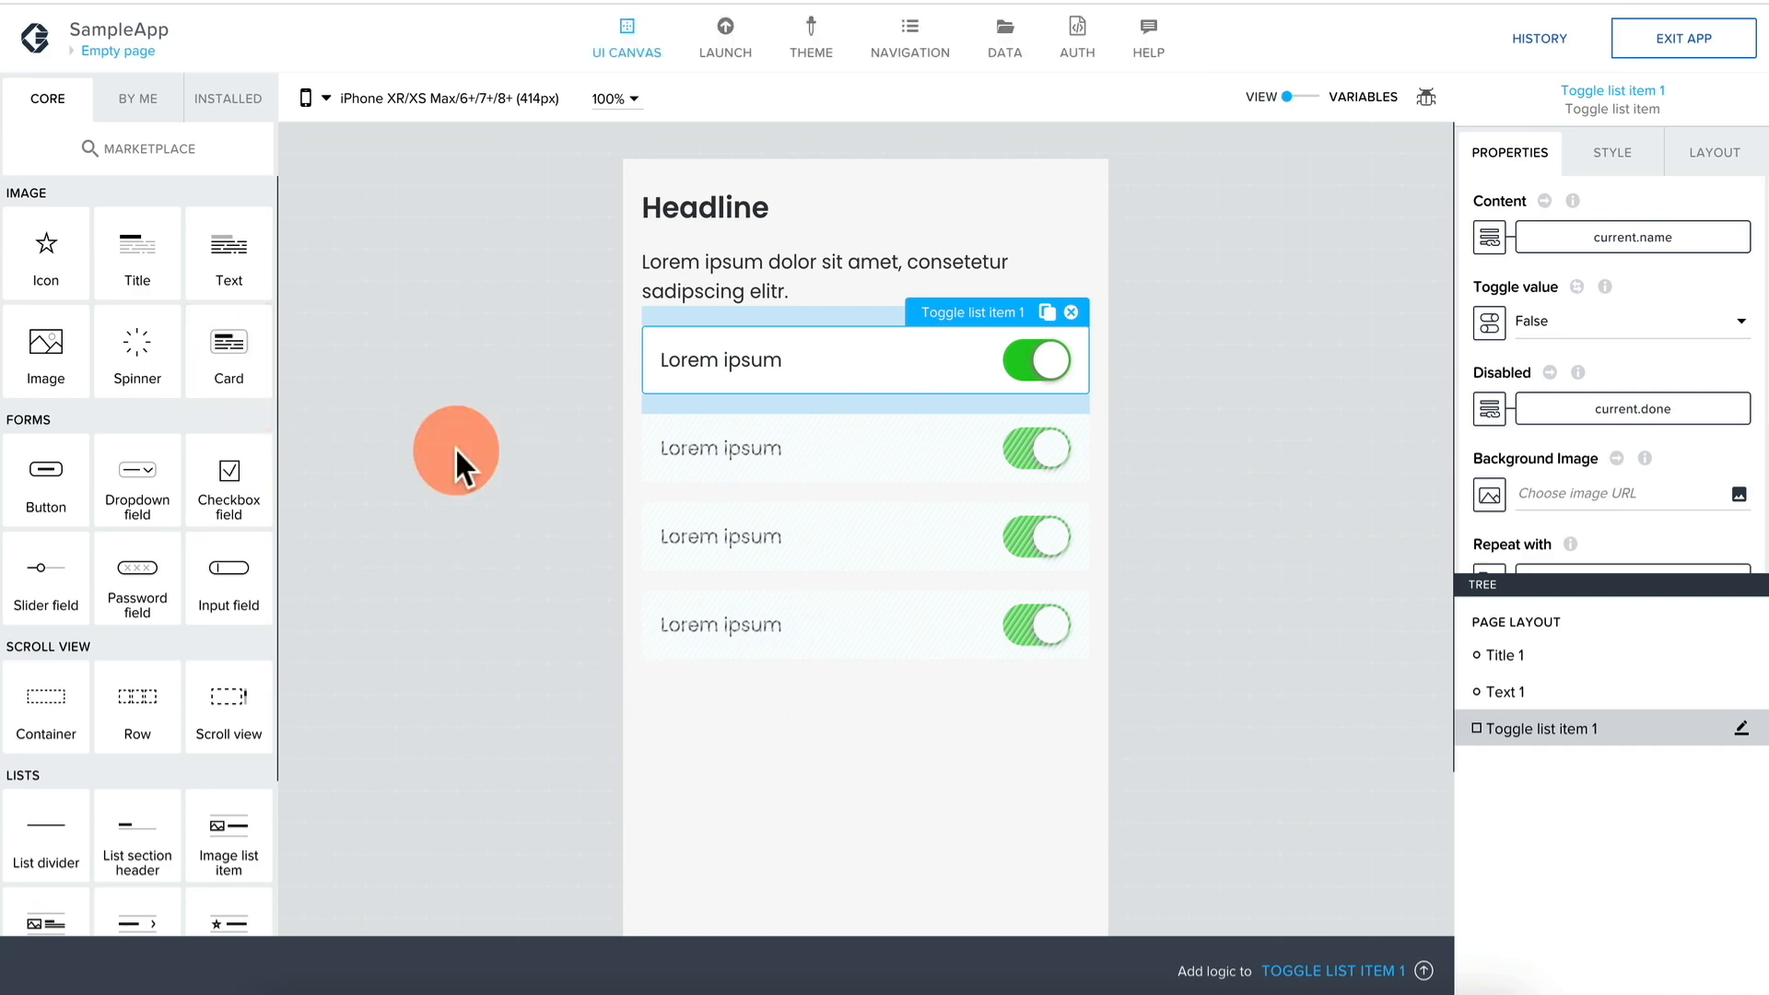
scroll(150, 414, down, 2)
scroll(142, 348, up, 2)
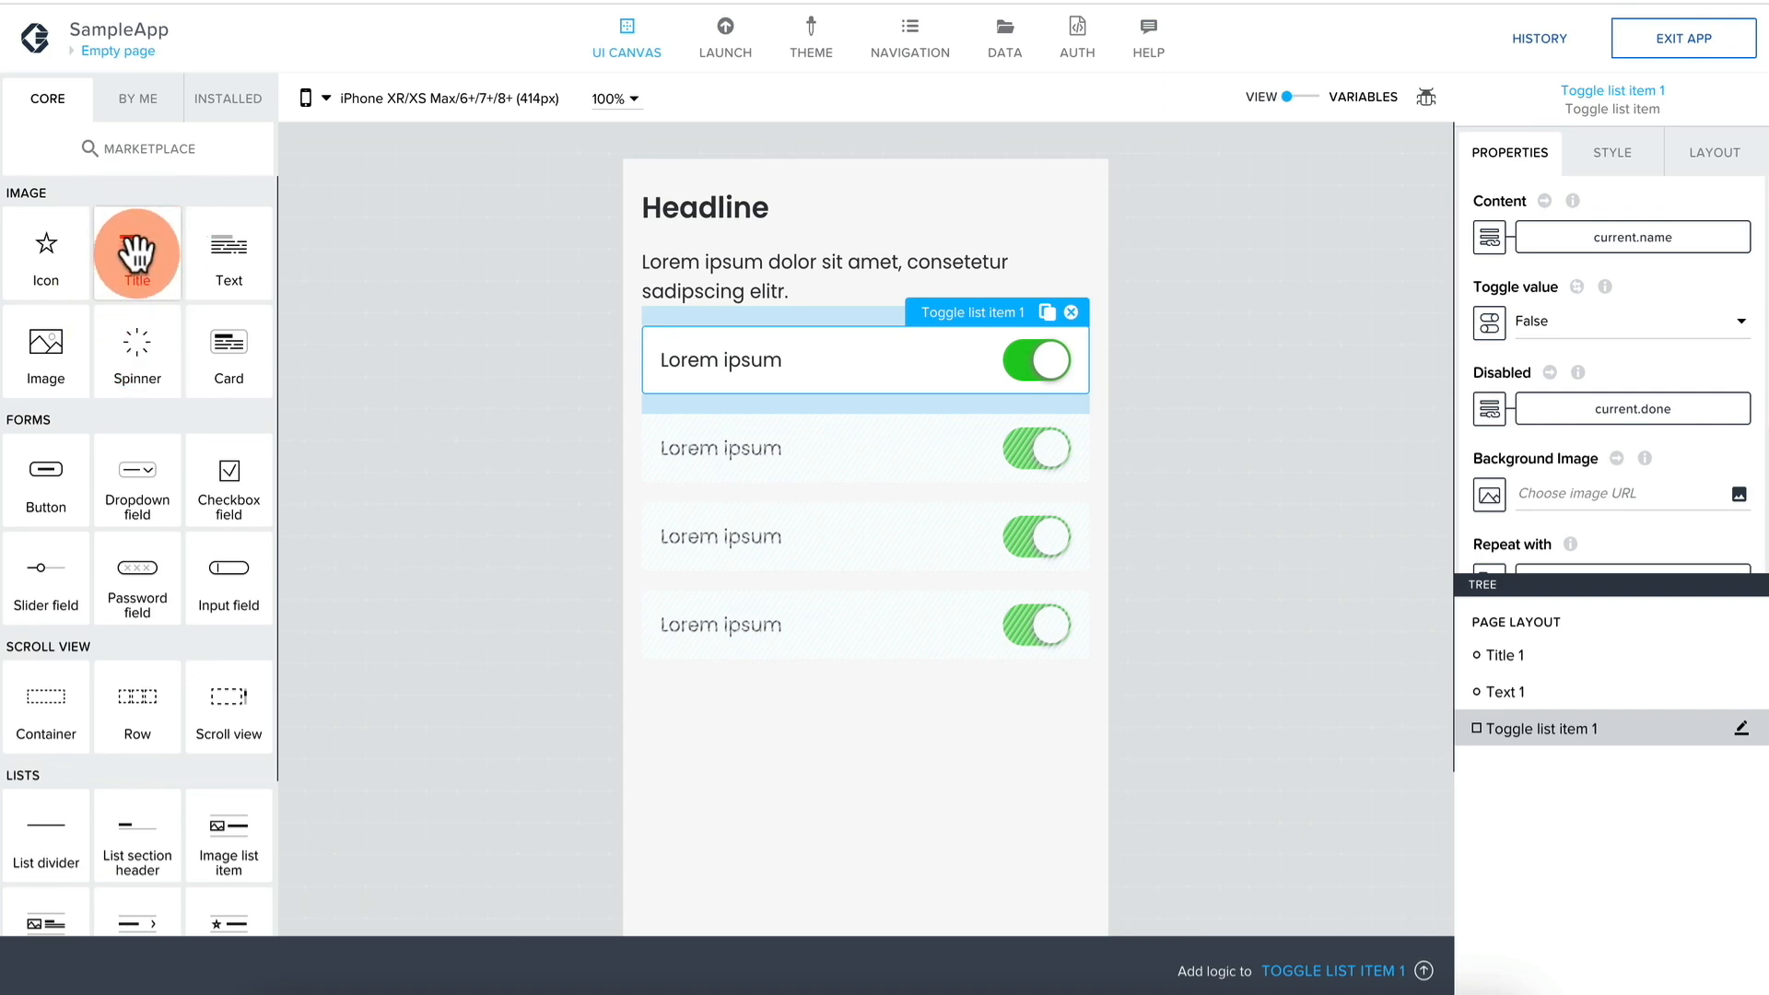
scroll(130, 488, down, 2)
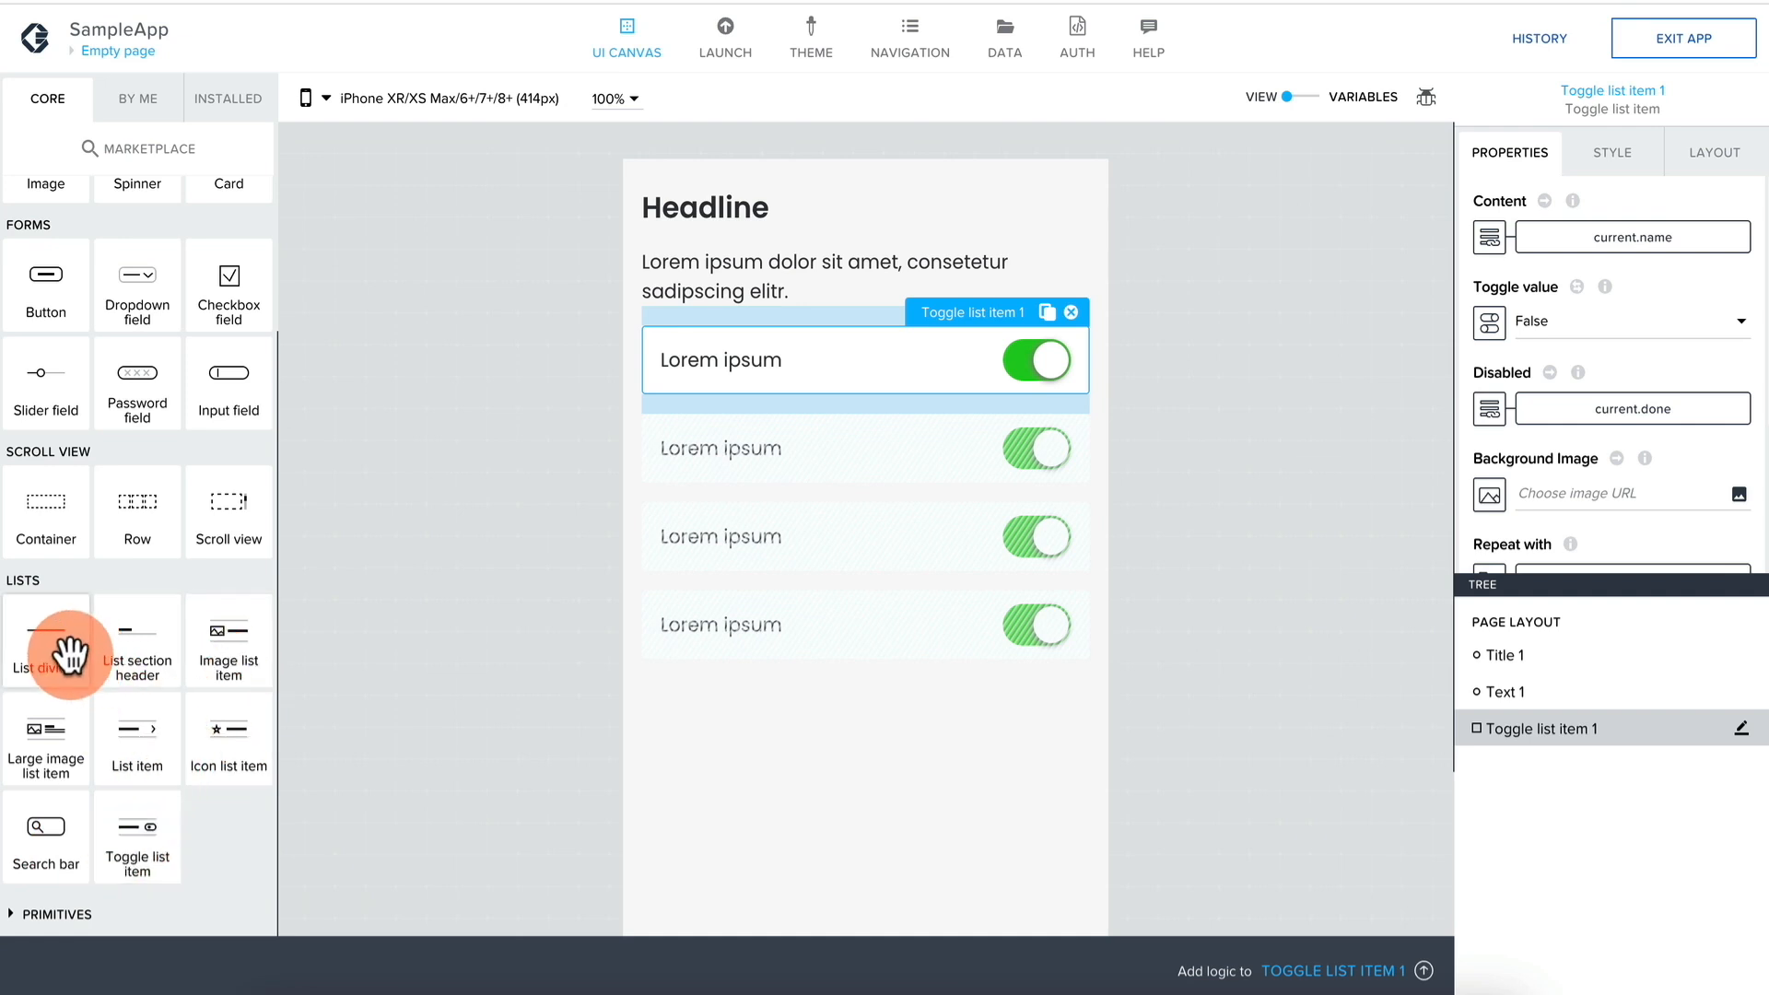
scroll(119, 704, up, 3)
drag(228, 576, 840, 767)
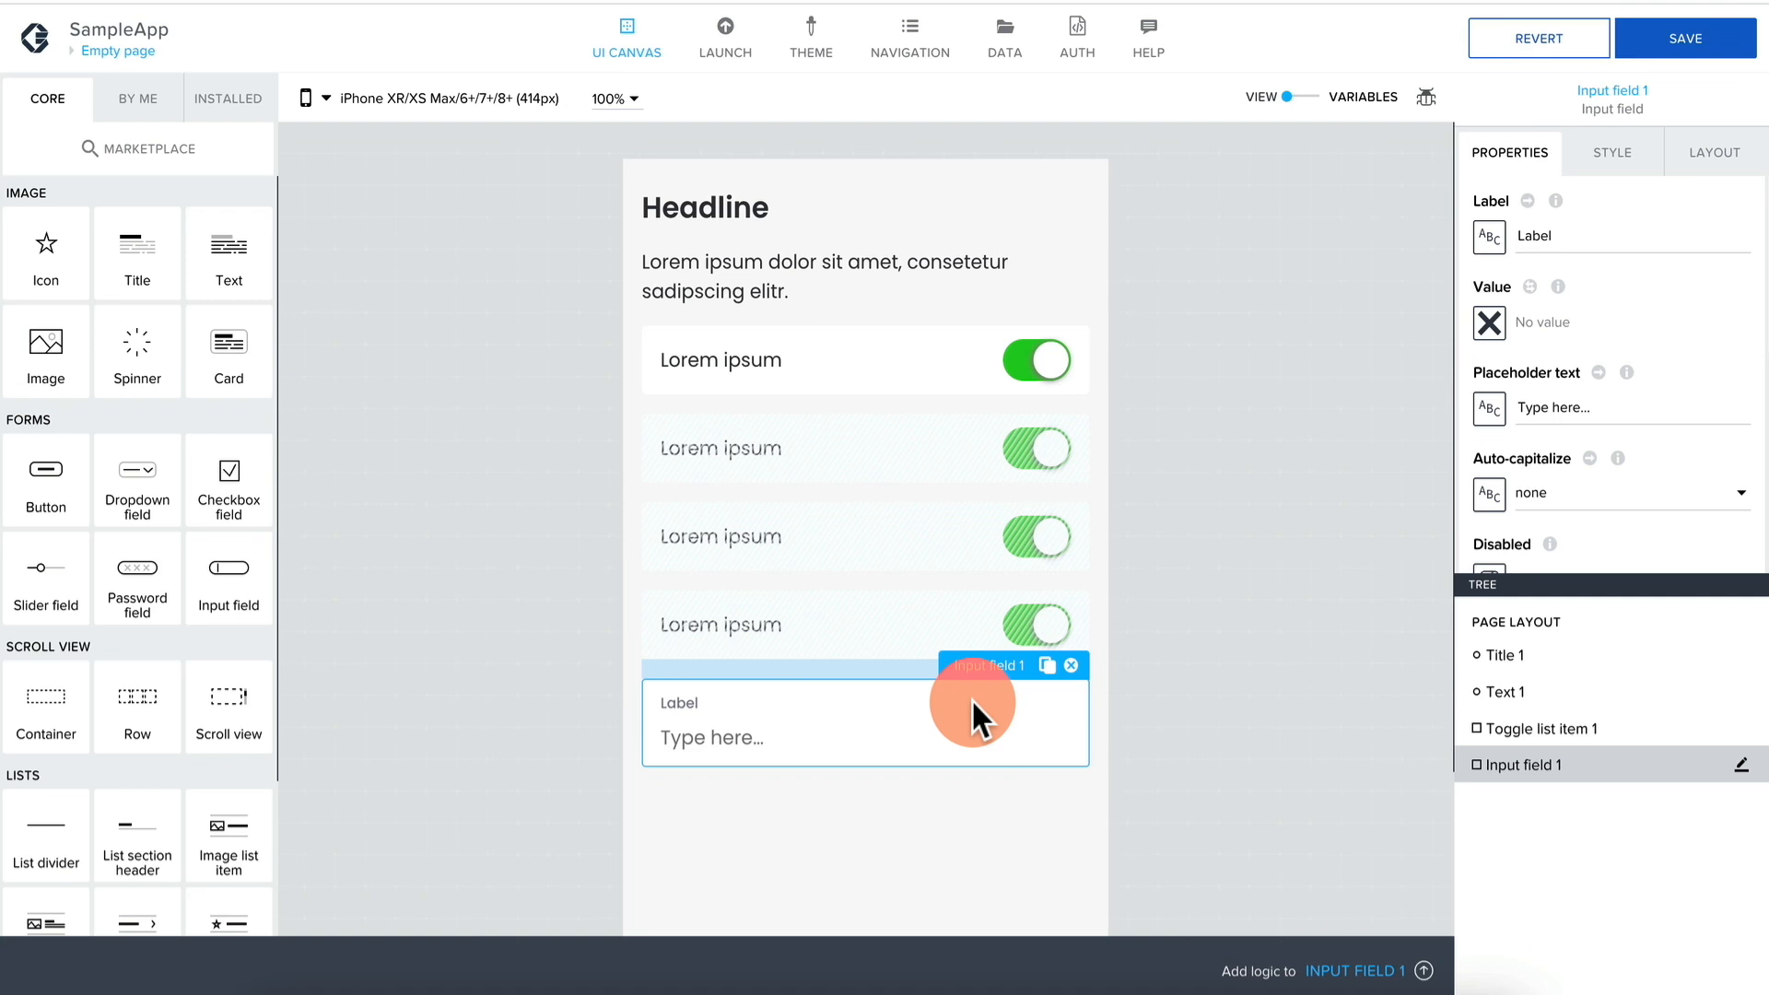
click(1070, 665)
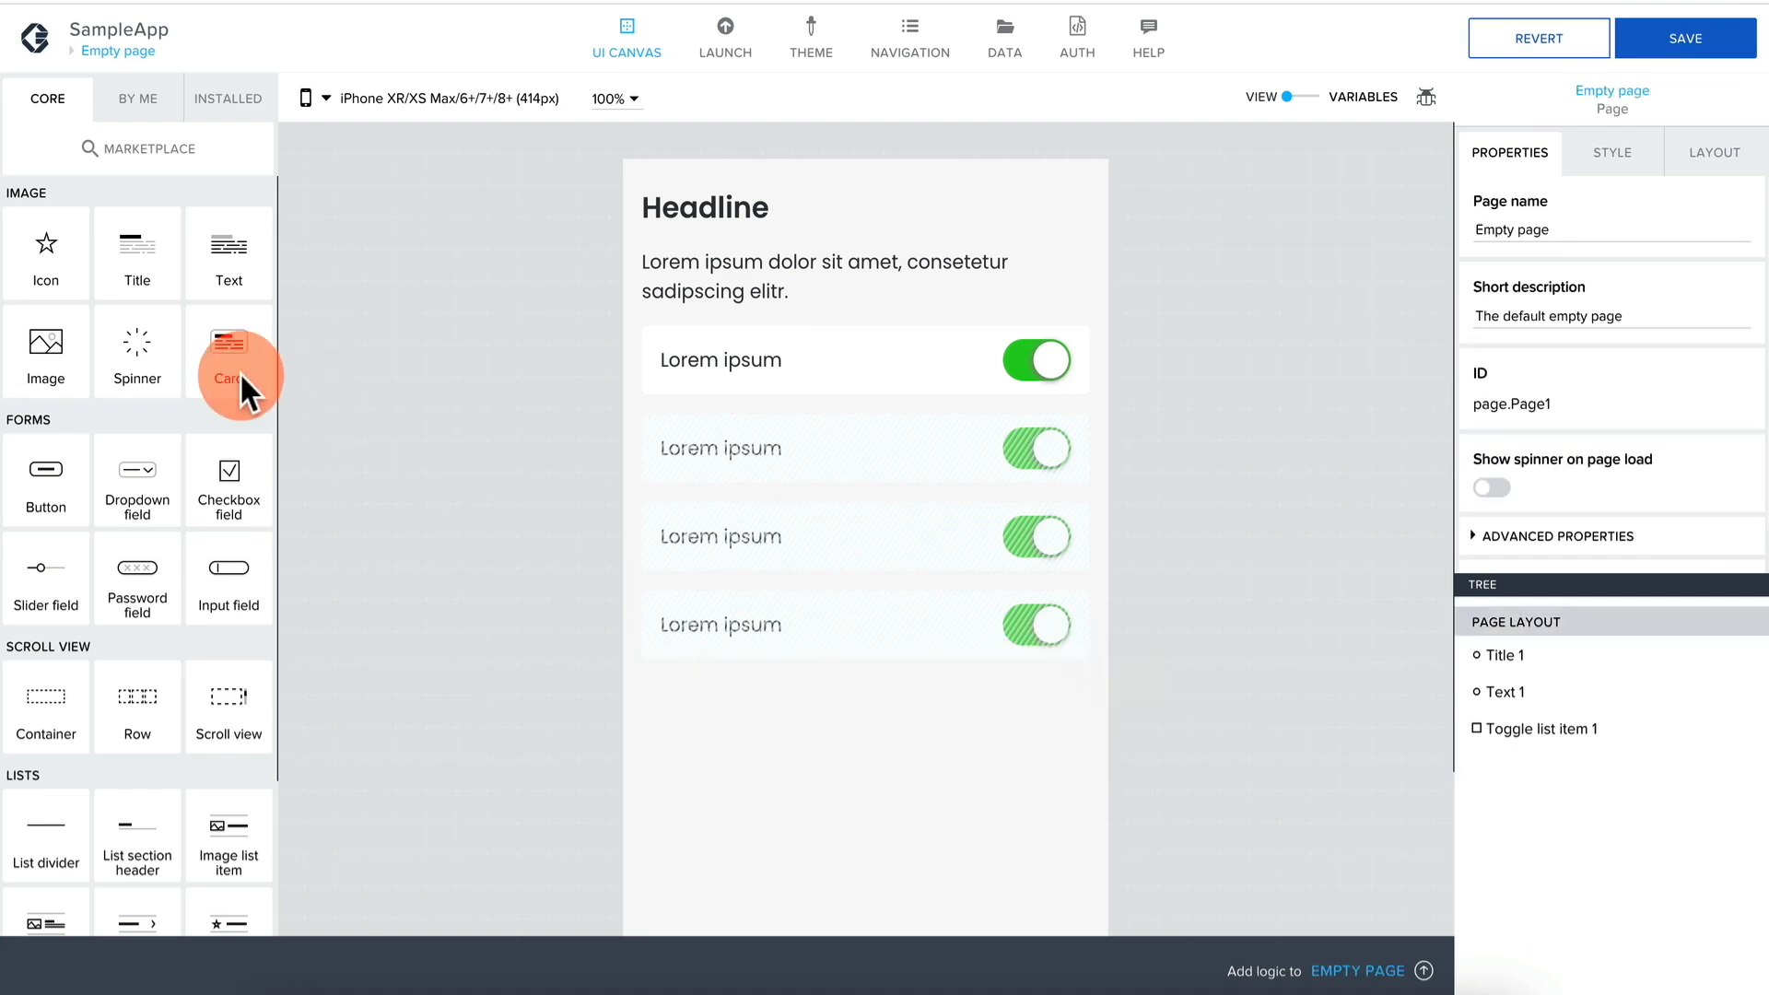
Add a row below the toggle list items and reduce it to a single cell.
scroll(126, 424, down, 2)
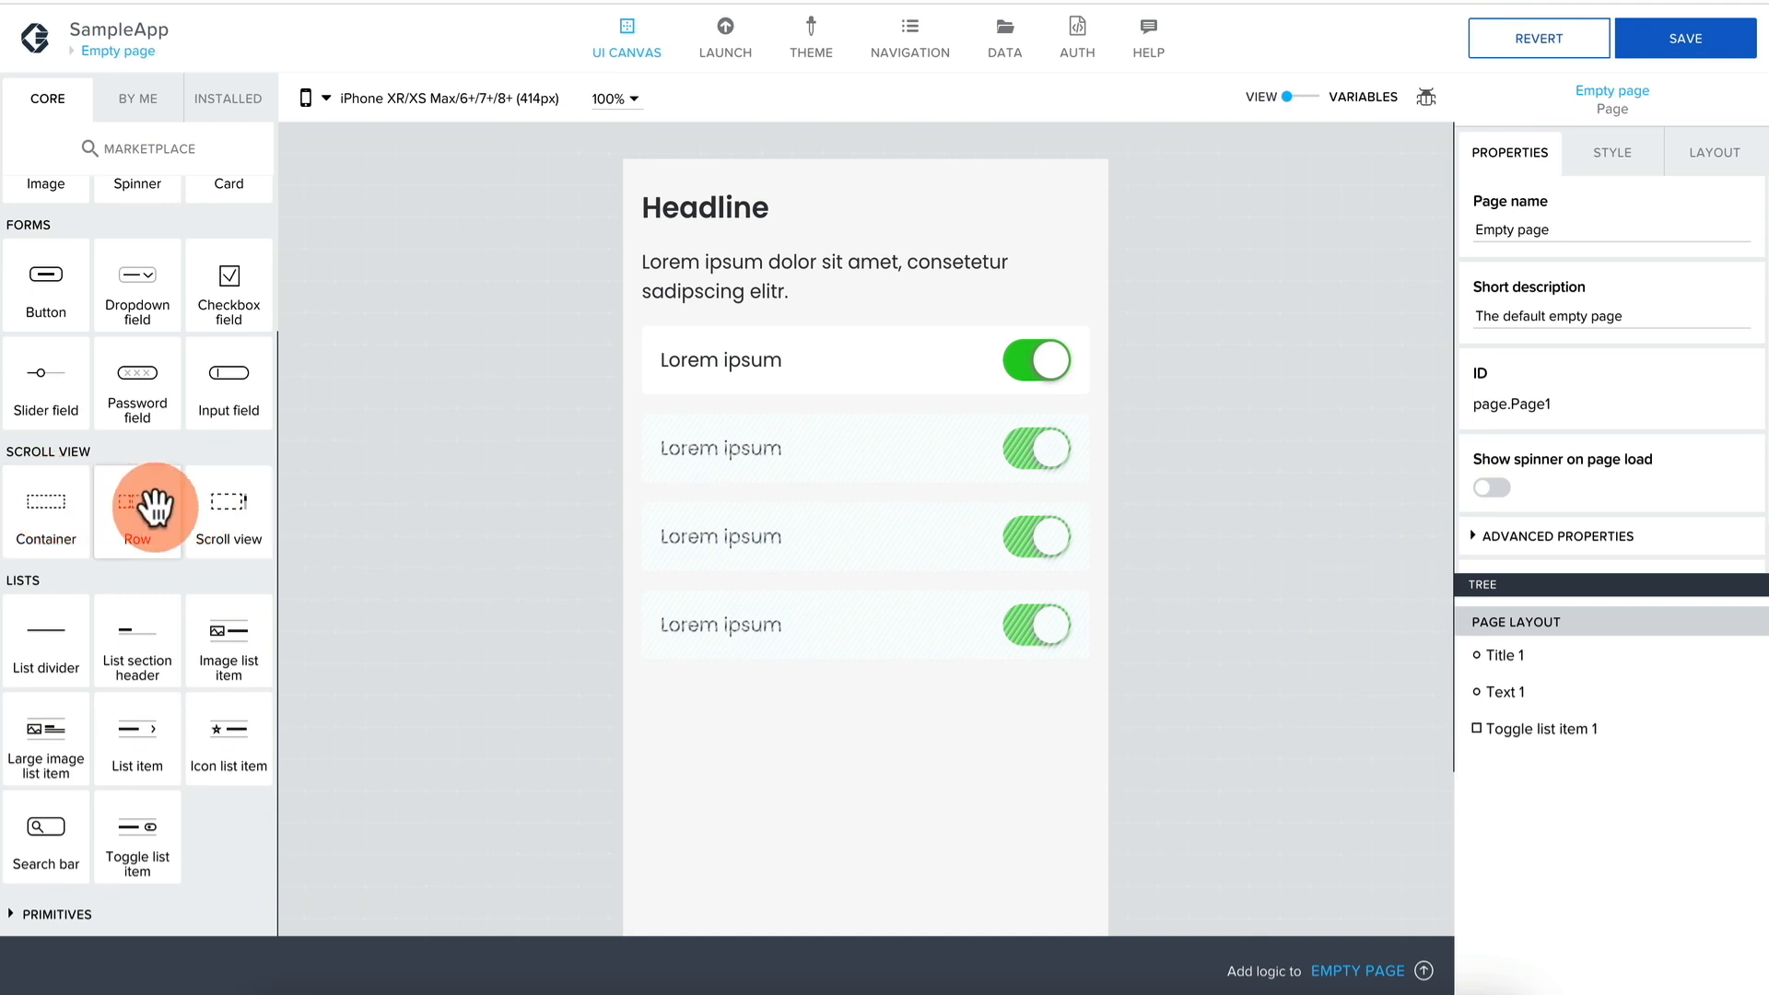
drag(138, 506, 745, 728)
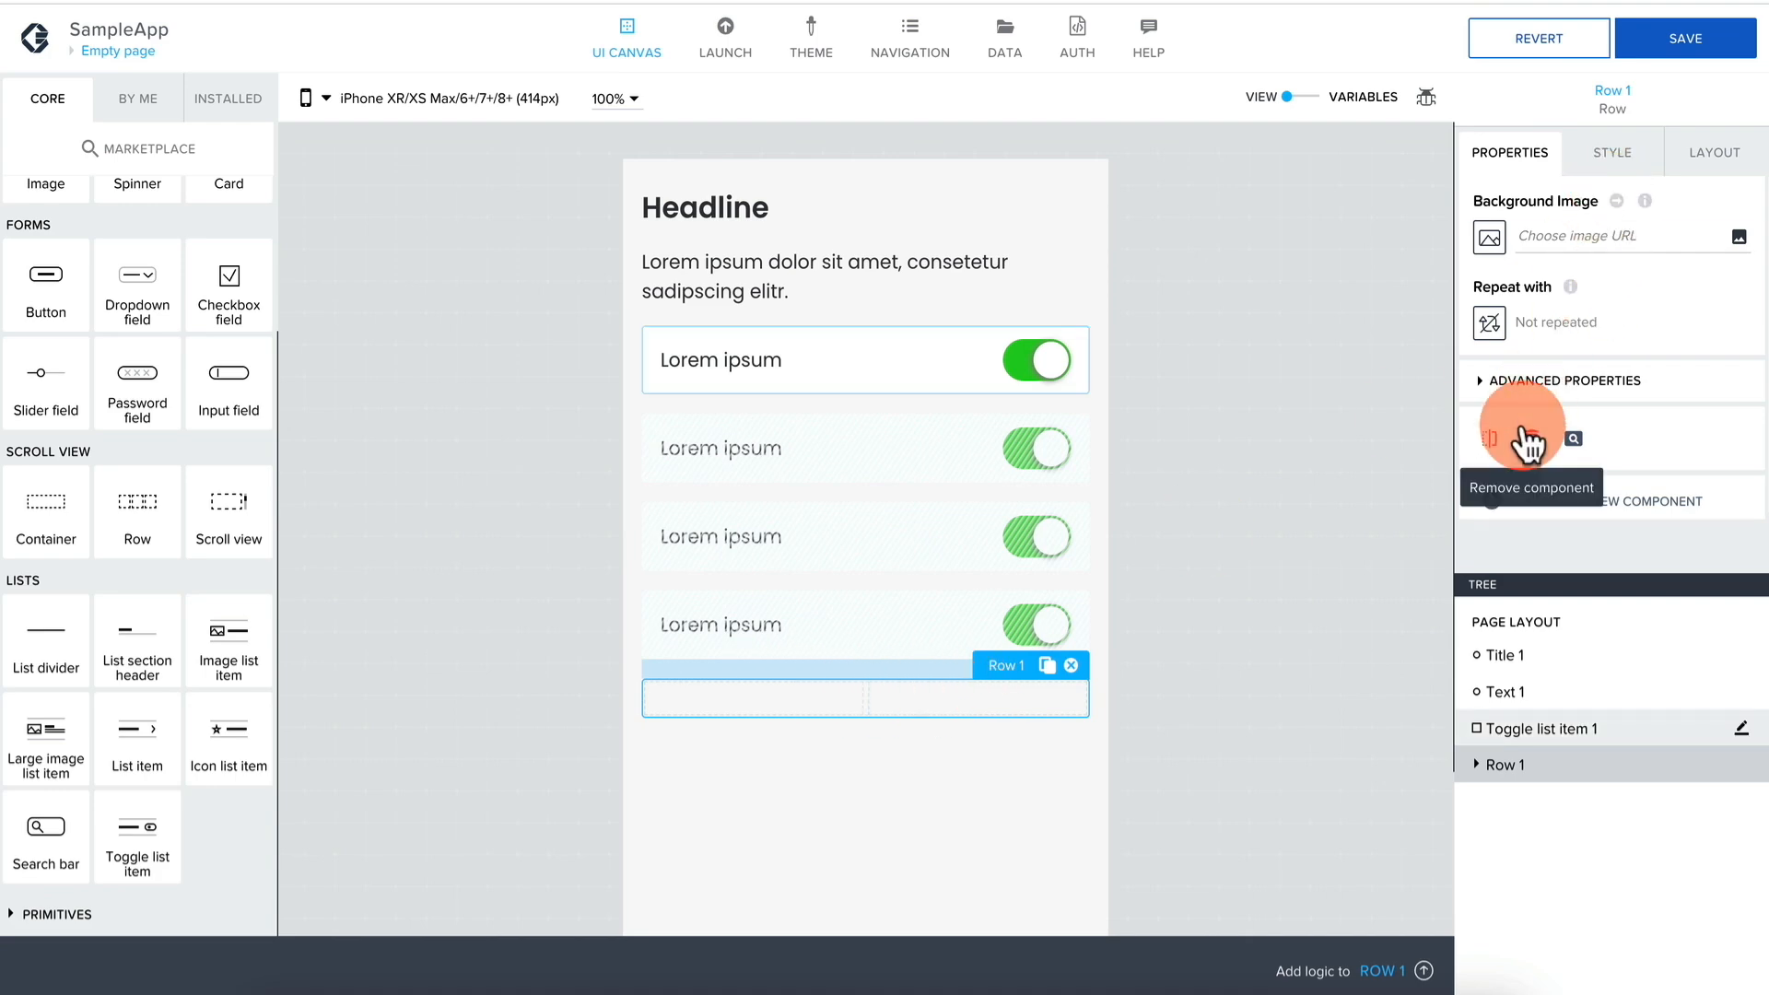
click(1705, 151)
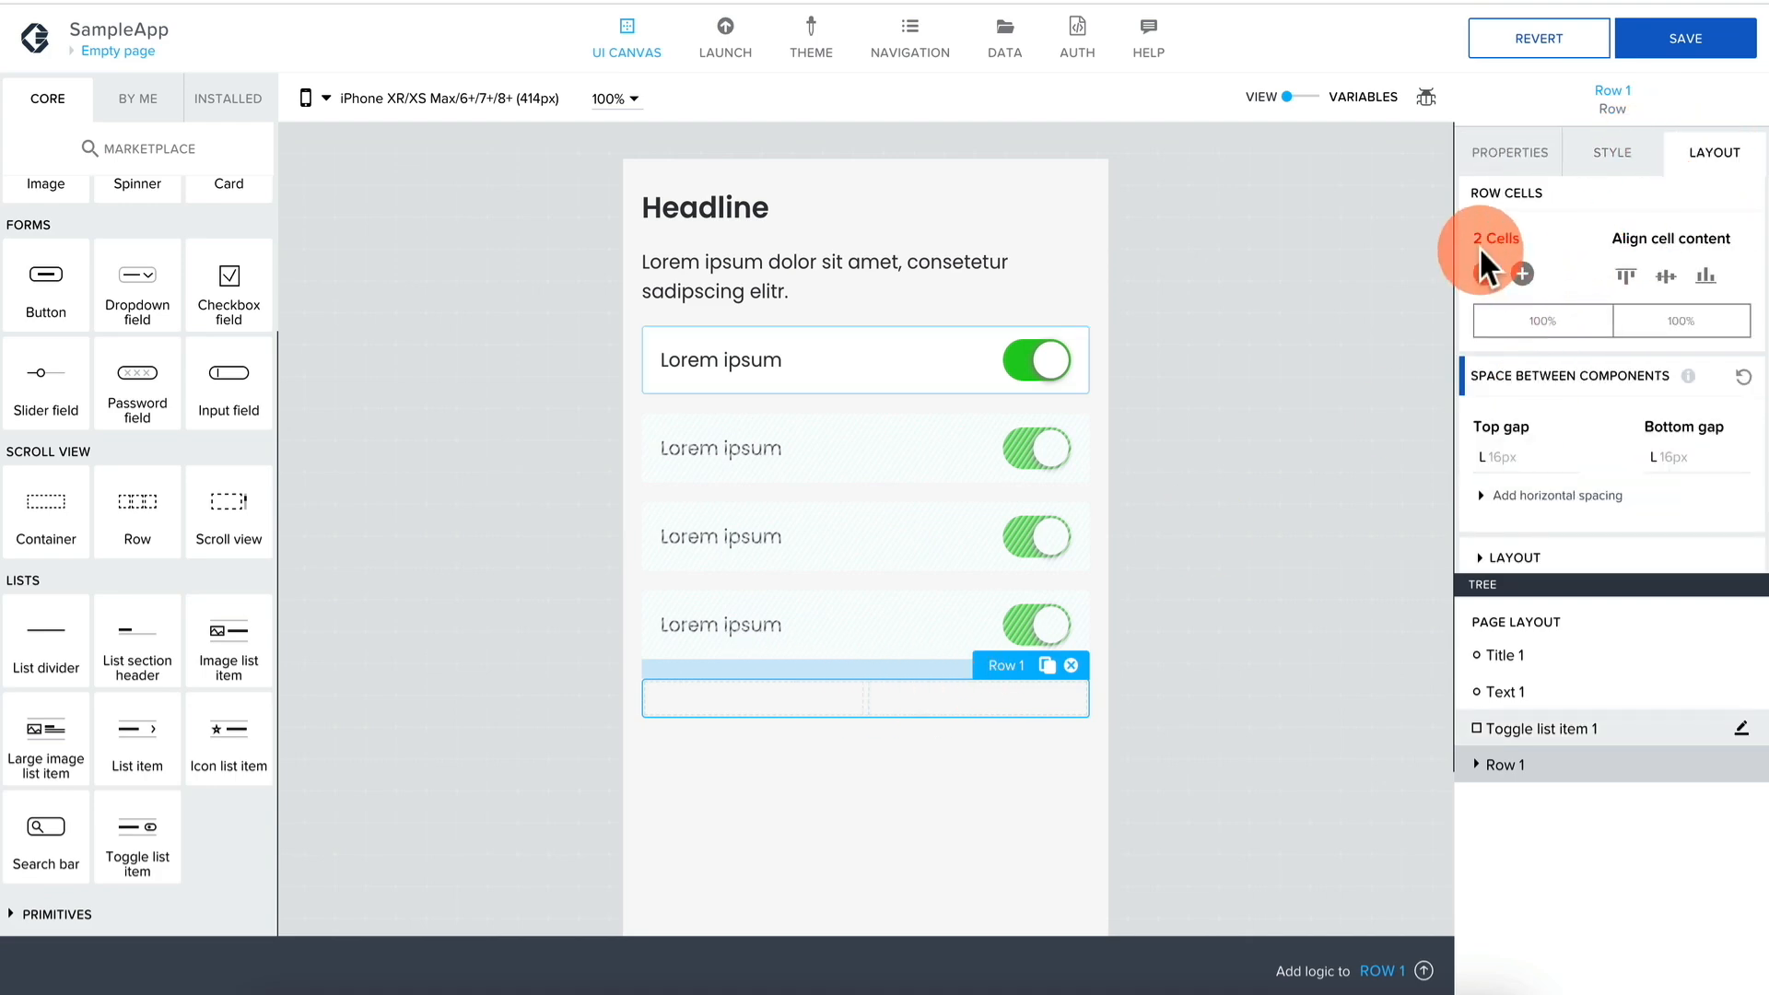
click(1522, 274)
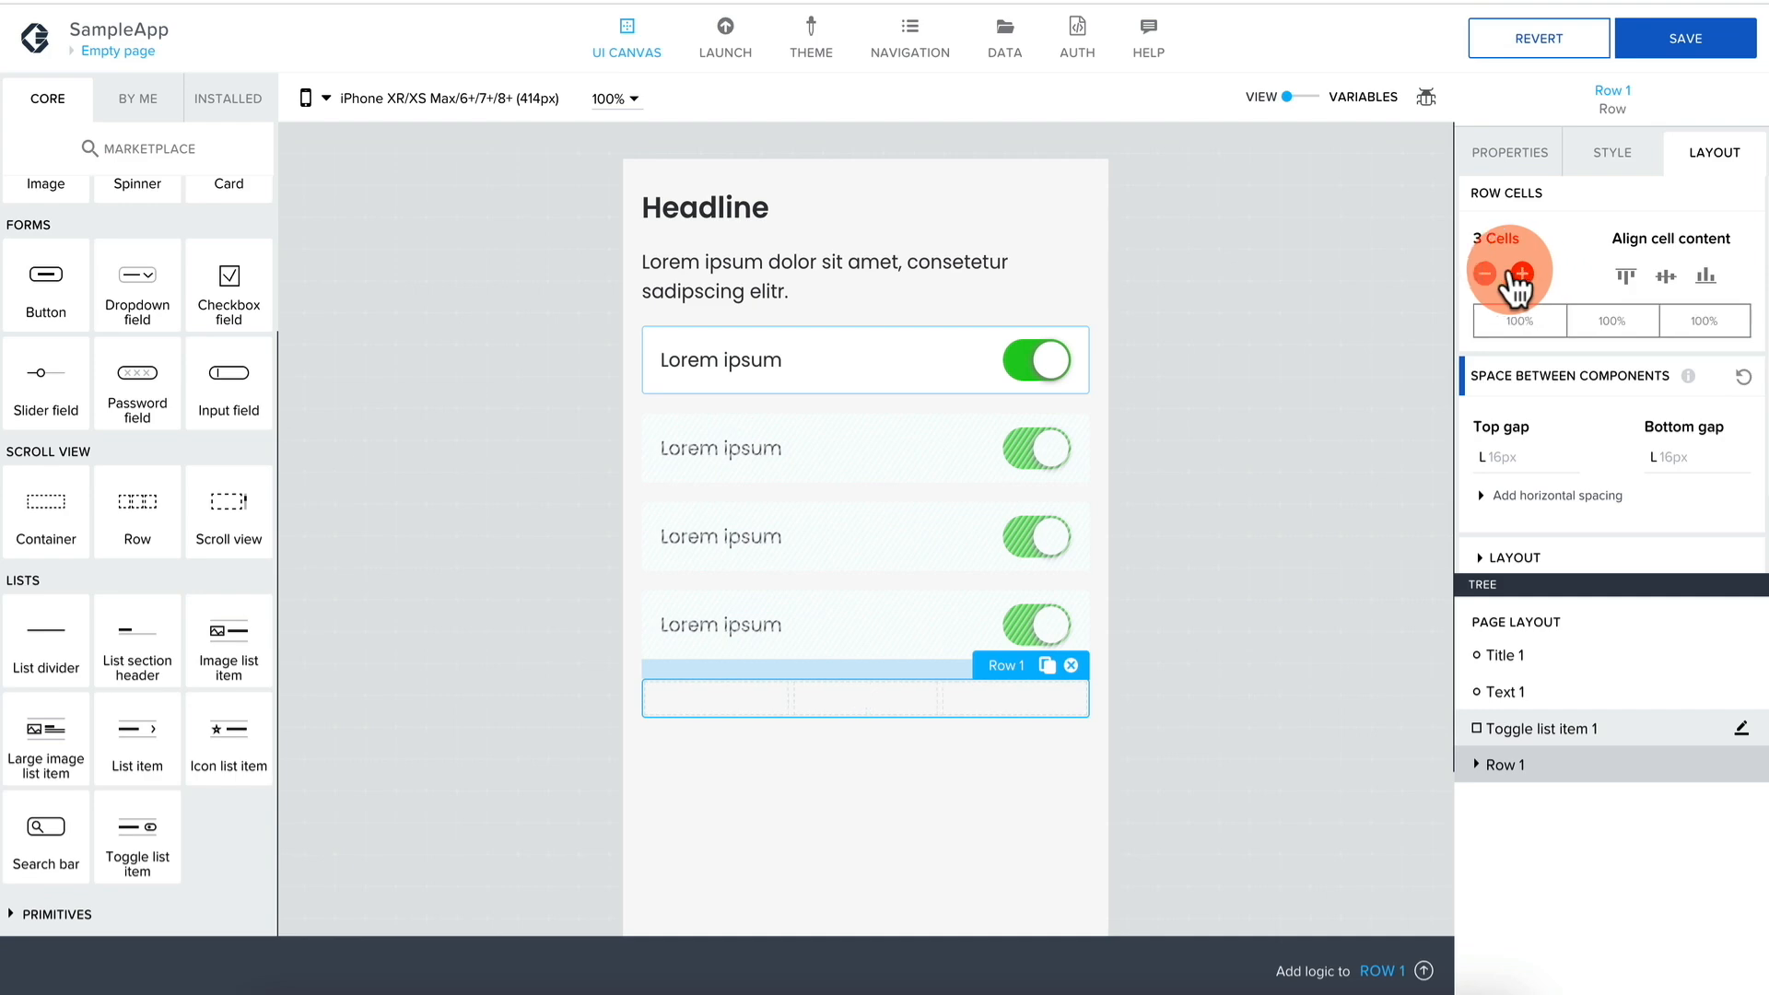
click(1482, 275)
click(1482, 274)
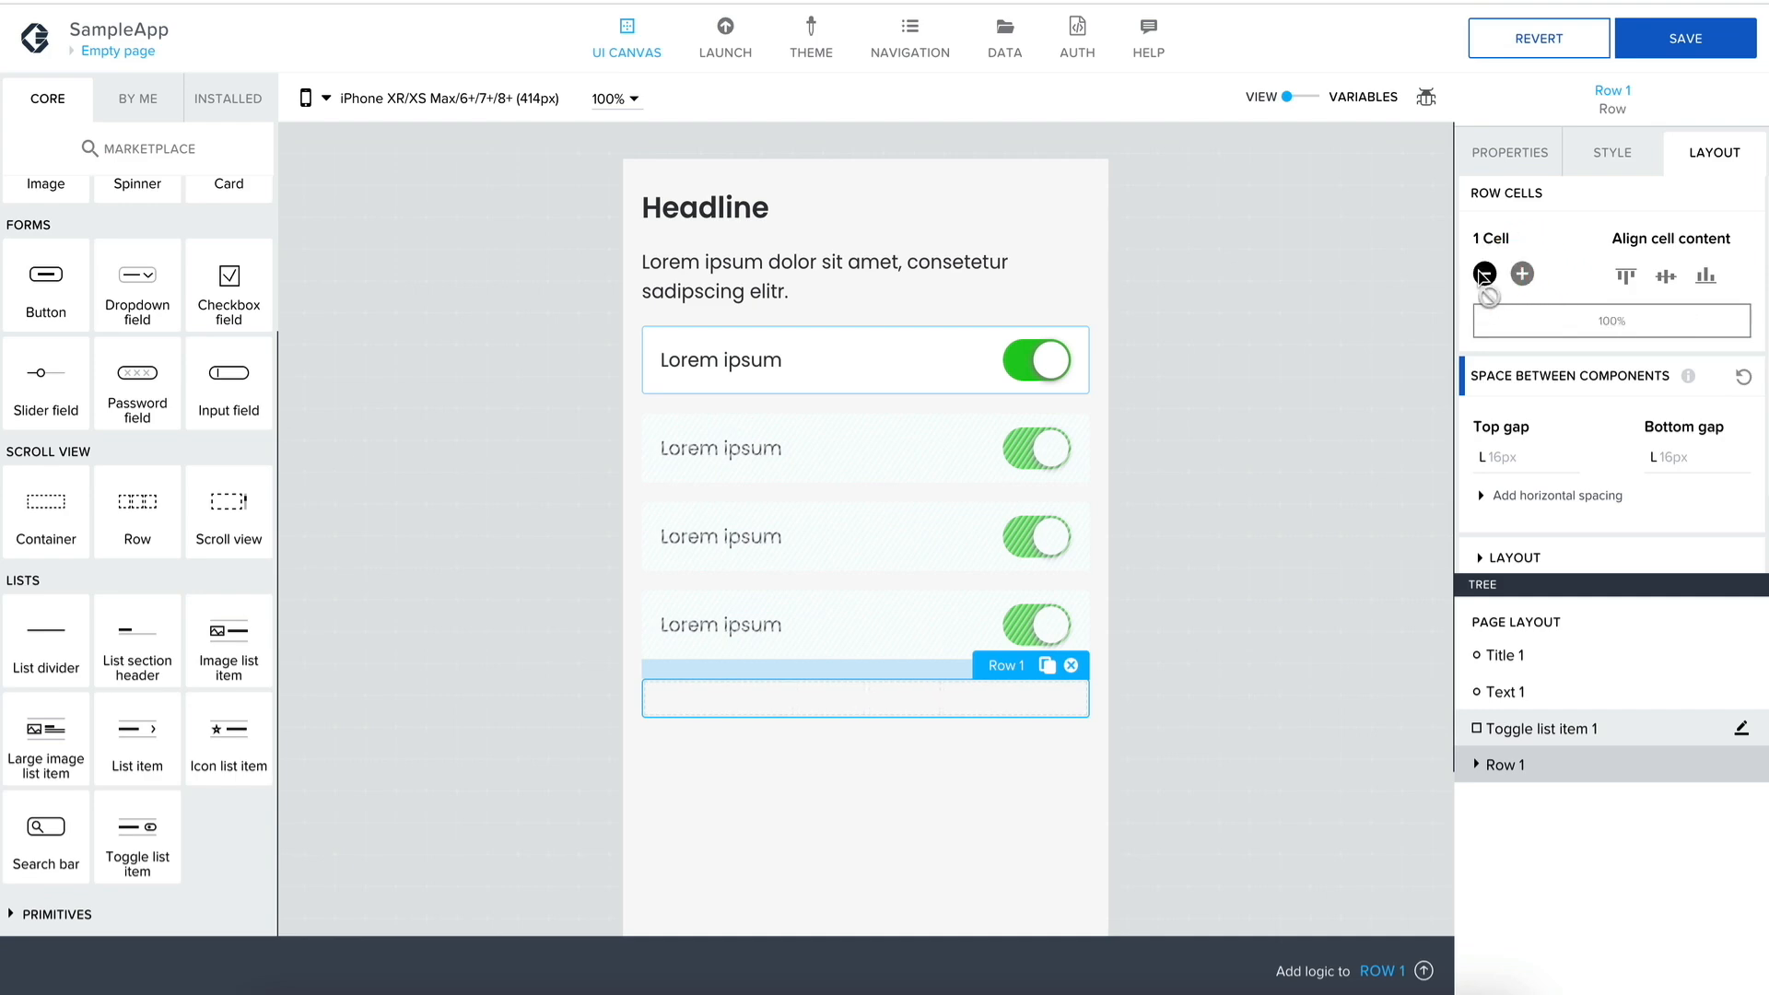
click(1666, 277)
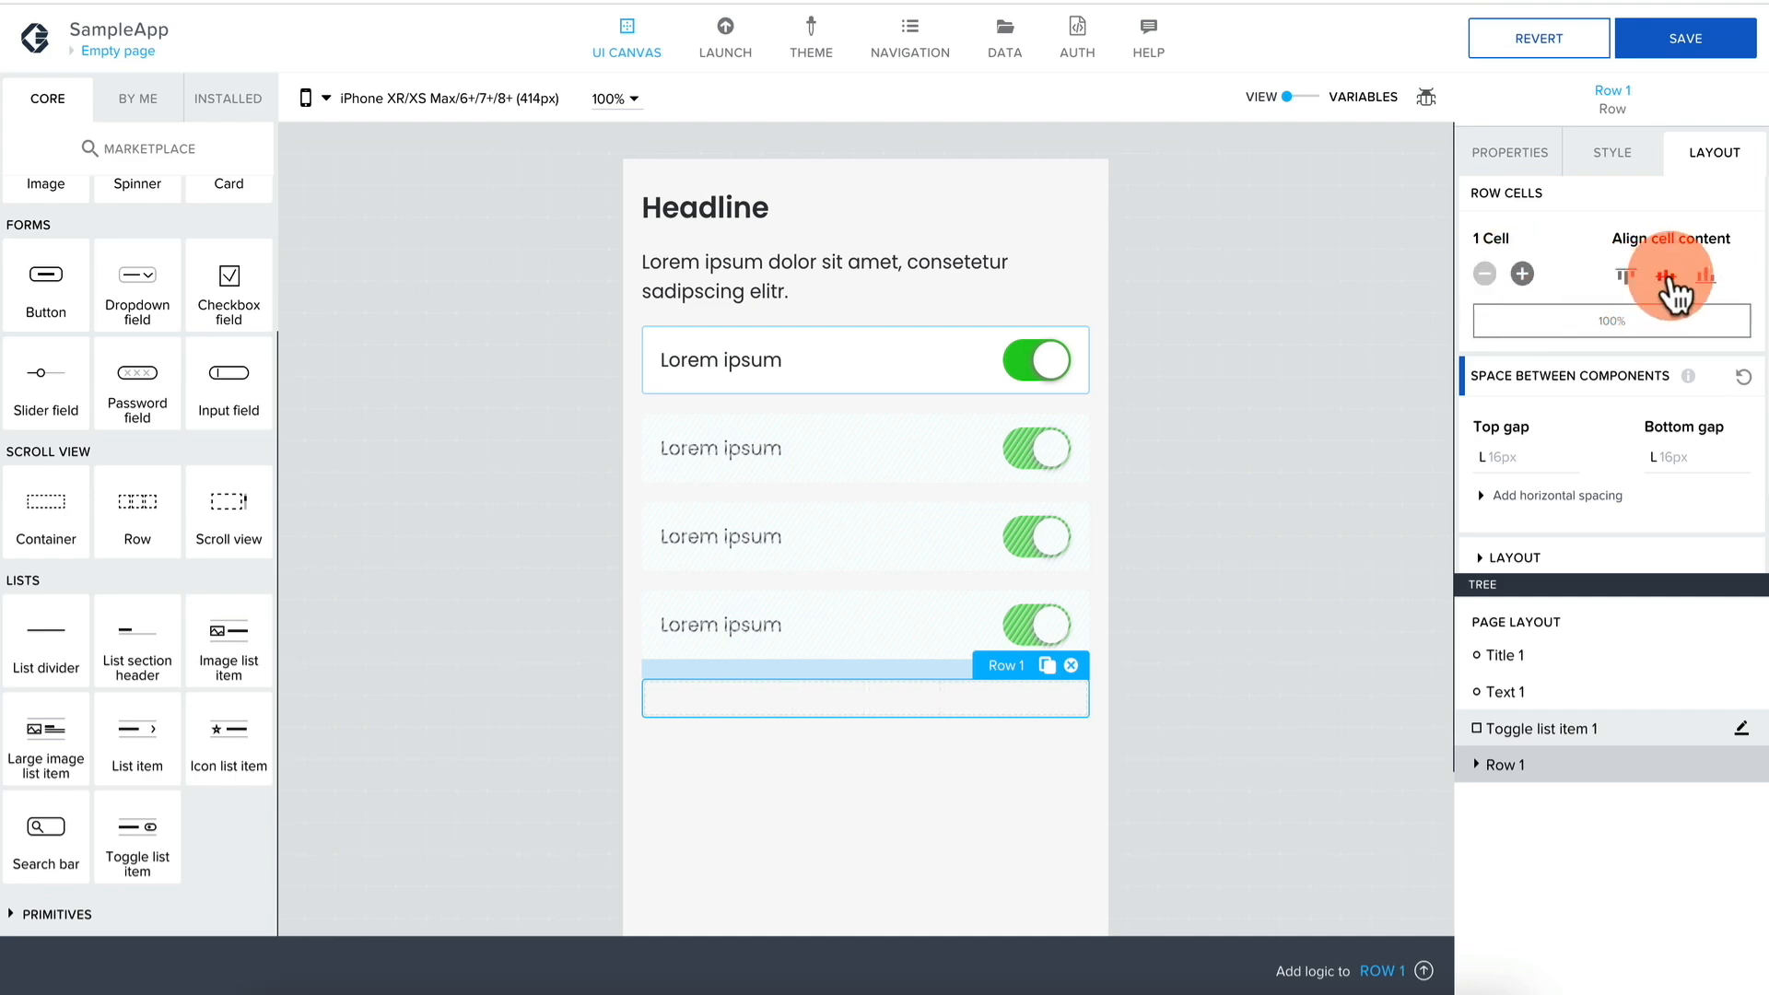
Place an input field inside the cell of the row below the toggle list.
click(144, 686)
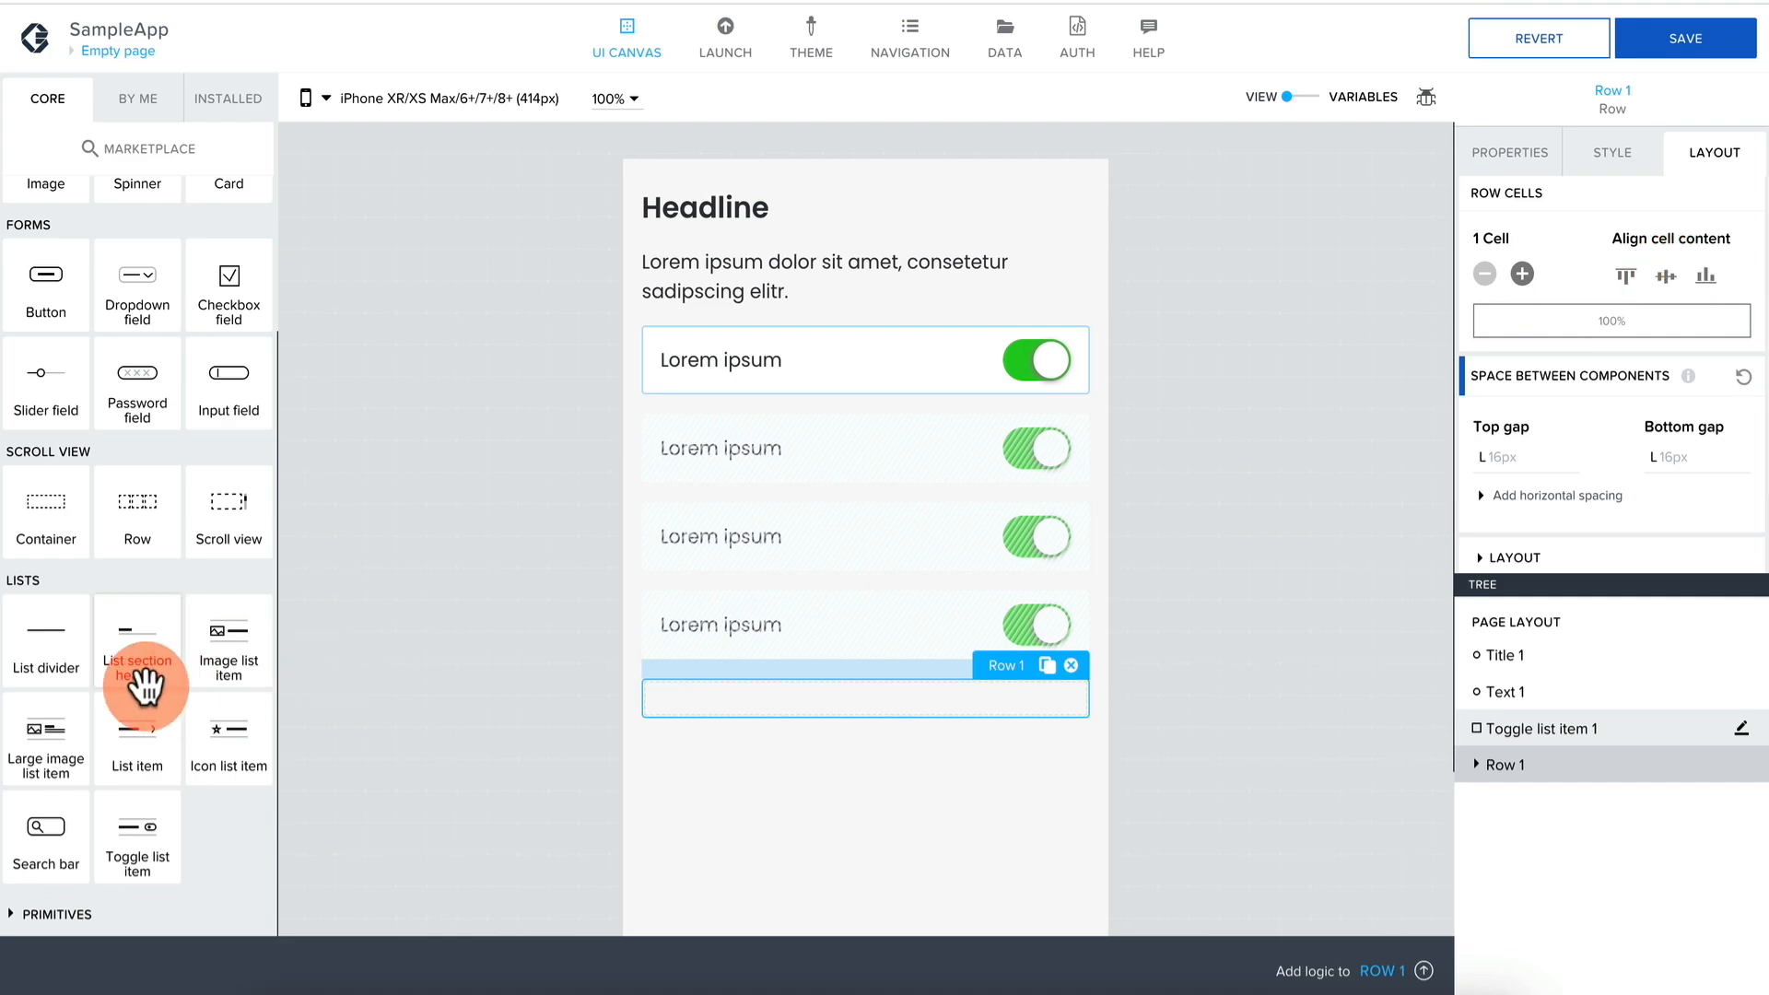
scroll(138, 681, up, 2)
click(233, 573)
drag(233, 573, 790, 703)
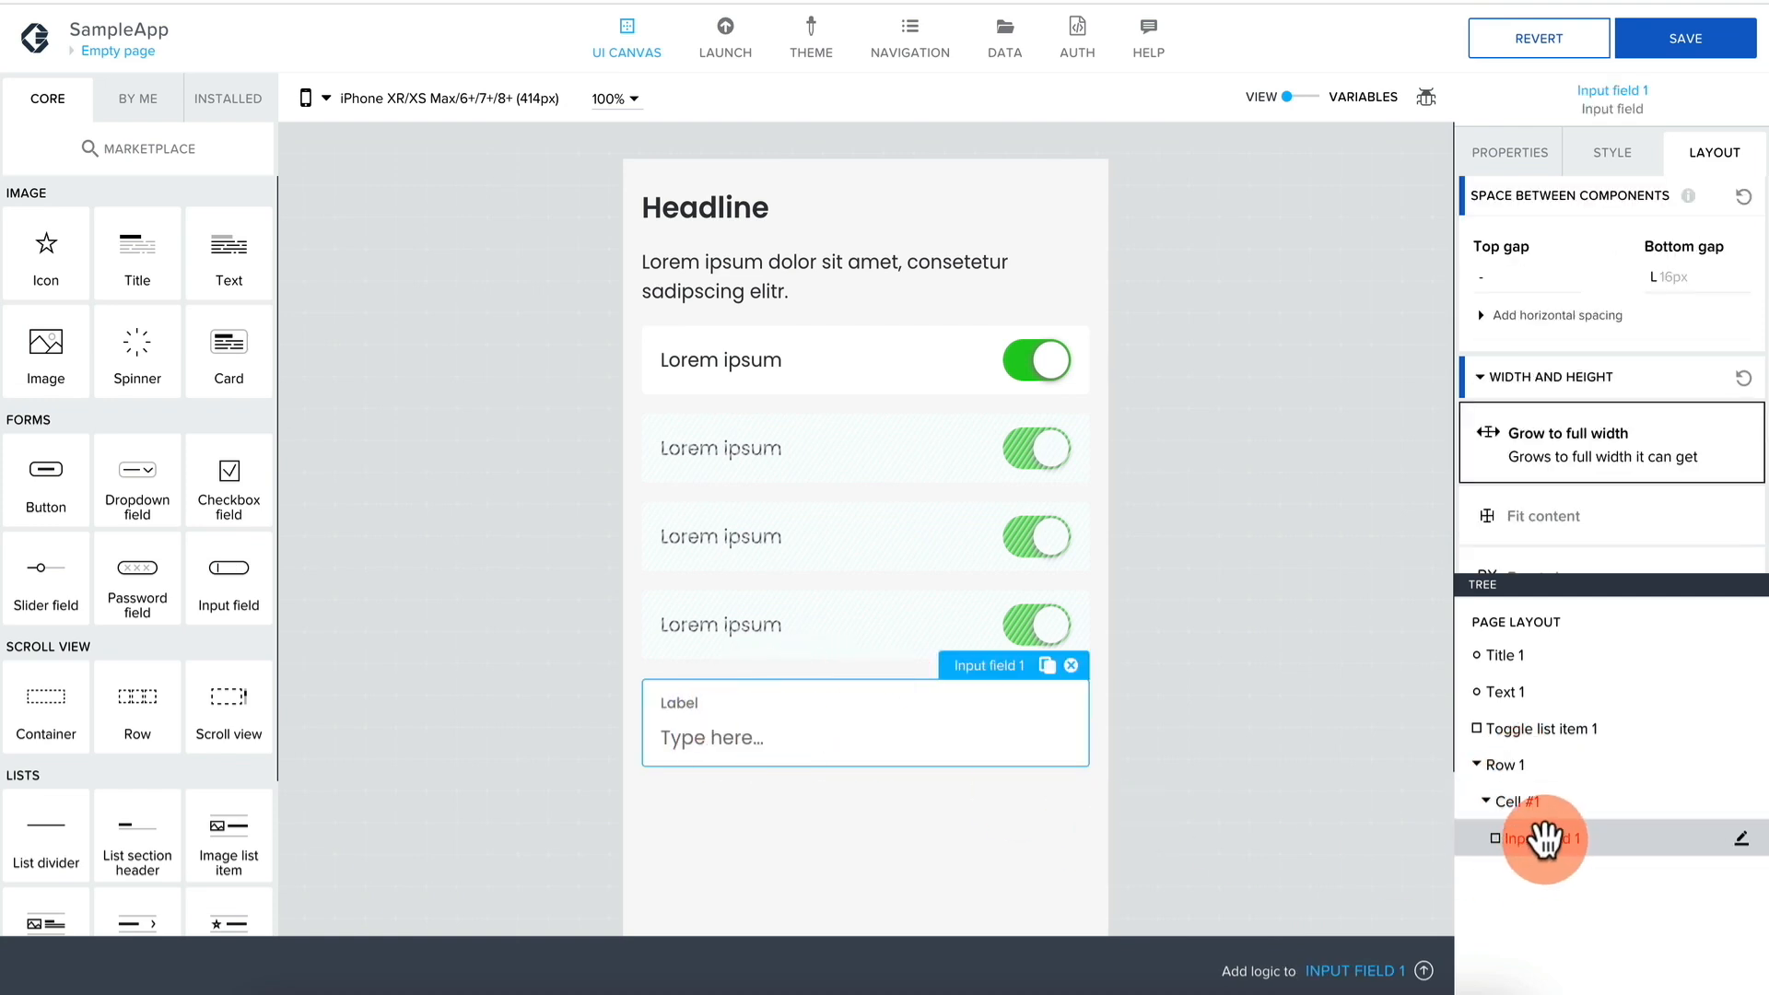
click(1555, 768)
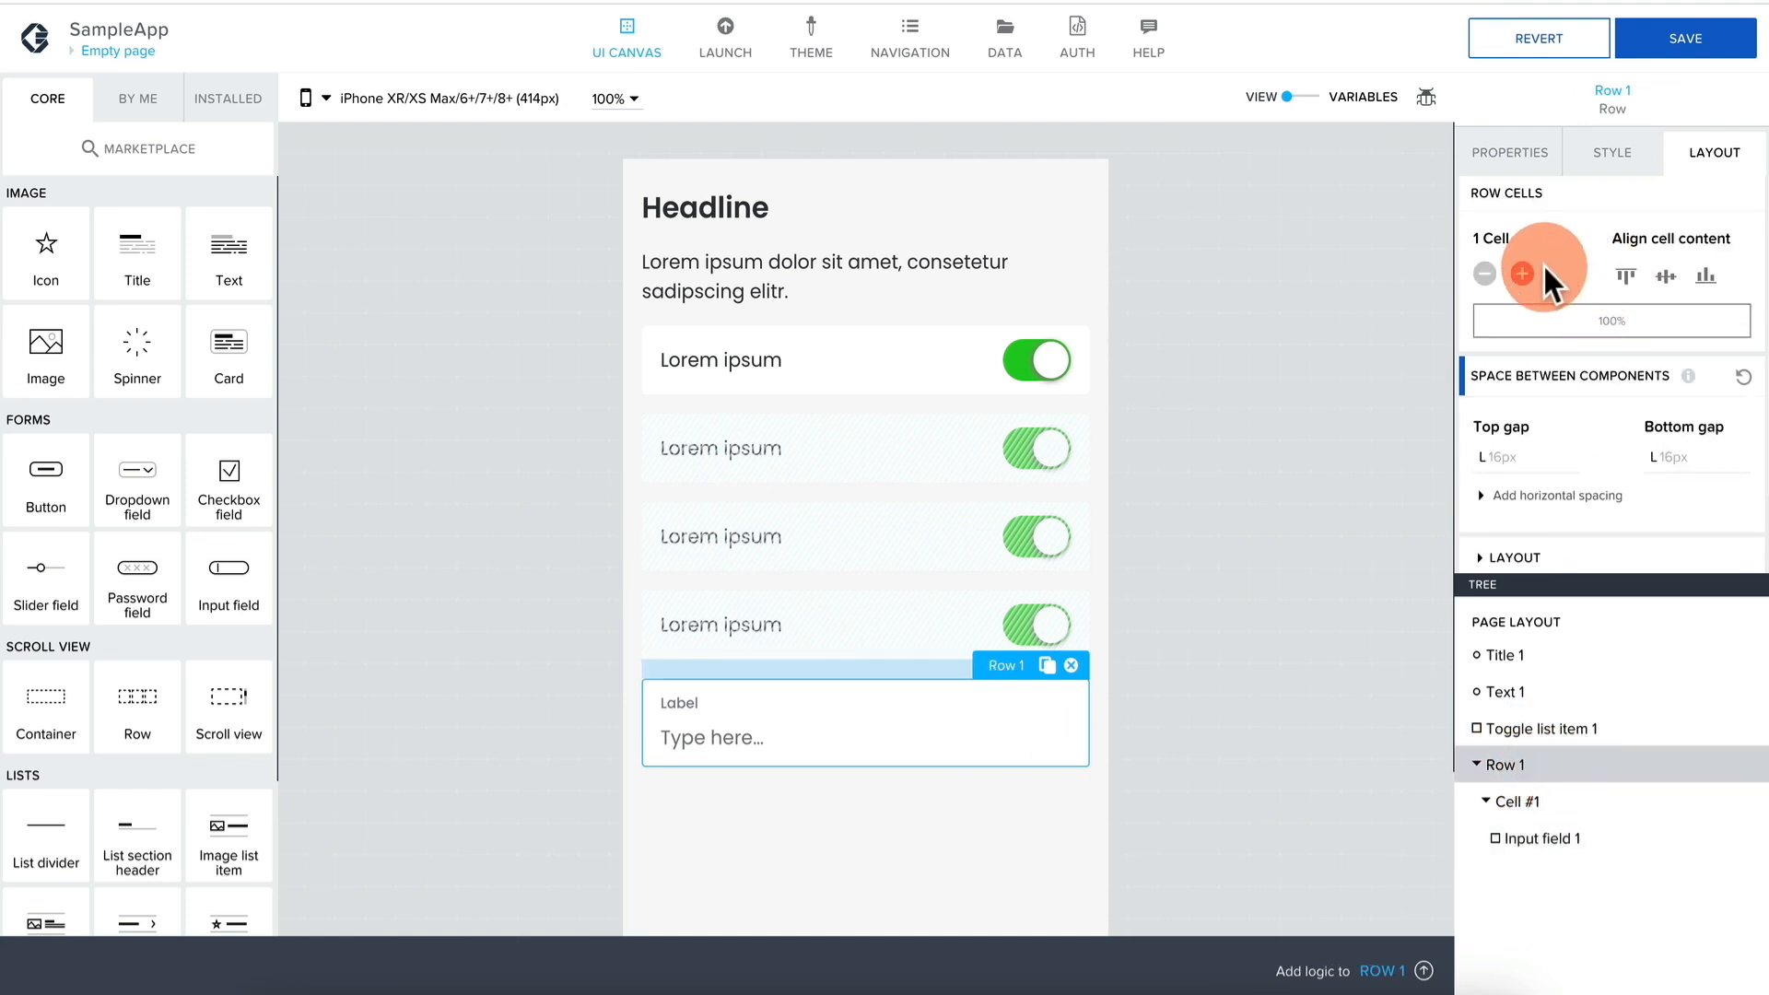
click(1522, 274)
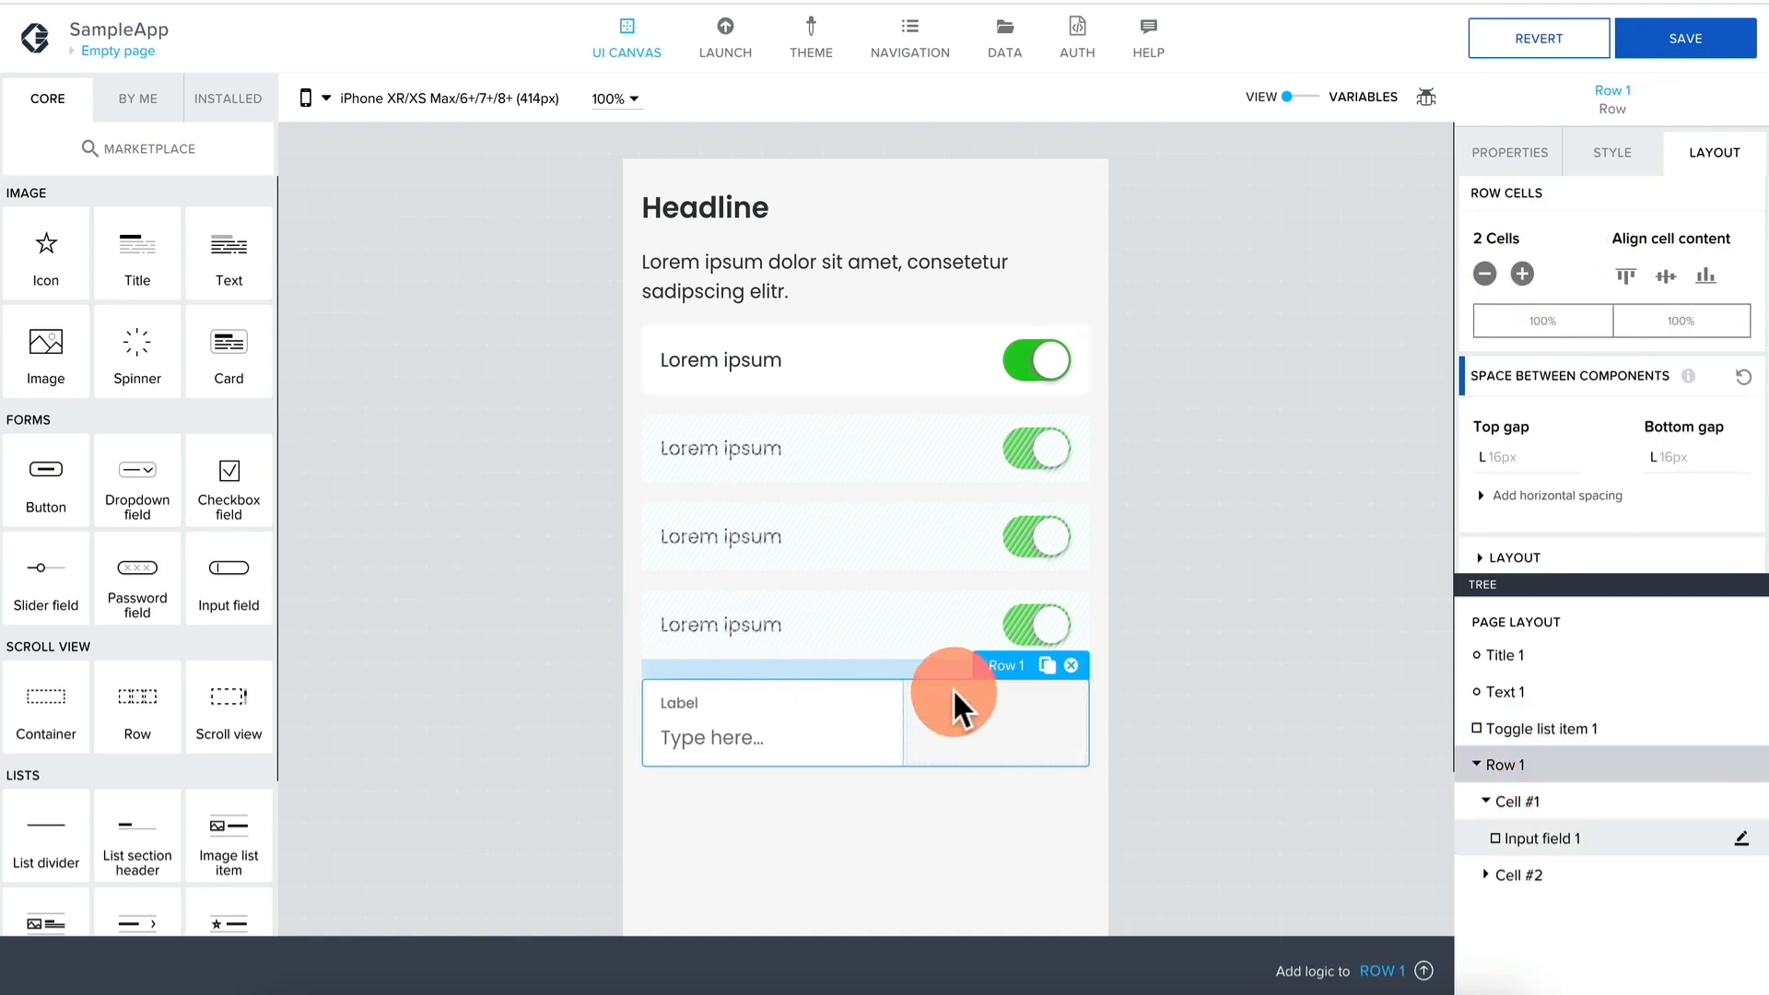
click(1522, 273)
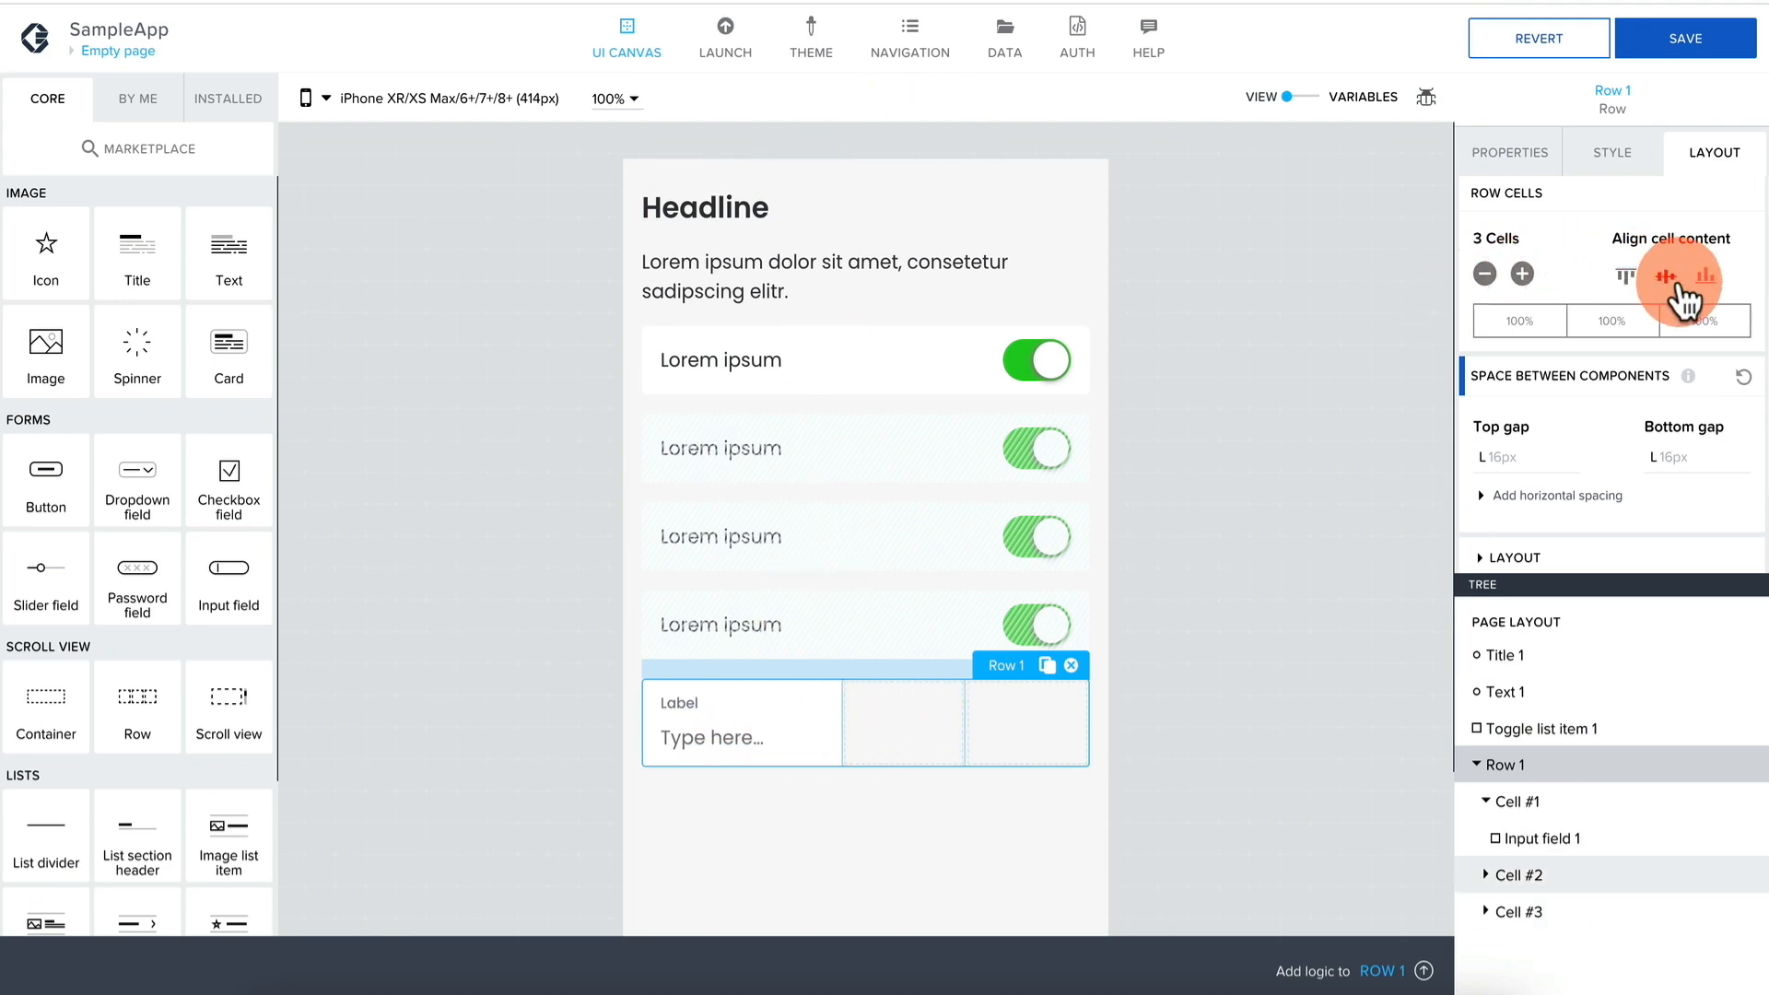
scroll(1538, 380, down, 1)
click(1512, 464)
click(1530, 506)
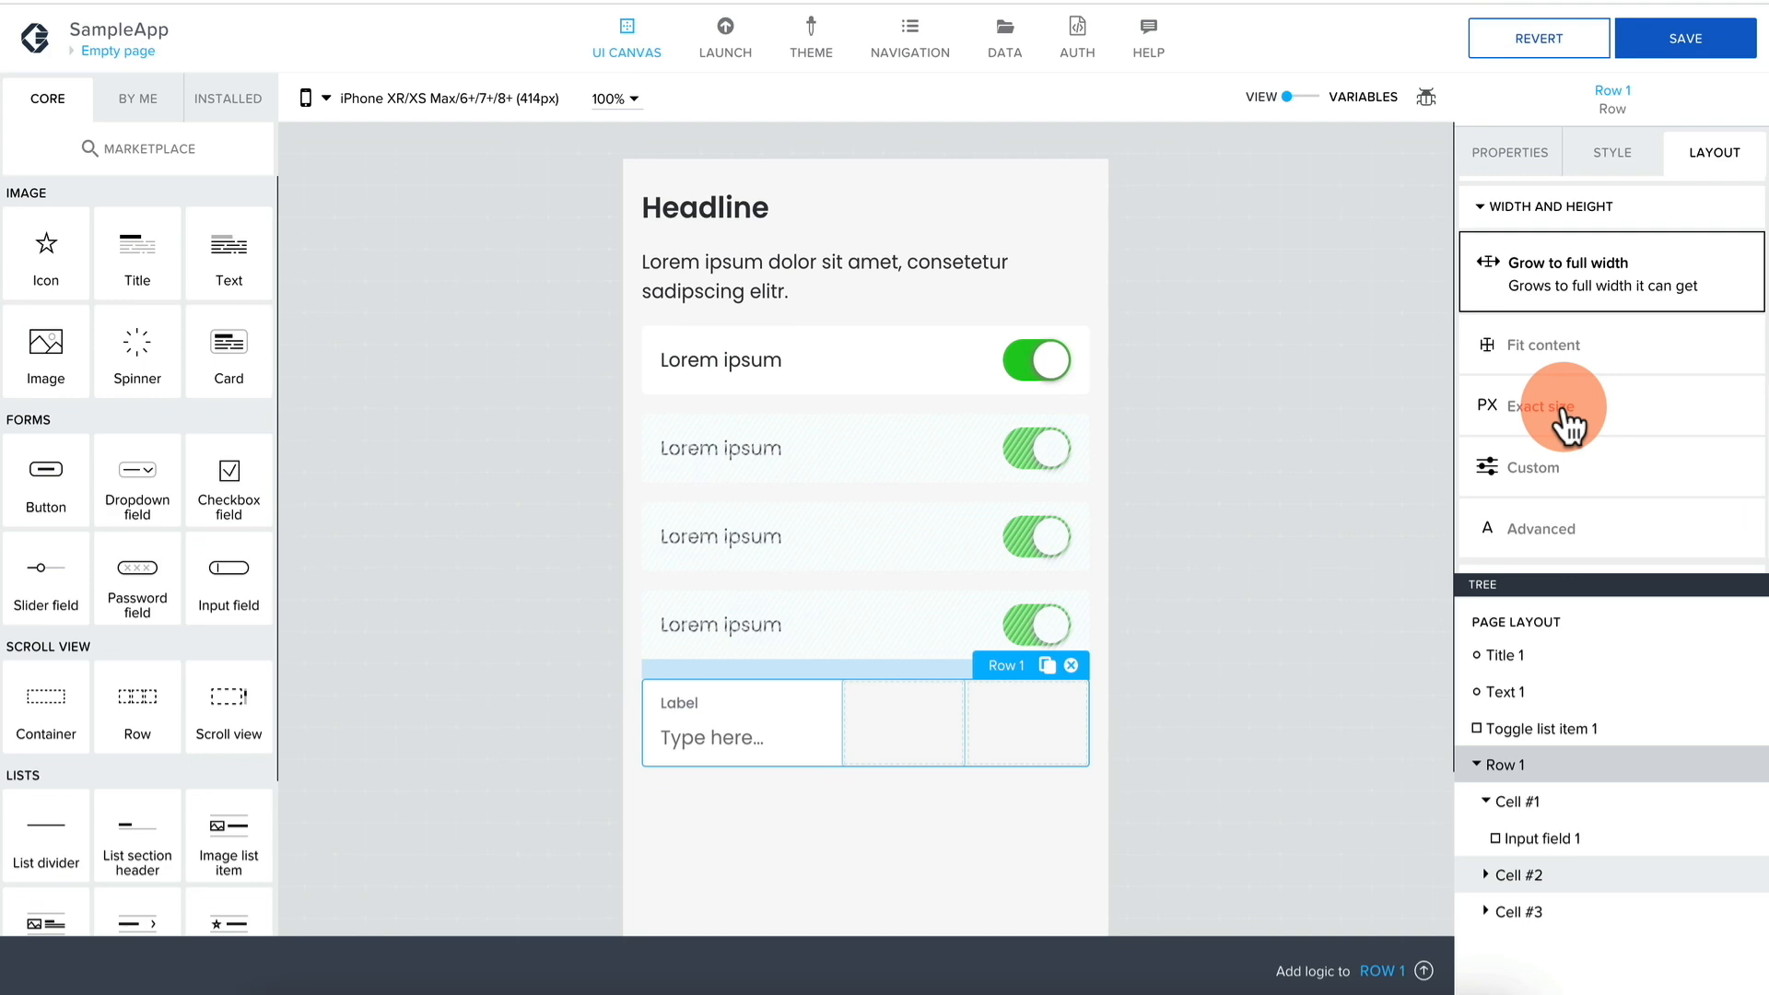
scroll(1569, 426, up, 4)
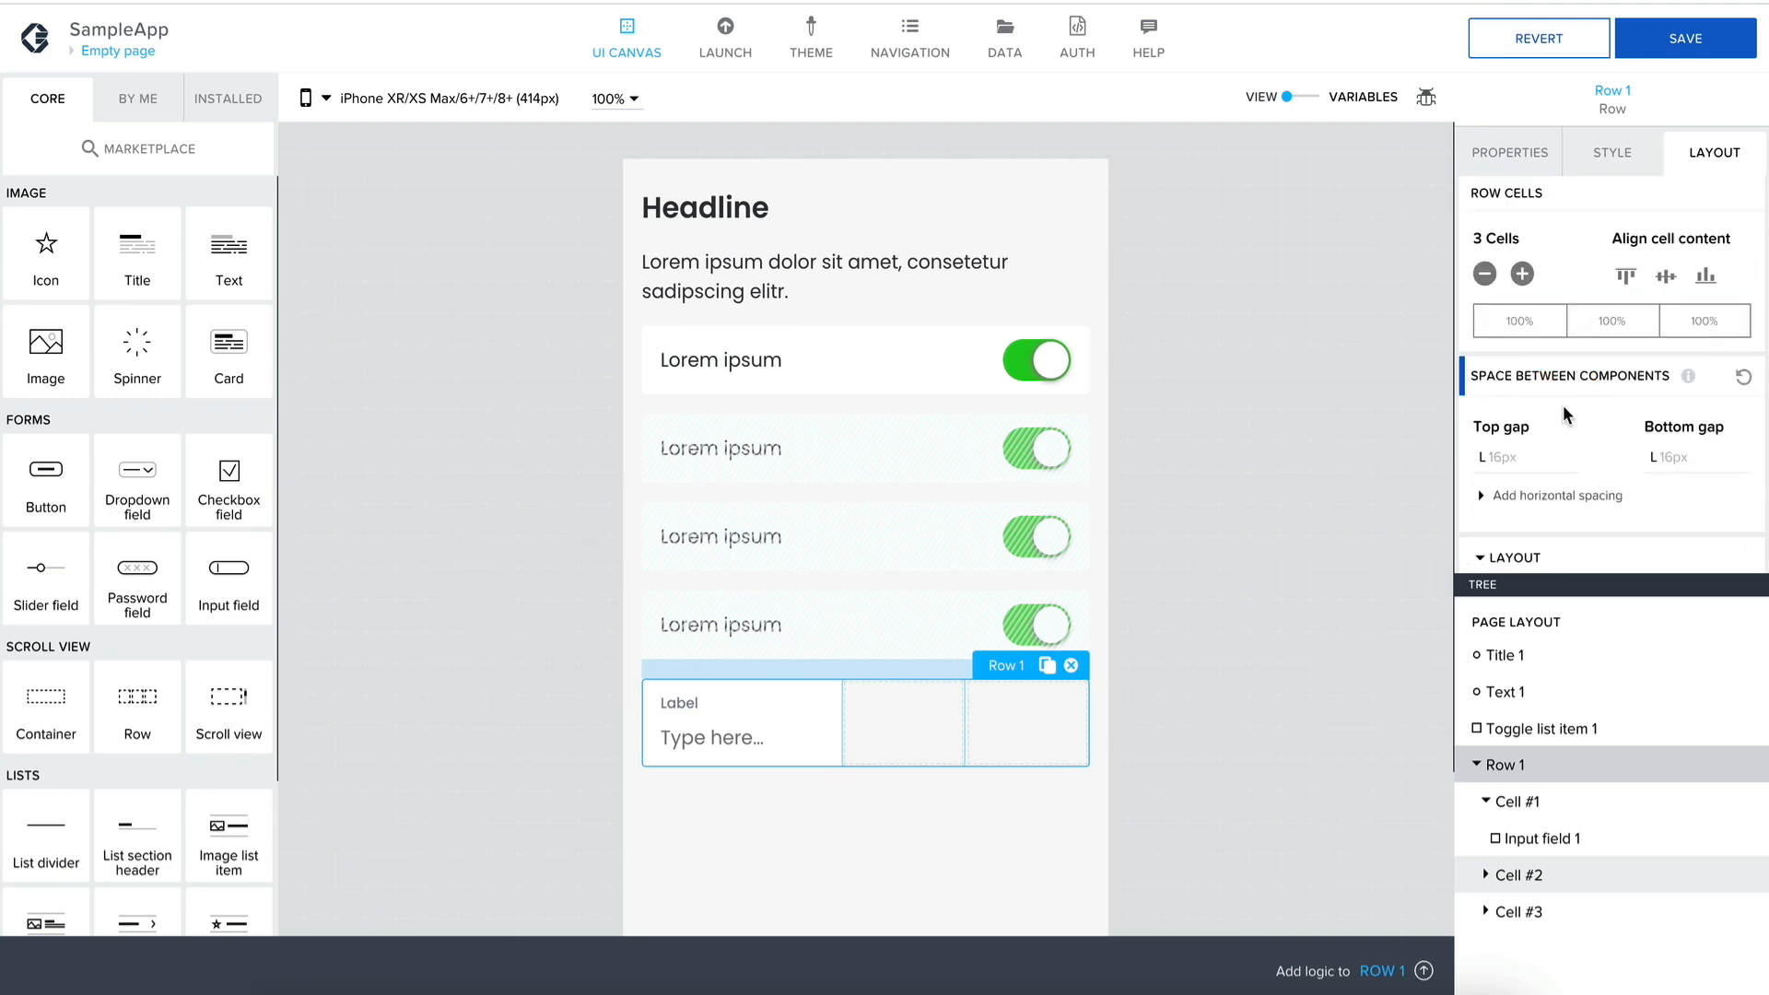
click(1485, 274)
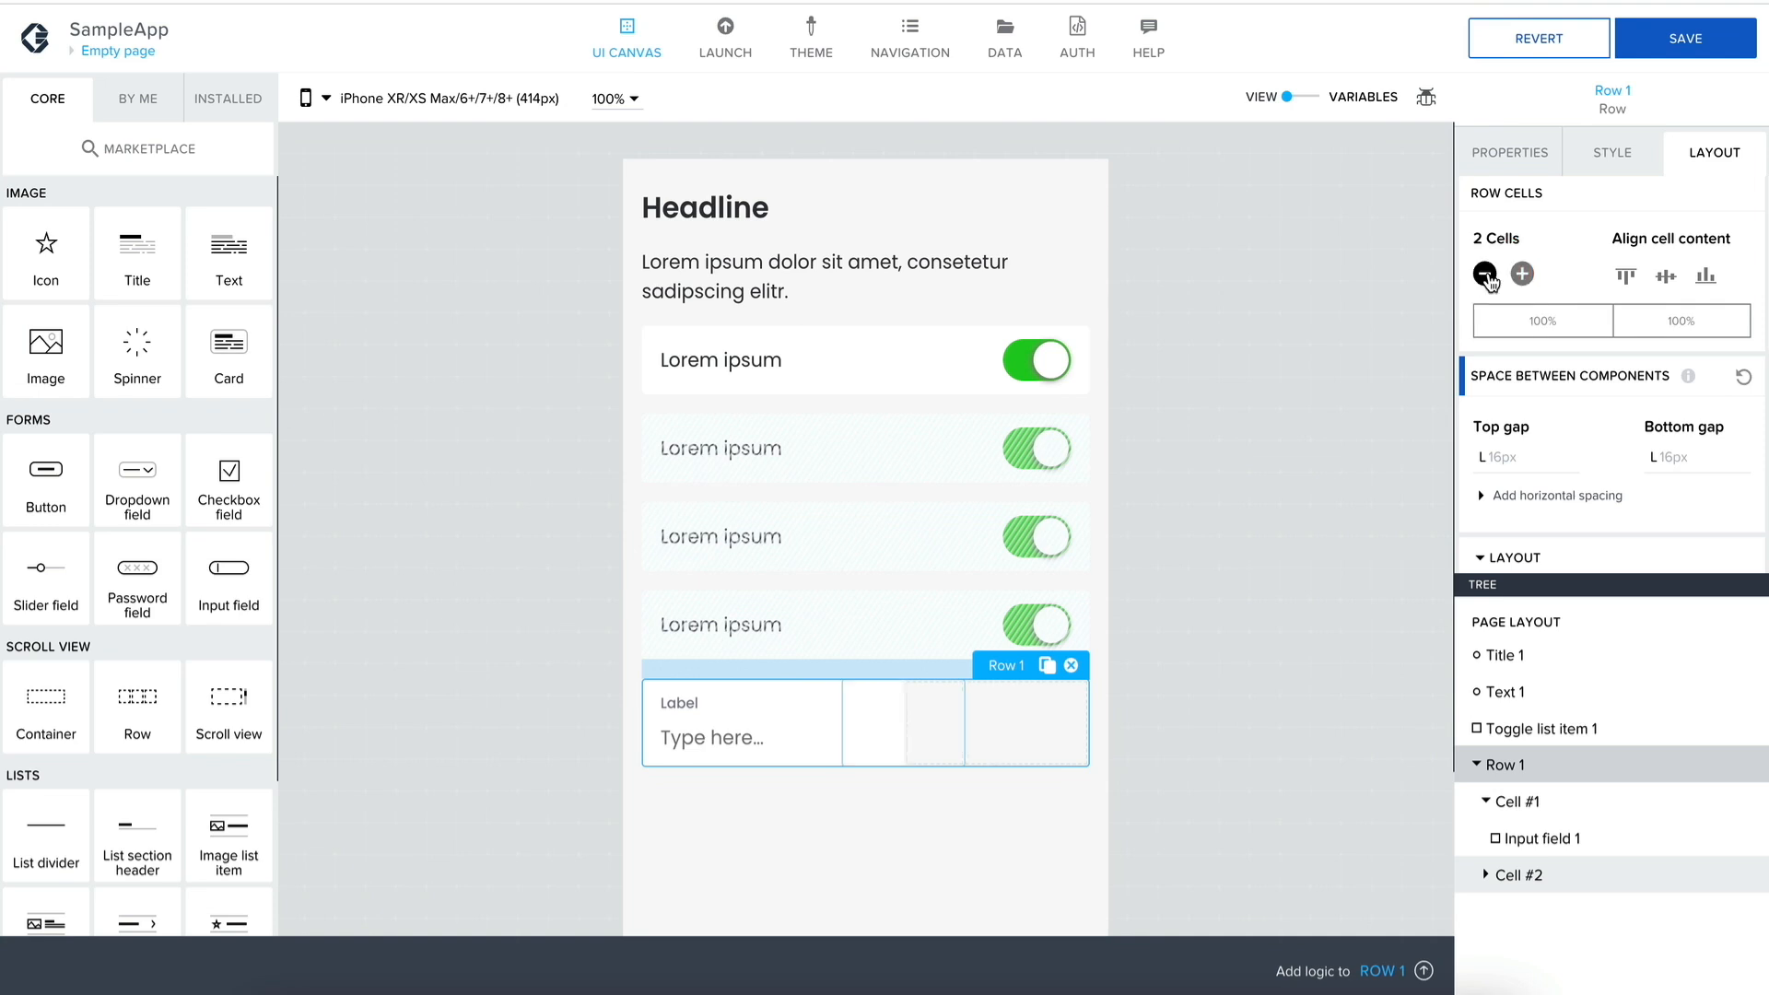
click(1485, 274)
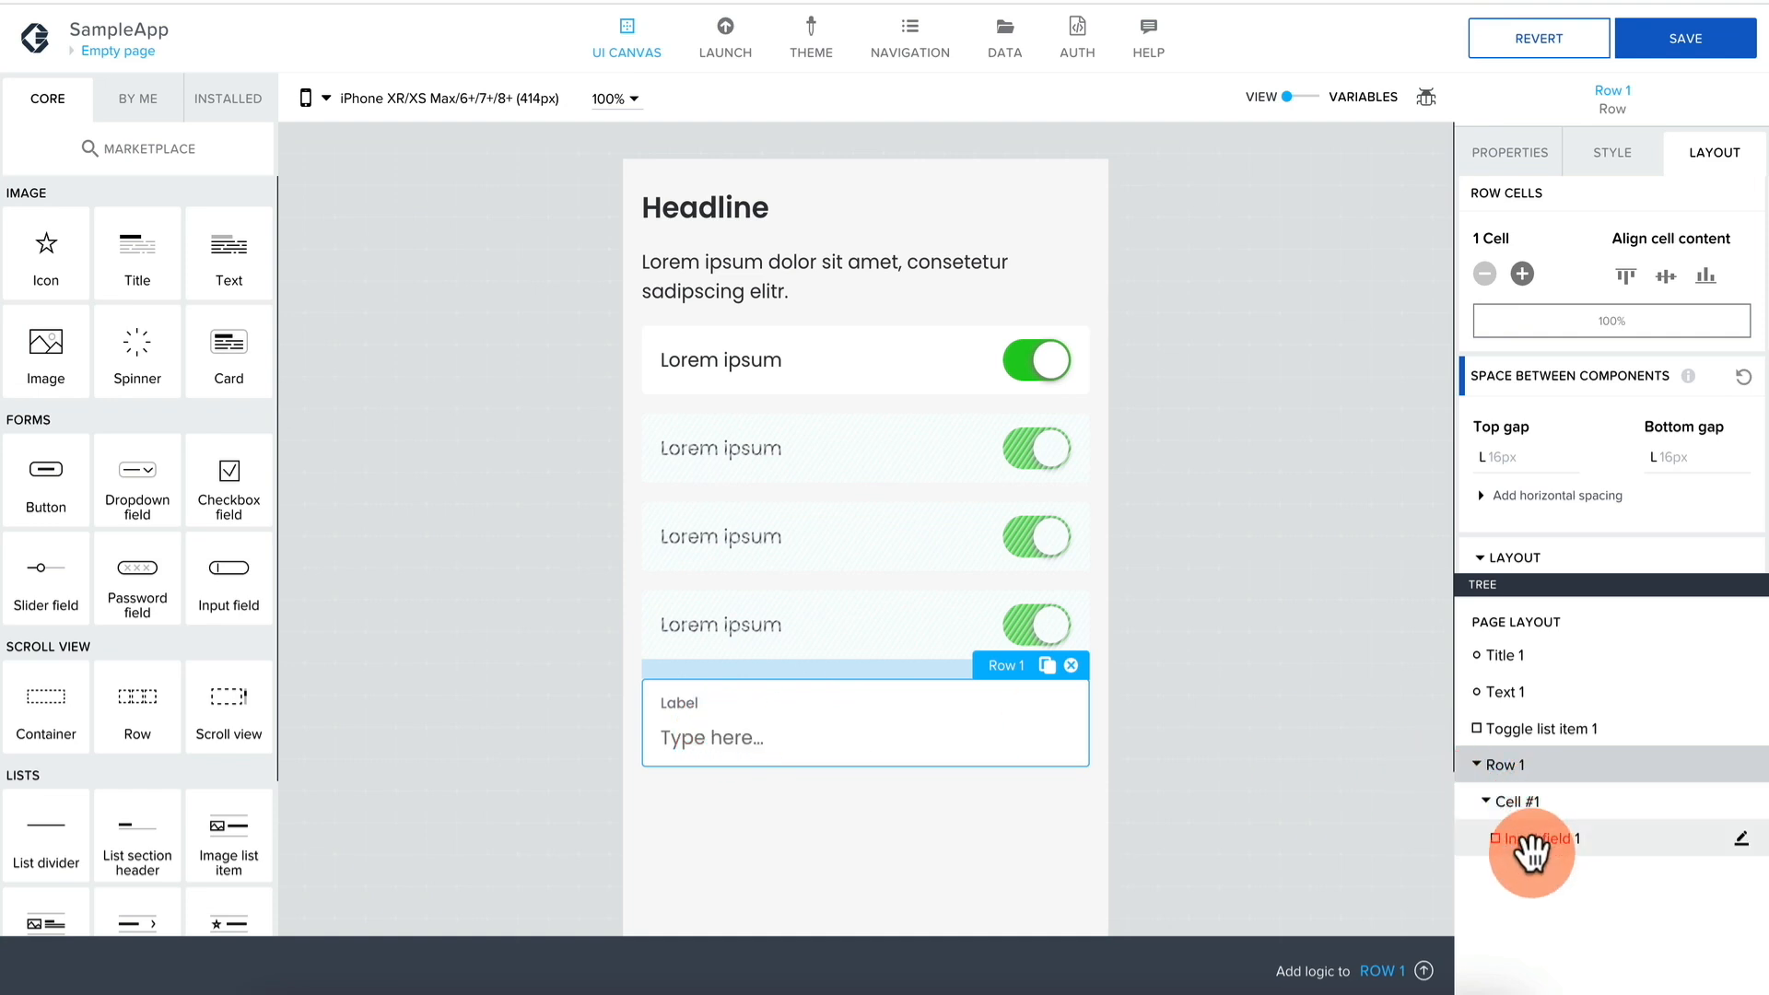
Add a button below the row with the input field and save the application.
click(723, 733)
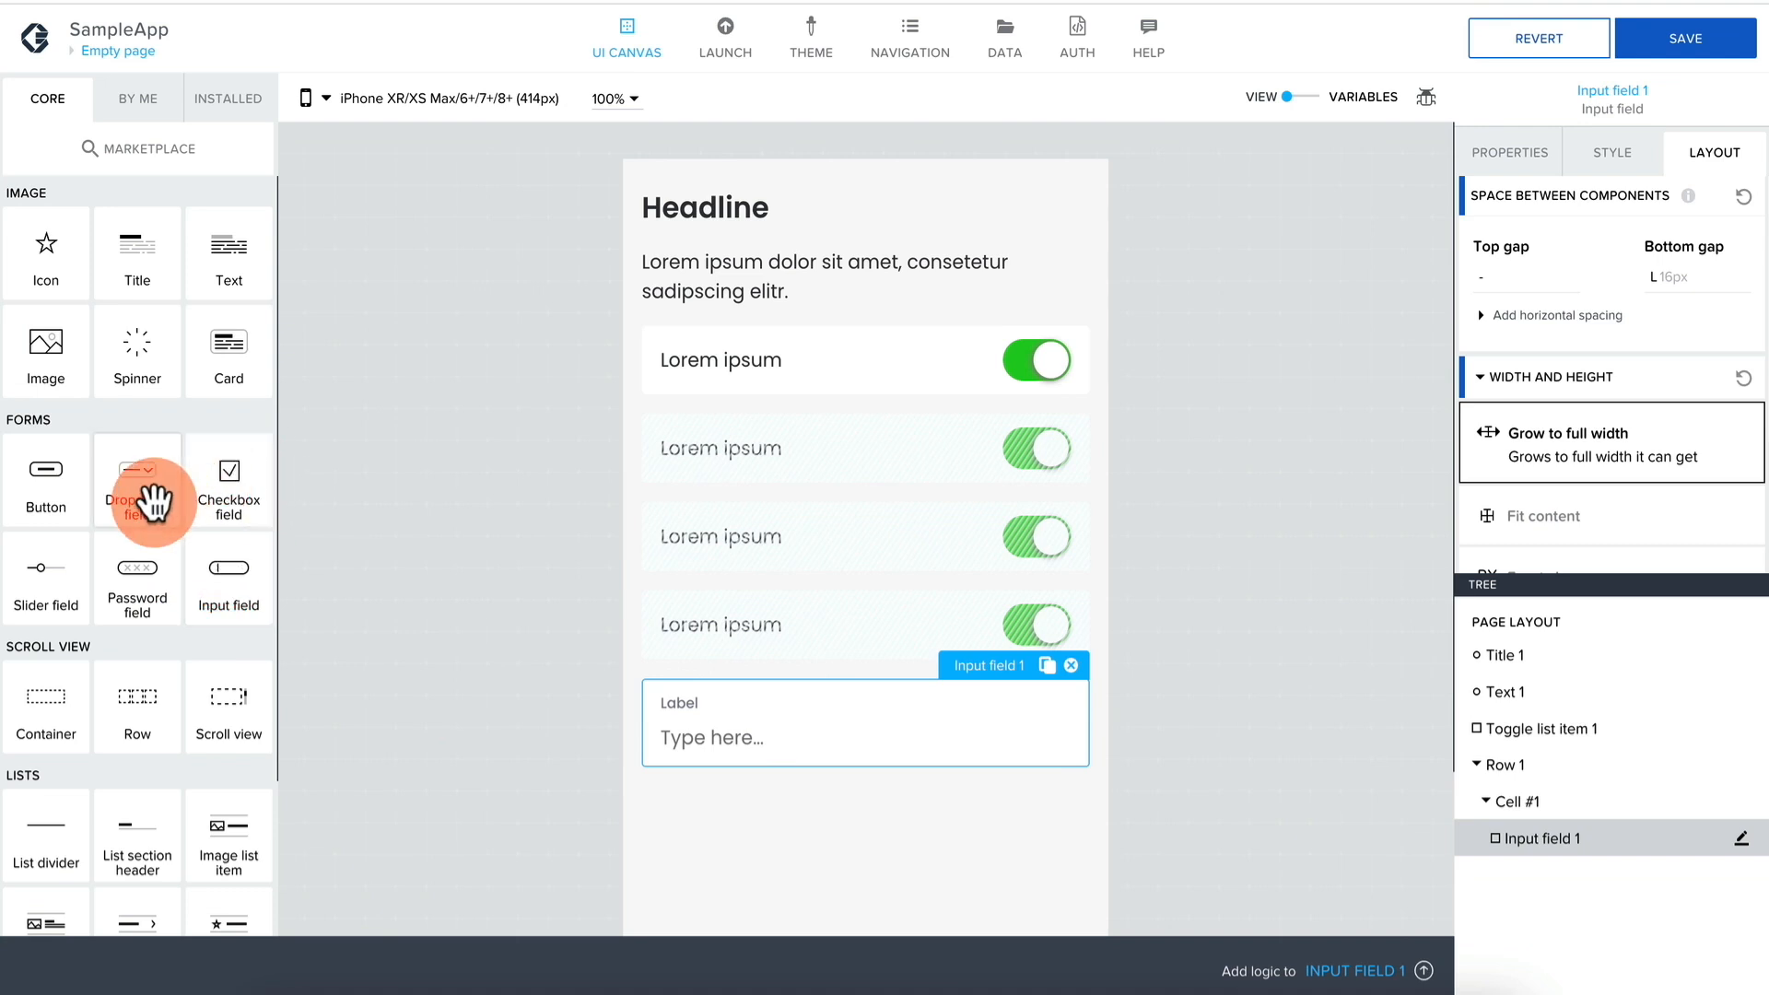
drag(55, 493, 790, 849)
click(455, 669)
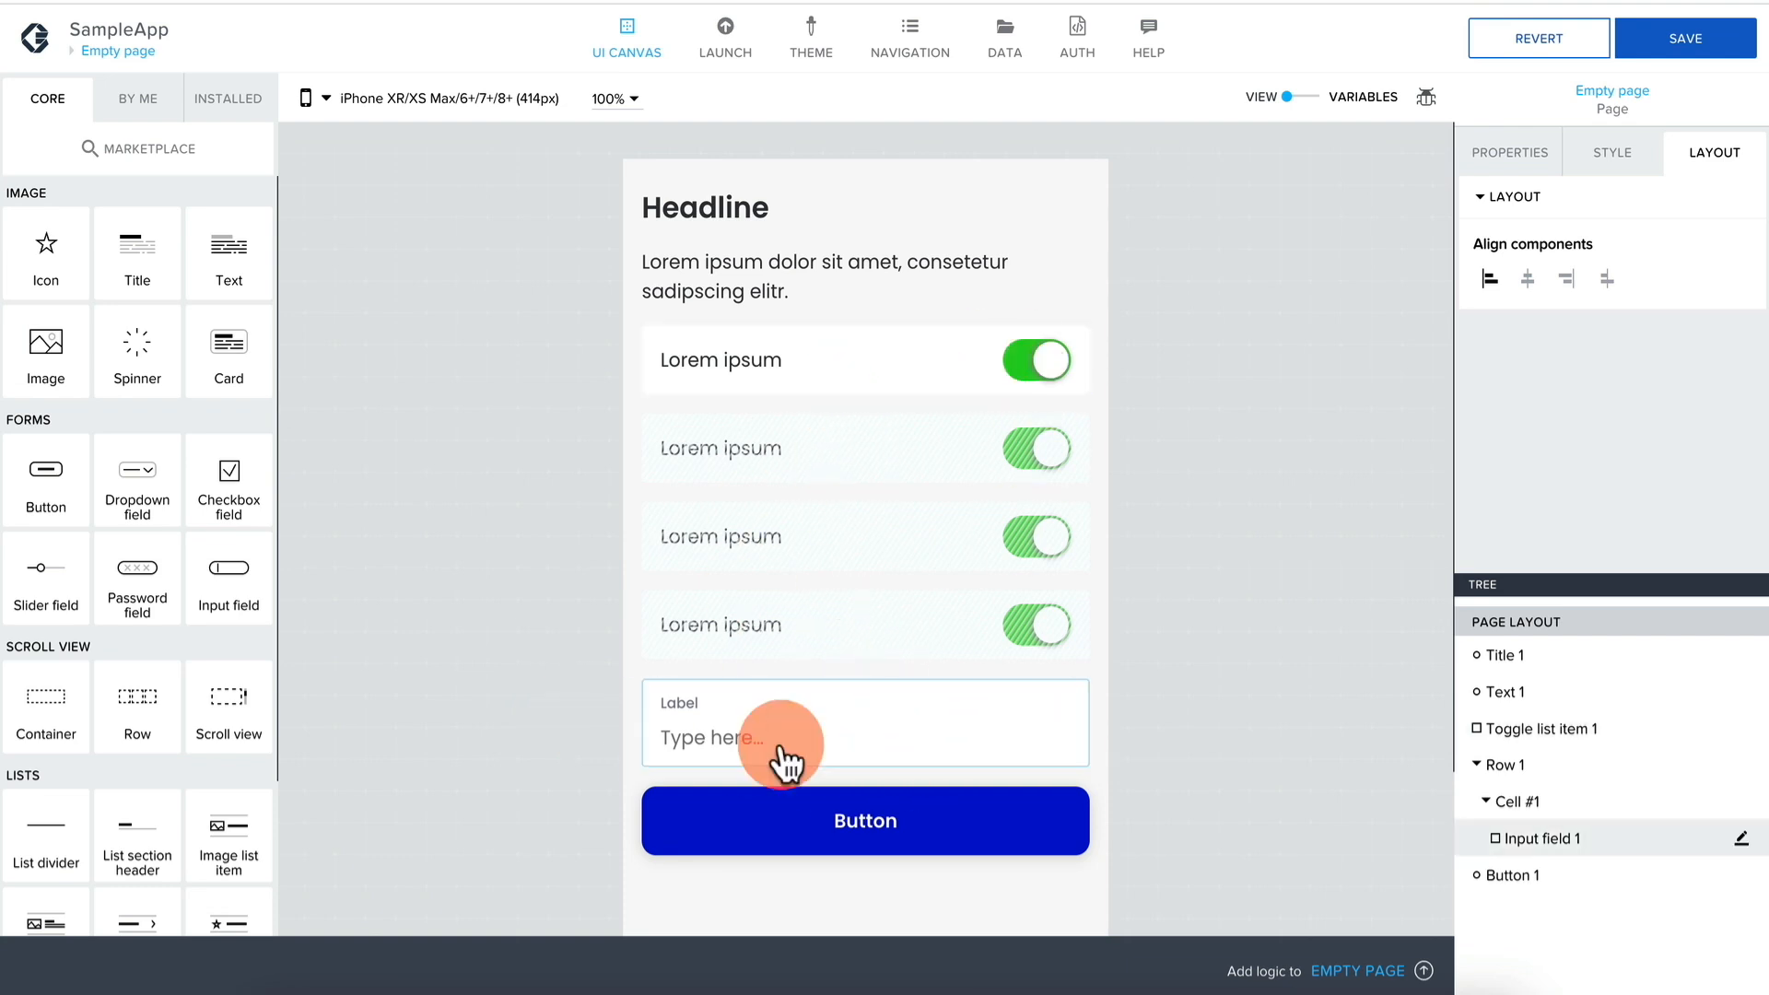
click(1723, 39)
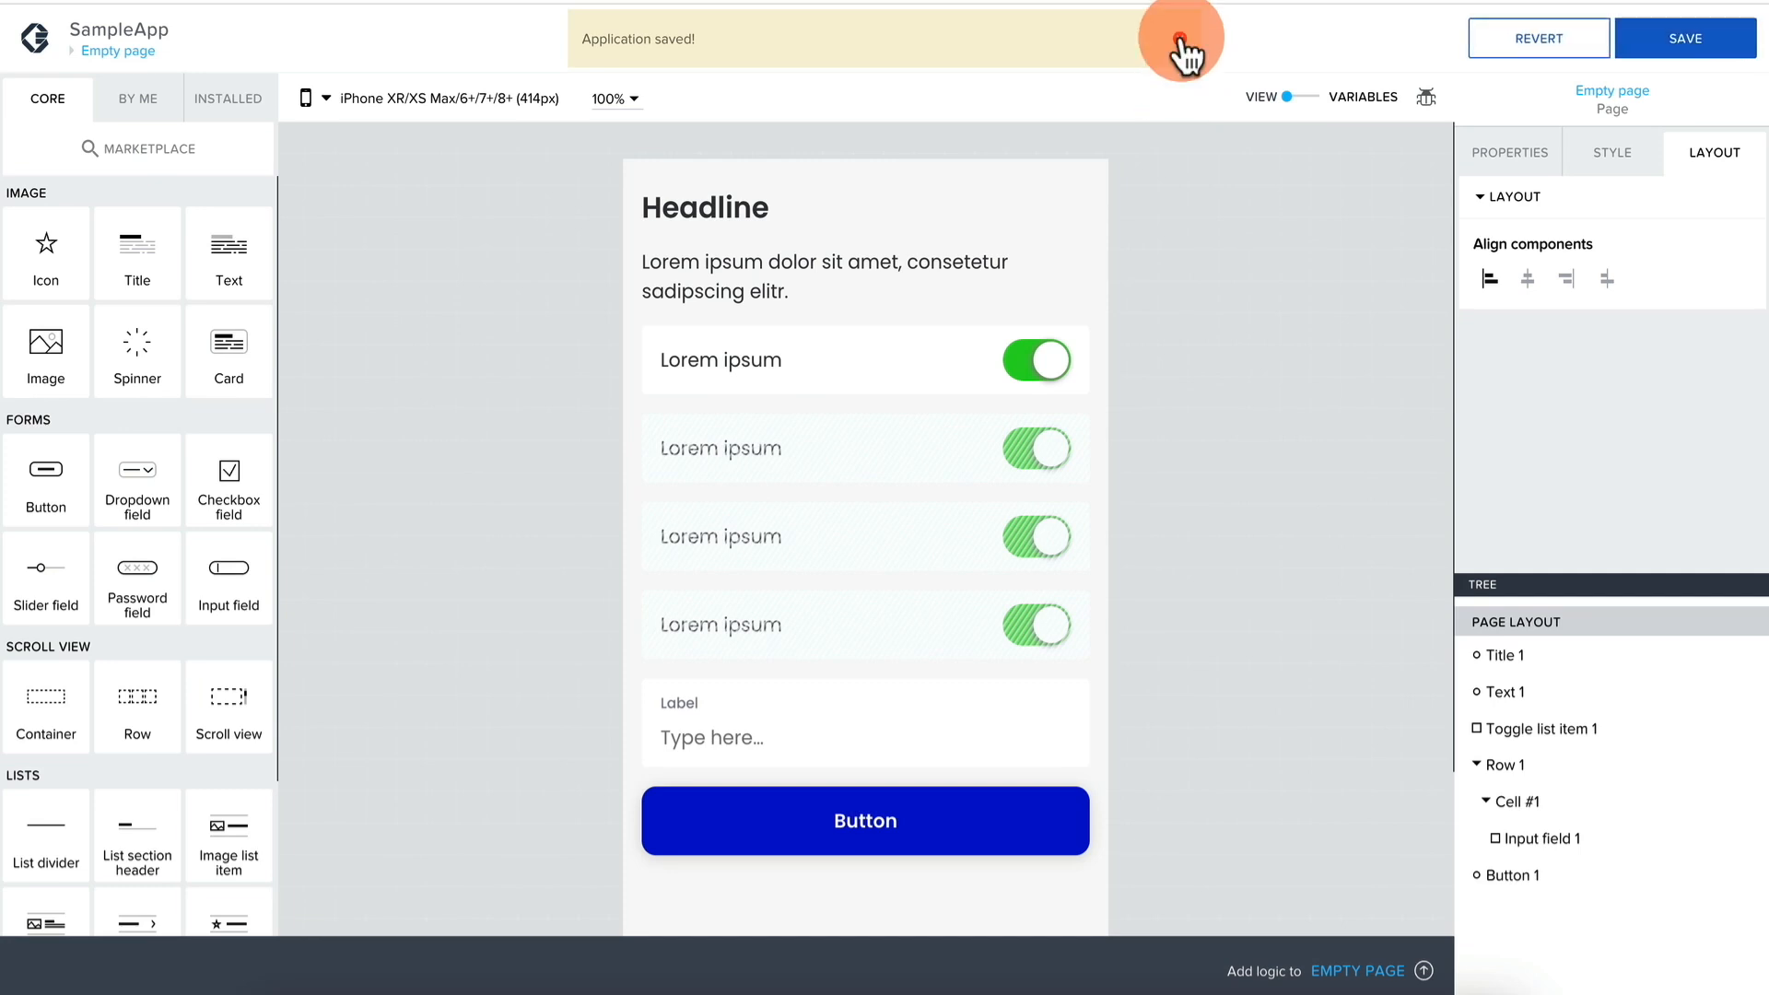
click(1664, 44)
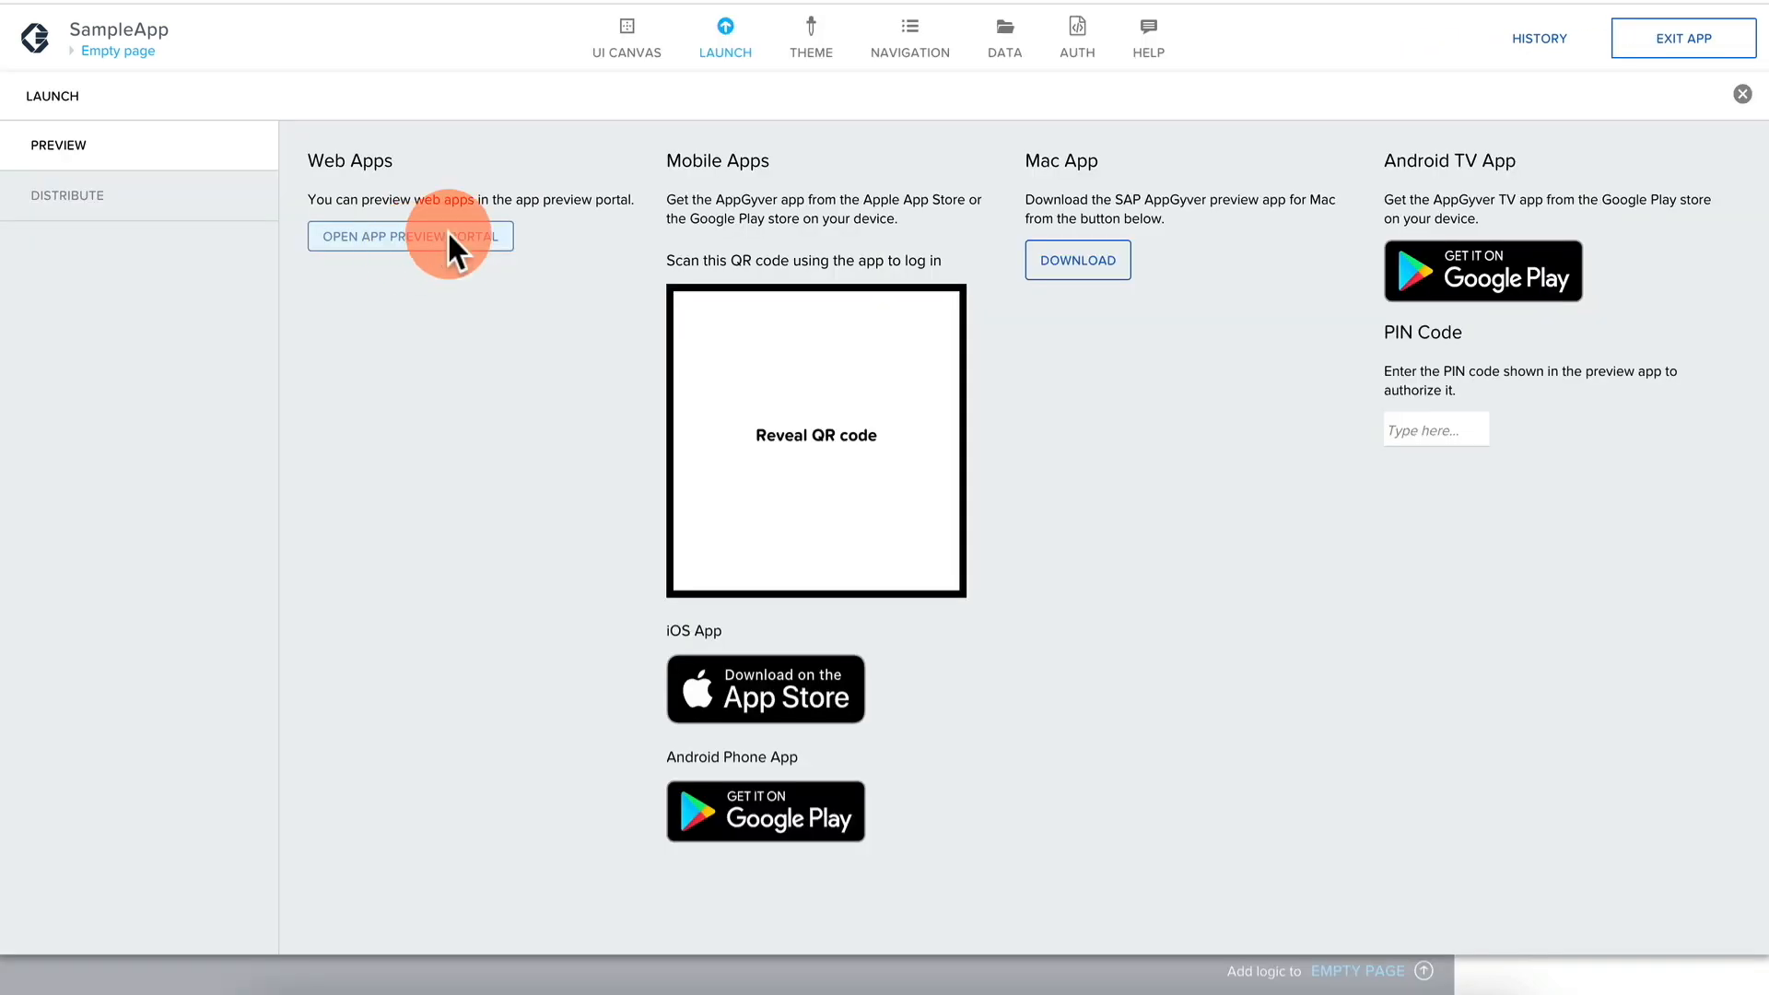
Preview SampleApp as a web app through the app preview portal and return to the editor.
click(449, 242)
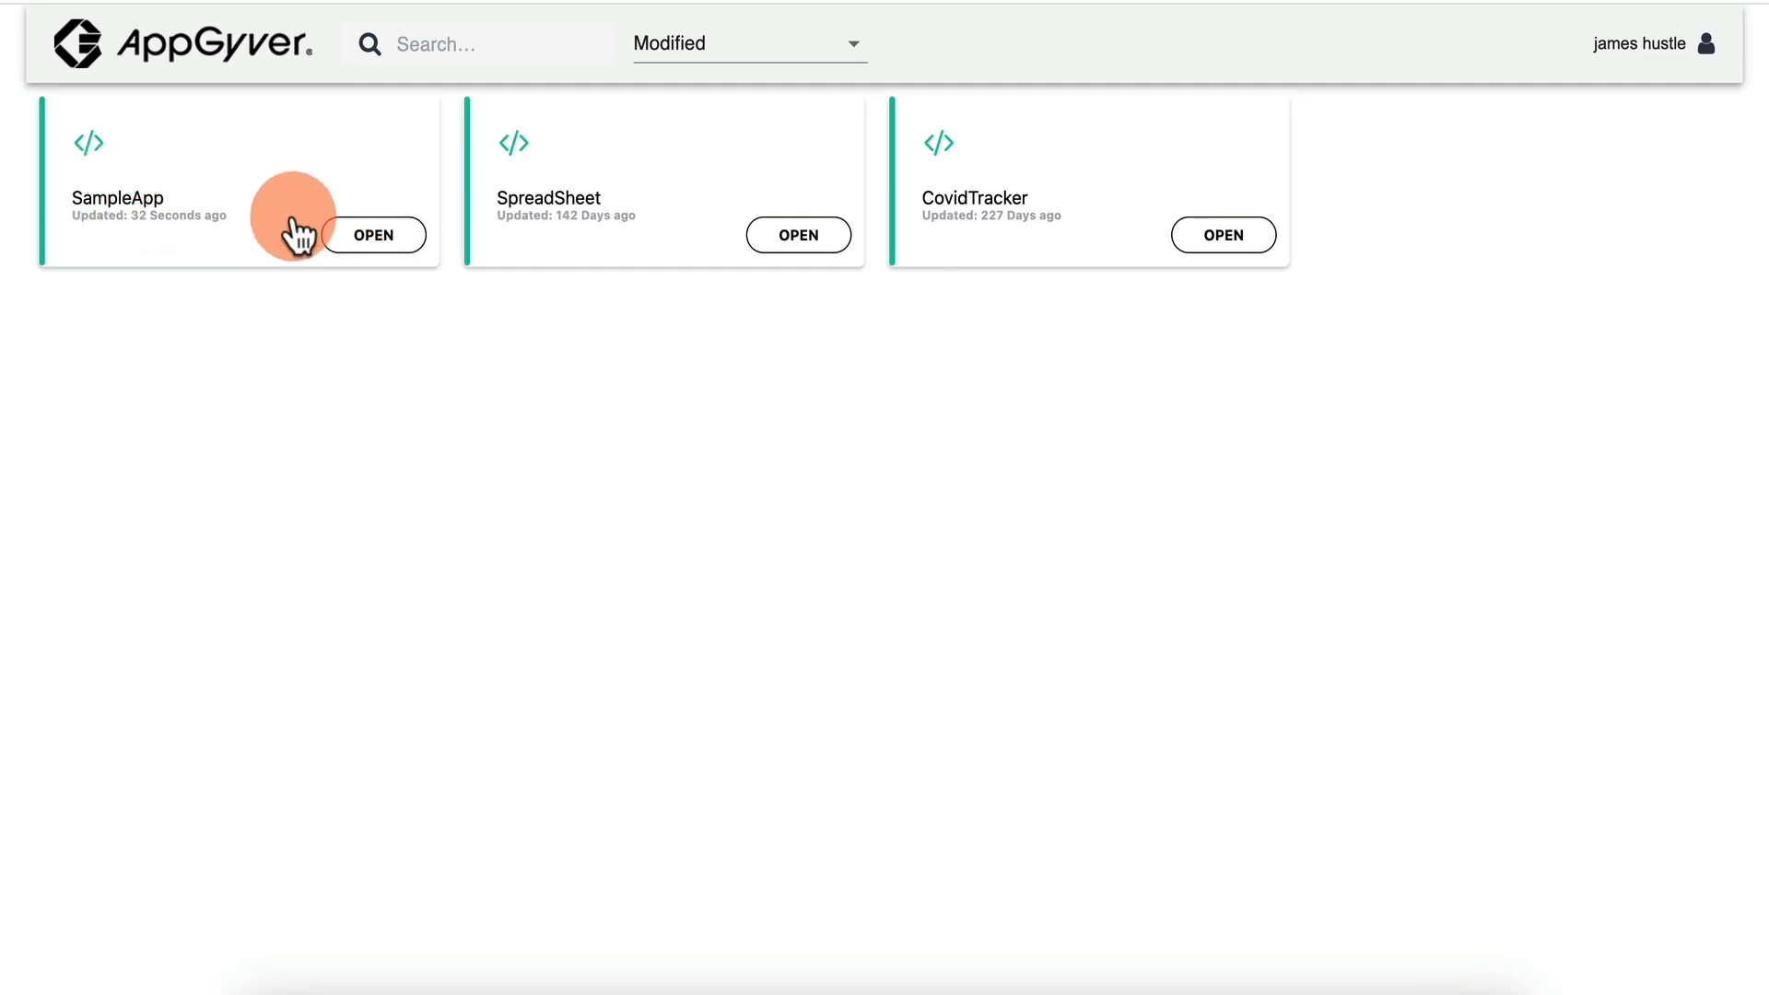
click(377, 242)
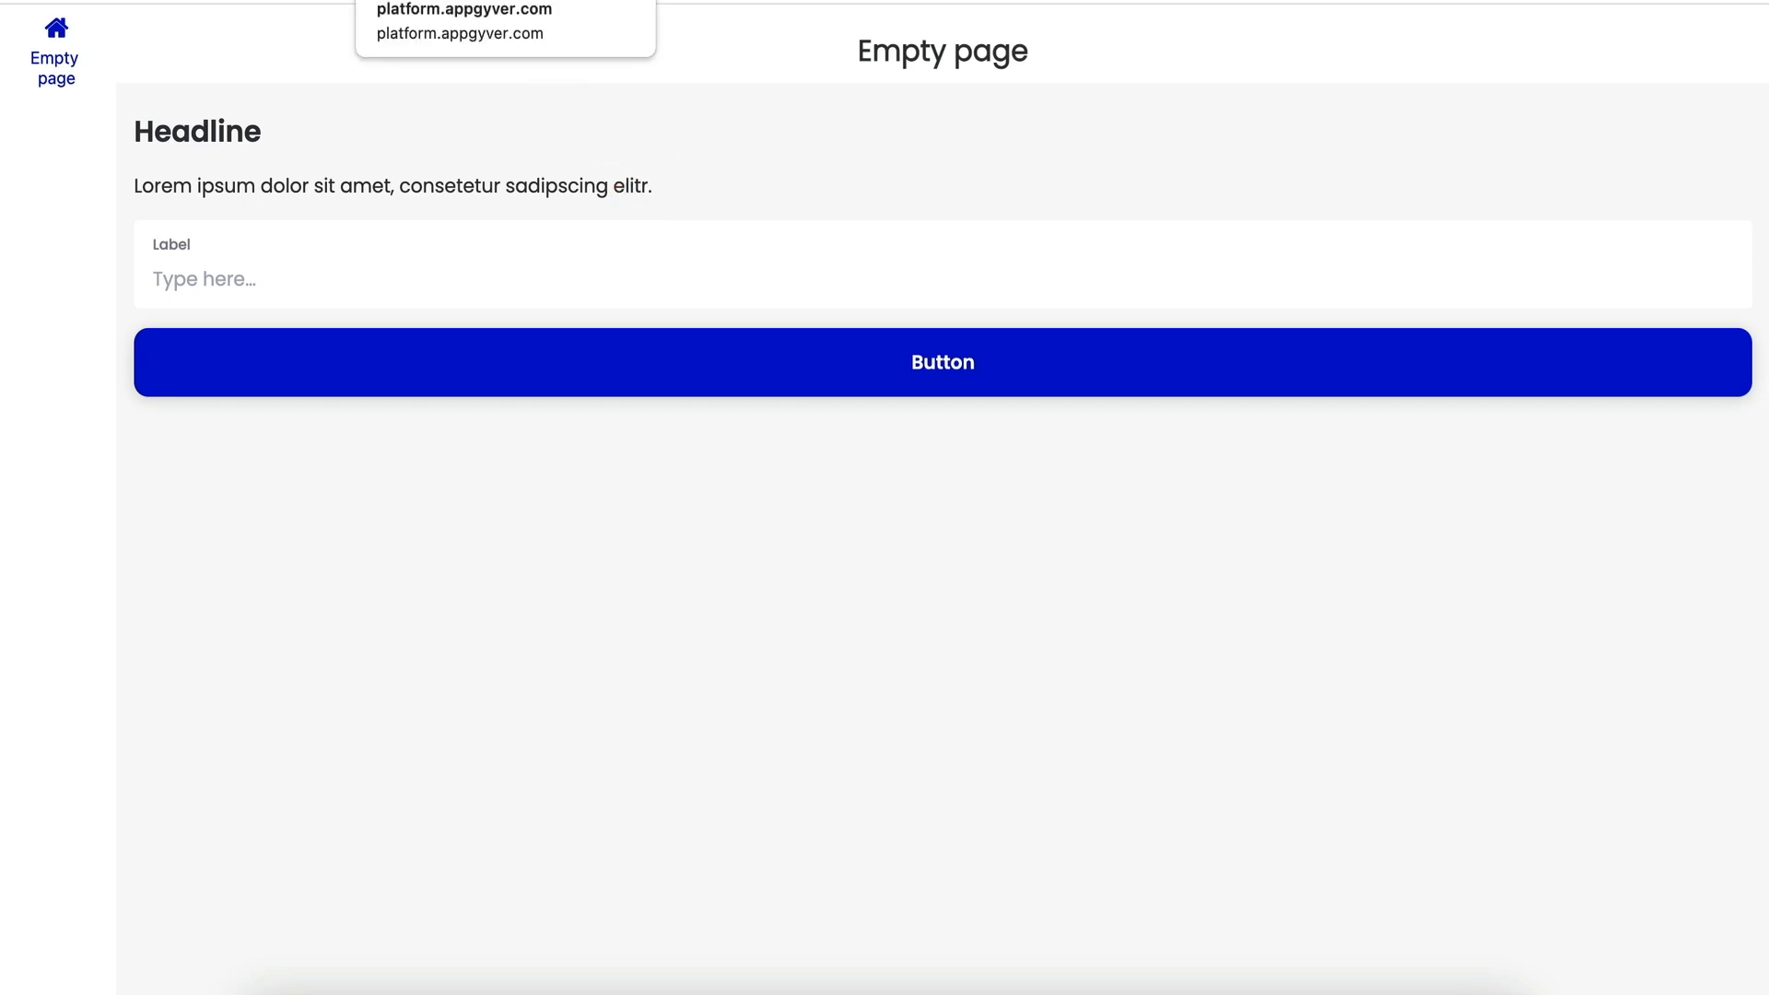
click(452, 1)
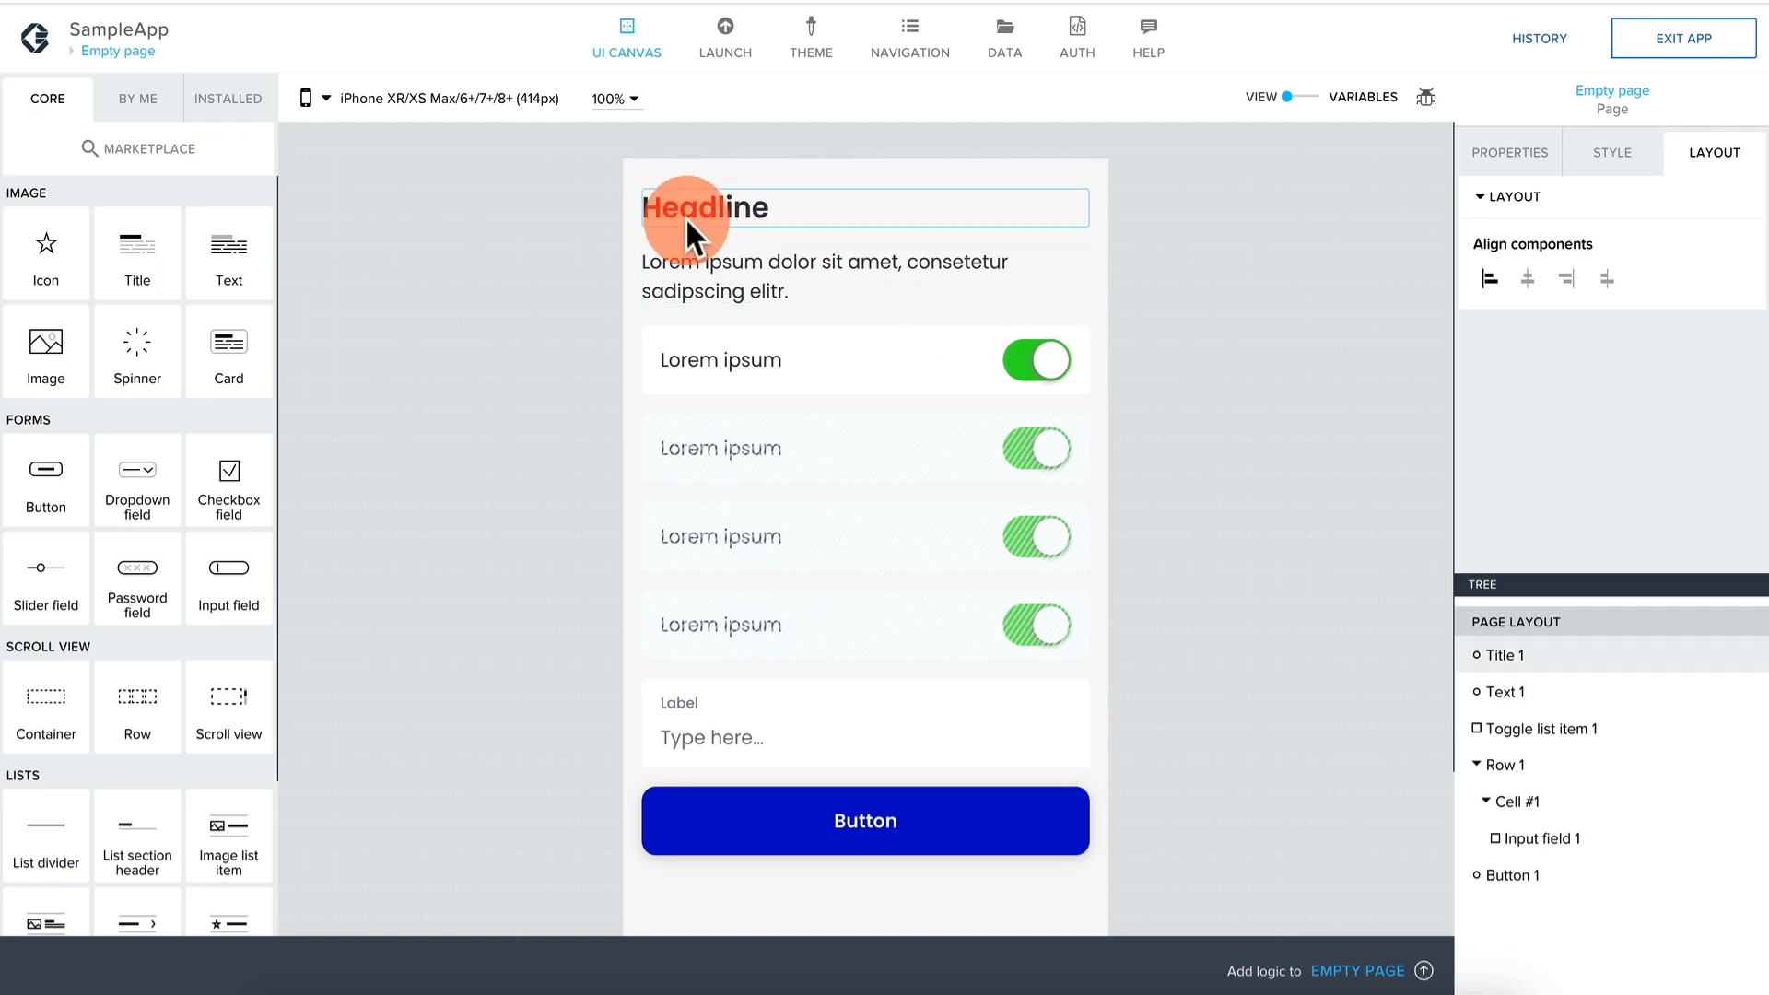
Delete the Lorem ipsum paragraph below the headline and check the page in the web preview.
click(686, 212)
click(806, 286)
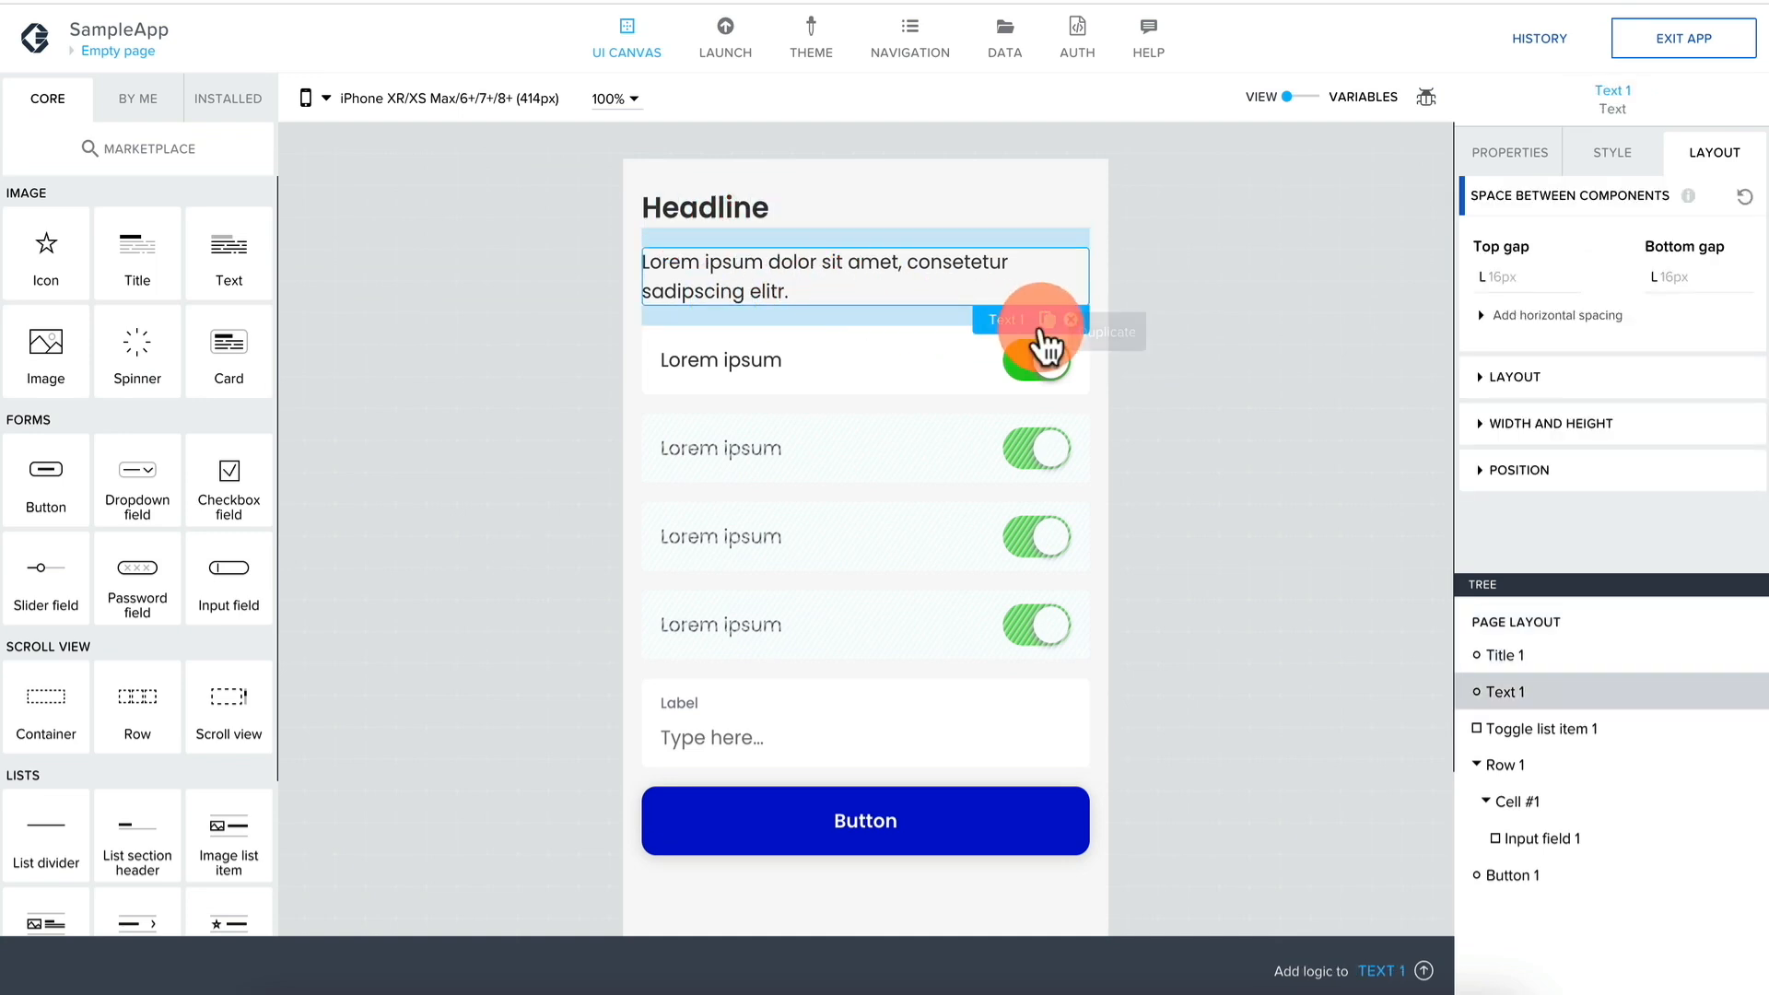
click(1070, 320)
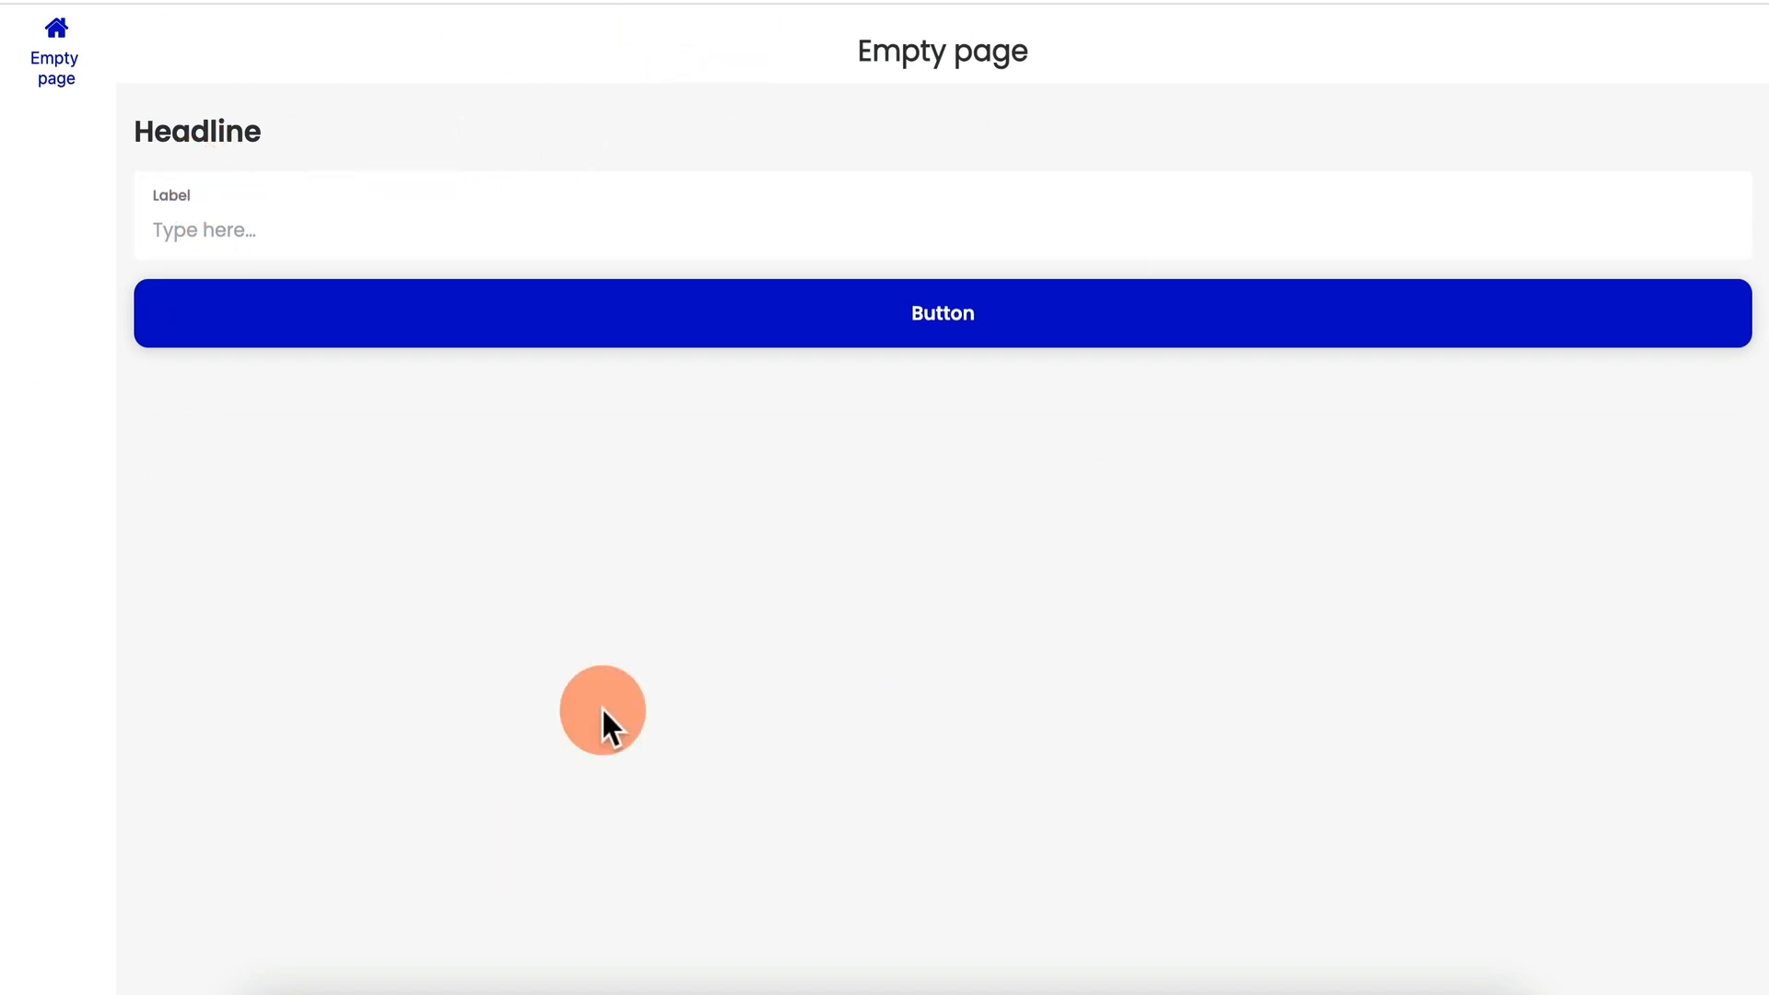
click(382, 320)
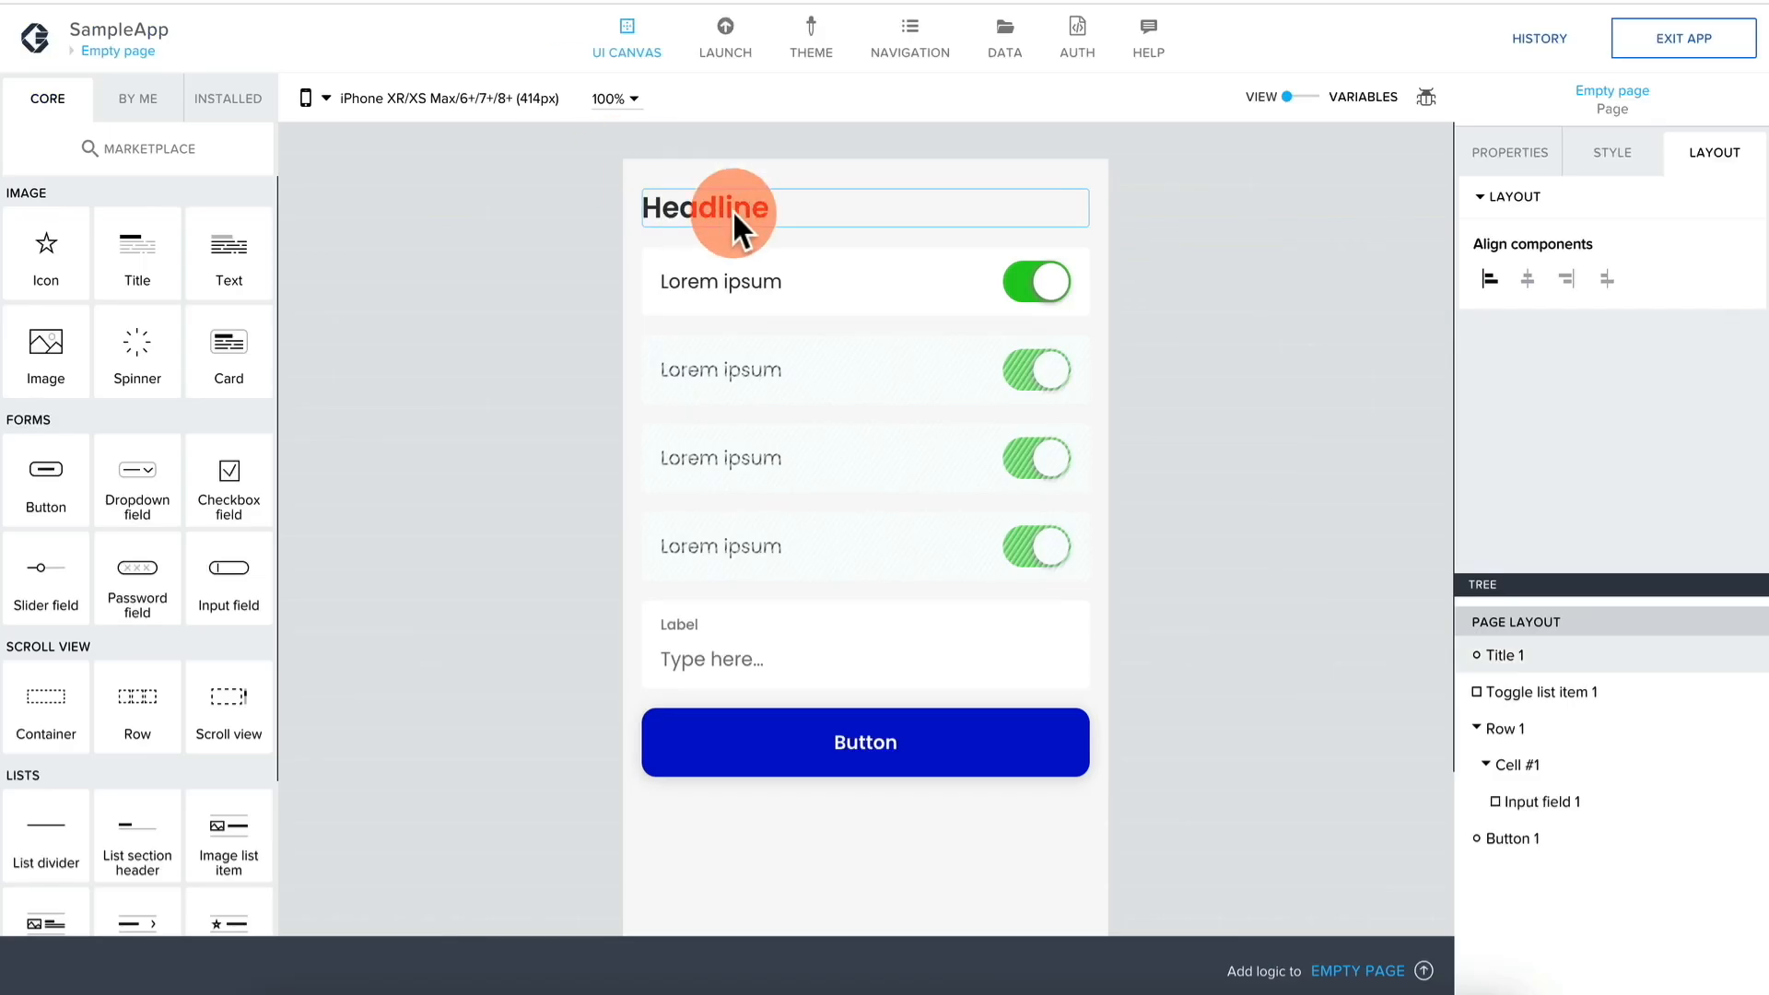
Set the page title's content to Headline3 and save the application.
click(732, 208)
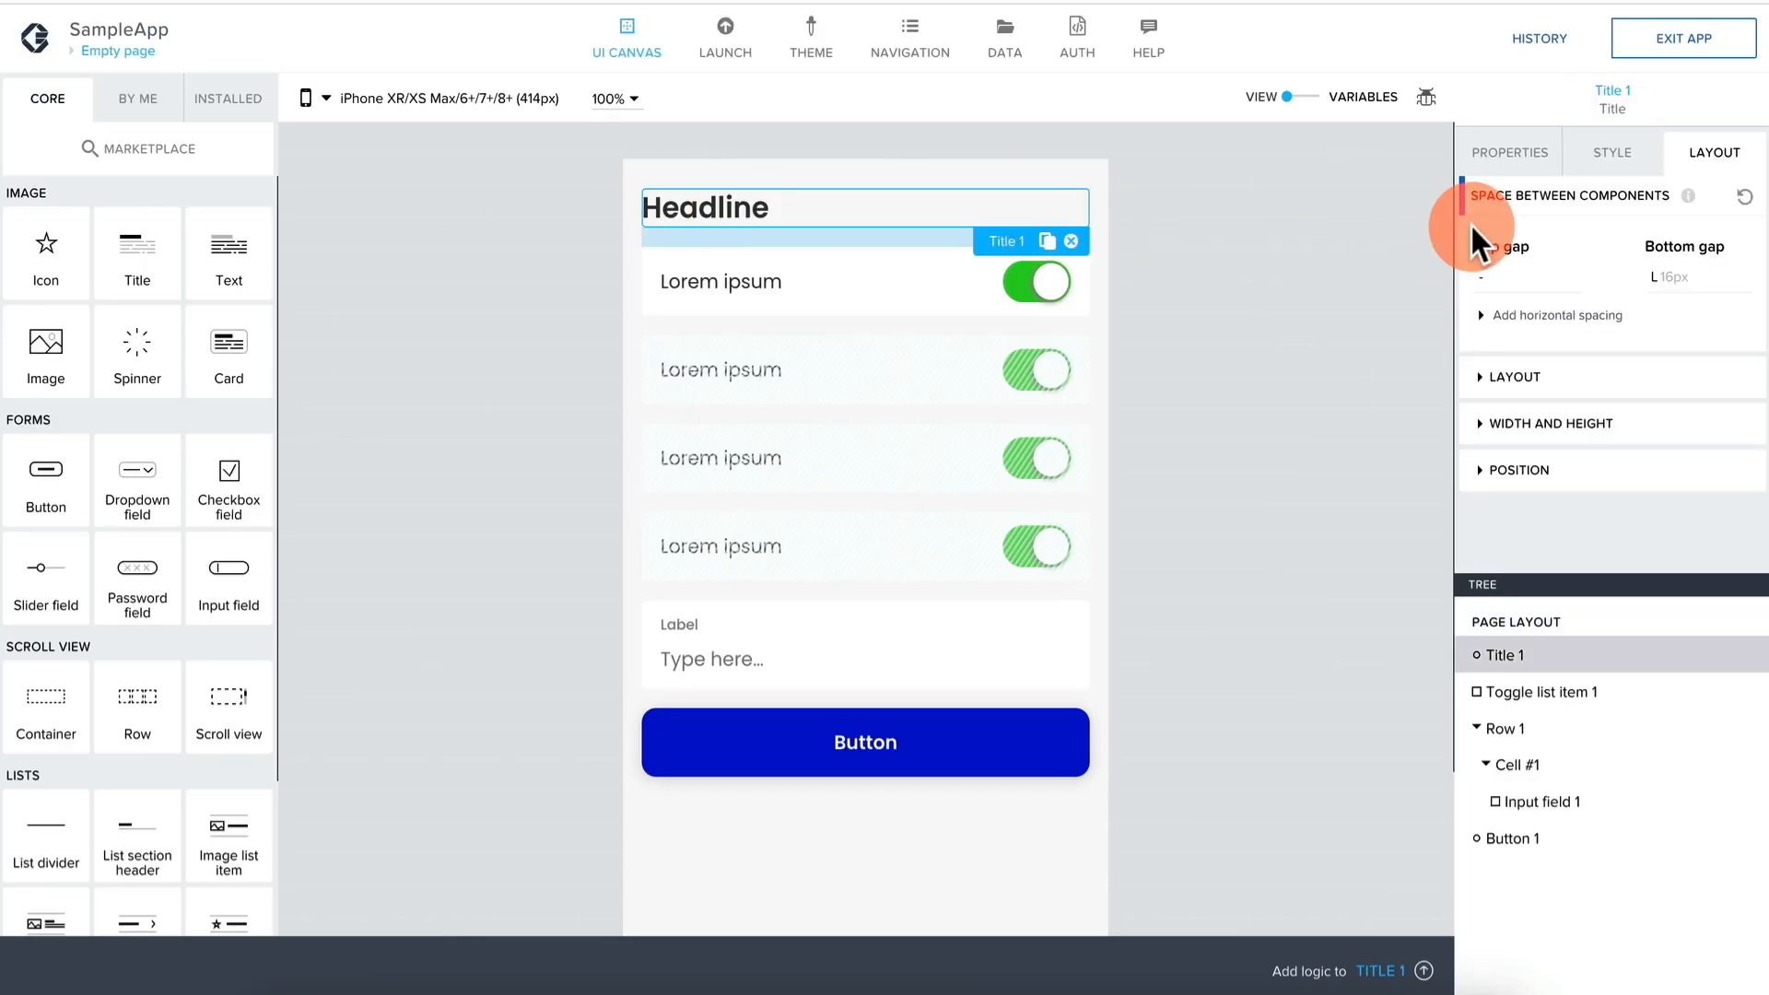
click(1516, 153)
click(1602, 238)
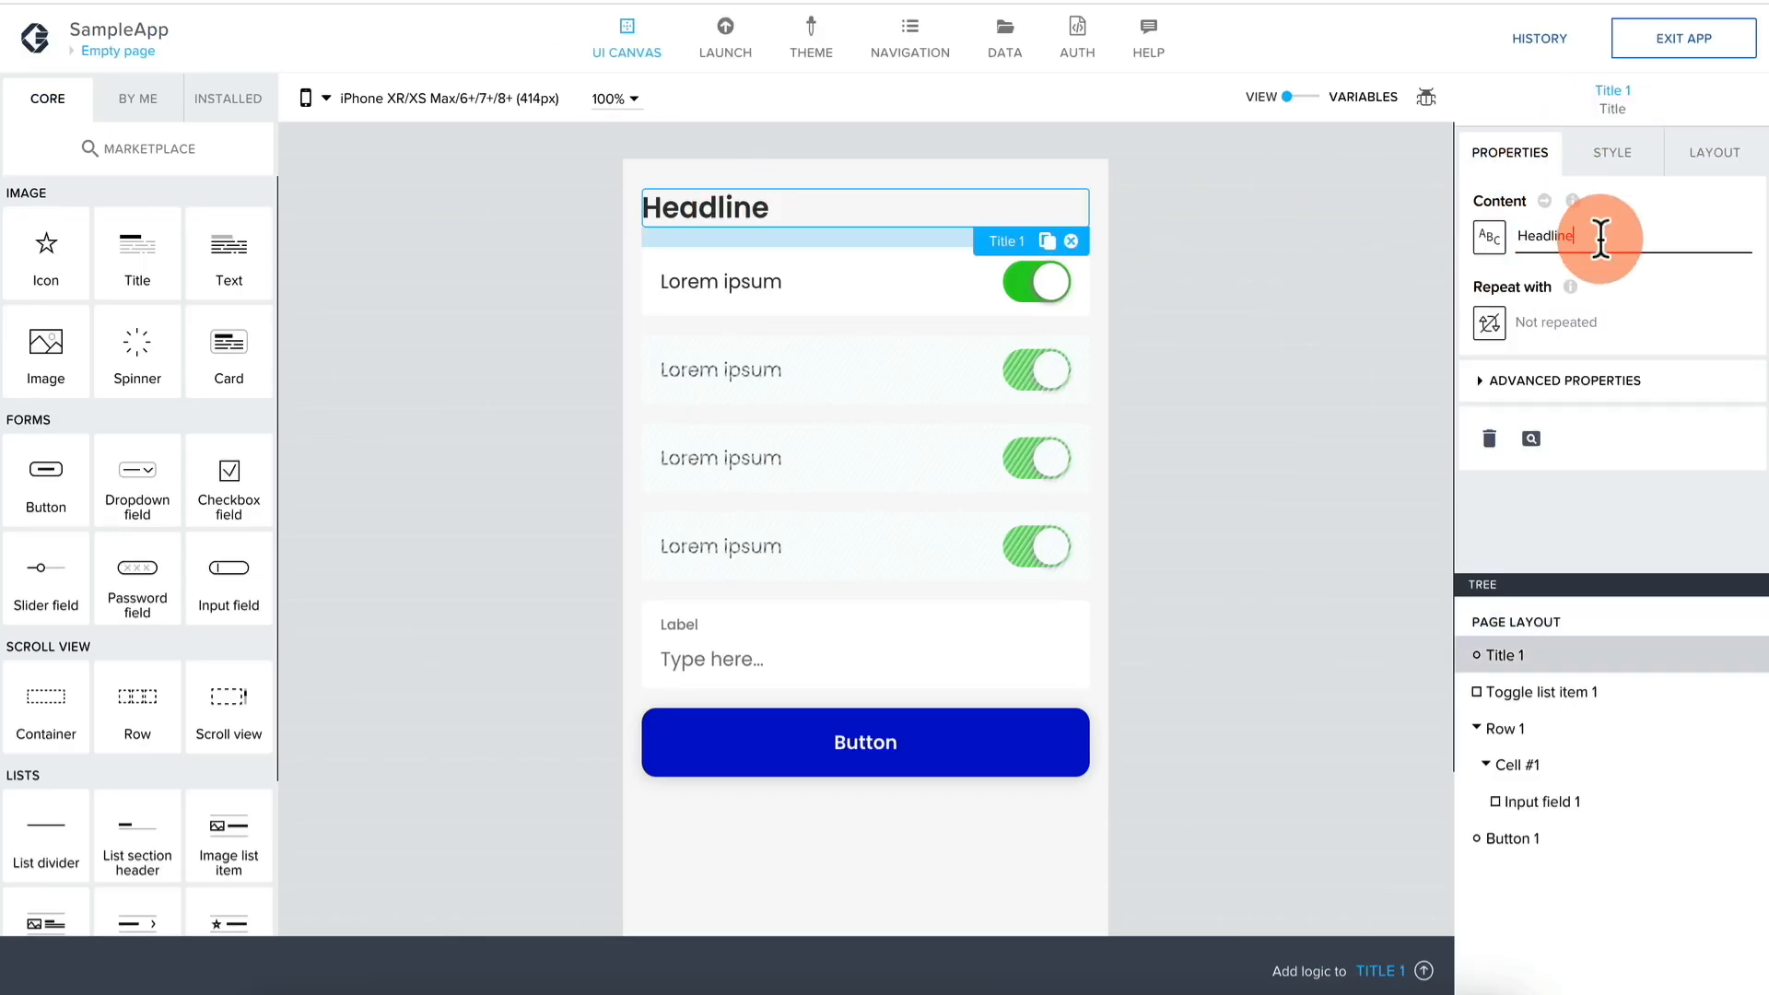
text(3)
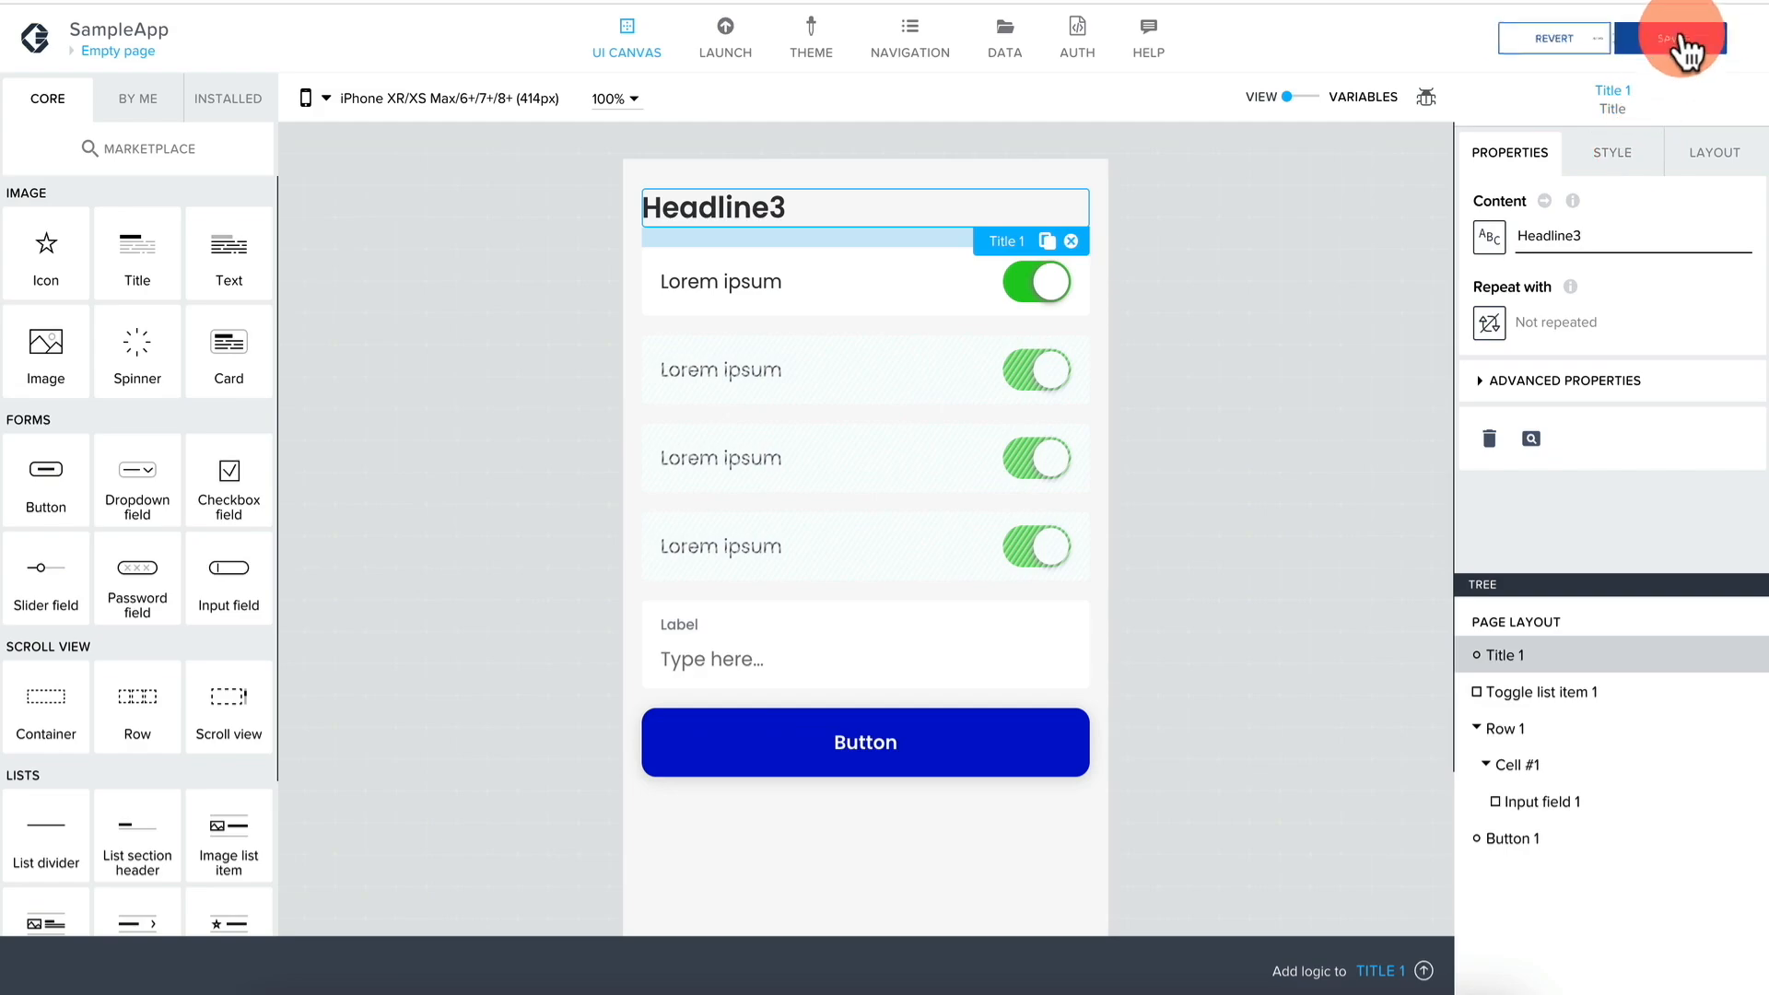
click(1681, 37)
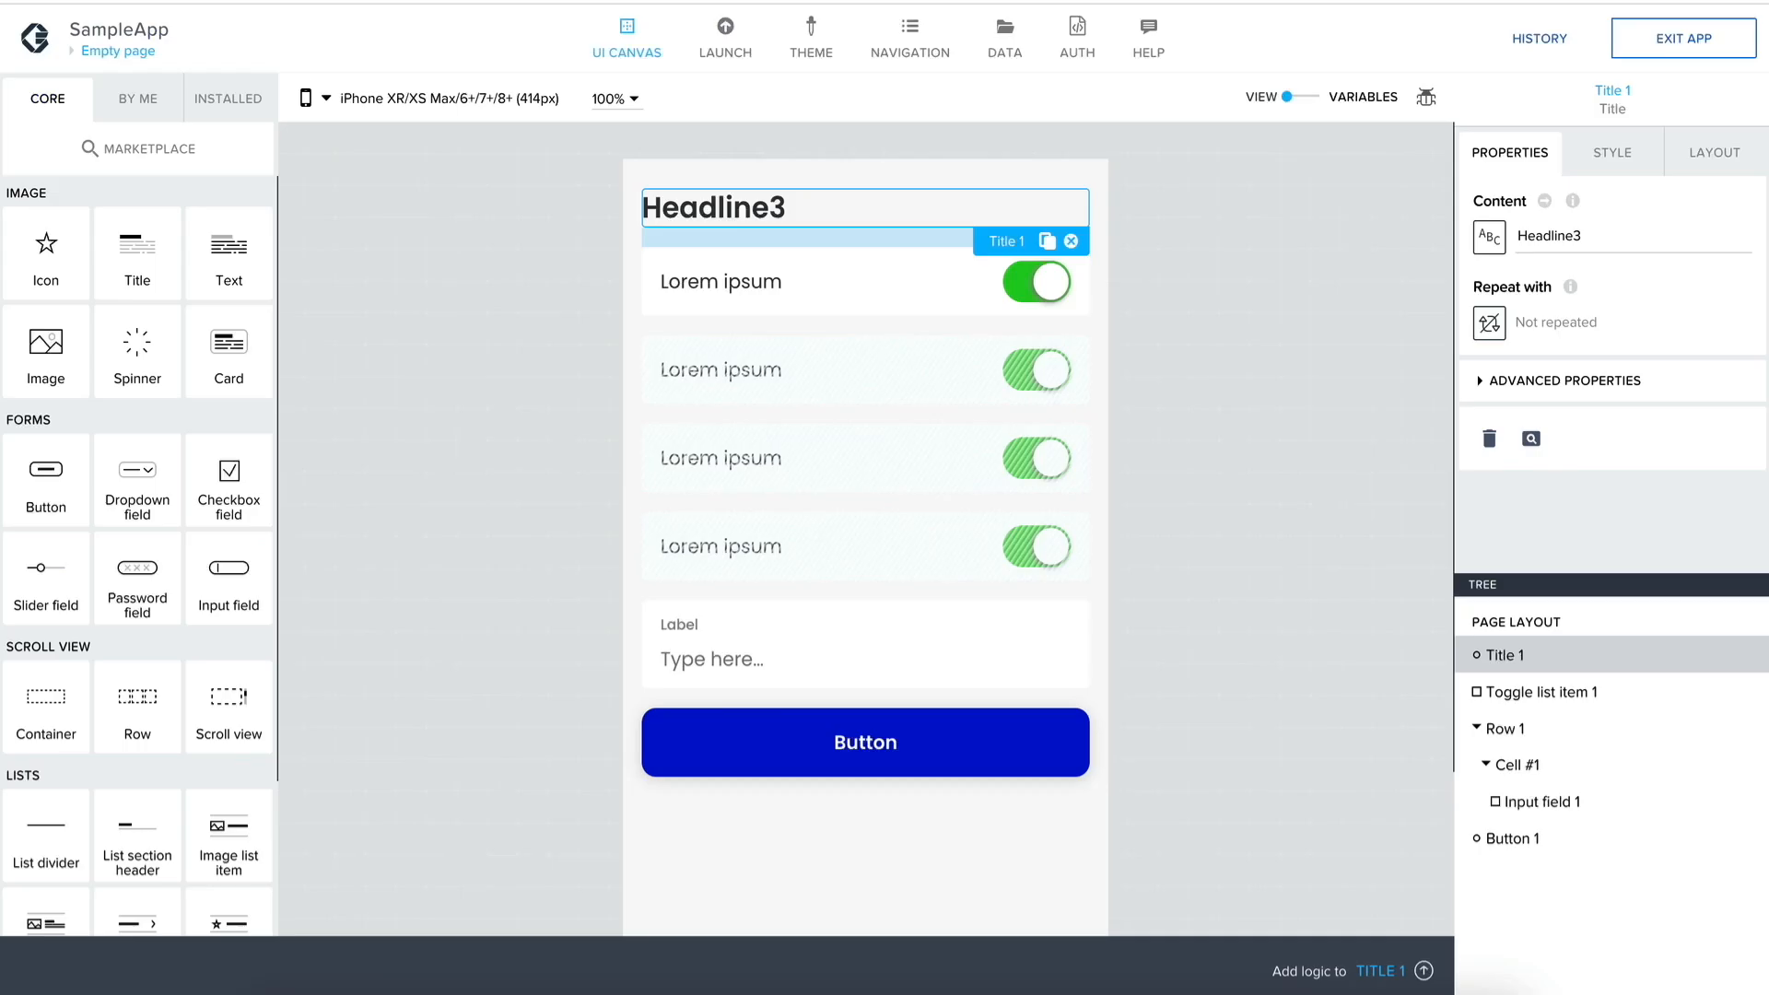
Change the page title's content to Headline4, save the application and check the title in the web preview.
key(BackSpace)
text(4)
click(1698, 42)
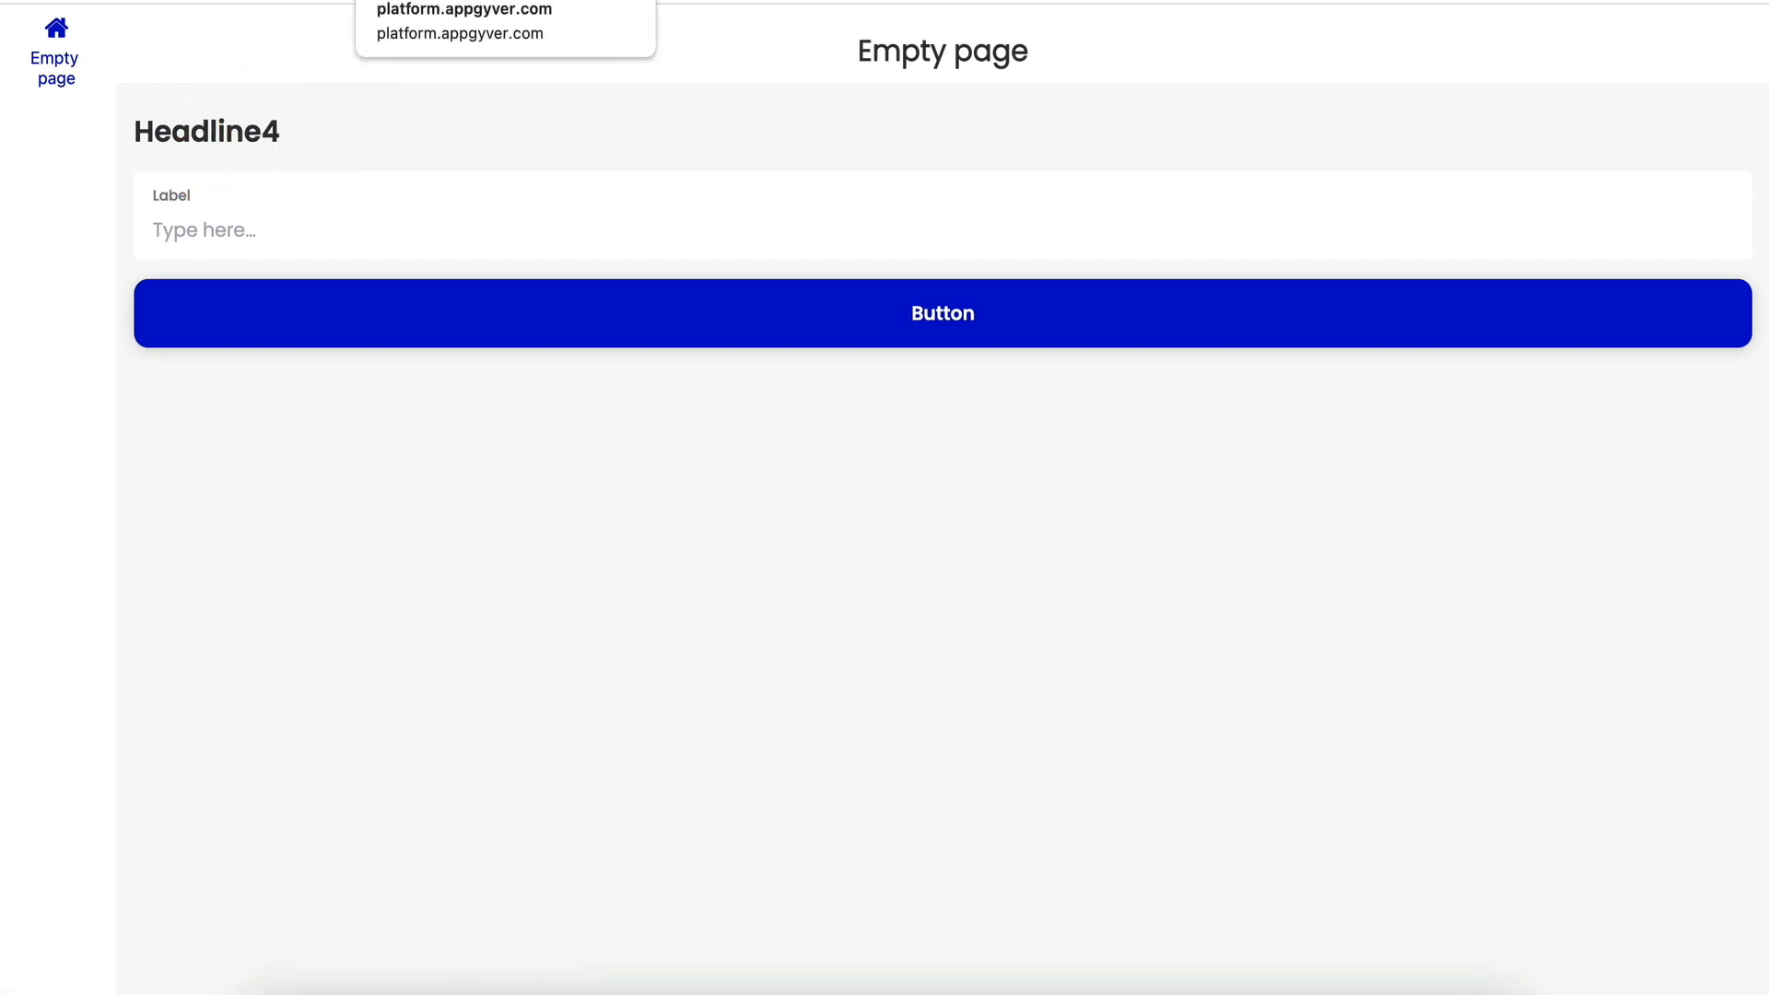
click(566, 287)
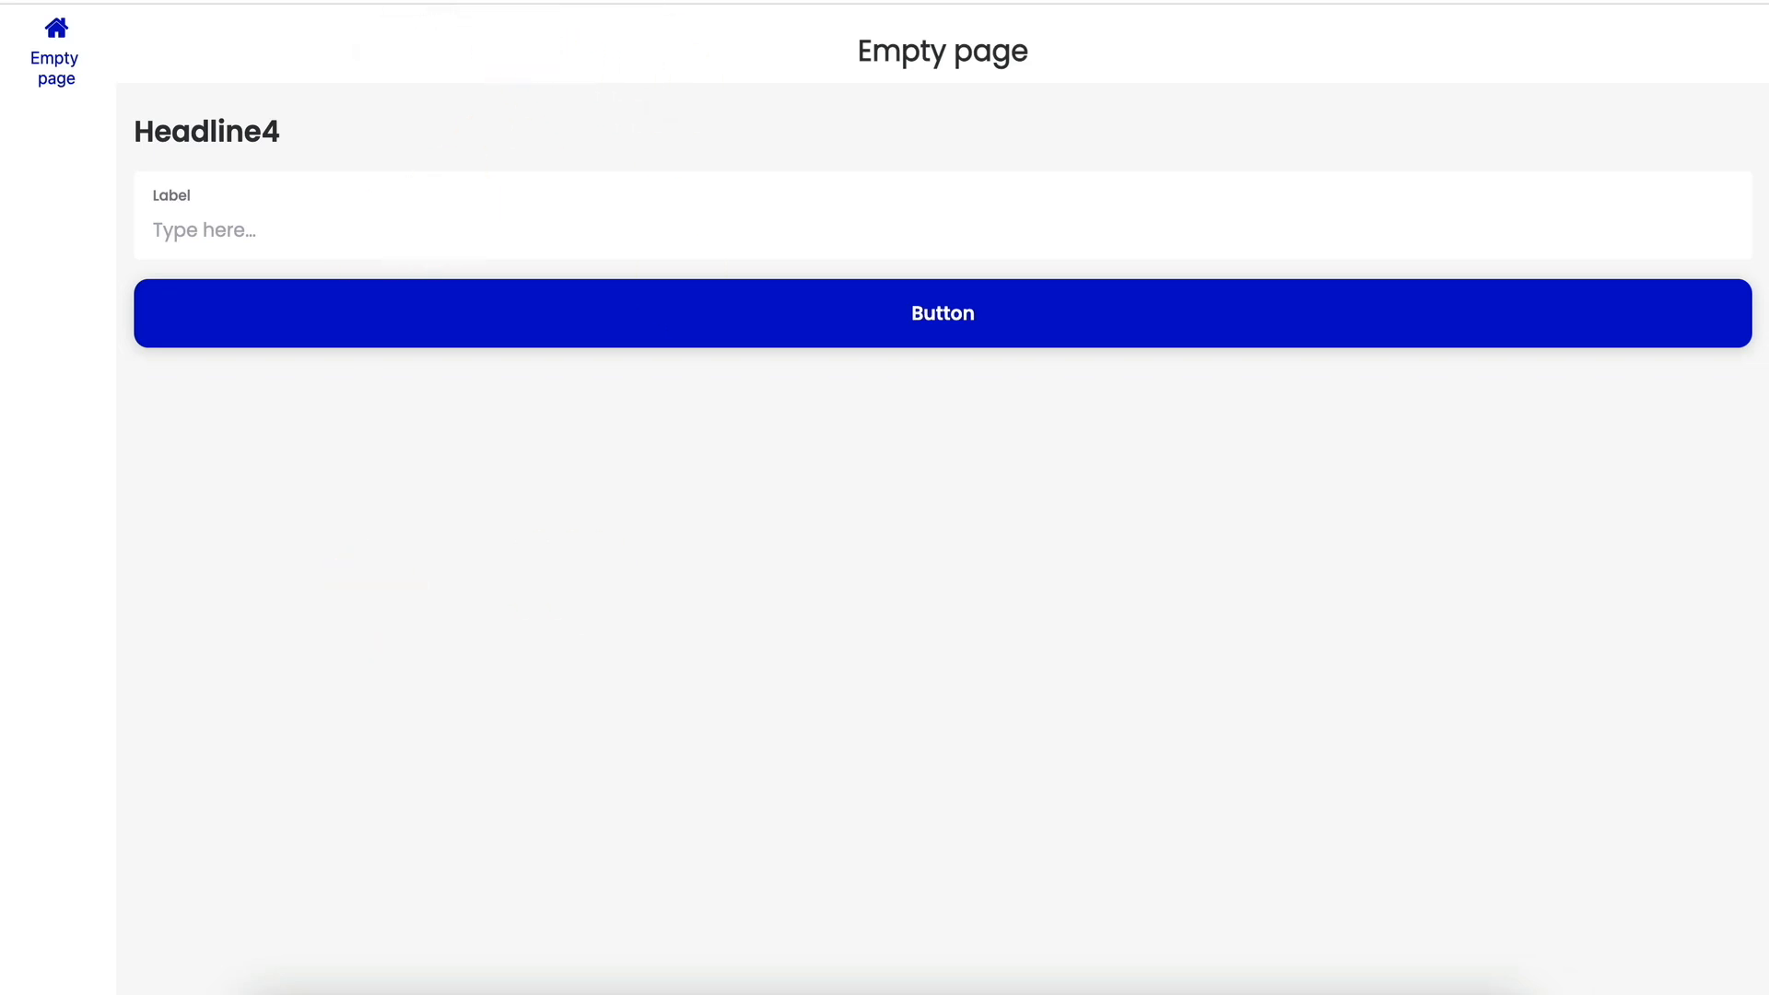
click(442, 1)
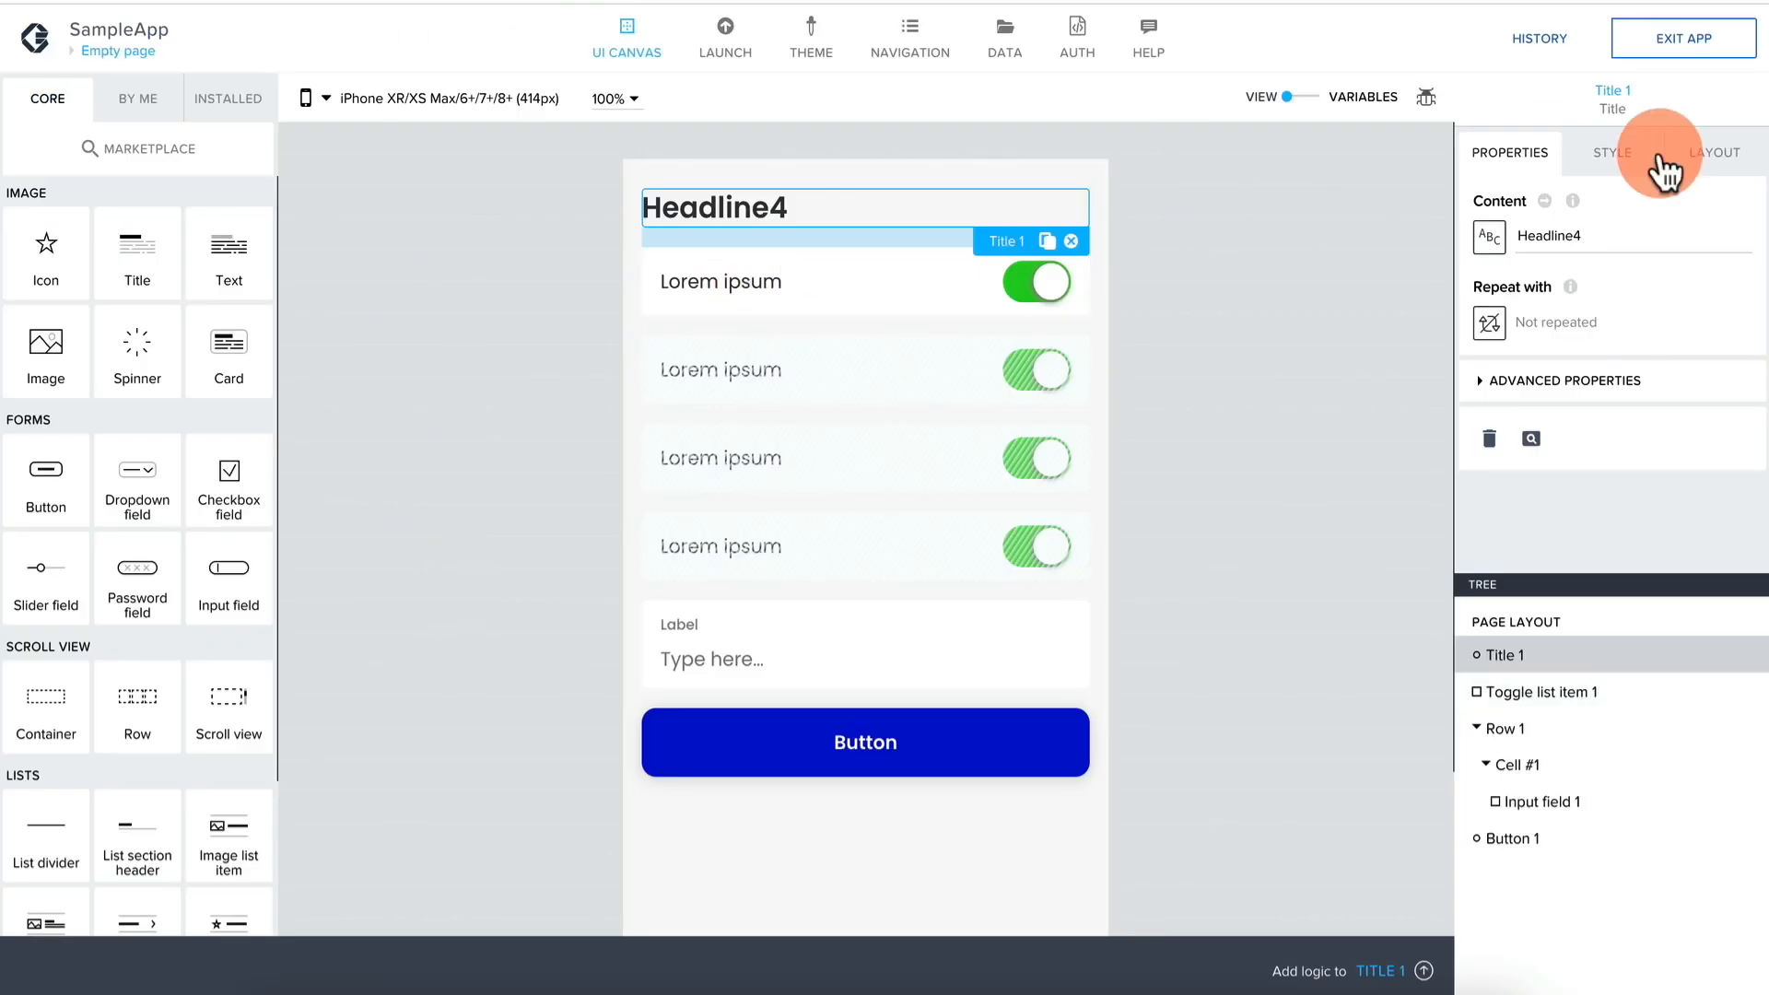
Restore the page title's content to Headline and save the application.
click(1643, 236)
key(BackSpace)
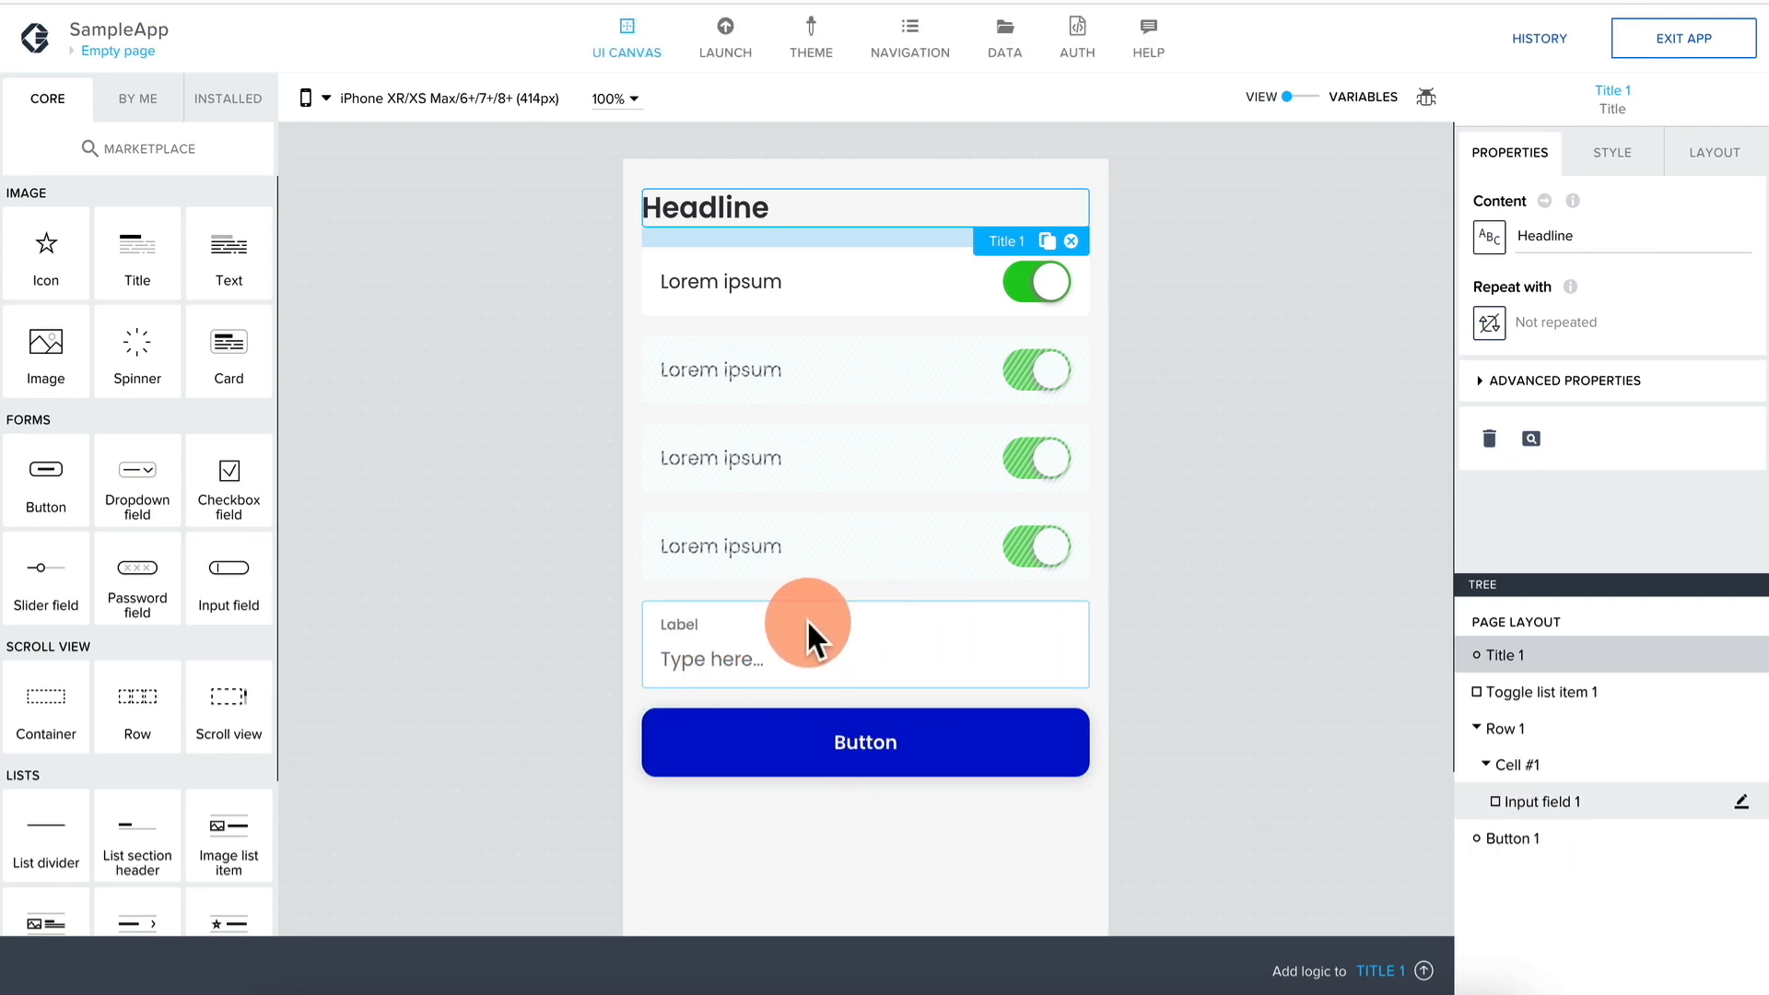
Add a Create record logic node to the blue button and connect it to the Component tap event.
click(826, 750)
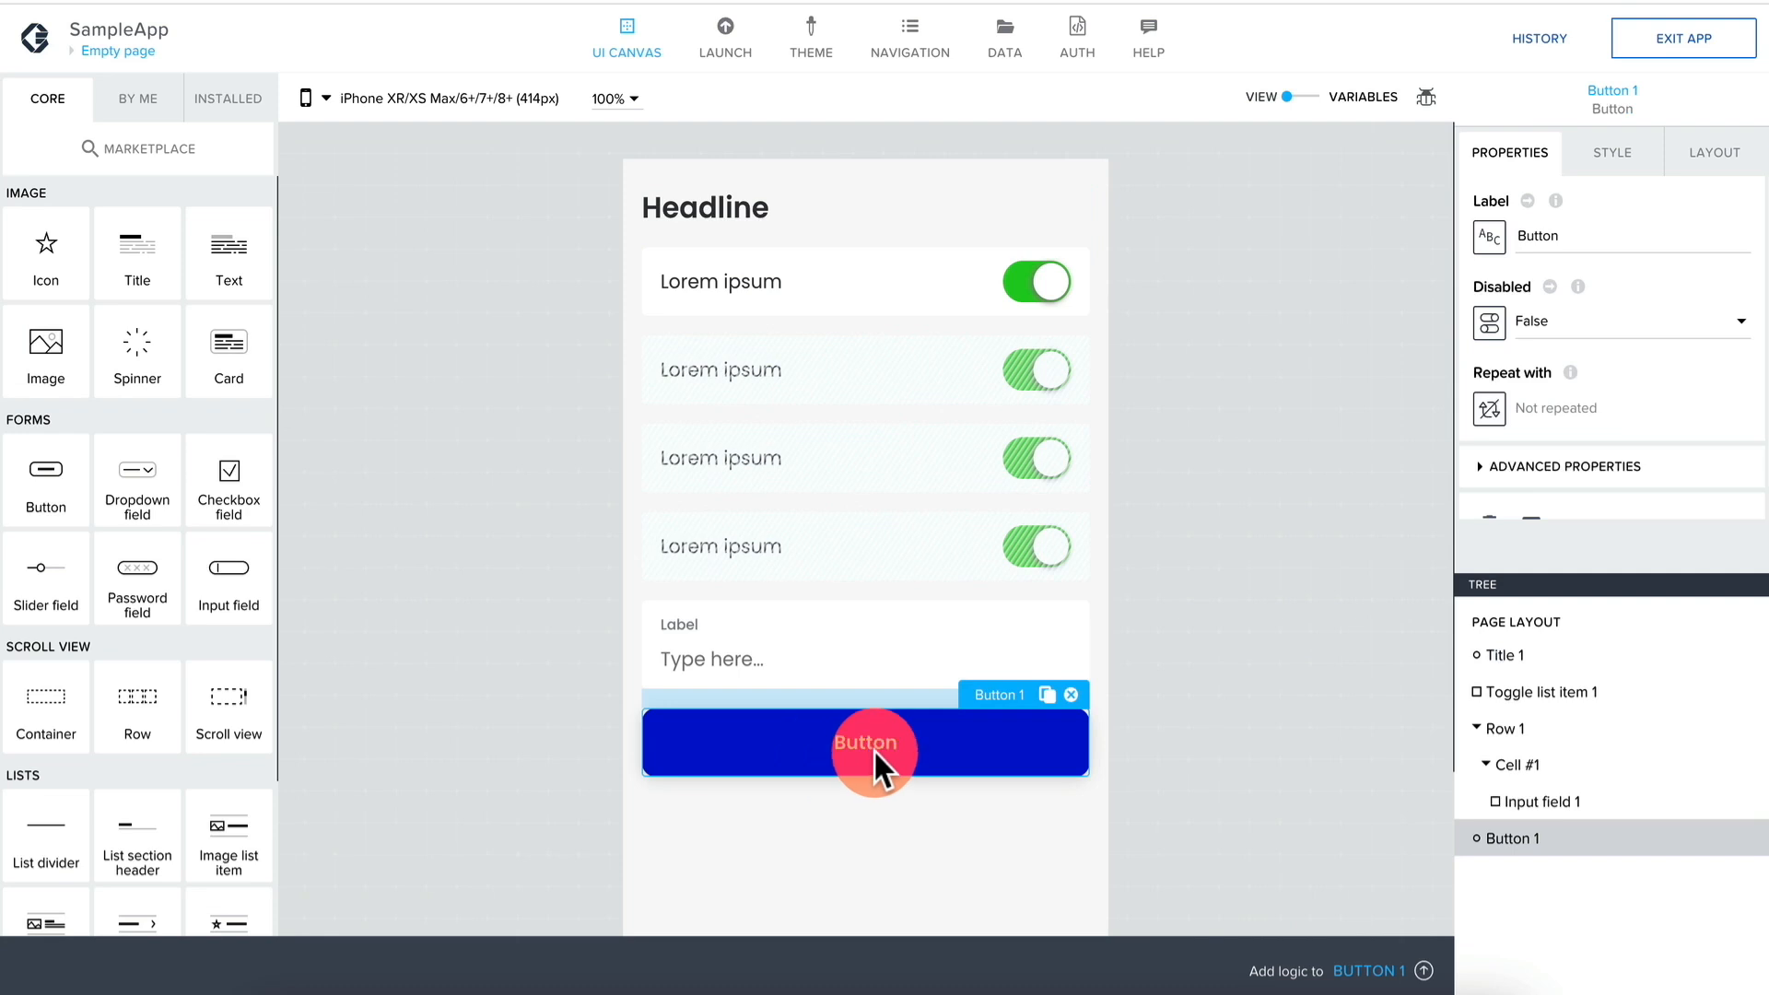
click(1433, 972)
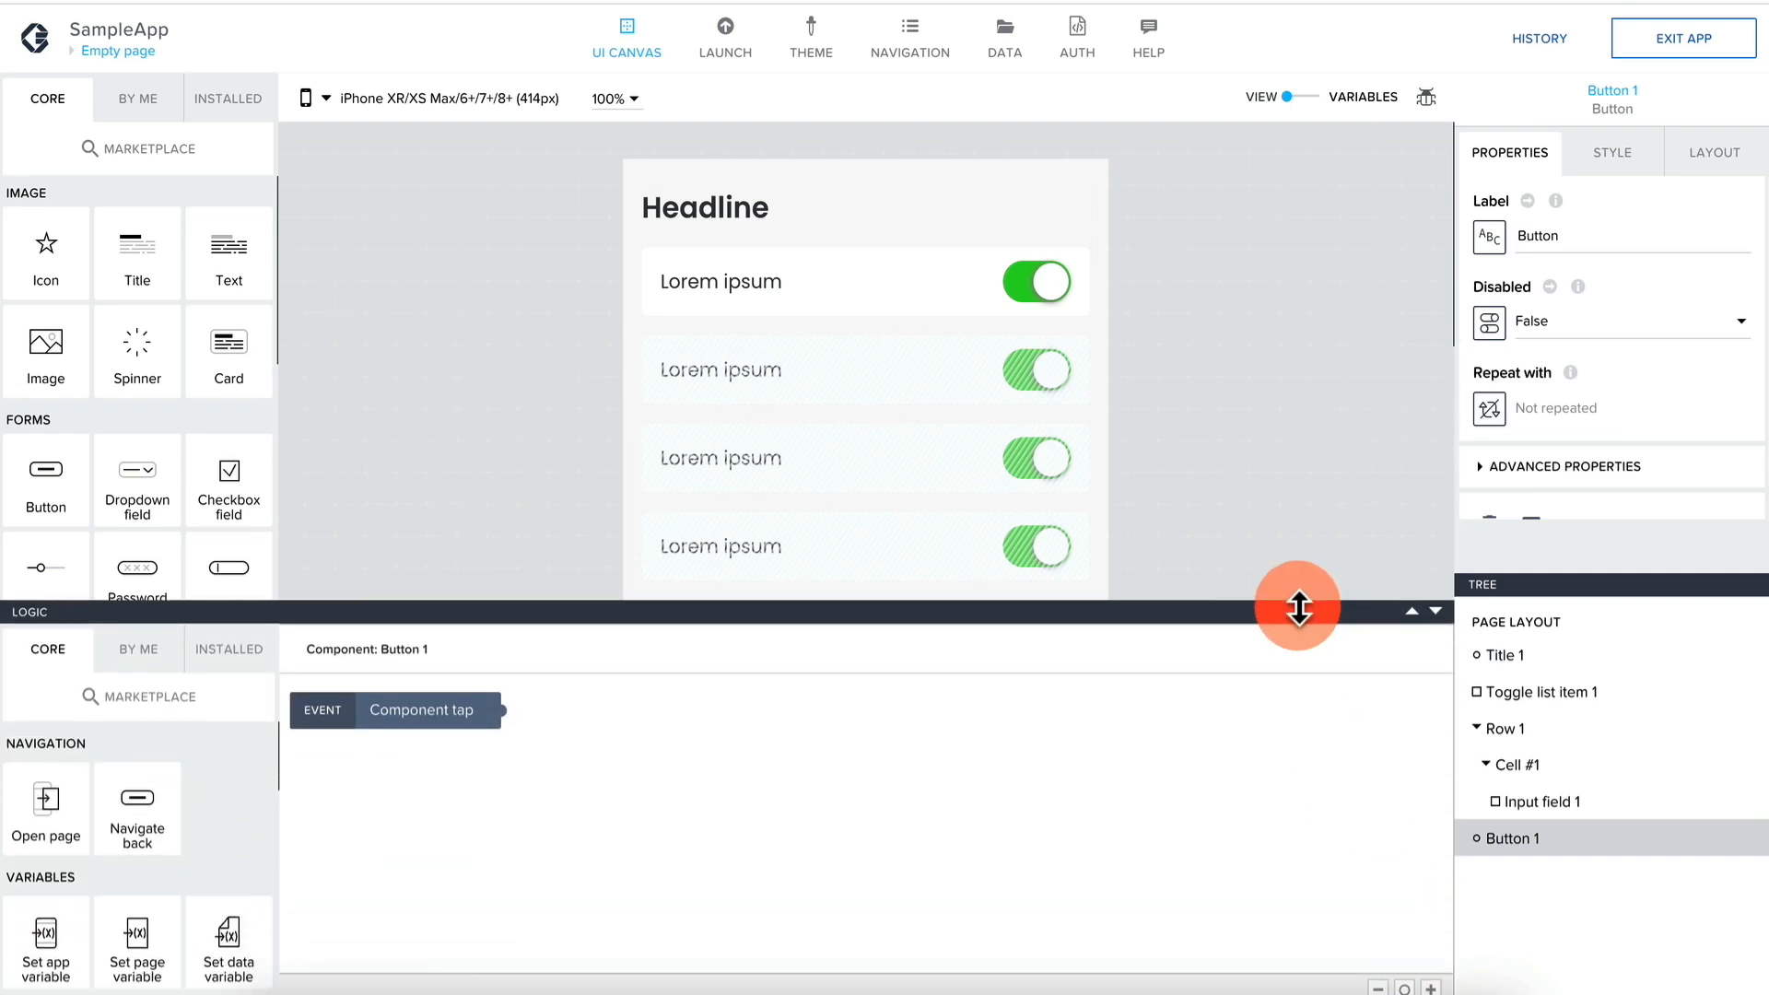
scroll(1256, 417, down, 3)
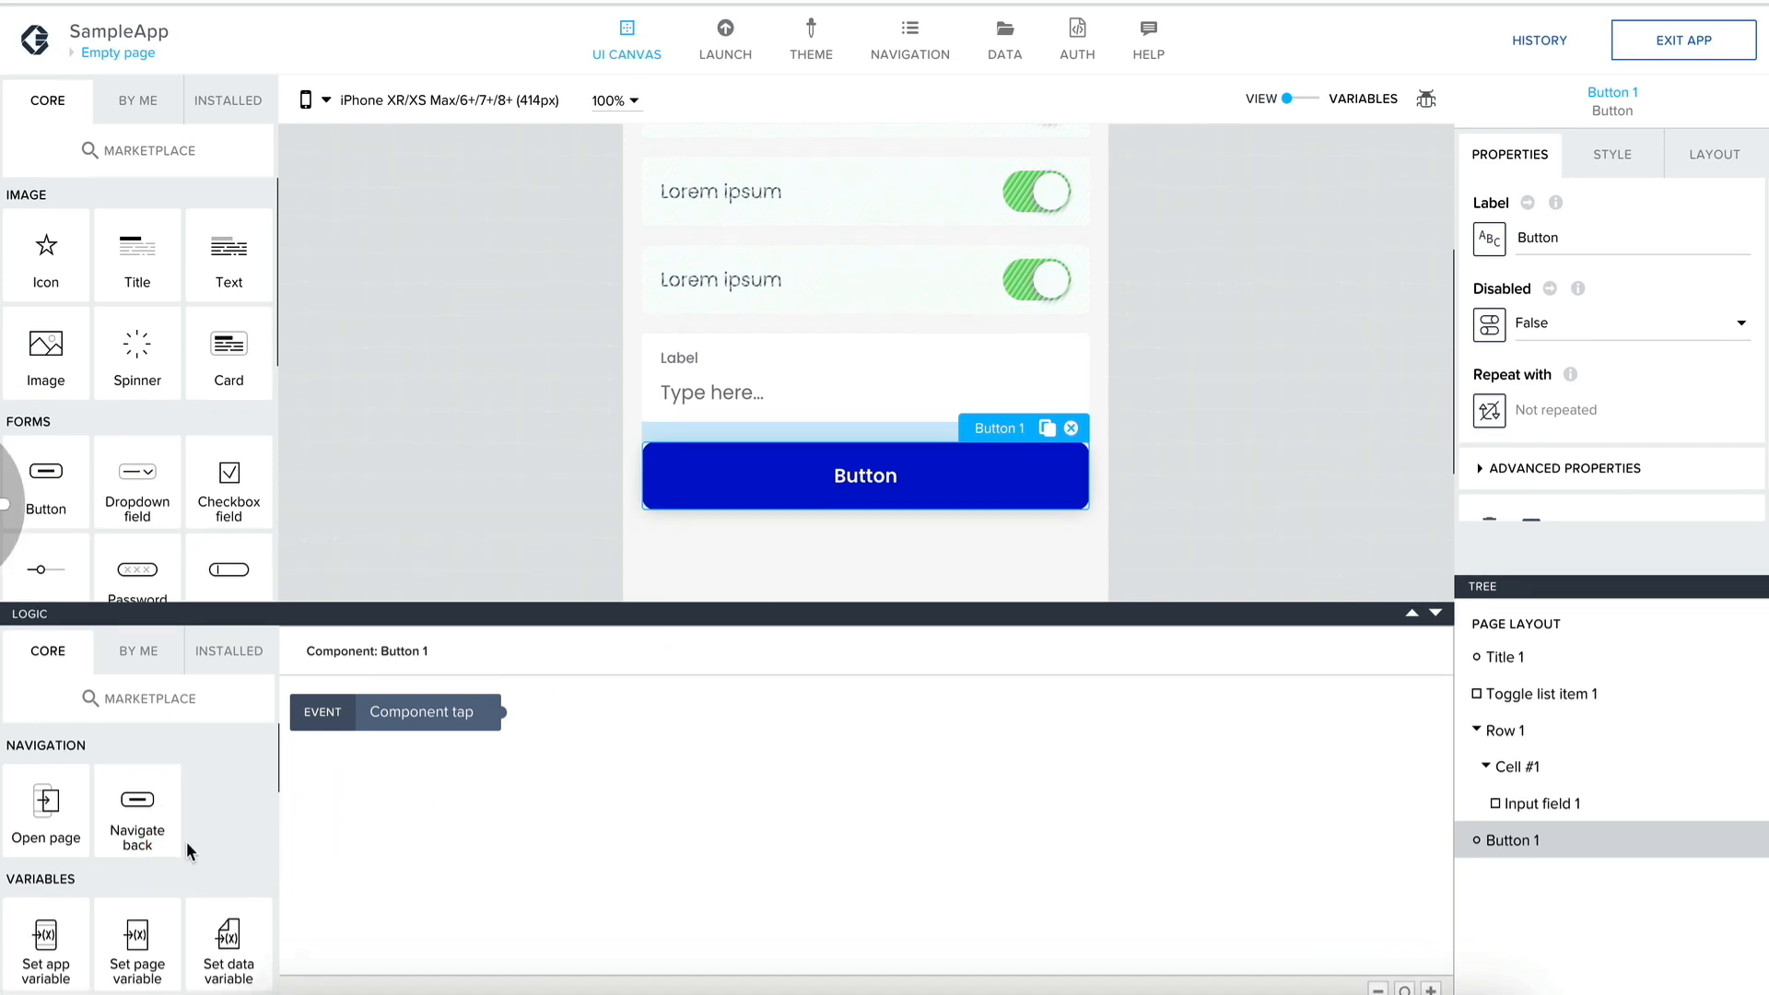
scroll(186, 843, down, 5)
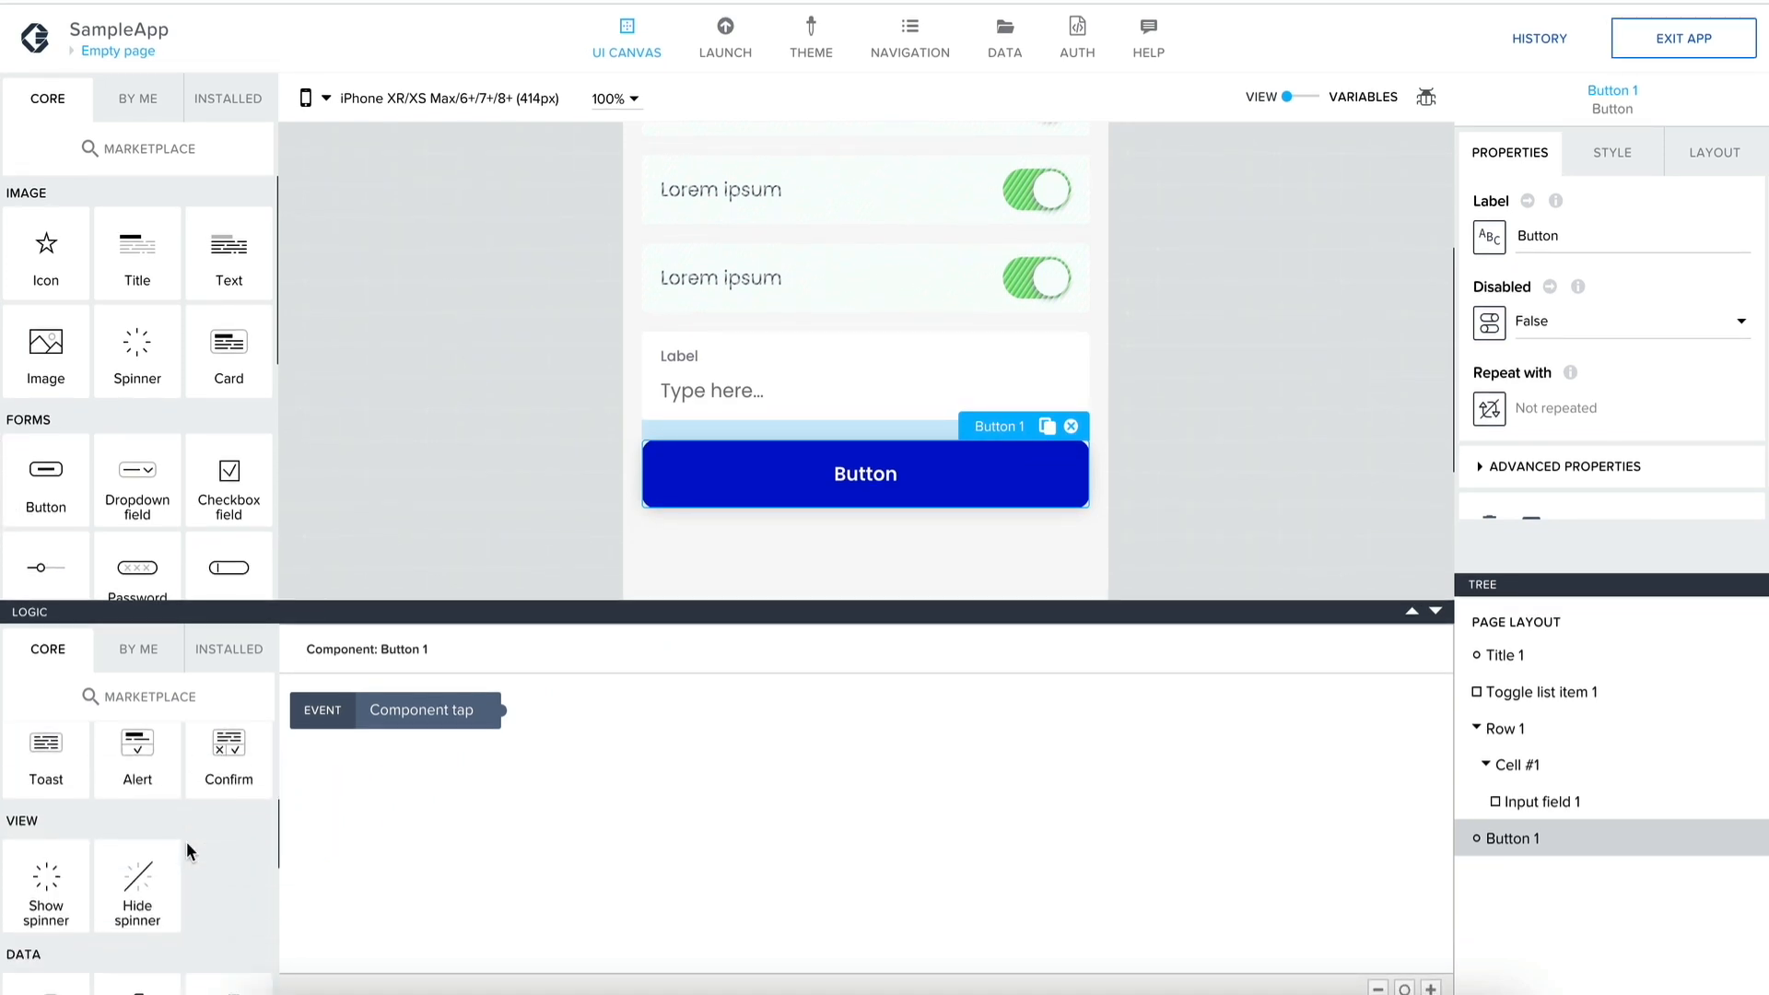
scroll(186, 842, down, 2)
drag(225, 810, 861, 782)
drag(502, 710, 748, 784)
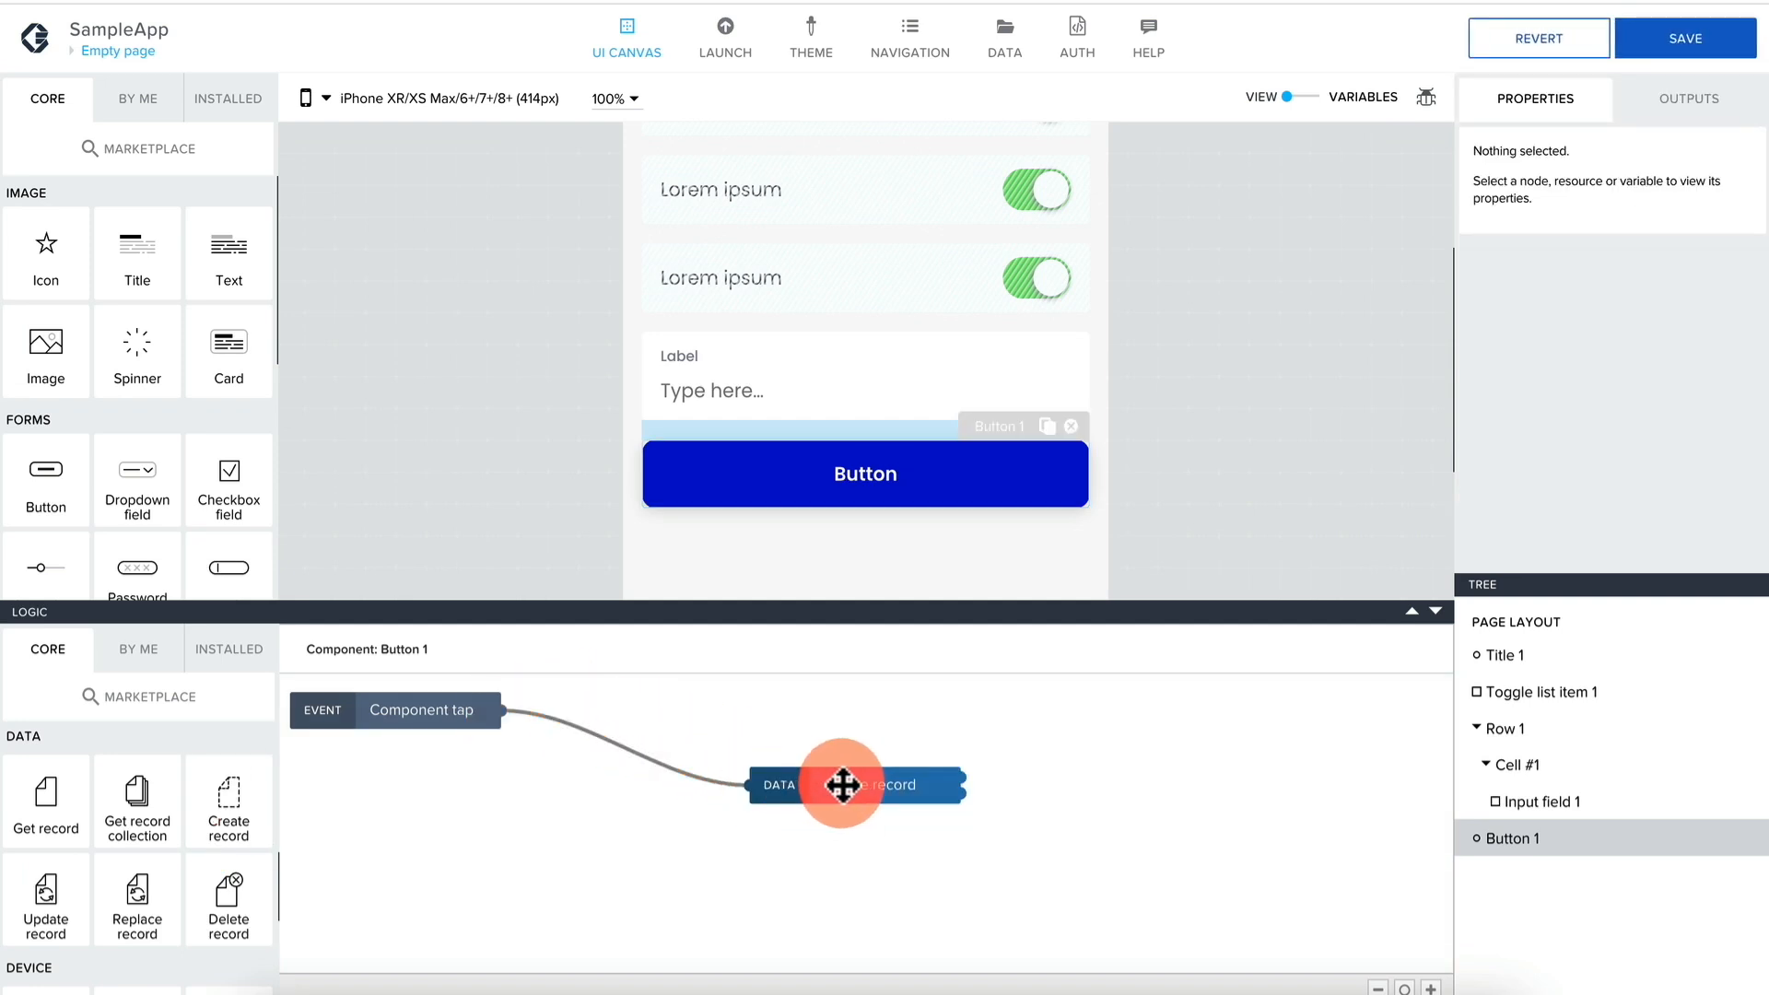
Bind the Create record node's resource name to the Data data resource.
click(842, 784)
click(1516, 368)
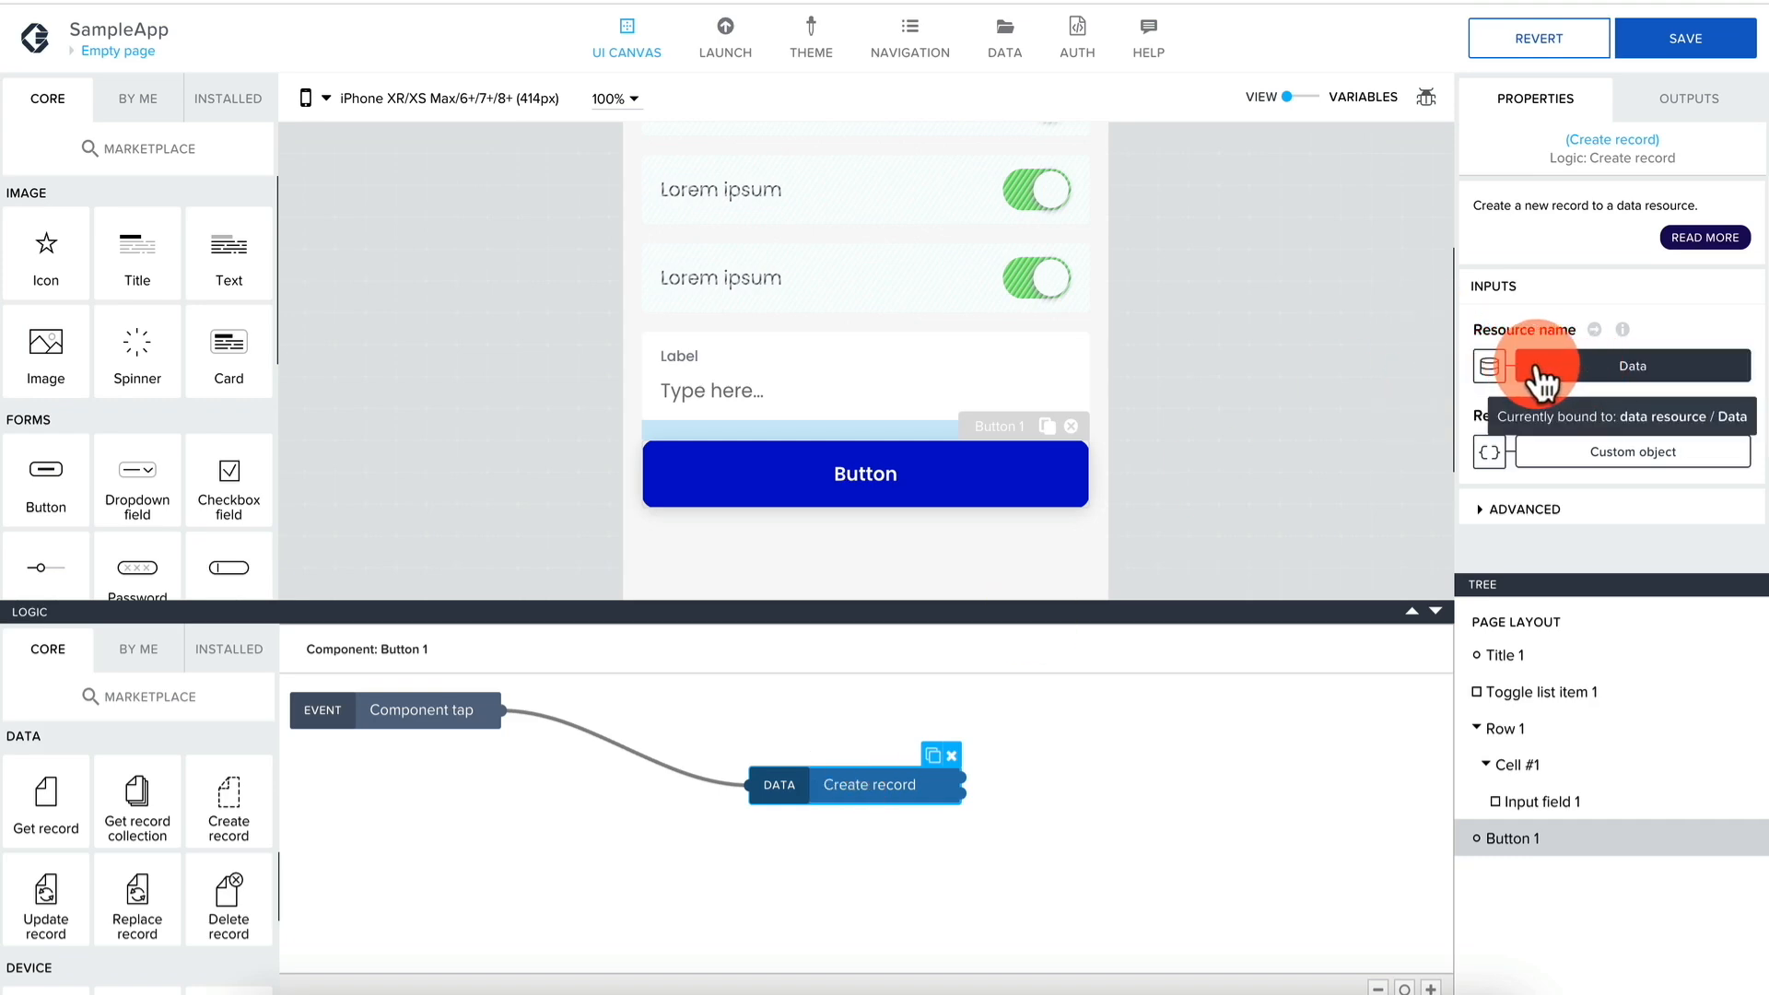
click(1491, 369)
click(501, 453)
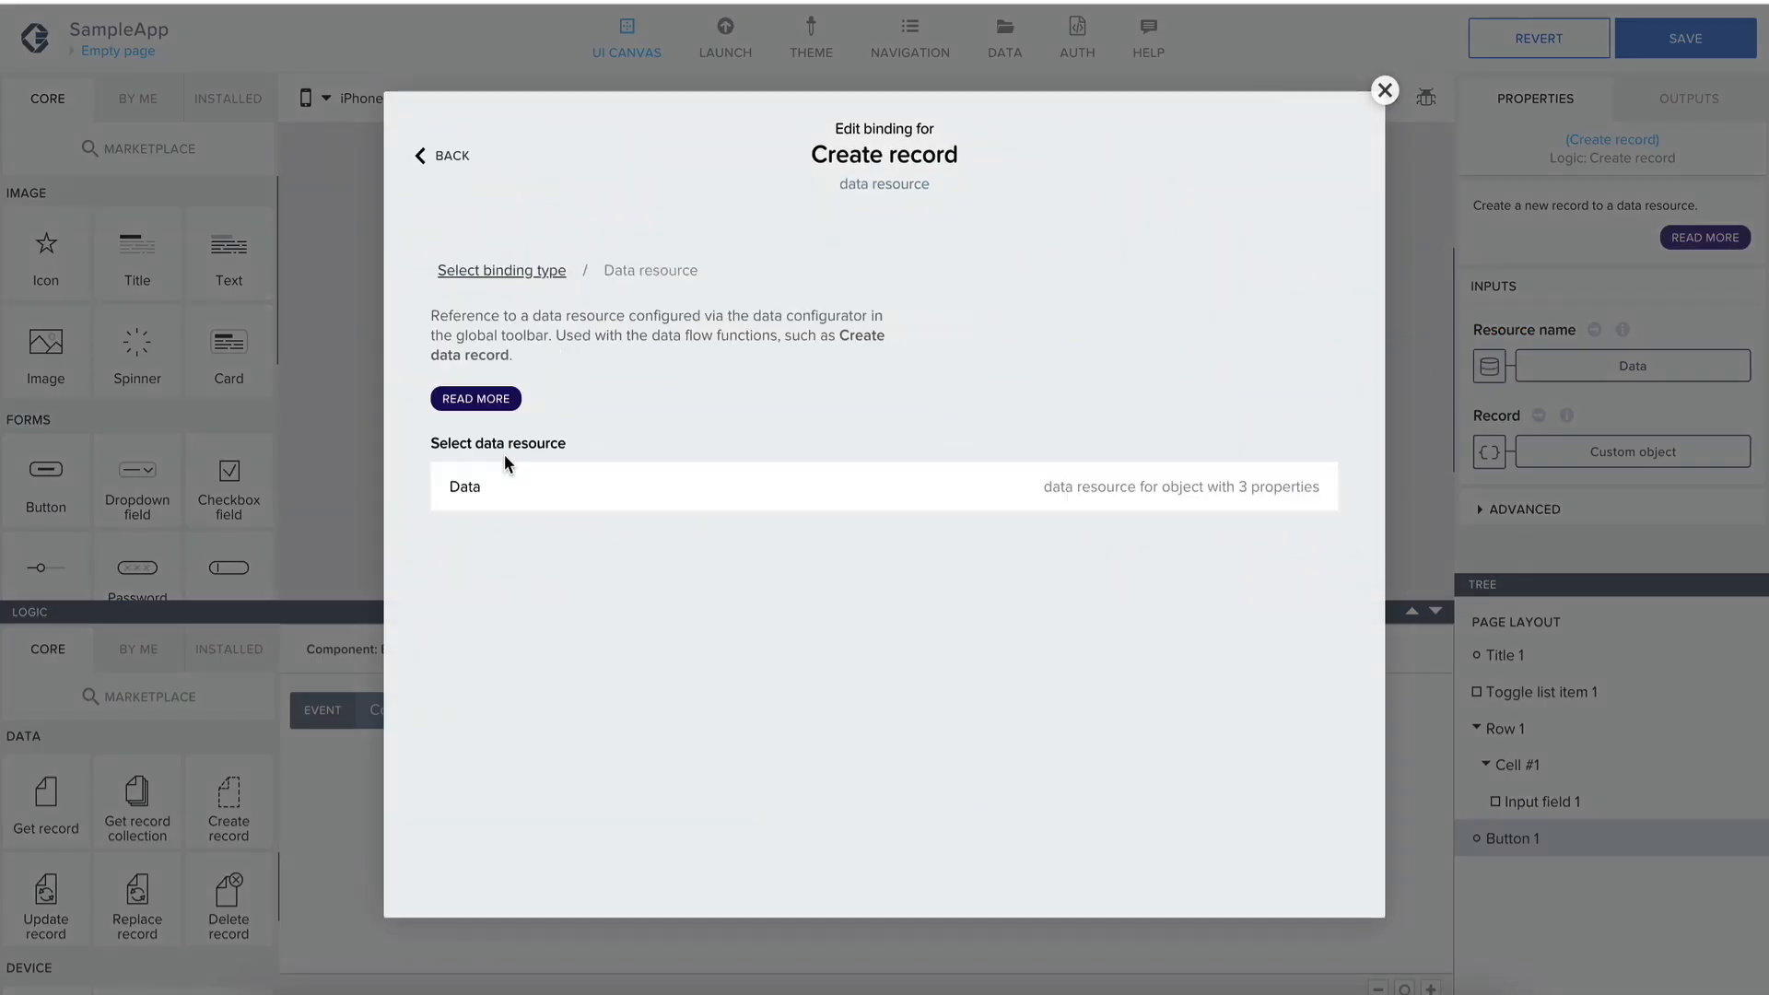
click(634, 497)
click(1295, 576)
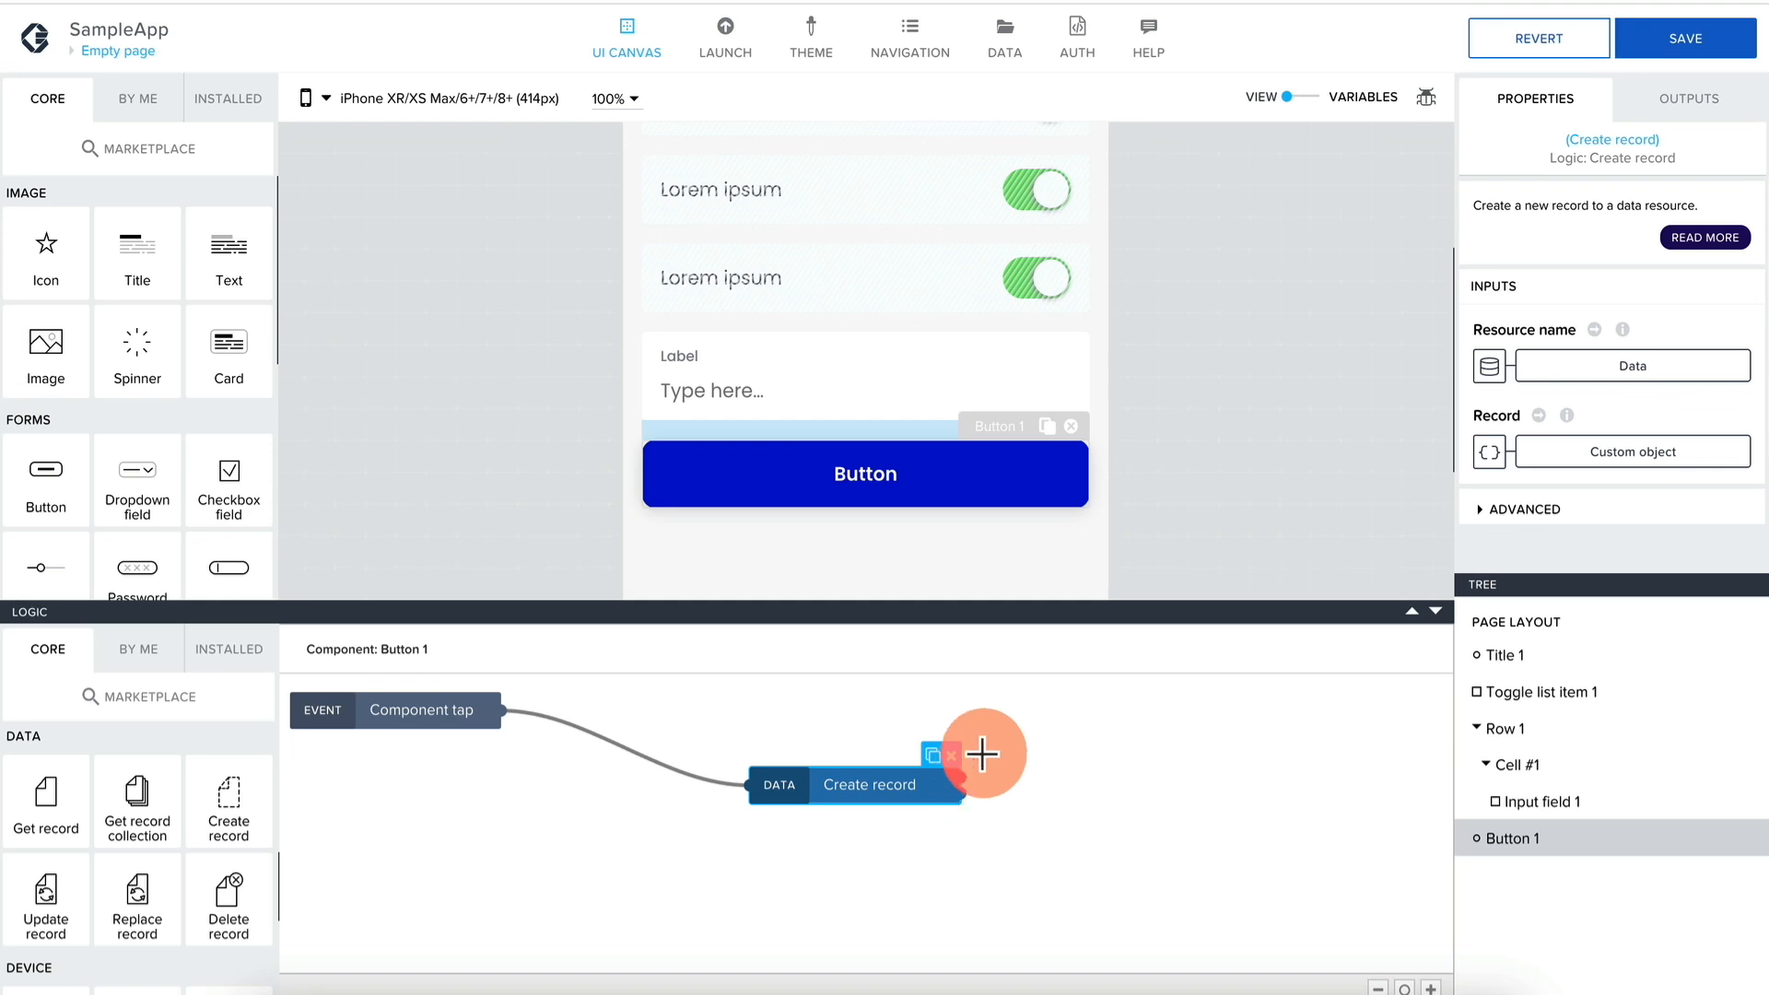
Try to bind the new record's name property to the Value property of Input field 1.
click(756, 378)
click(838, 473)
click(873, 792)
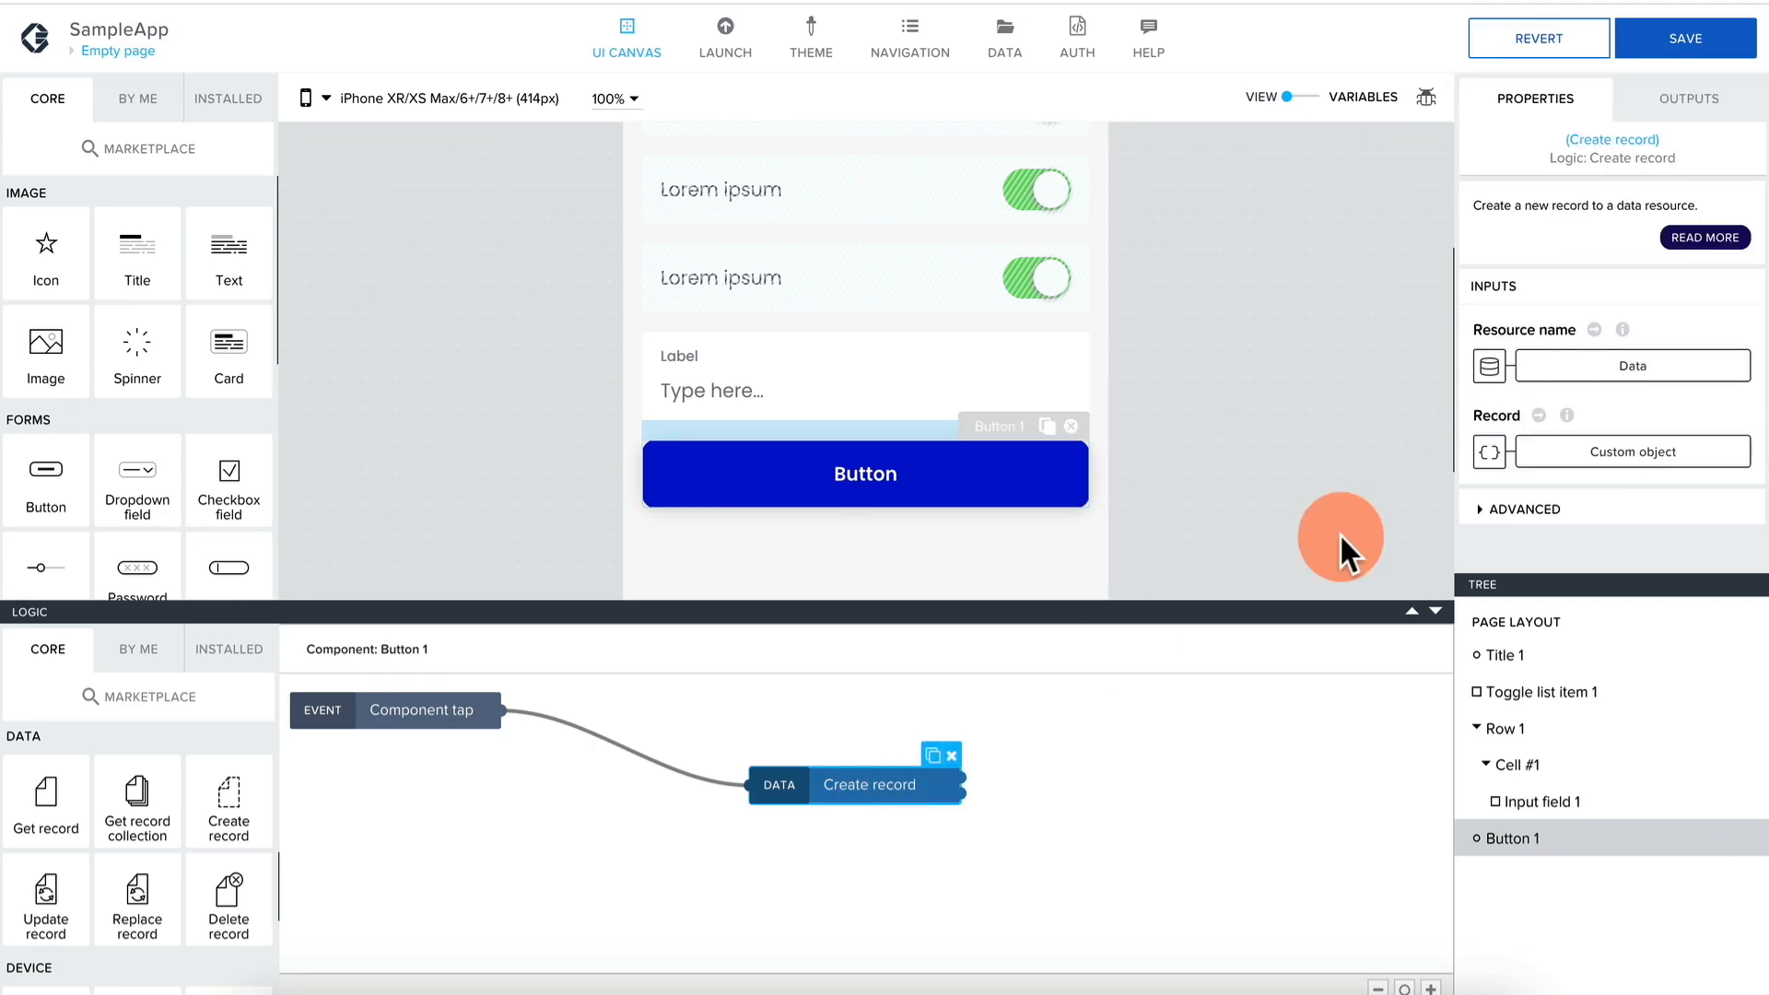
click(1490, 452)
click(581, 415)
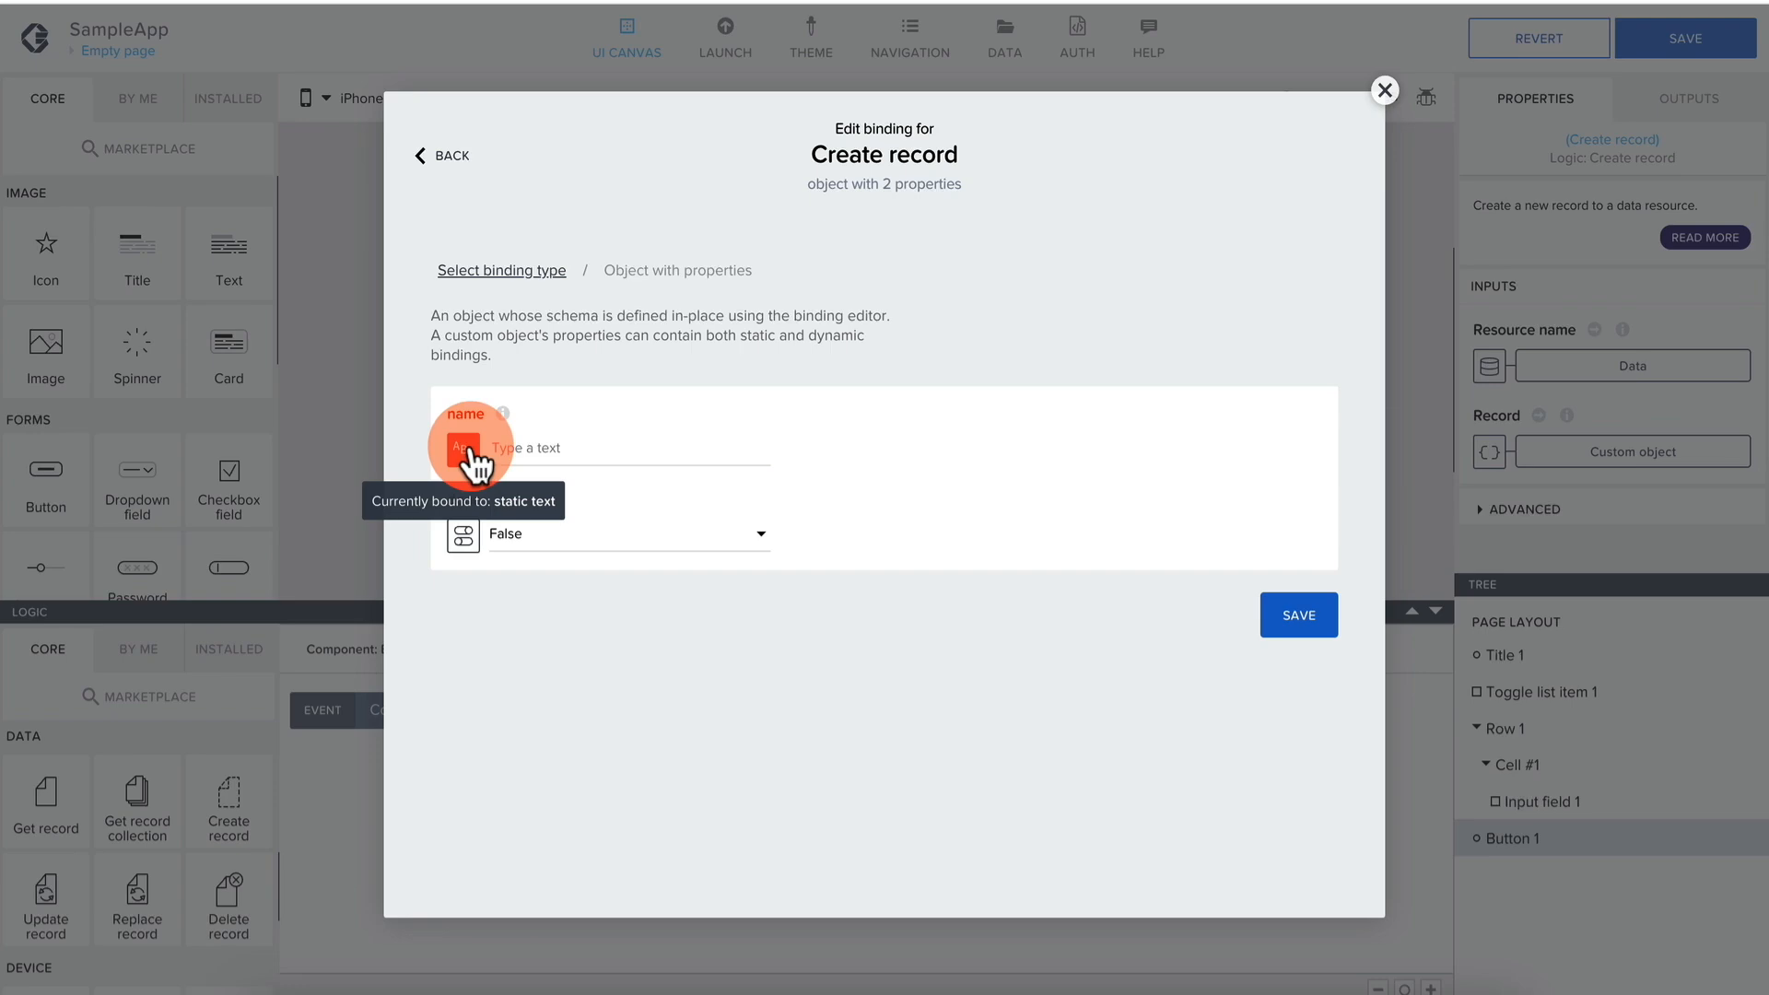
click(463, 452)
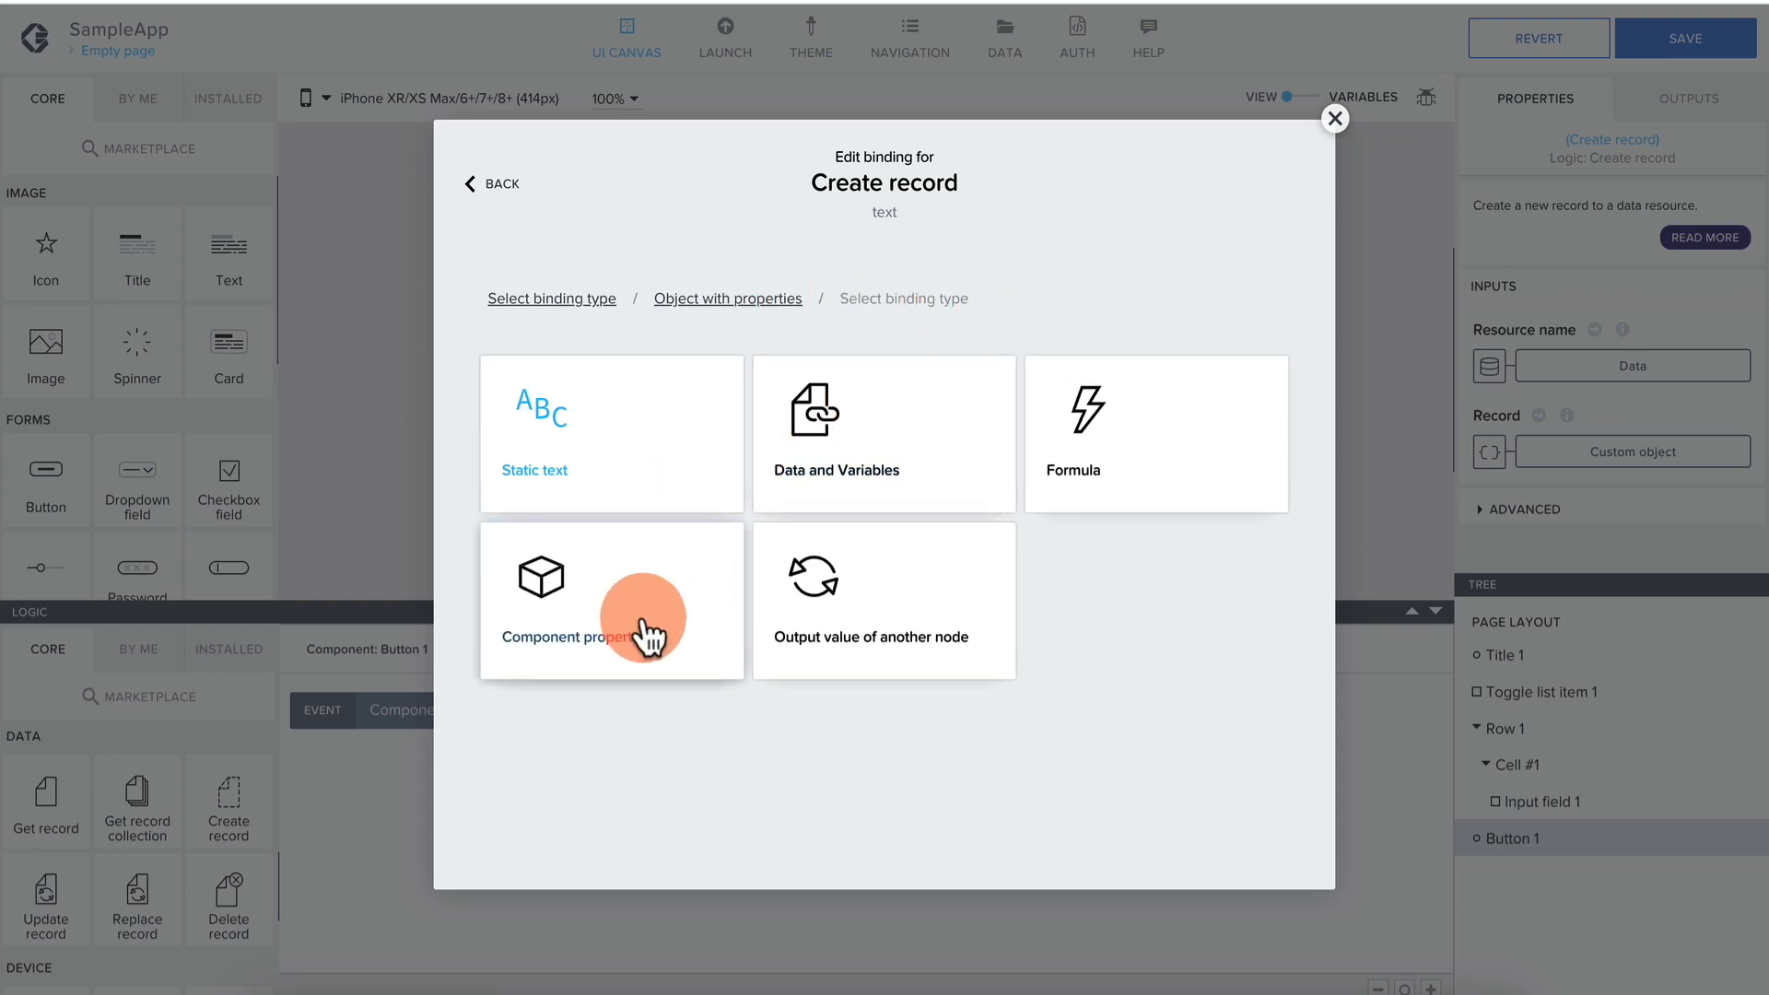
click(615, 611)
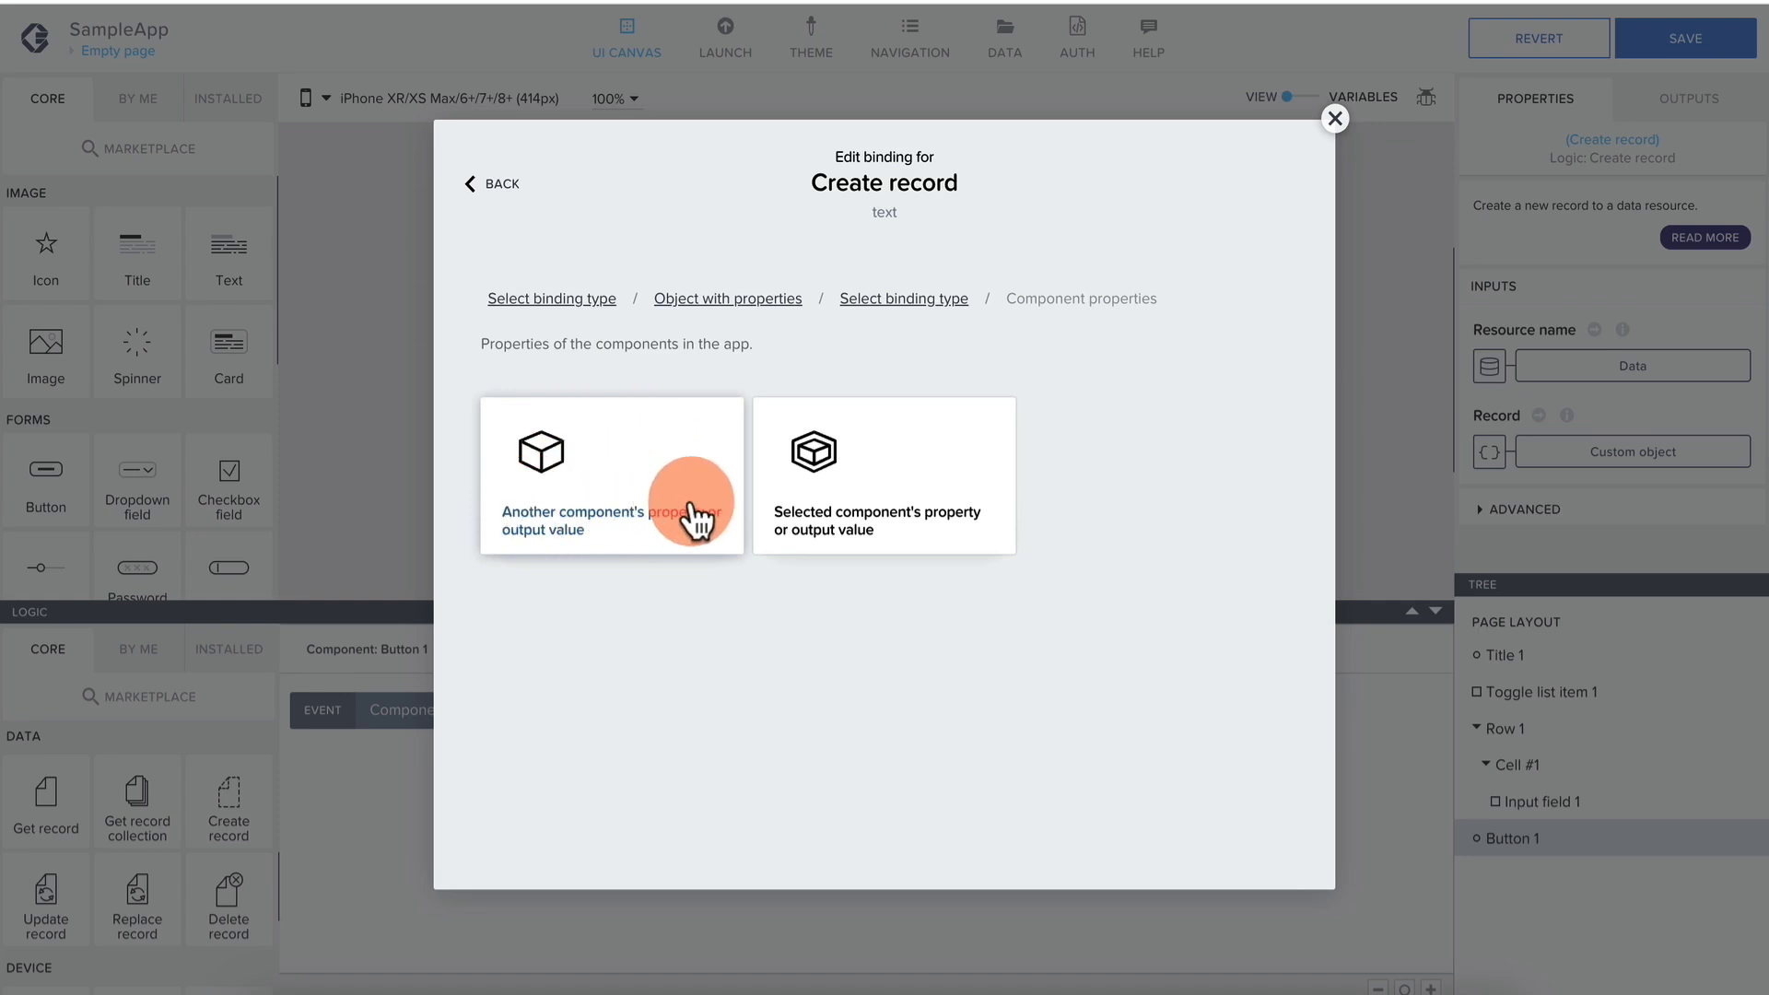
click(624, 511)
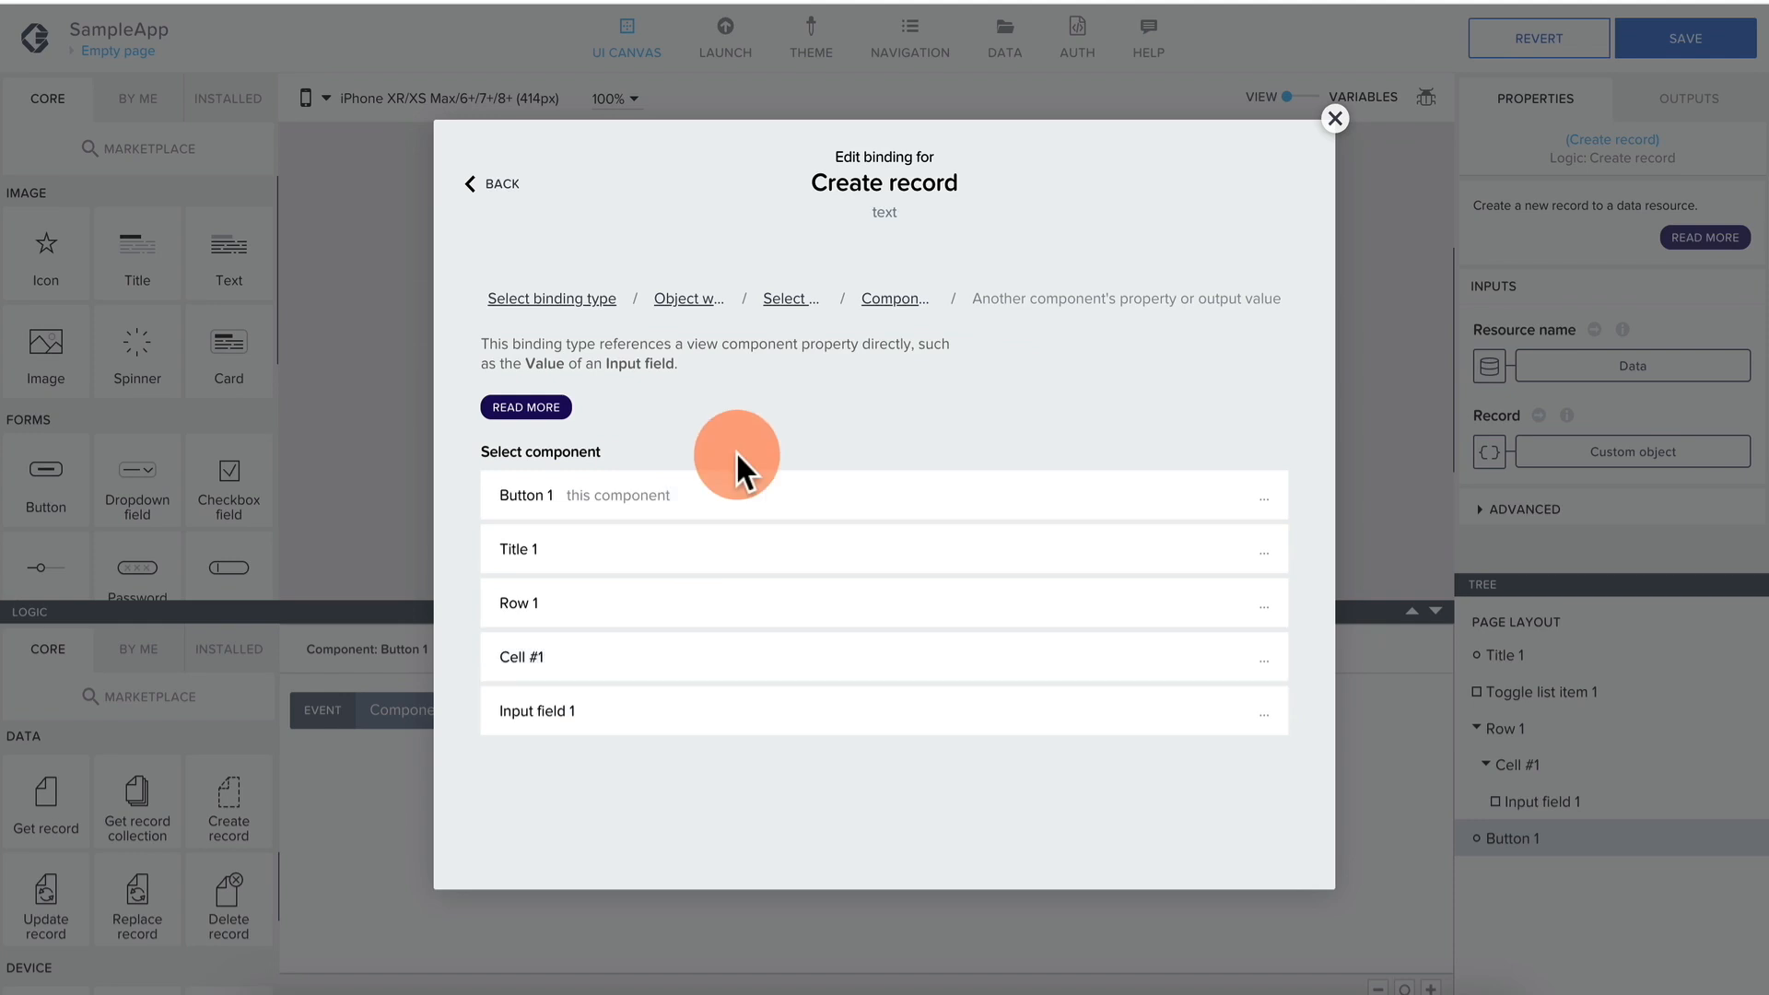
click(552, 714)
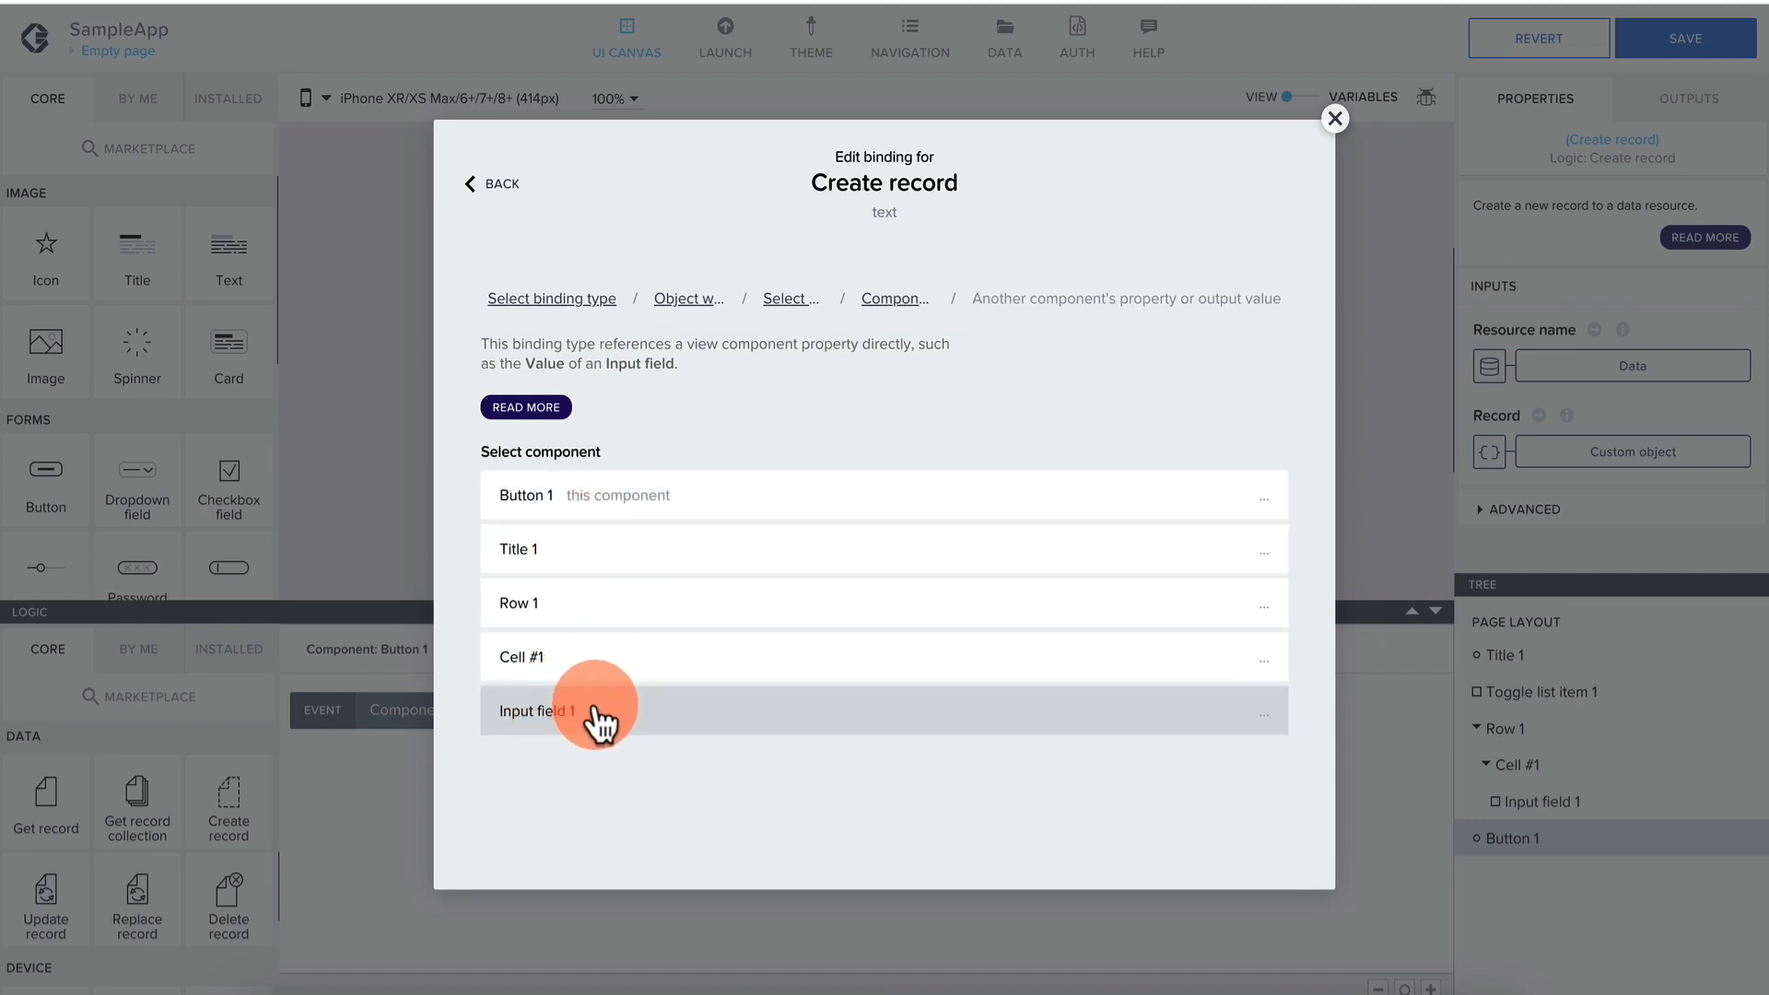
scroll(594, 710, down, 3)
scroll(594, 714, up, 3)
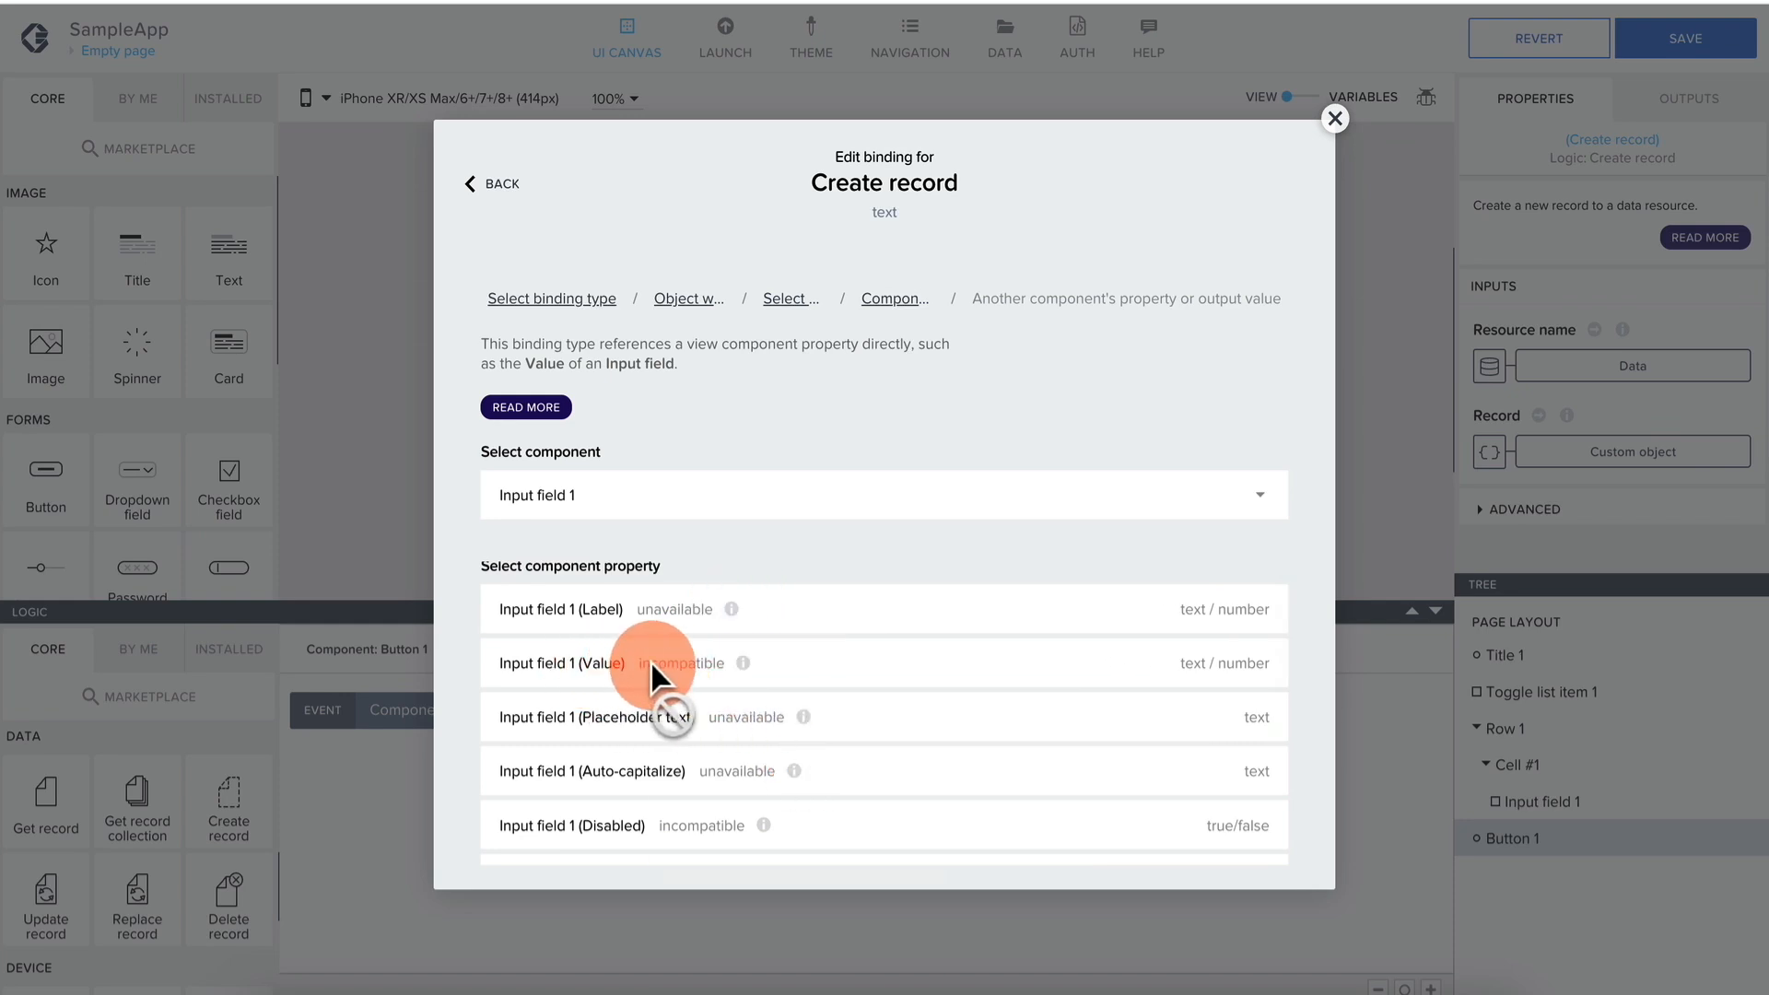
mouse_move(743, 665)
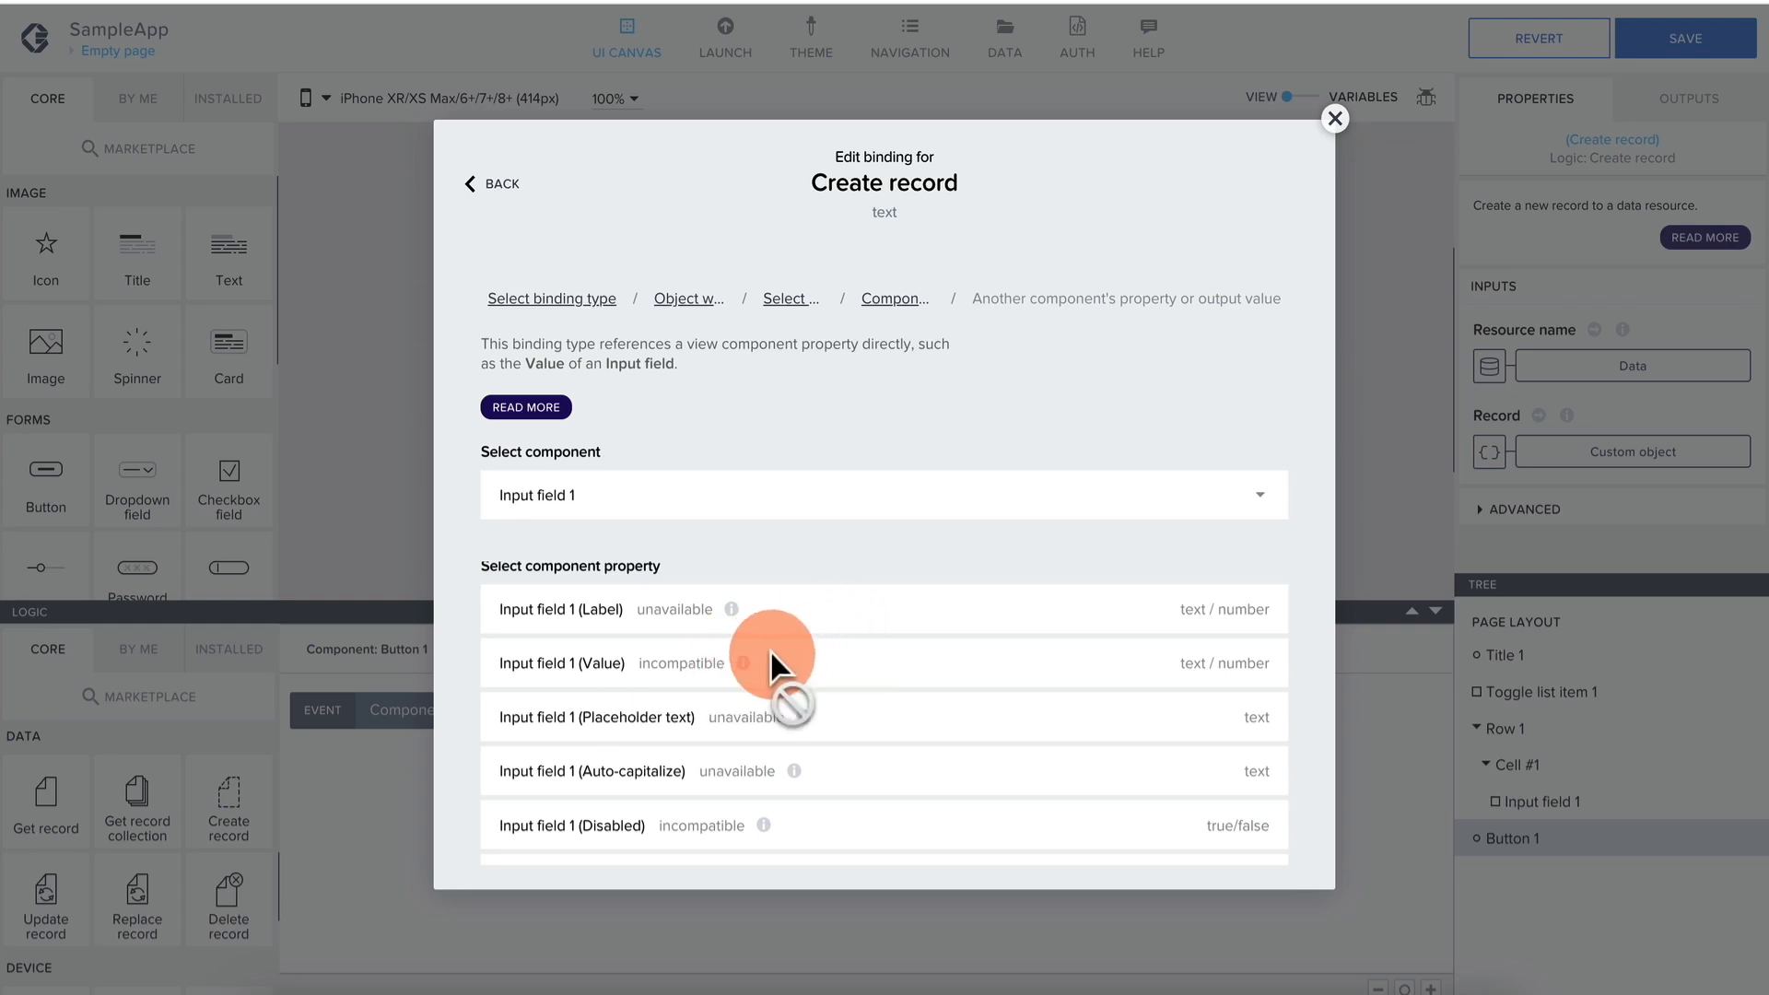
click(1336, 117)
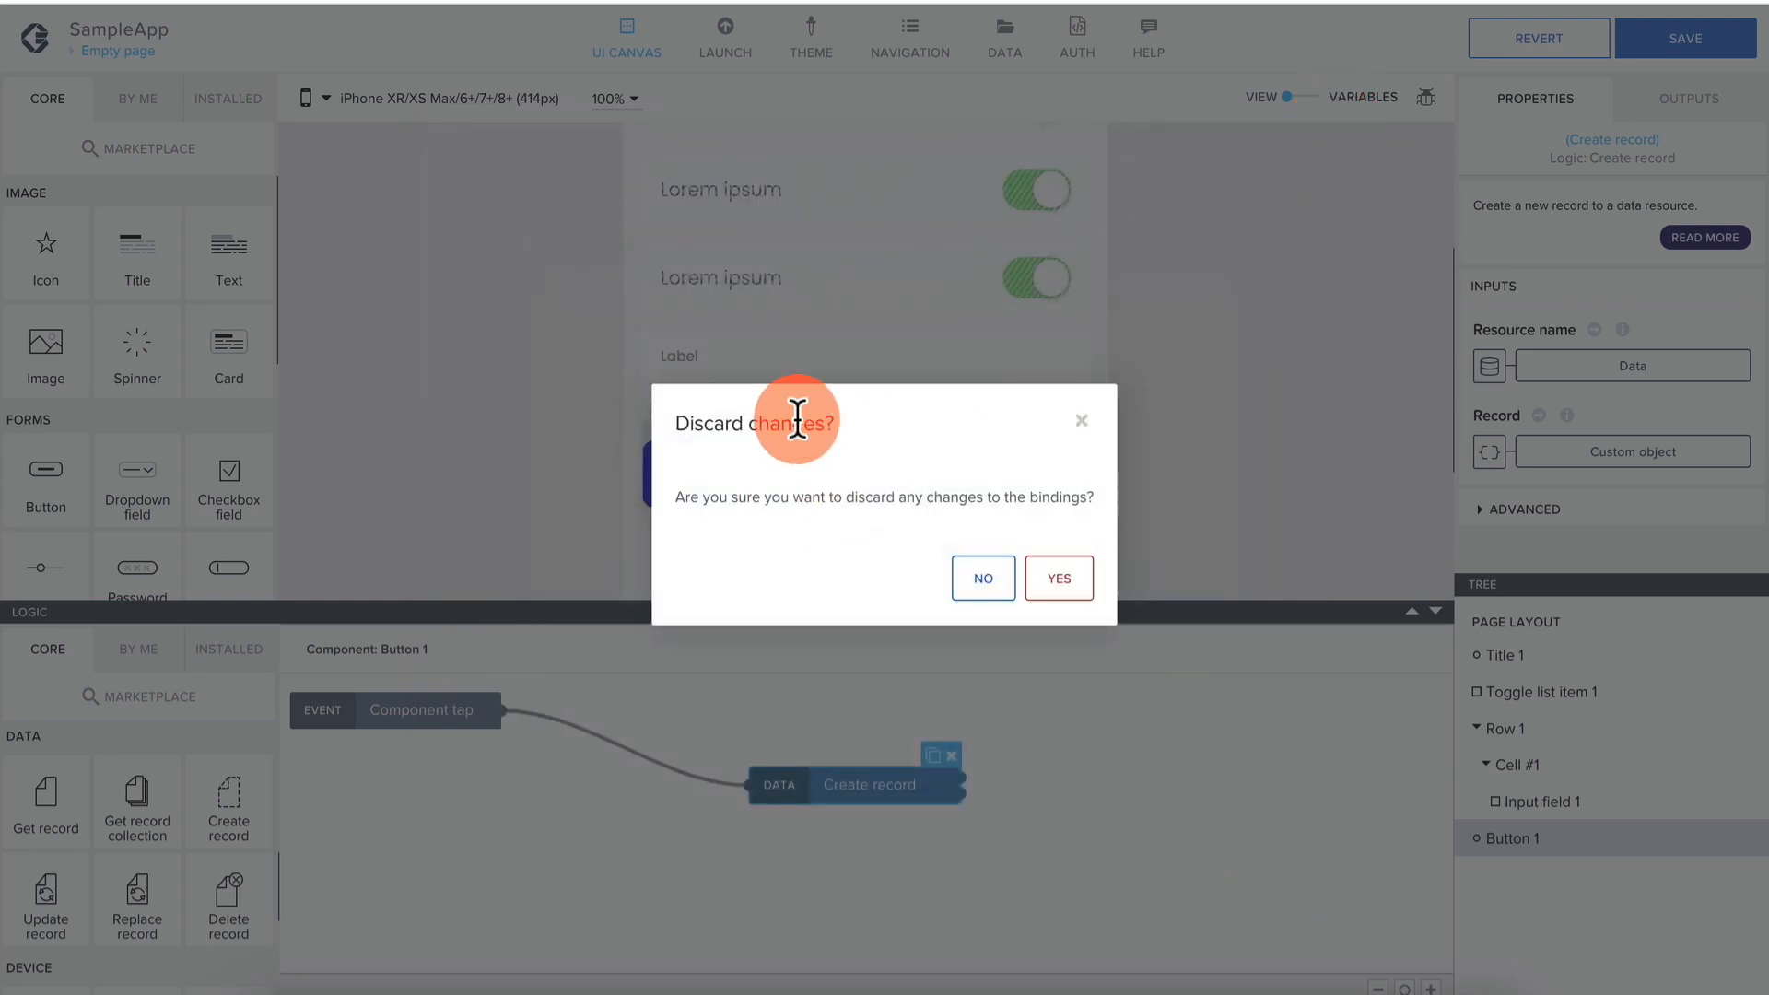
click(1058, 579)
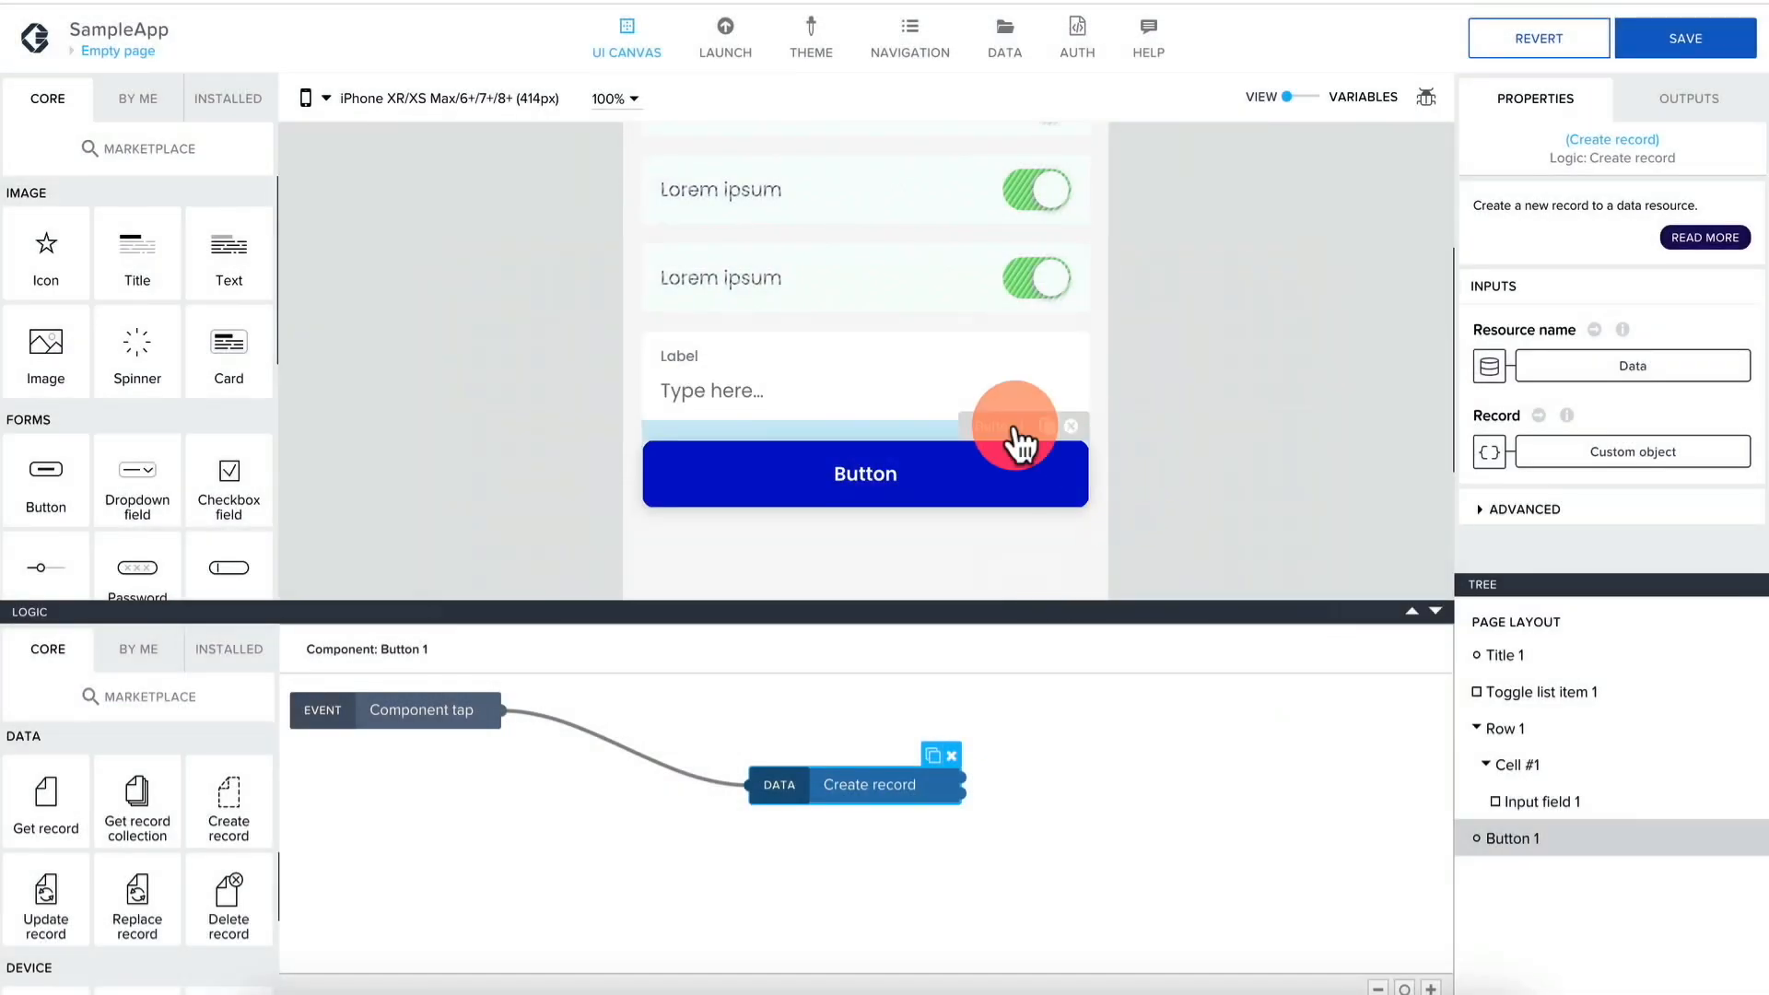
Save the application with the button's new logic.
click(827, 475)
click(501, 401)
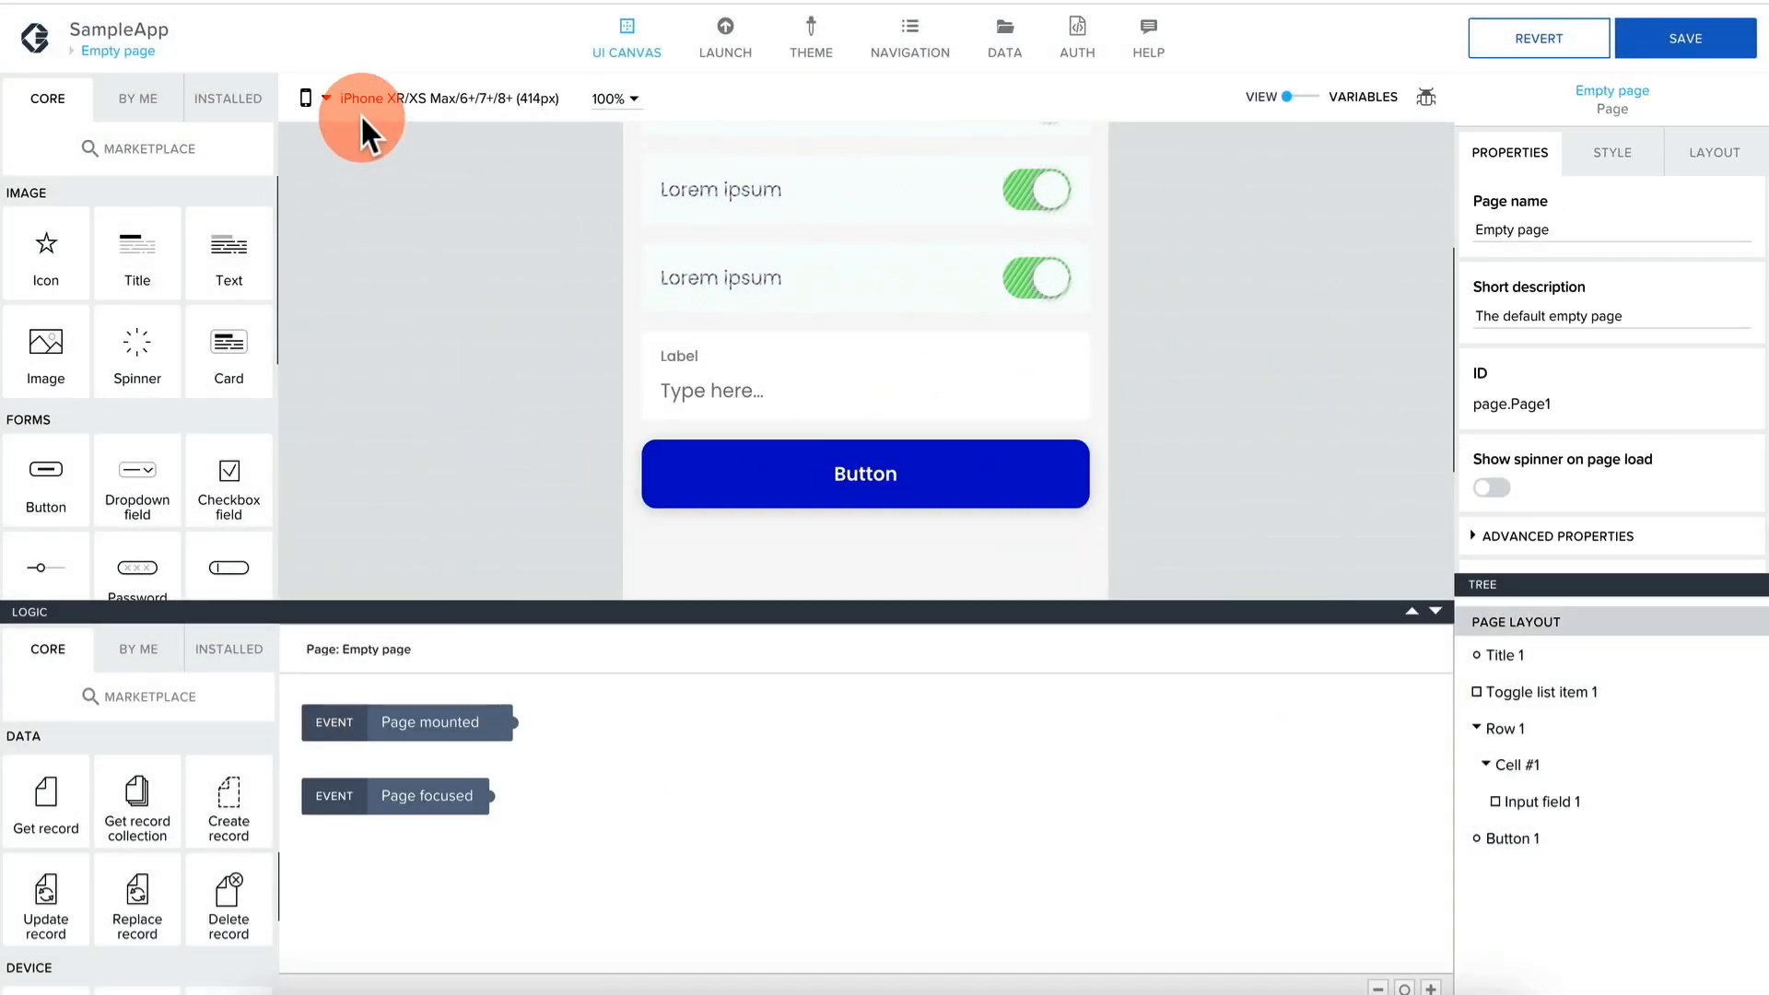
click(1688, 38)
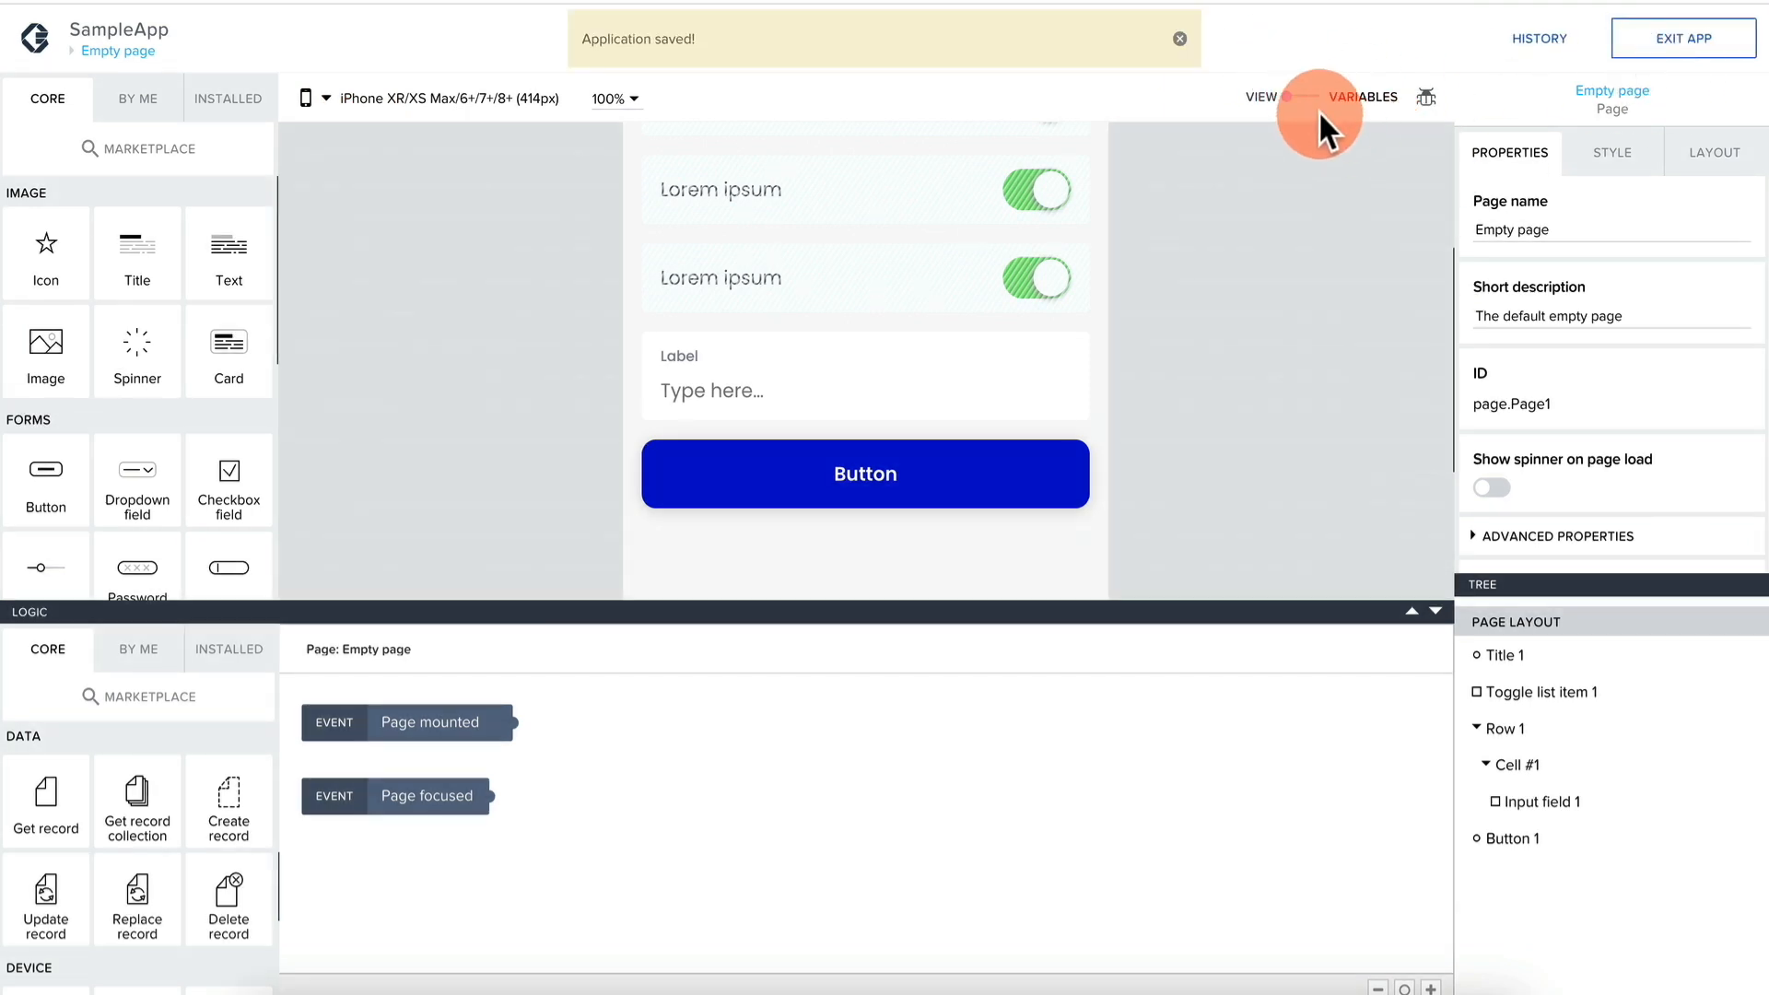
Add a text page variable named newTodoItemInput, save the application and return to the page view.
click(1310, 102)
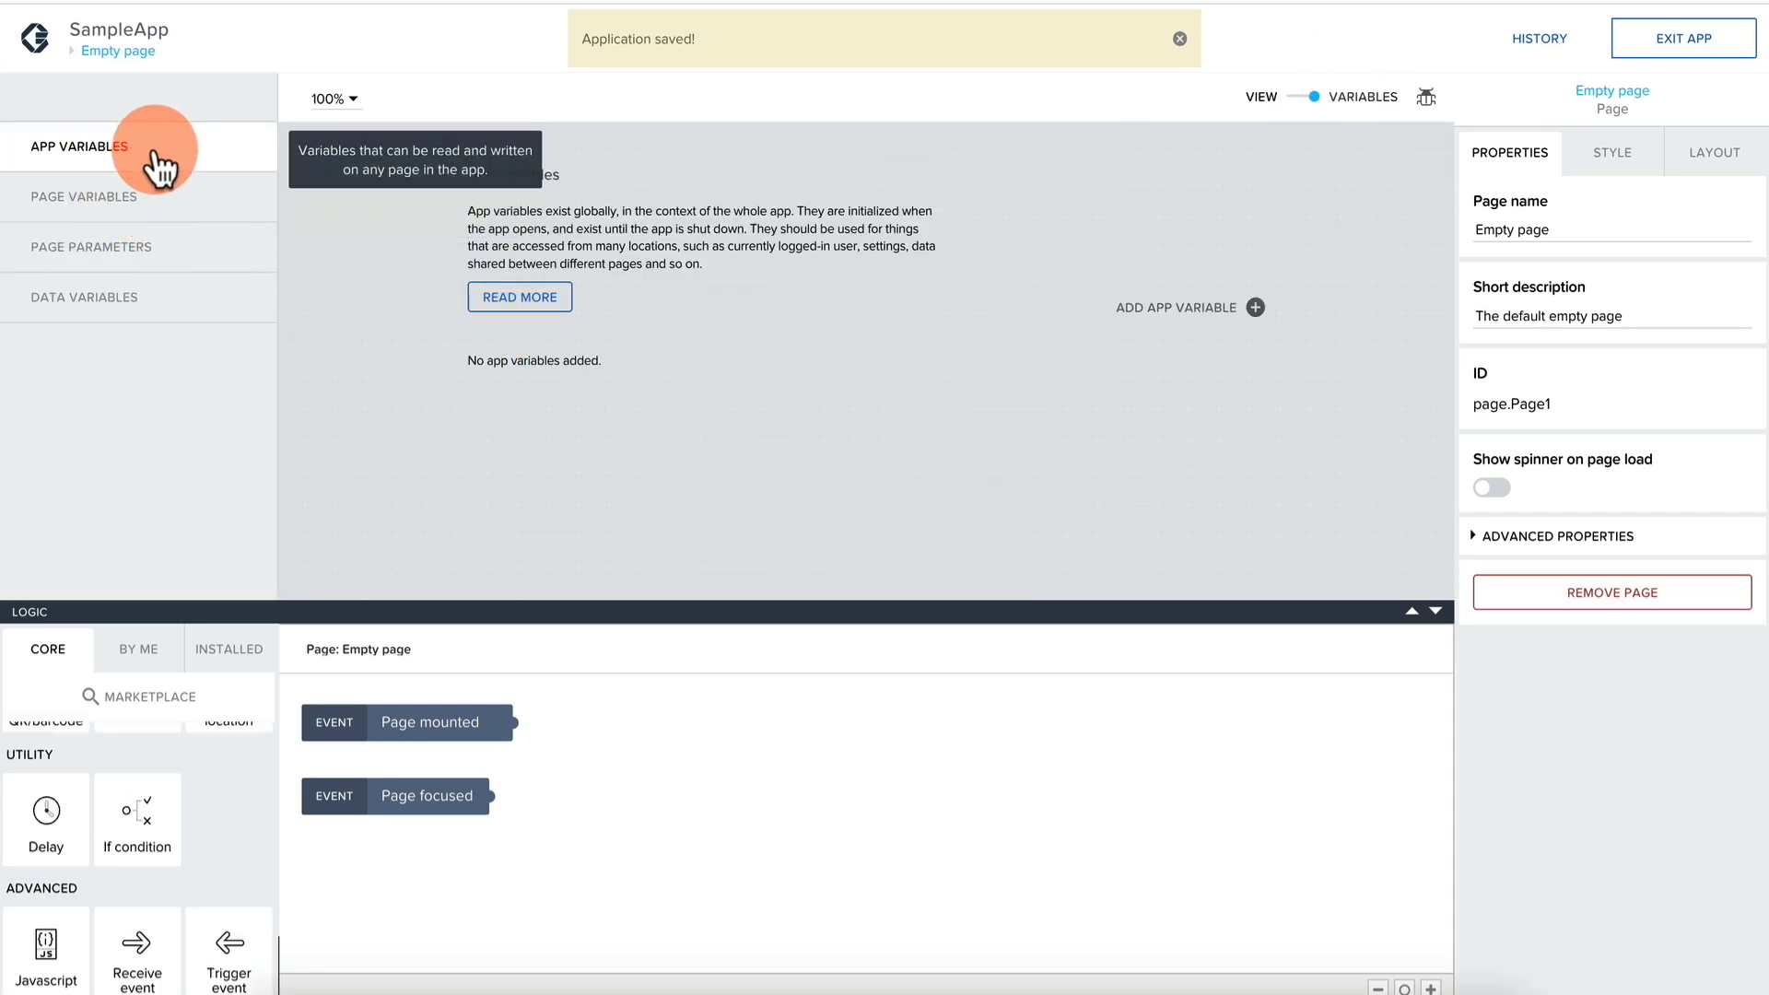
click(143, 203)
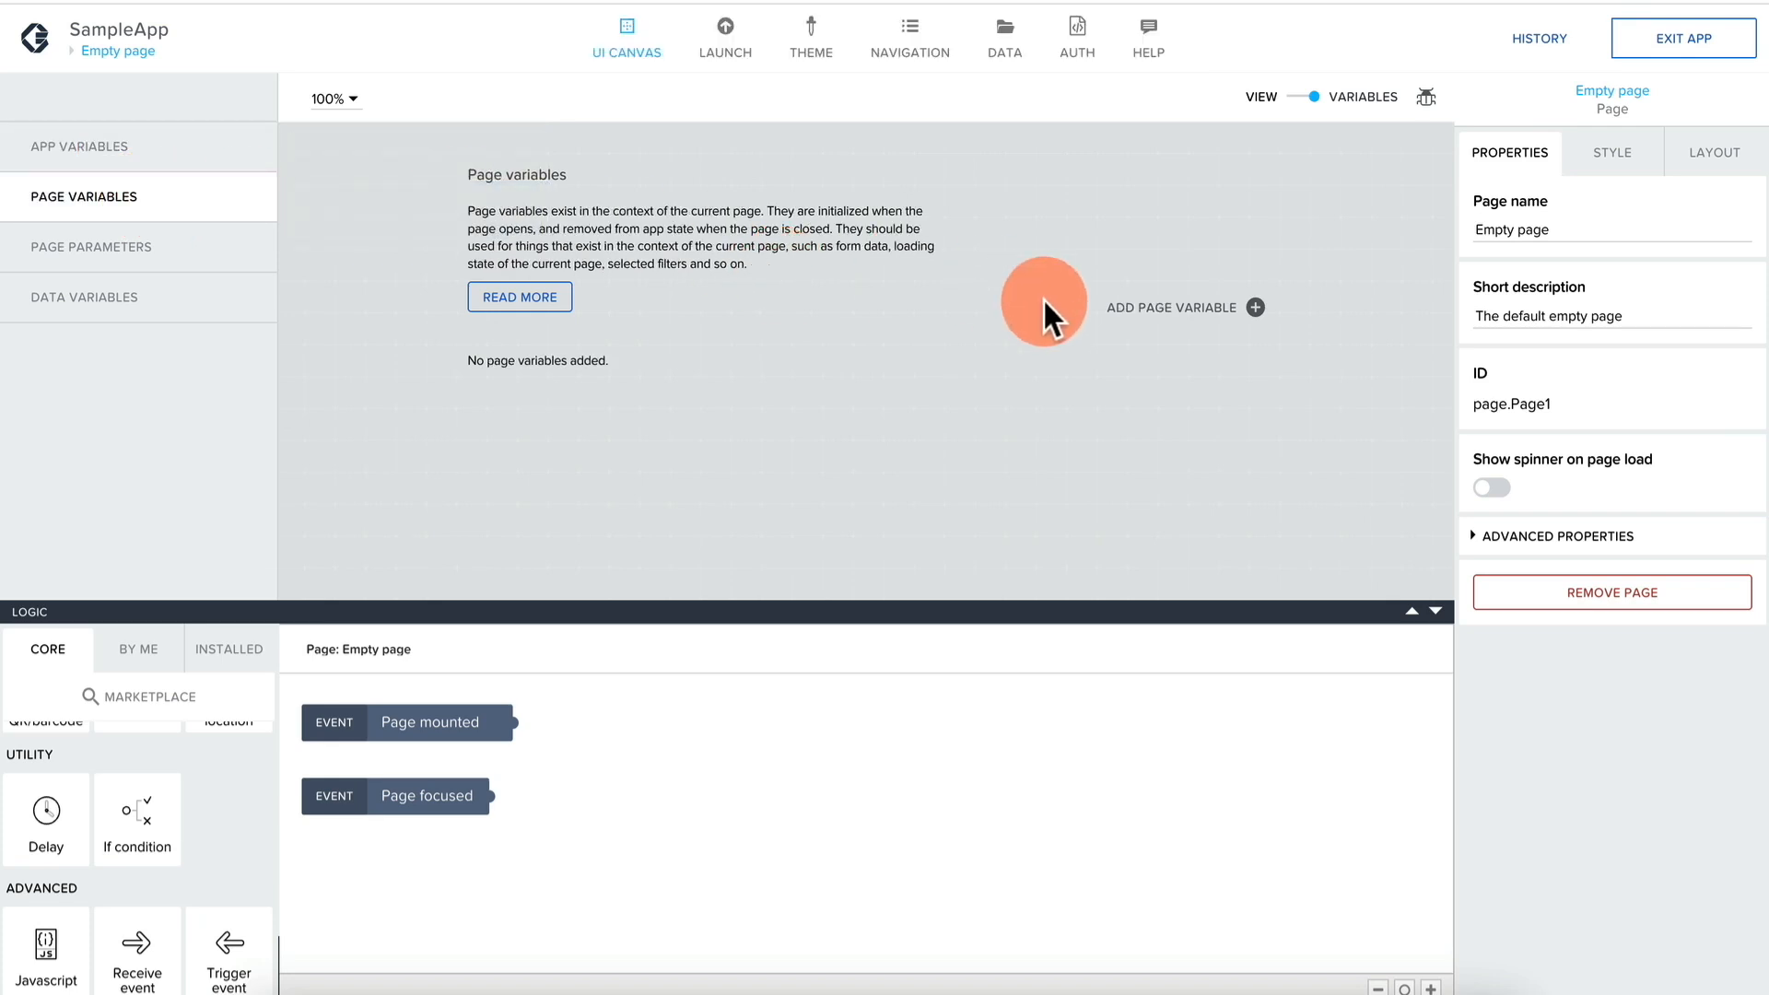
click(1169, 318)
click(679, 387)
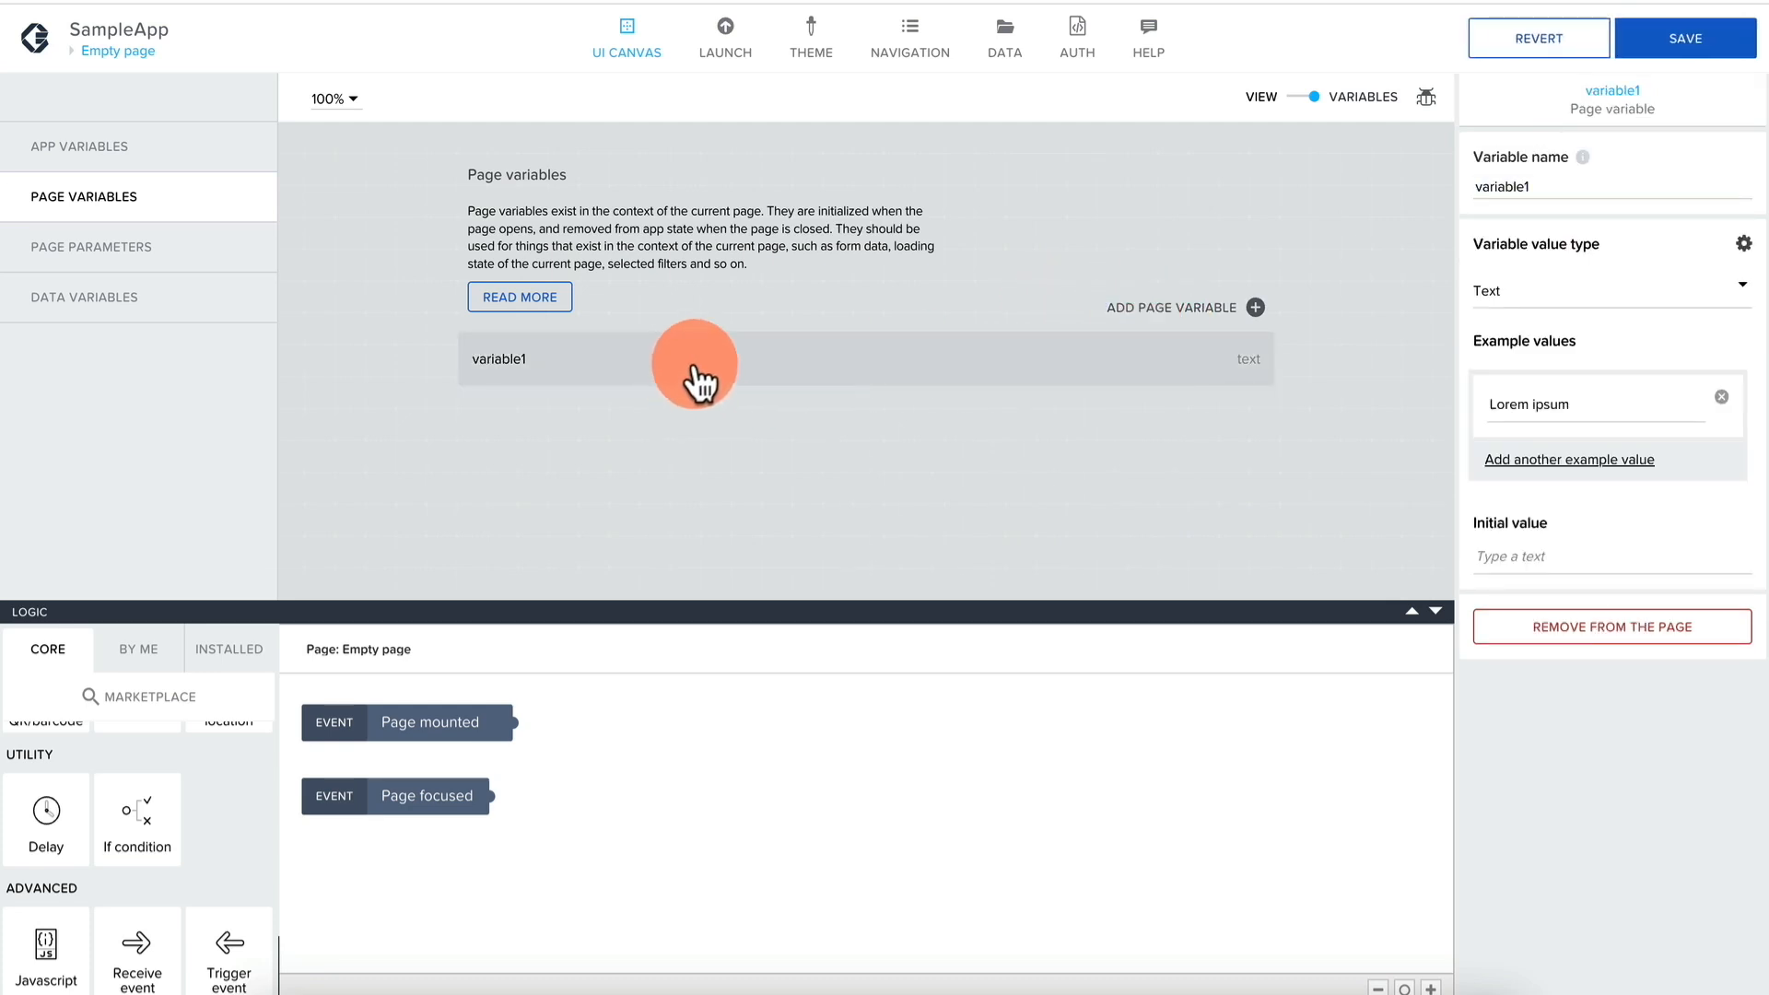
click(1521, 196)
double_click(1562, 185)
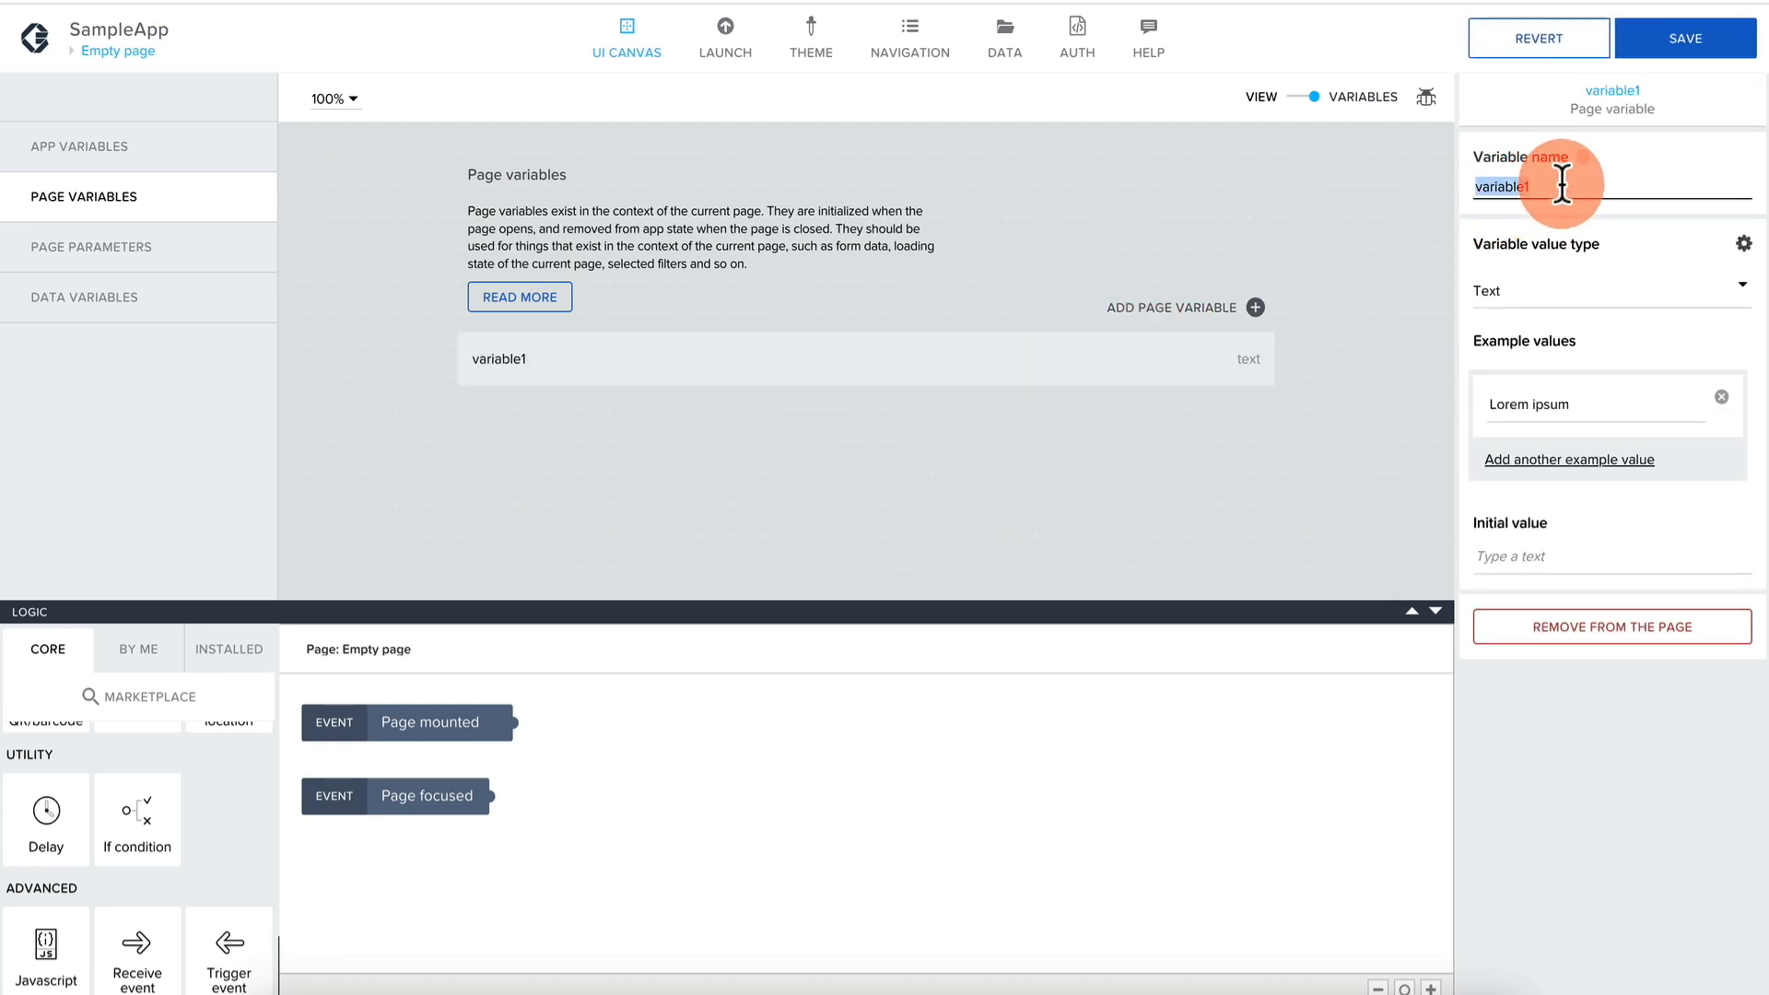
text(newTodo)
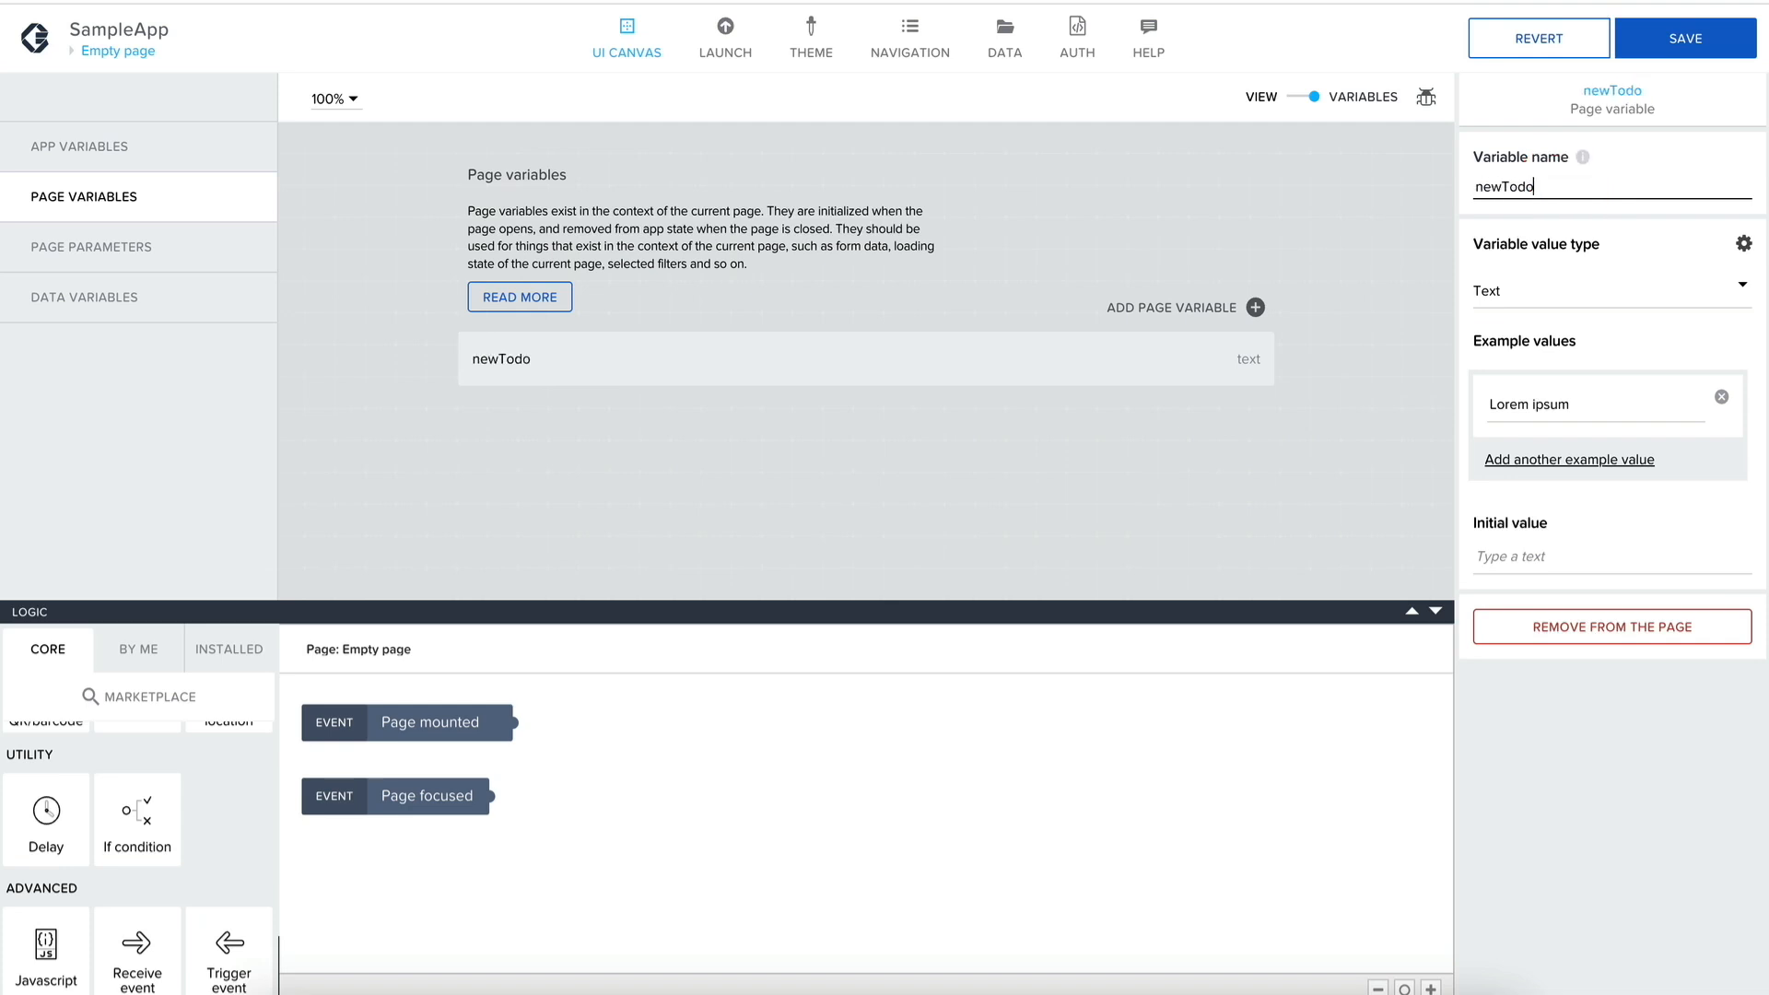
text(ItemInput)
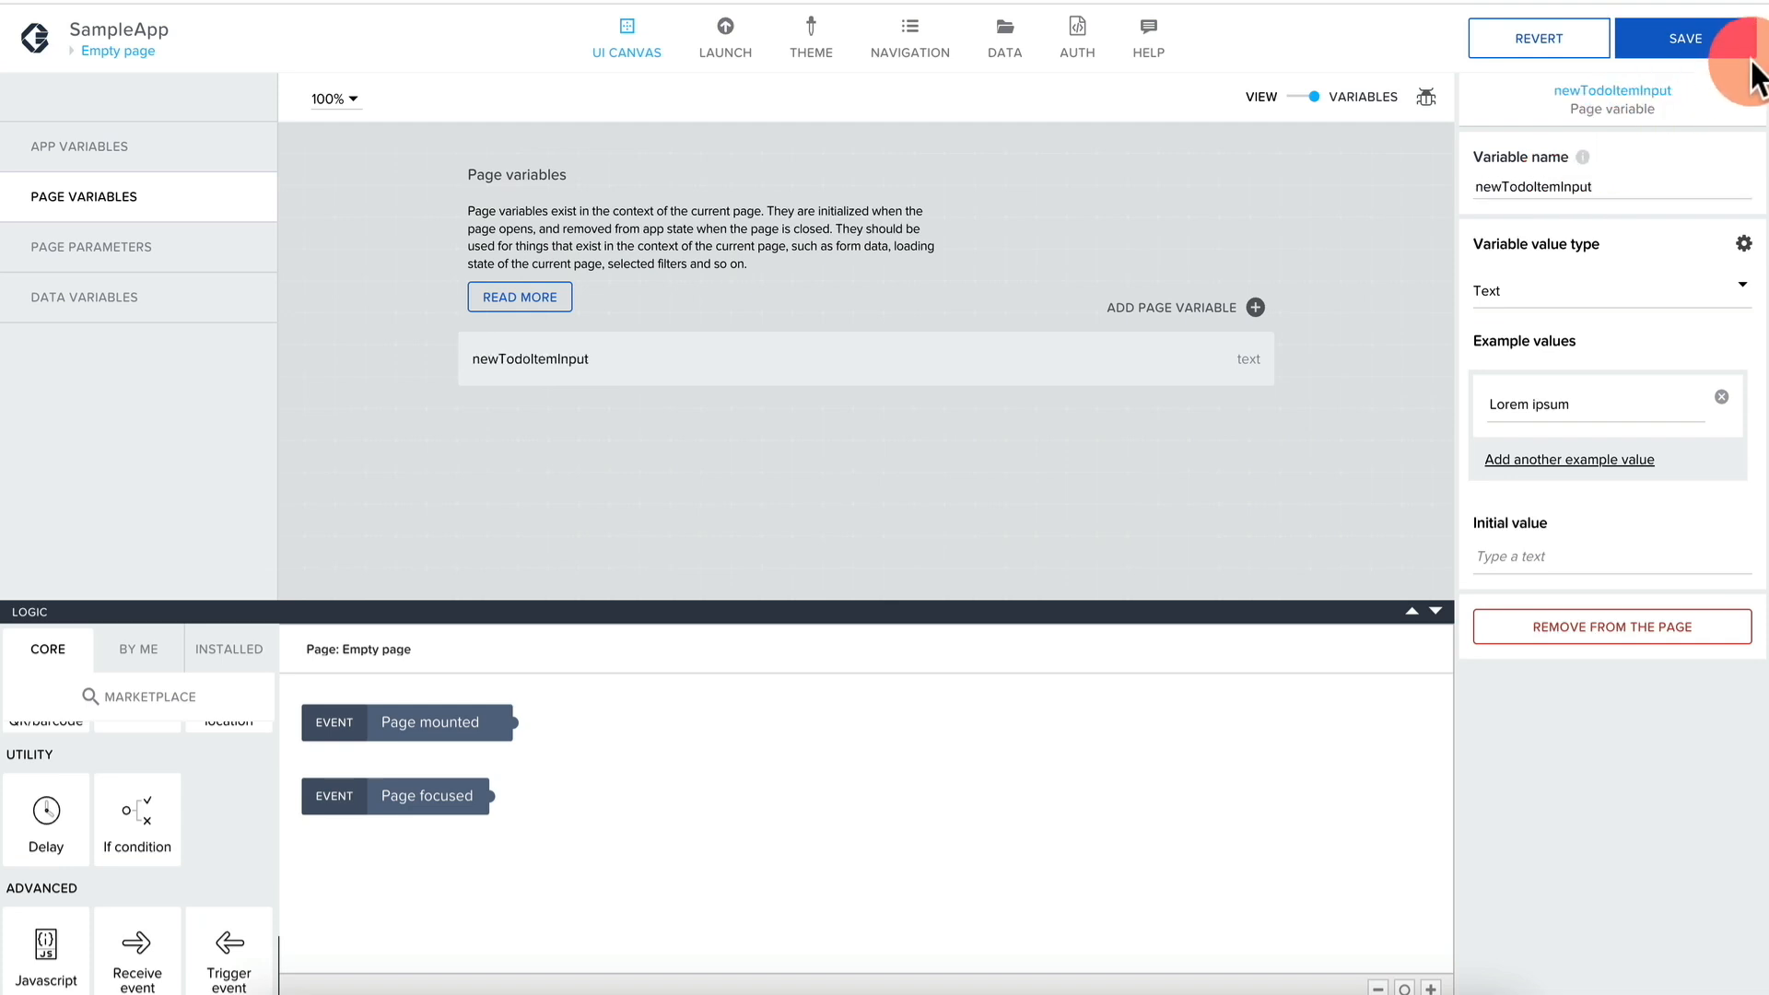
click(1732, 42)
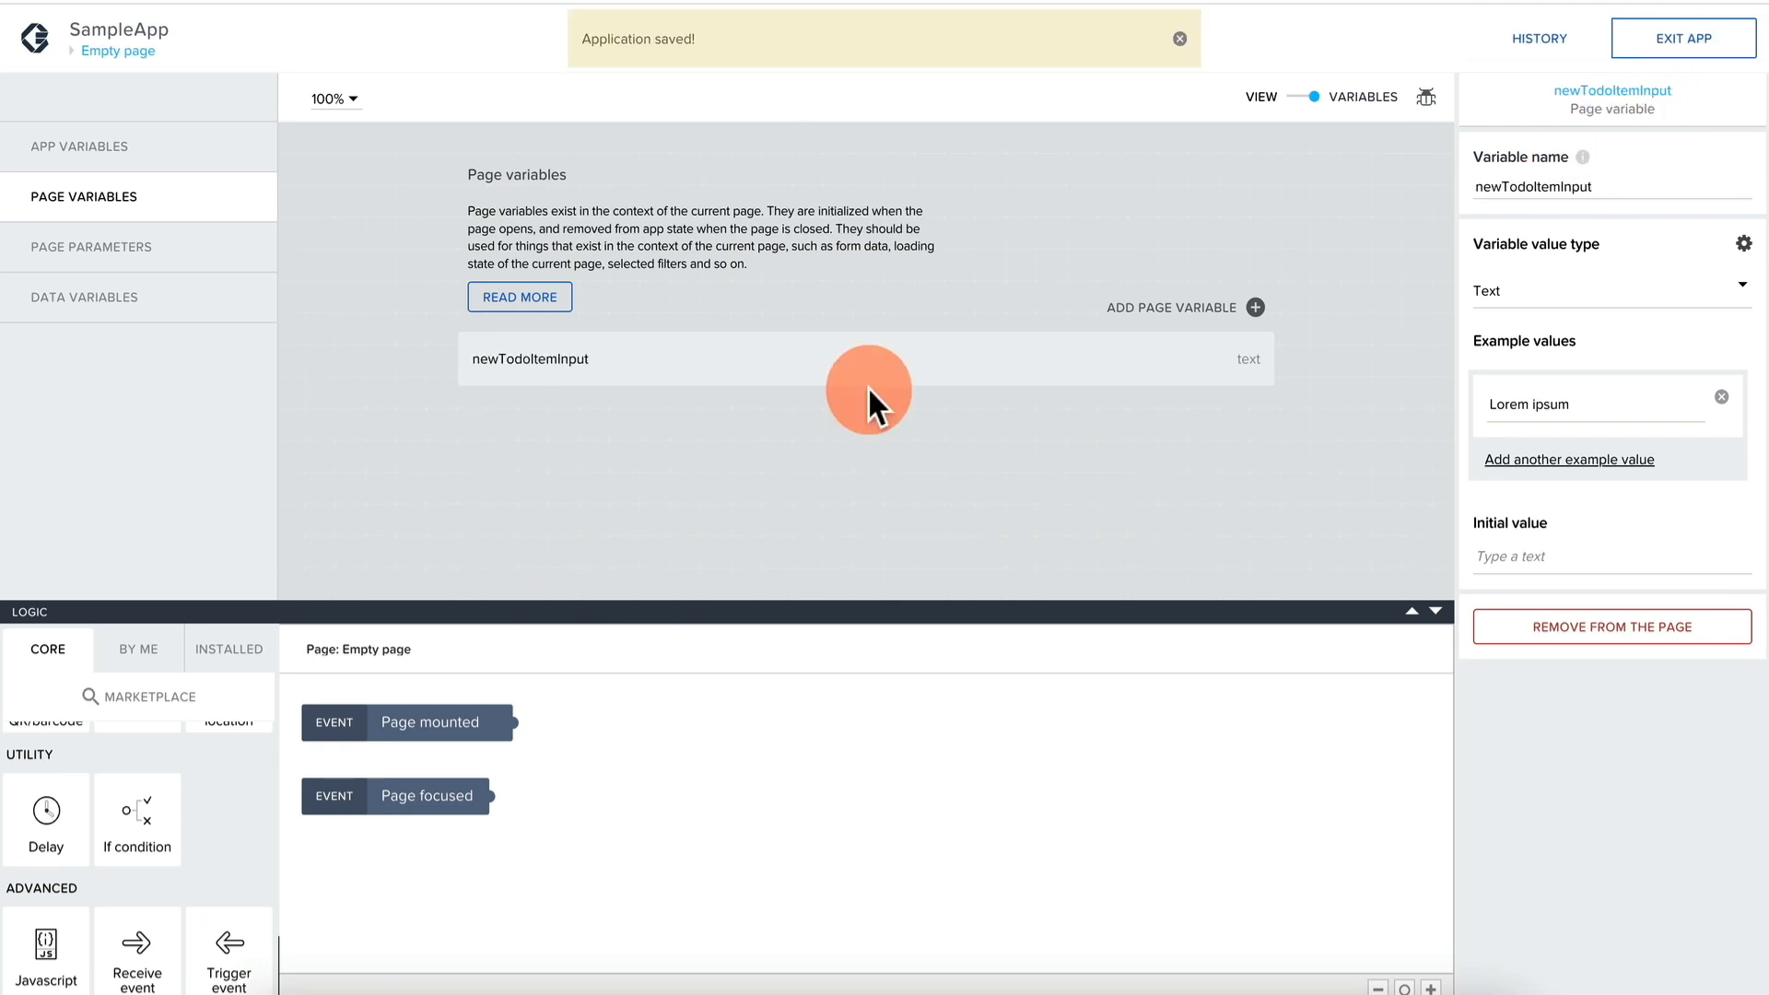
click(1301, 96)
click(785, 481)
click(848, 787)
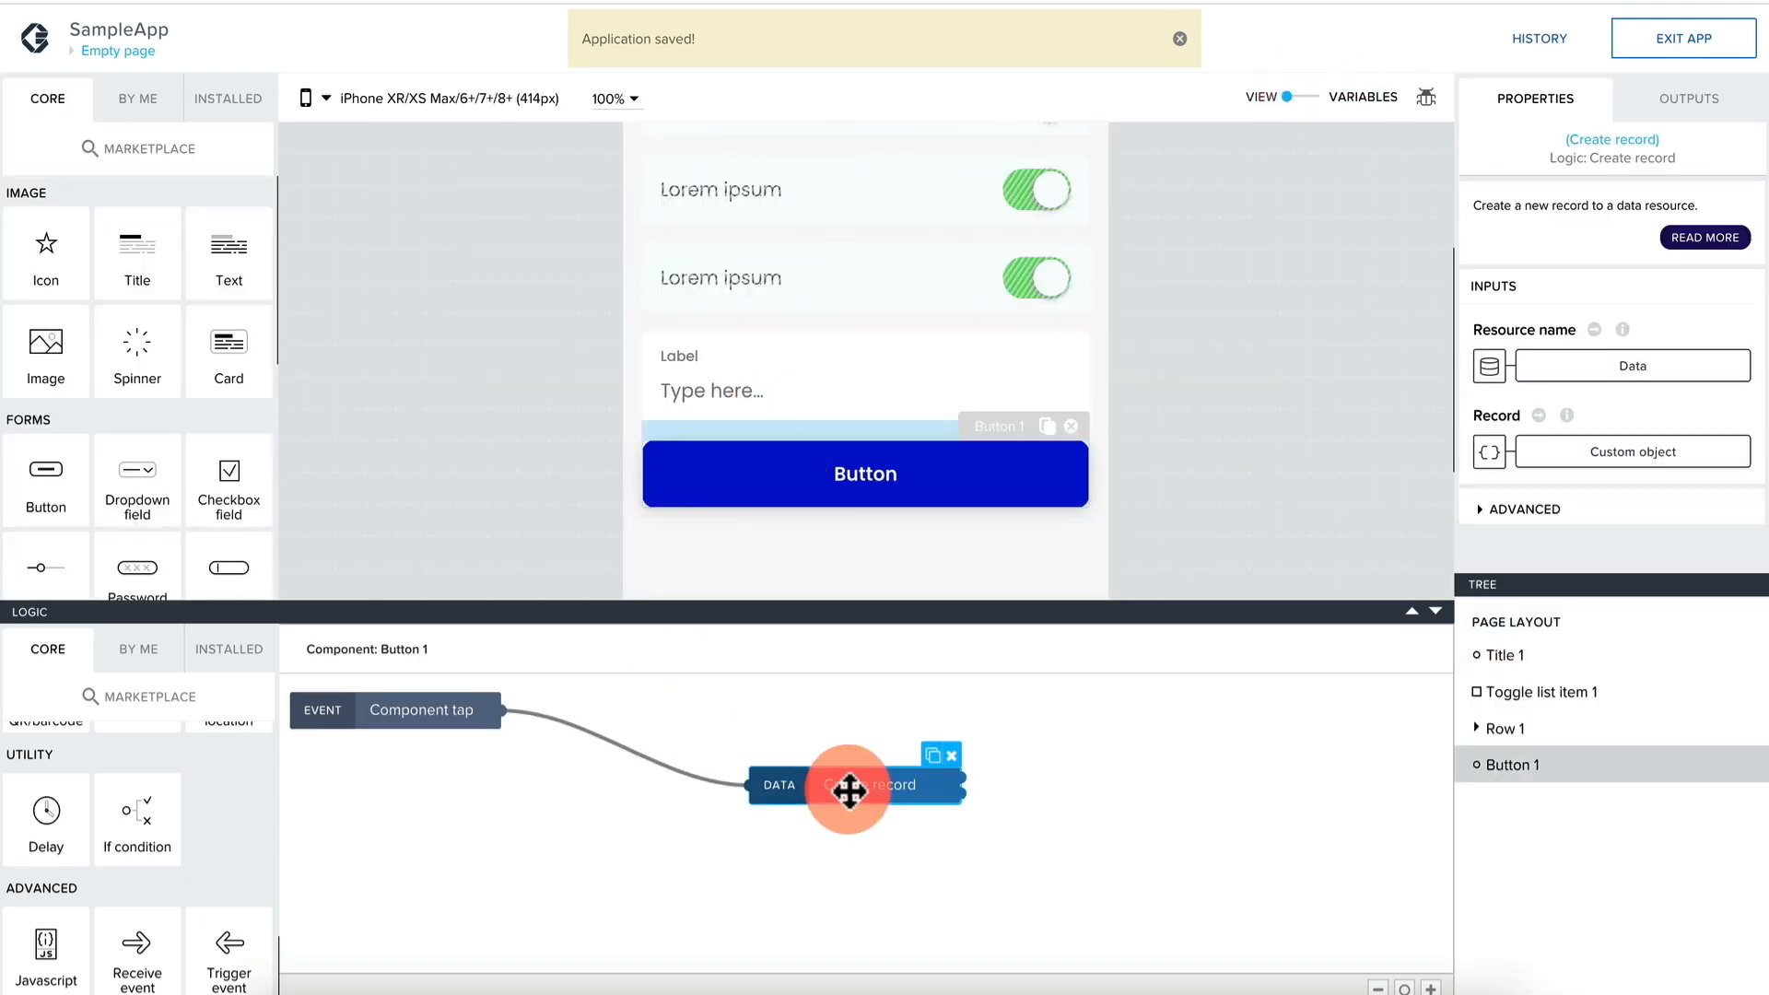
click(1599, 451)
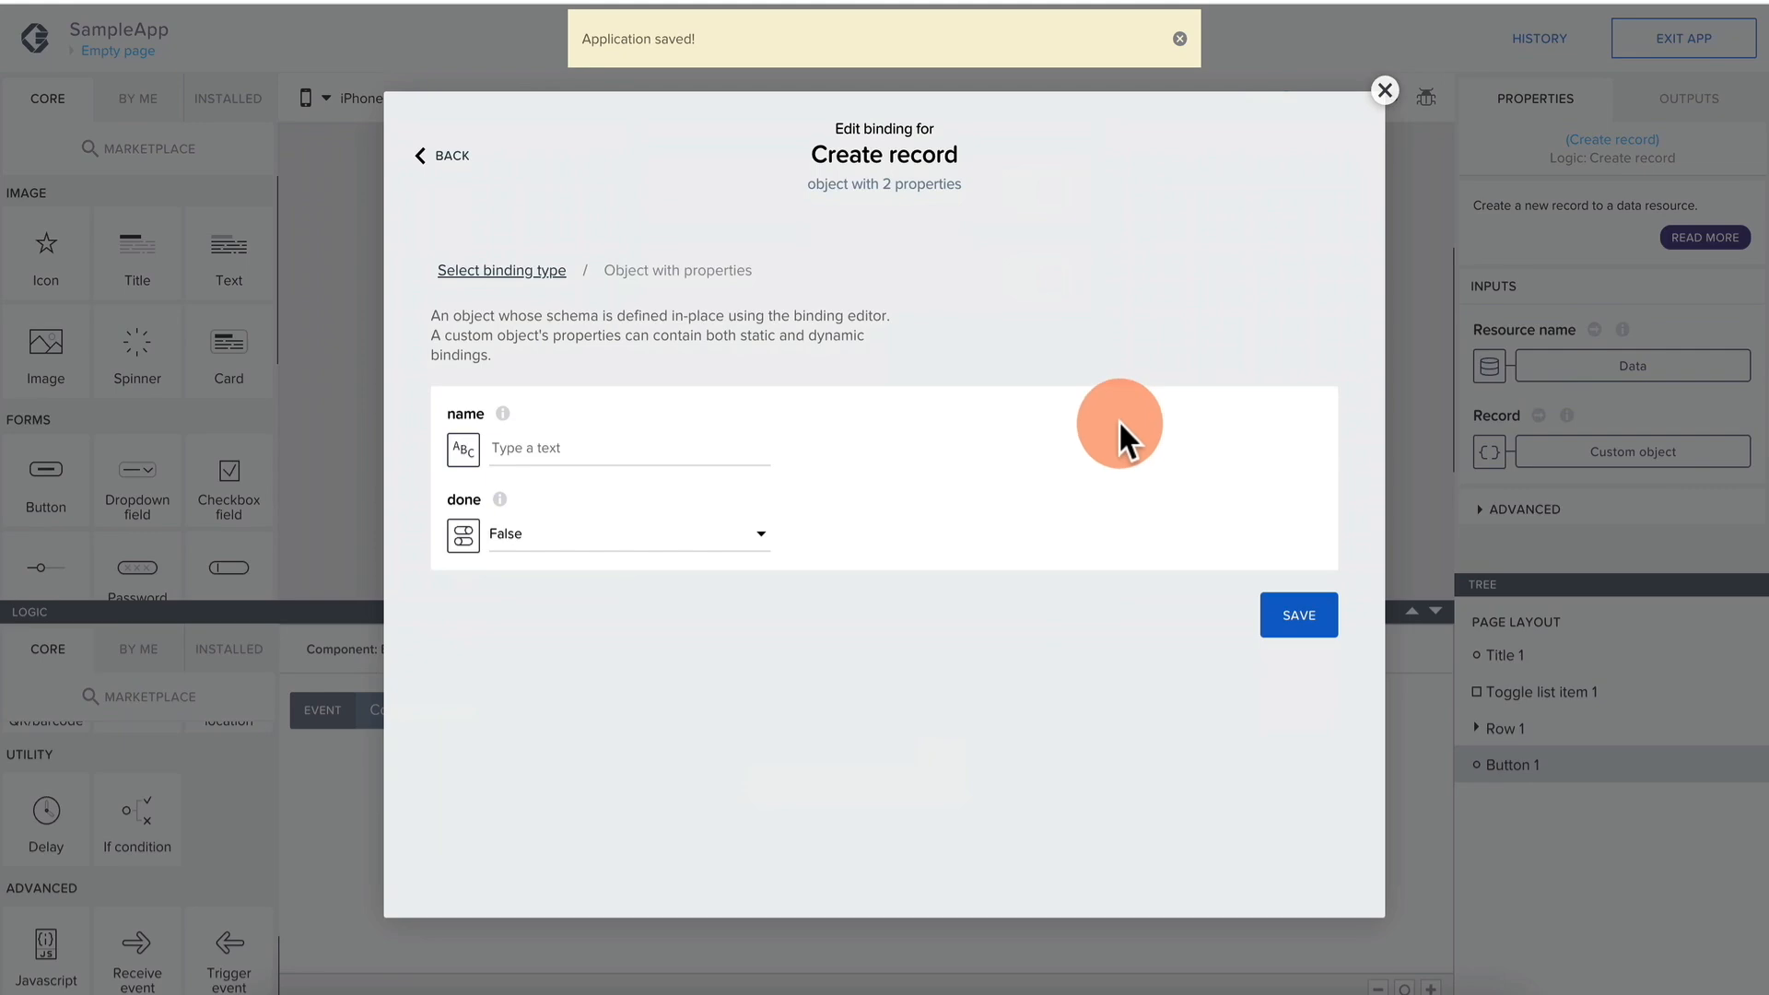
click(1385, 89)
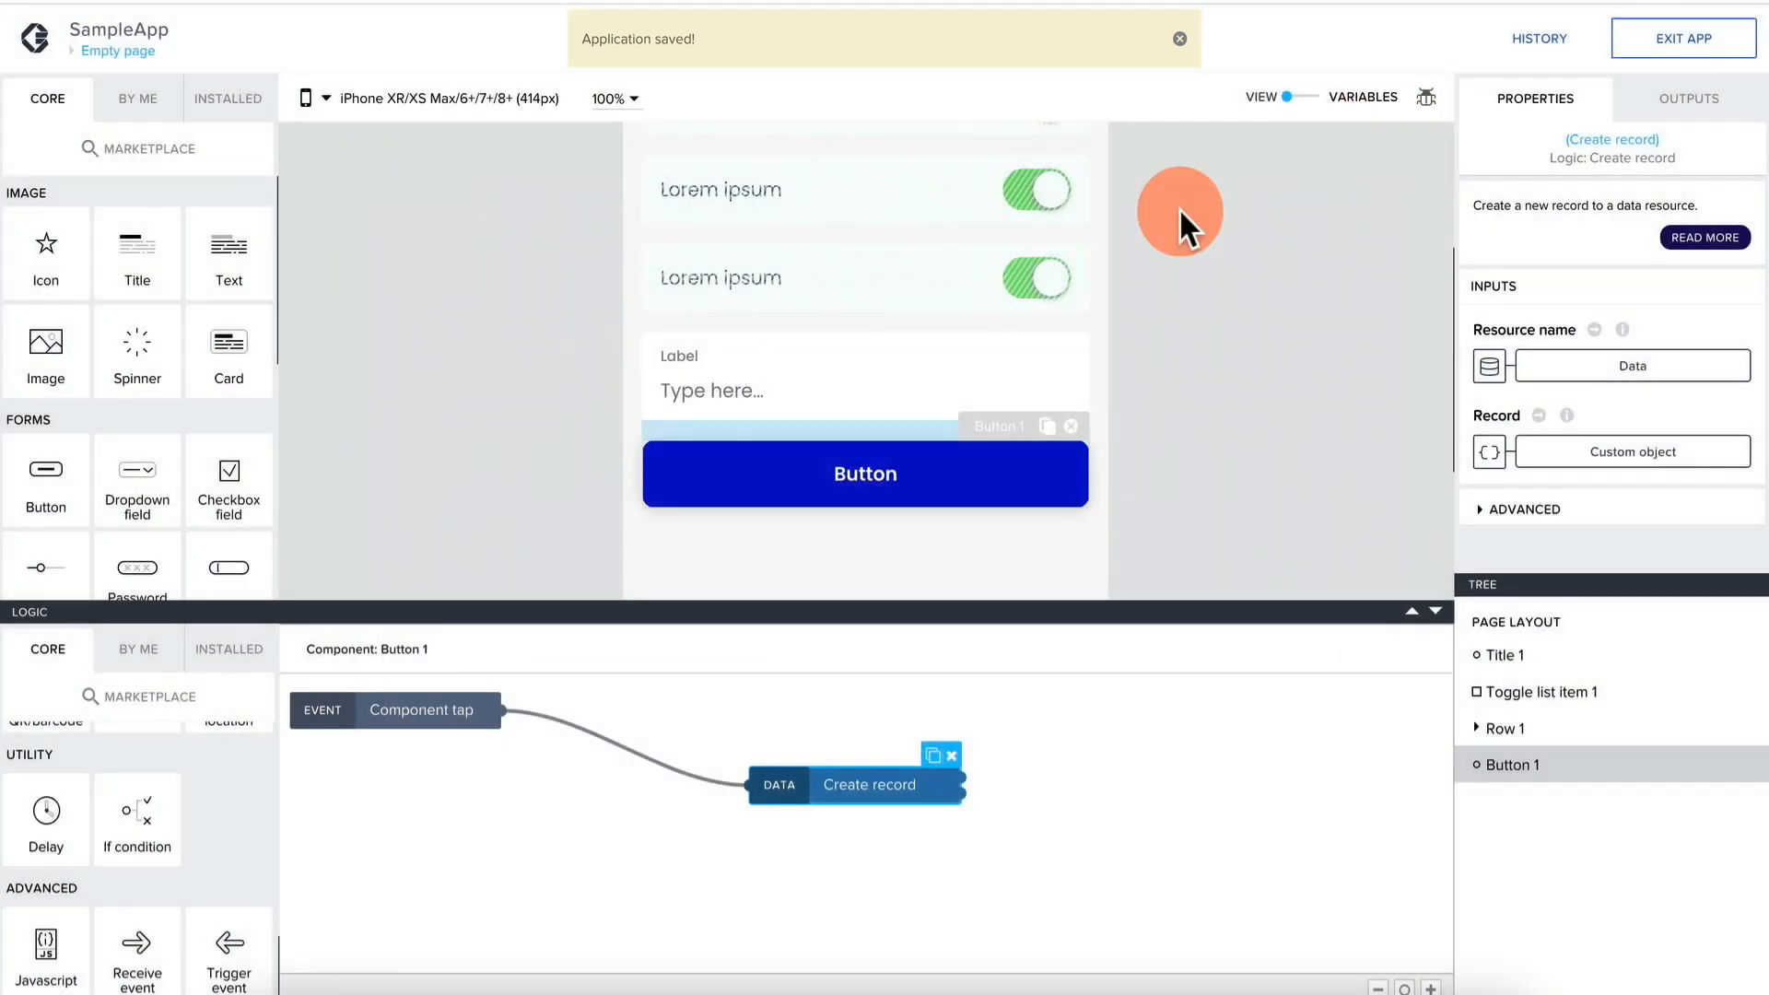
Bind the Value property of Input field 1 to the page variable newTodoItemInput.
click(870, 354)
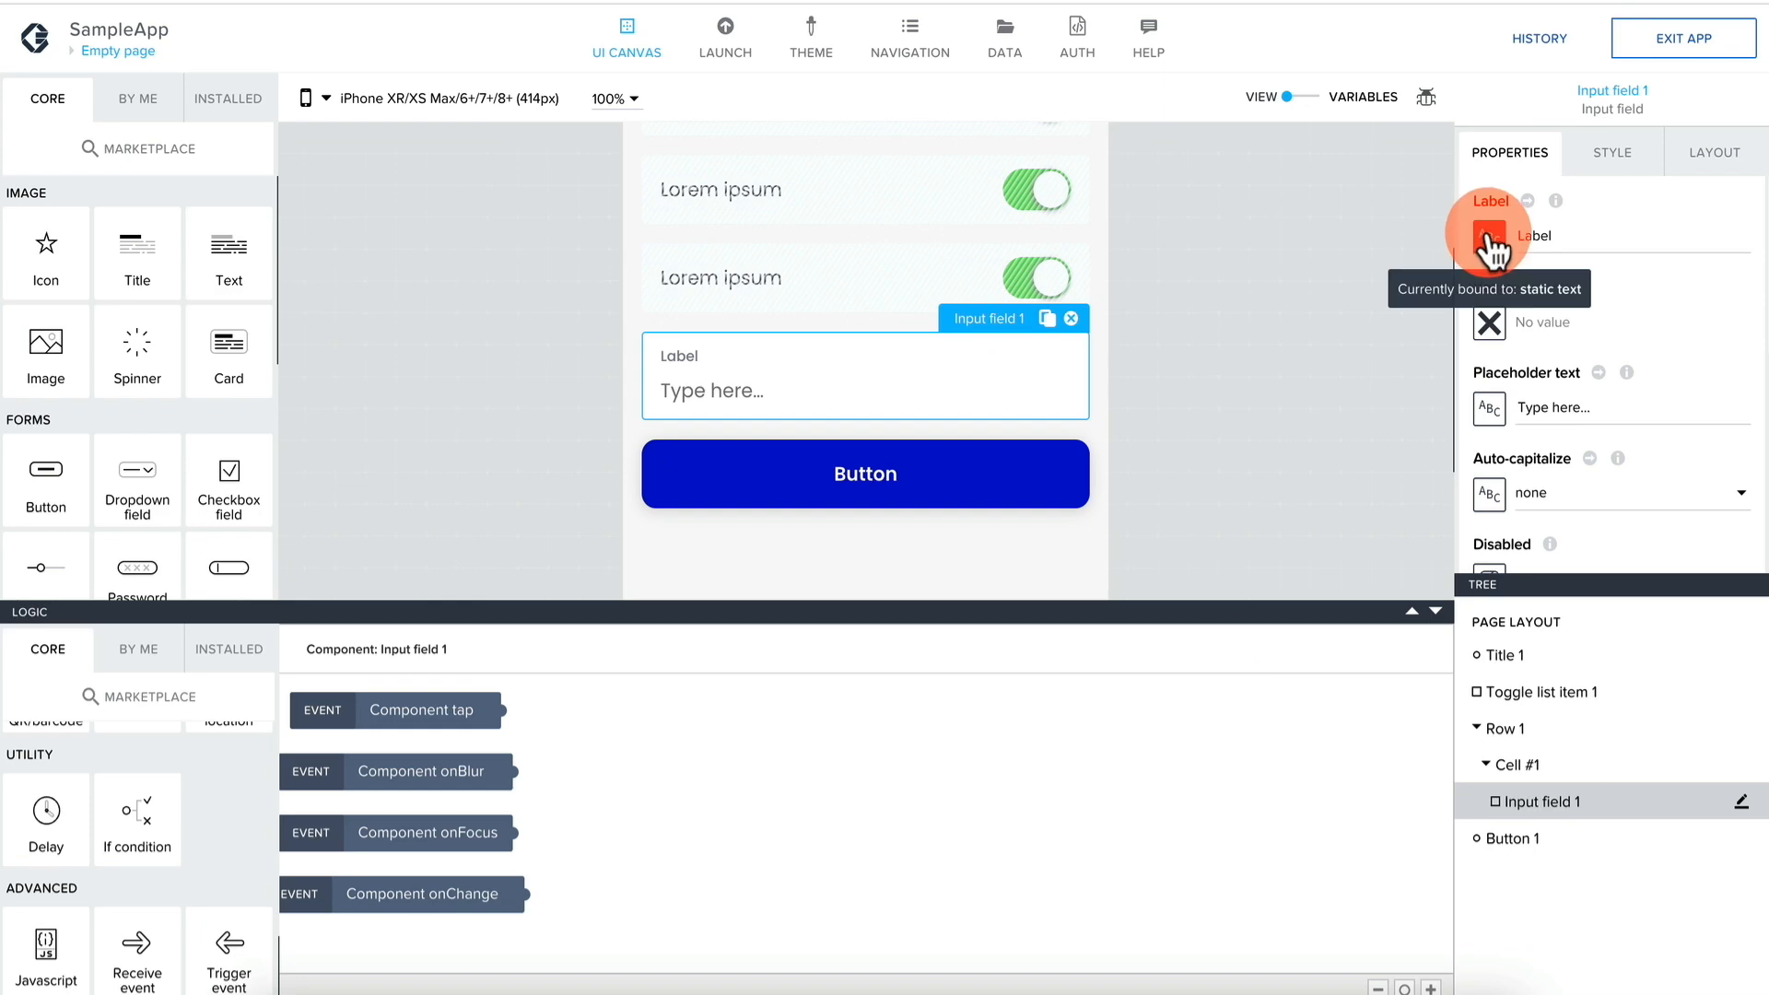
click(1490, 323)
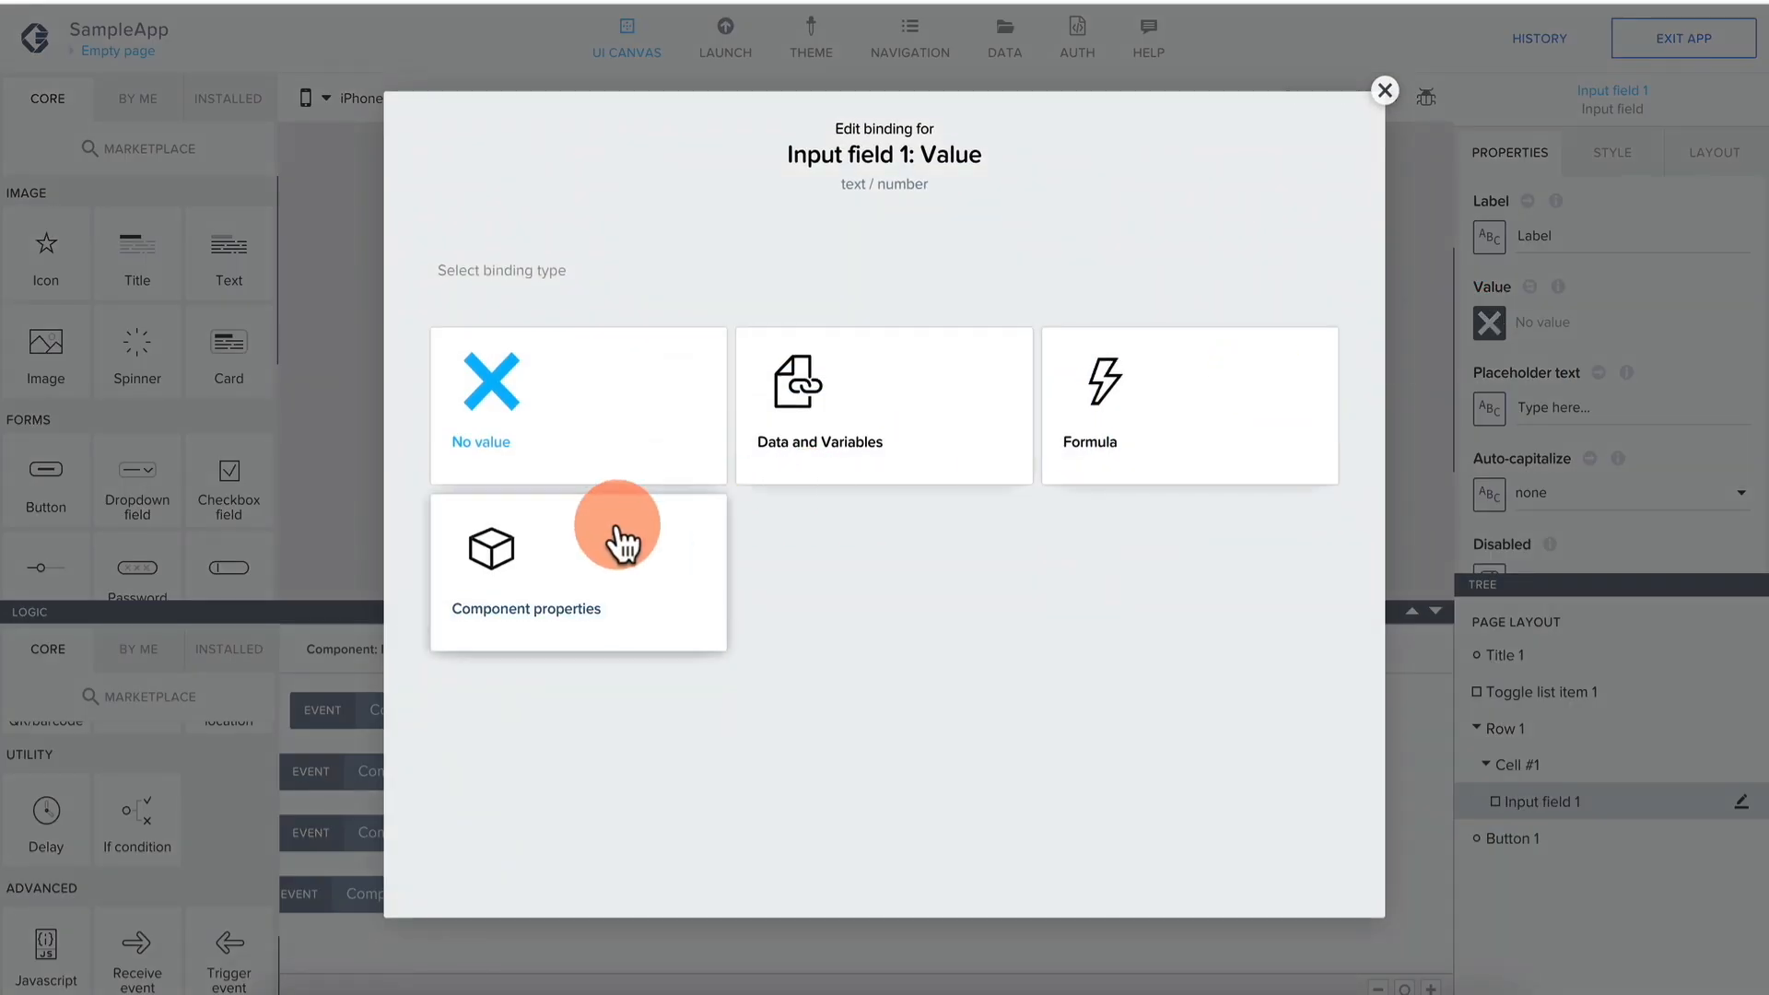
click(827, 442)
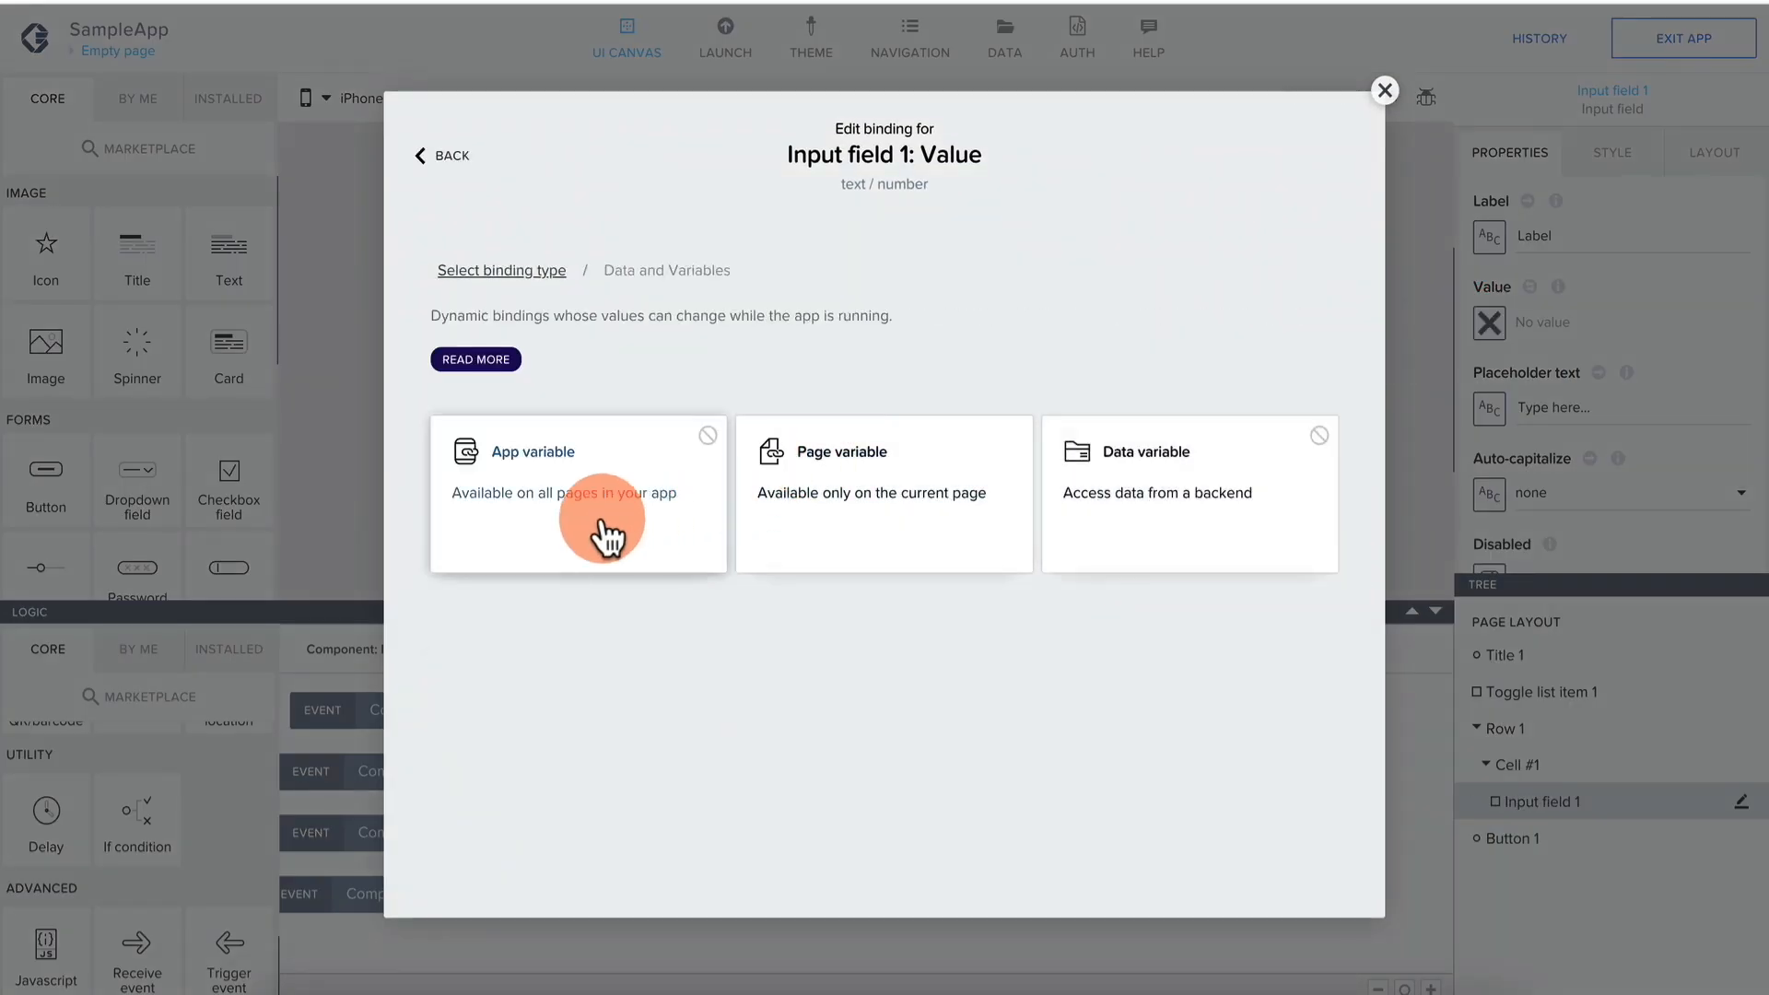
click(834, 493)
click(770, 486)
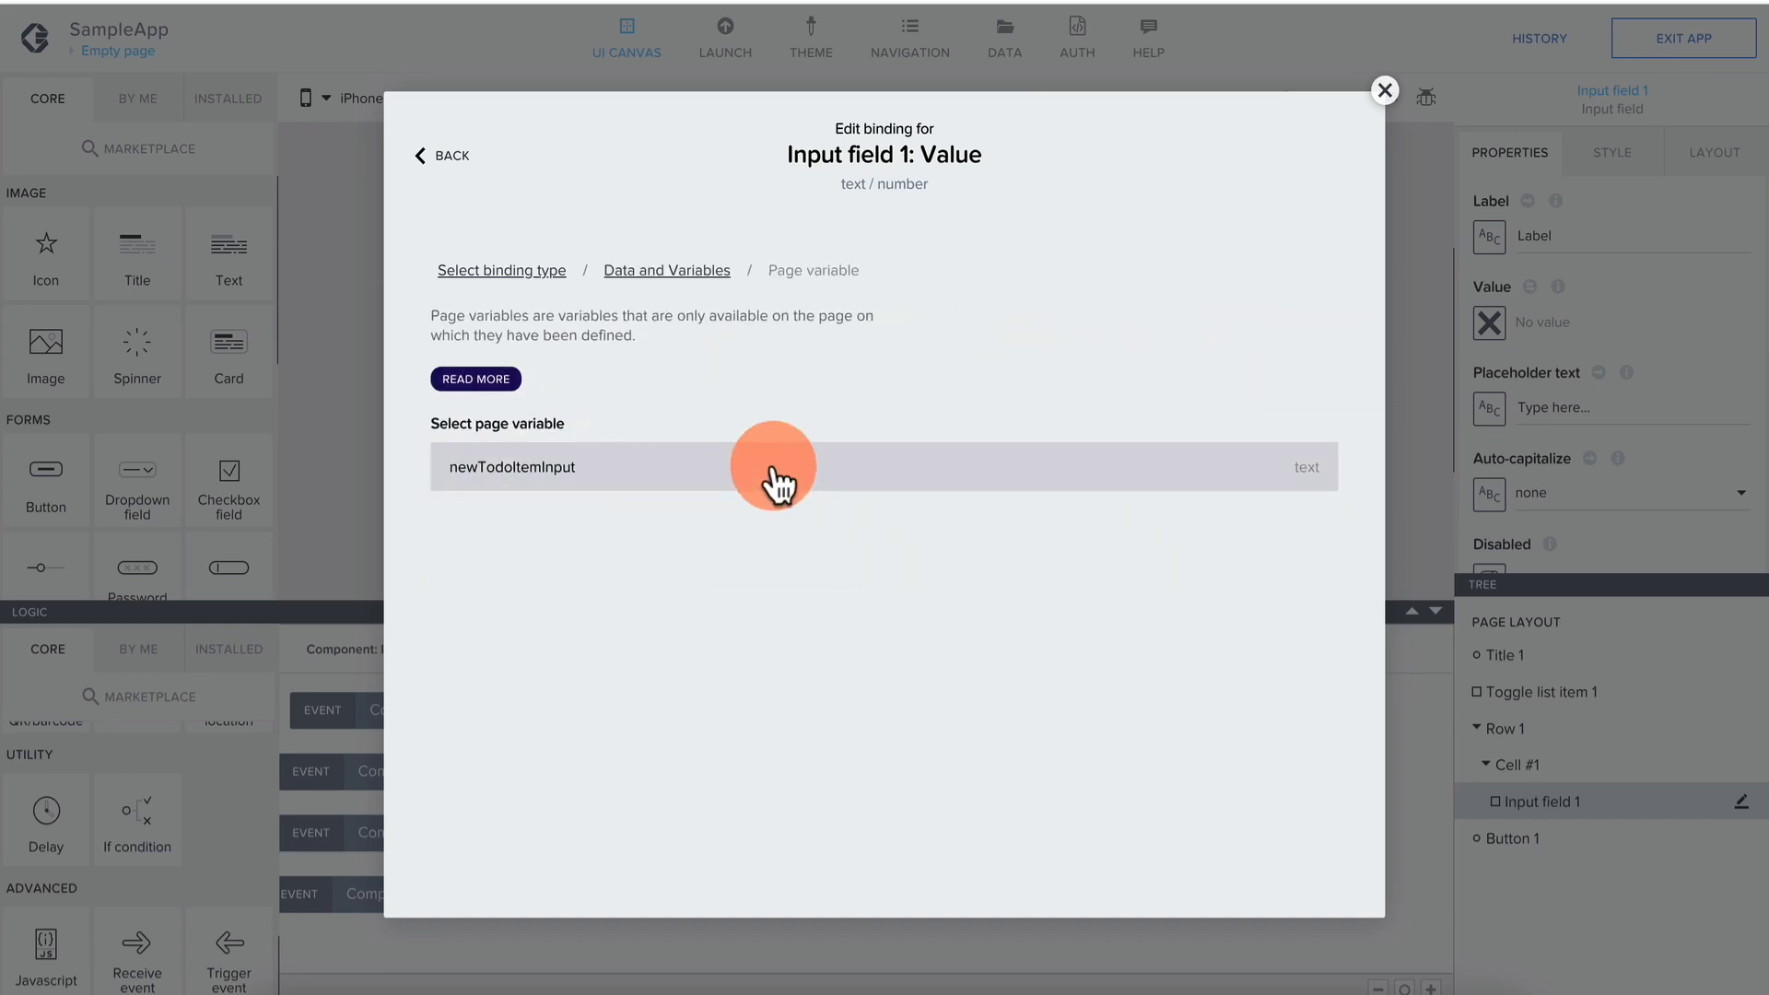
click(1272, 682)
click(1281, 355)
click(982, 452)
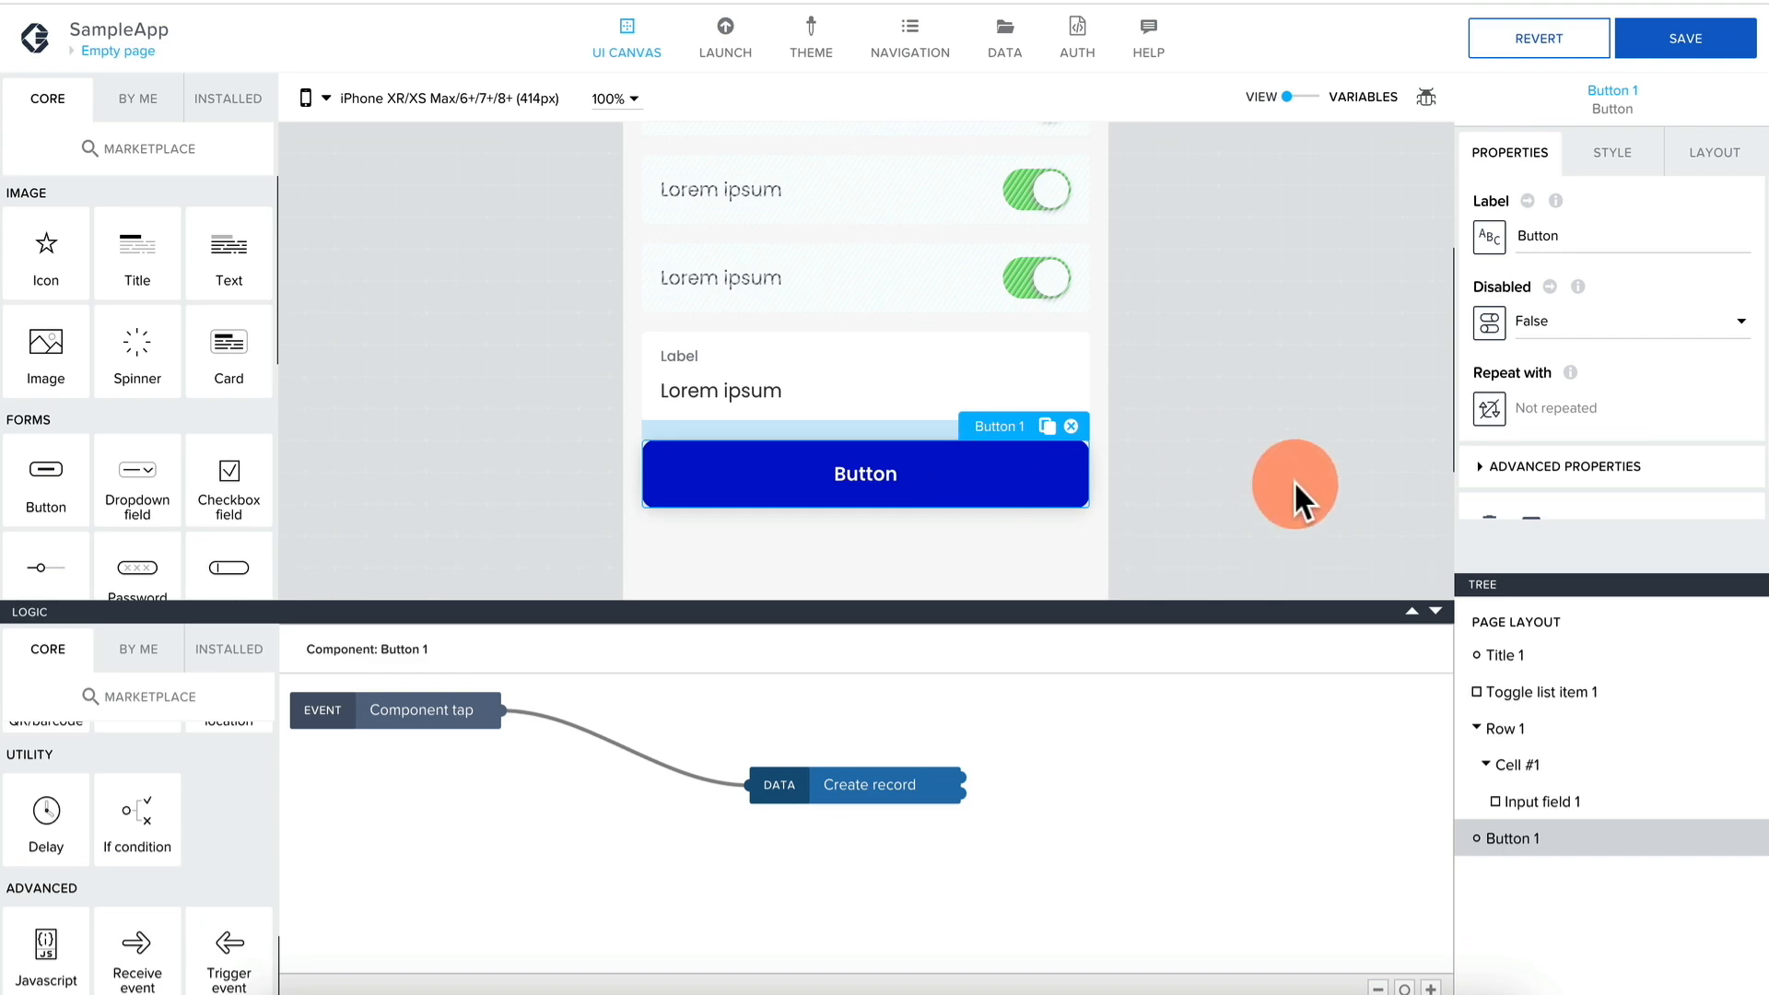
Bind the name property of the Create record node's custom object to the page variable newTodoItemInput and save the application.
scroll(1501, 351, down, 1)
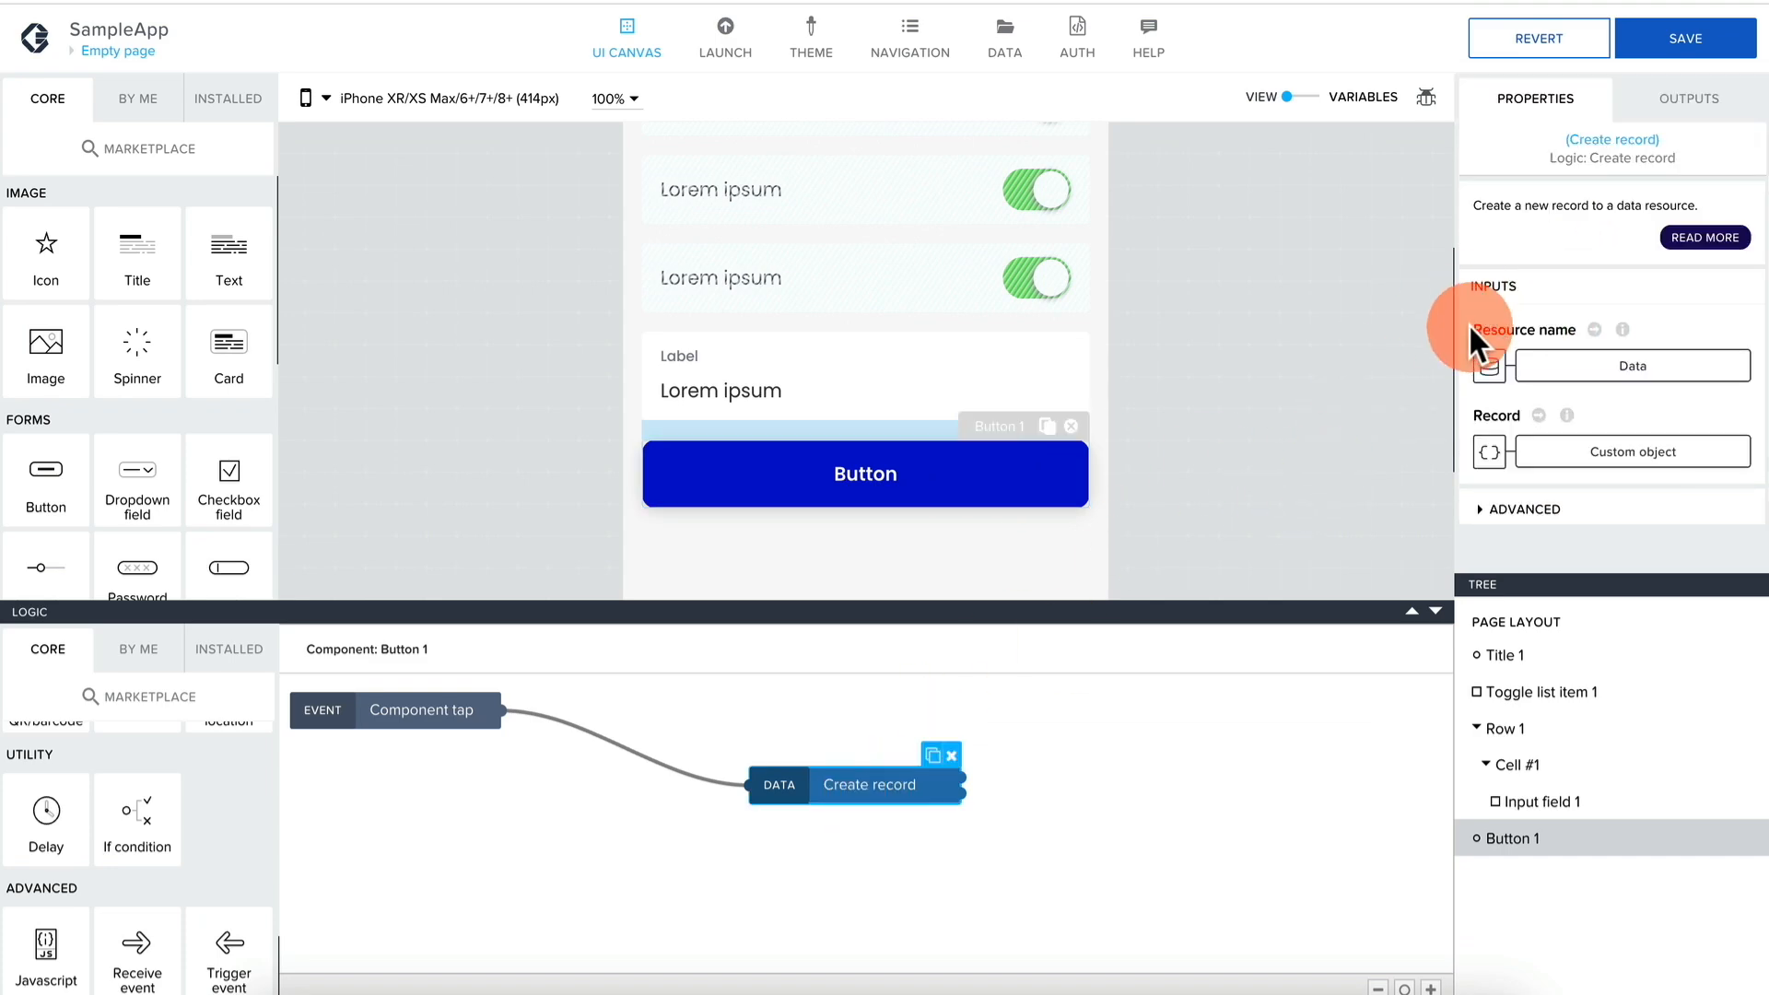
scroll(1469, 323, down, 2)
click(1486, 364)
click(468, 451)
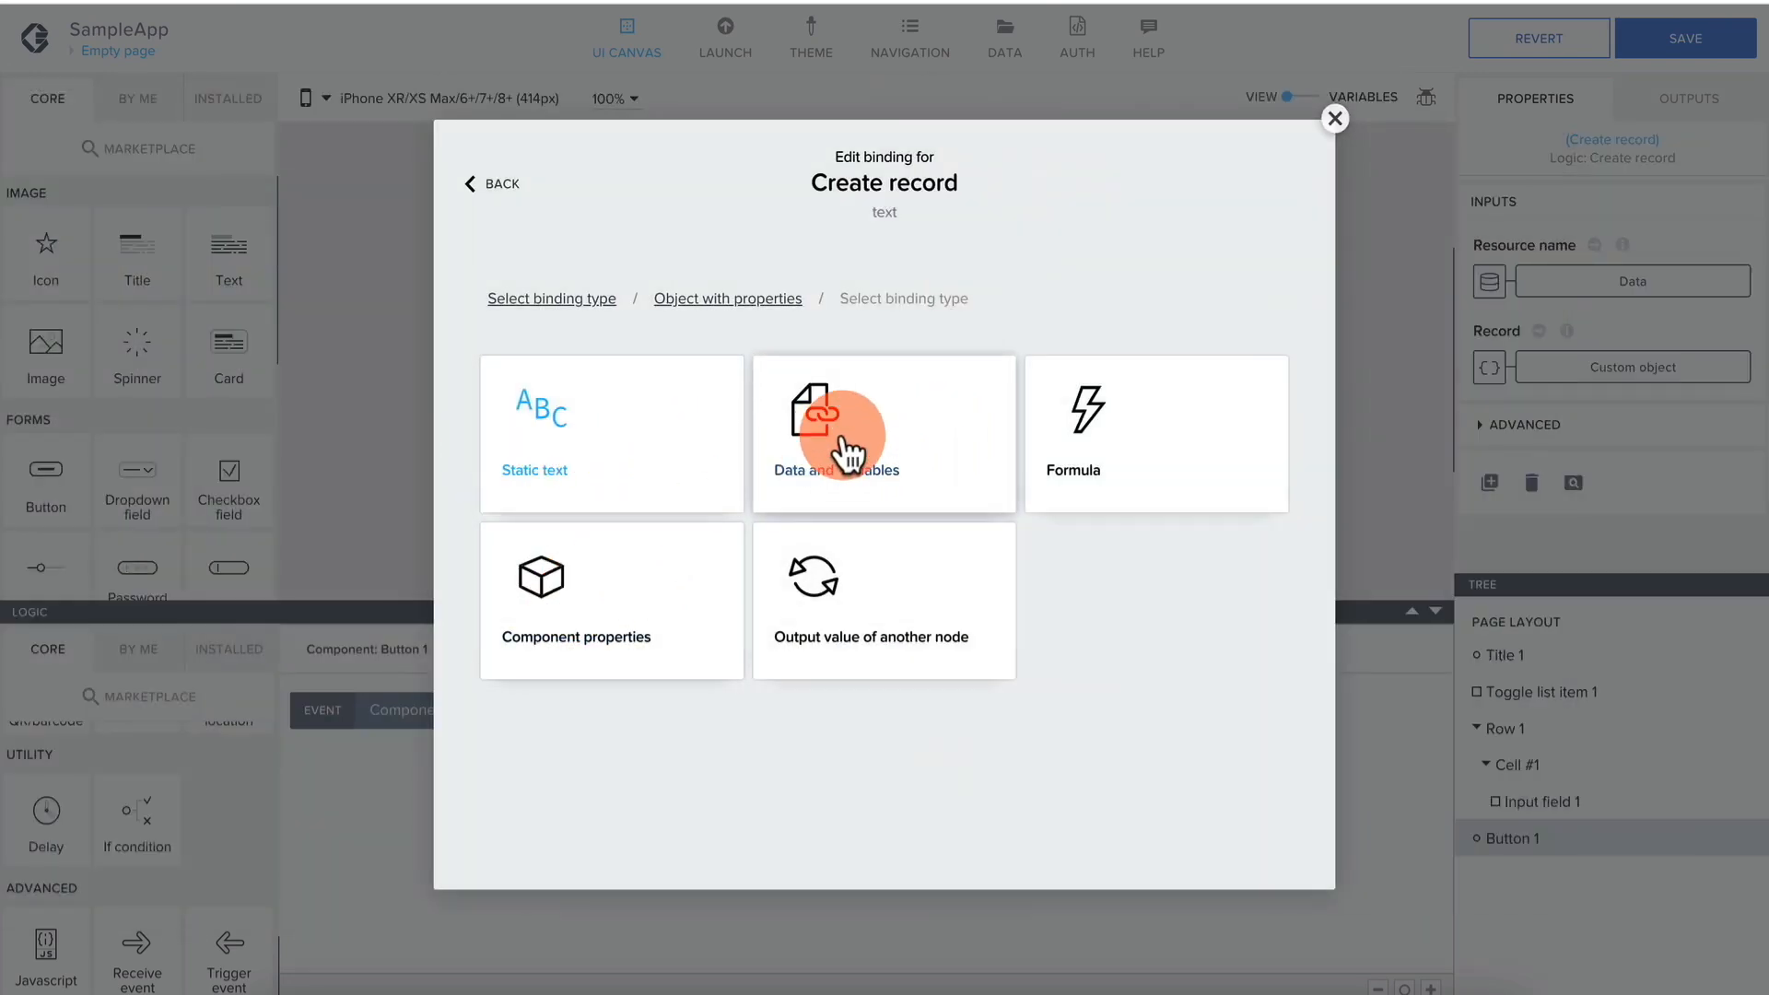
click(852, 433)
click(774, 539)
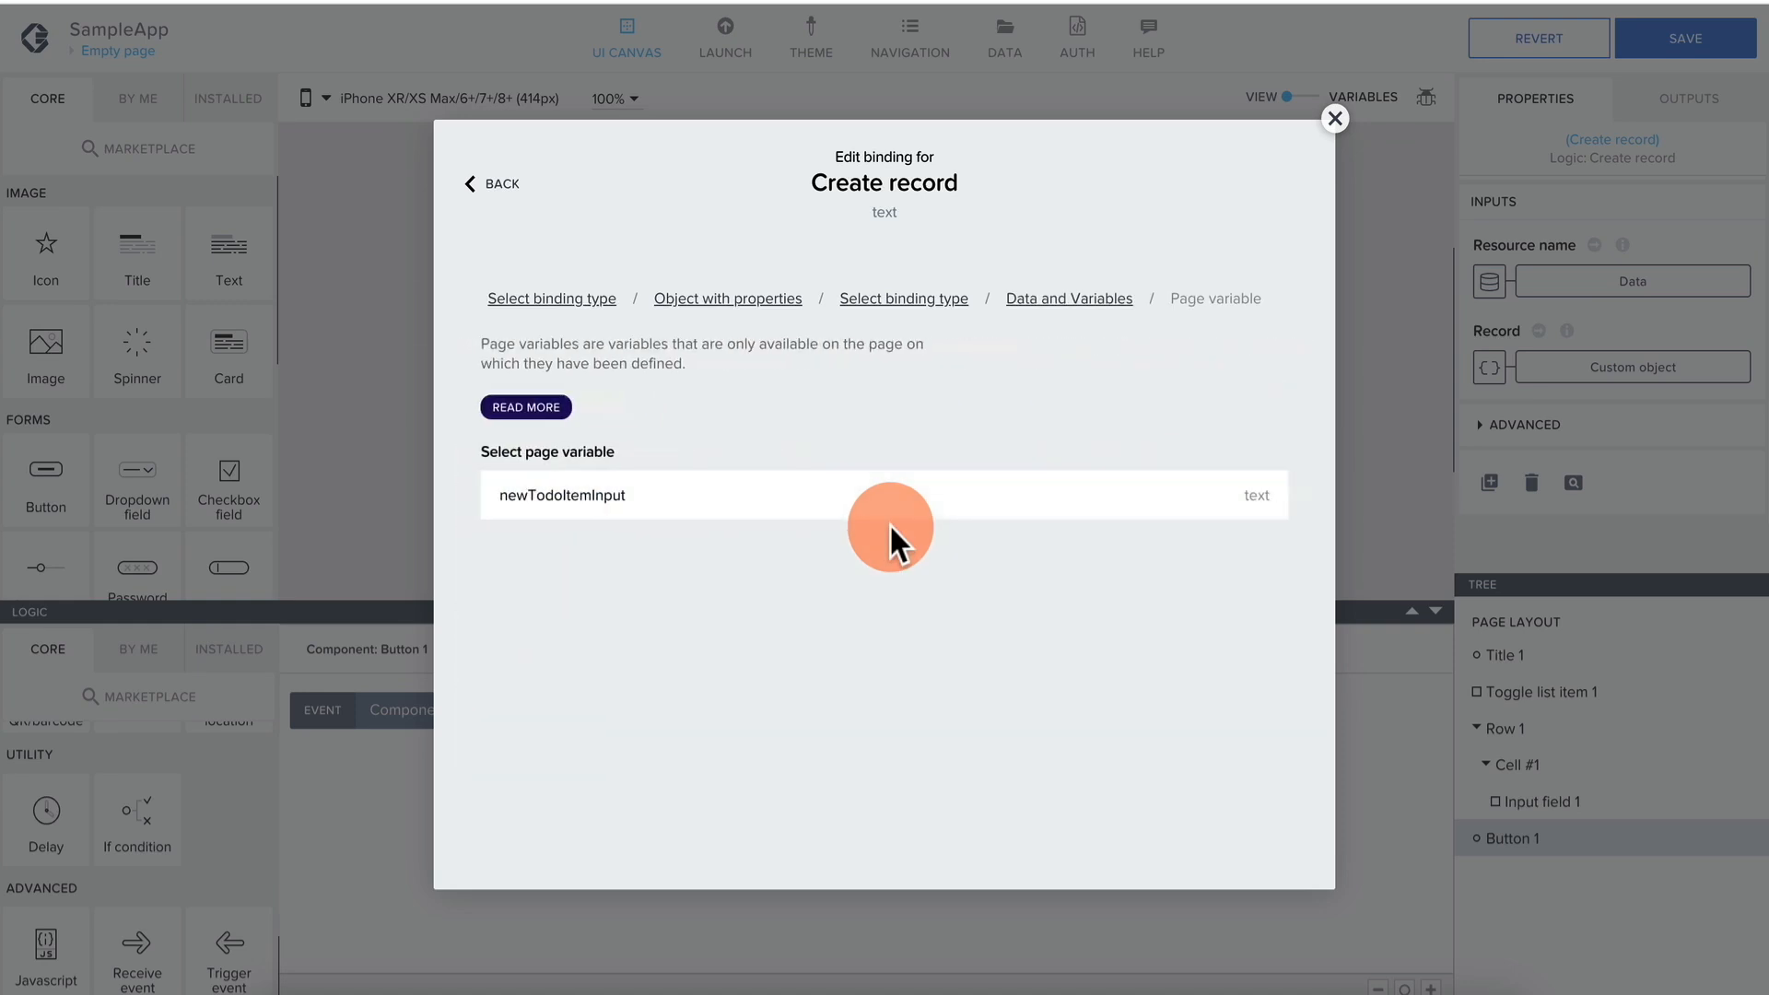
click(811, 498)
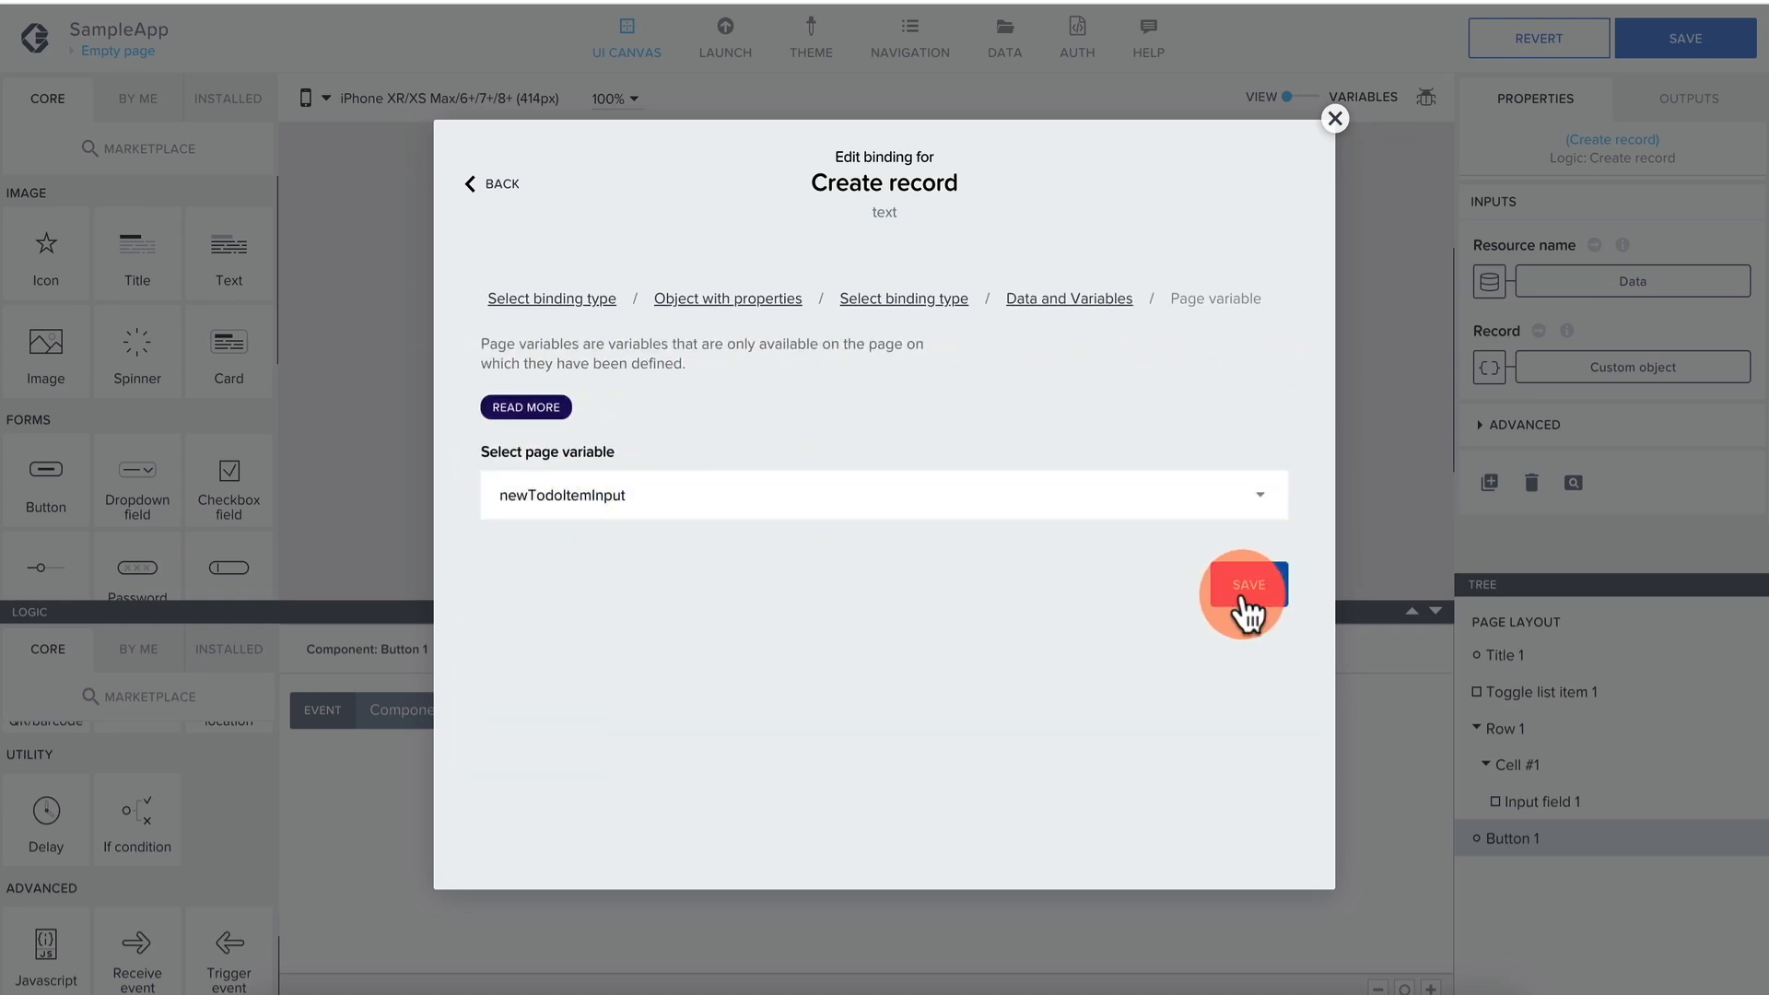
click(1246, 597)
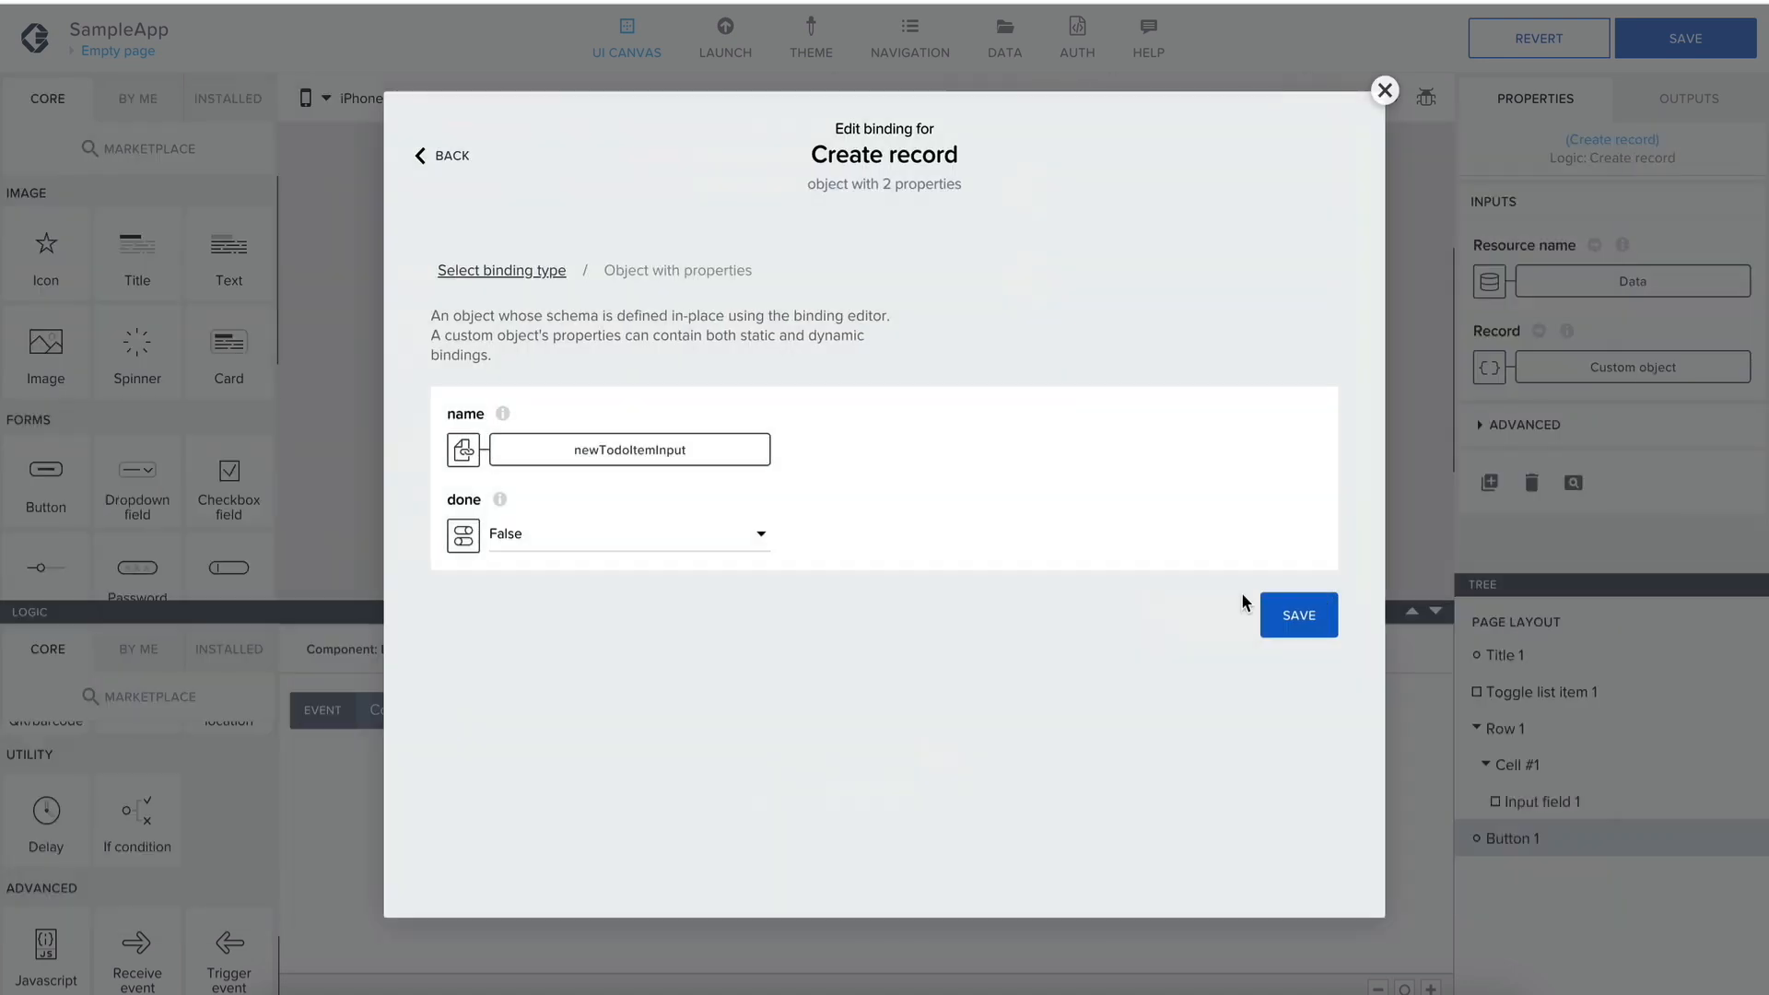
click(1285, 610)
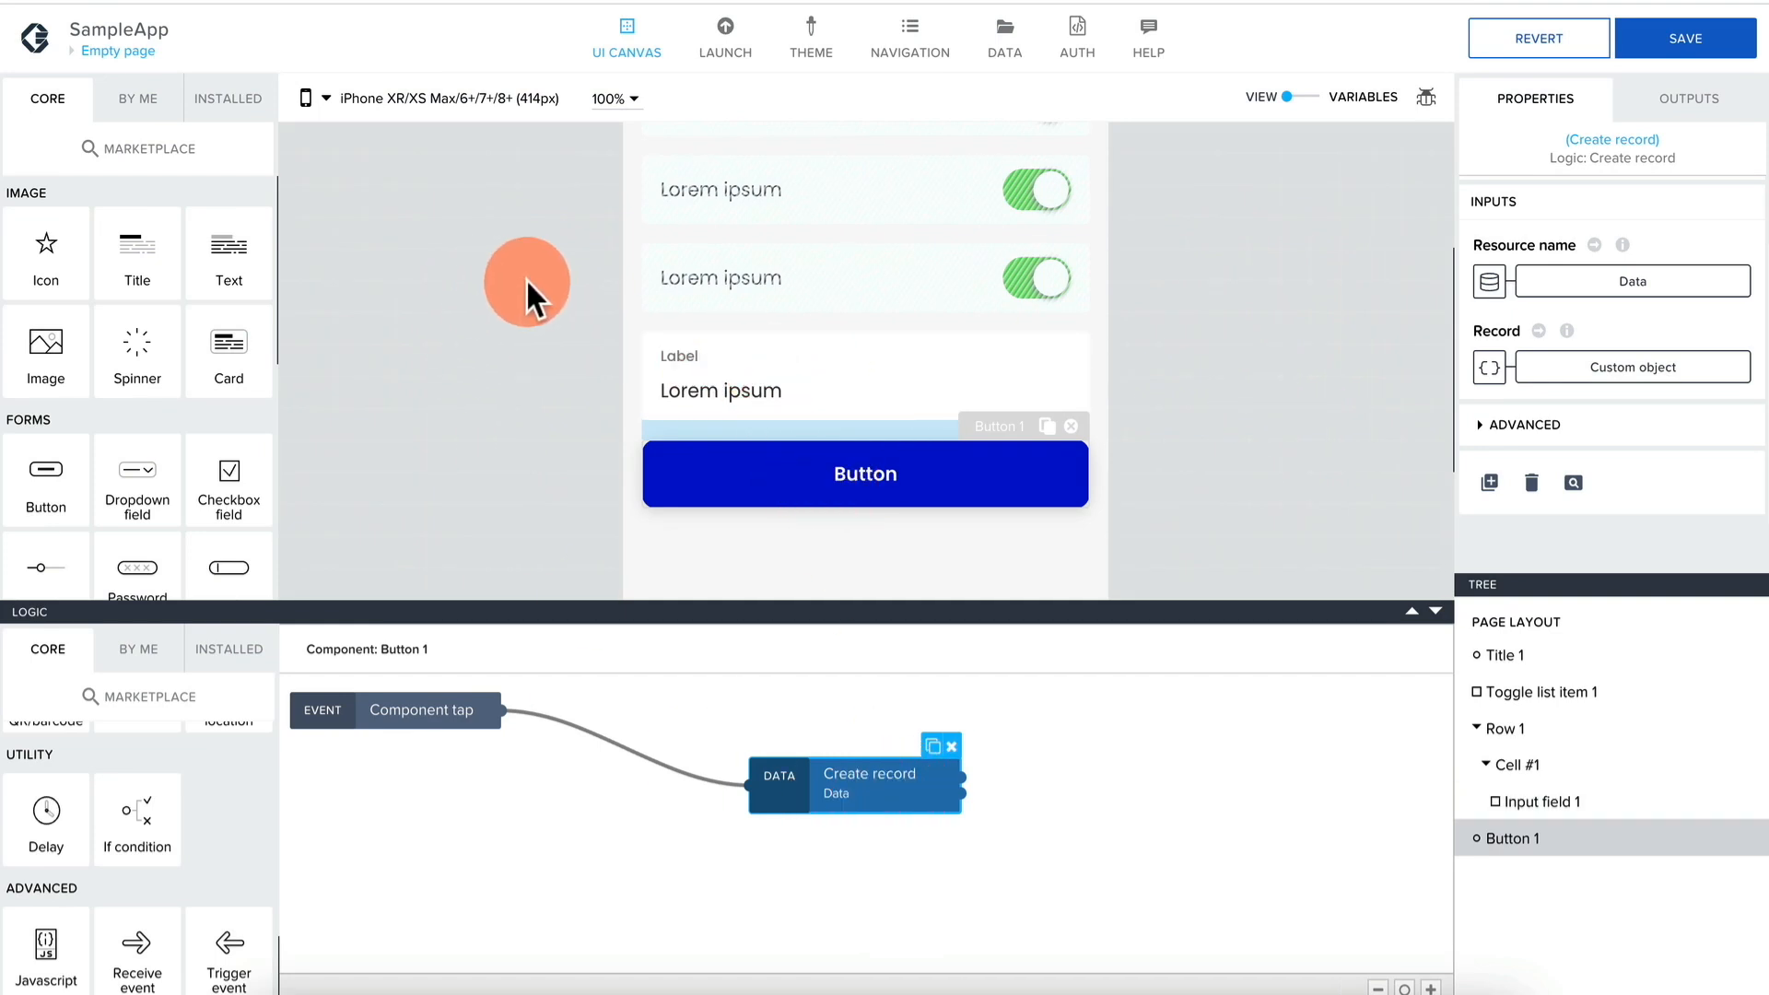
key(ctrl+s)
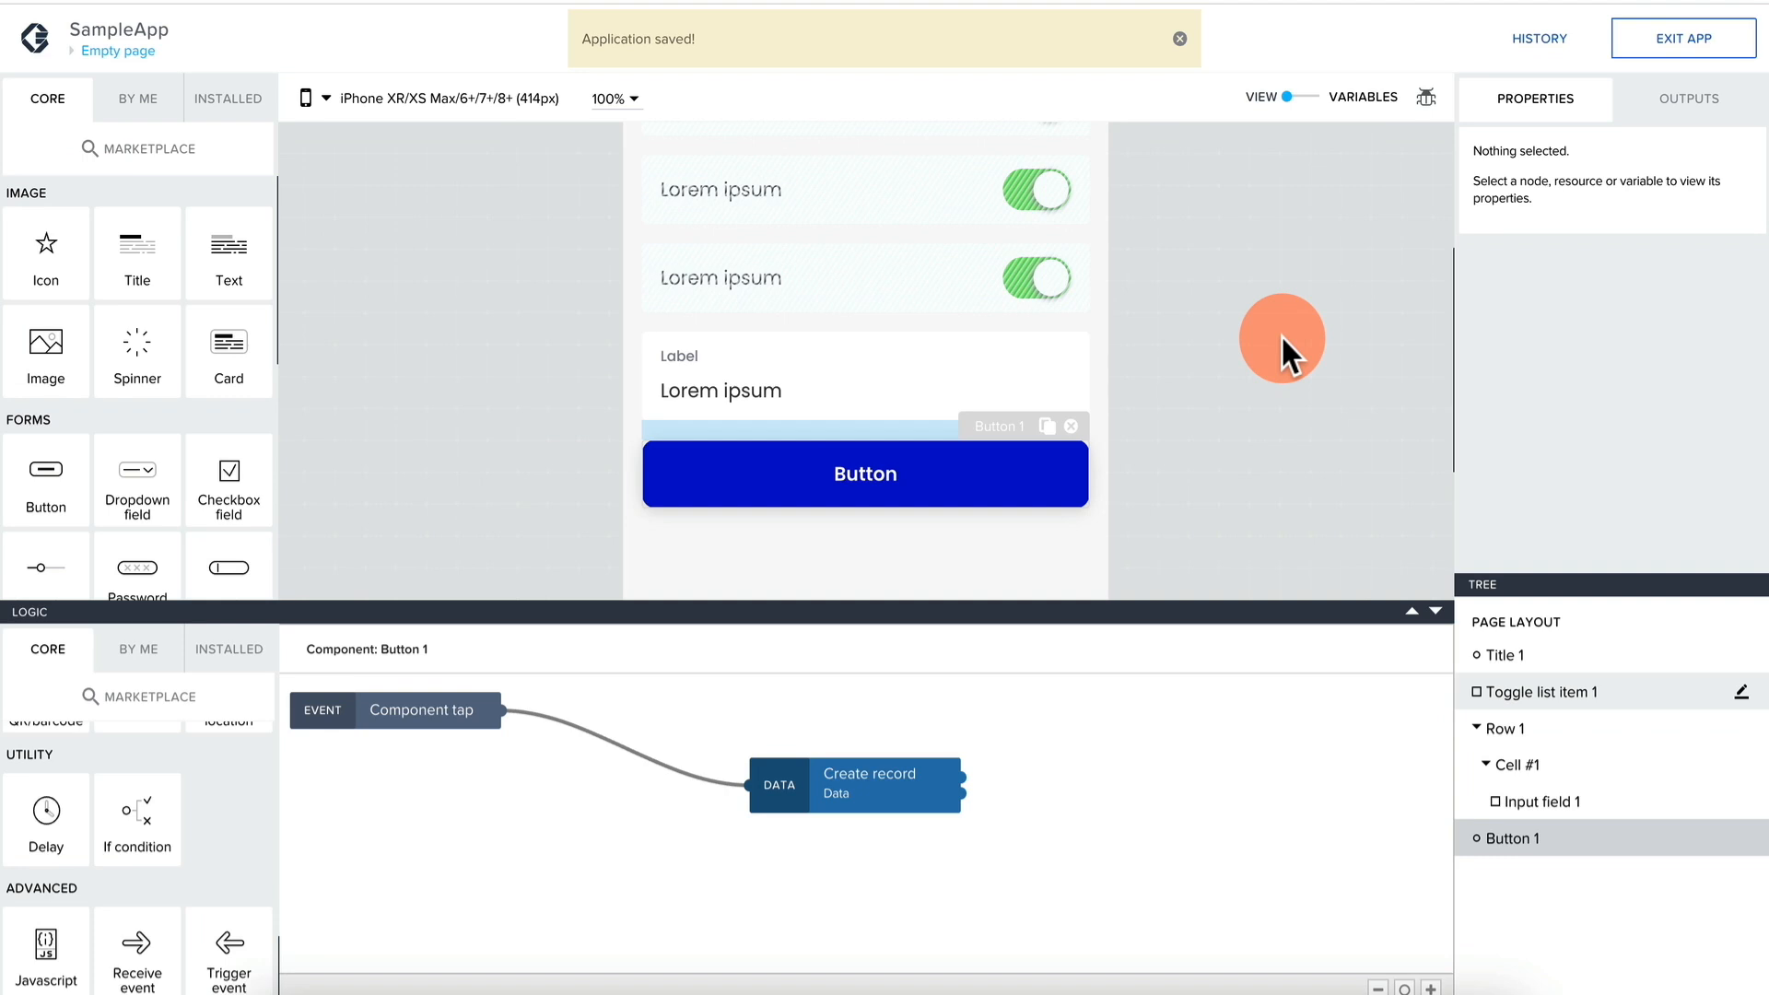
click(1179, 38)
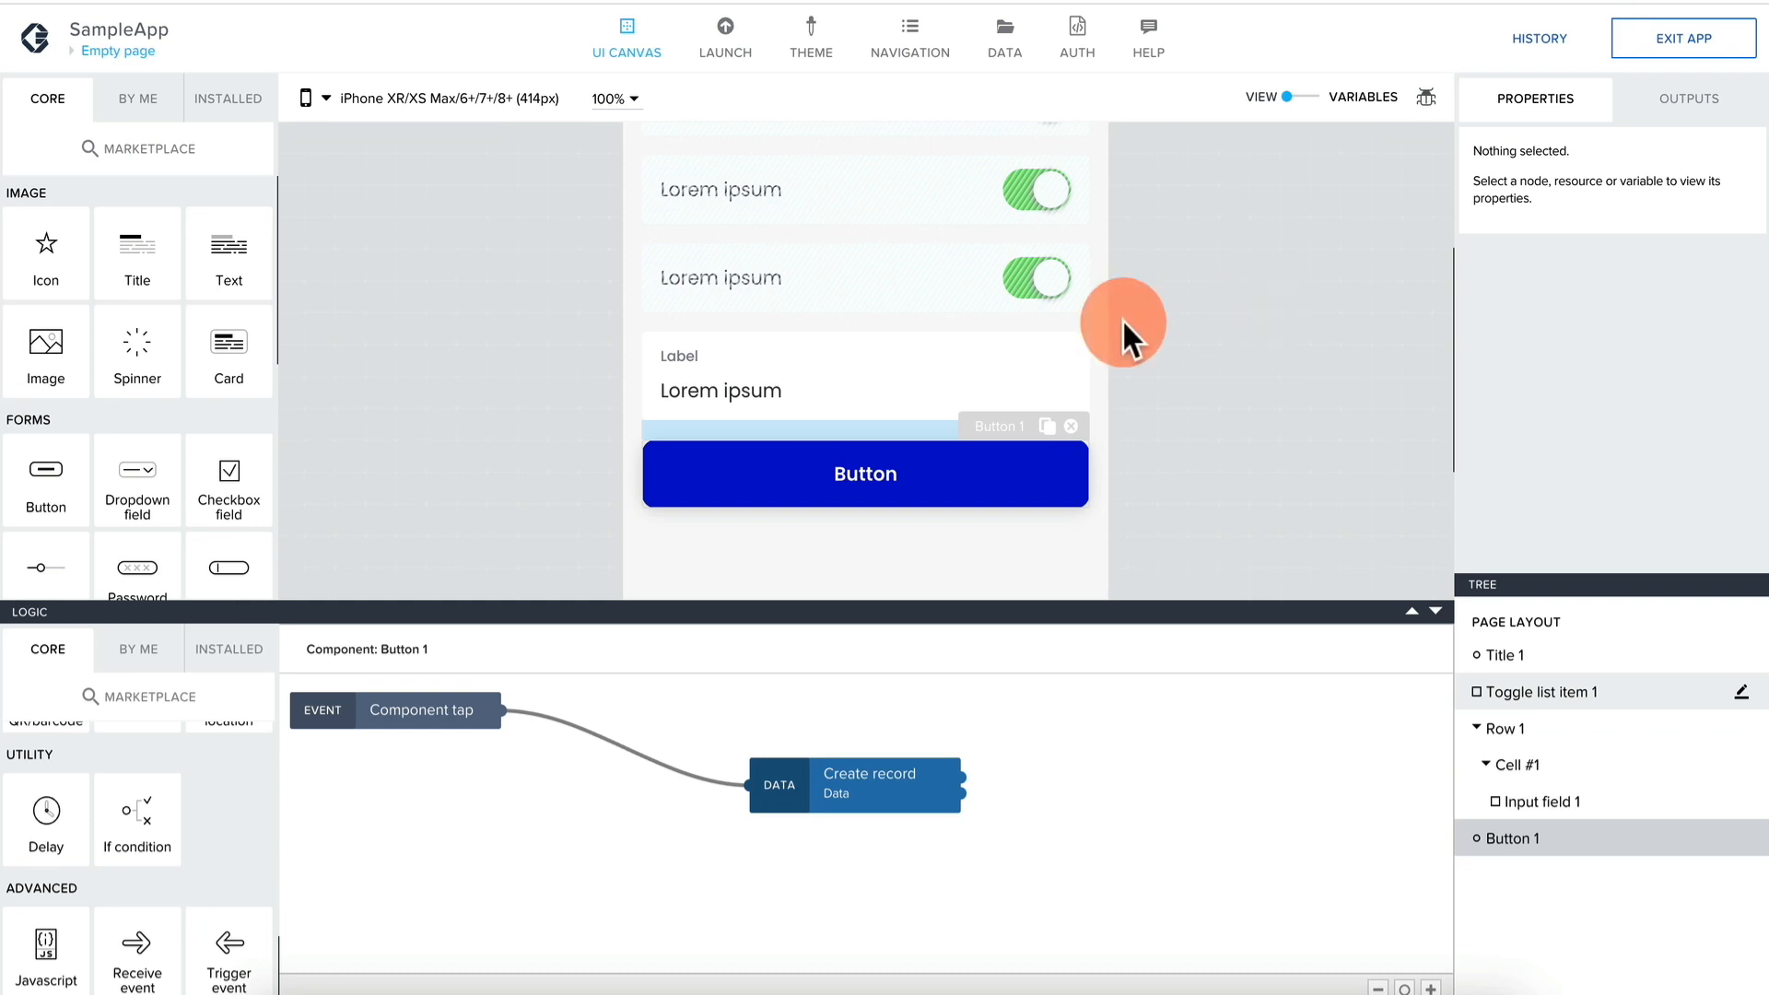
Set the component display name of Input field 1 to inputTodoItem and save the application.
click(833, 360)
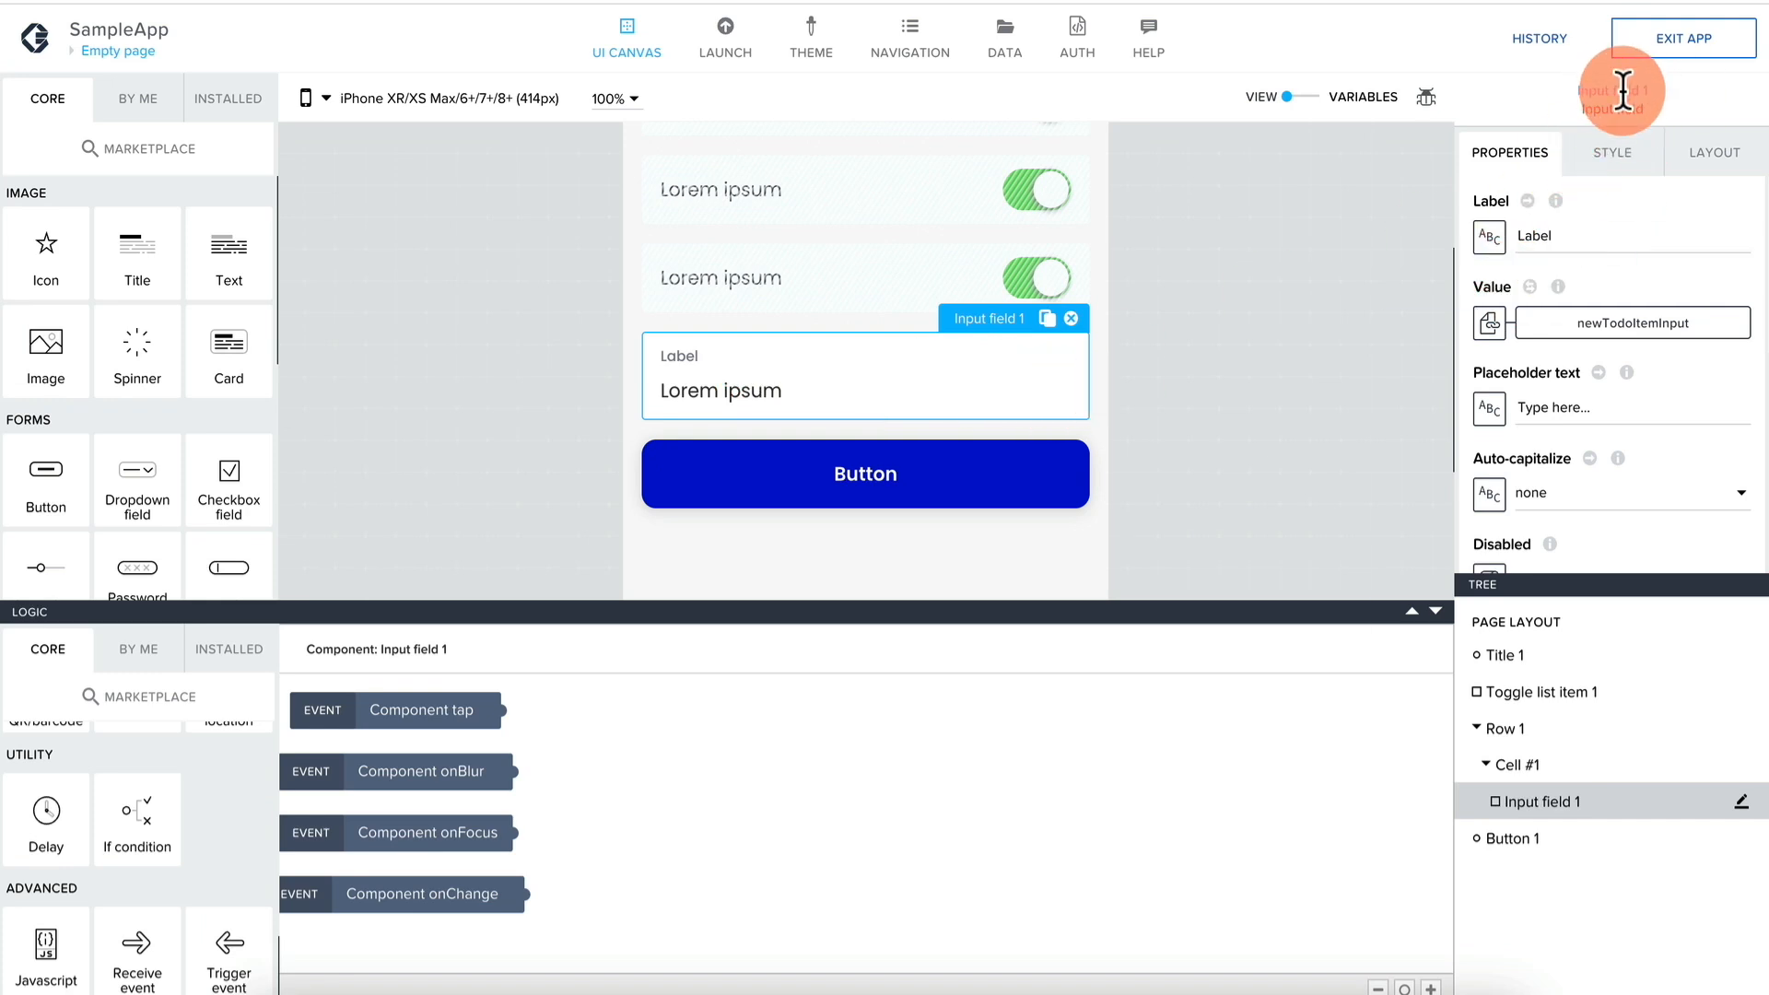
scroll(1591, 261, down, 5)
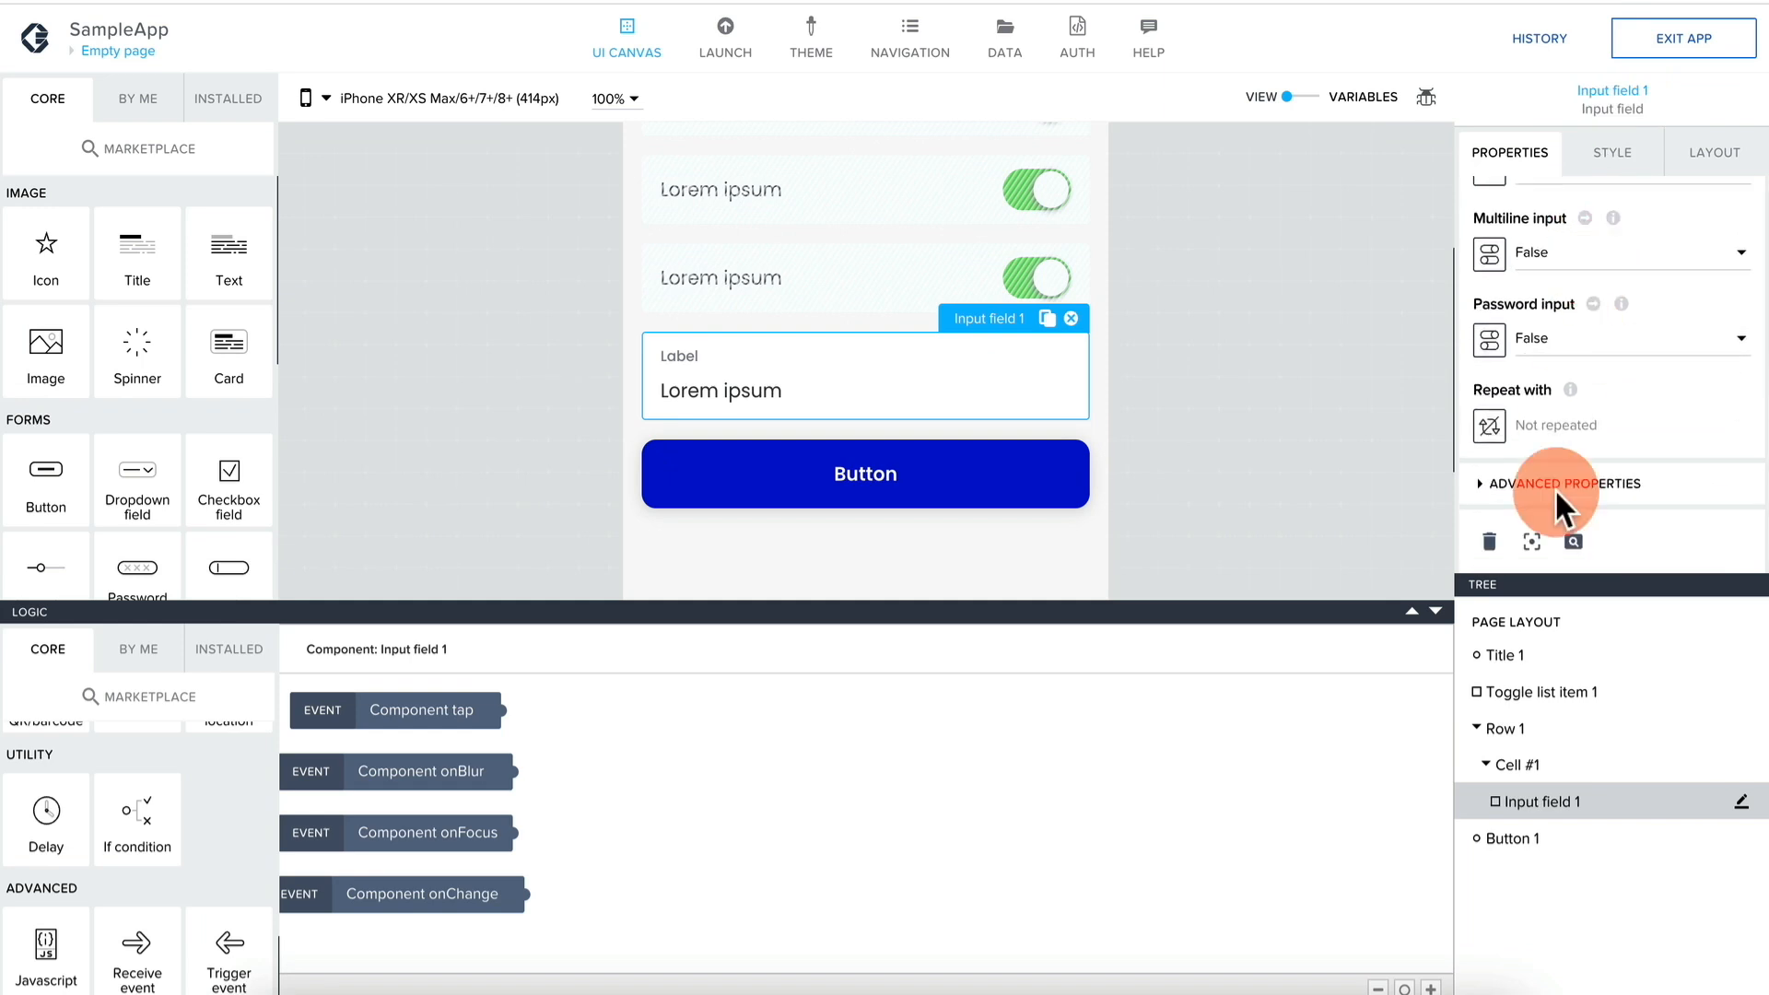
click(1581, 485)
scroll(1579, 502, down, 3)
click(1571, 419)
text(inpu)
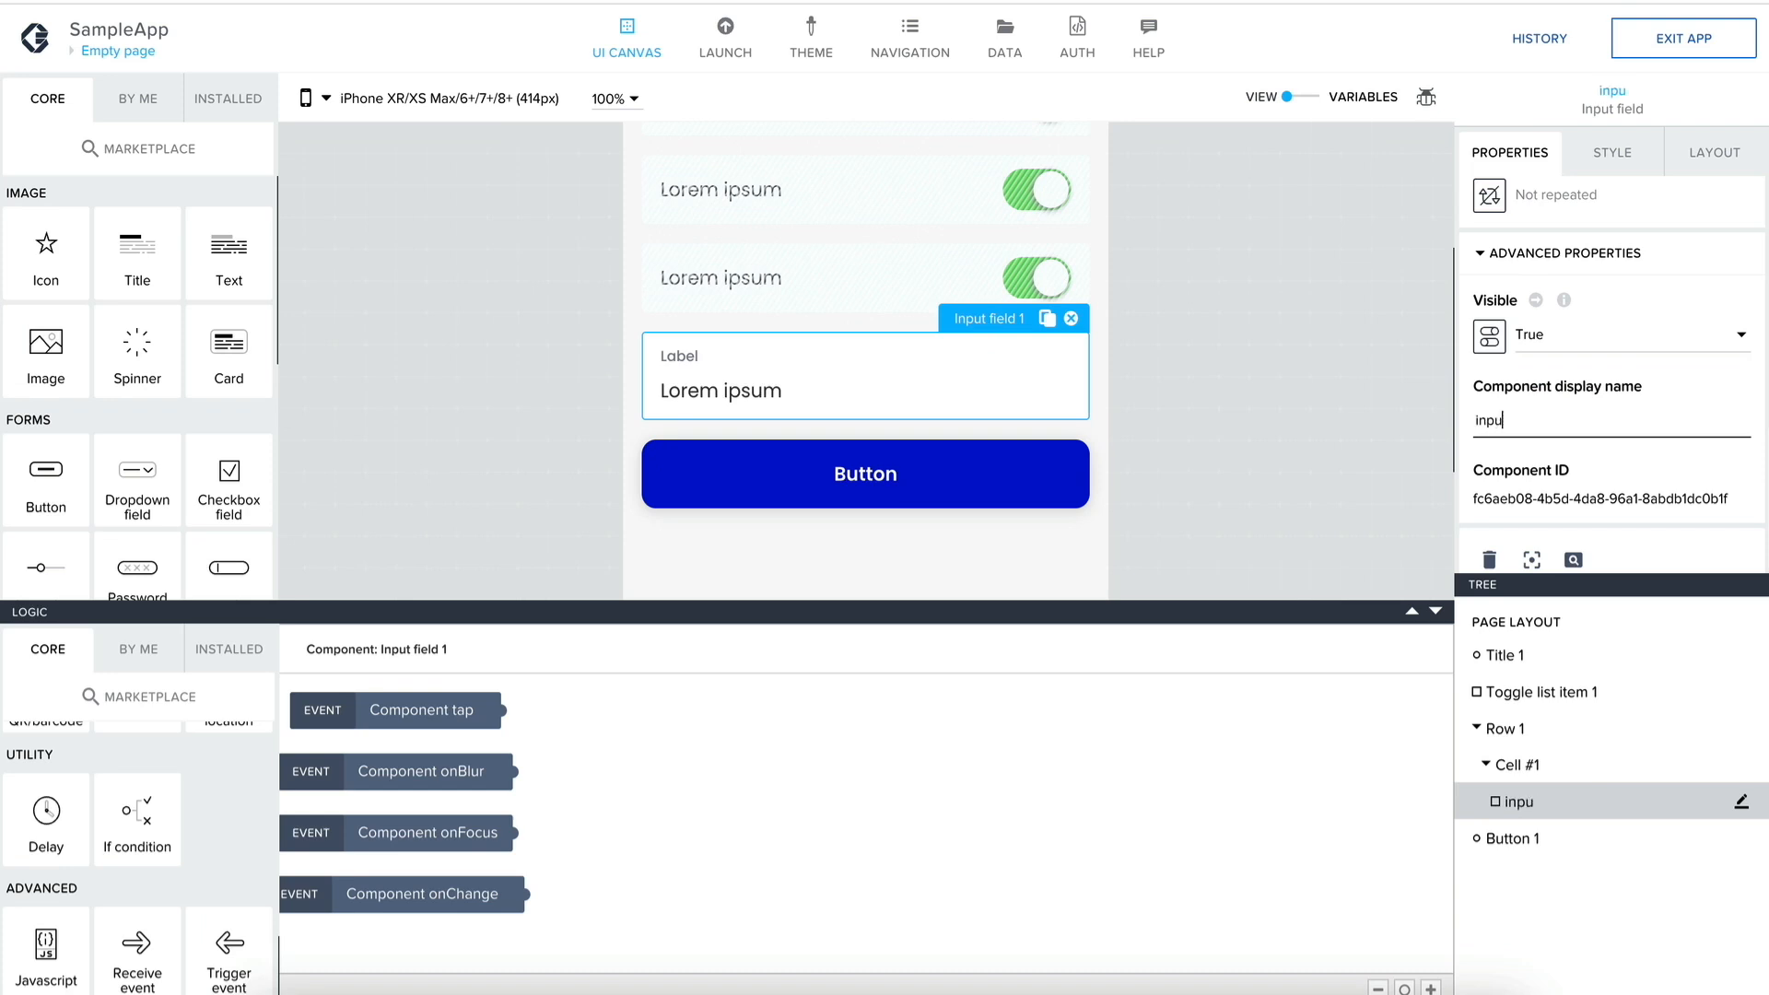
text(tTodoItem)
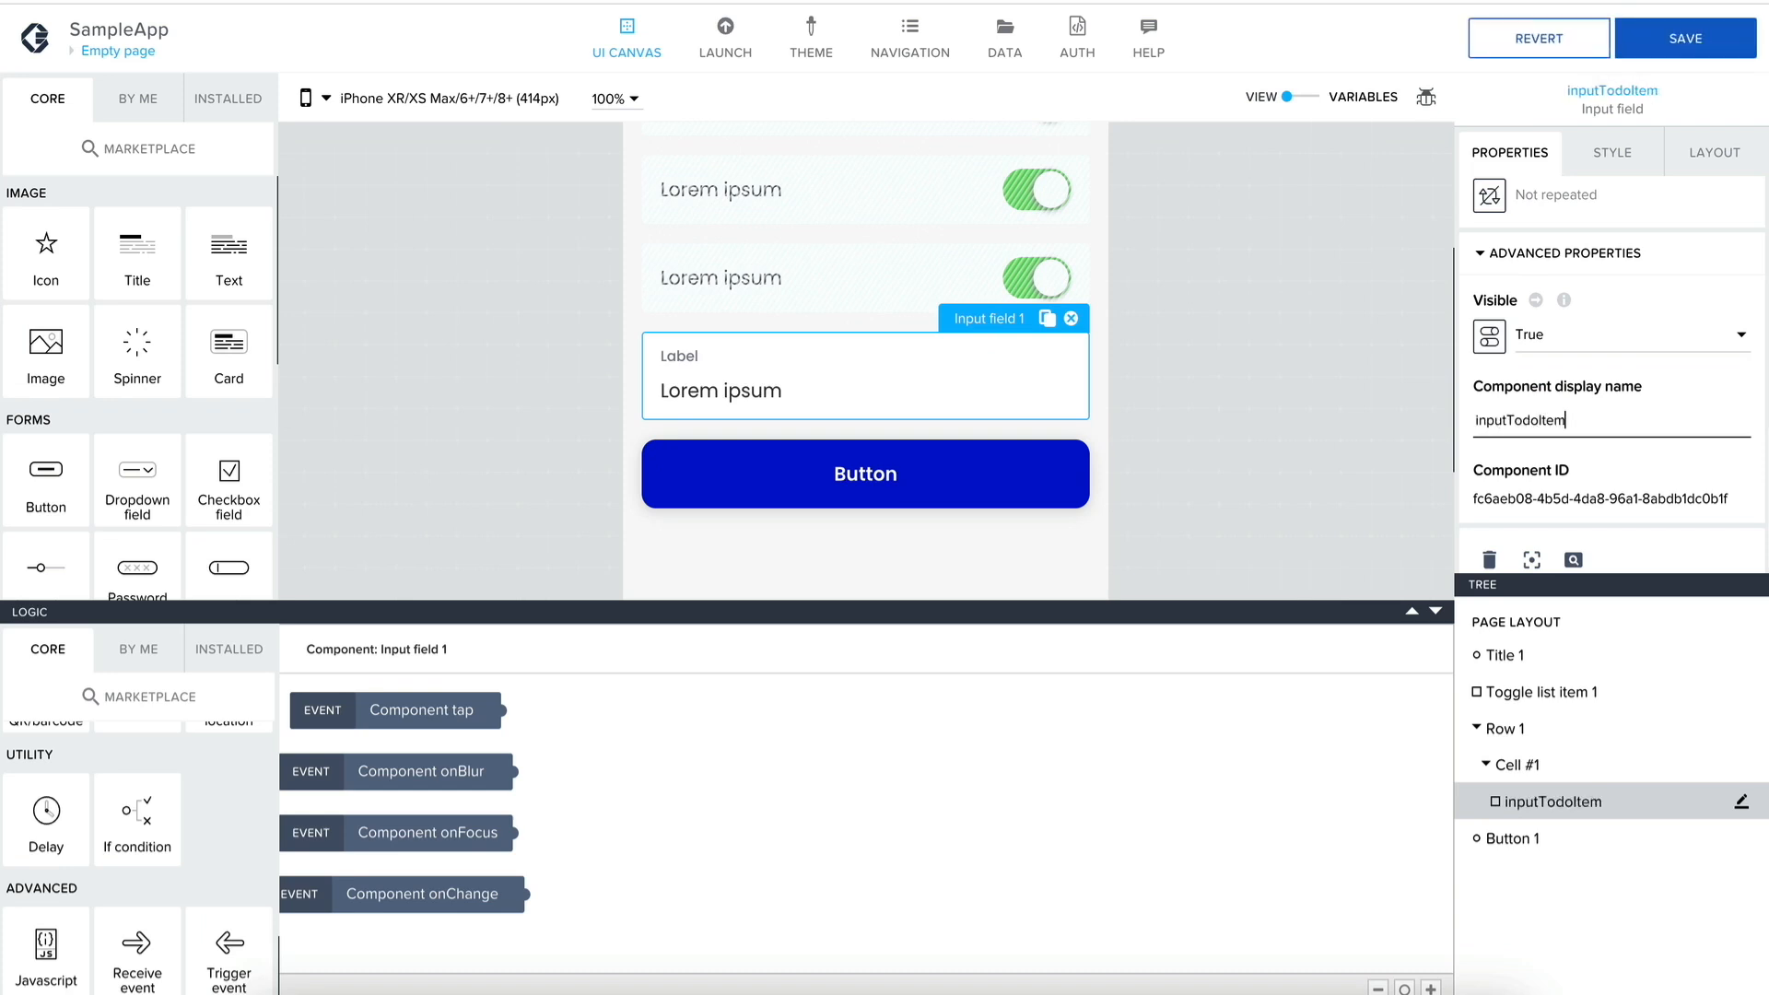
click(1672, 54)
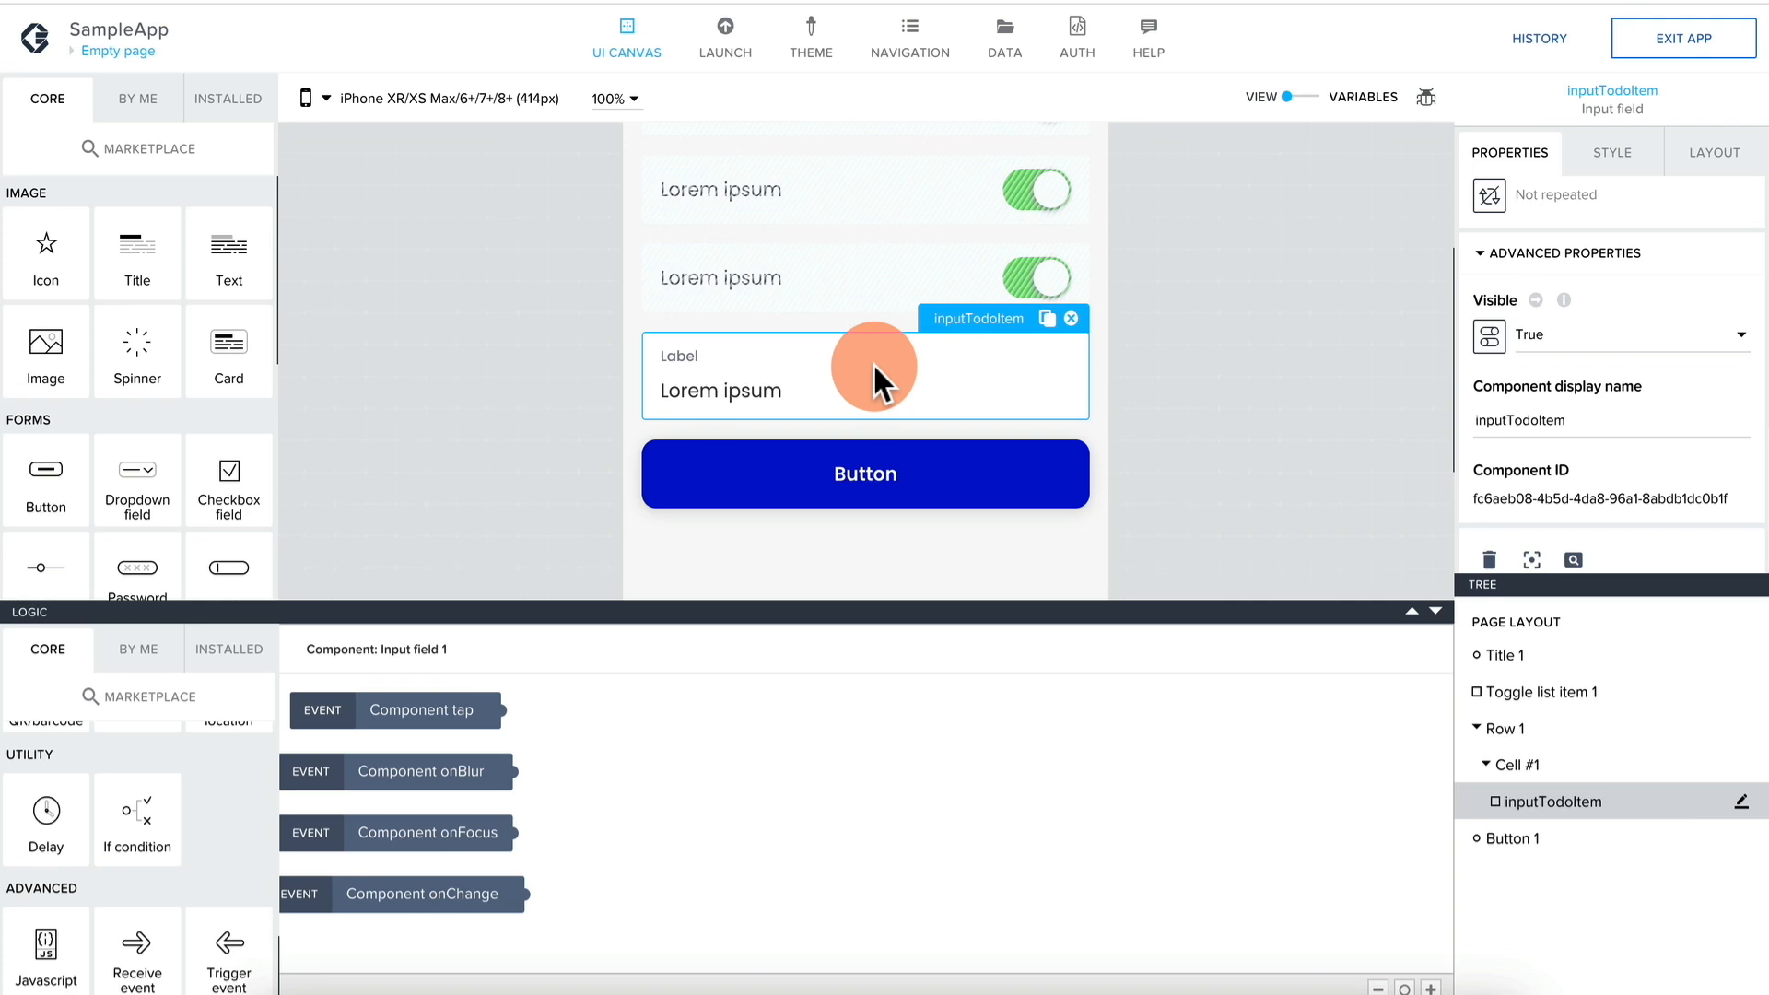
Review the tap logic of Button 1 and the value binding of the inputTodoItem field.
click(854, 468)
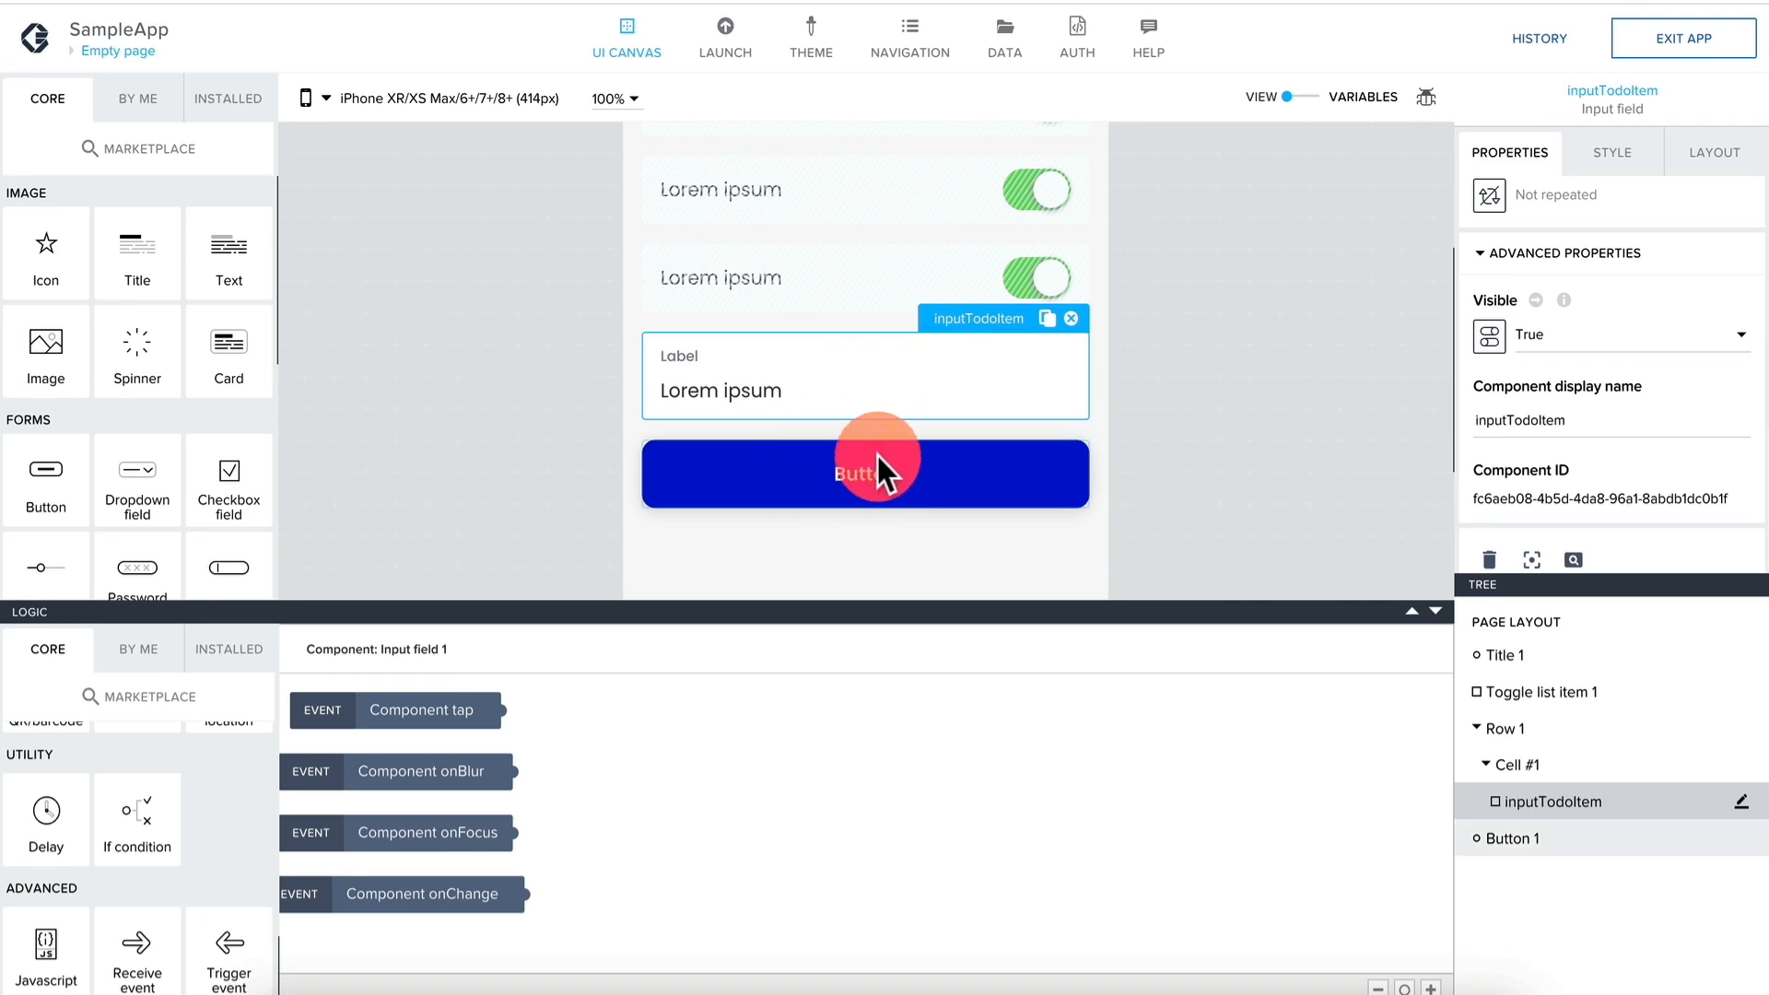
click(870, 476)
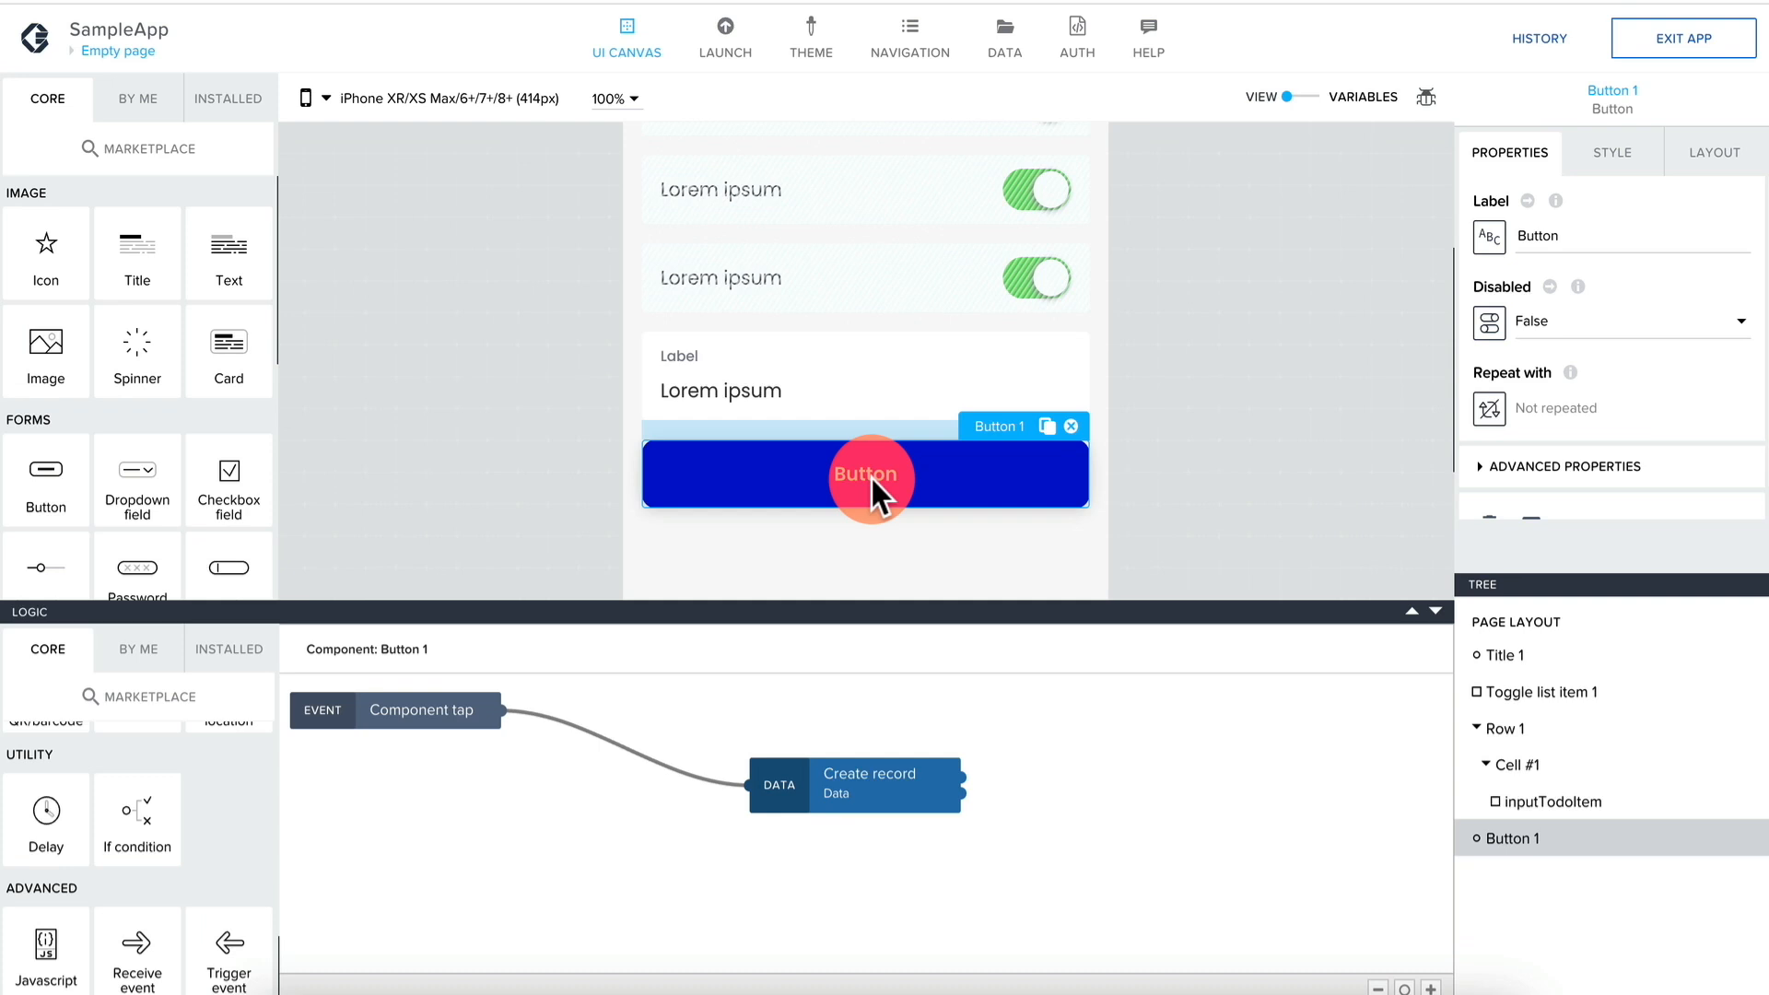
click(802, 398)
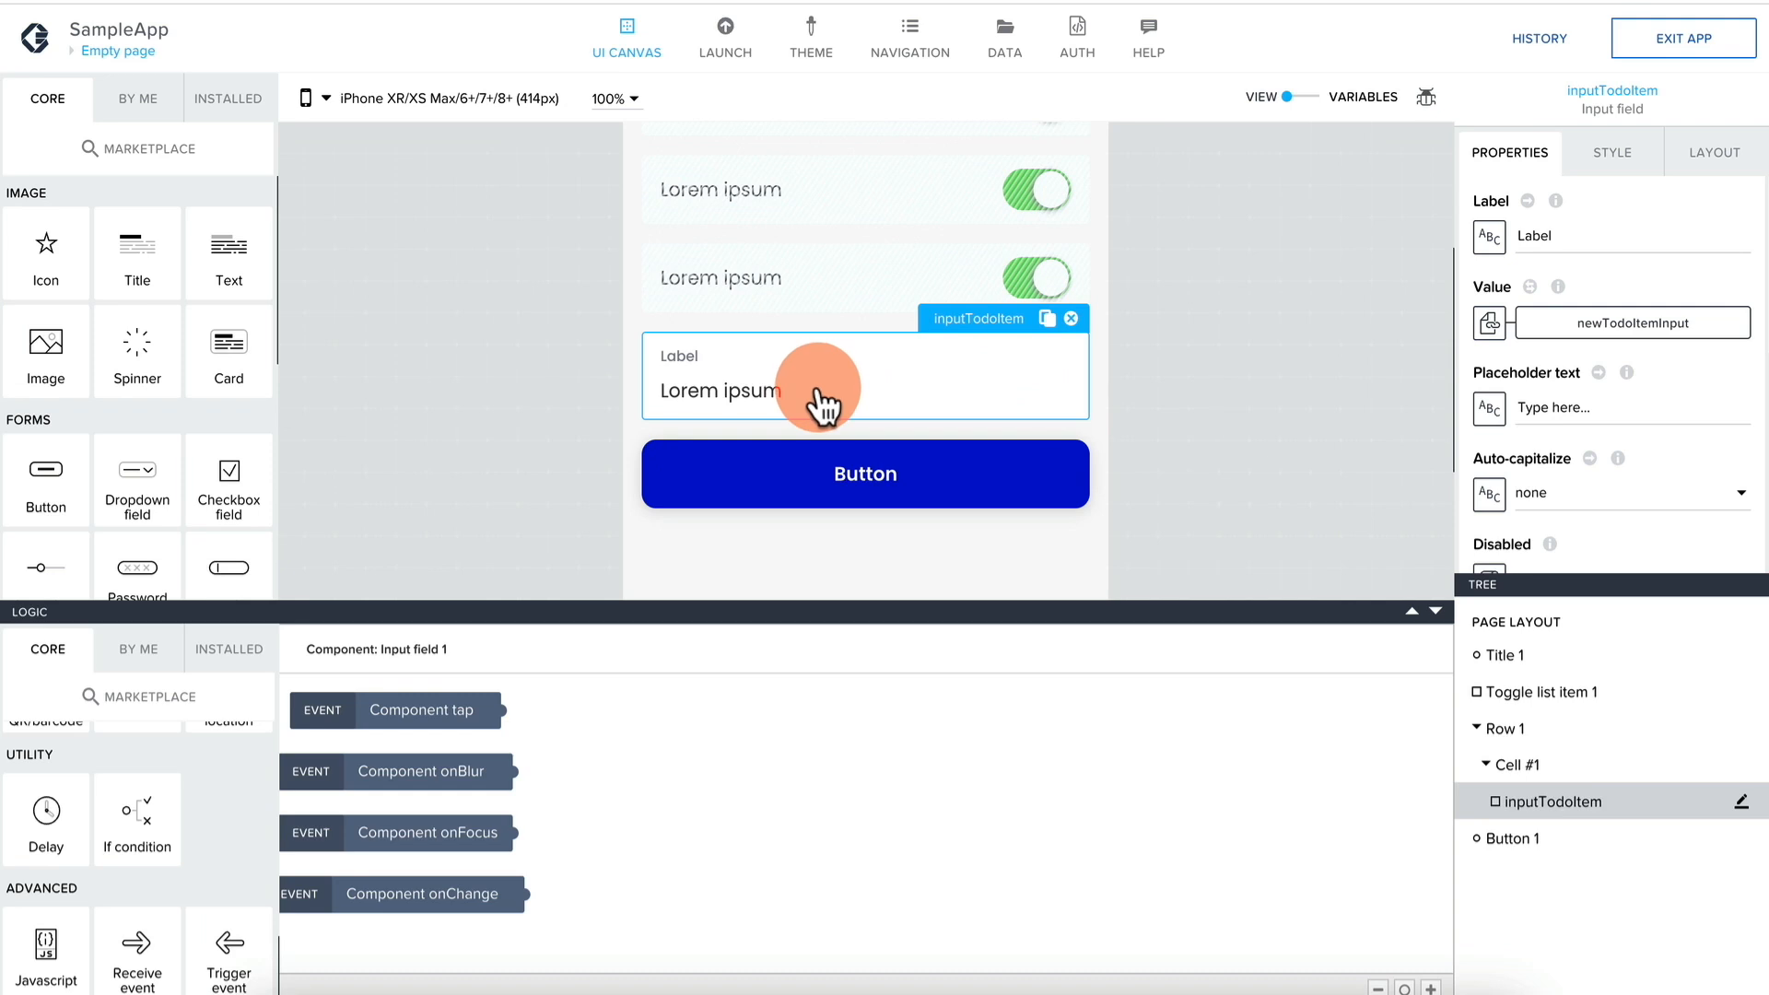
click(831, 446)
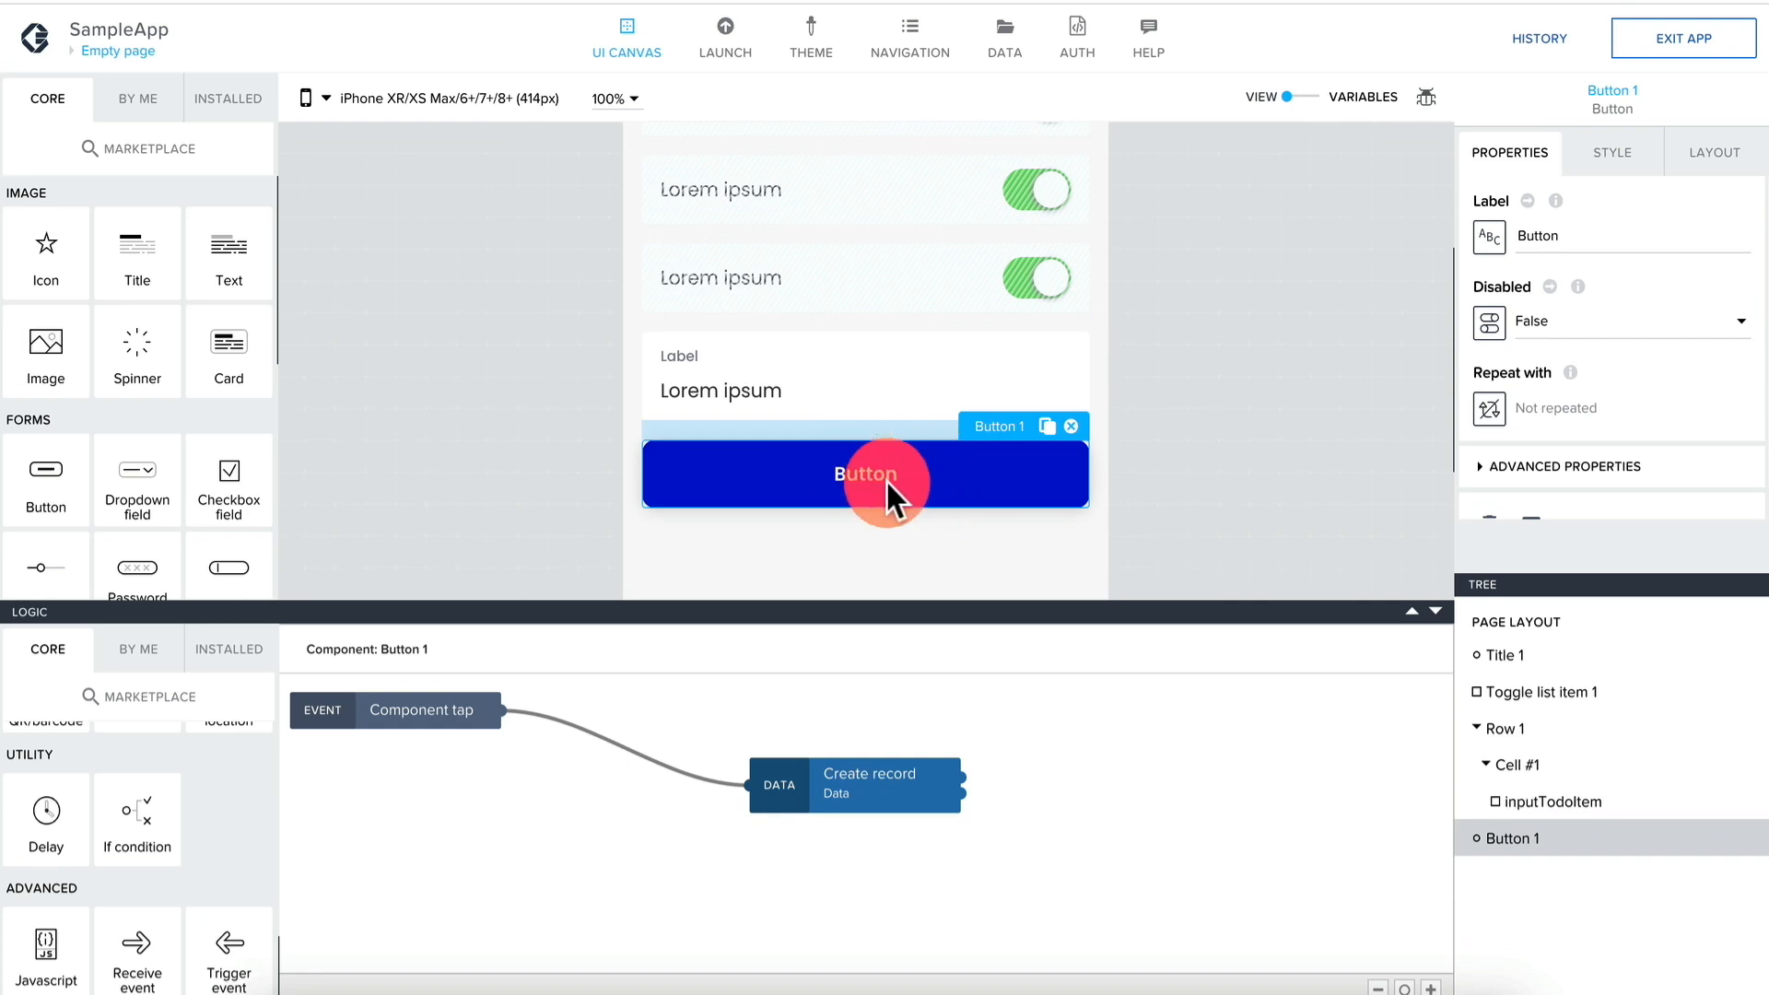
click(841, 395)
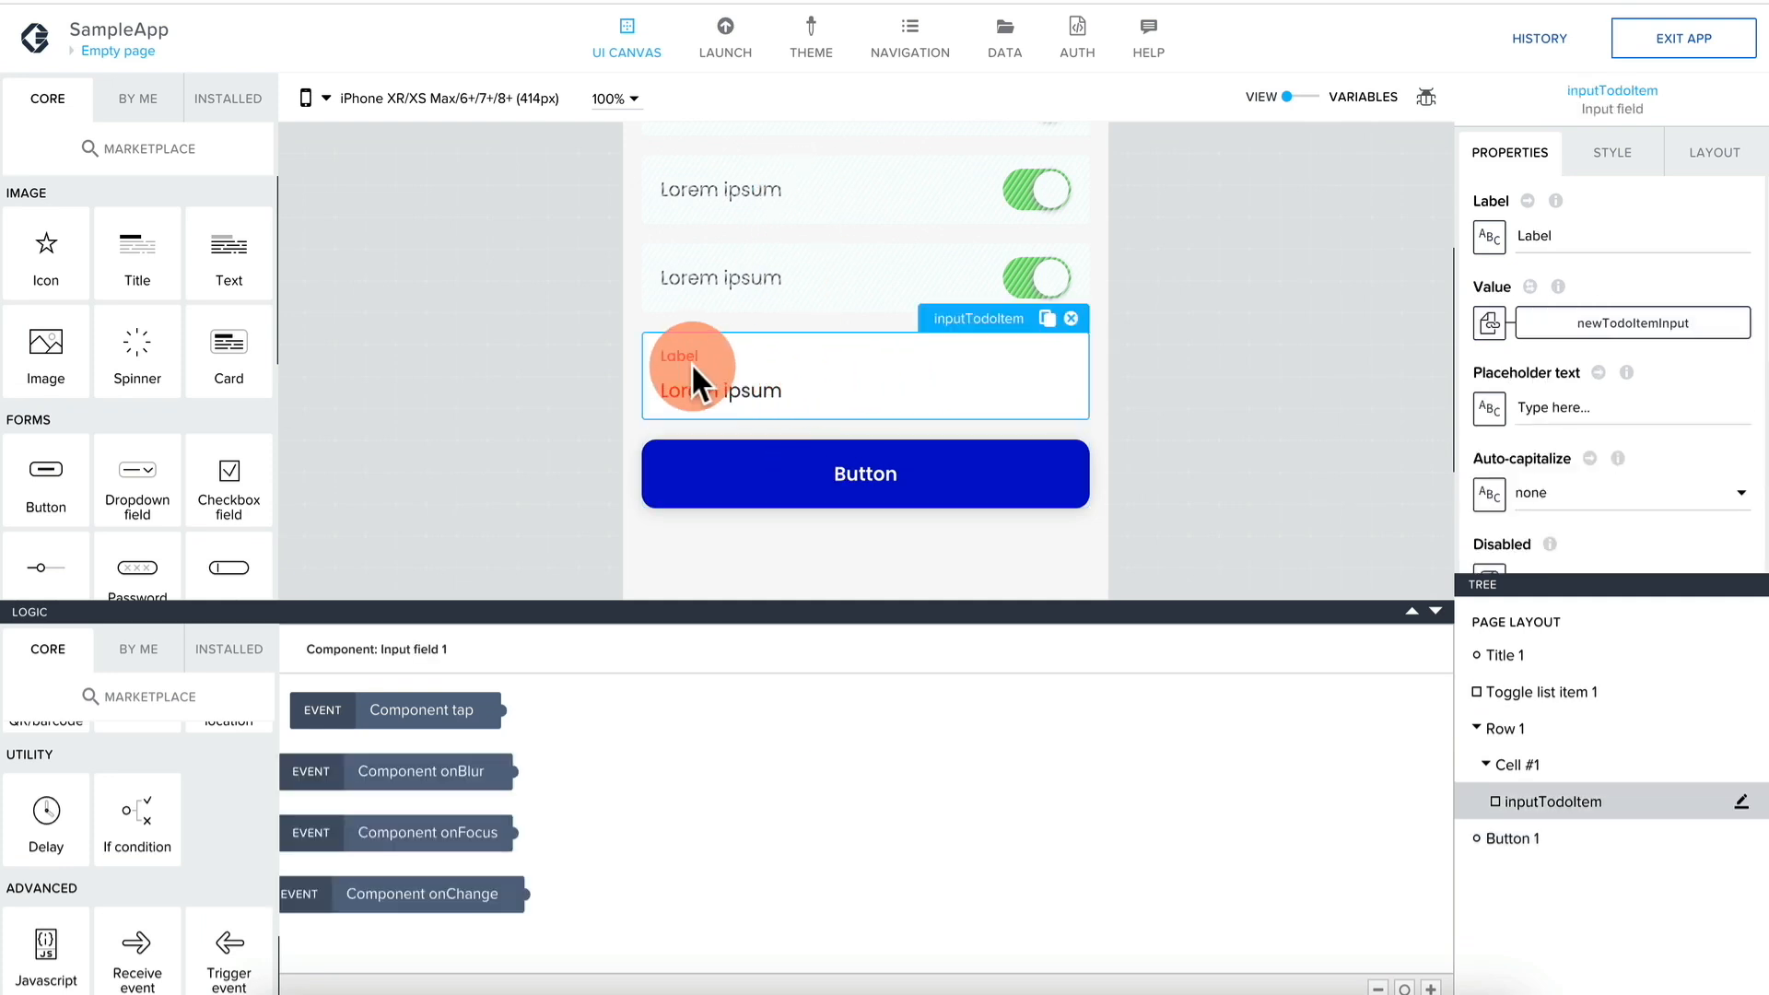
click(843, 462)
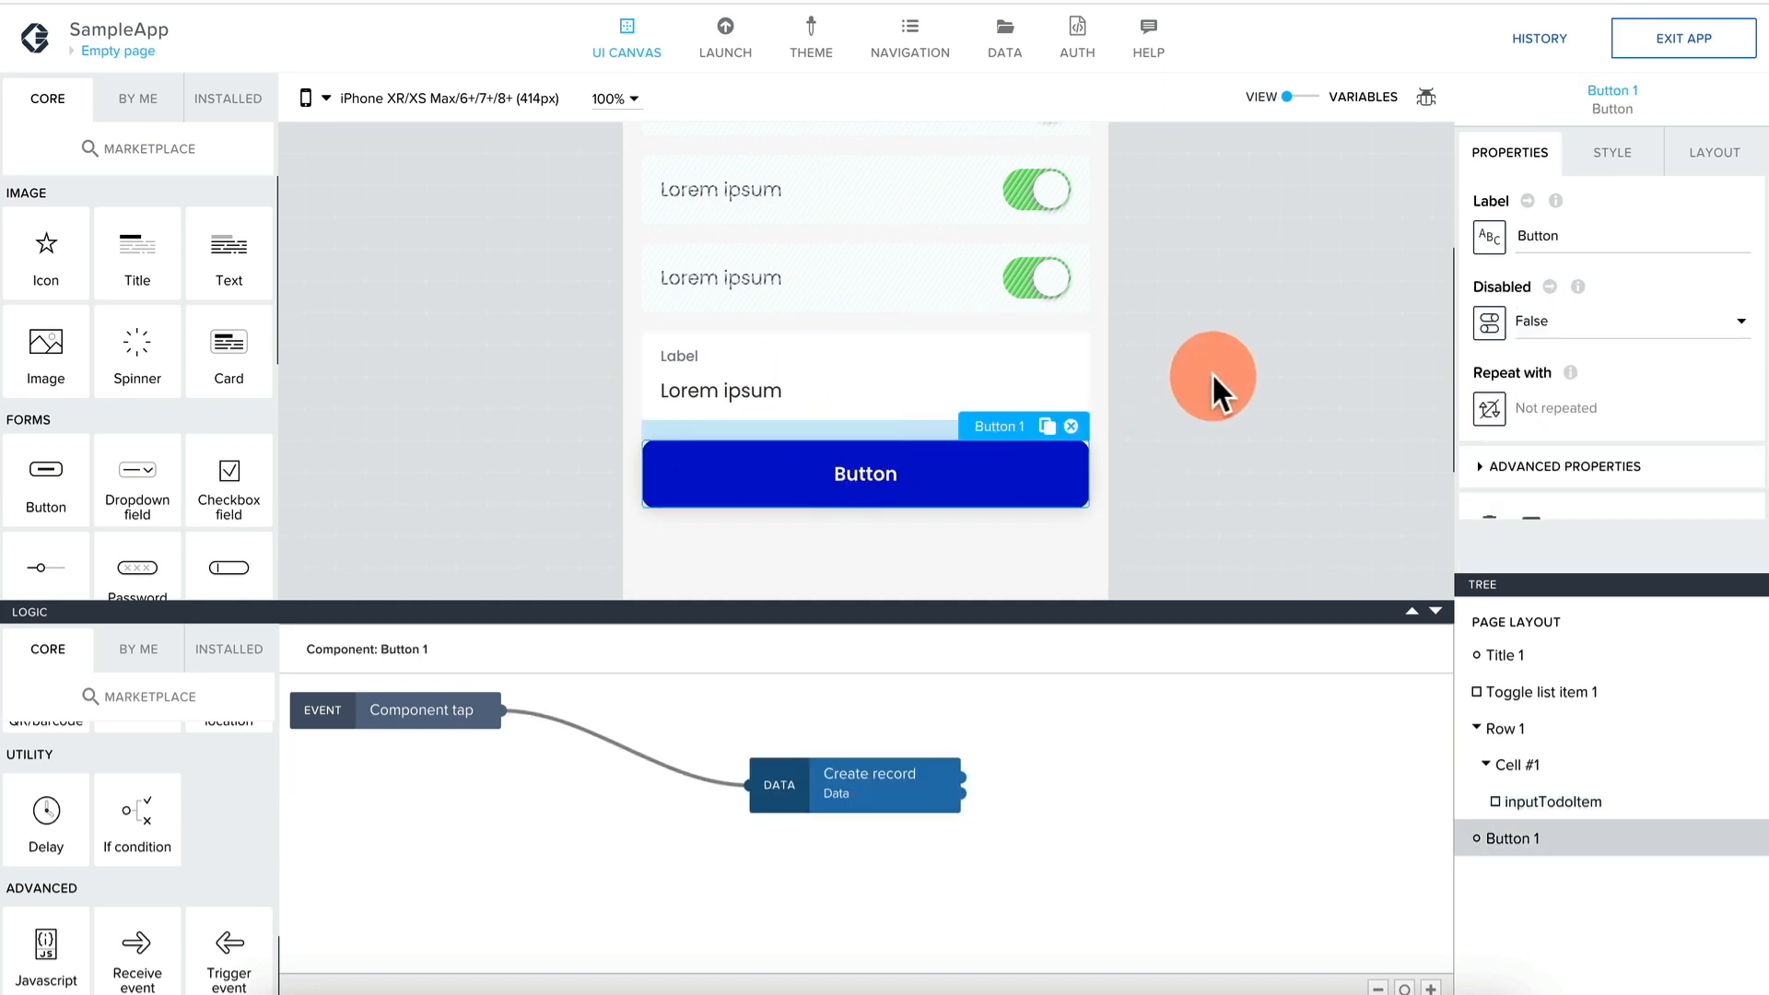
Move the Create record node closer to the Component tap event and save the application.
drag(876, 778, 811, 786)
click(1671, 44)
click(1270, 332)
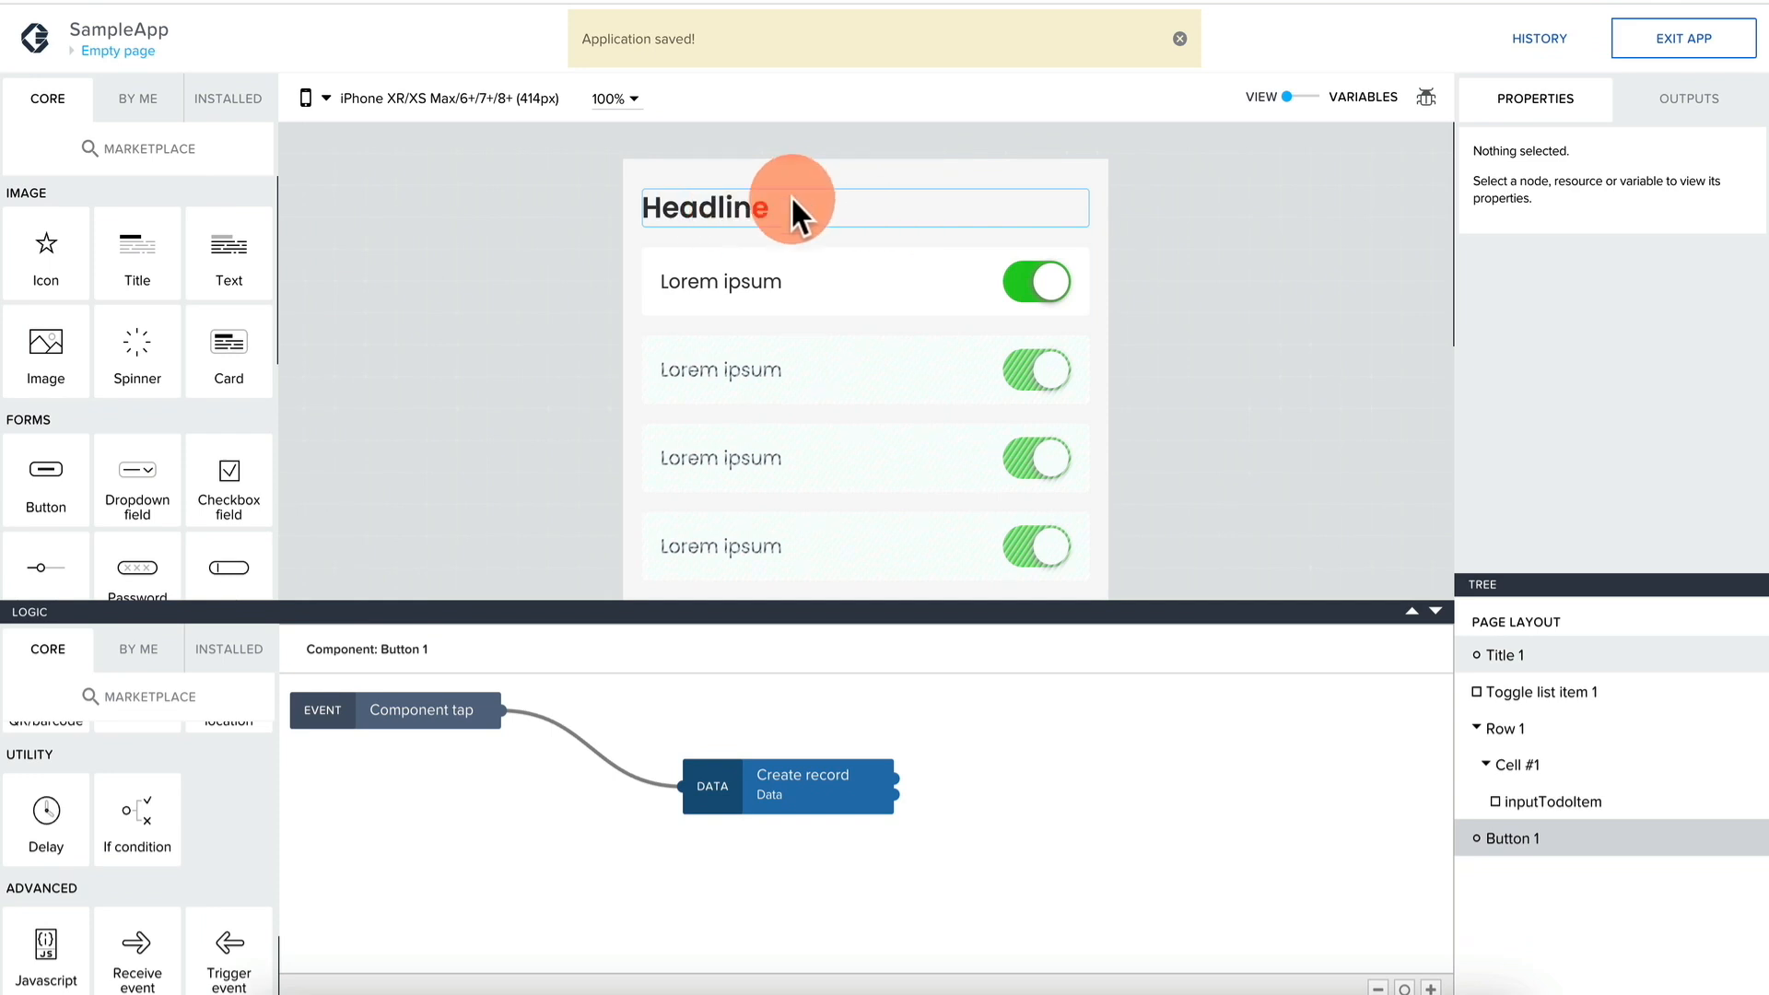
Shift Button 1's Create record node slightly lower and nearer to its tap event, and save the application.
click(745, 208)
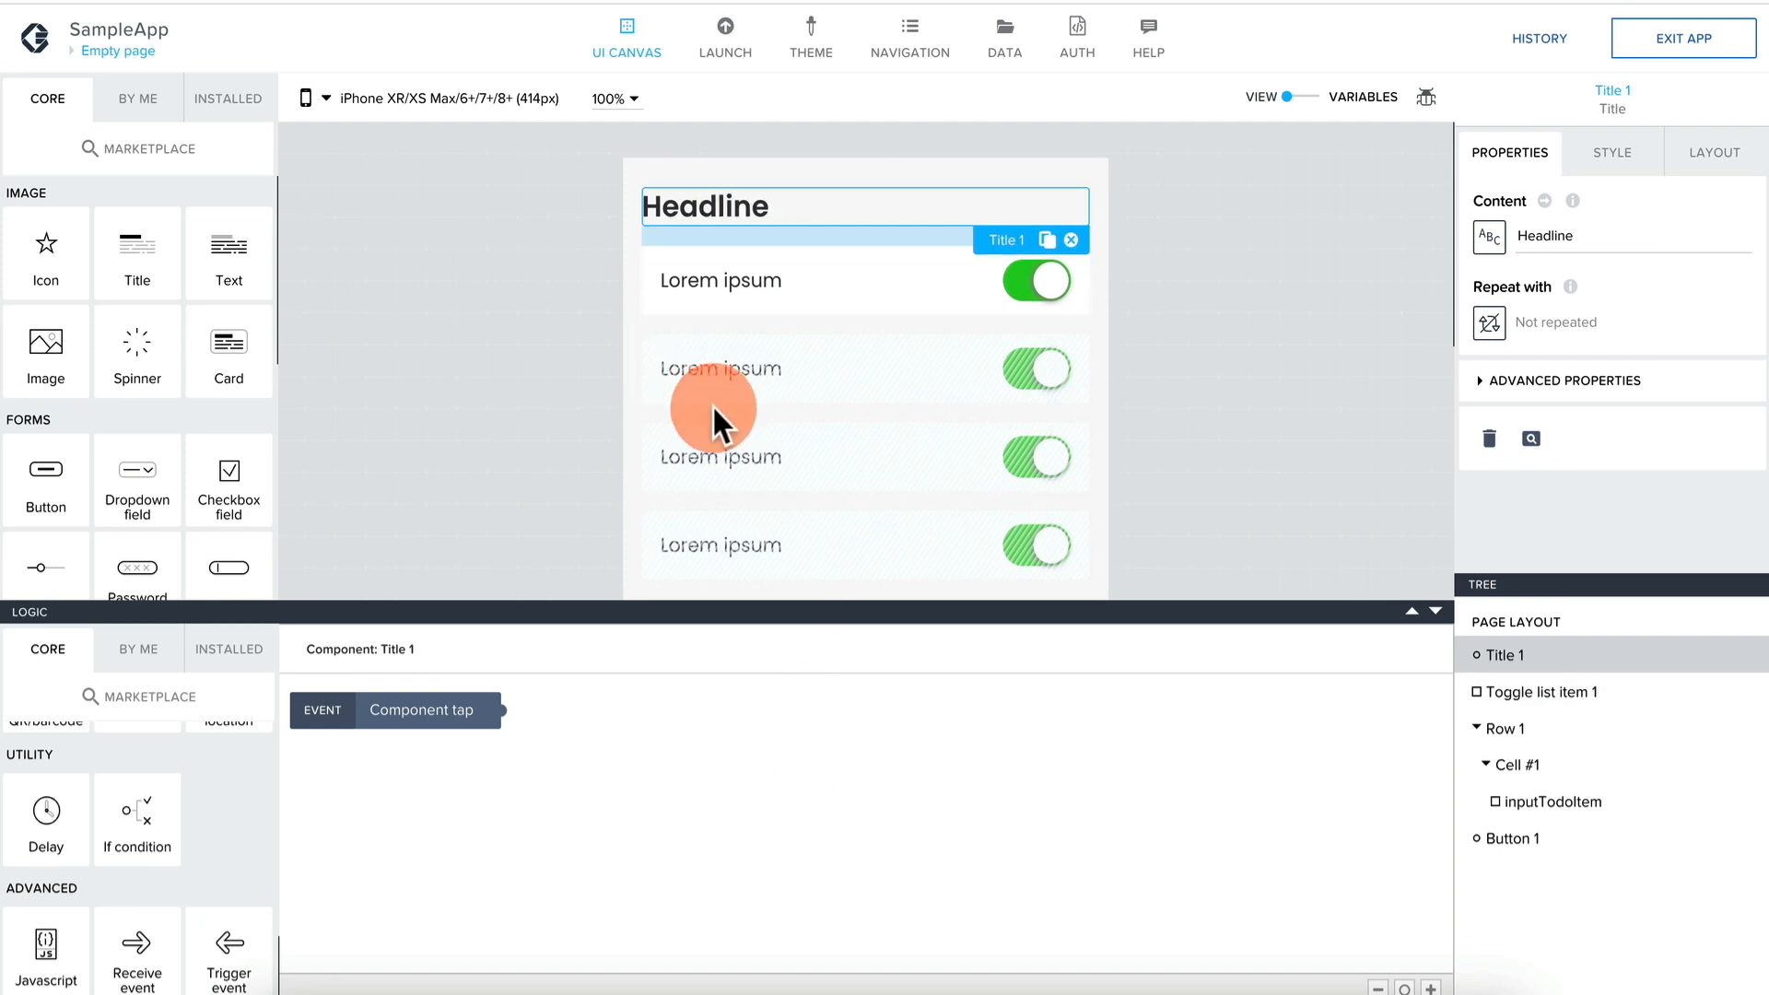
scroll(710, 406, down, 3)
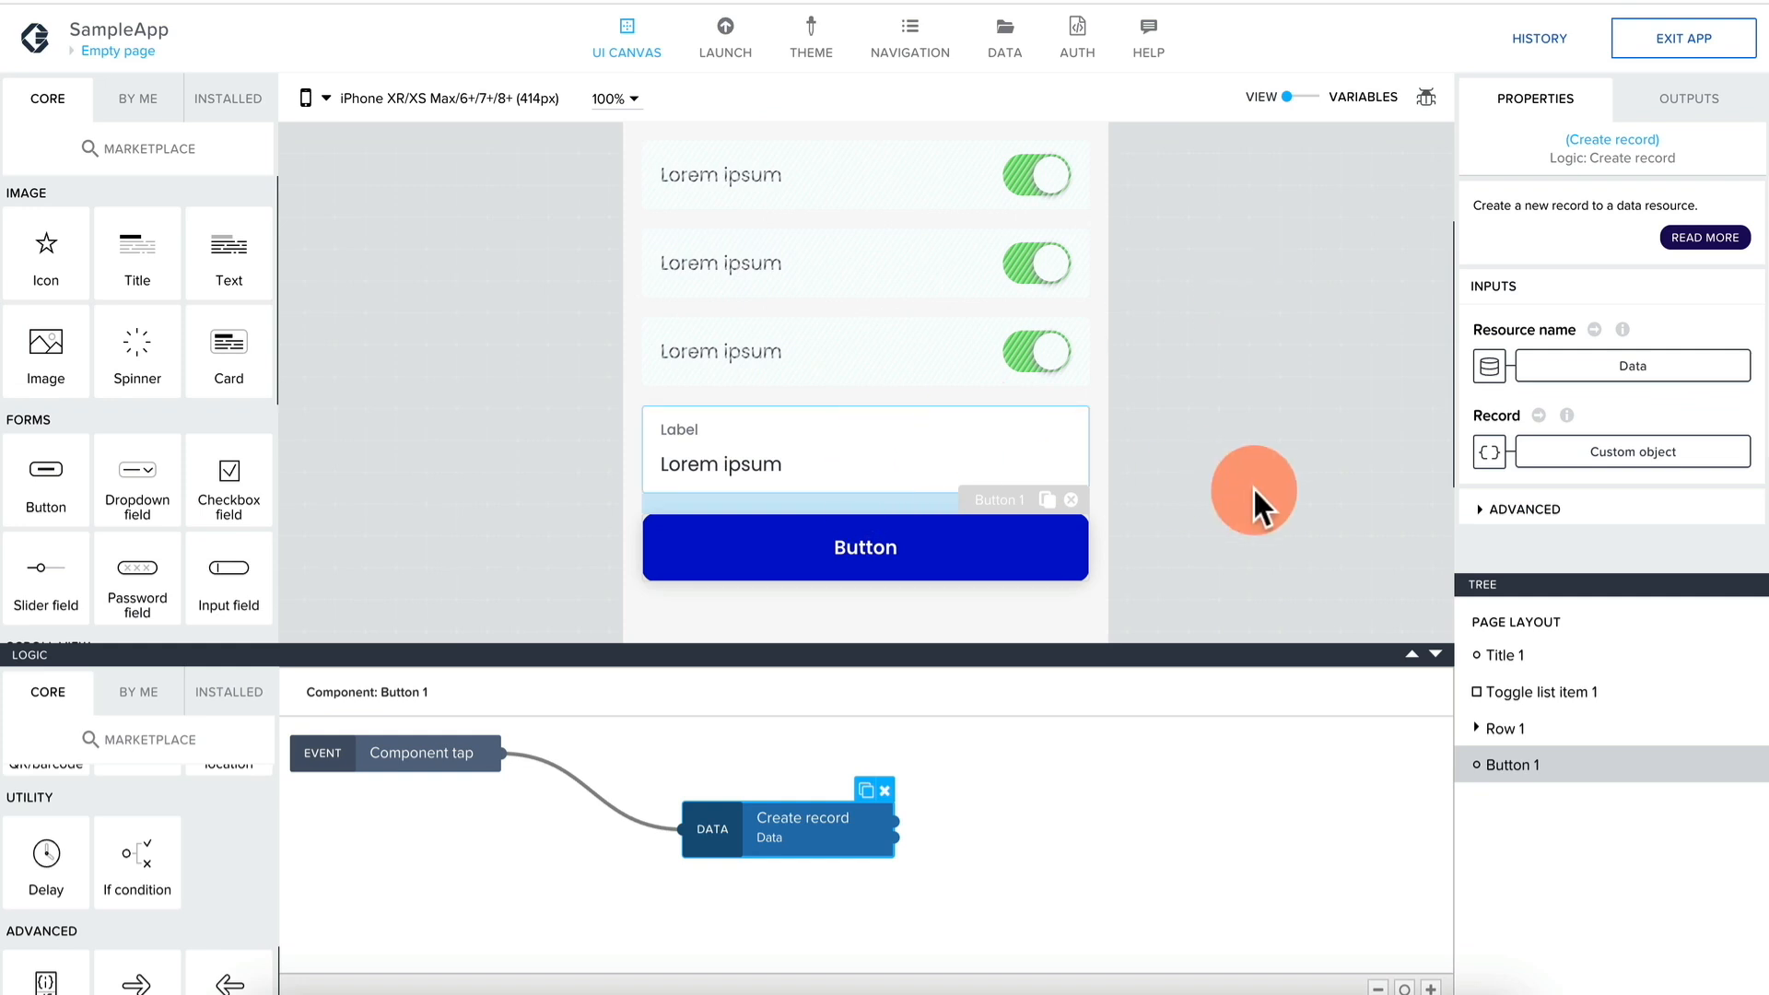
click(1253, 487)
click(954, 572)
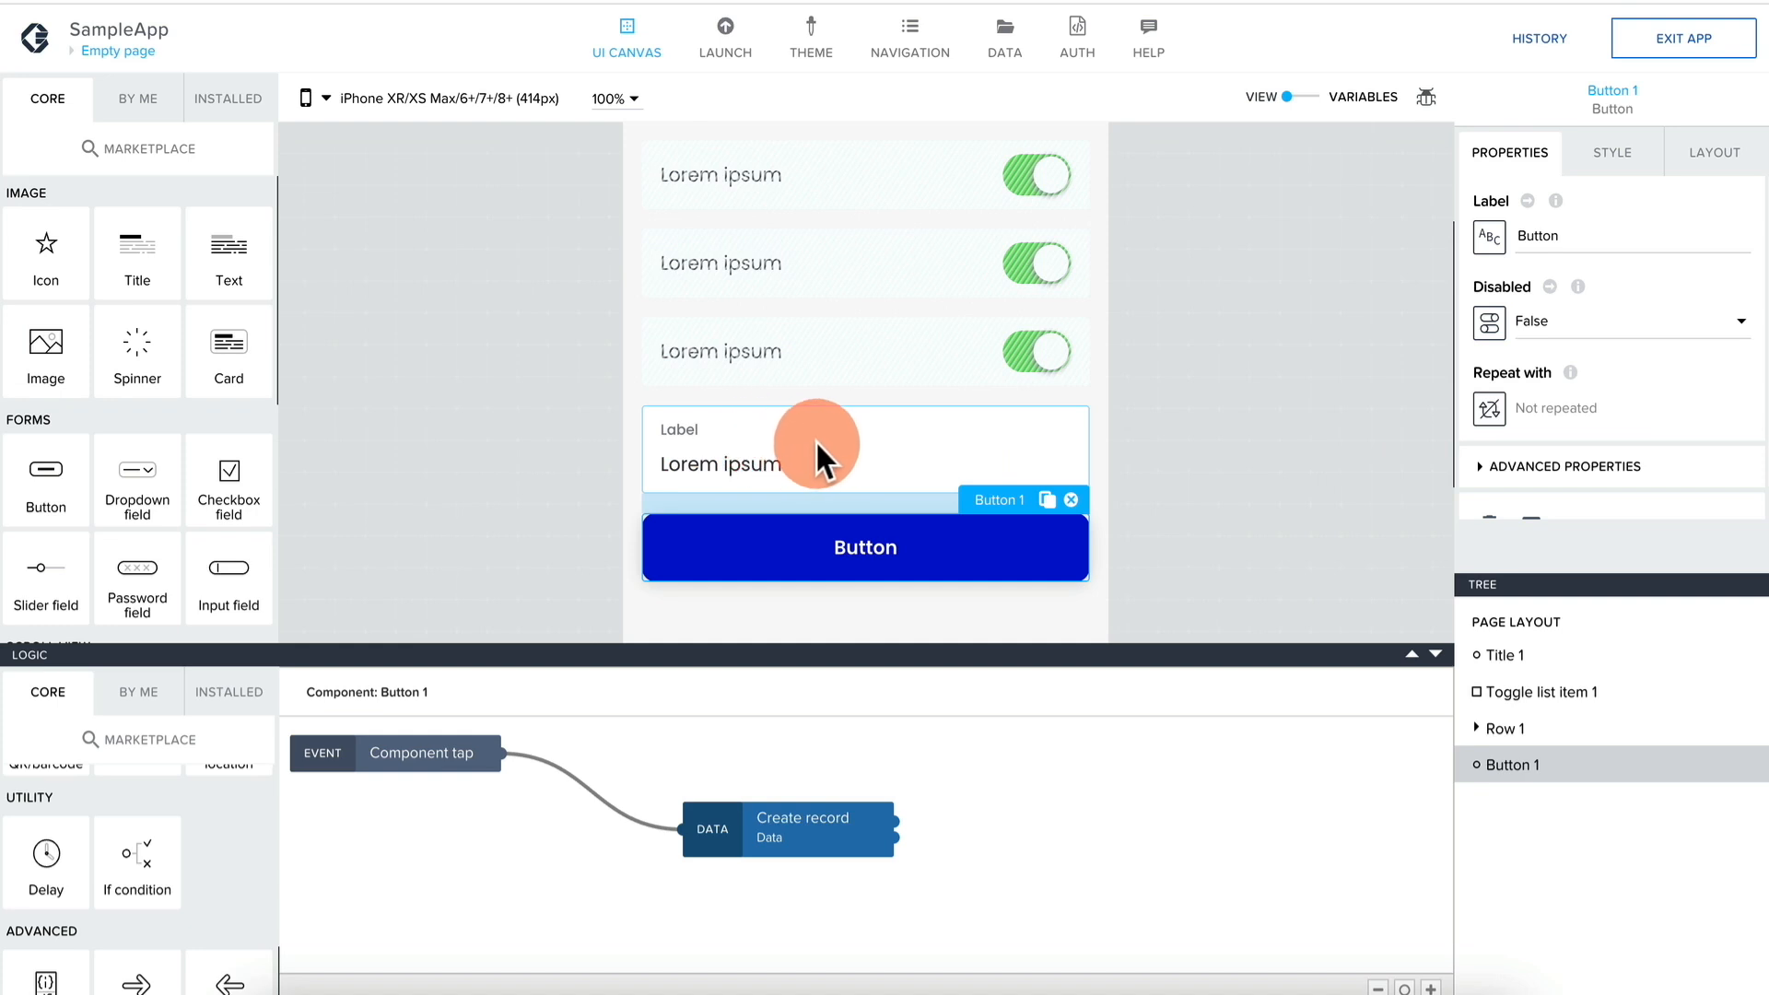
drag(793, 833, 758, 856)
click(1700, 41)
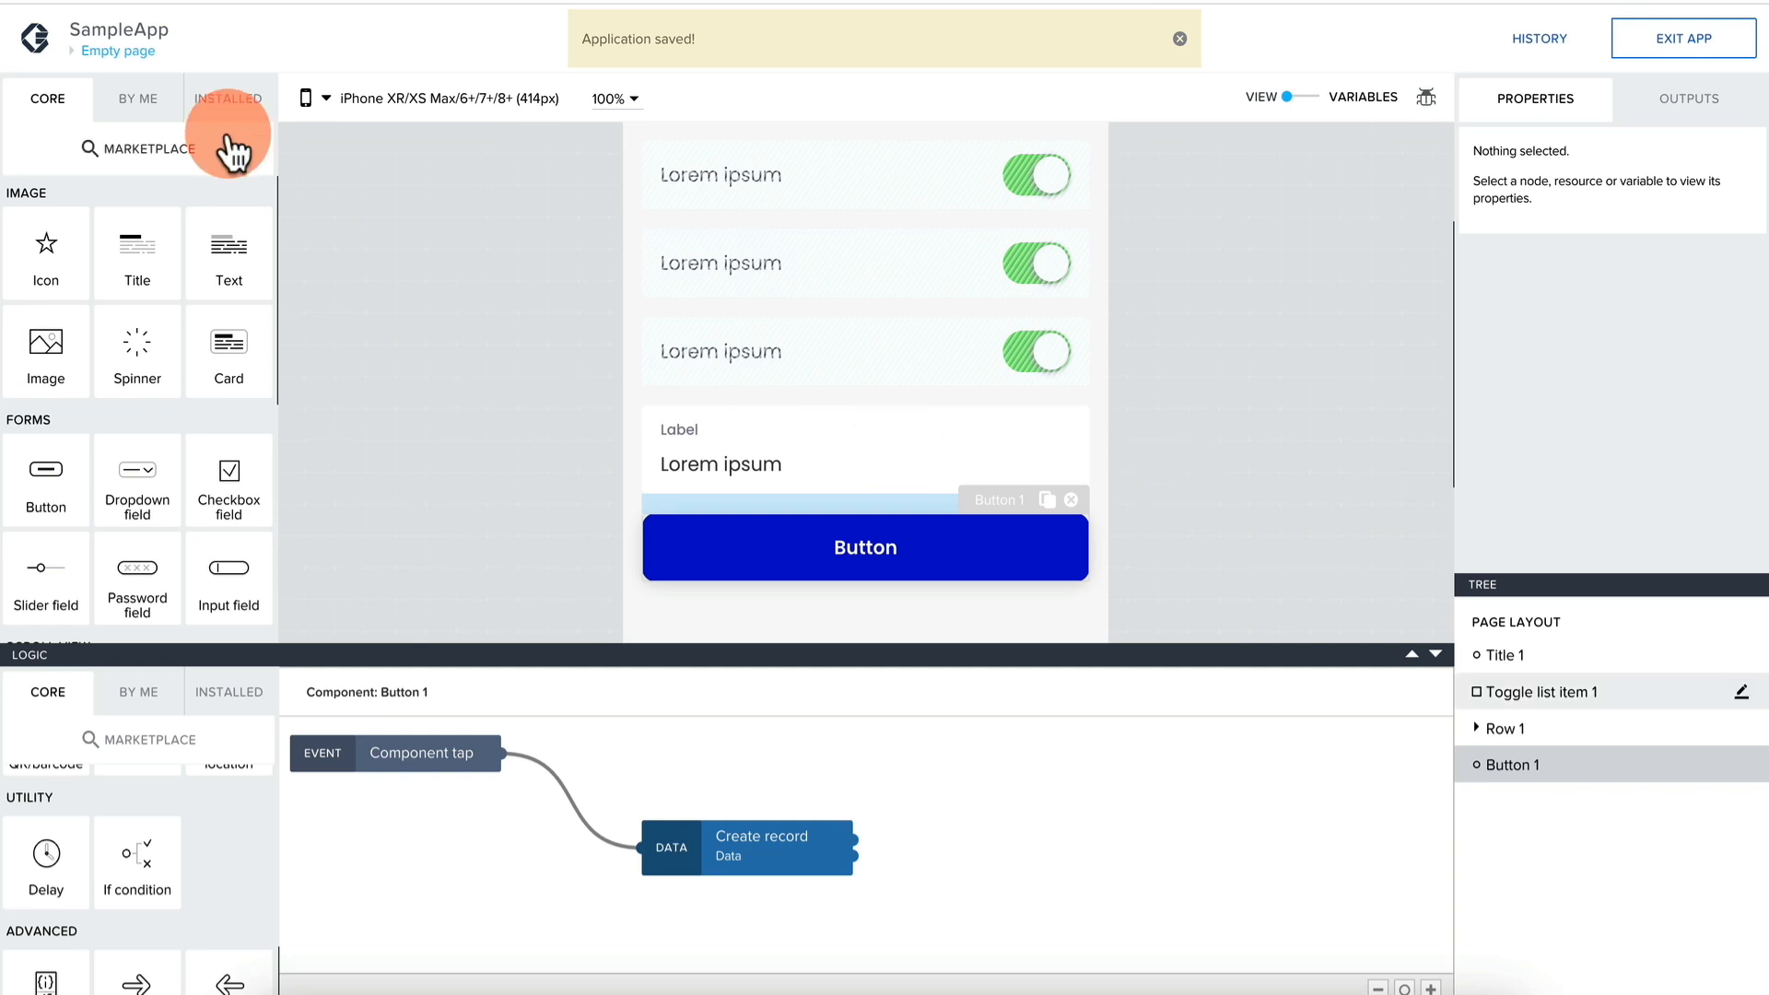
Show the page variables defined for Empty page.
click(1306, 96)
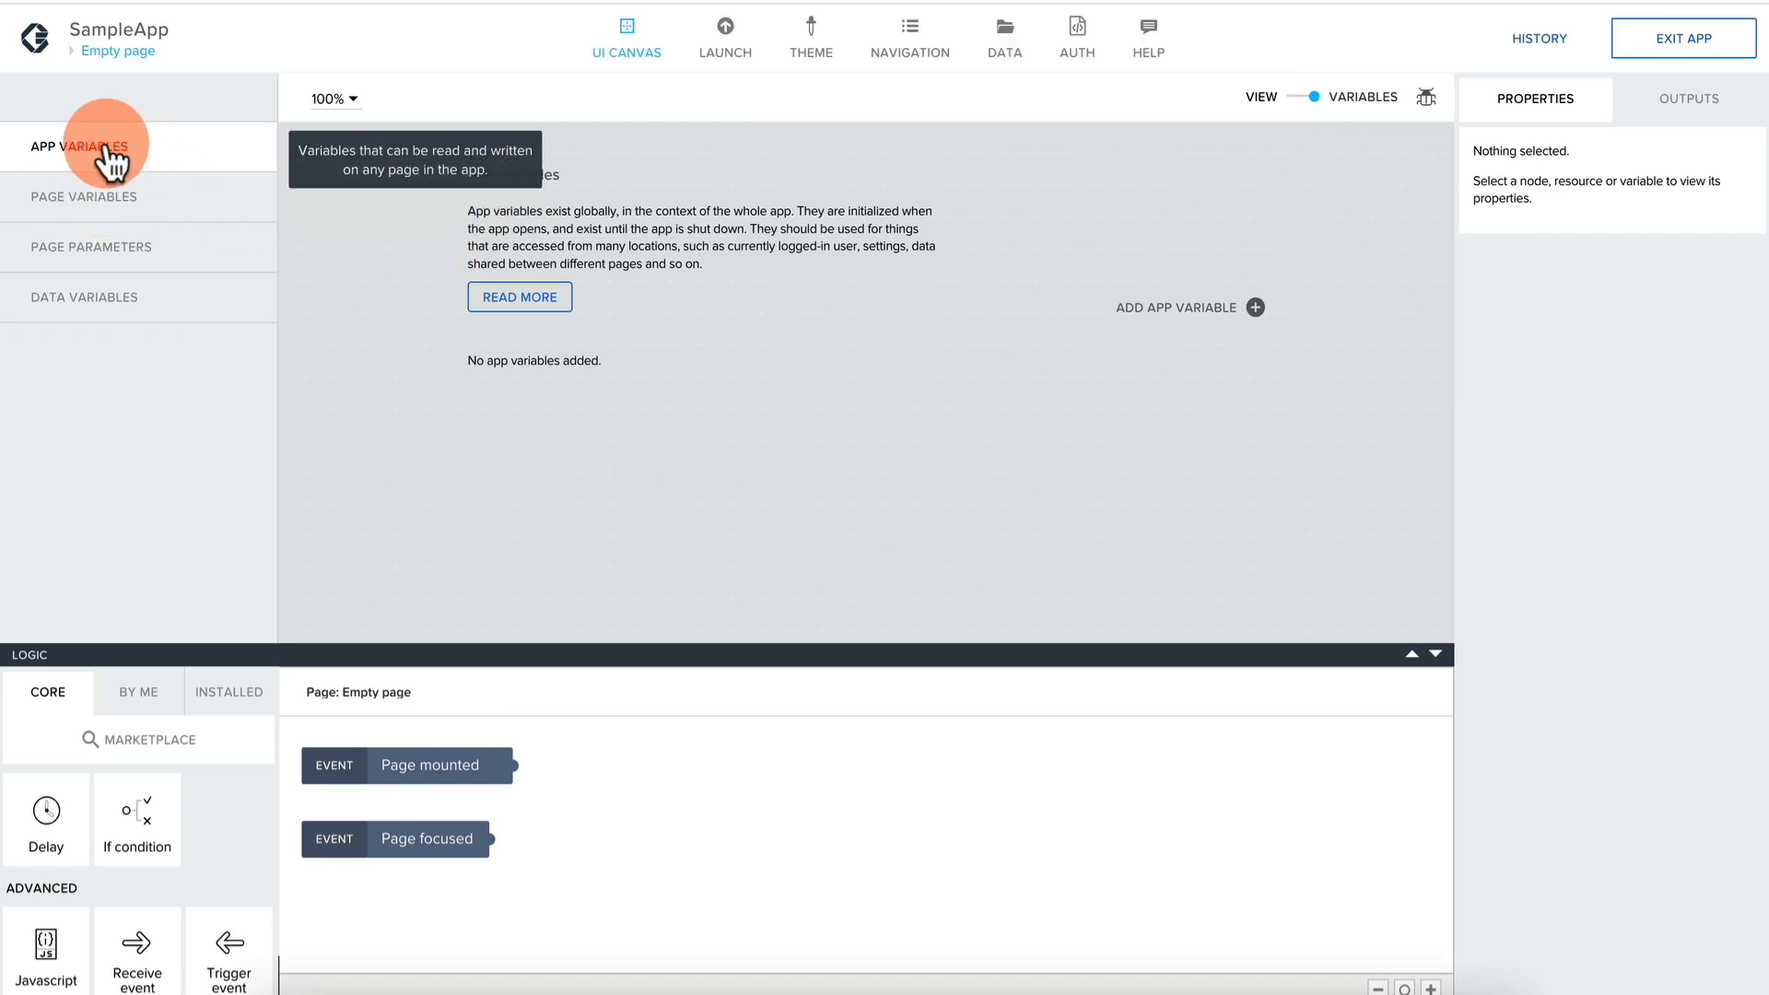
click(105, 194)
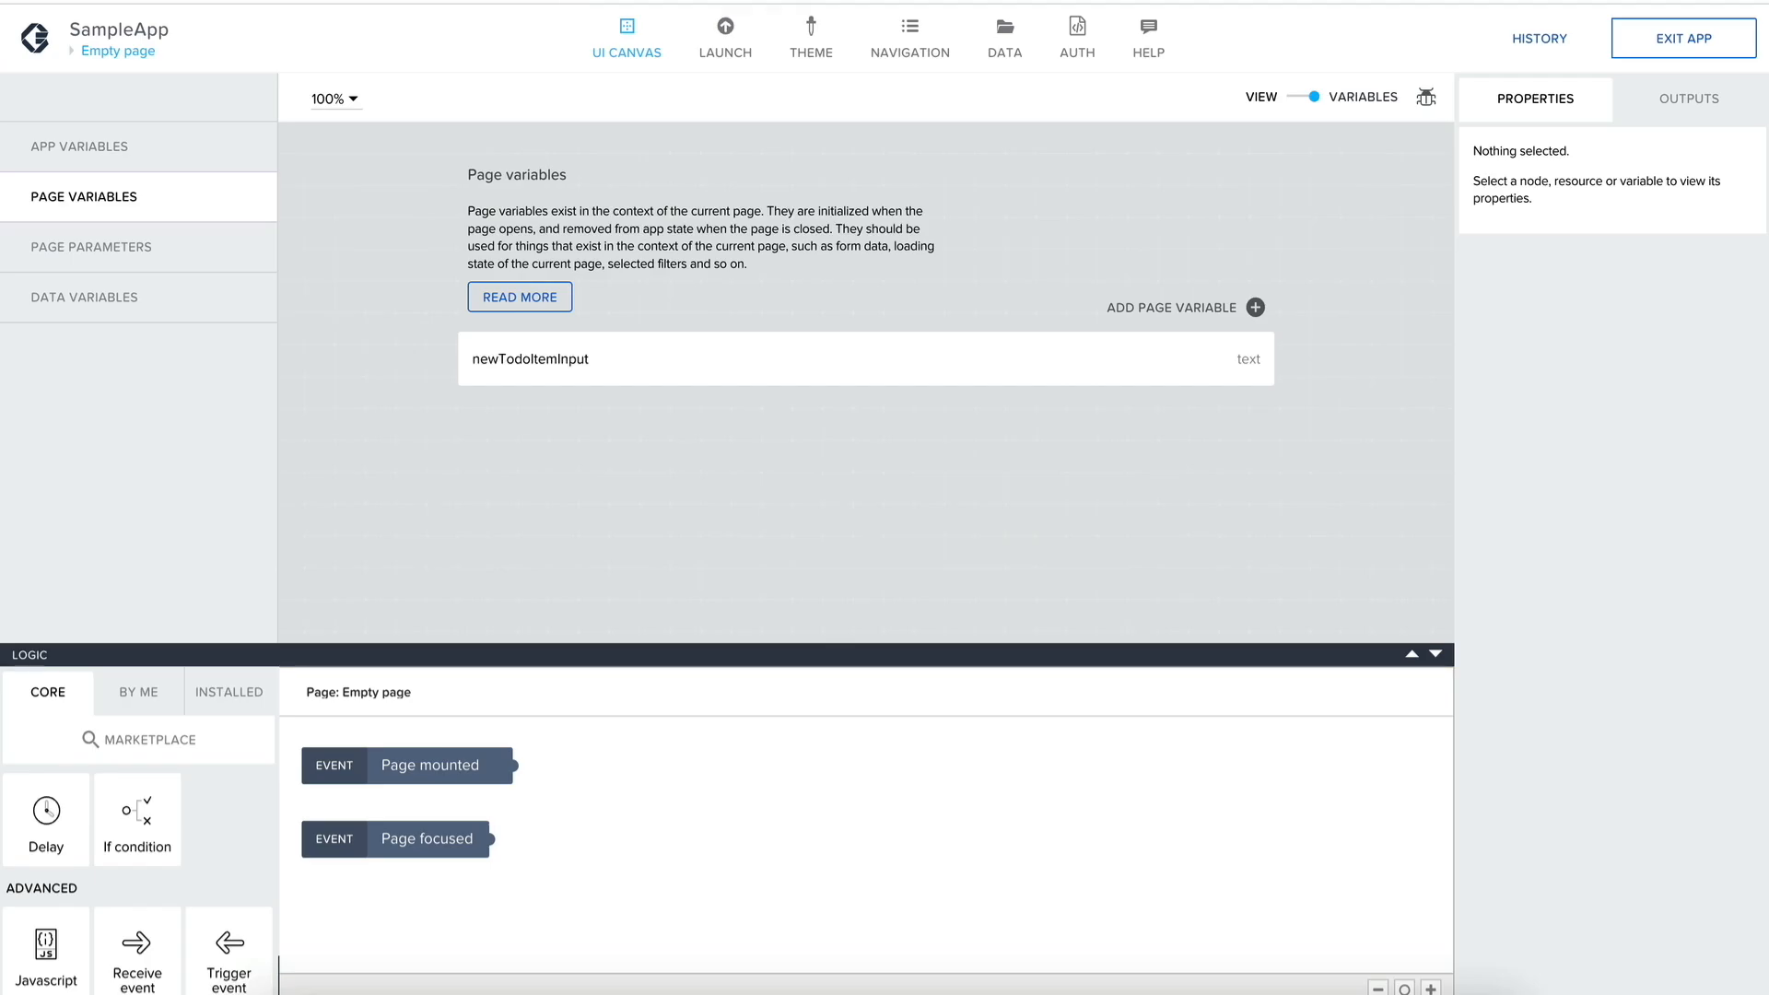
Switch to the running app preview and create a to-do record named new item3 from the input field.
click(663, 2)
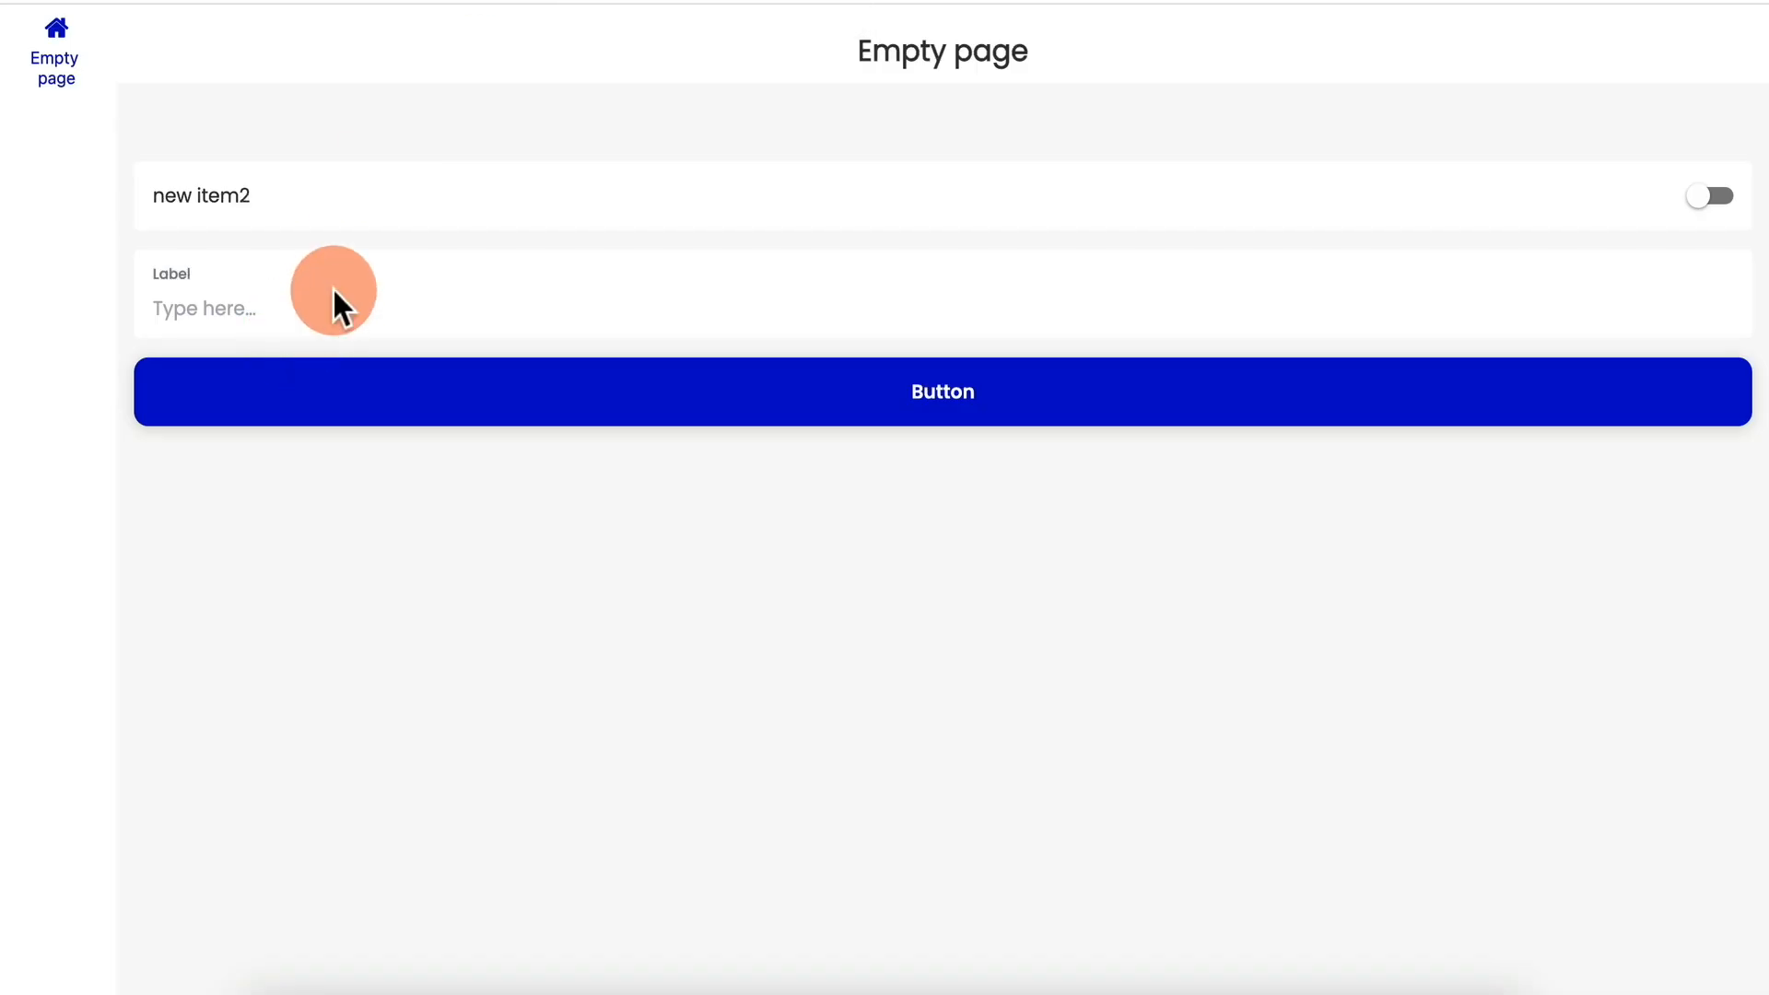
click(212, 322)
text(new item3)
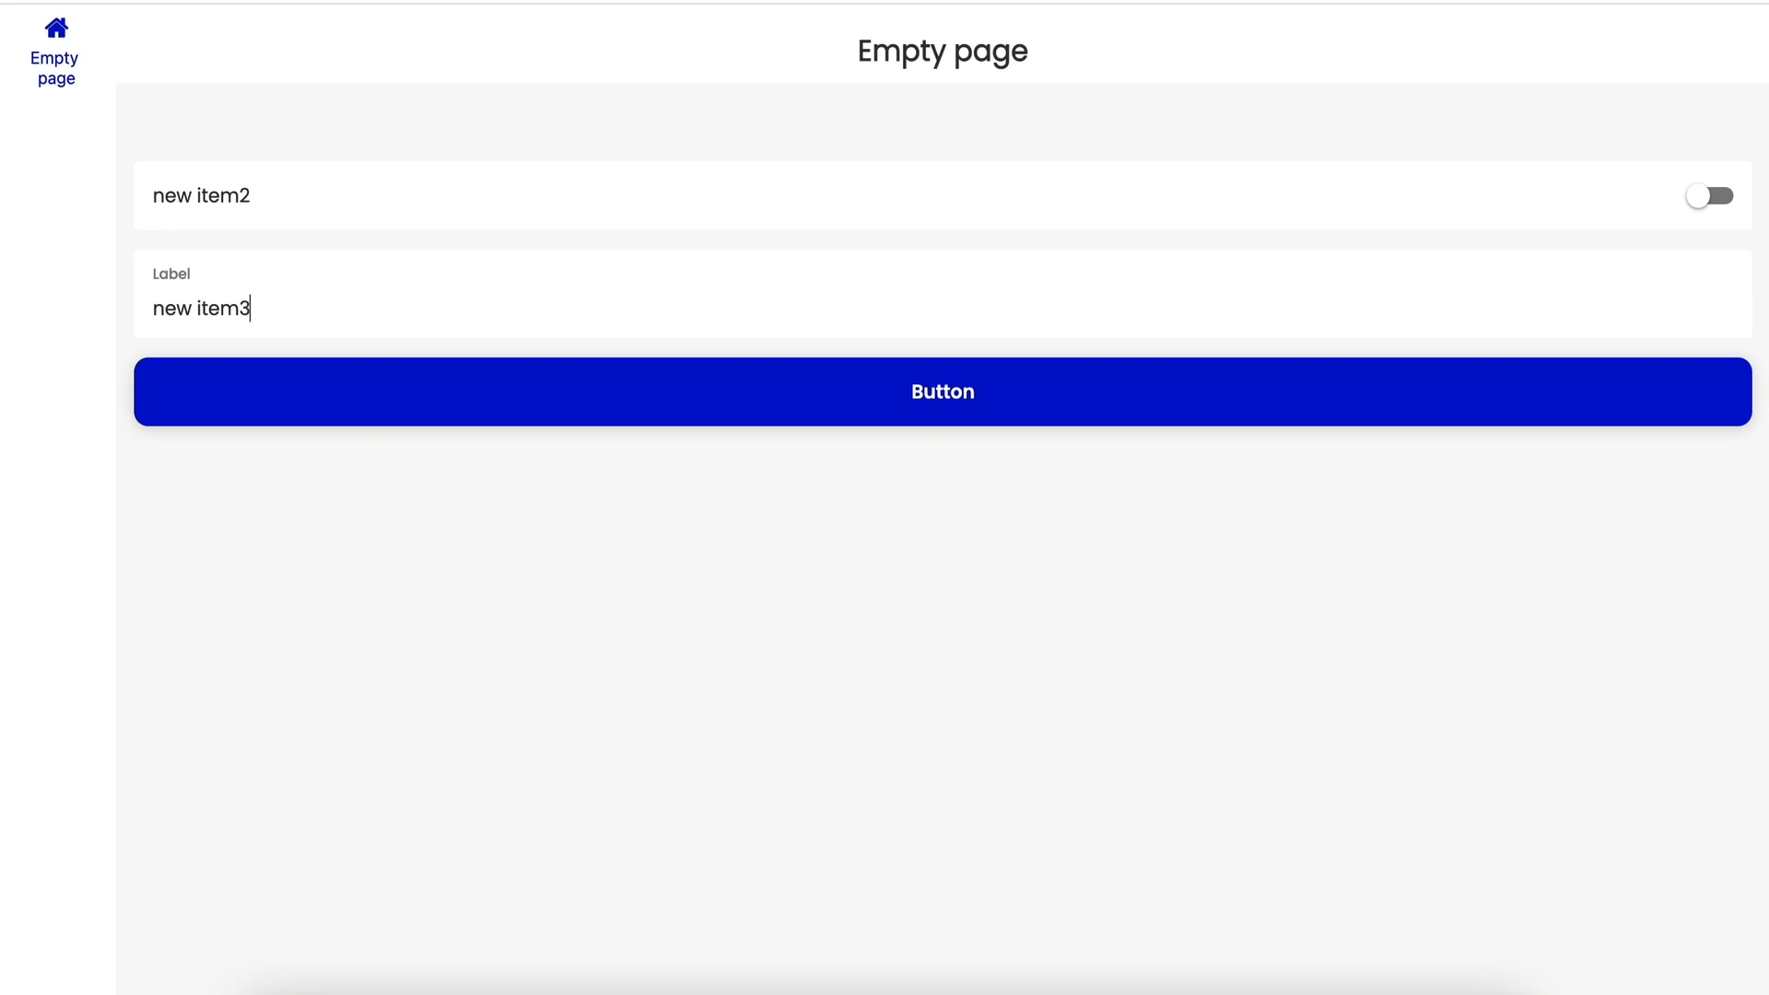
click(373, 421)
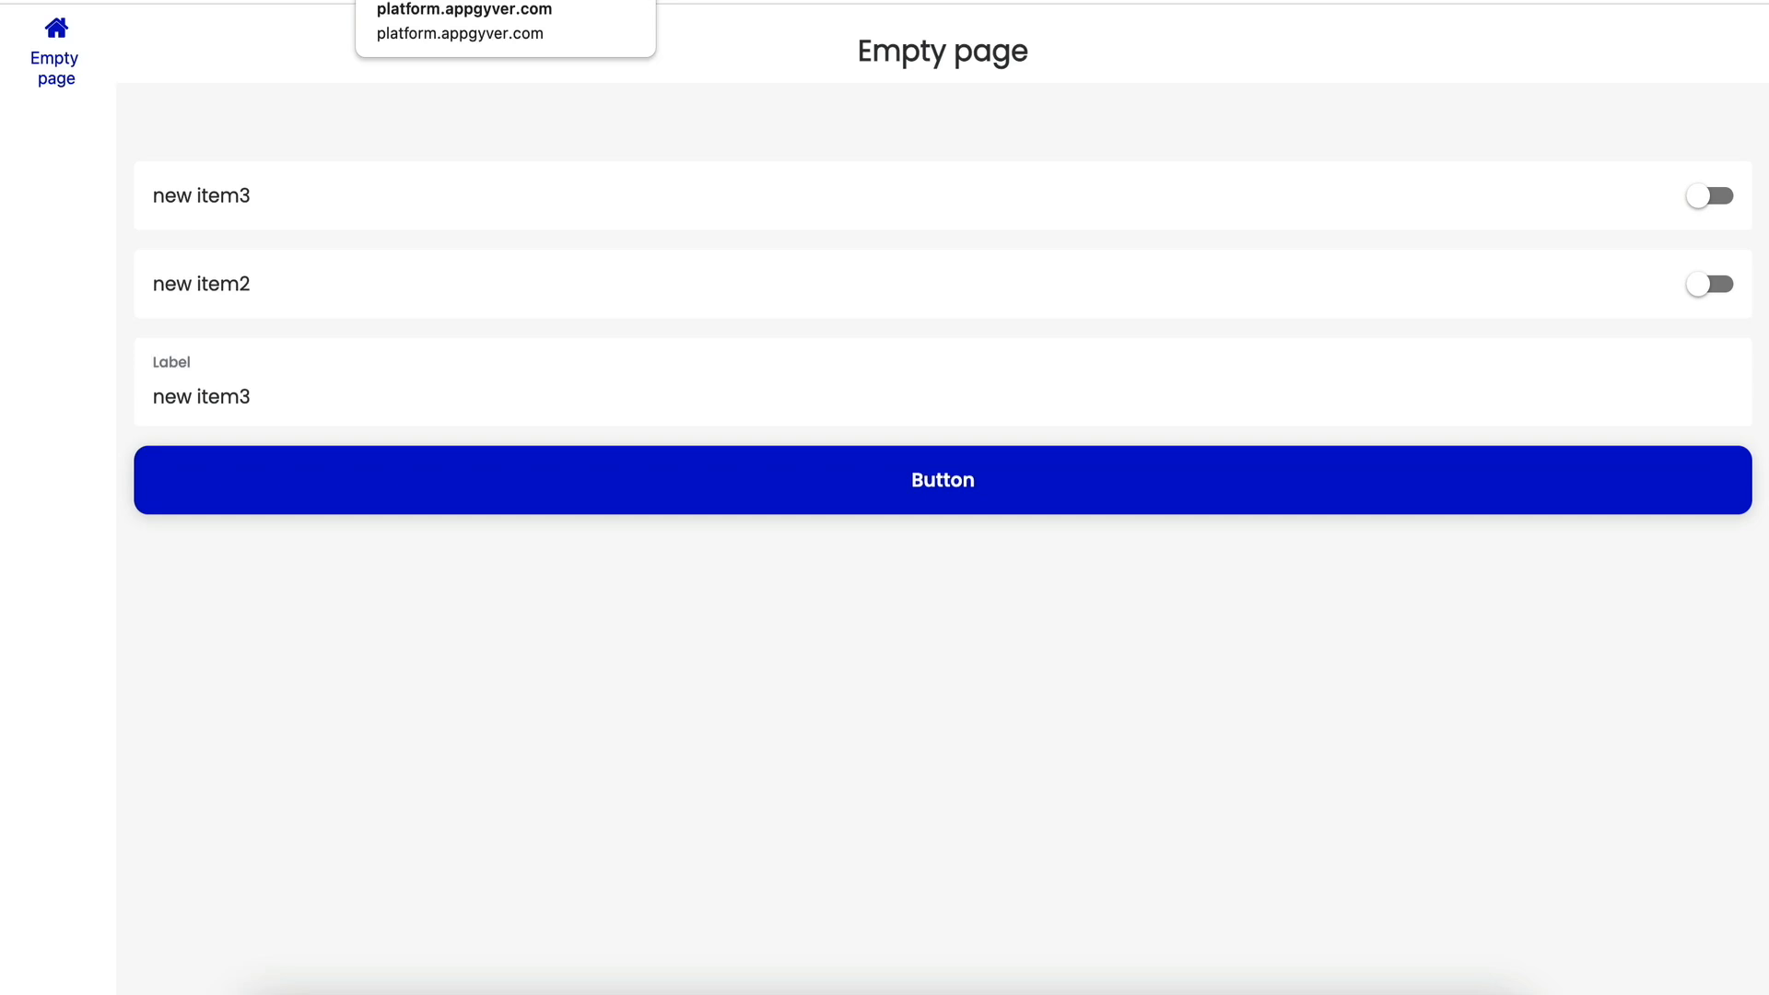
Return to the AppGyver editor and add a new page named page2 to SampleApp.
click(461, 1)
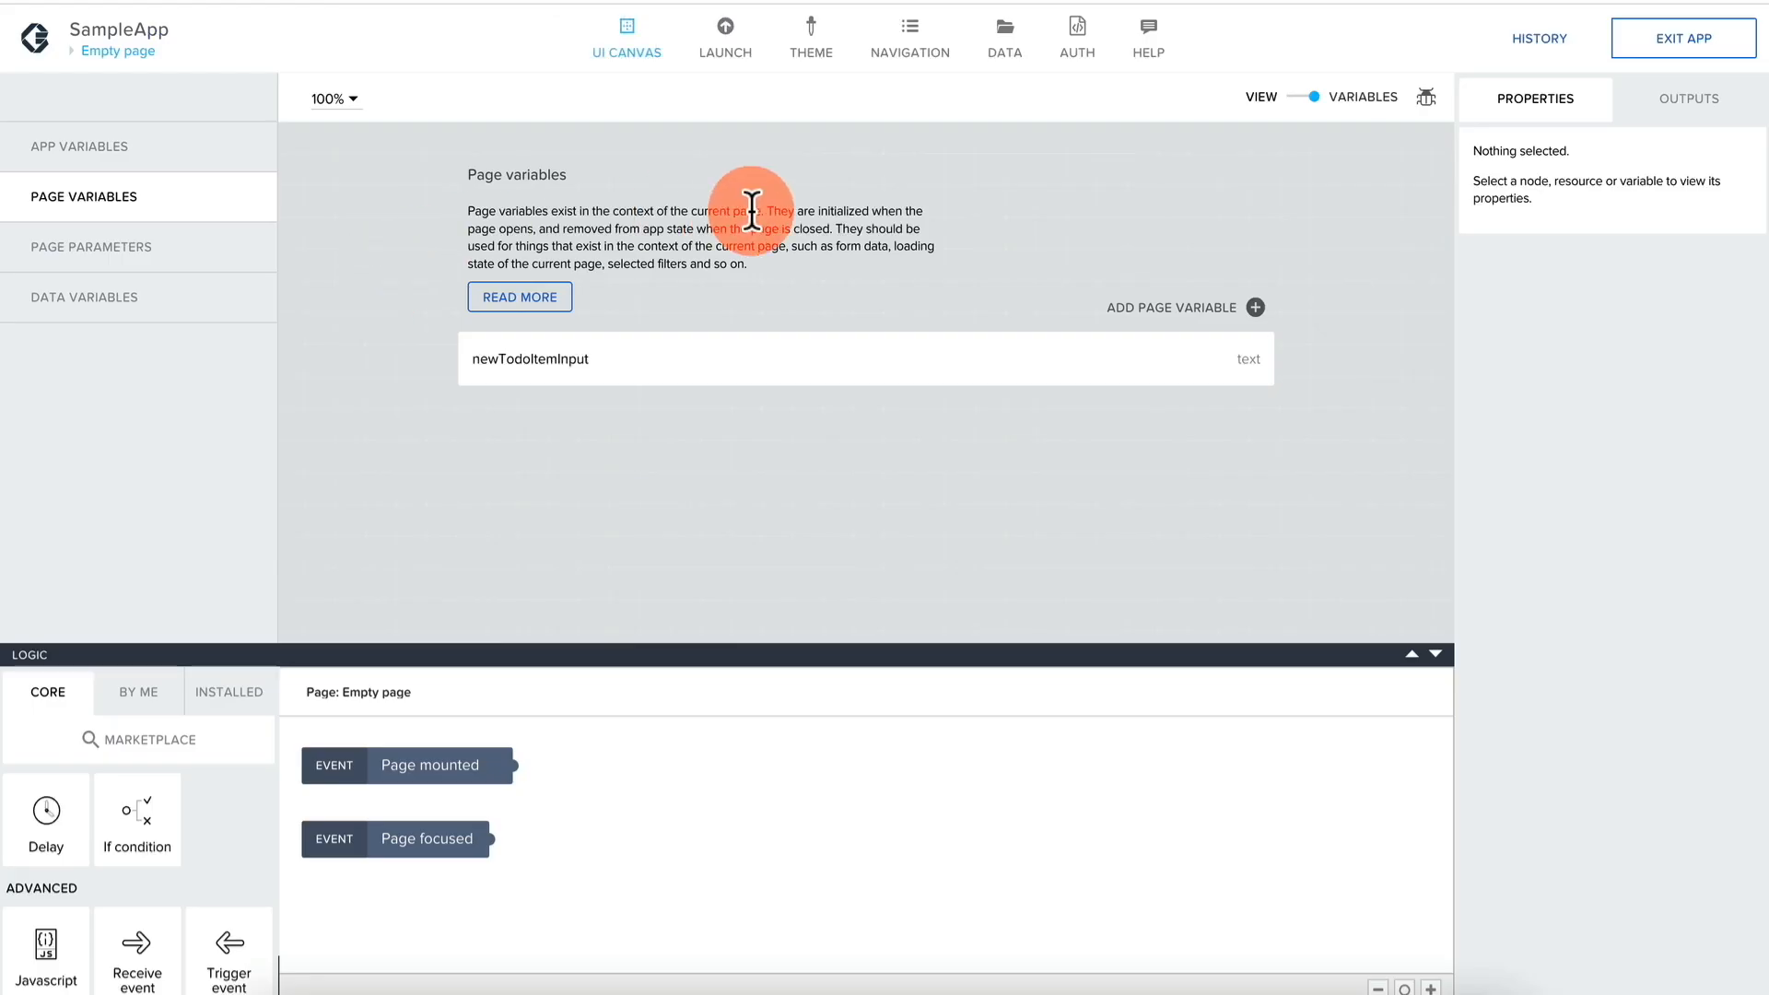
click(124, 53)
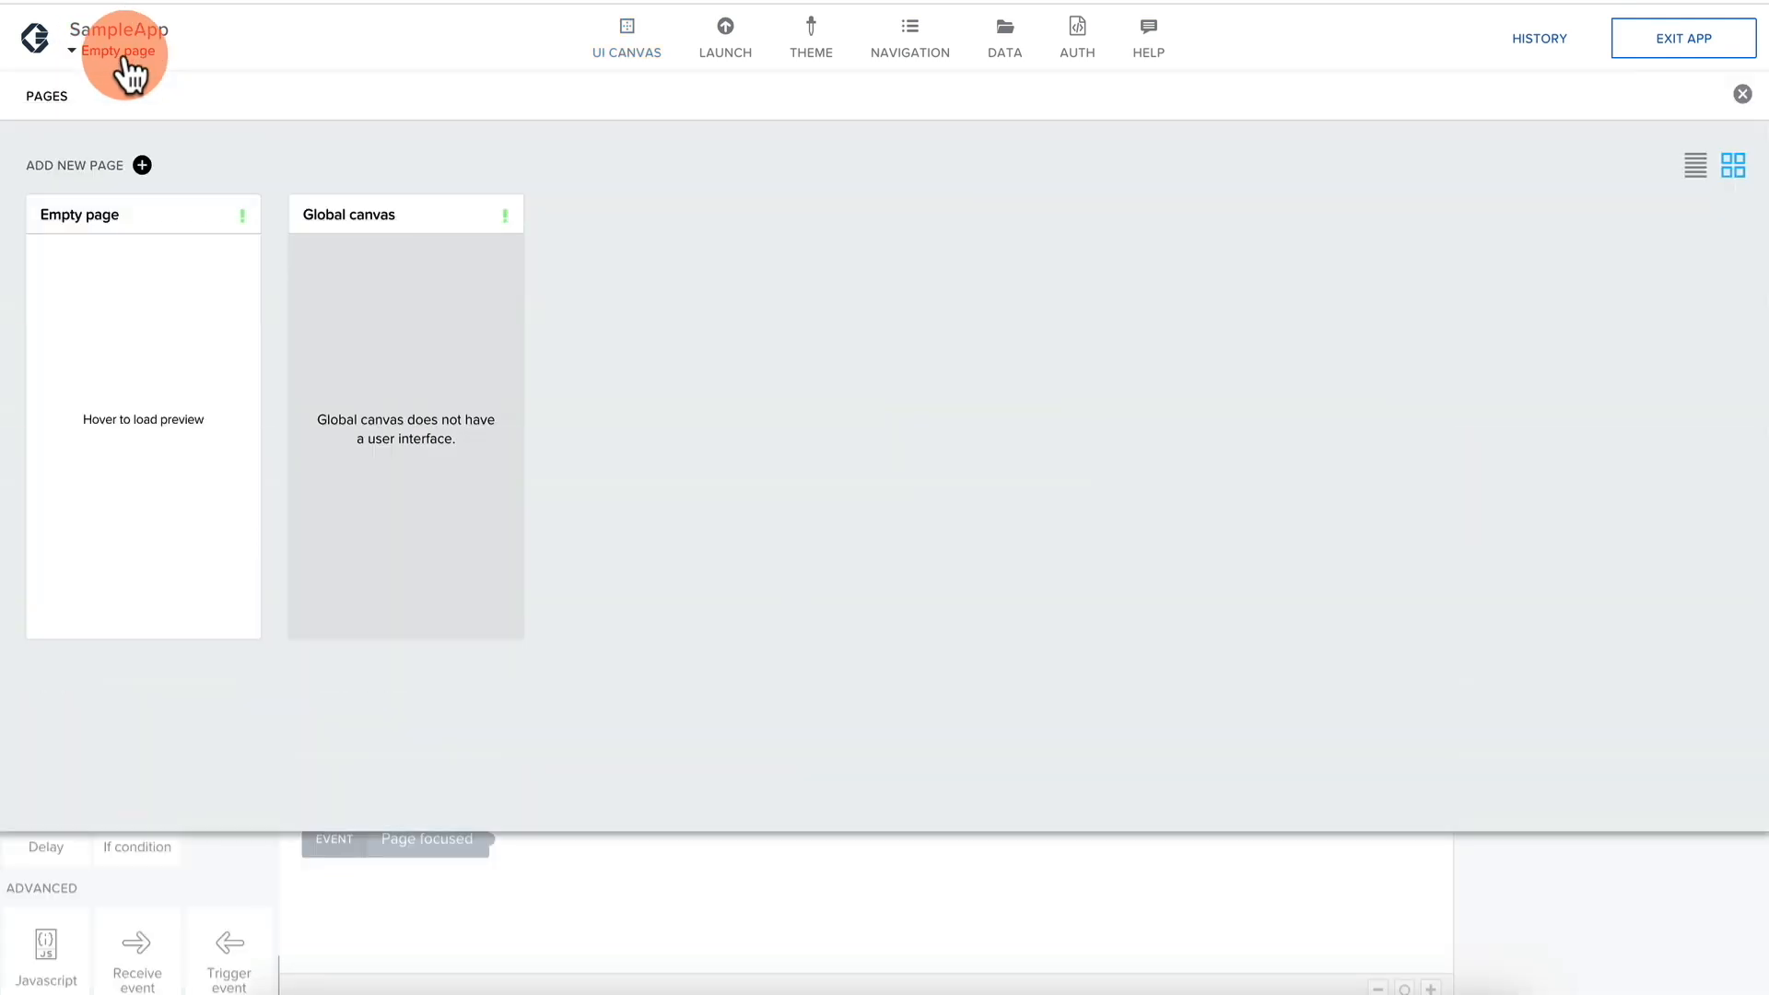
mouse_move(135, 307)
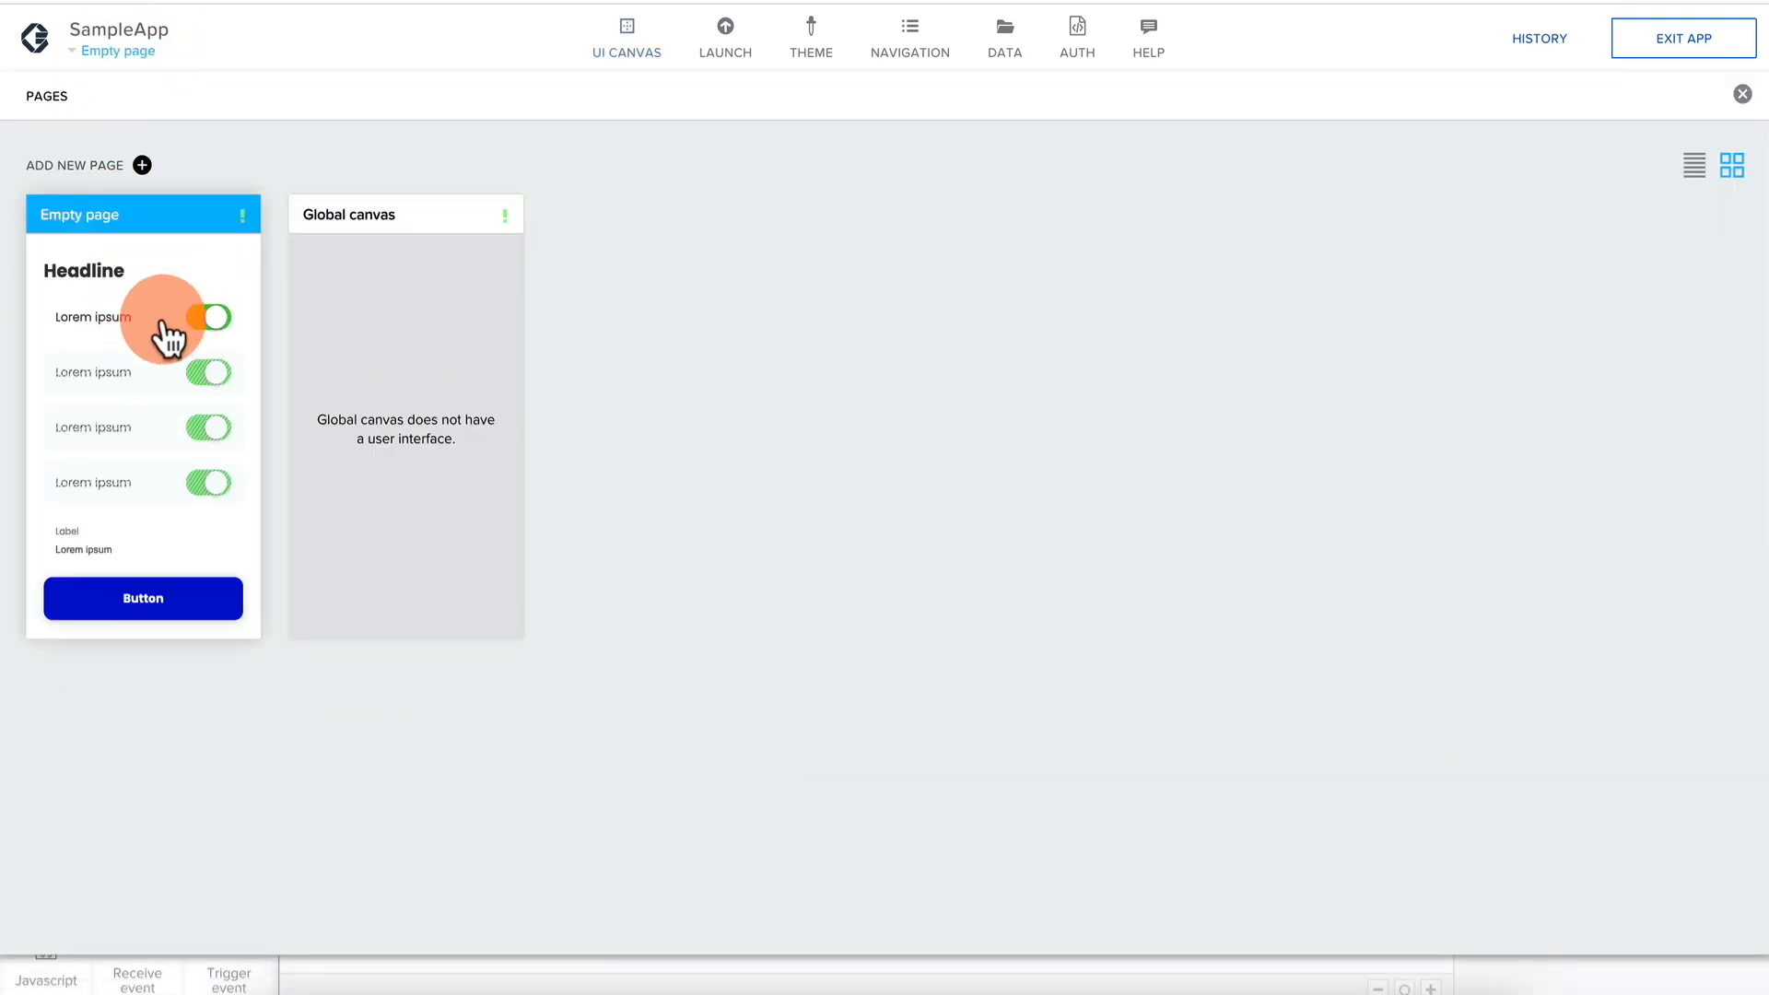
click(142, 165)
click(867, 196)
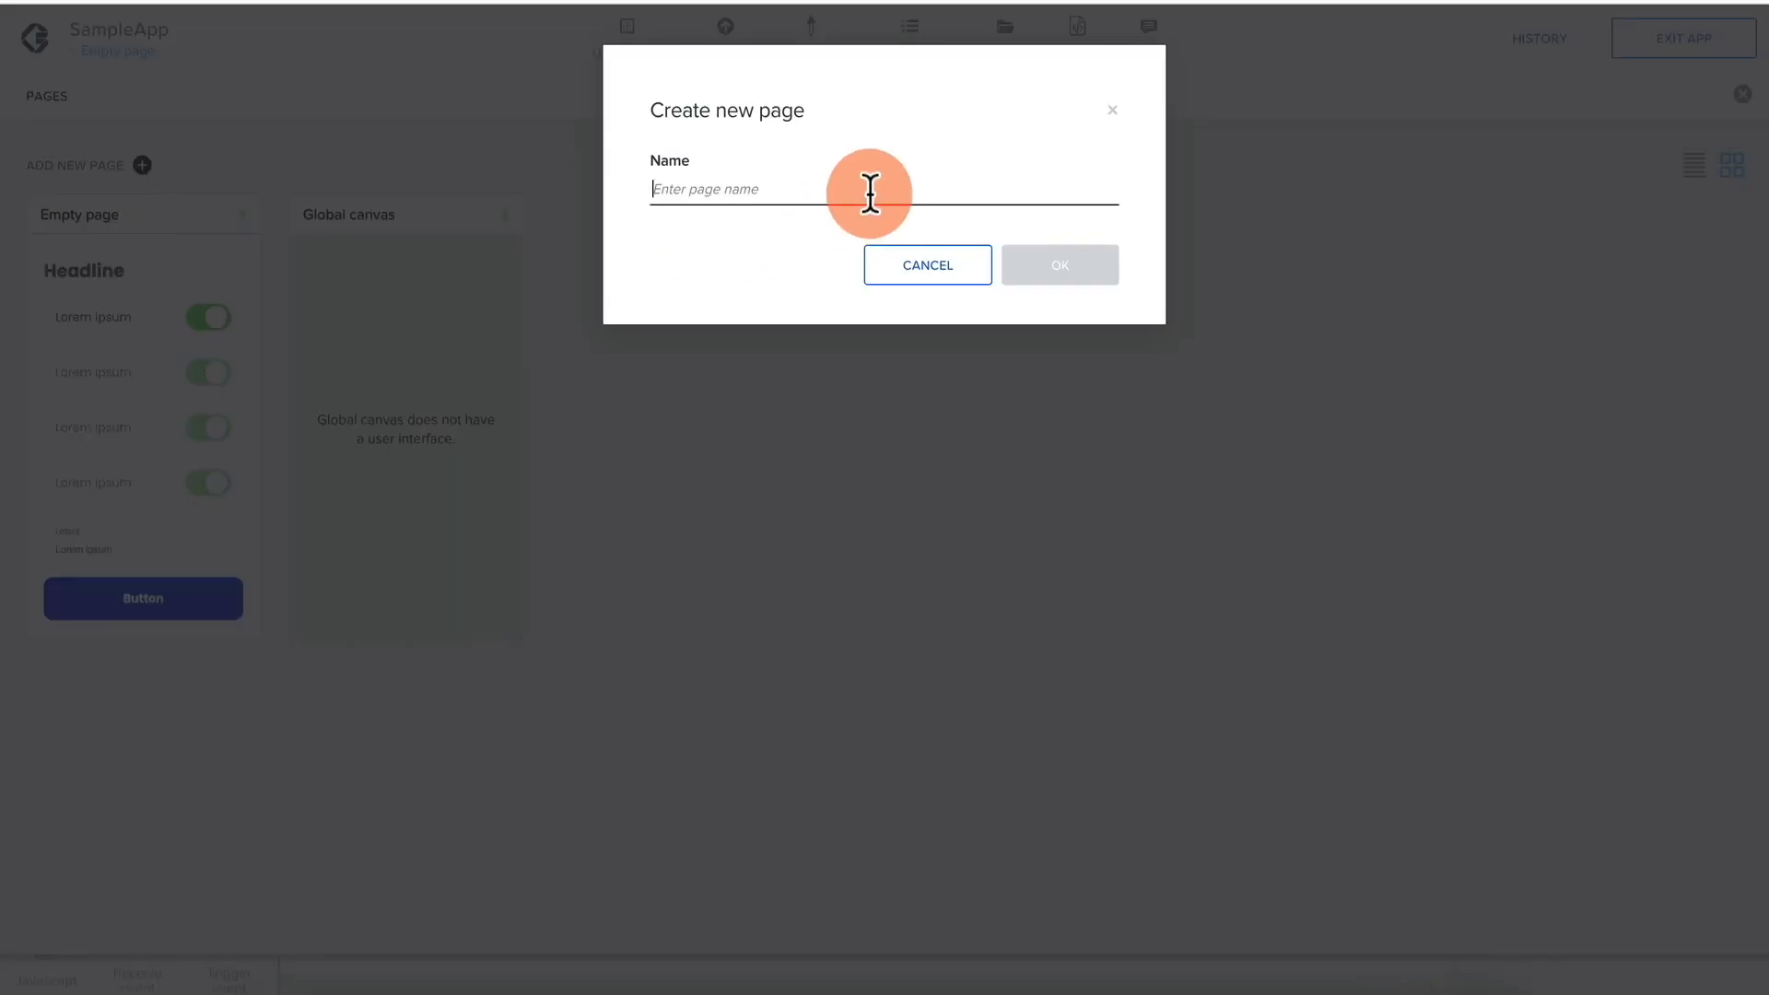
text(page2)
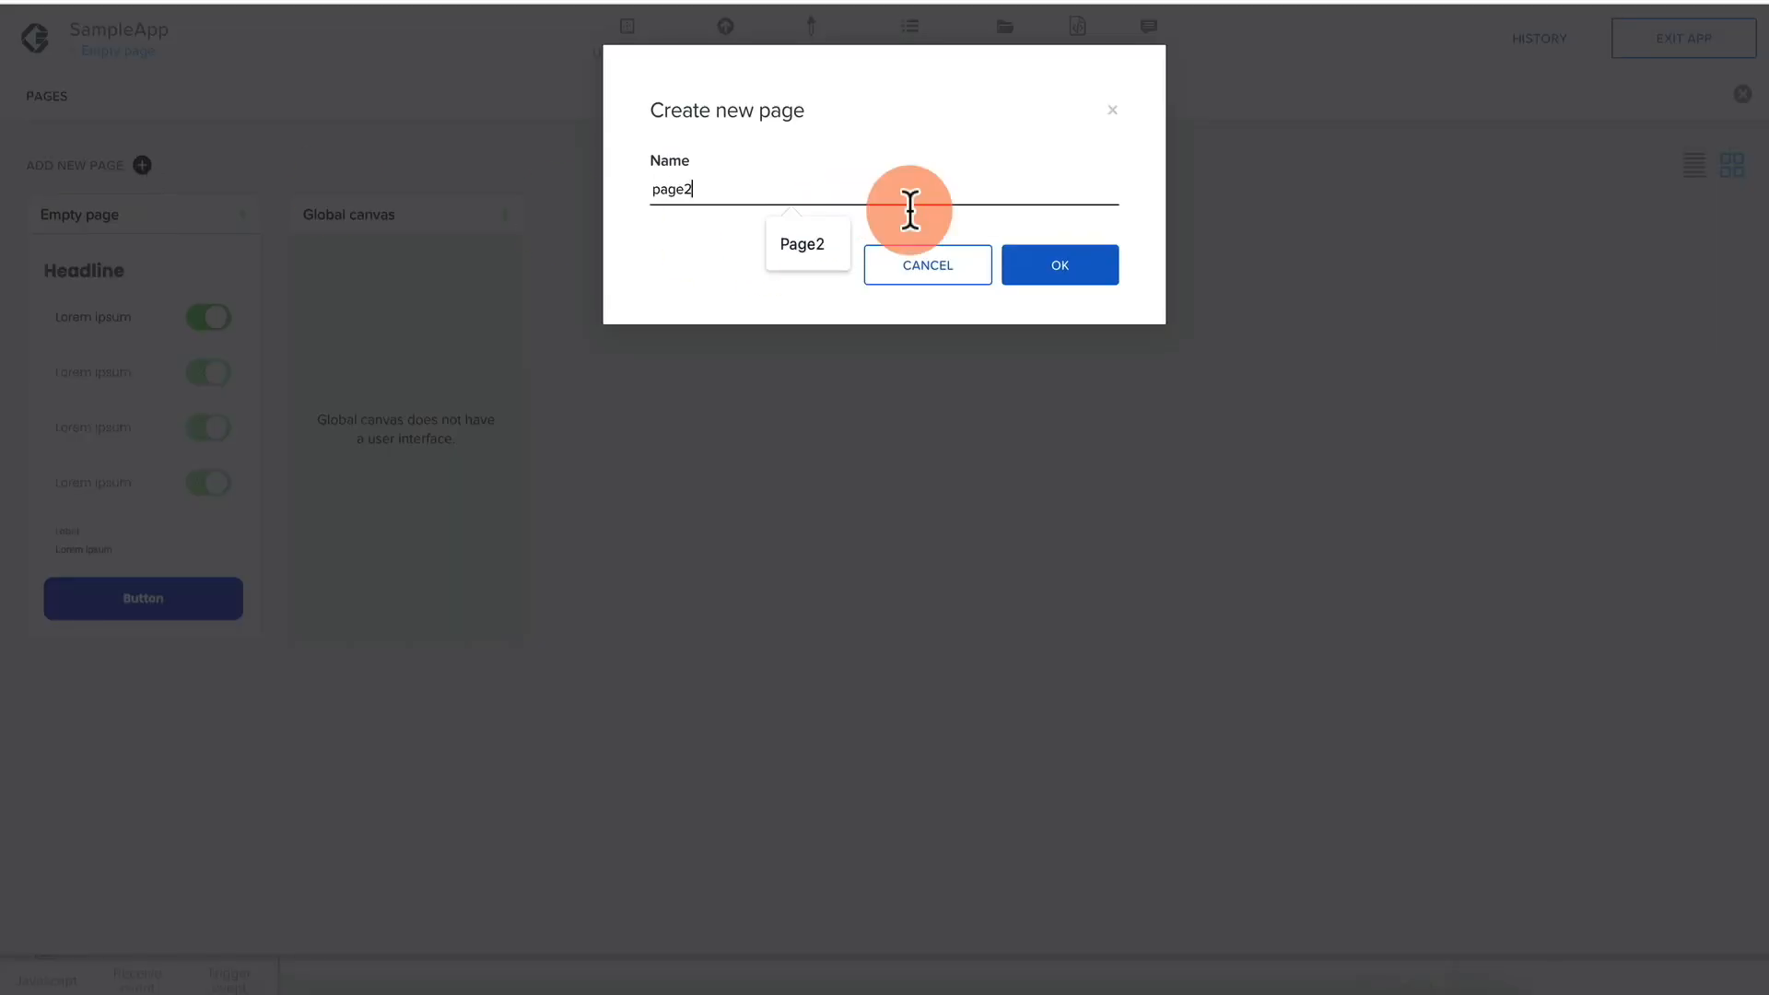
click(1059, 267)
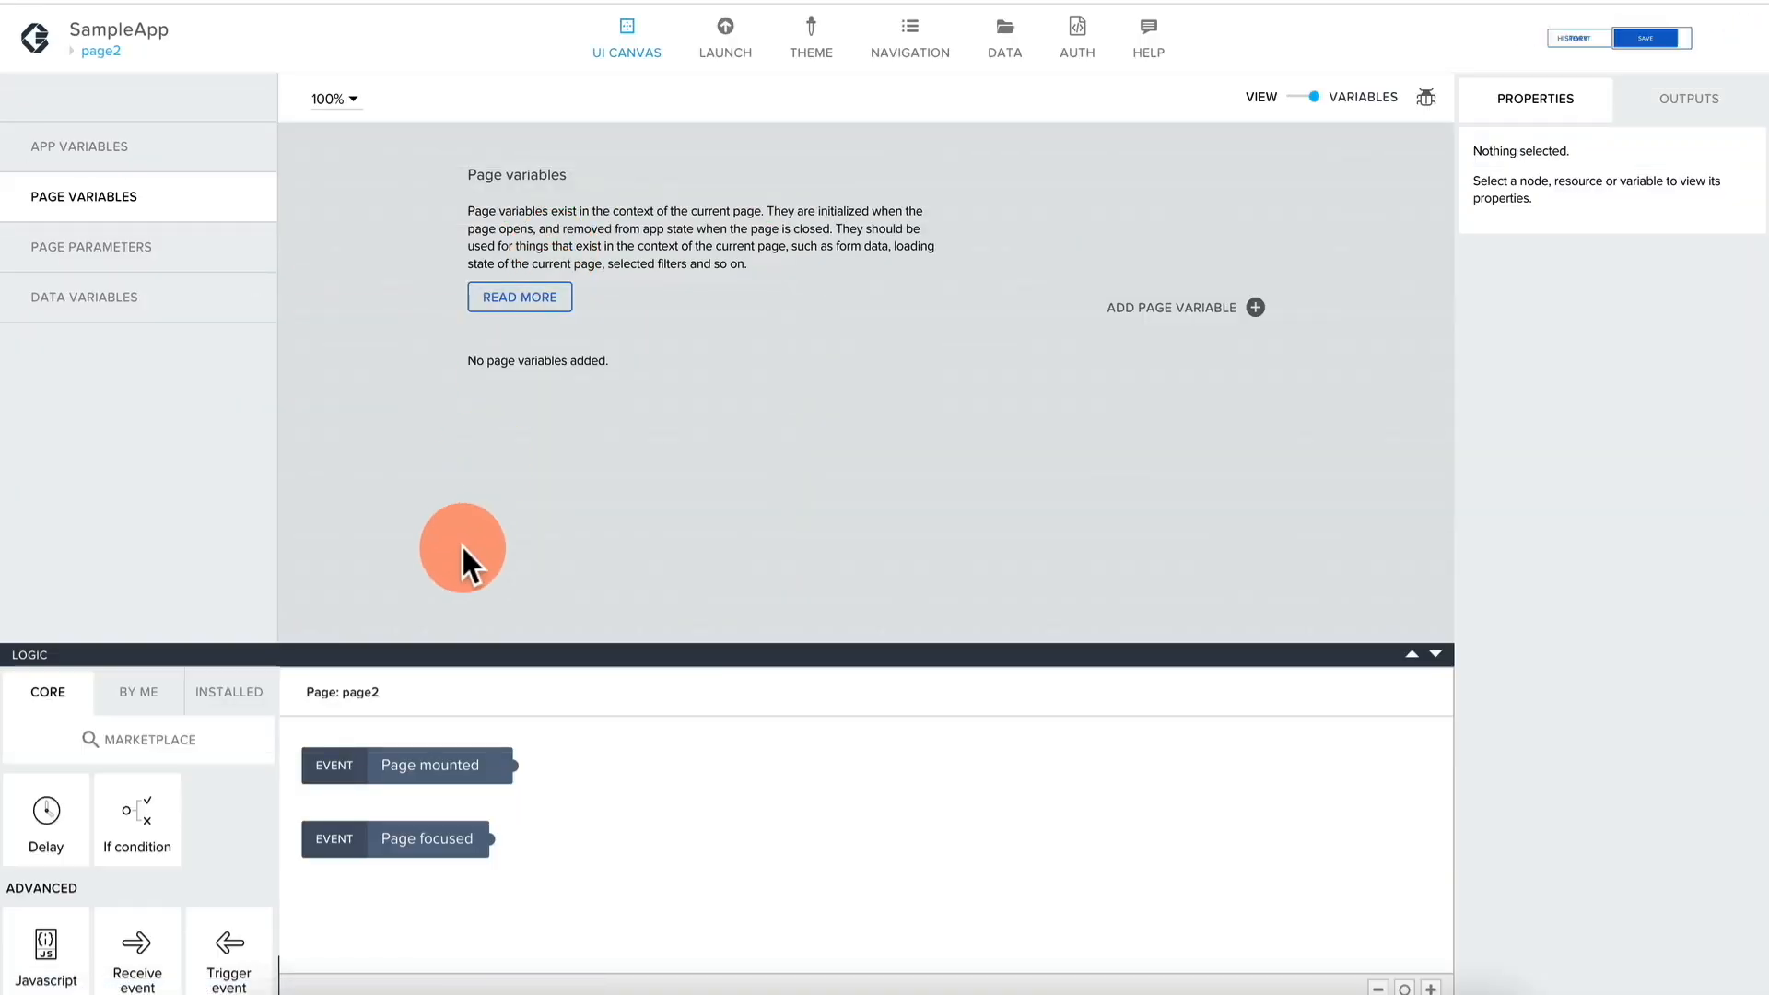
Save the application, add a text page parameter named par1 to page2, and save again.
click(1705, 39)
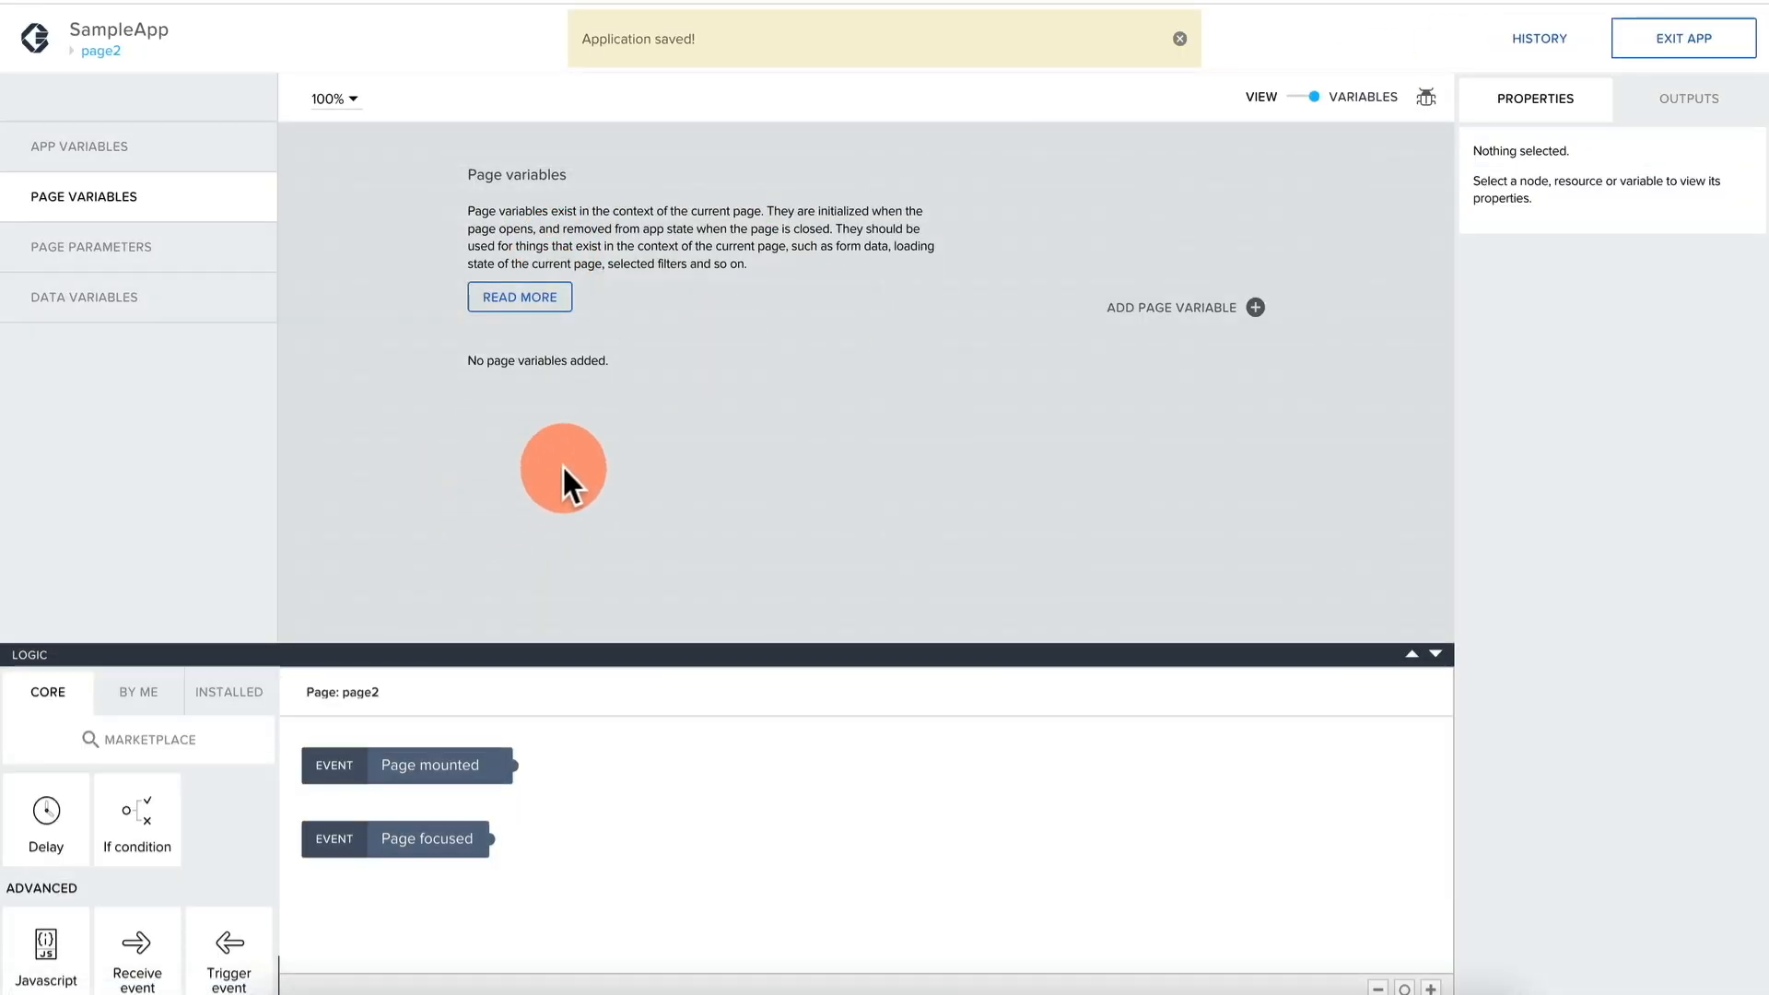
click(1179, 40)
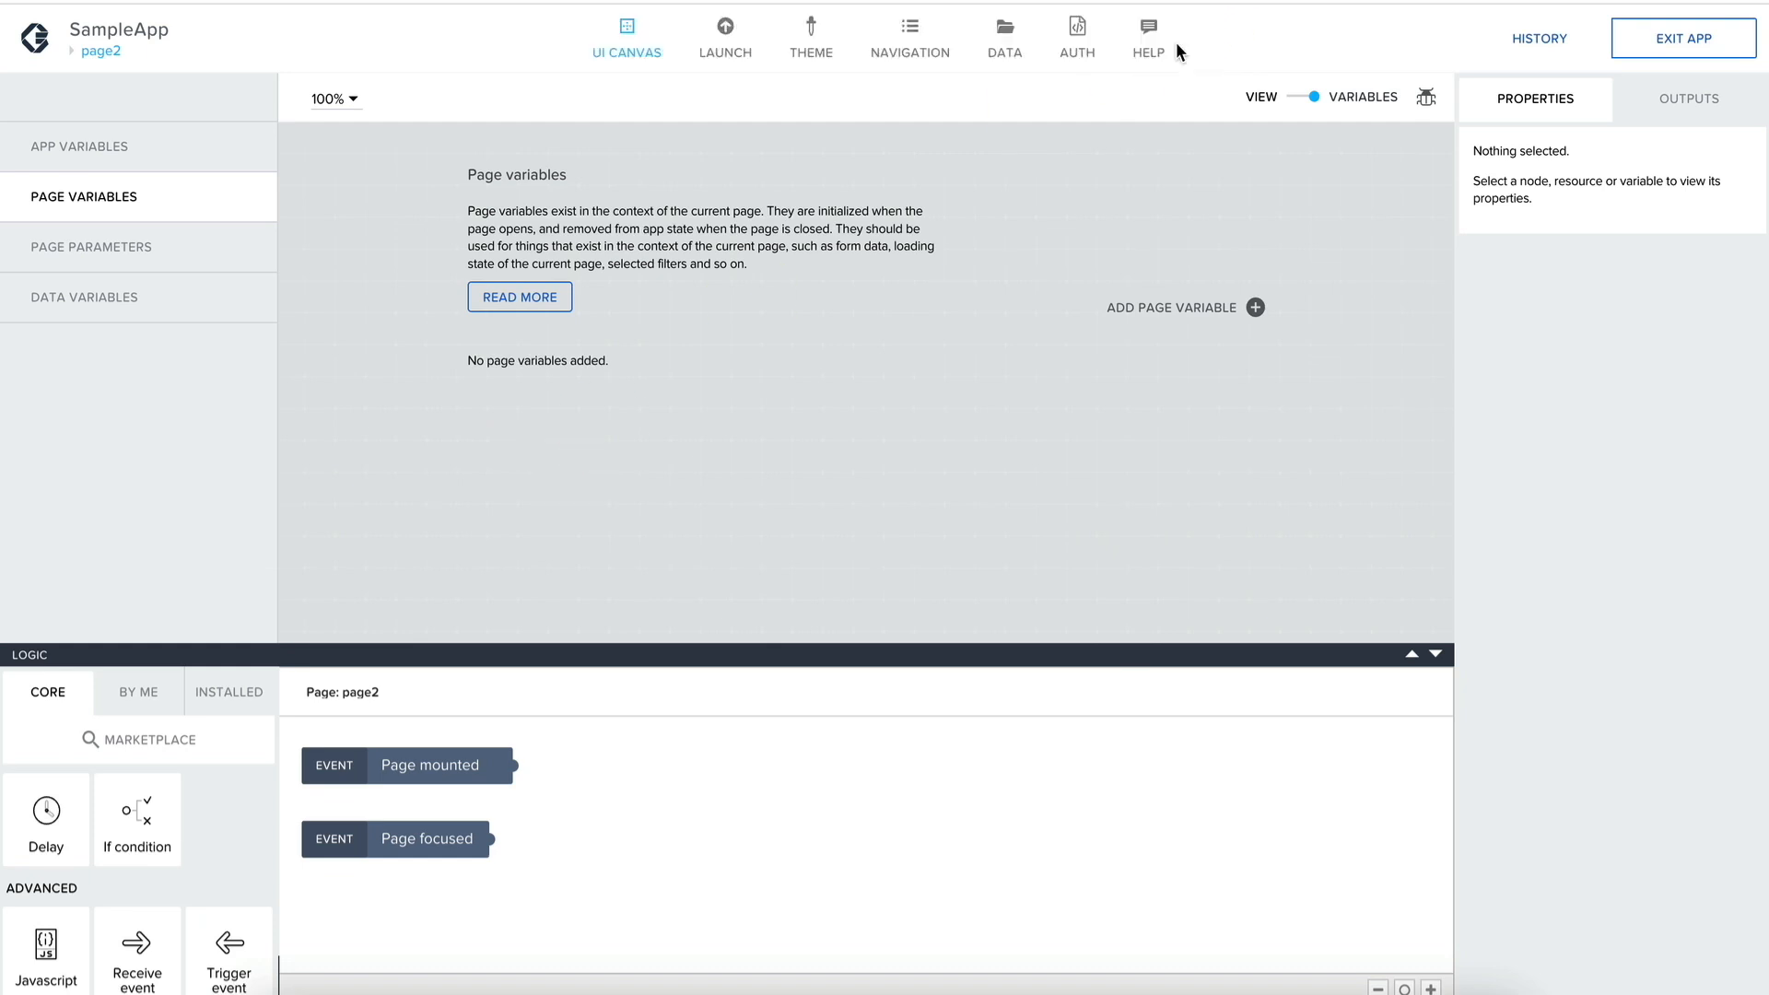
click(140, 258)
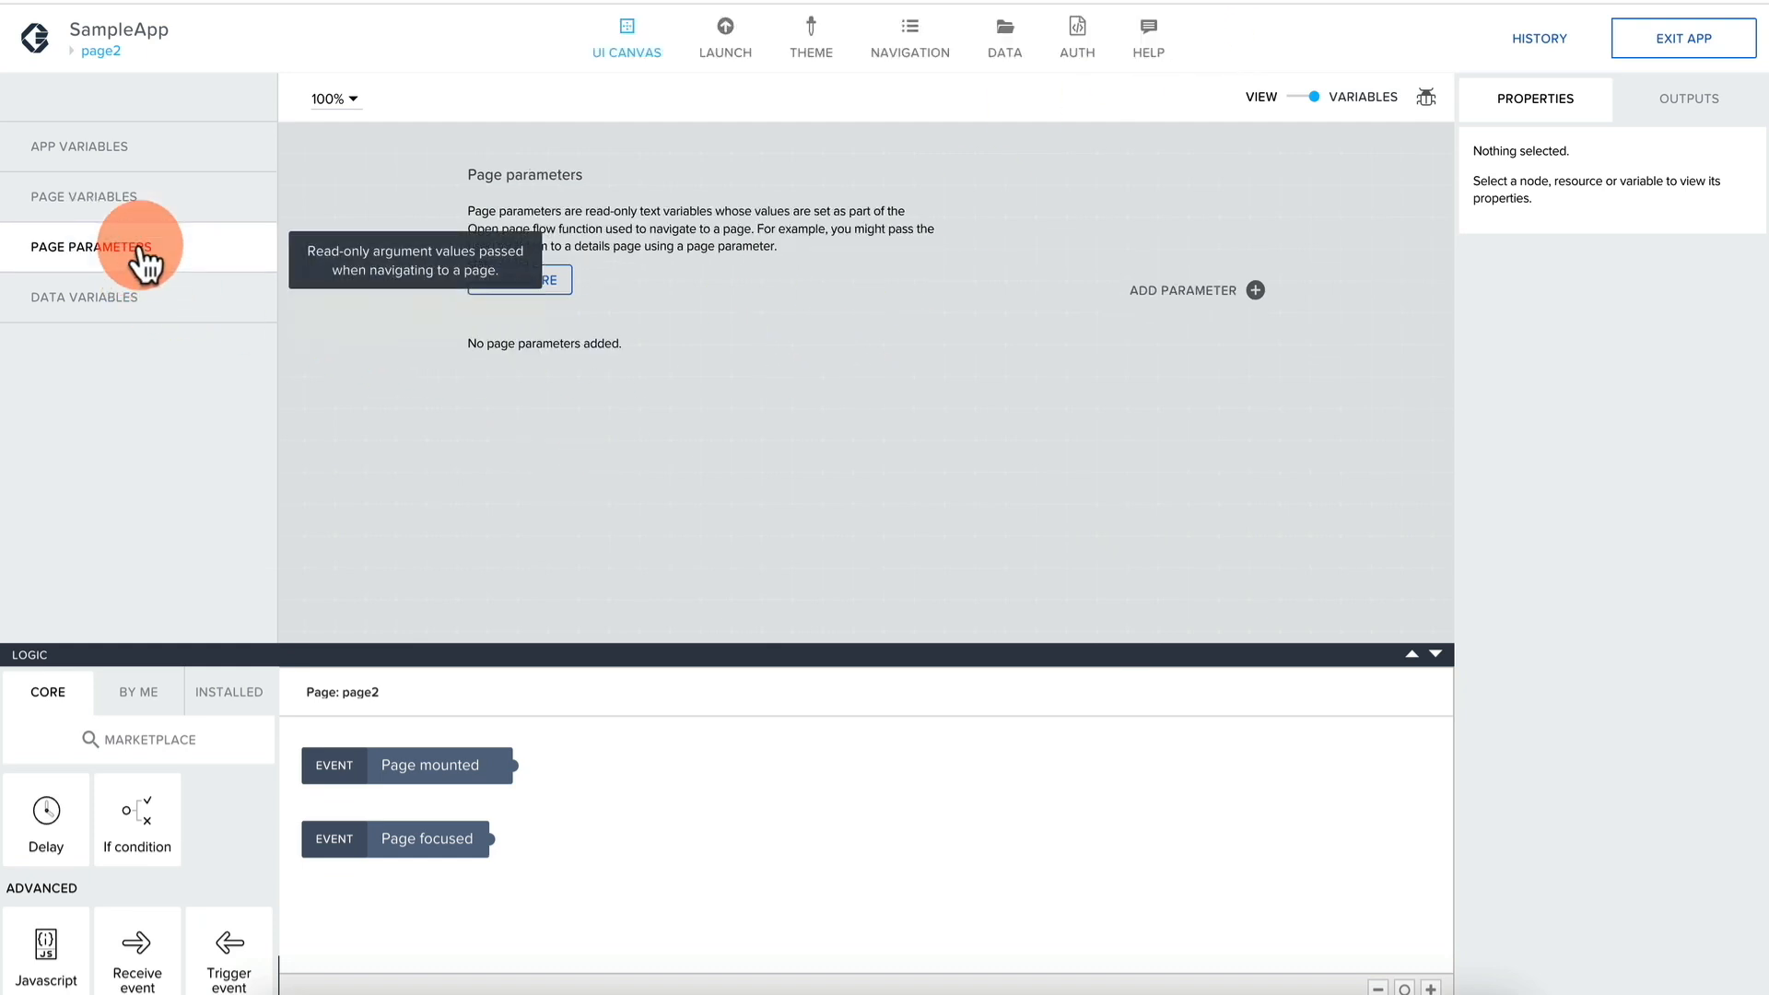
click(1244, 291)
click(1649, 180)
double_click(1615, 179)
text(par1)
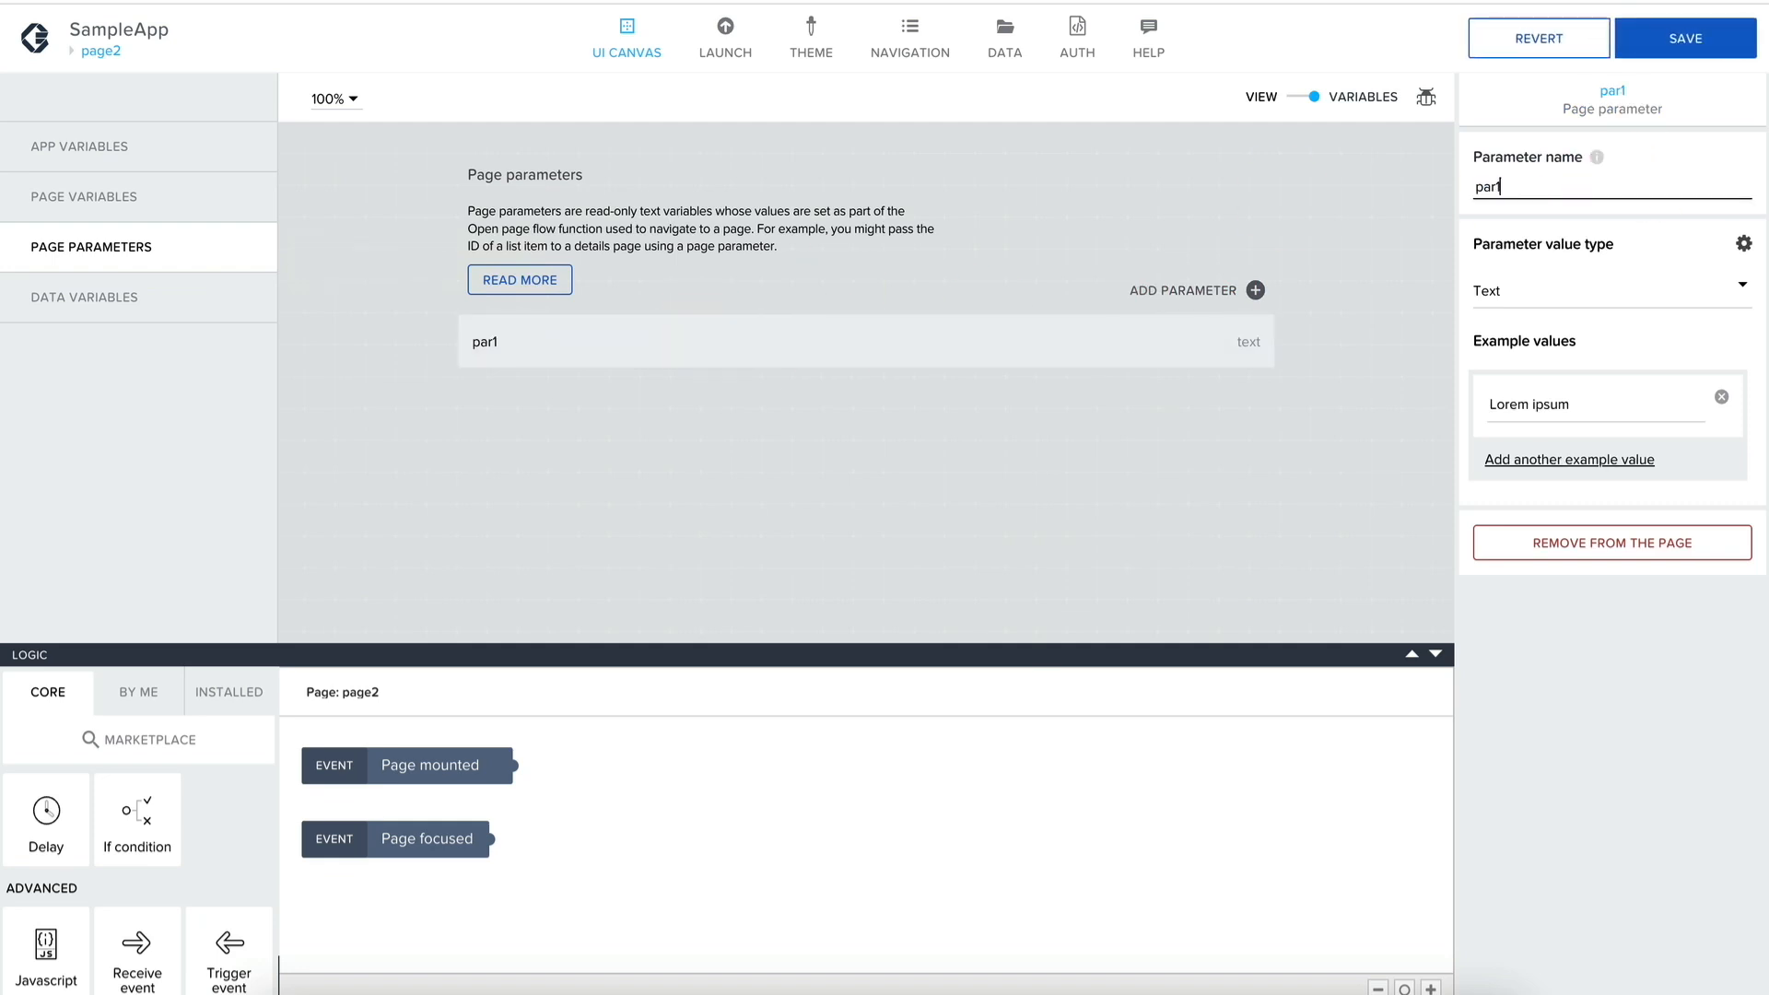
click(1690, 39)
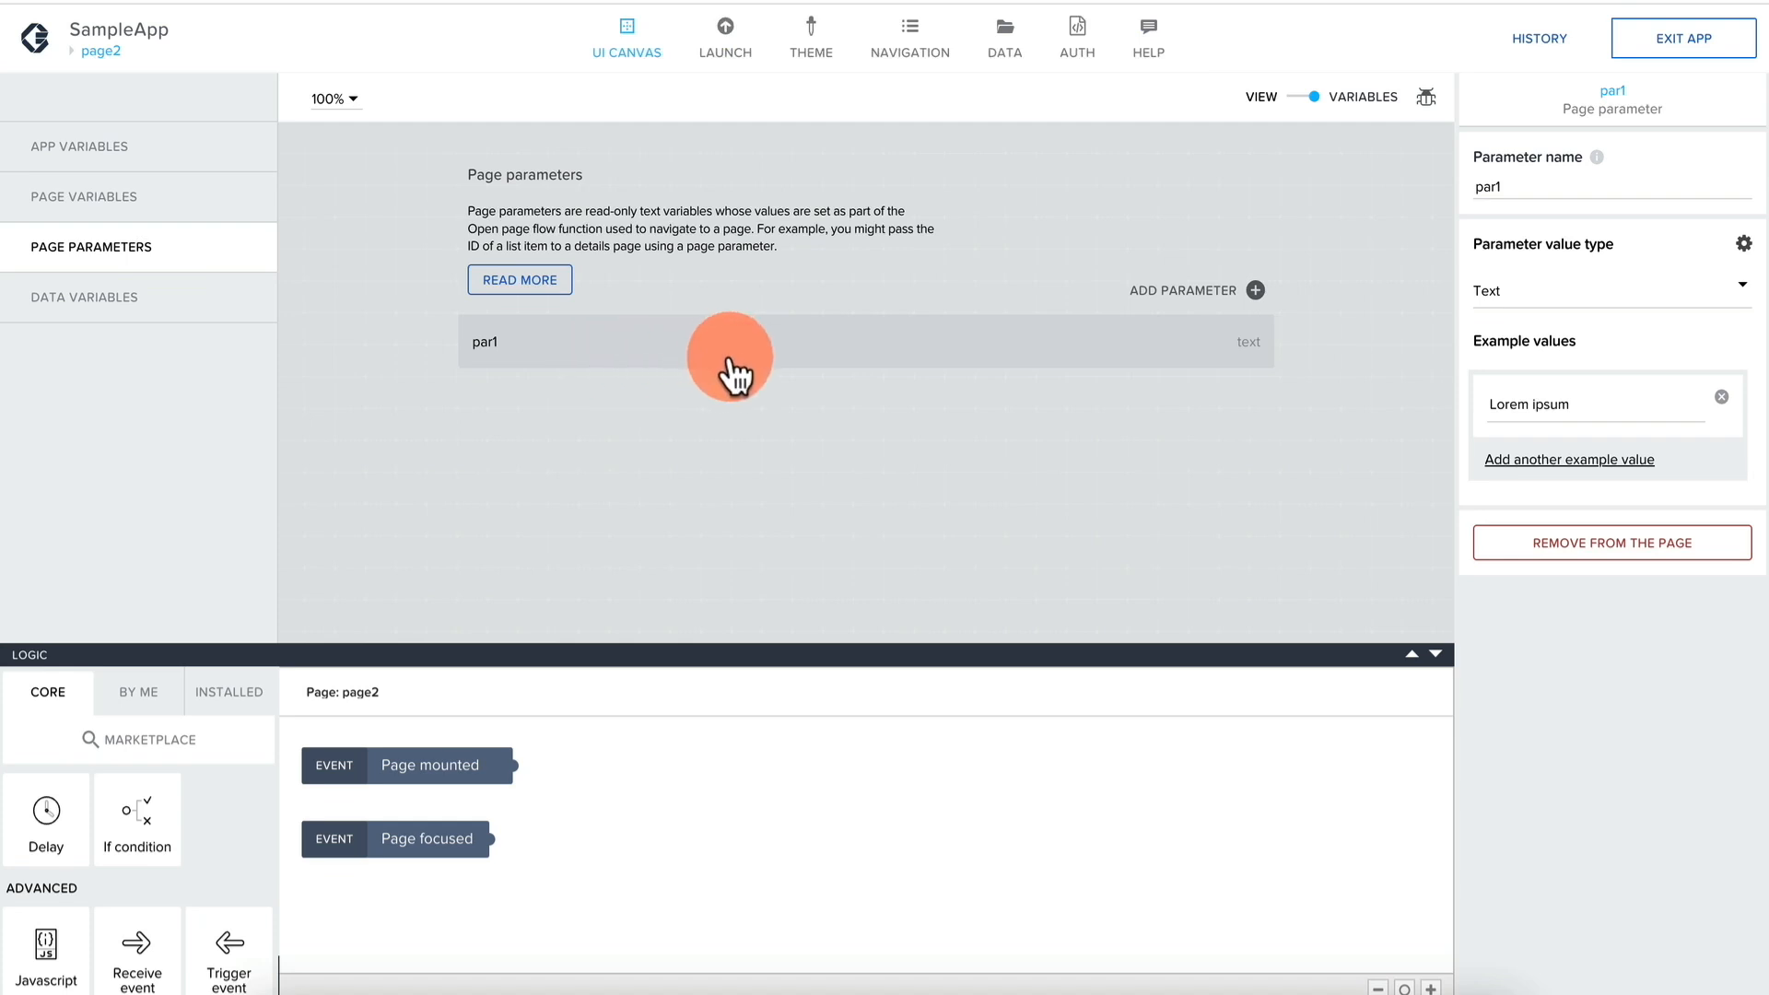
On Empty page, add an Open page flow function to Toggle list item 1's logic and connect it to the Component tap event.
click(106, 55)
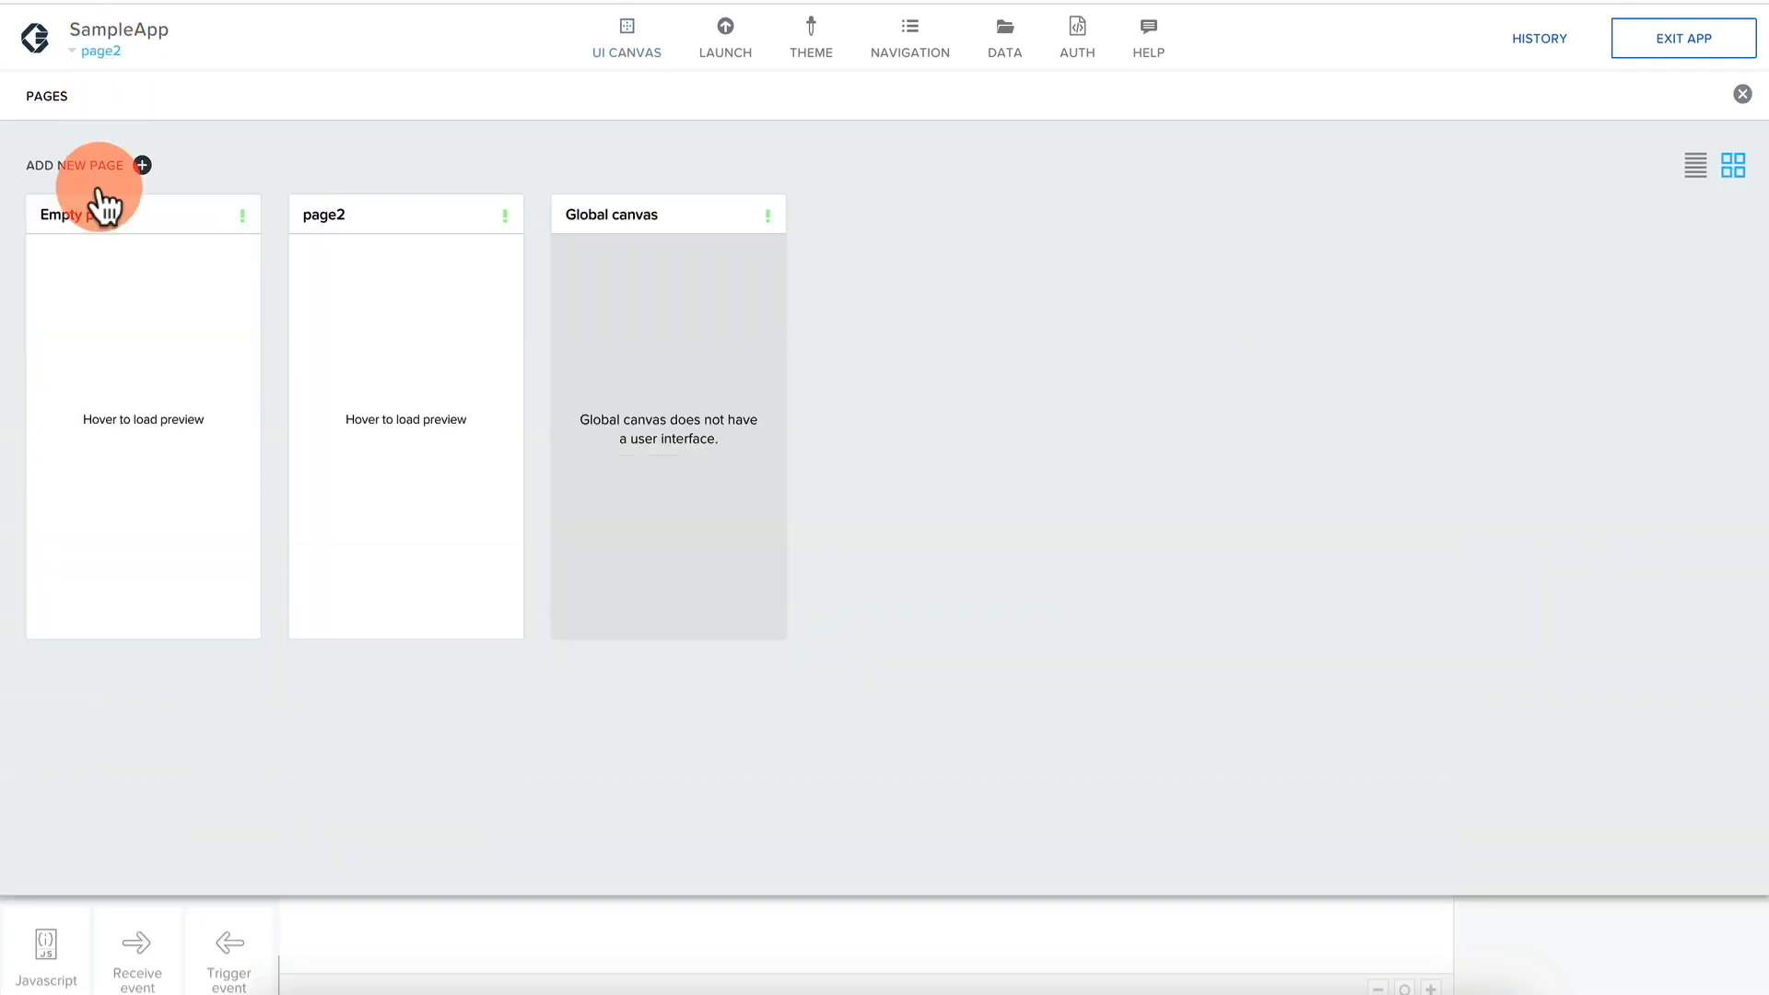
click(111, 308)
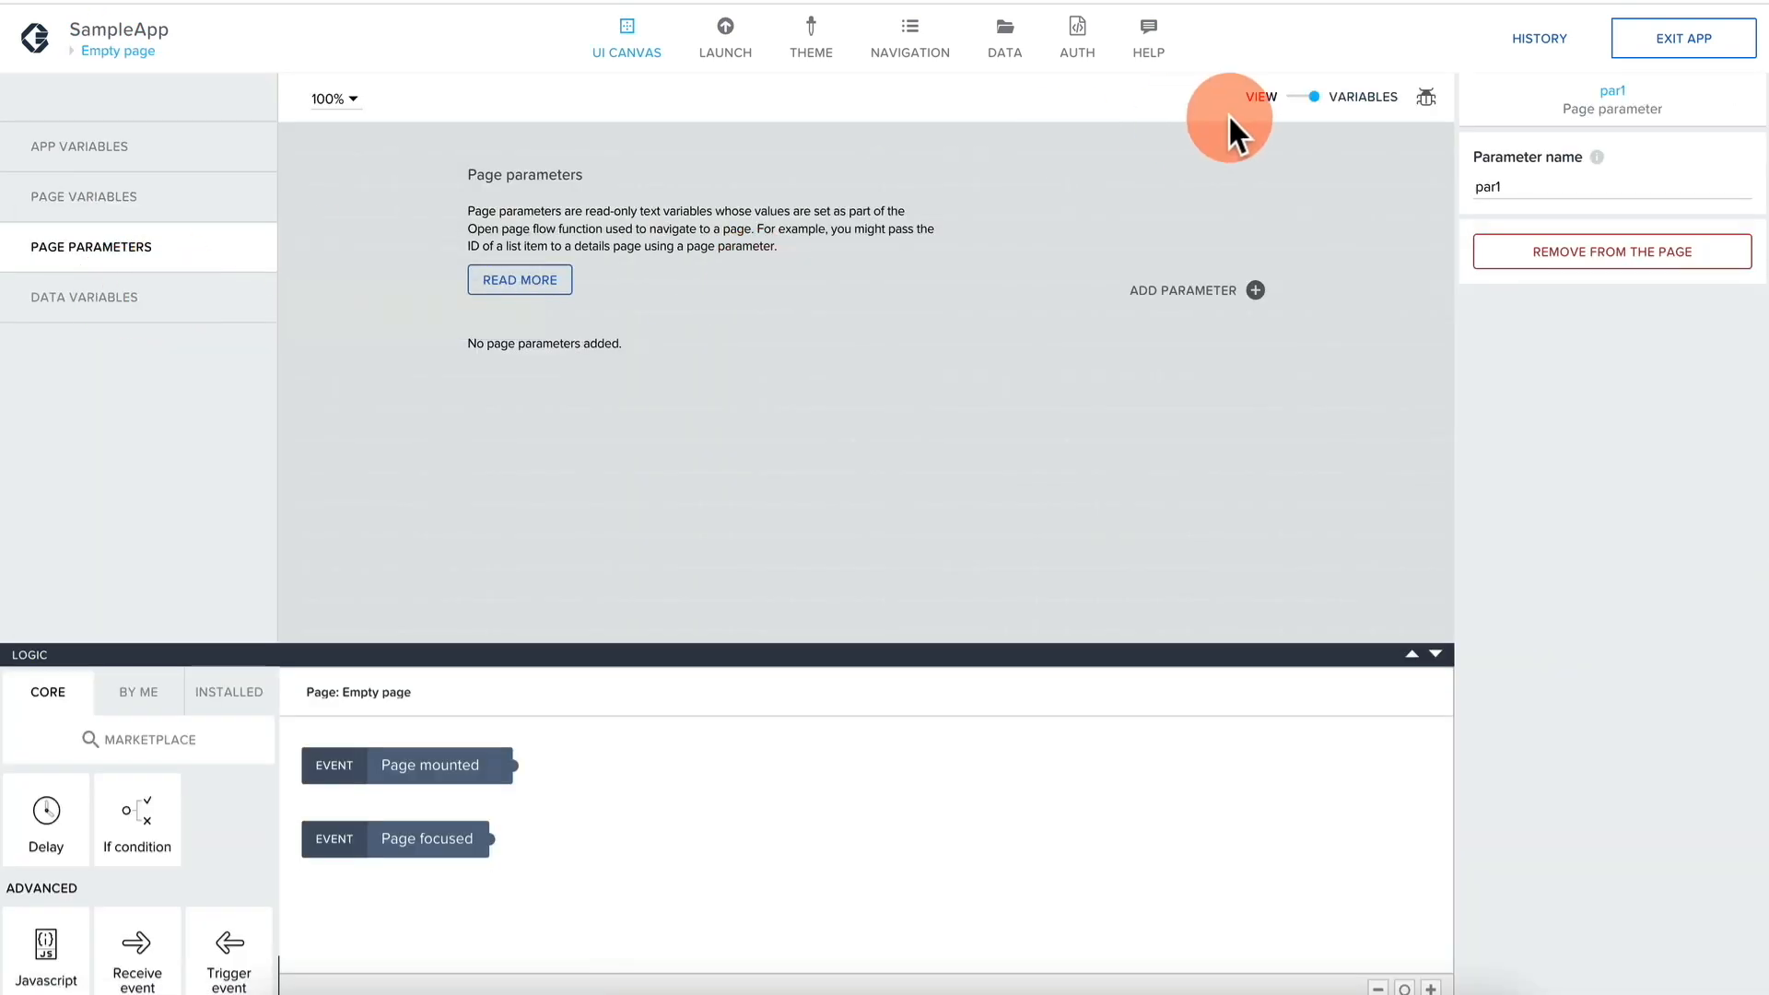
click(1300, 97)
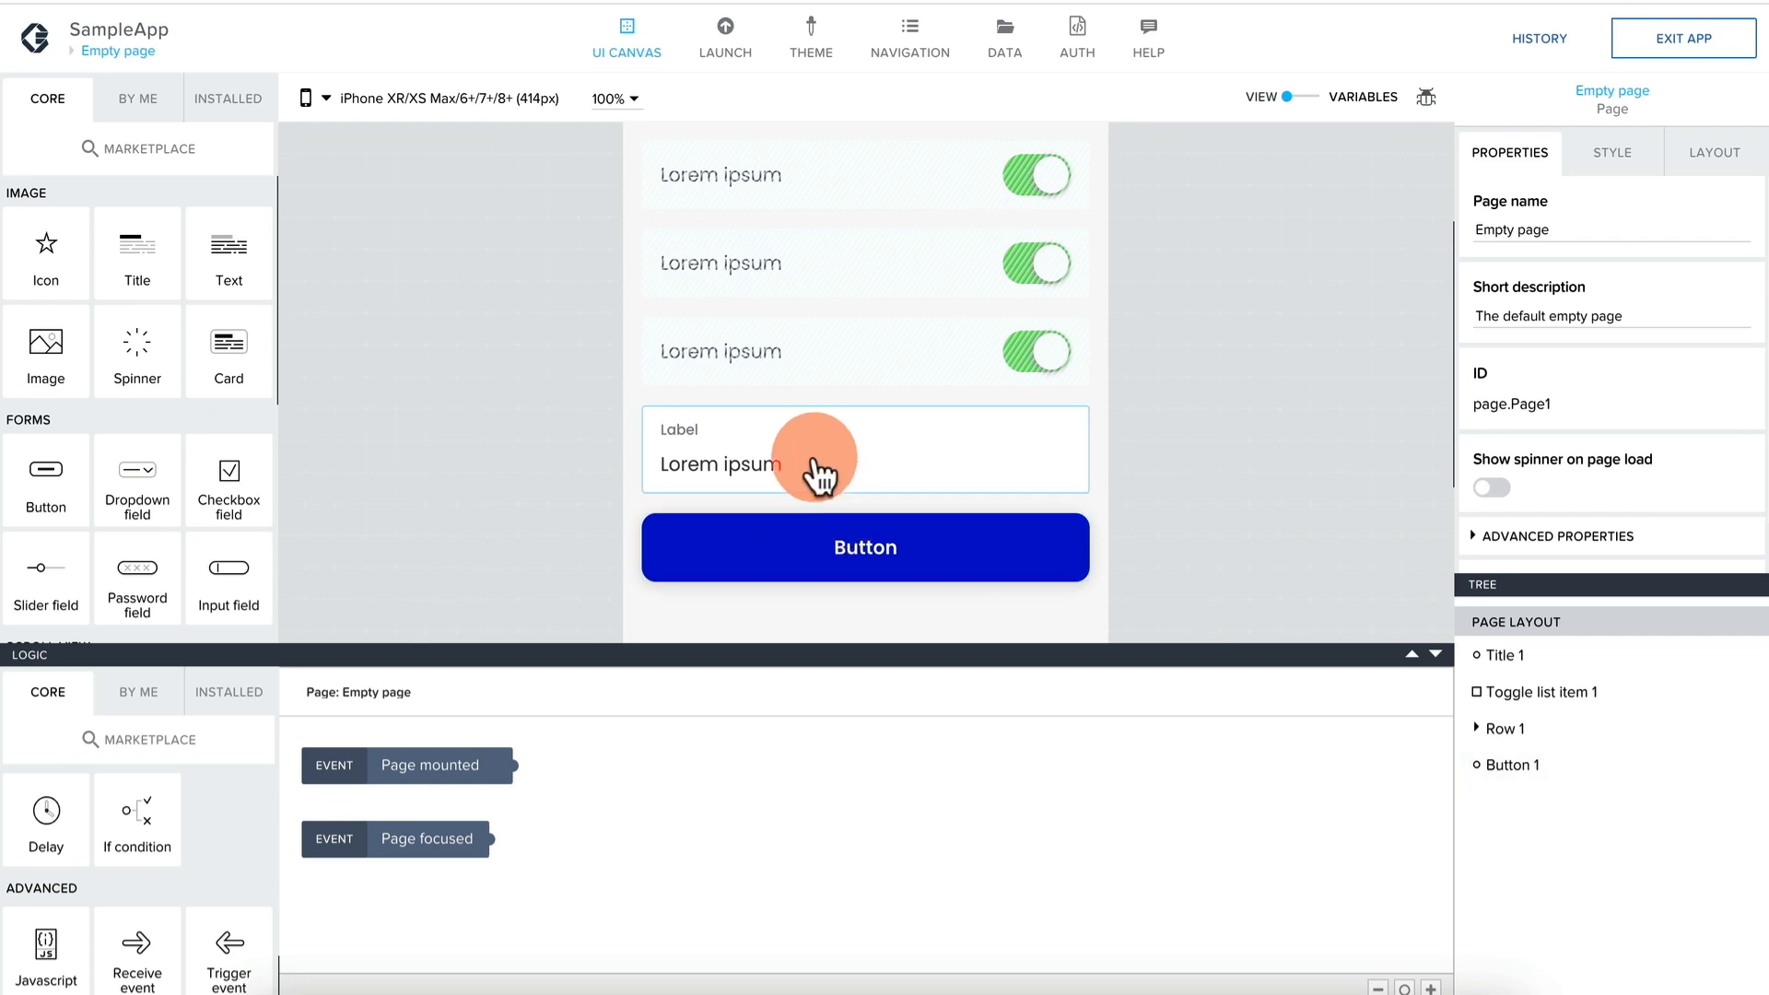
scroll(818, 474, up, 2)
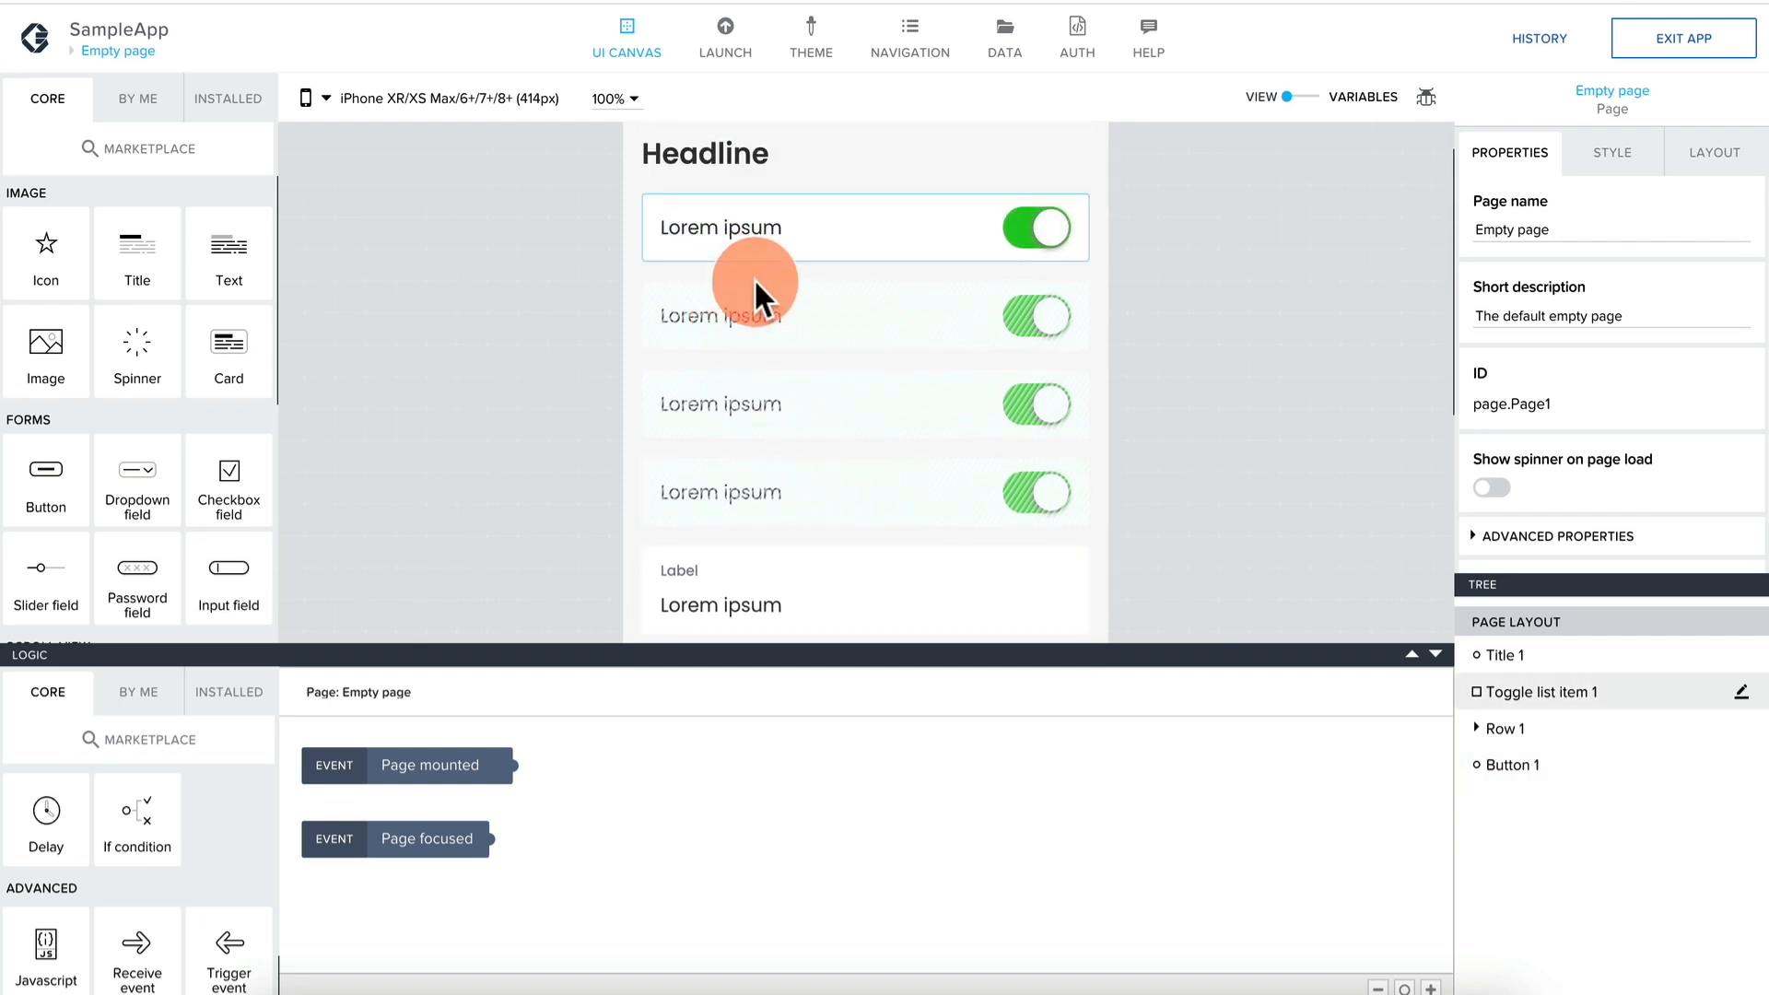
click(743, 225)
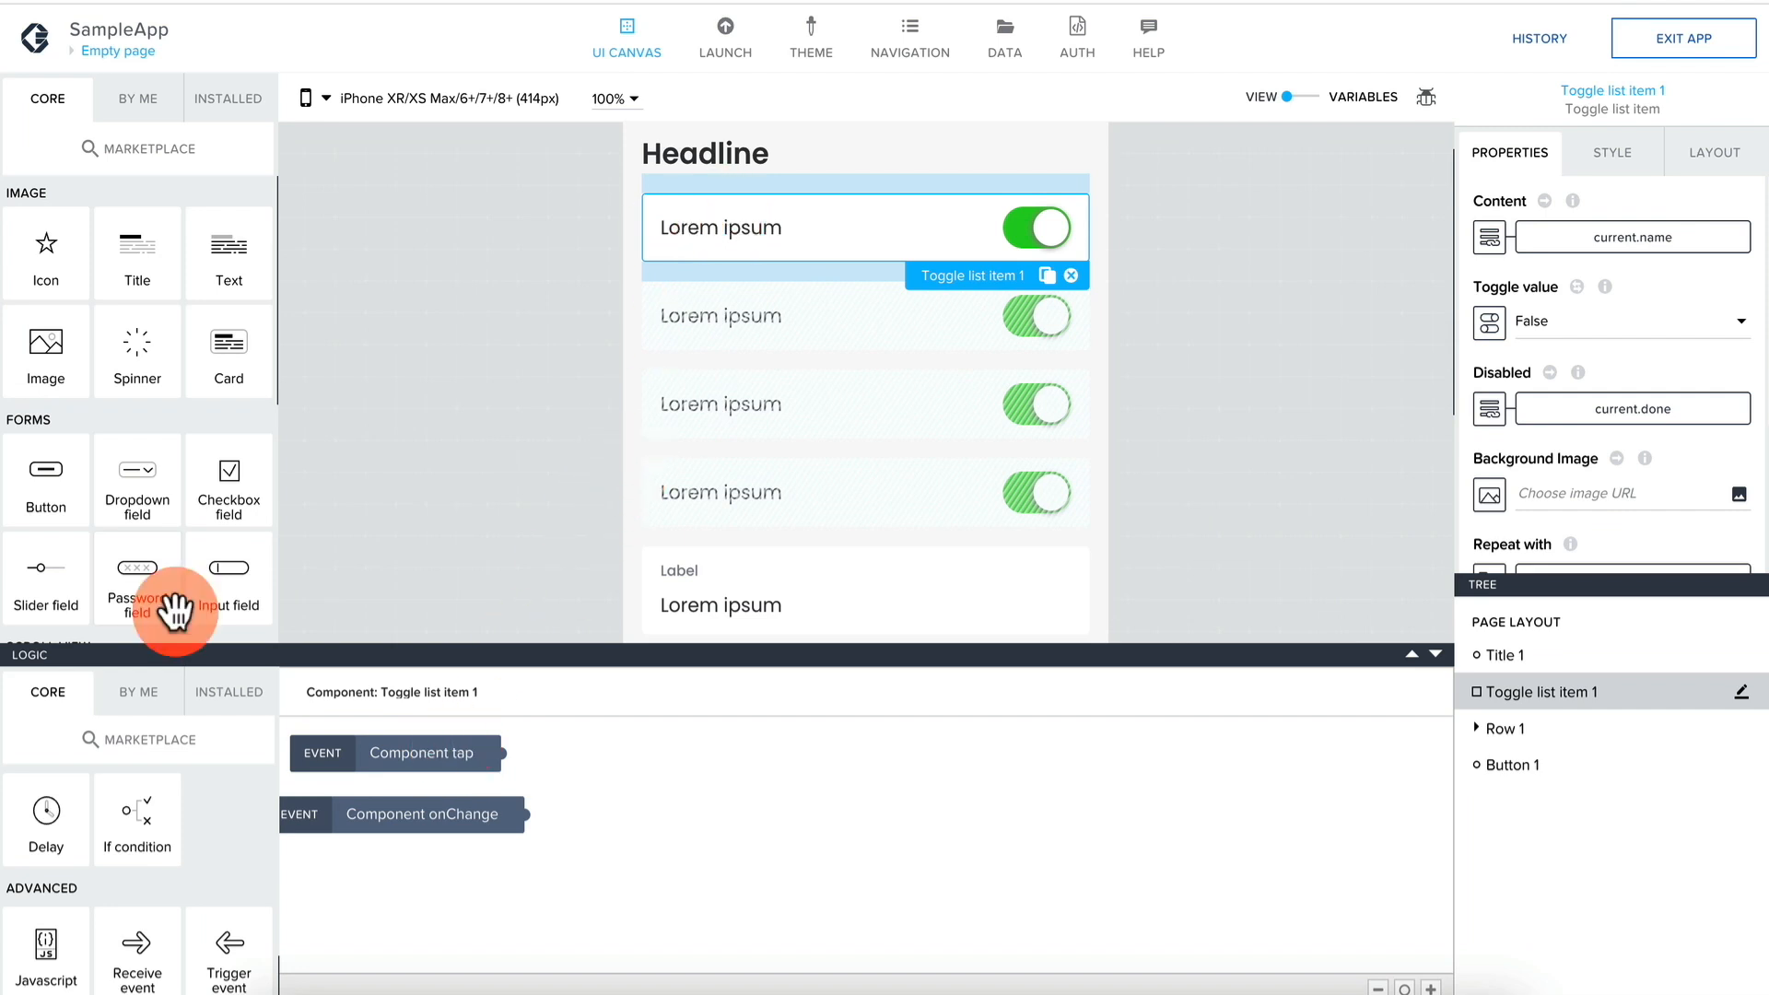
scroll(134, 853, down, 6)
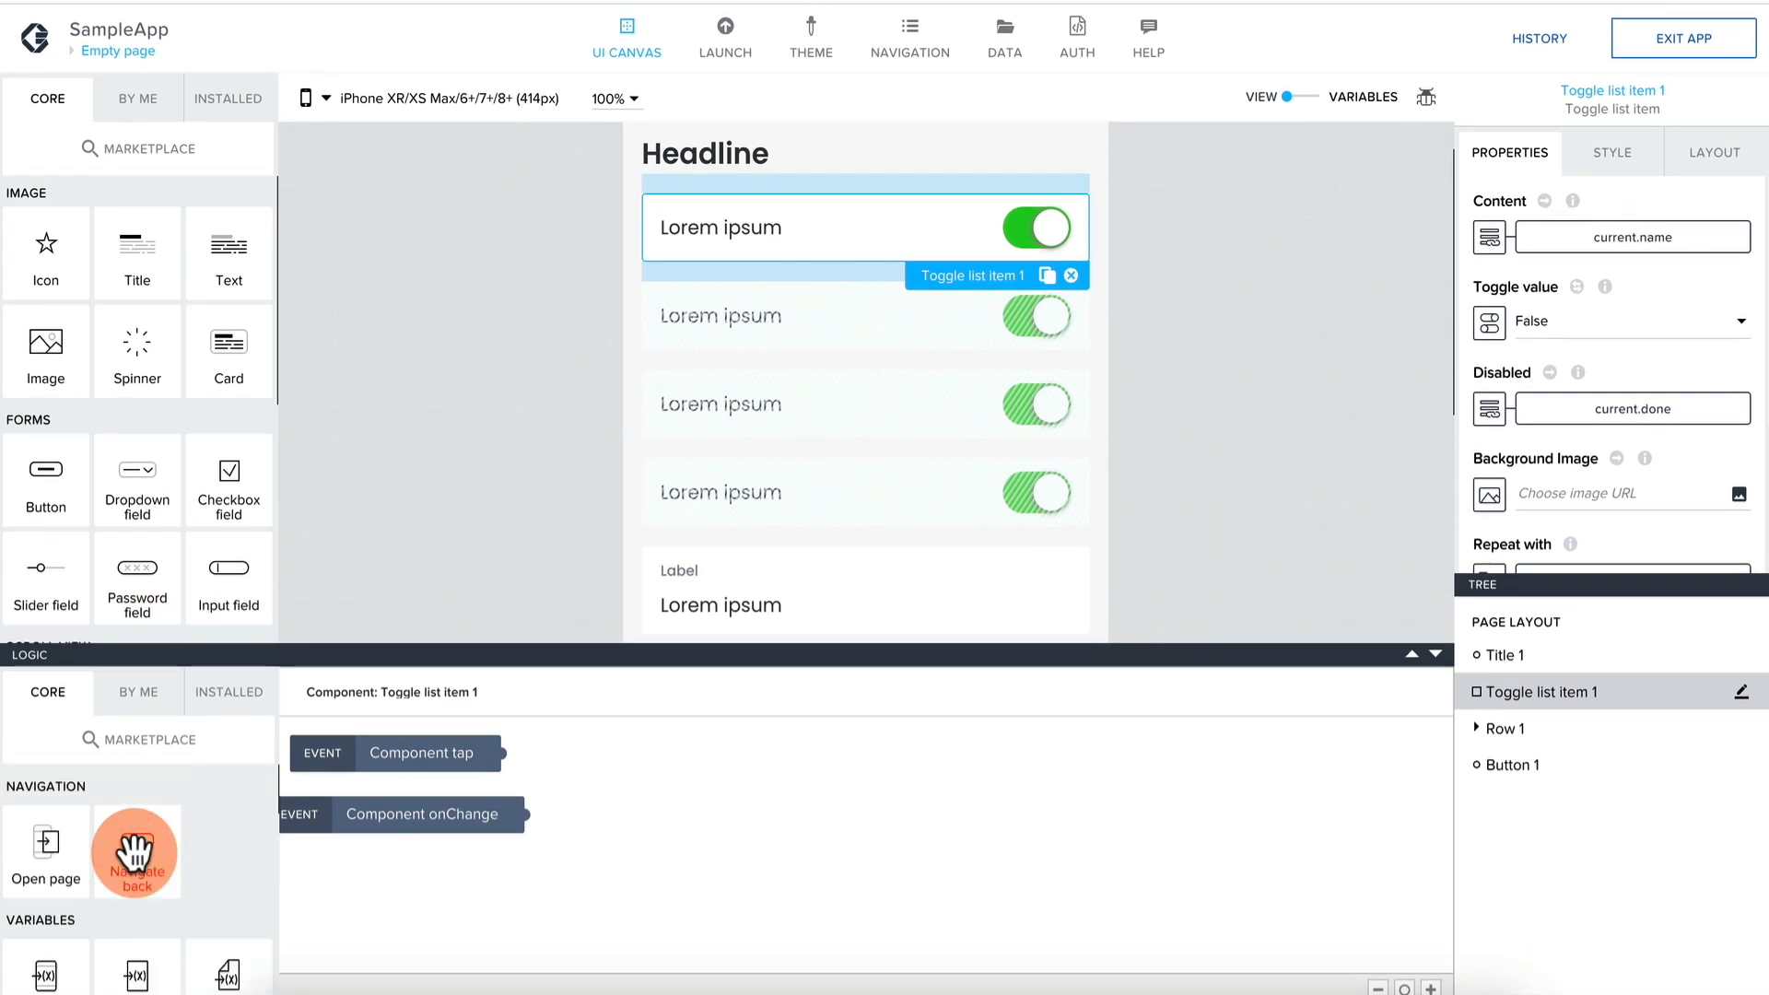
scroll(134, 852, down, 8)
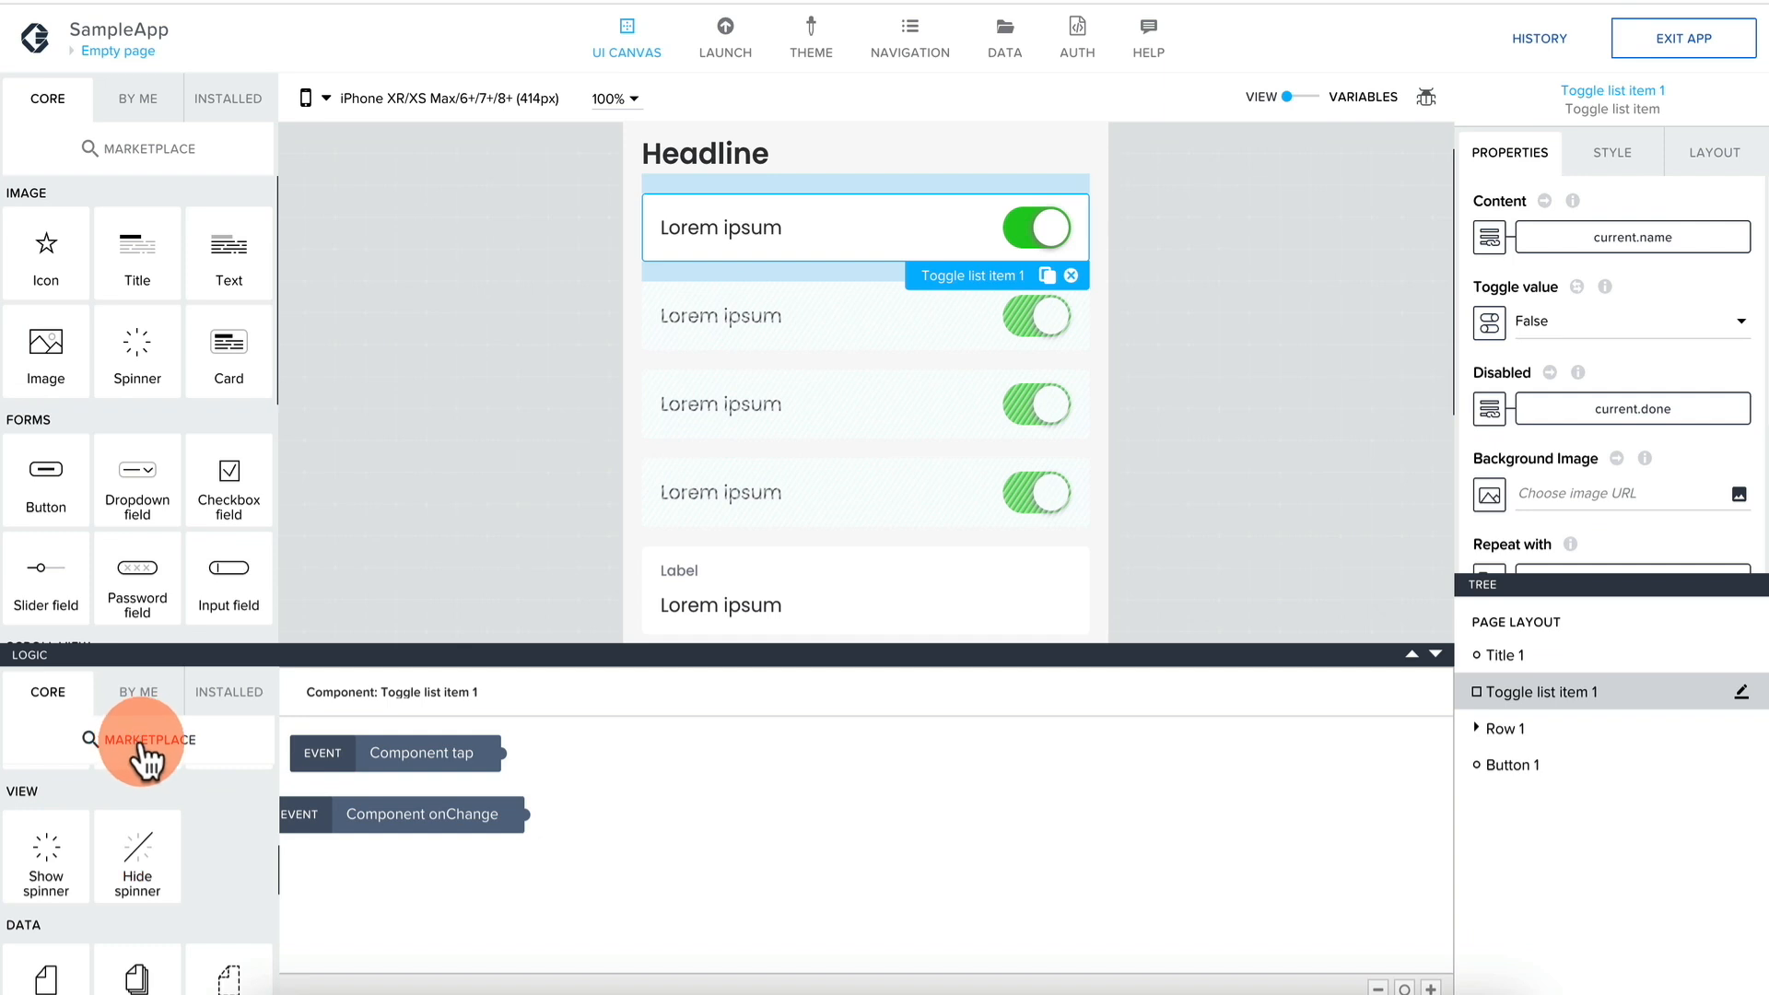
drag(47, 849, 792, 811)
drag(500, 755, 691, 809)
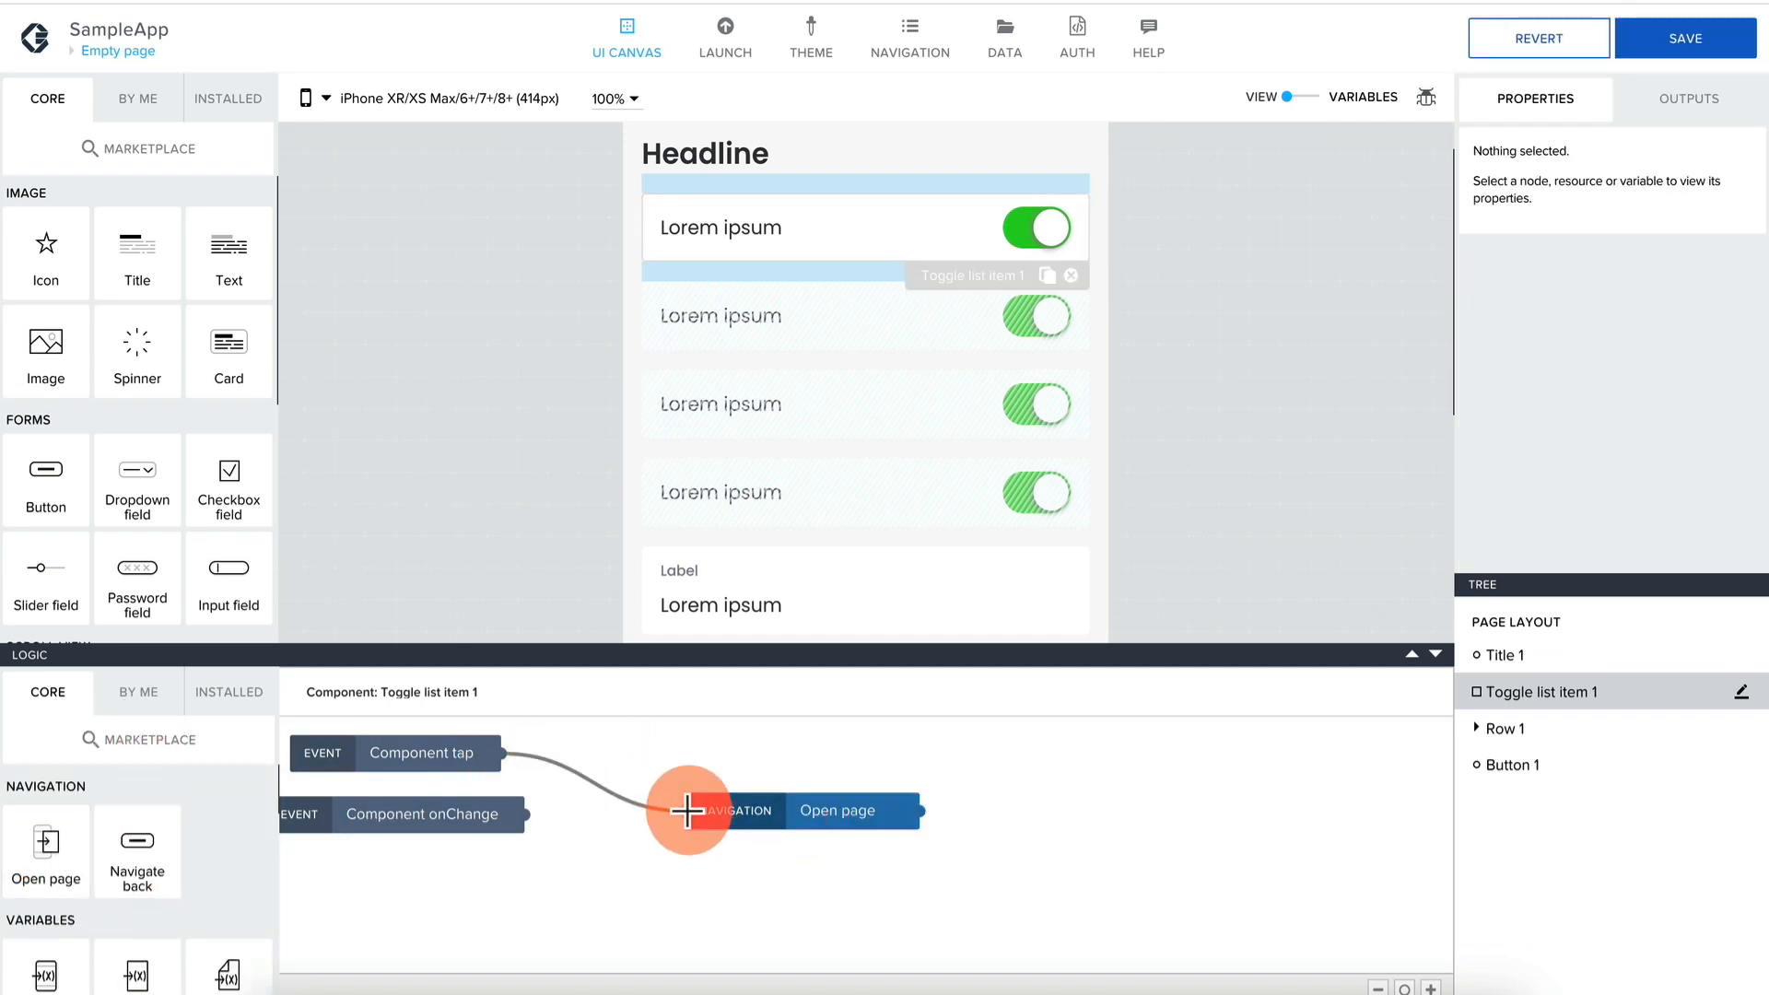
Set the target page of Toggle list item 1's Open page node to page2.
click(821, 810)
scroll(1548, 356, down, 2)
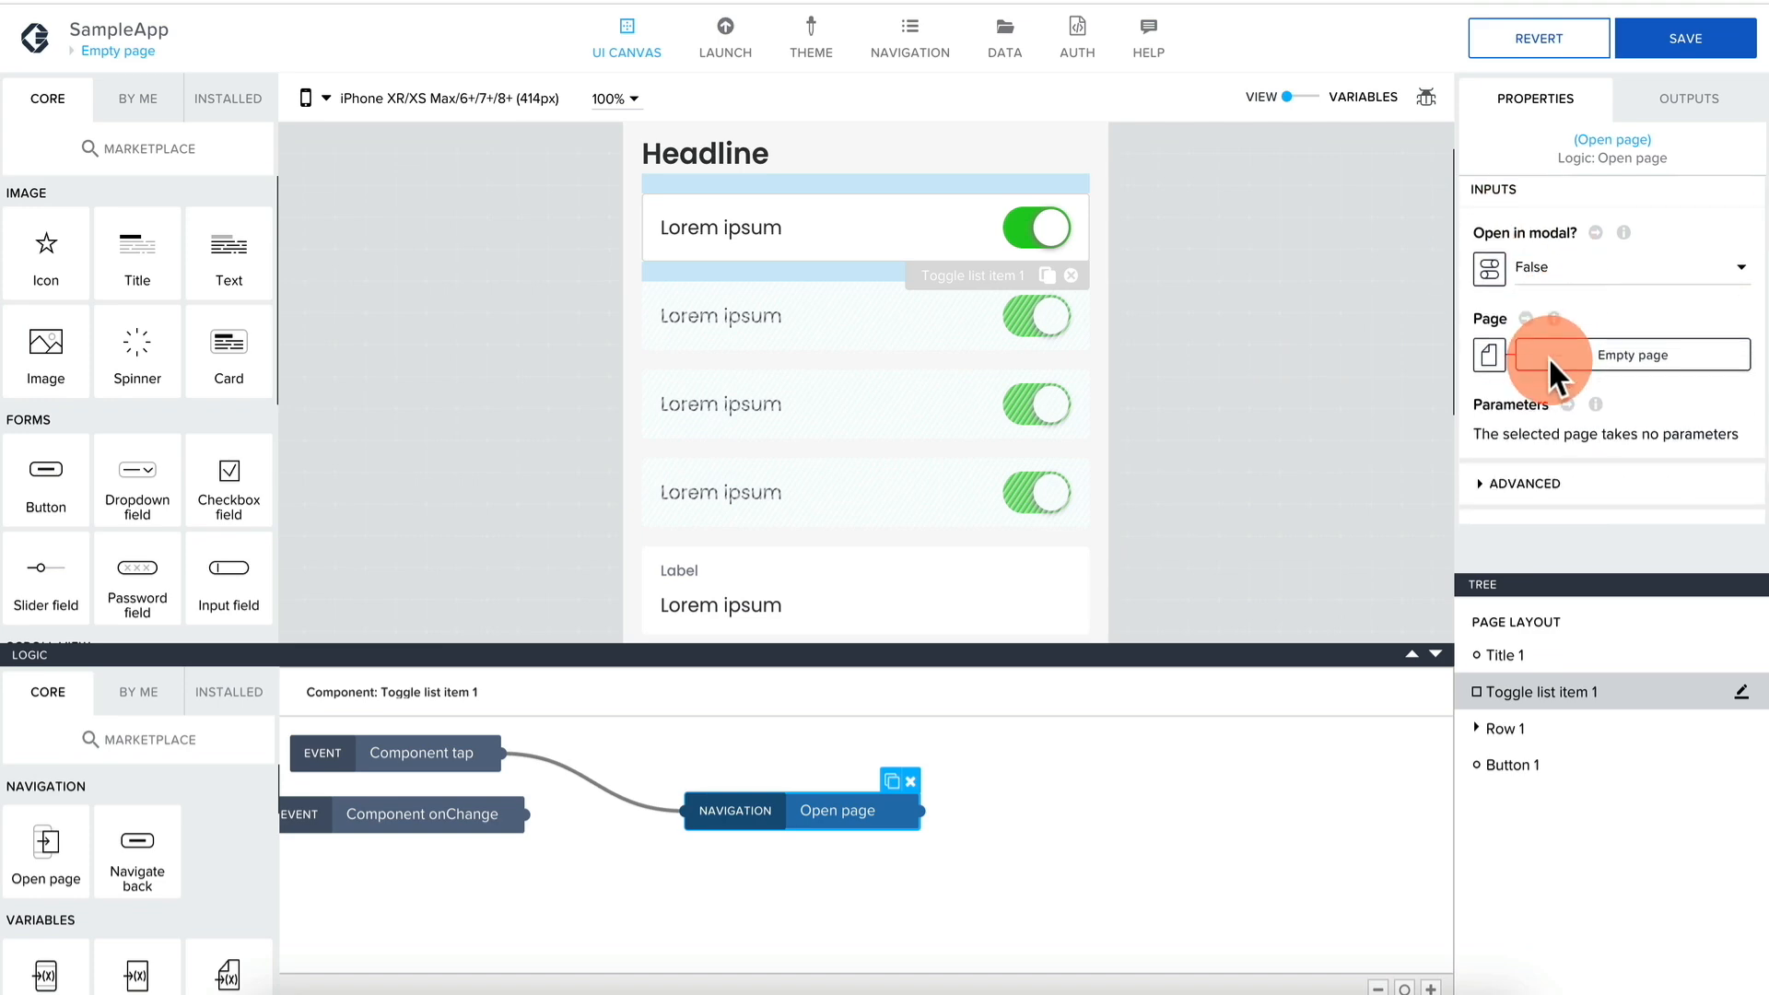
click(1548, 355)
click(760, 429)
click(705, 473)
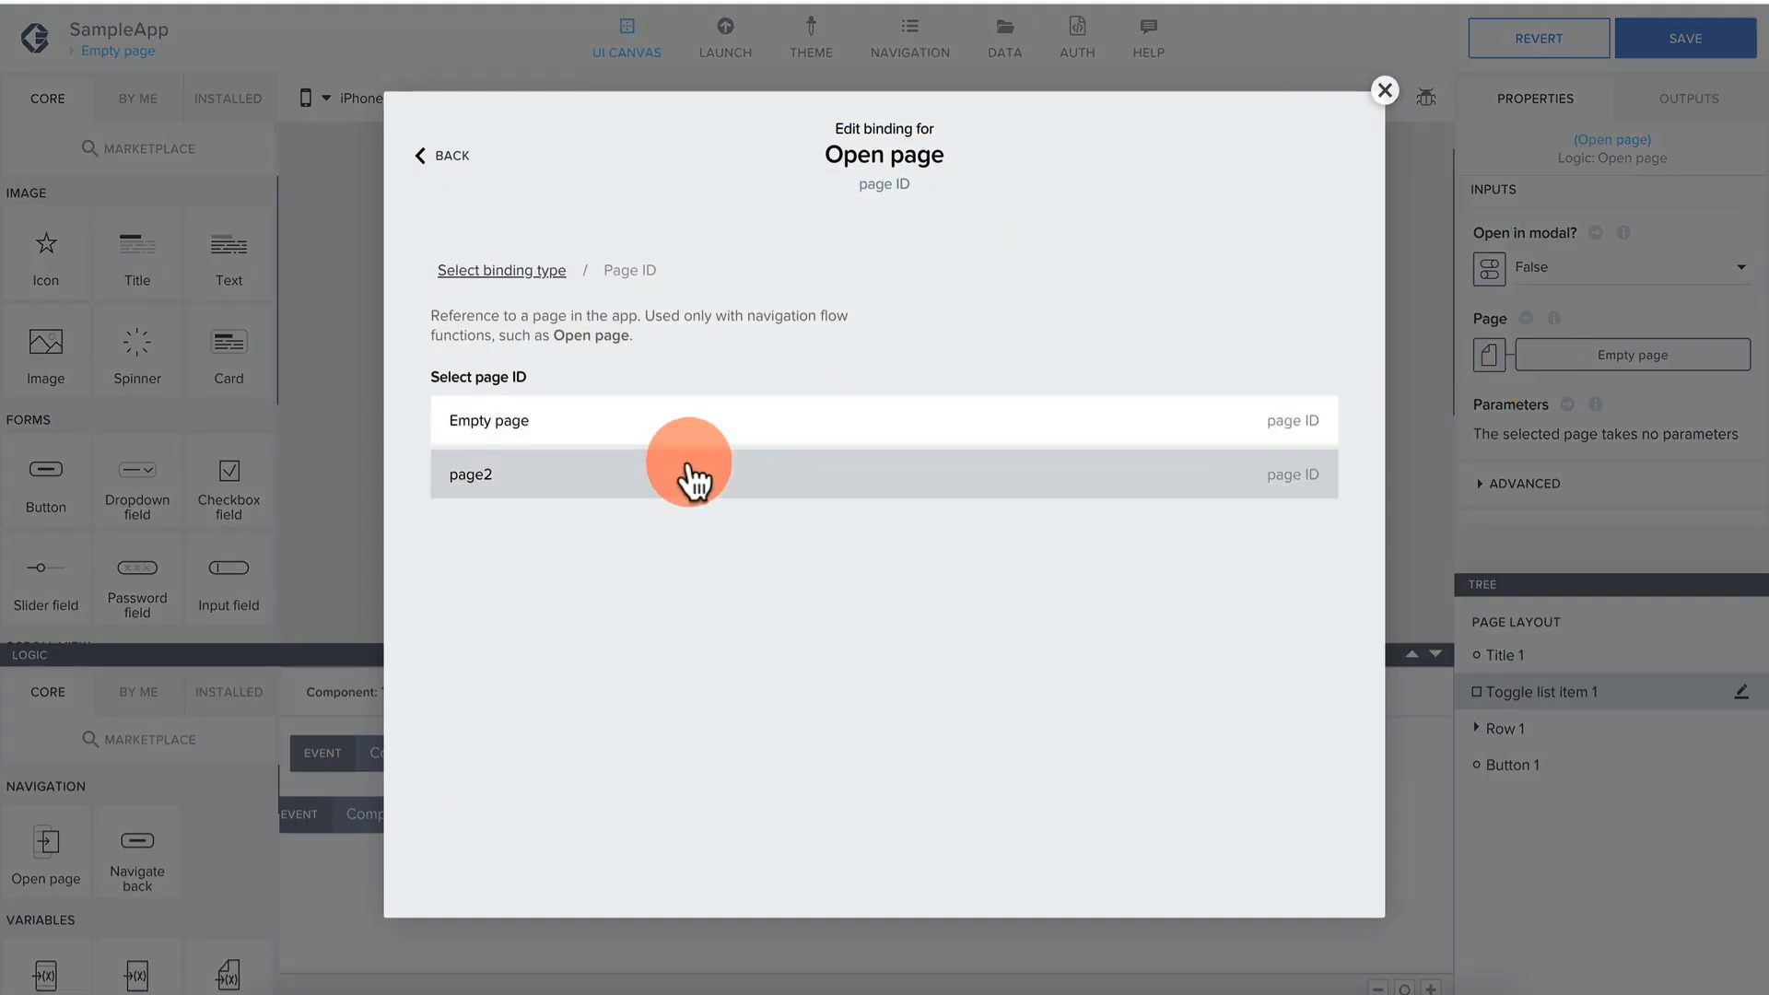
click(1299, 516)
Bind the Open page node's par1 parameter to the name property of the current repeated item, and save the application.
scroll(1511, 389, down, 2)
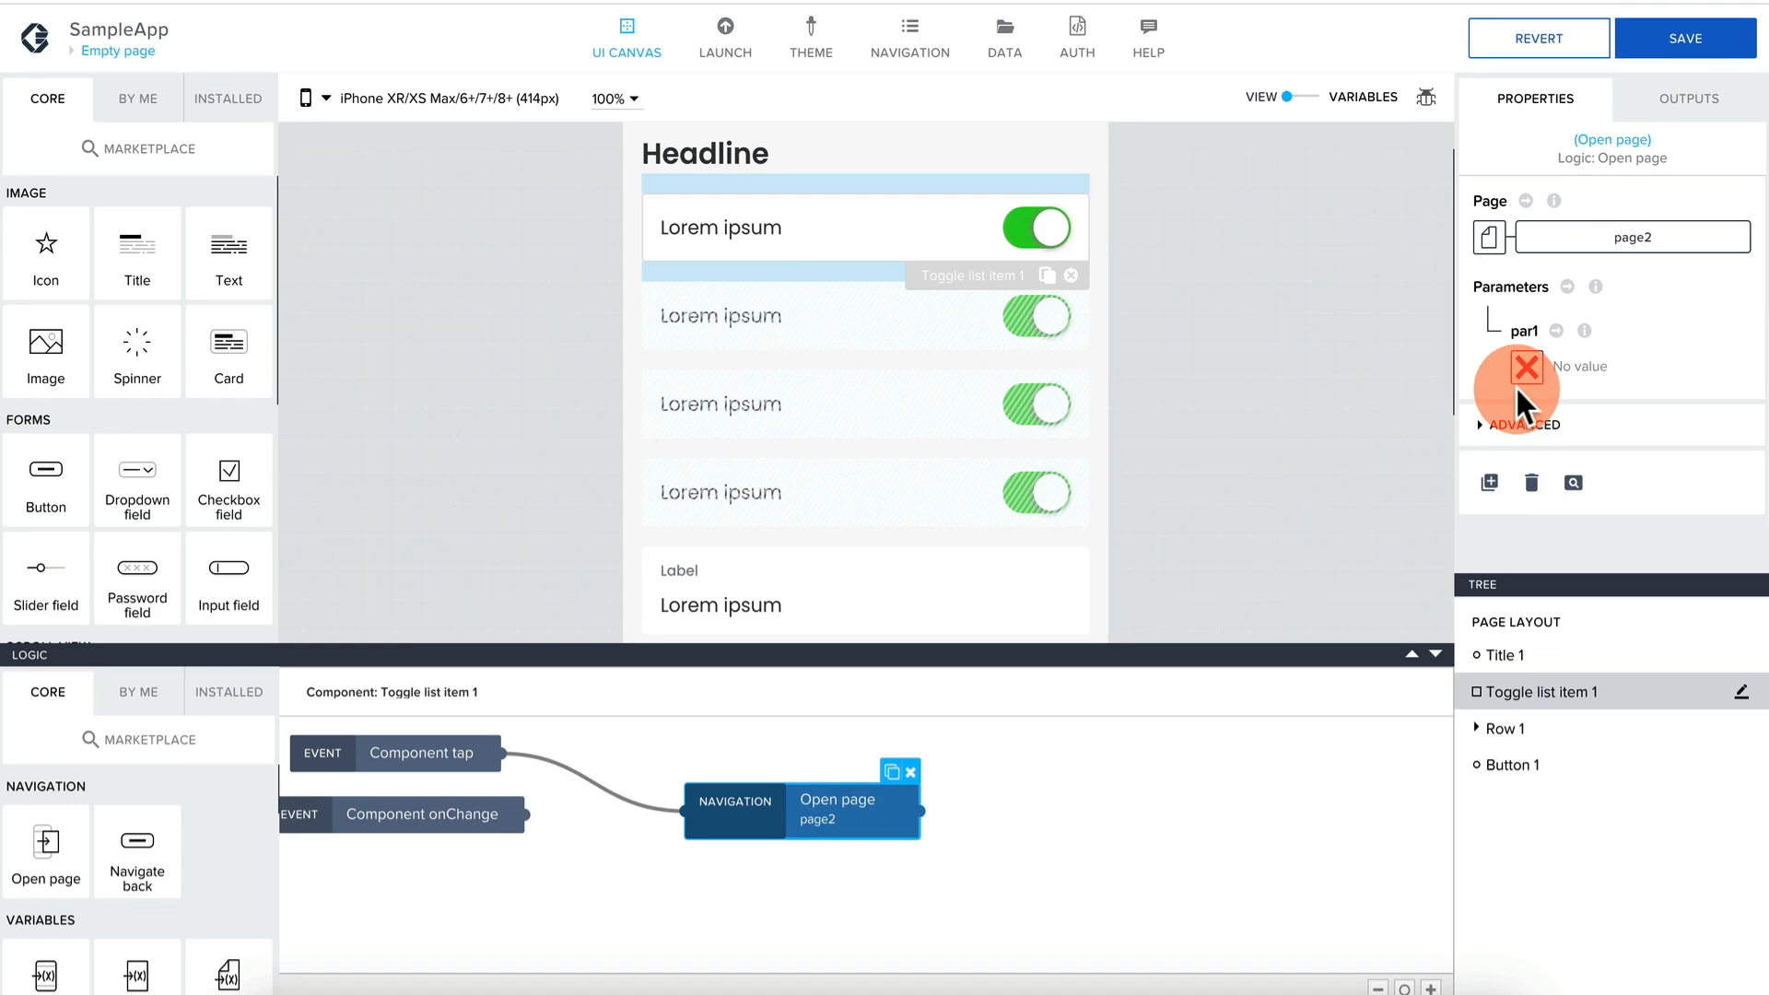
click(1526, 366)
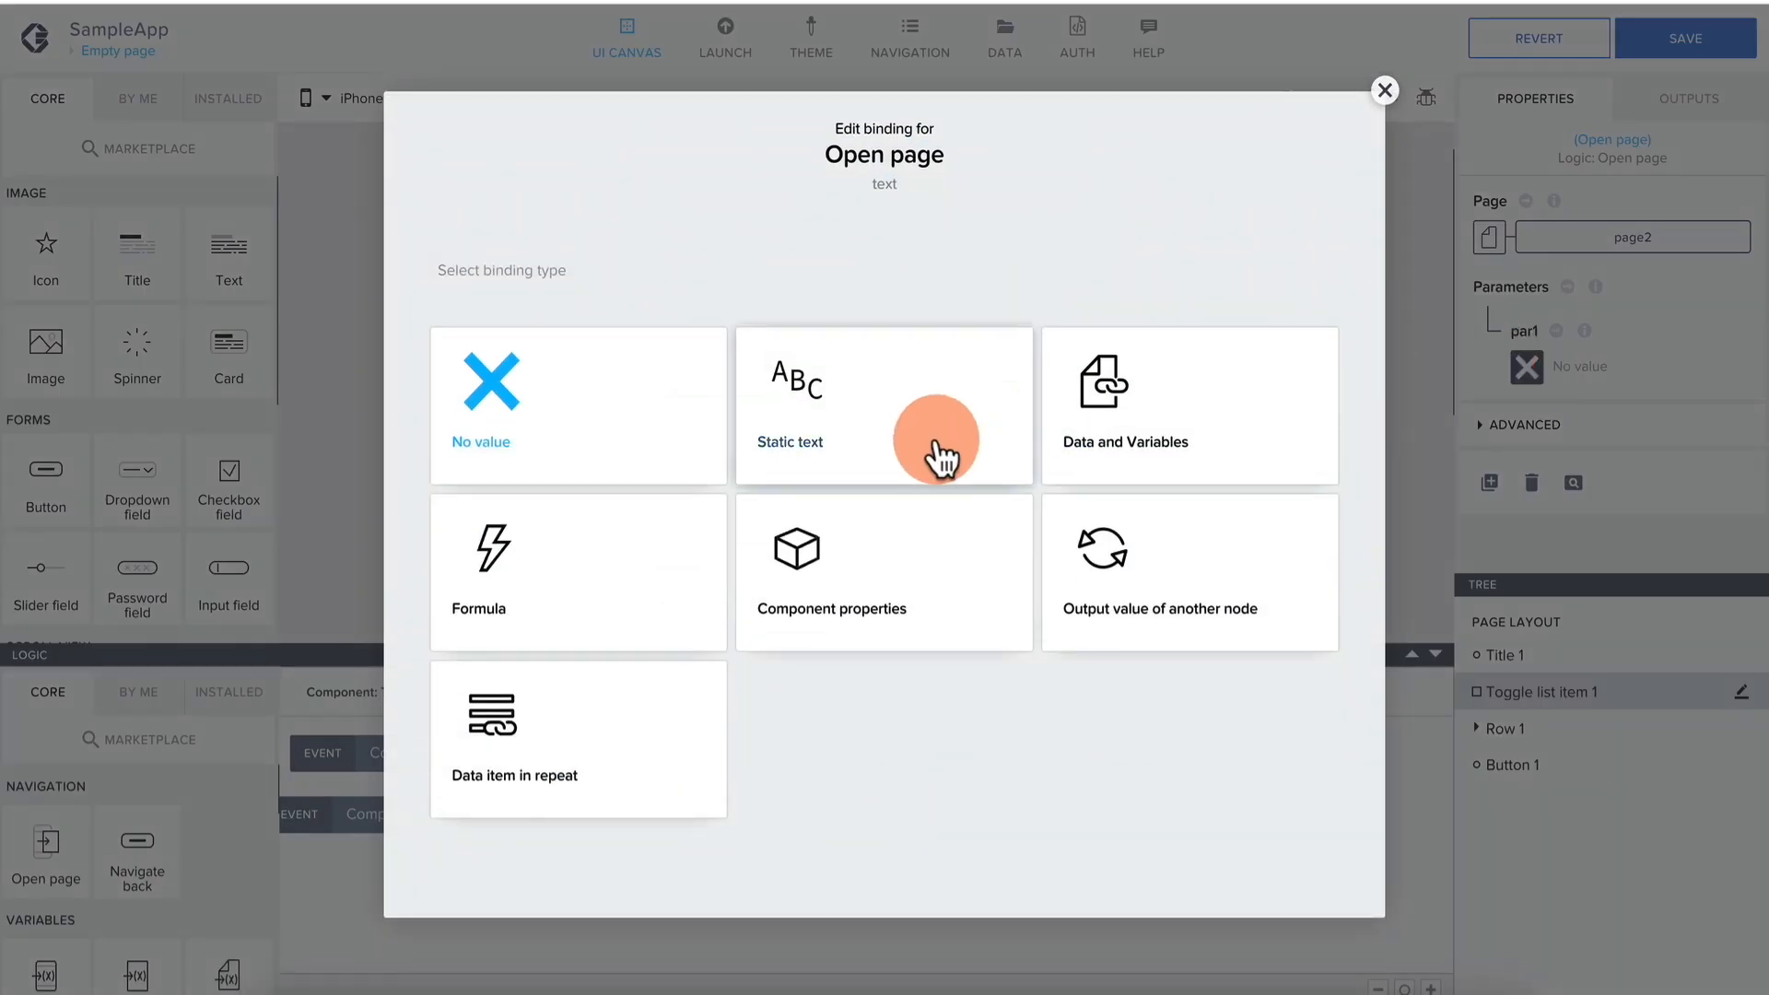
click(564, 778)
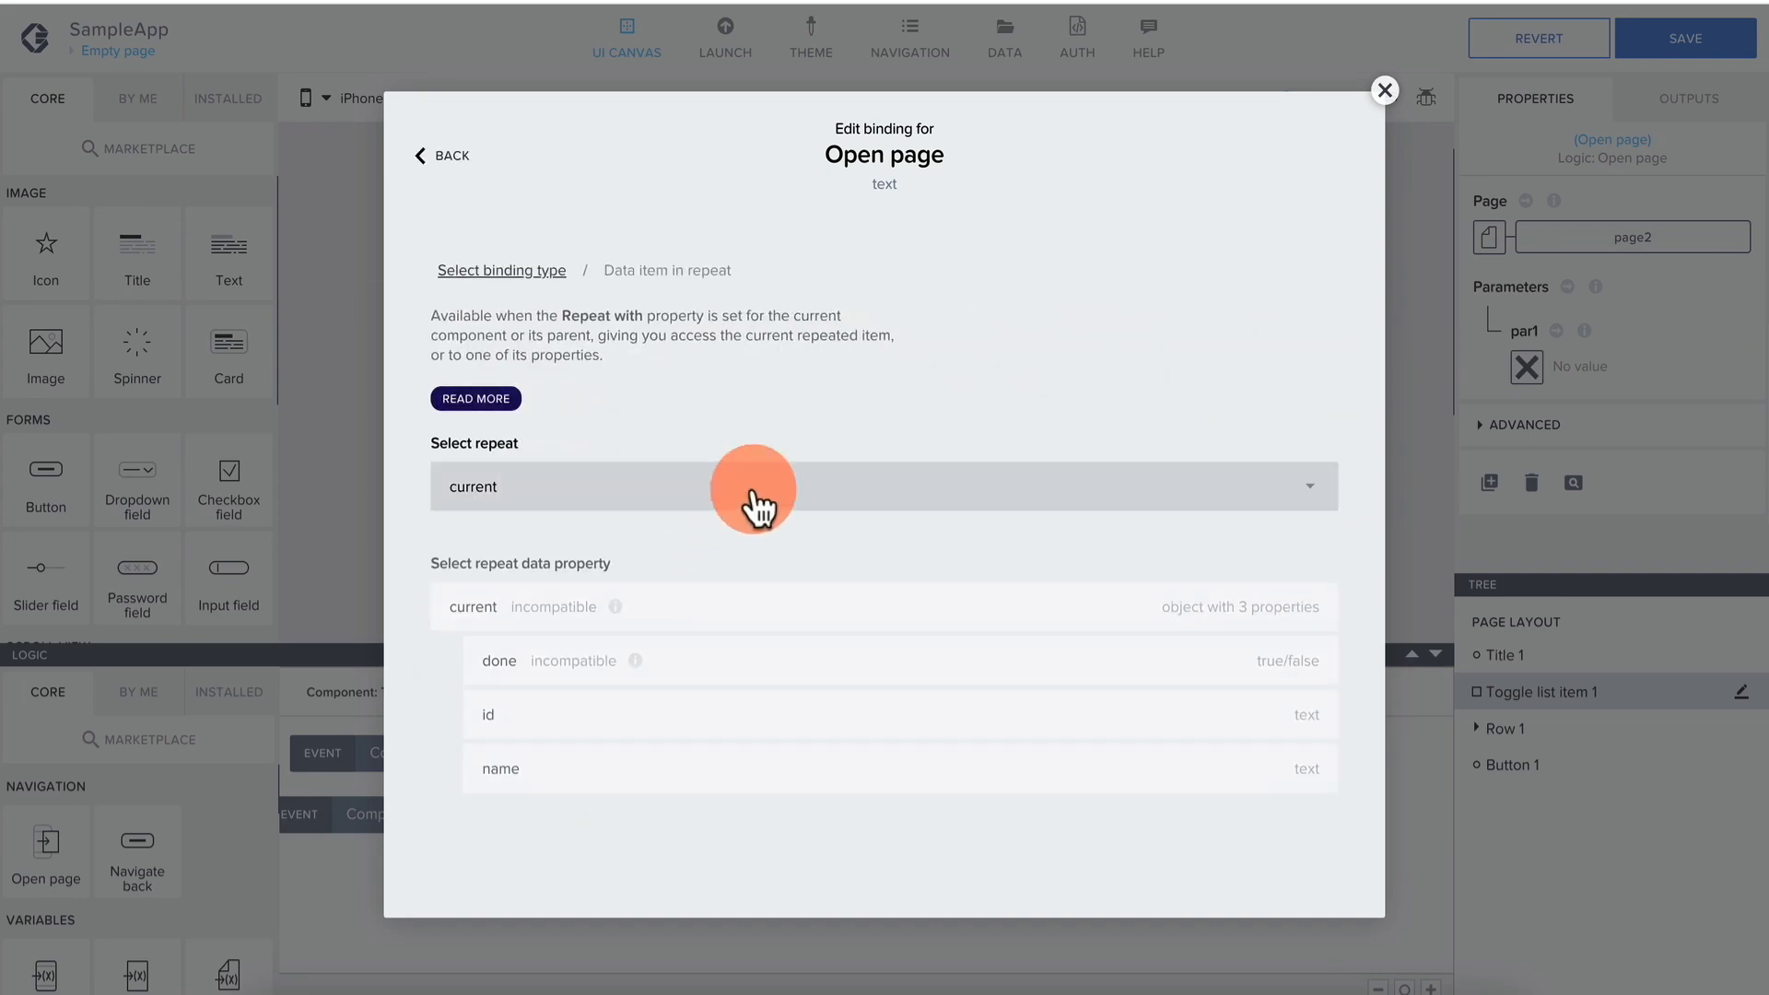
click(624, 781)
click(1294, 693)
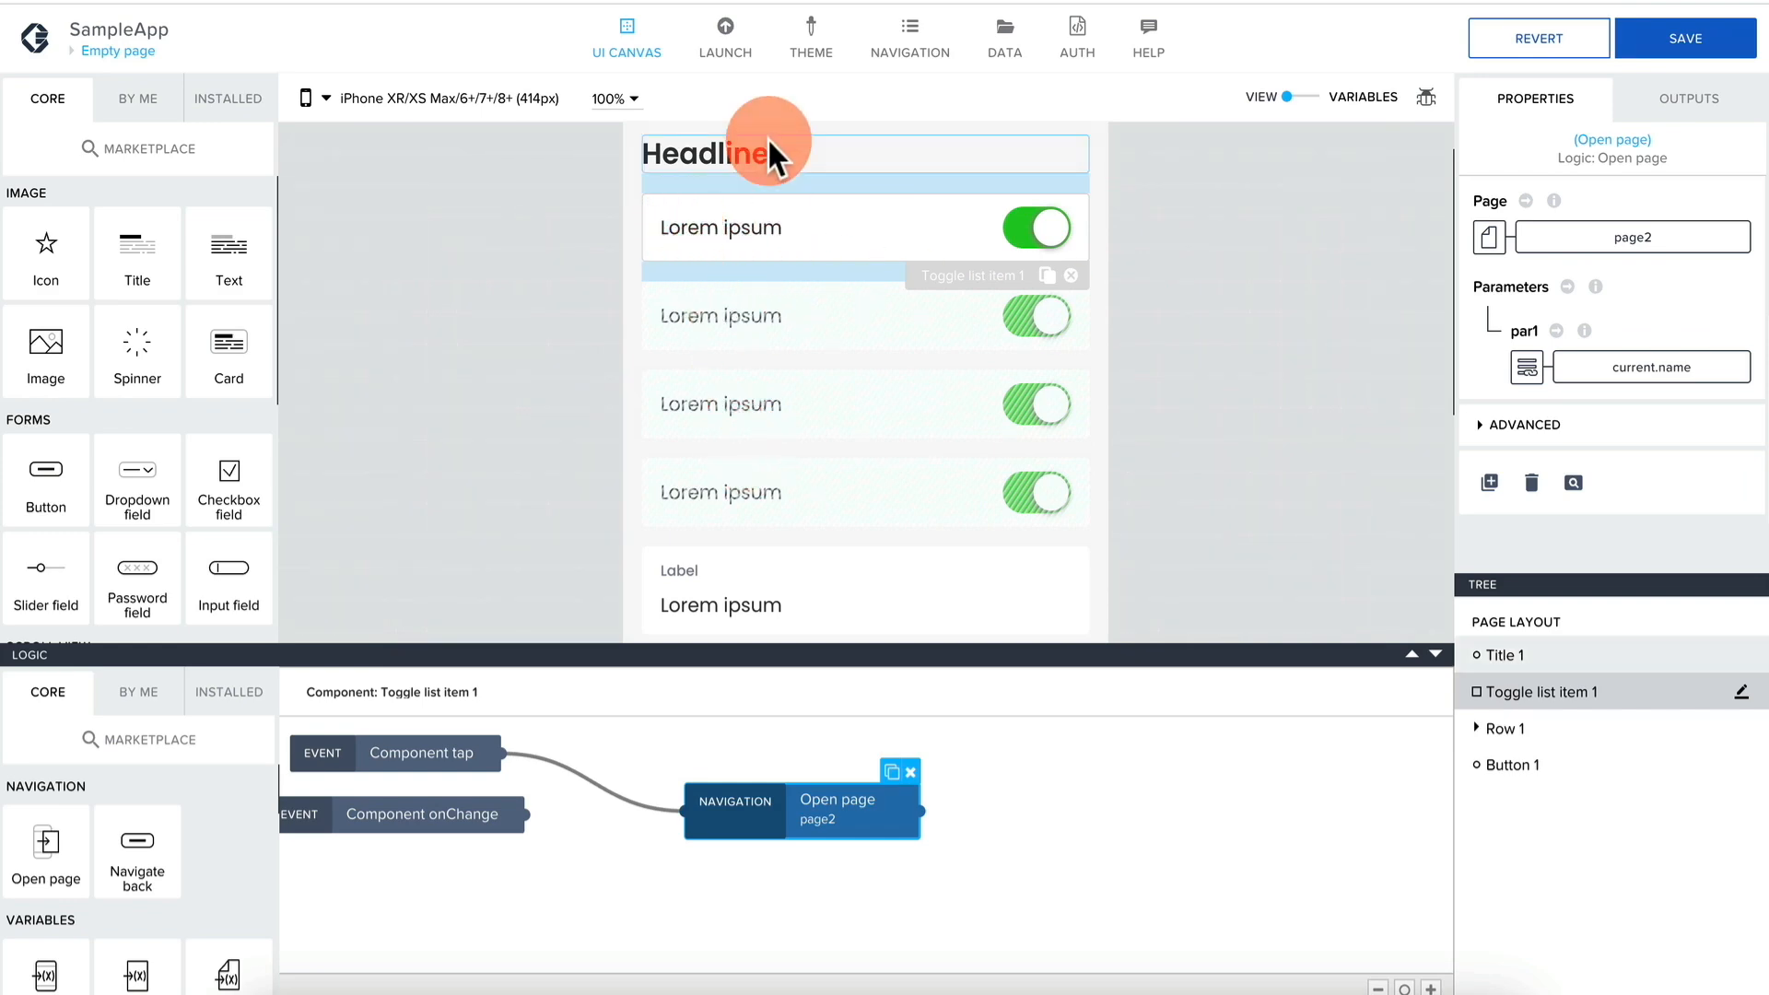
click(1675, 44)
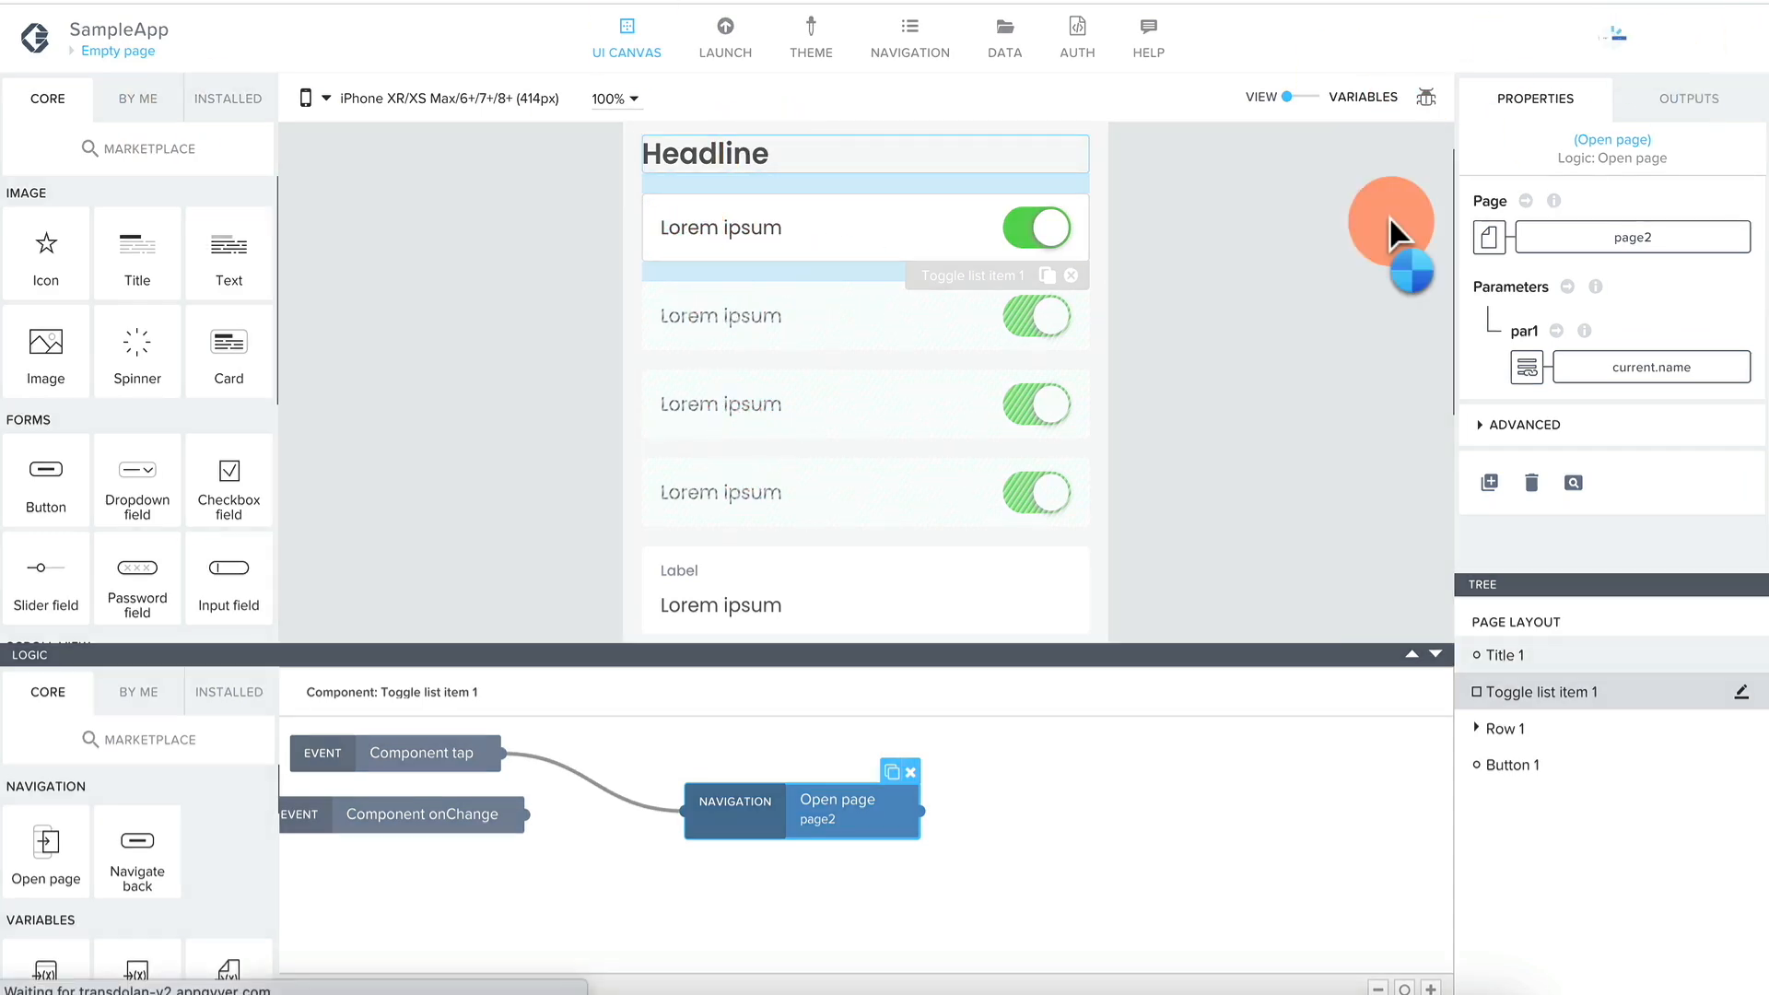
On page2, add a new title component below the existing content and delete the original title and text components.
click(129, 51)
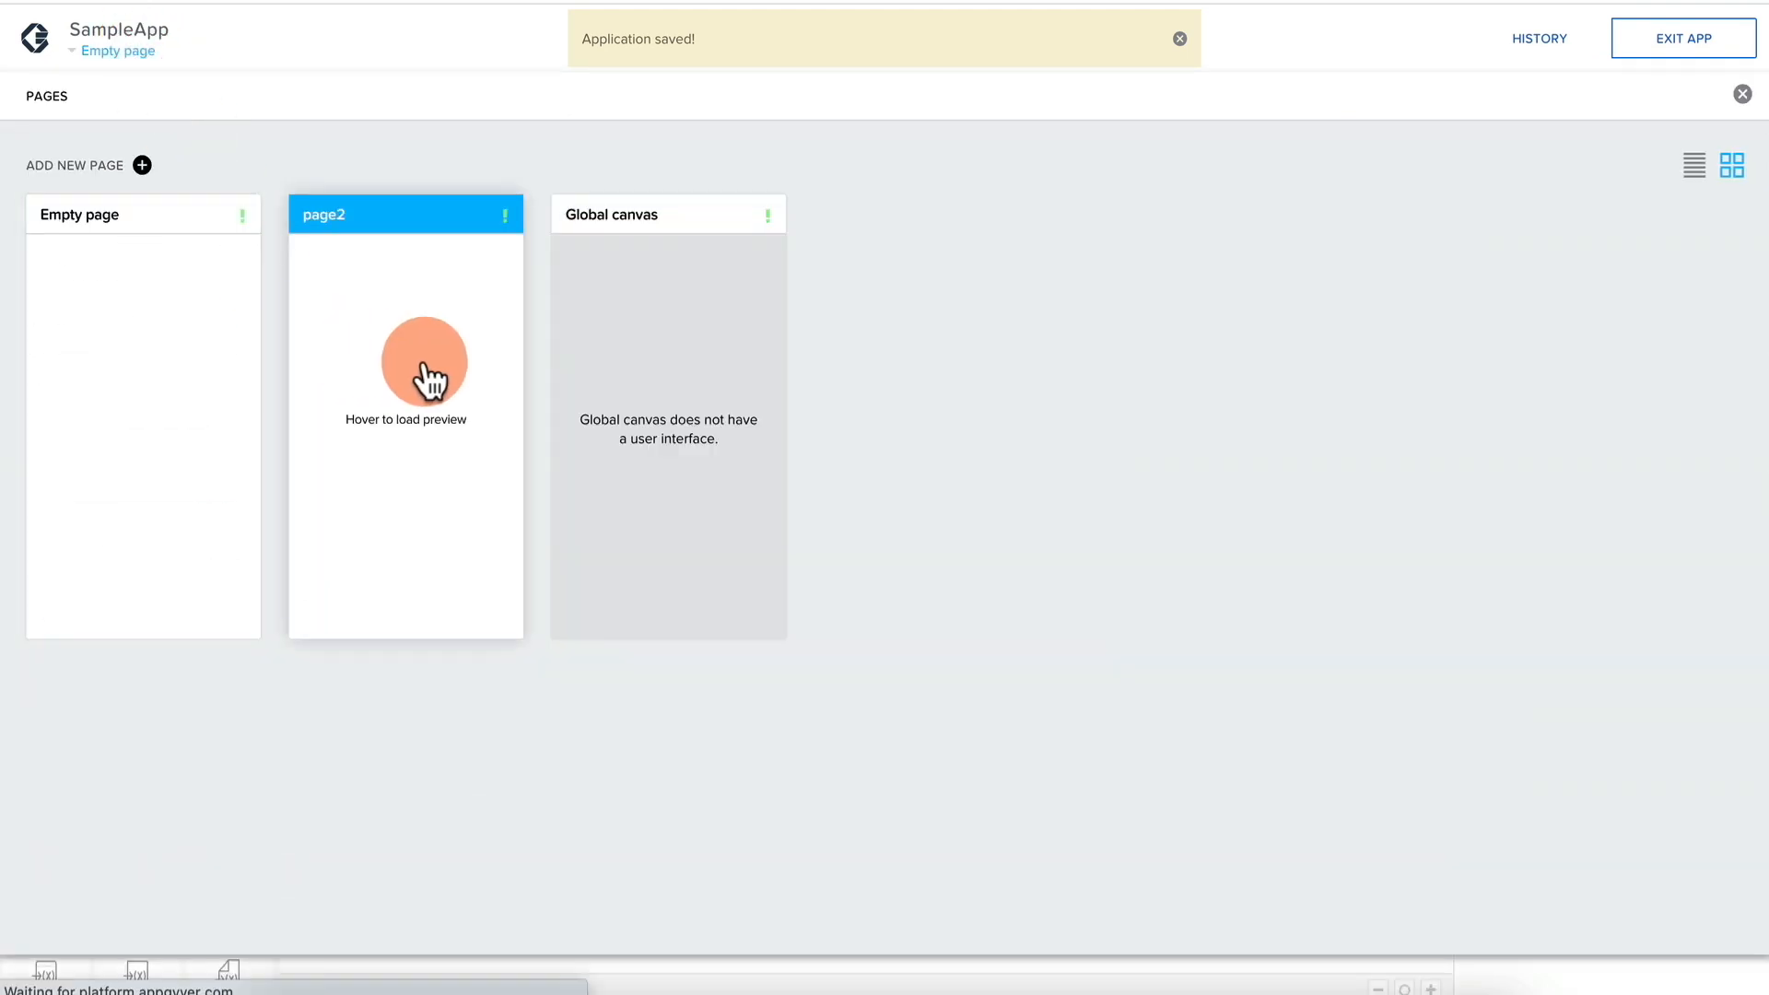
click(420, 380)
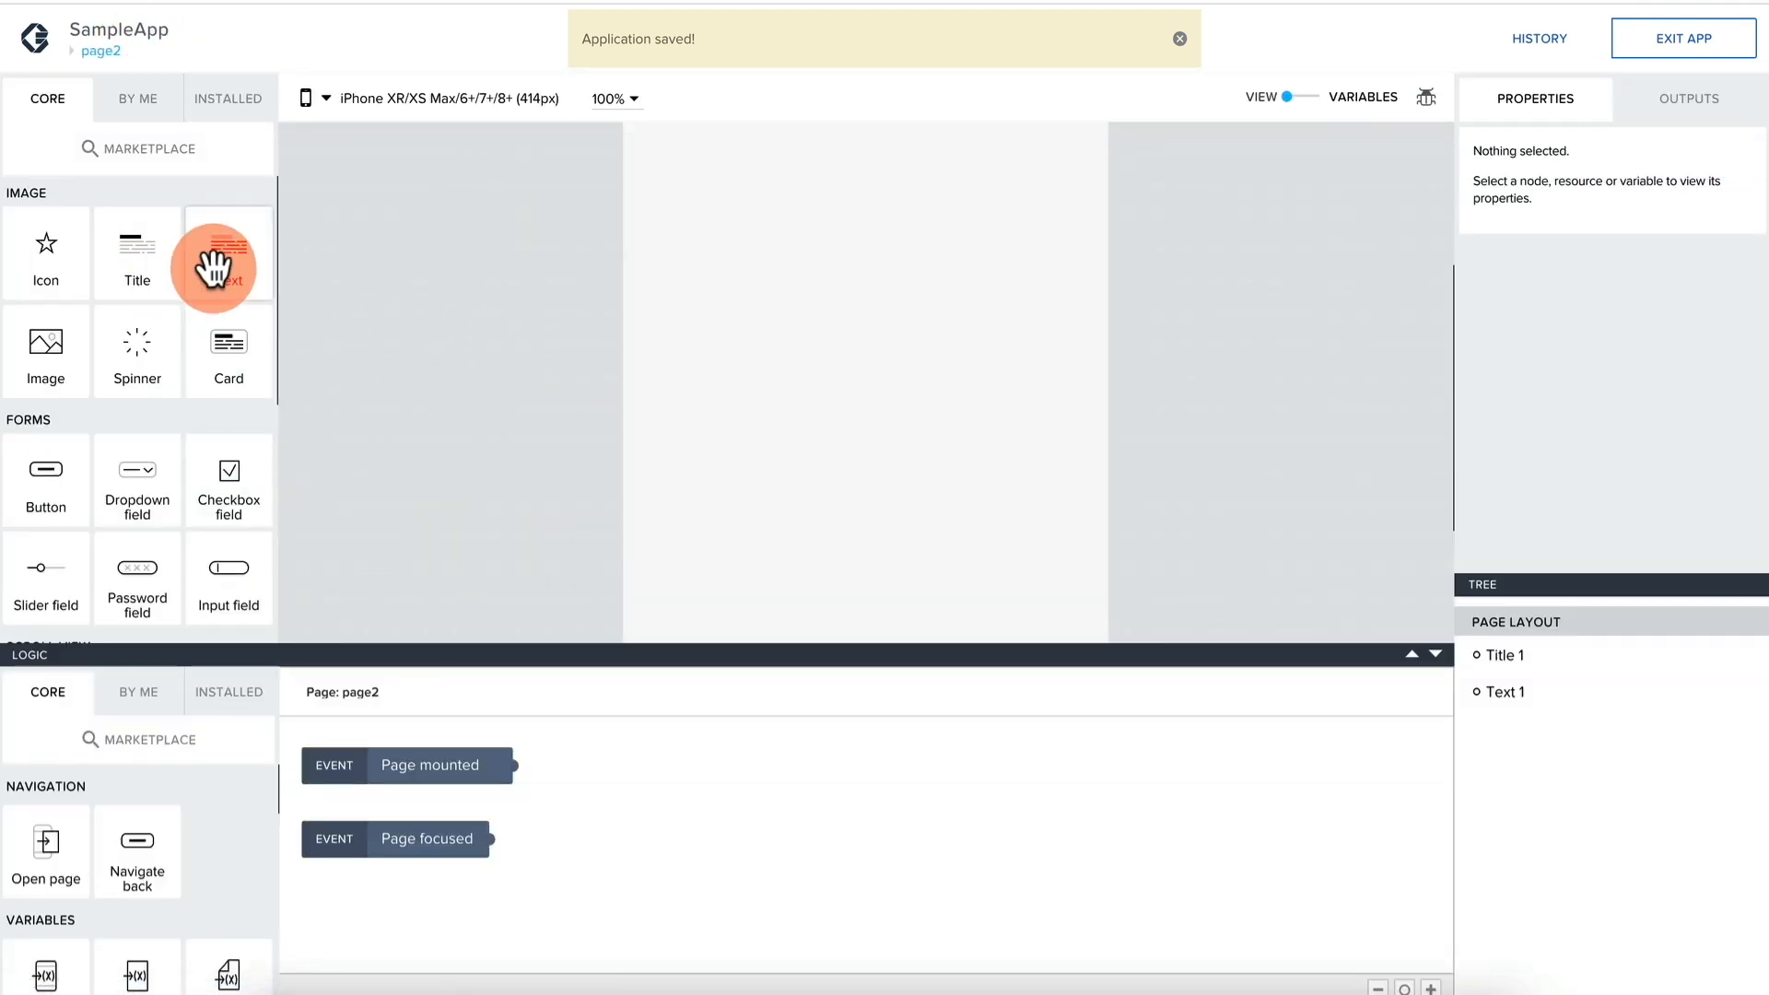
drag(143, 267, 909, 330)
click(763, 227)
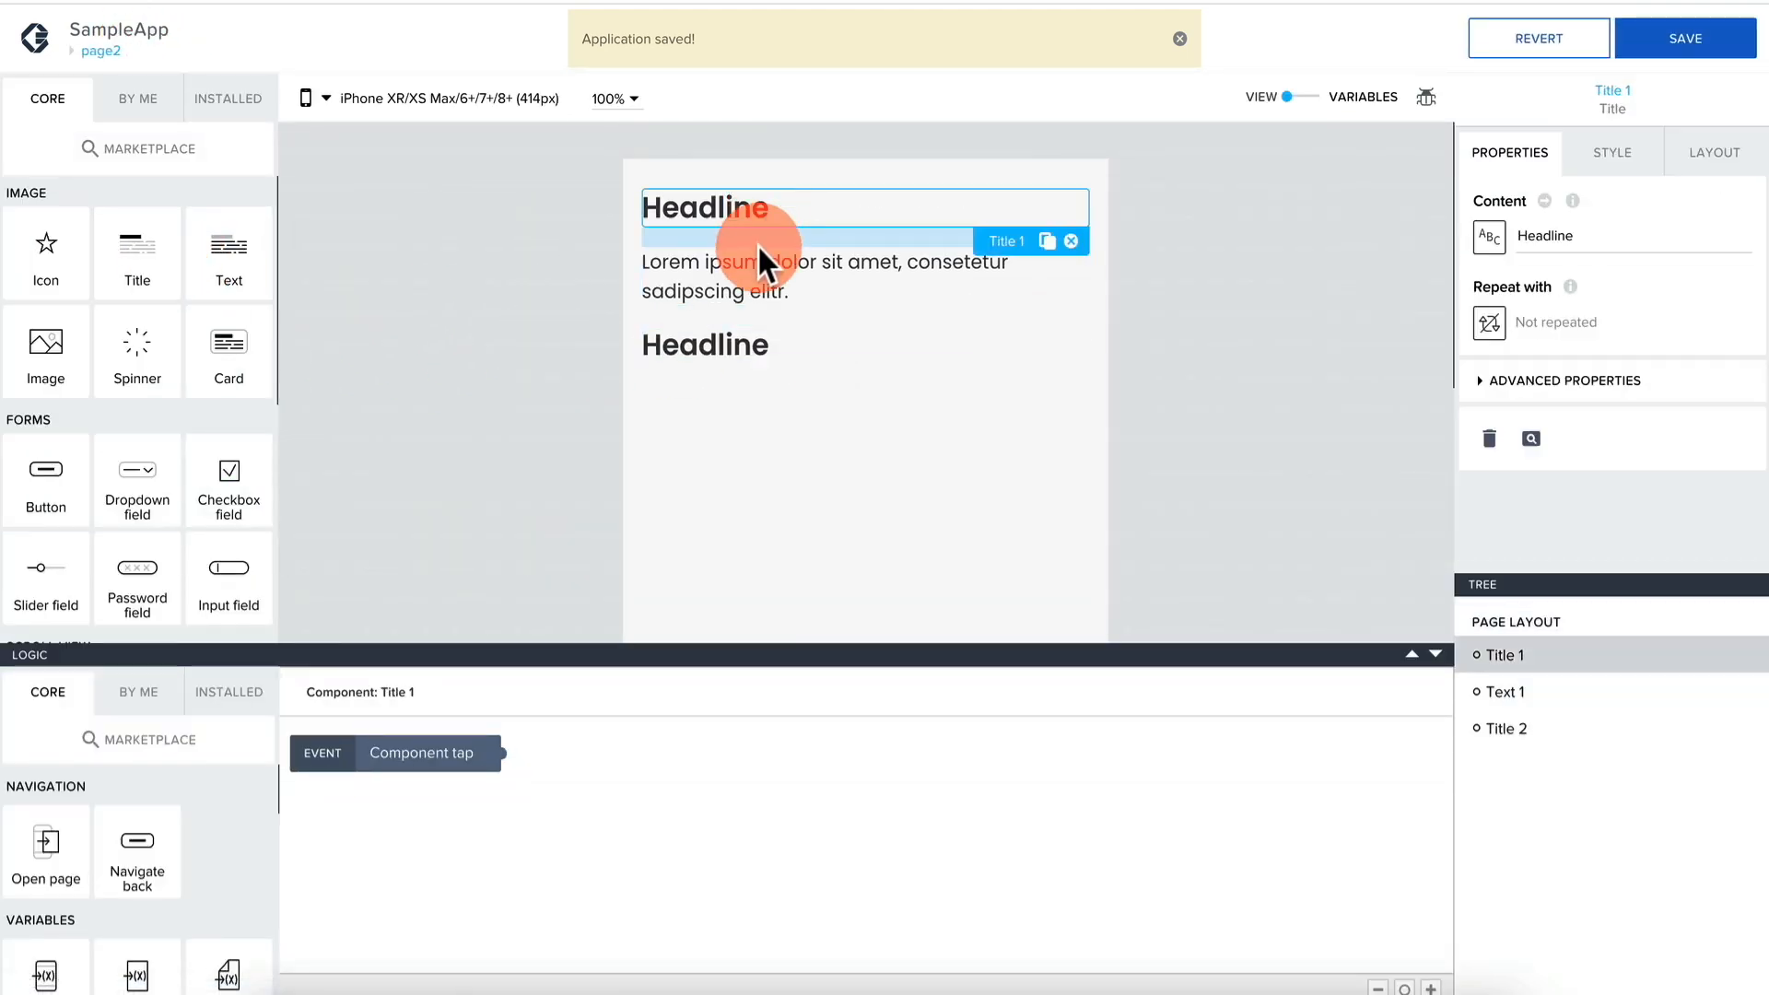
click(1070, 241)
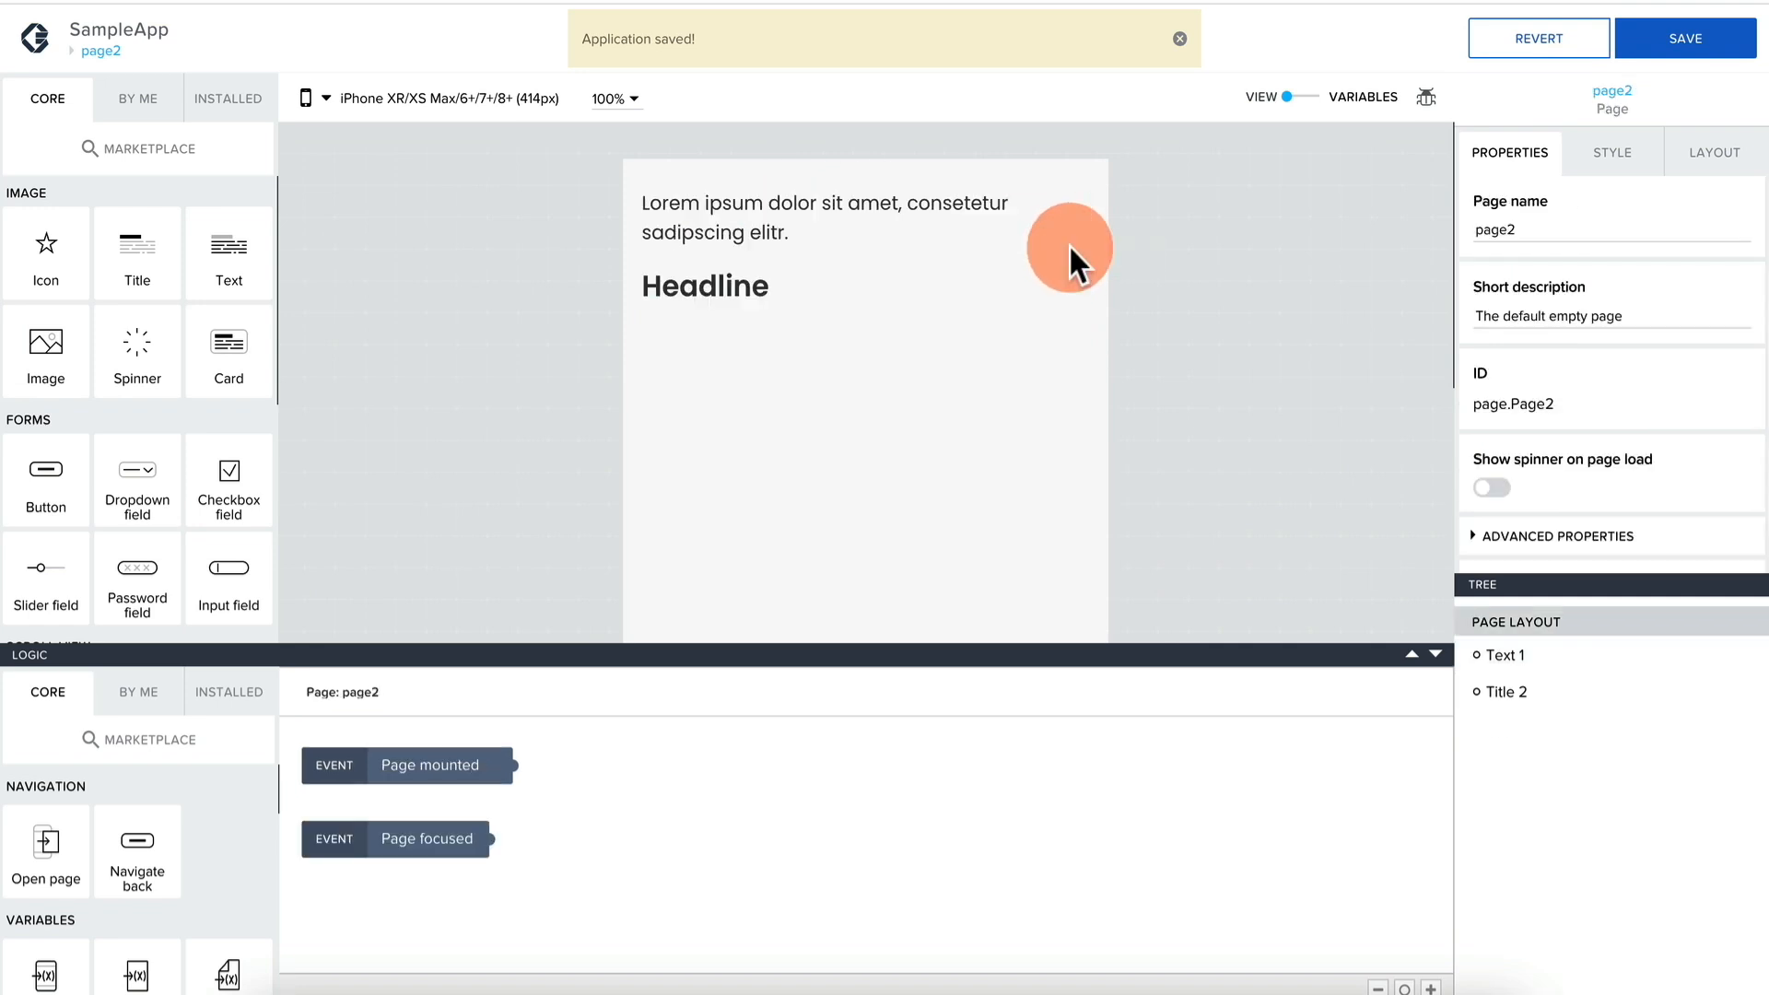
click(1075, 239)
click(1071, 262)
Bind the content of page2's remaining title to the page parameter par1, and save the application.
click(949, 206)
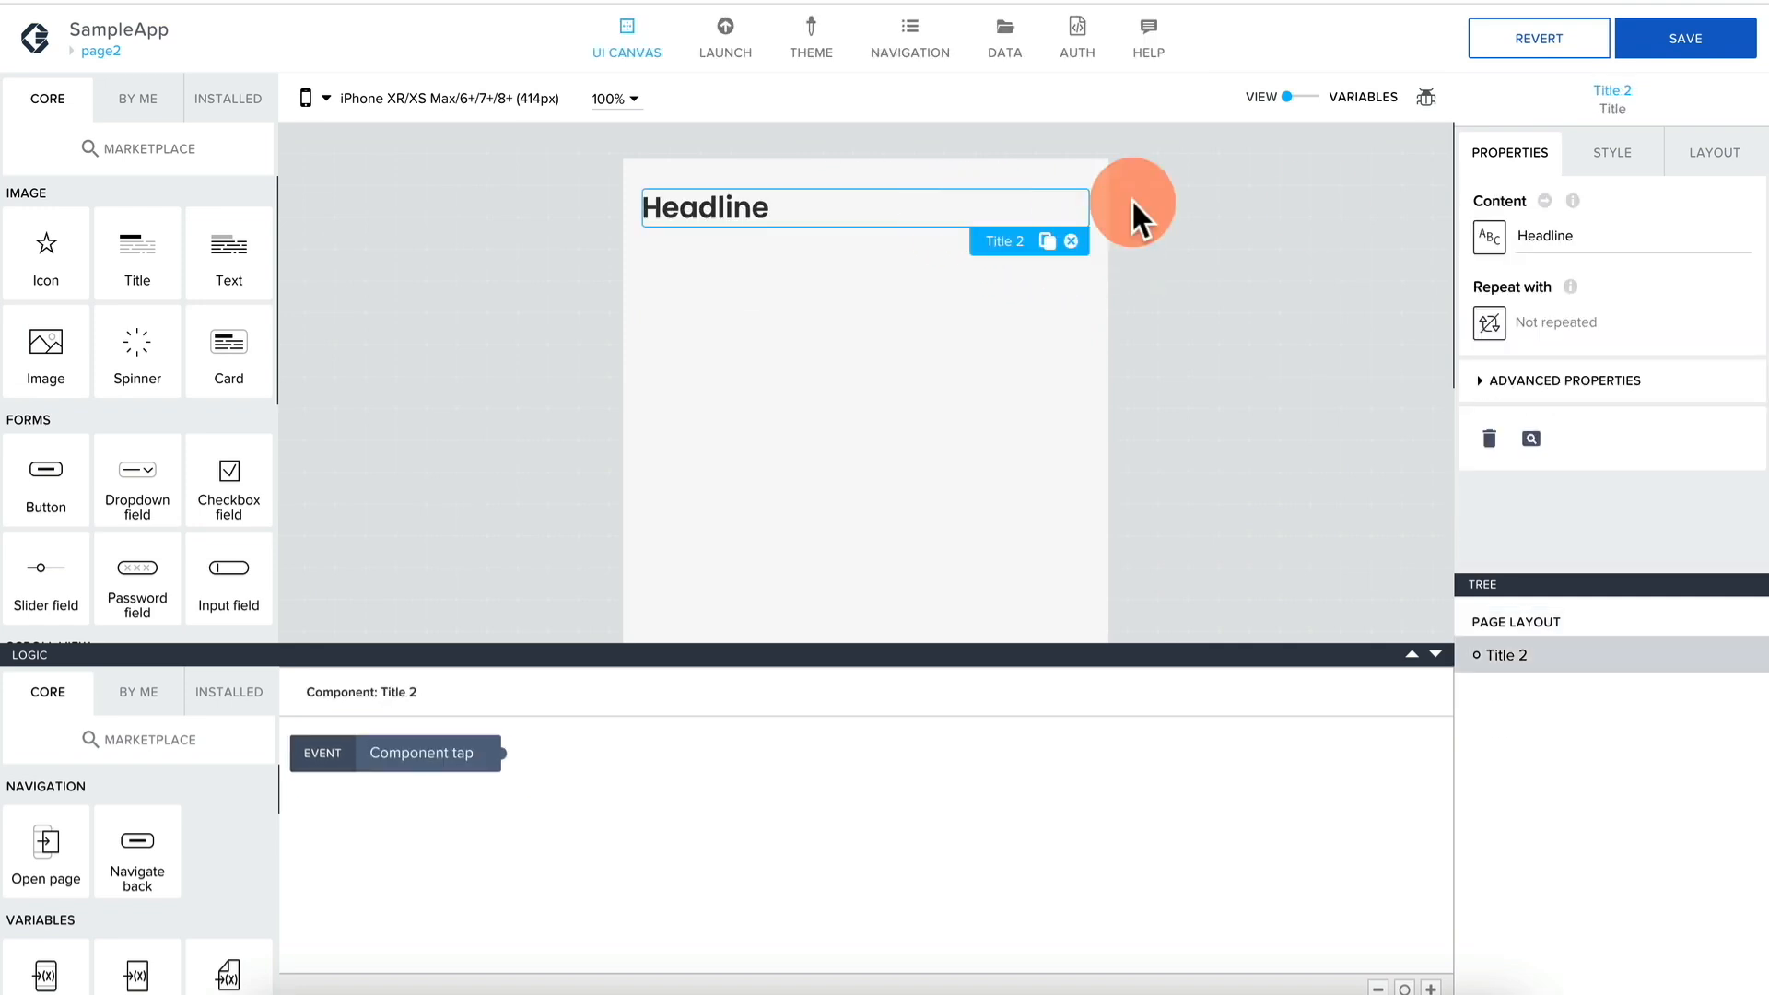
click(1493, 238)
click(914, 412)
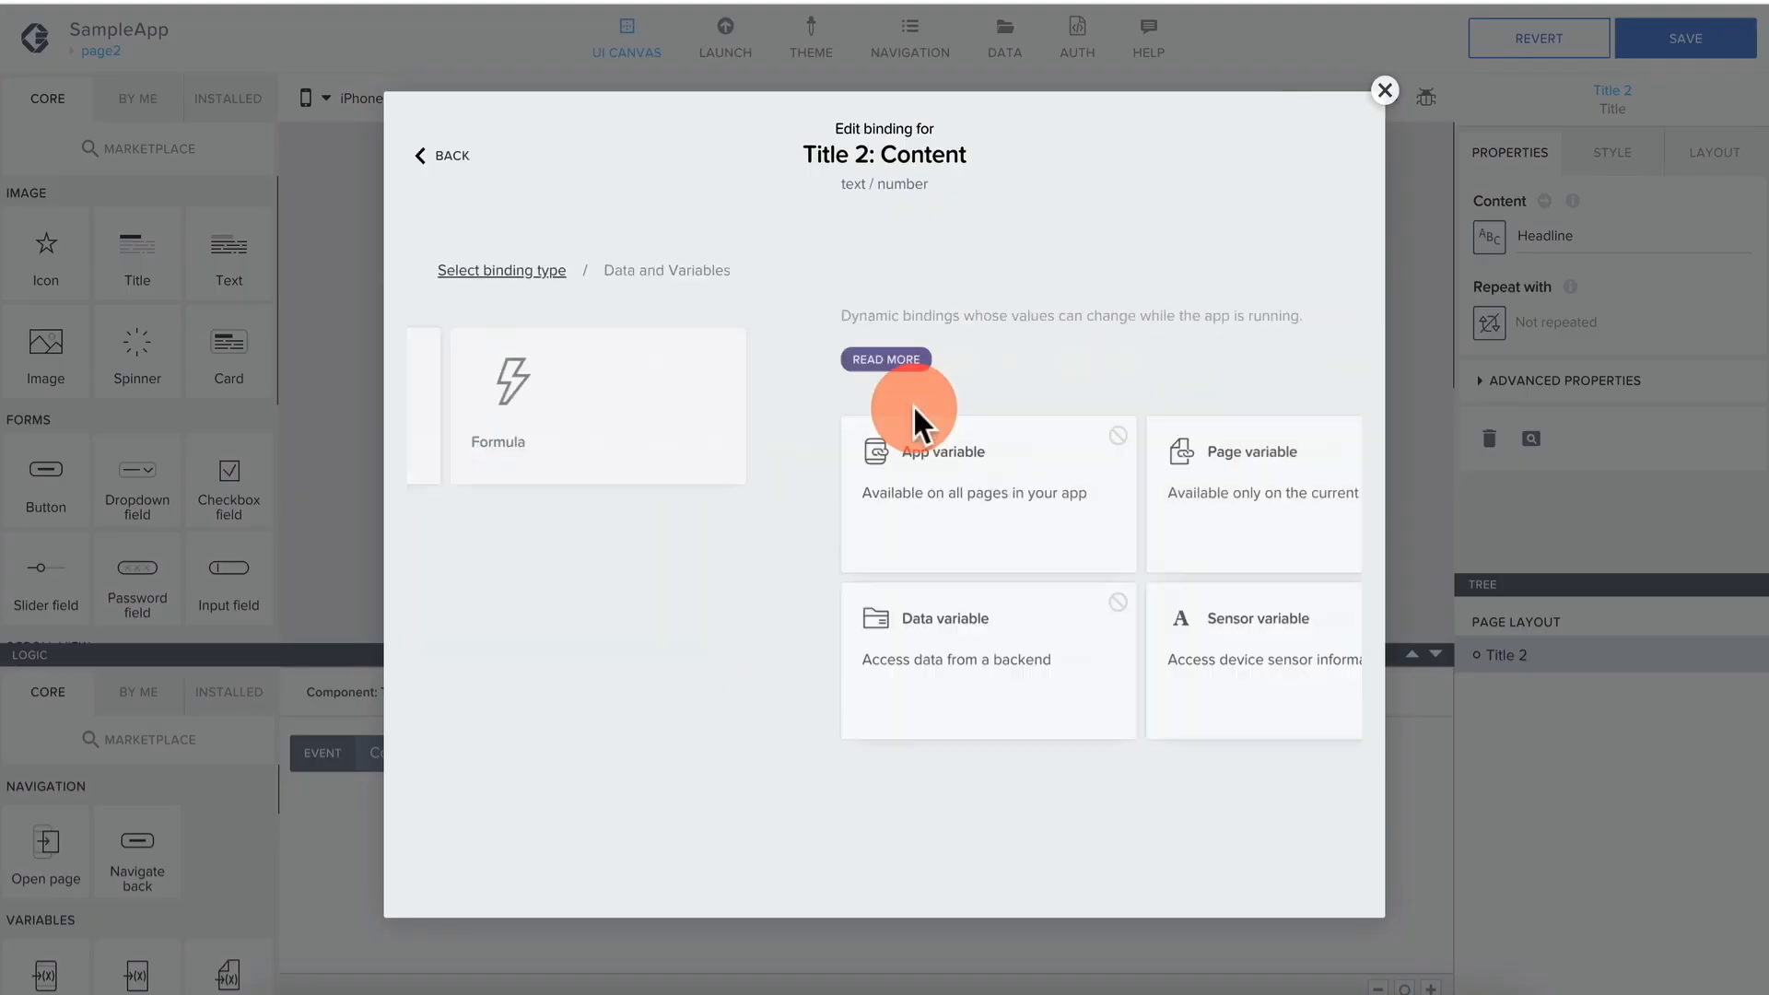
click(593, 516)
click(1177, 501)
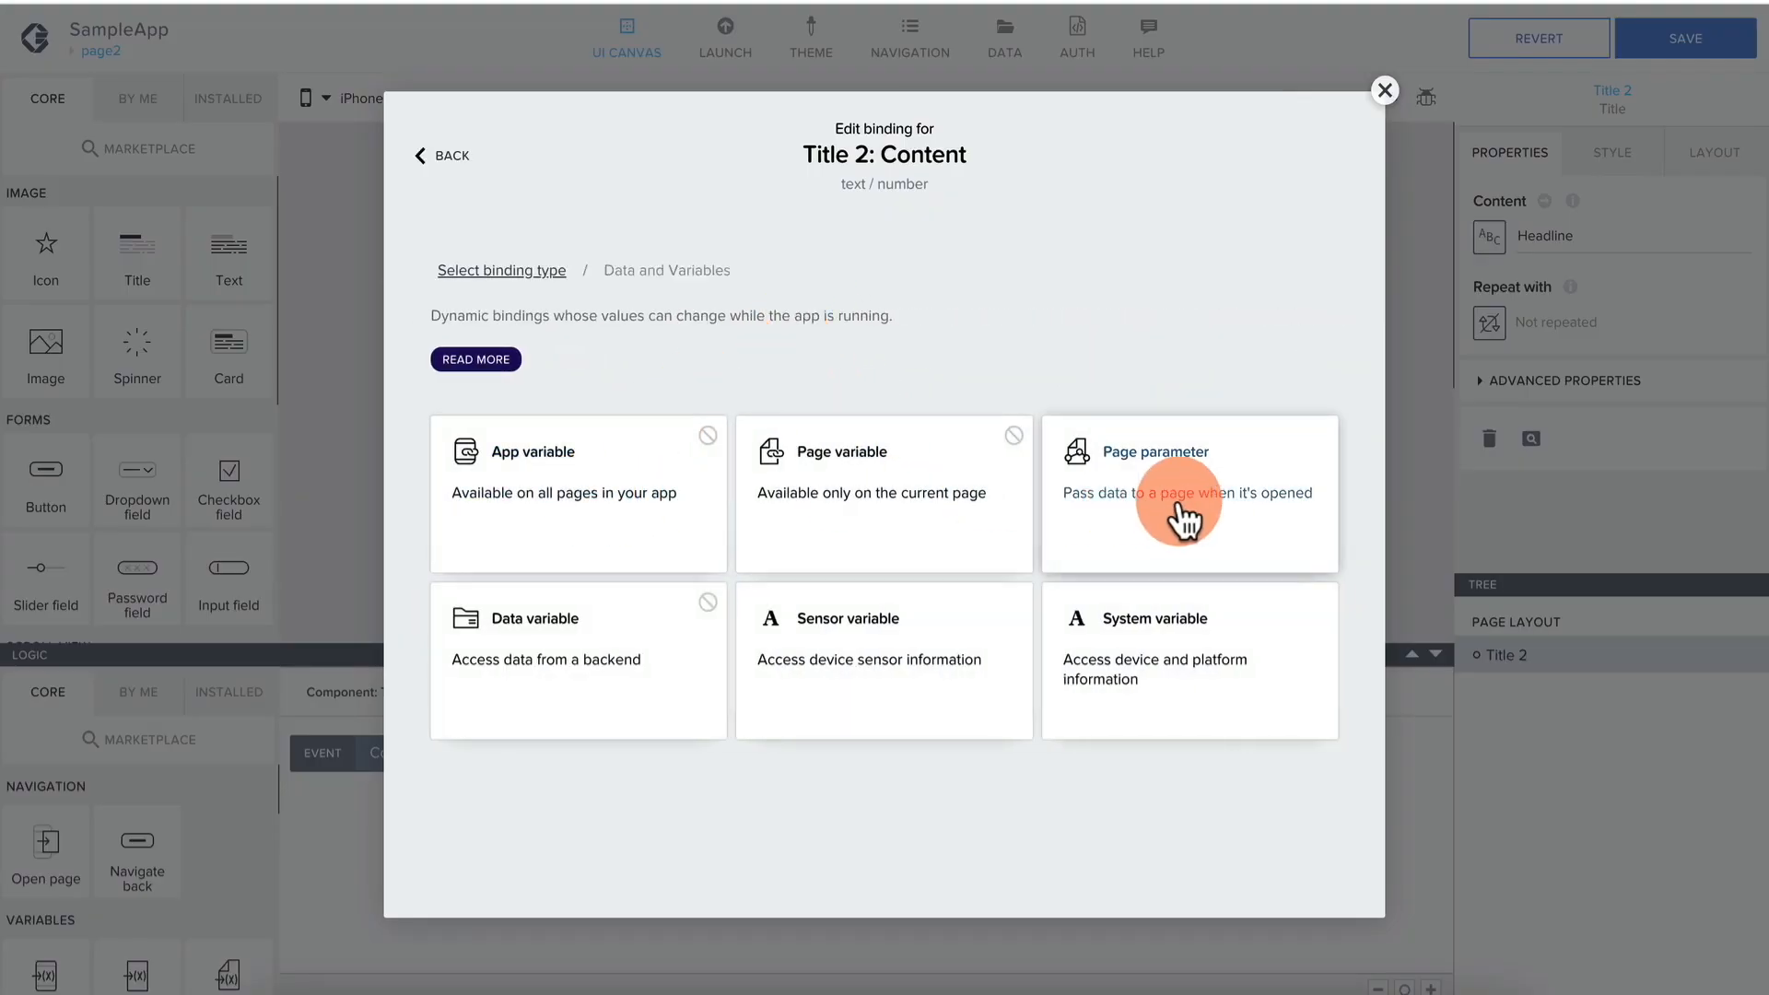
click(853, 462)
click(1619, 109)
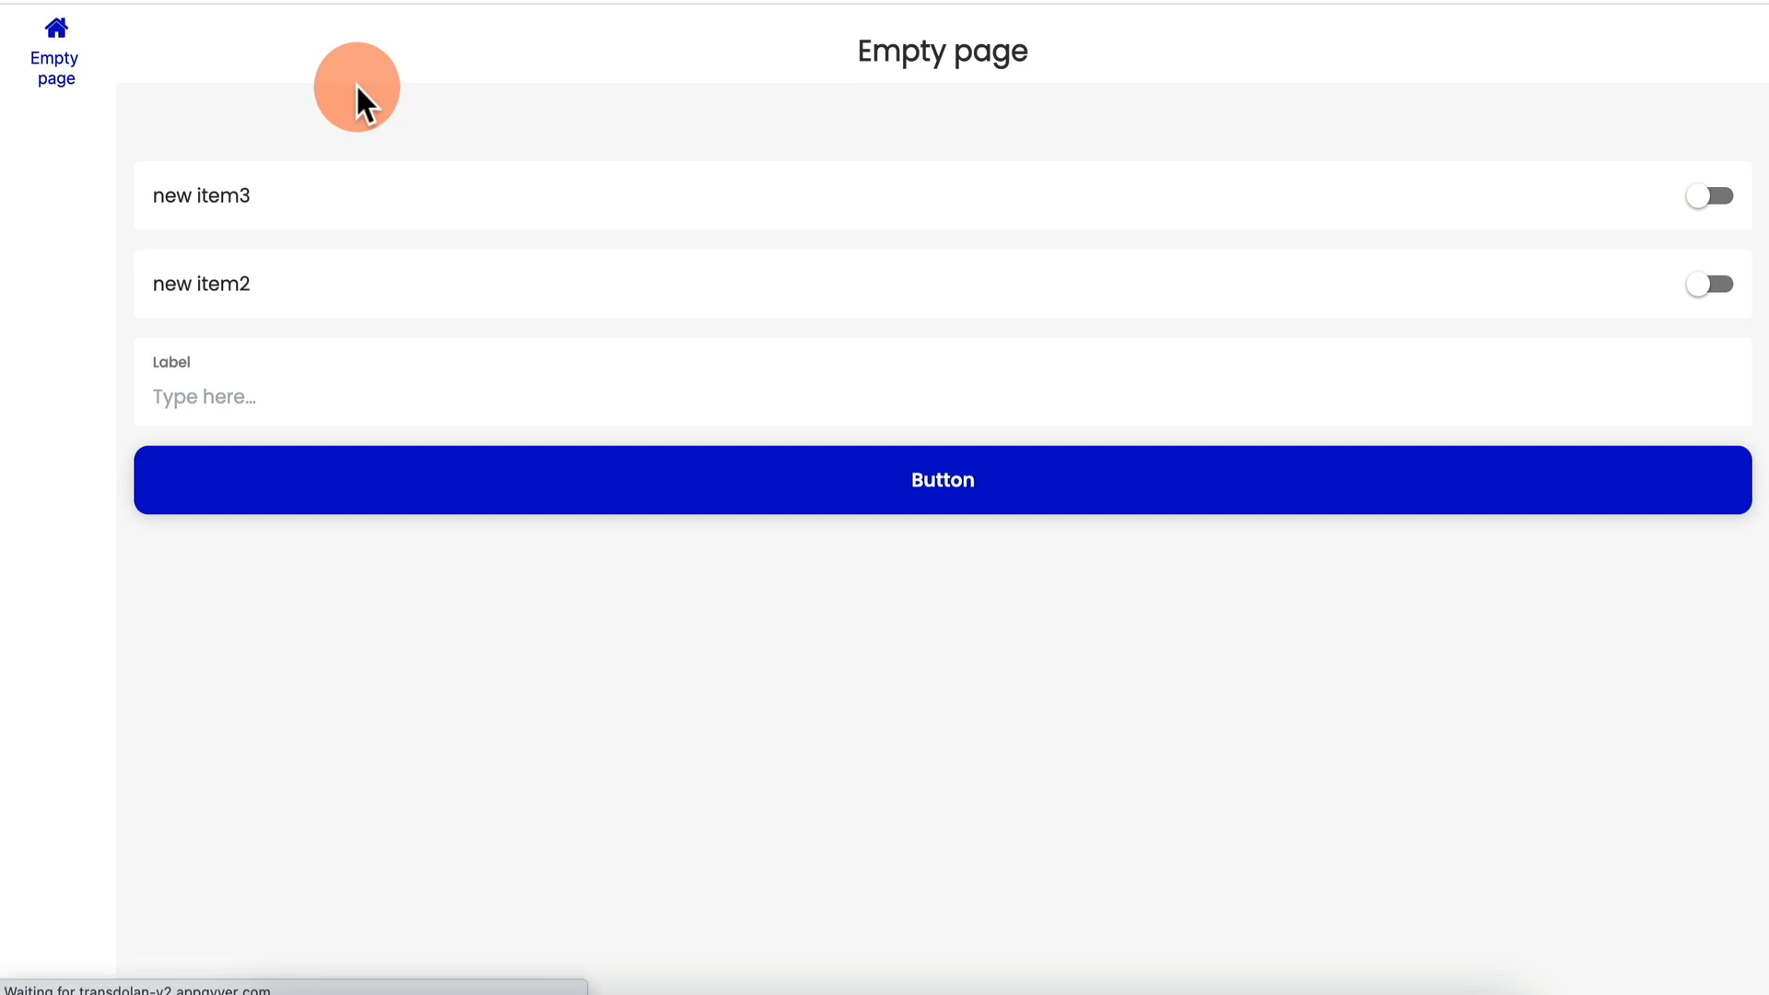
In the running app preview, open page2 from the new item3 and new item2 entries, returning to the start page each time.
click(211, 214)
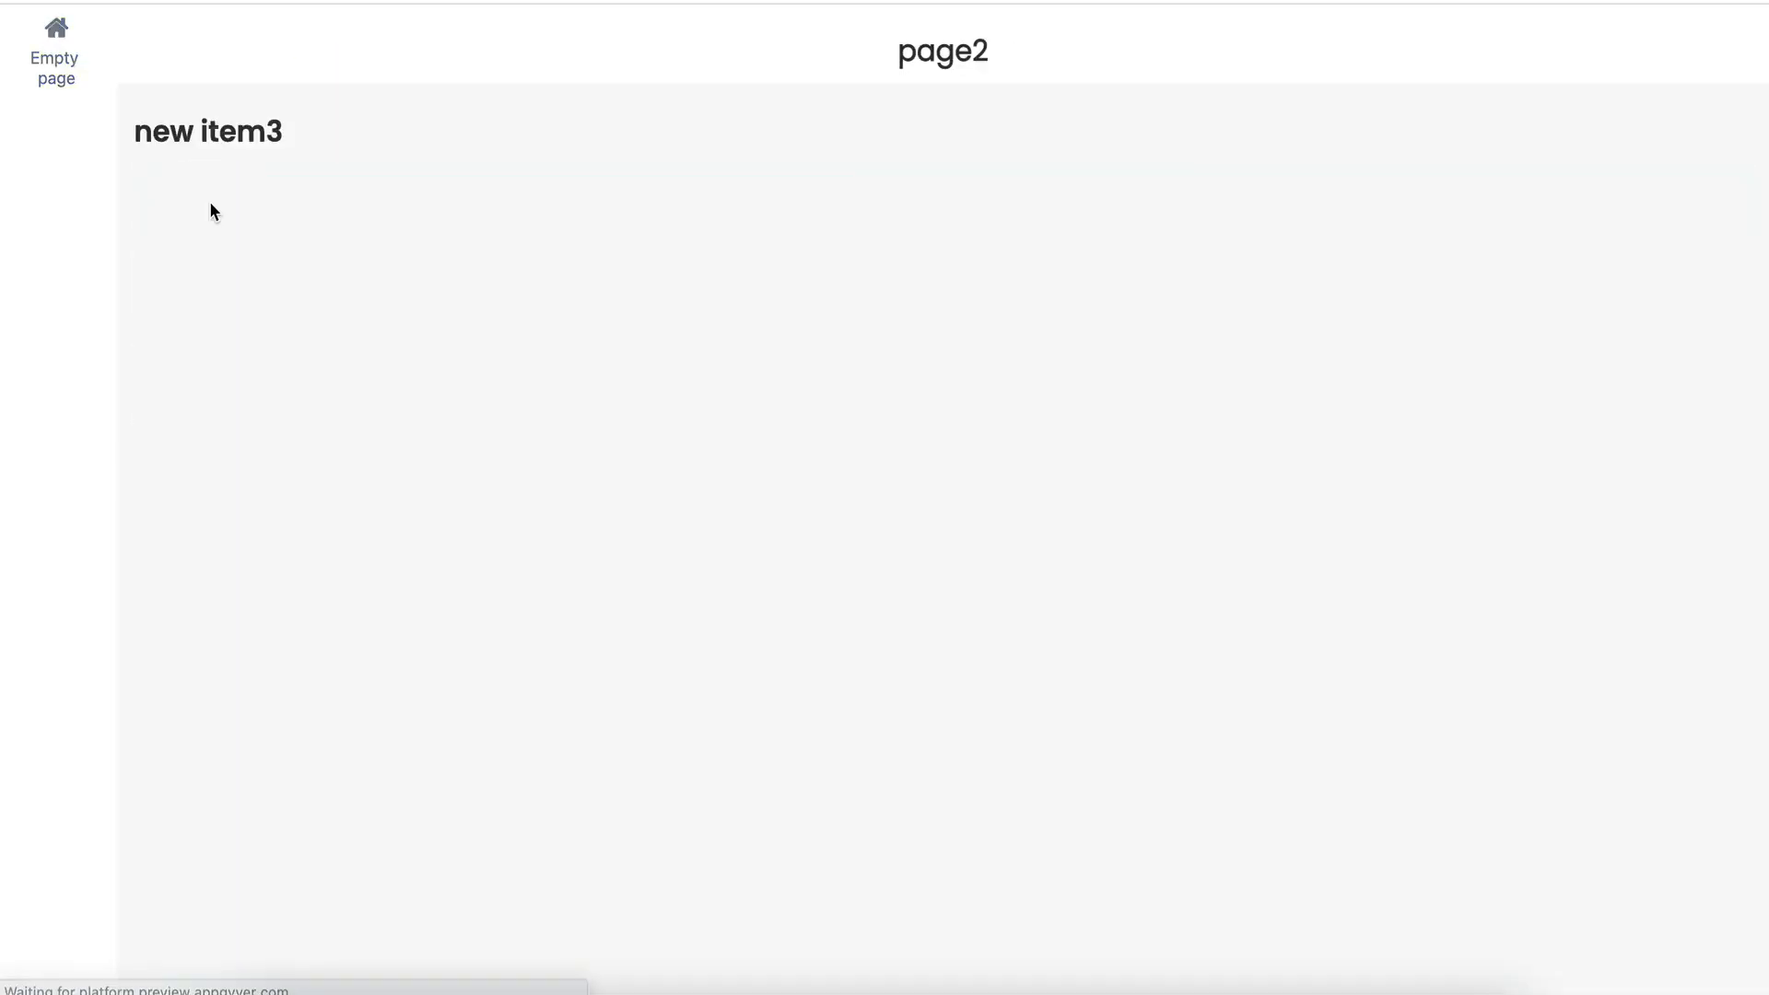
click(56, 42)
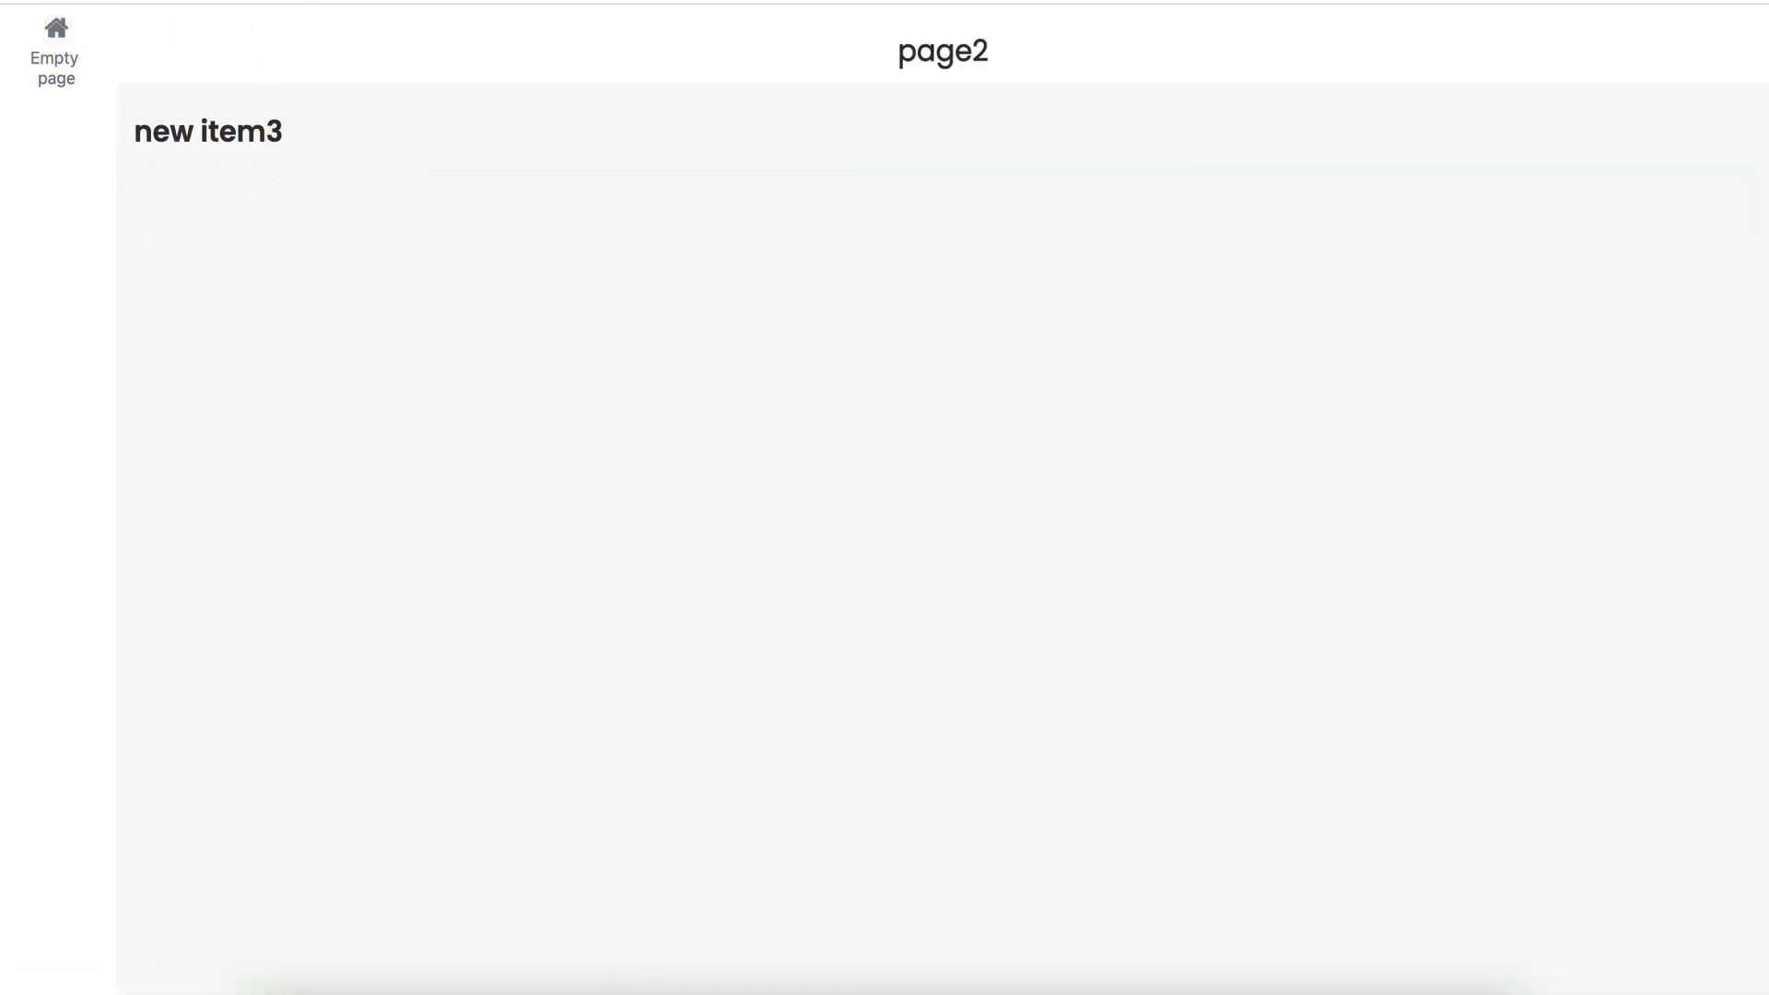
click(218, 302)
click(57, 42)
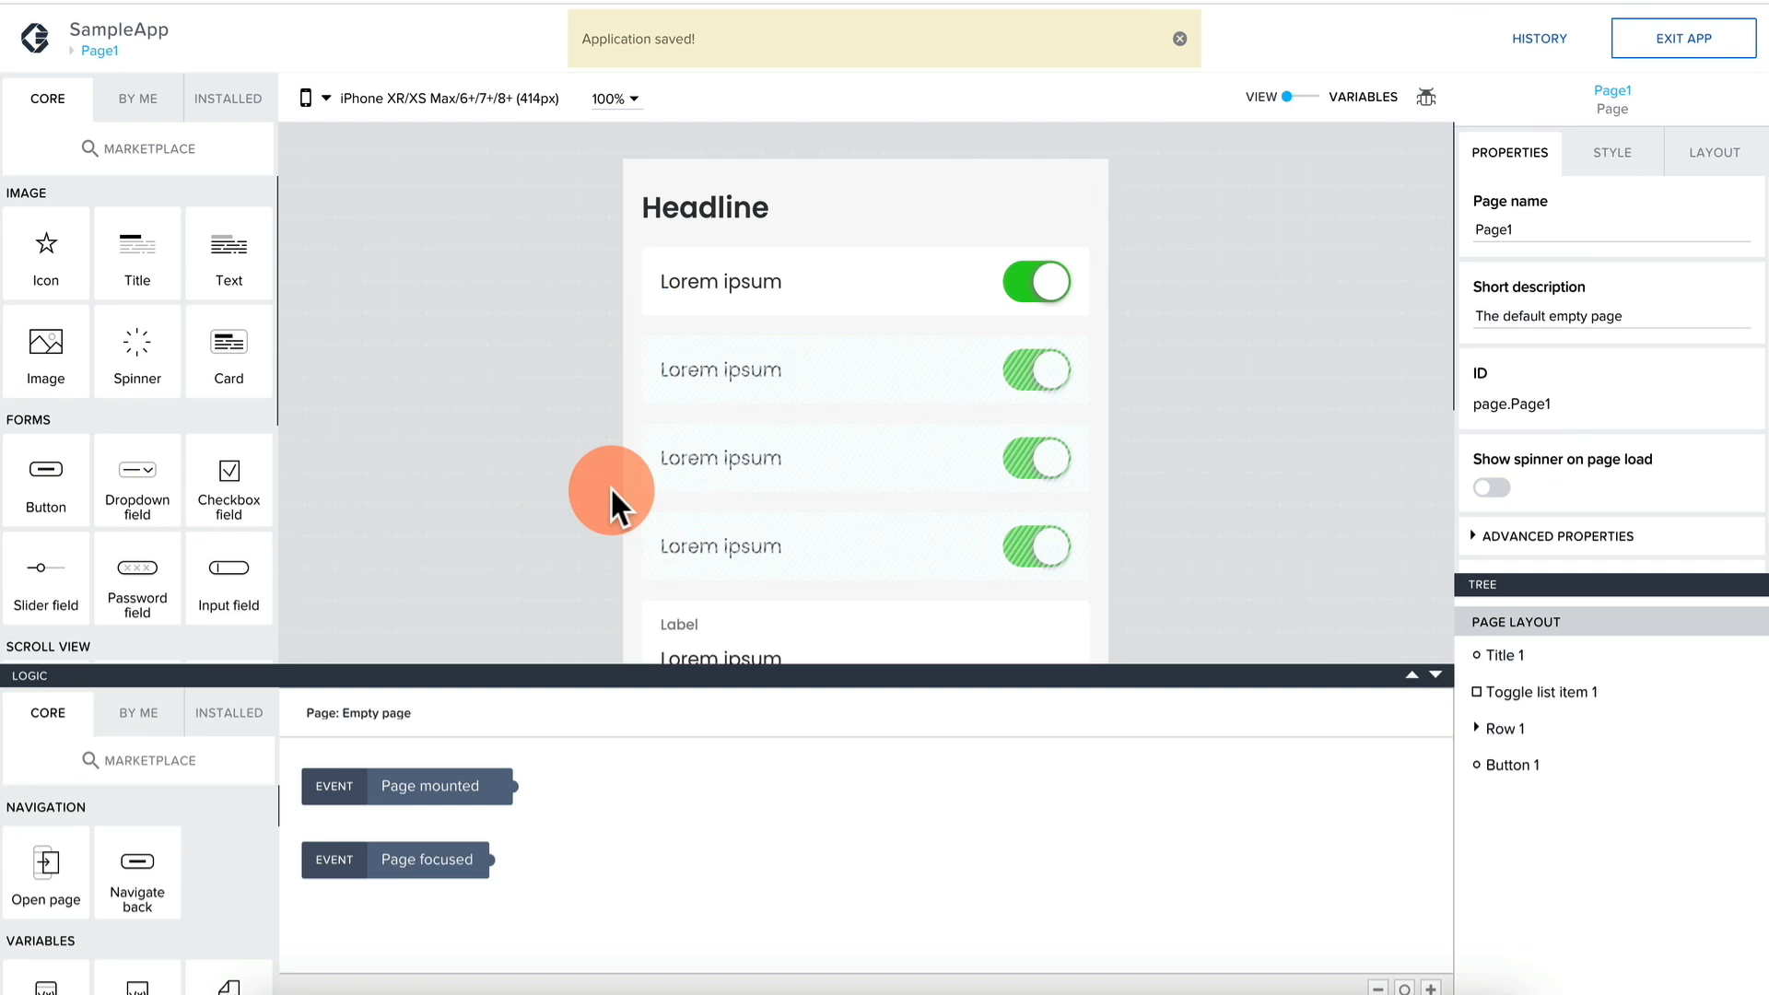
In the AppGyver editor, add an Alert dialog node to Button 1's logic, placed beyond the Create record node.
scroll(192, 873, down, 6)
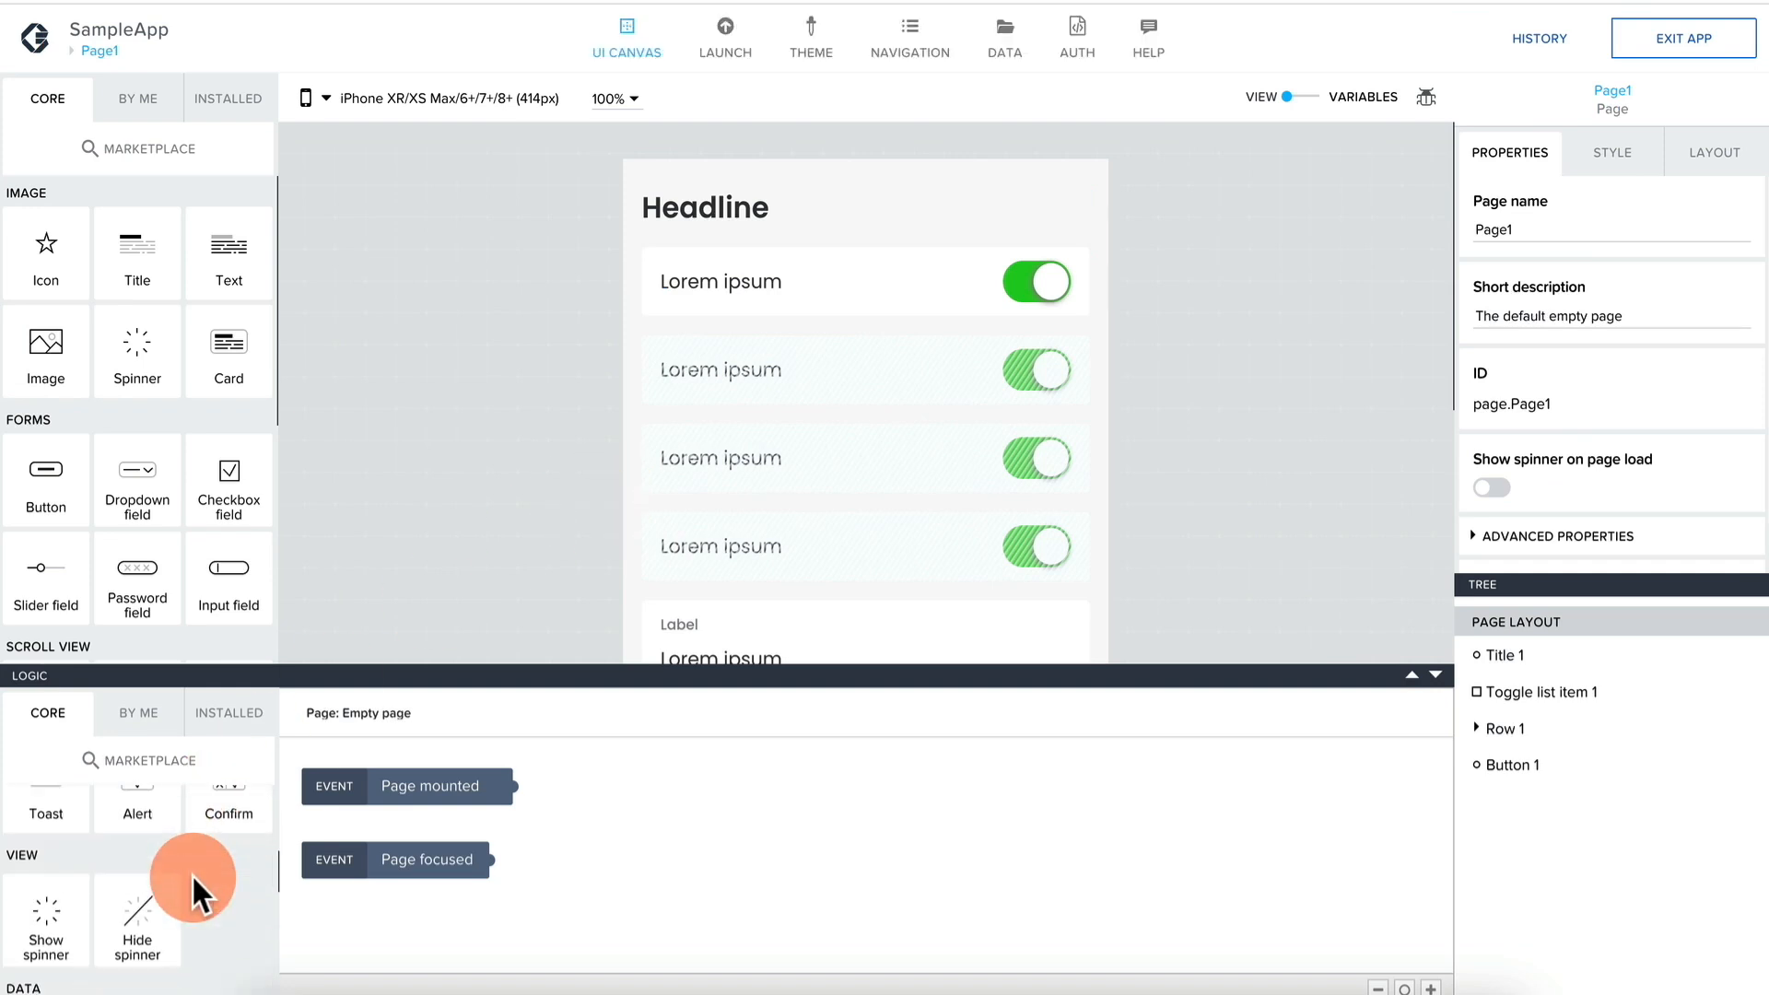
scroll(192, 874, up, 2)
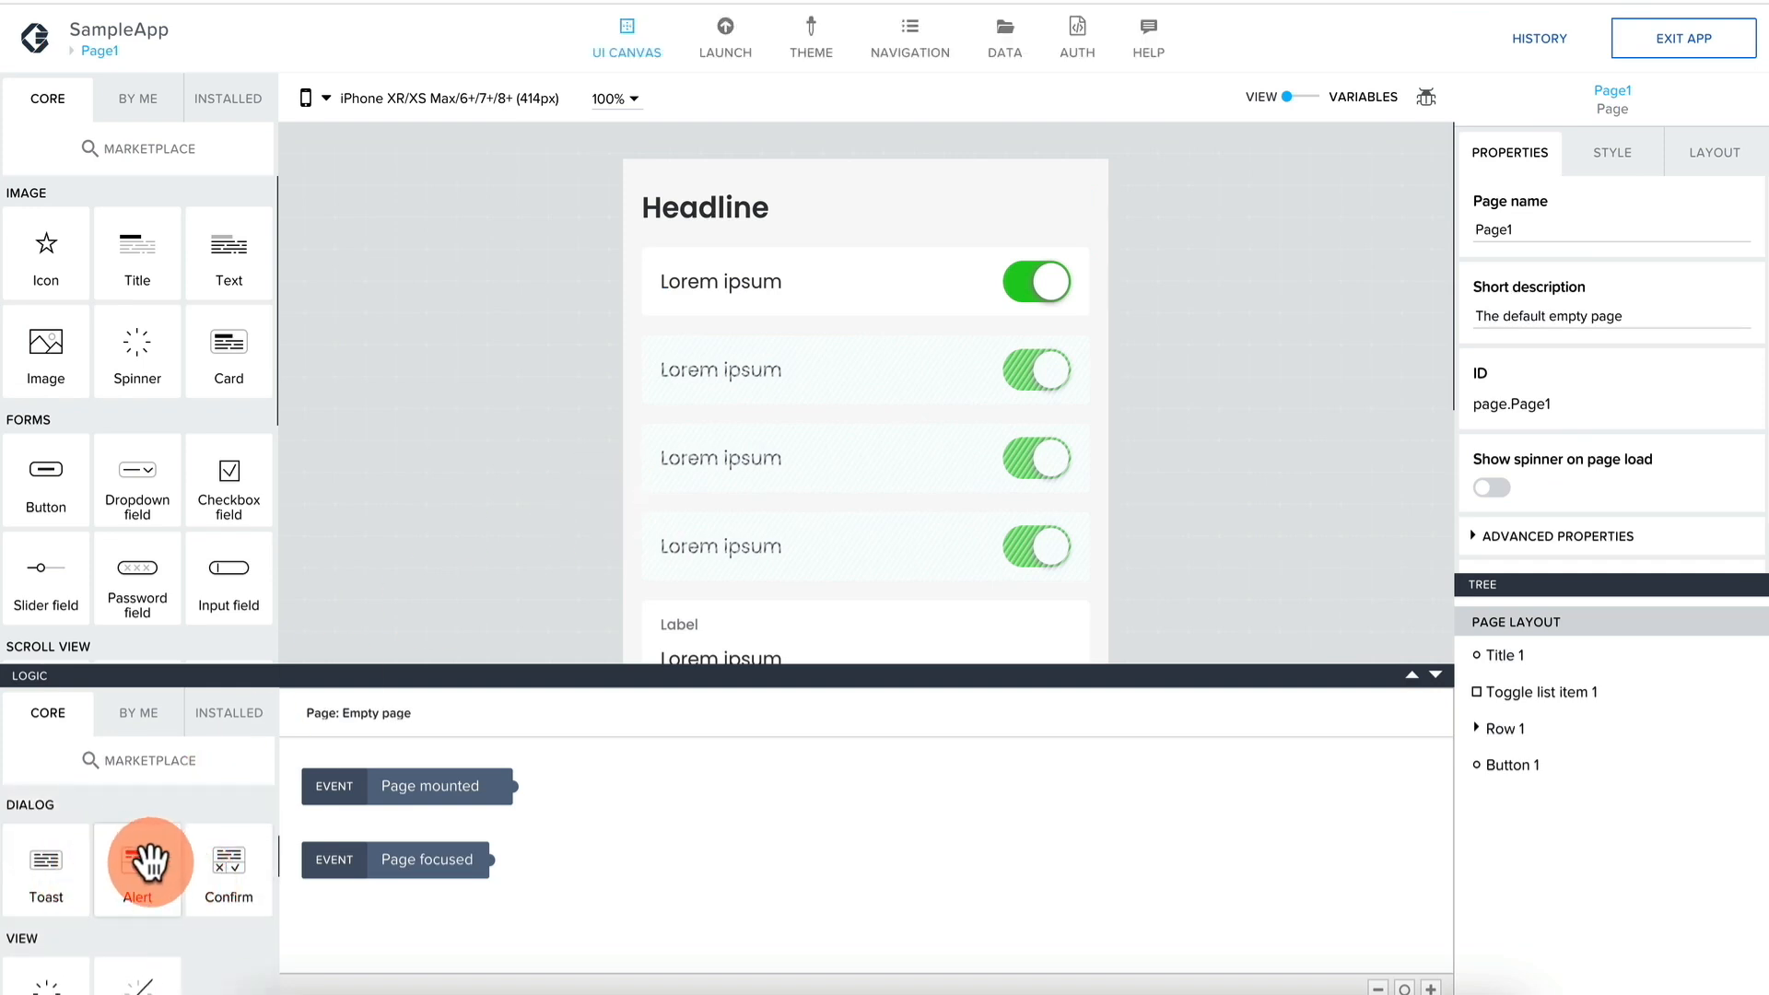
scroll(929, 402, down, 3)
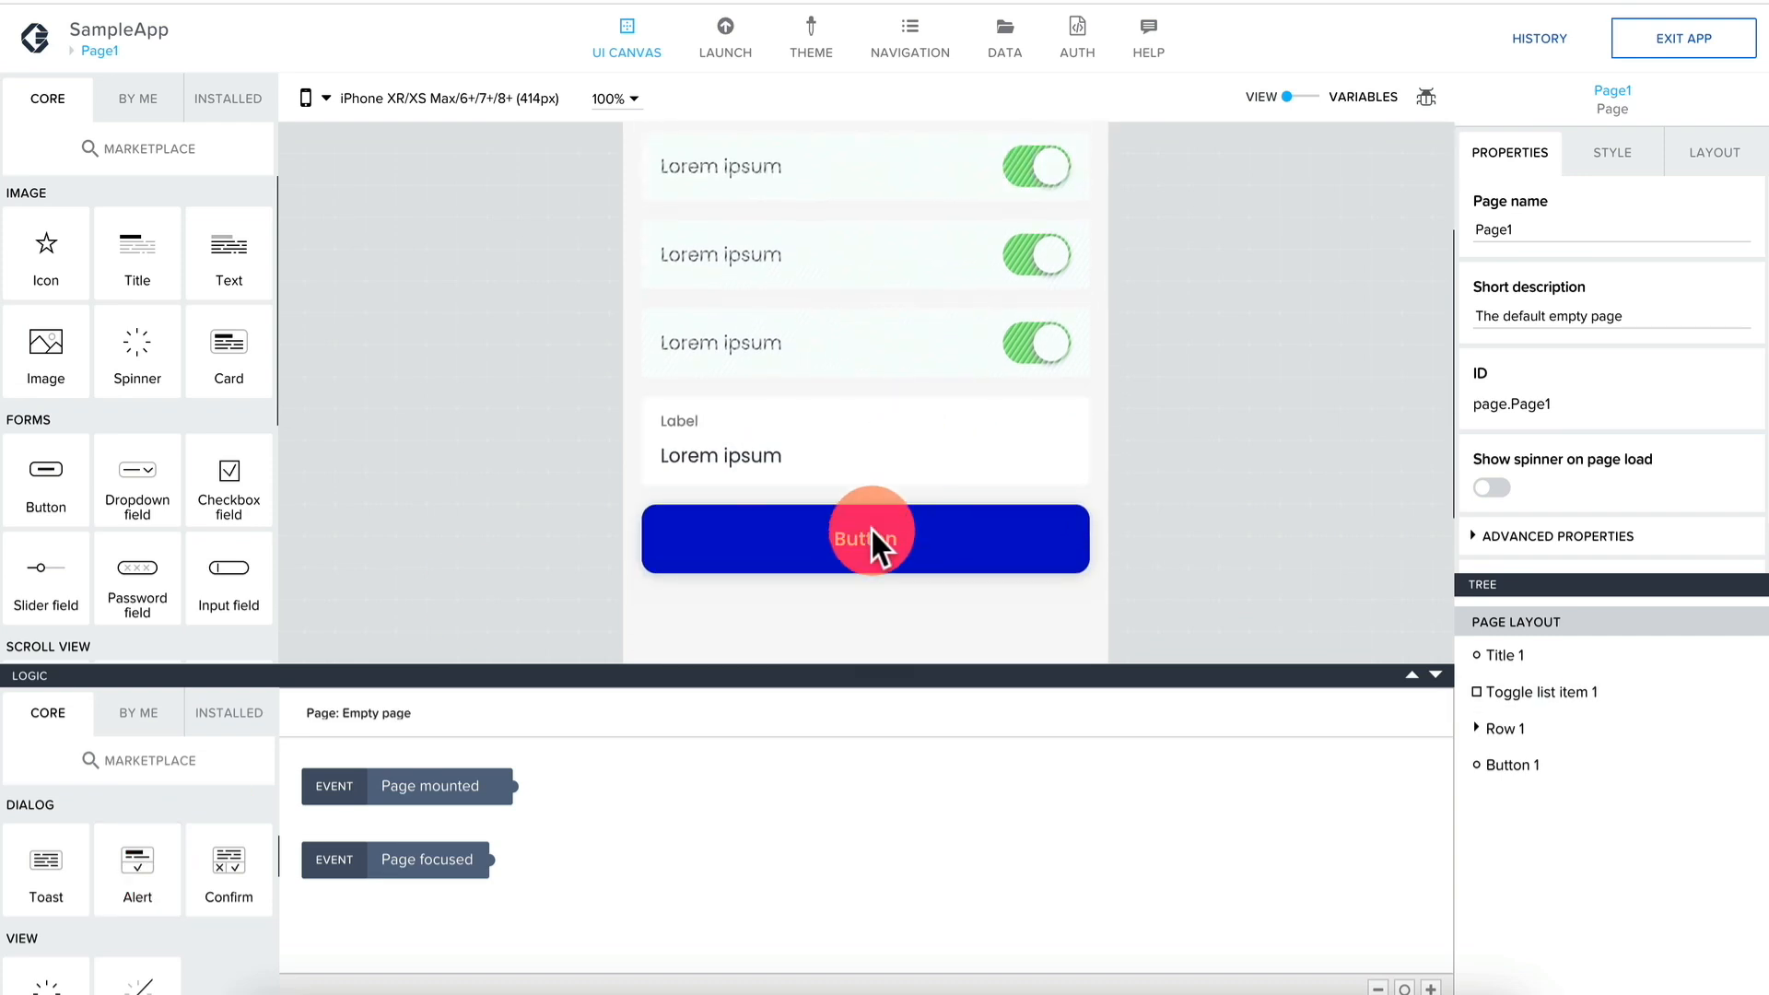
click(866, 540)
drag(138, 861, 1074, 857)
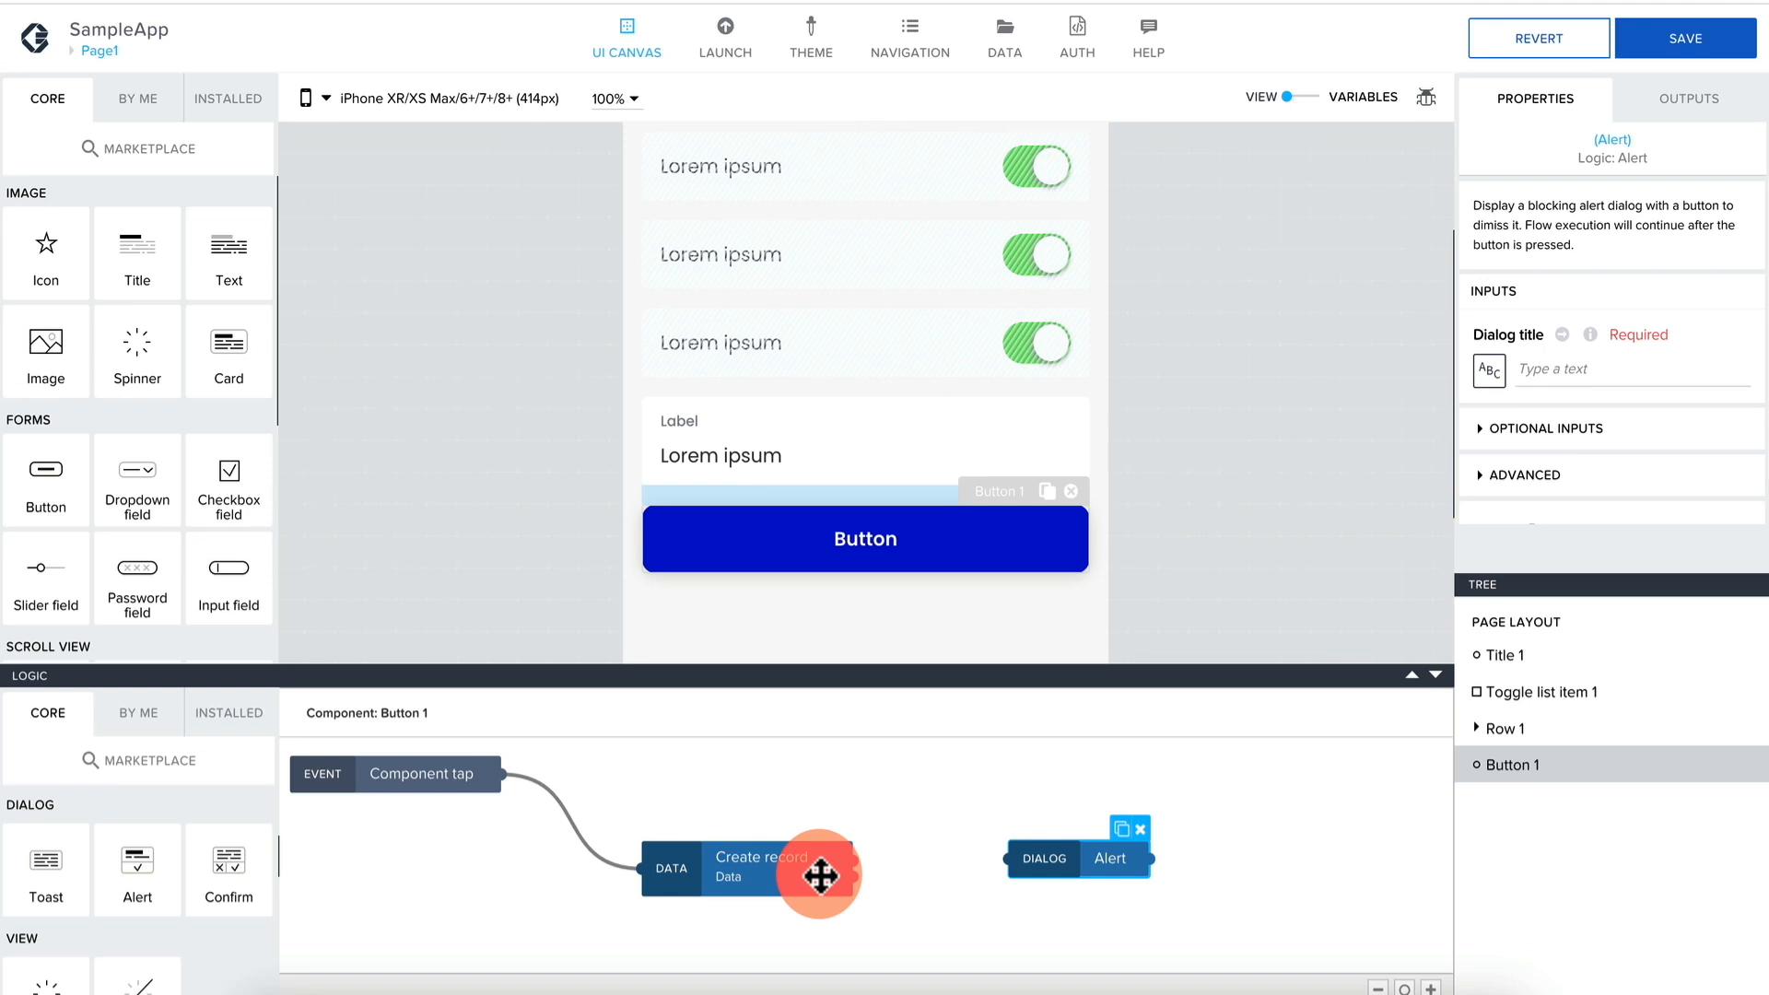
Connect Create record to the Alert node, bind the dialog title to the name in Create record's Response output, and save.
drag(855, 860, 1009, 858)
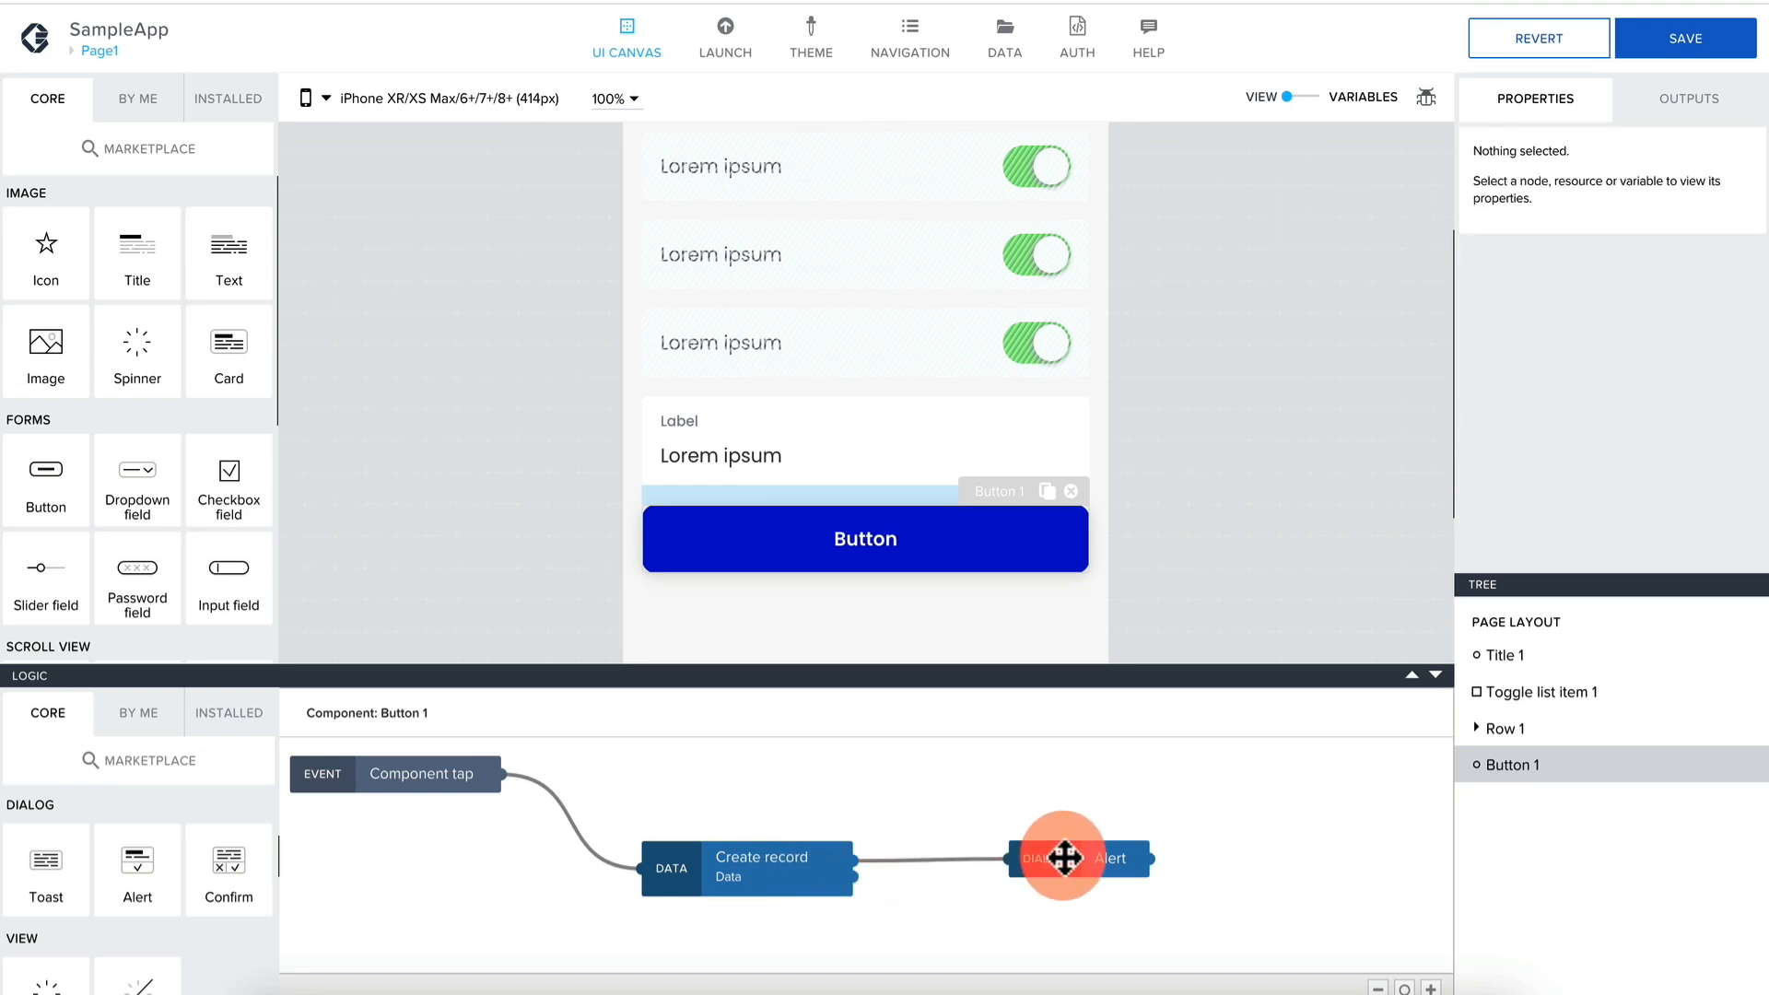
click(1105, 859)
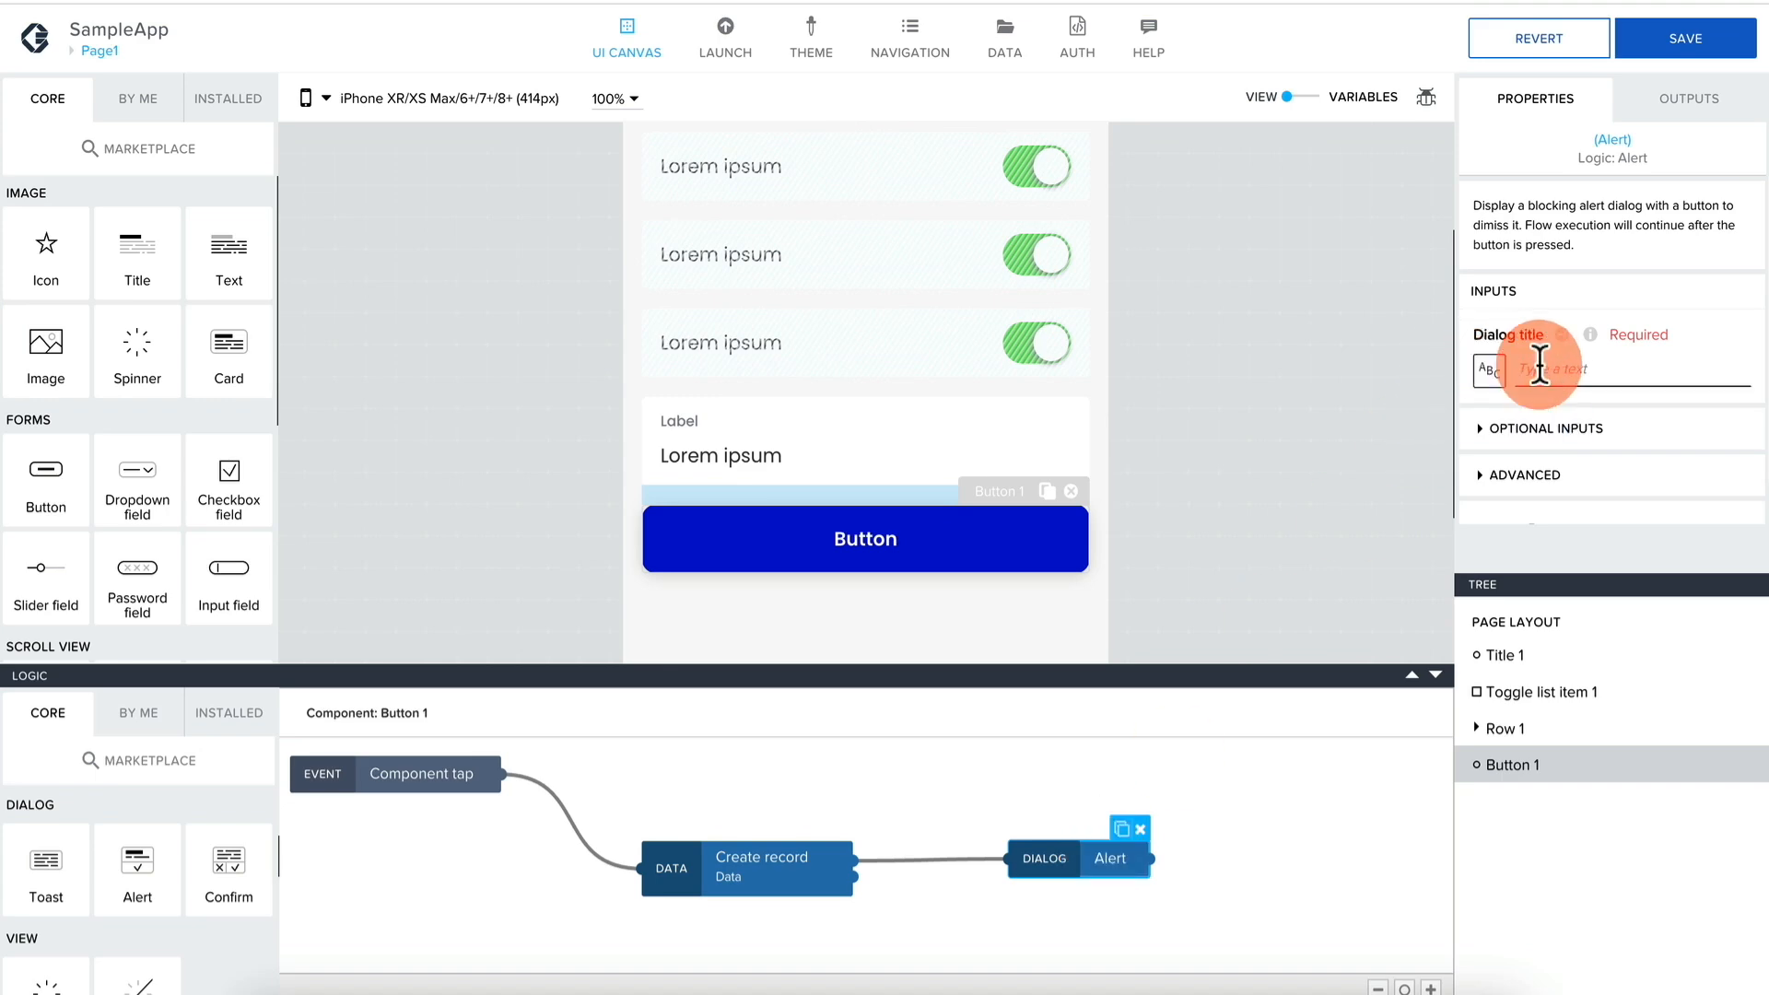
click(1492, 372)
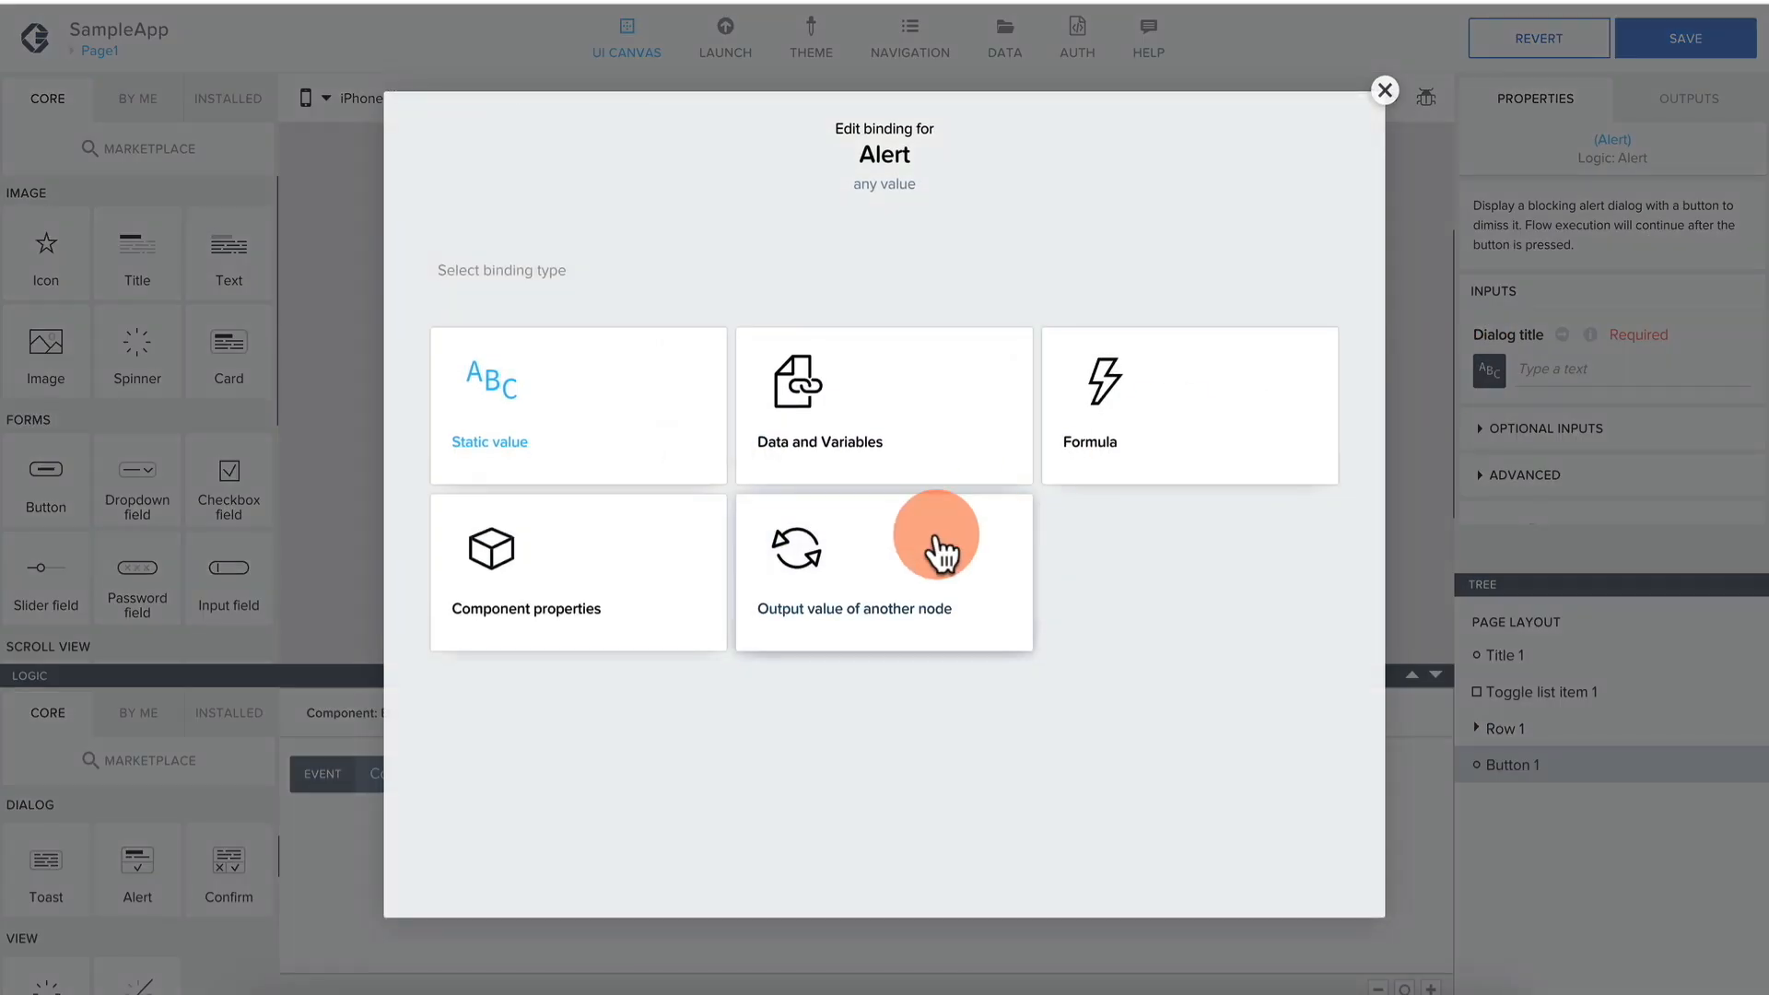
click(876, 572)
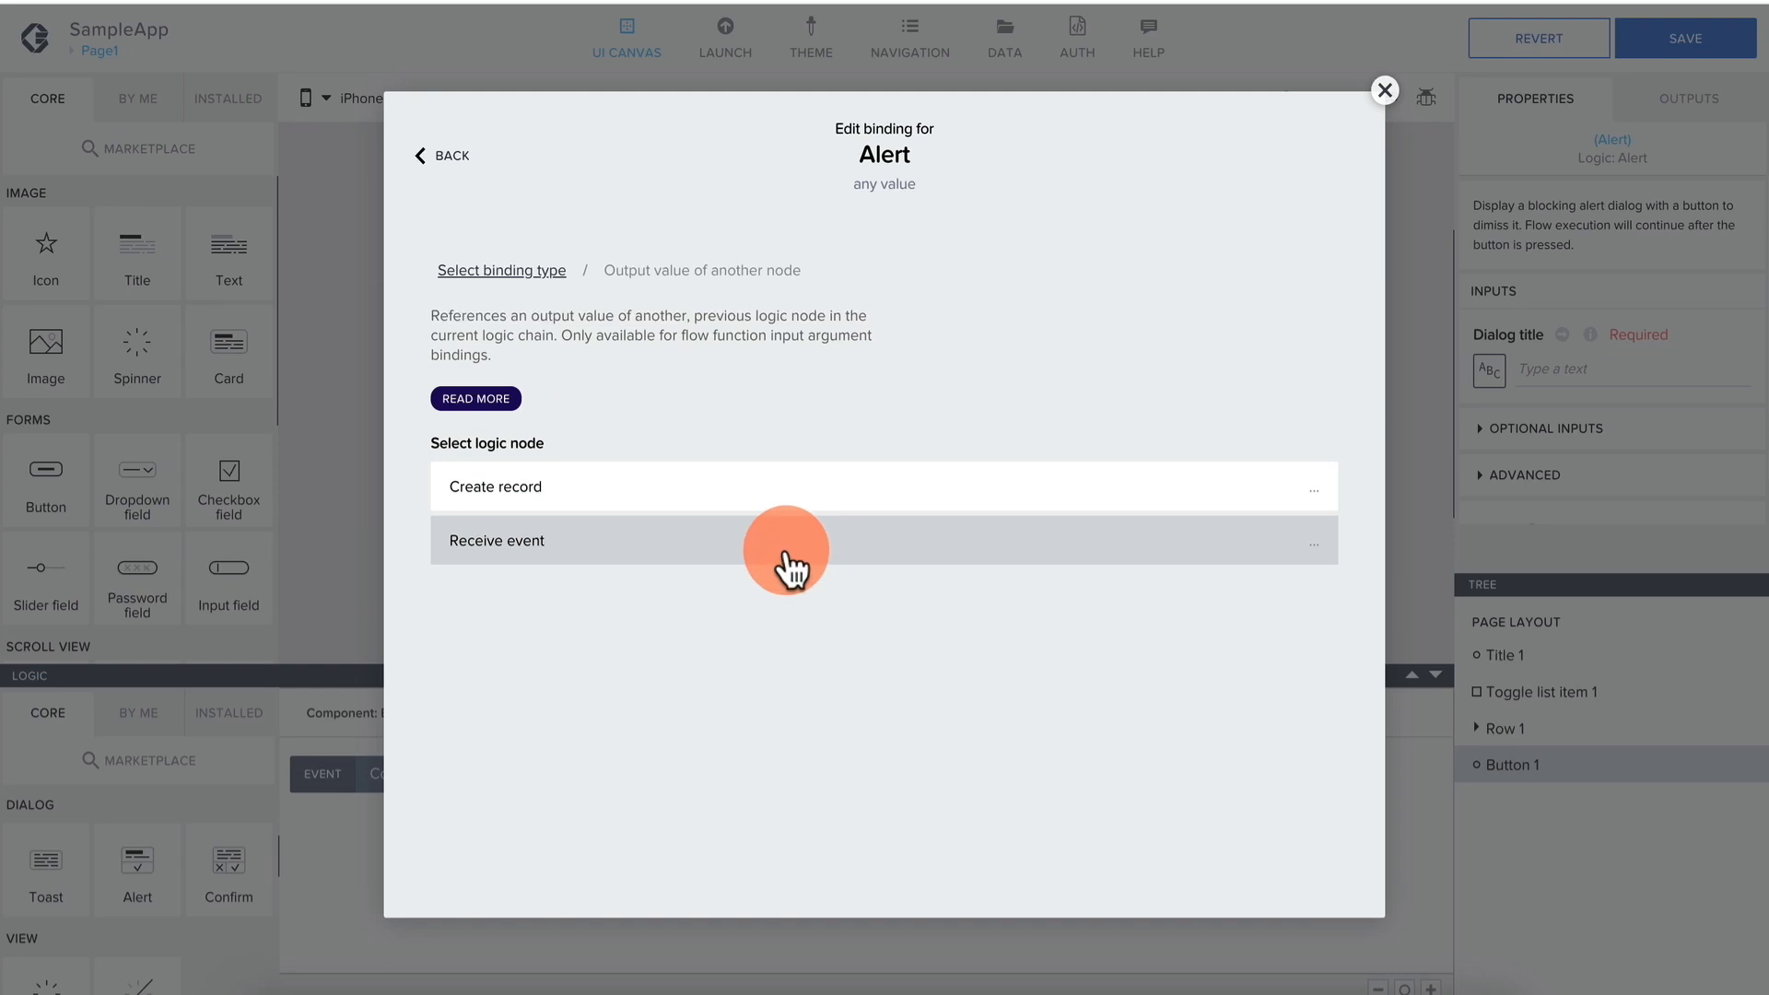
click(820, 498)
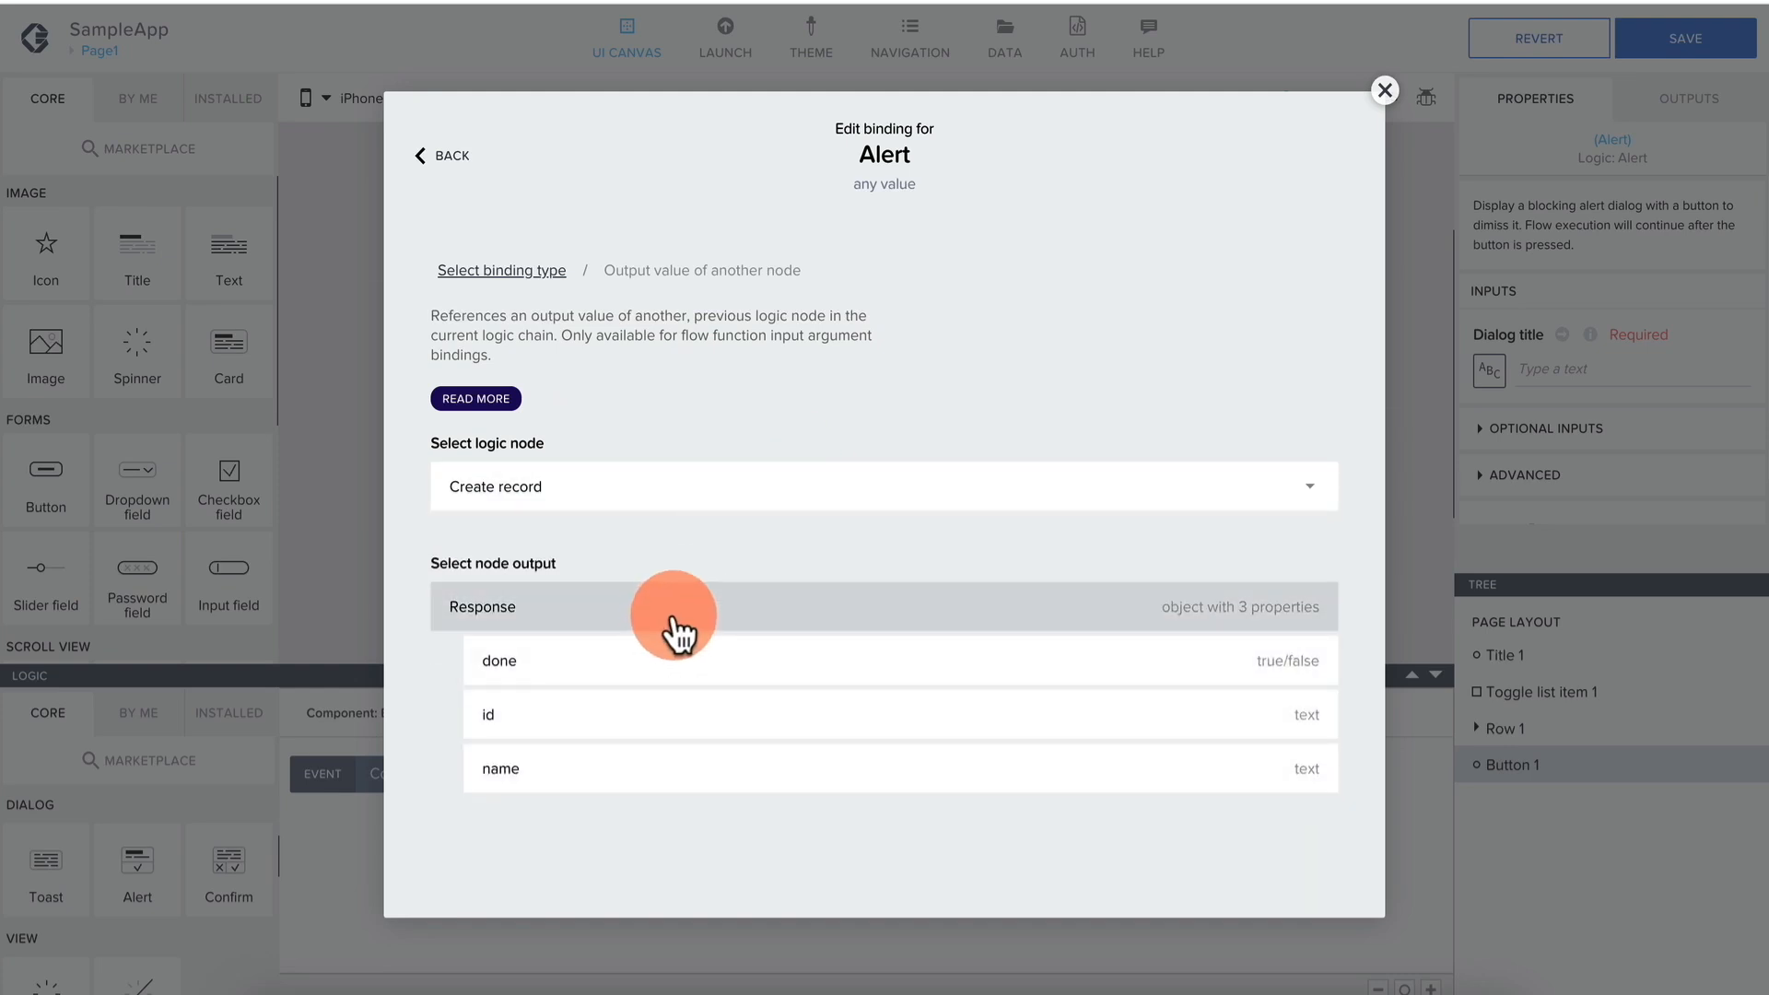
click(713, 769)
click(1301, 702)
click(1654, 57)
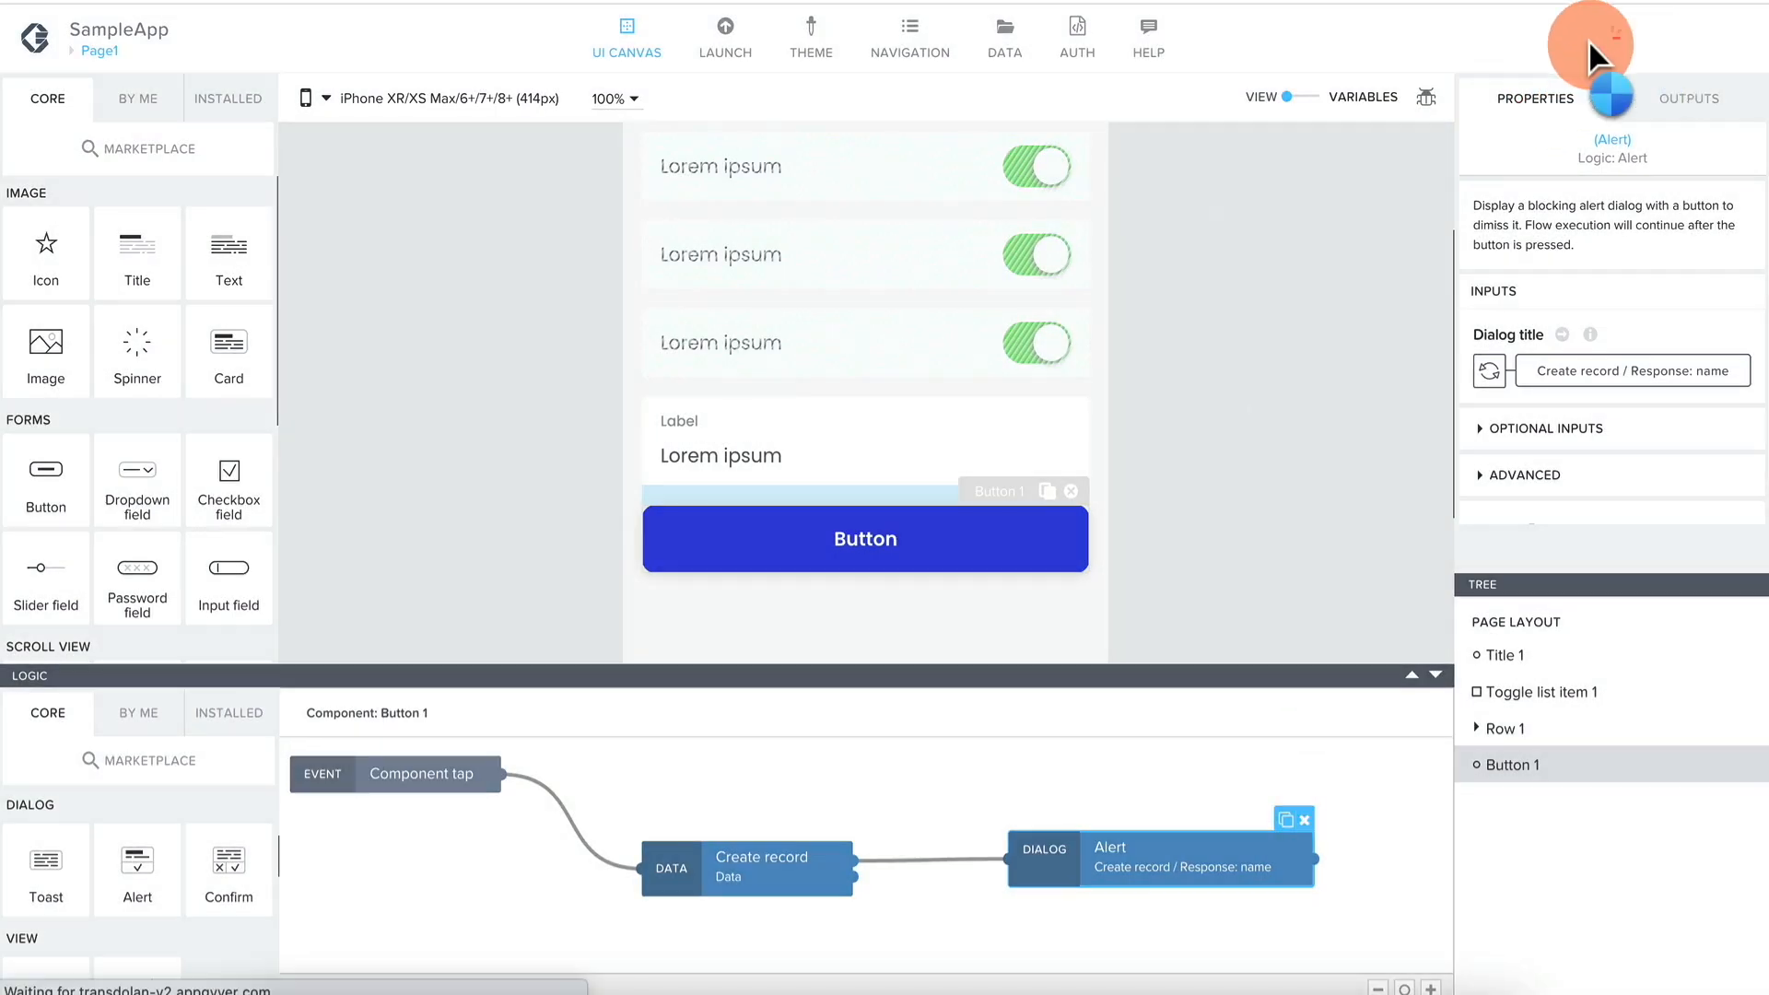
In the running app preview, create a record named item4 with the button and dismiss the alert.
click(701, 2)
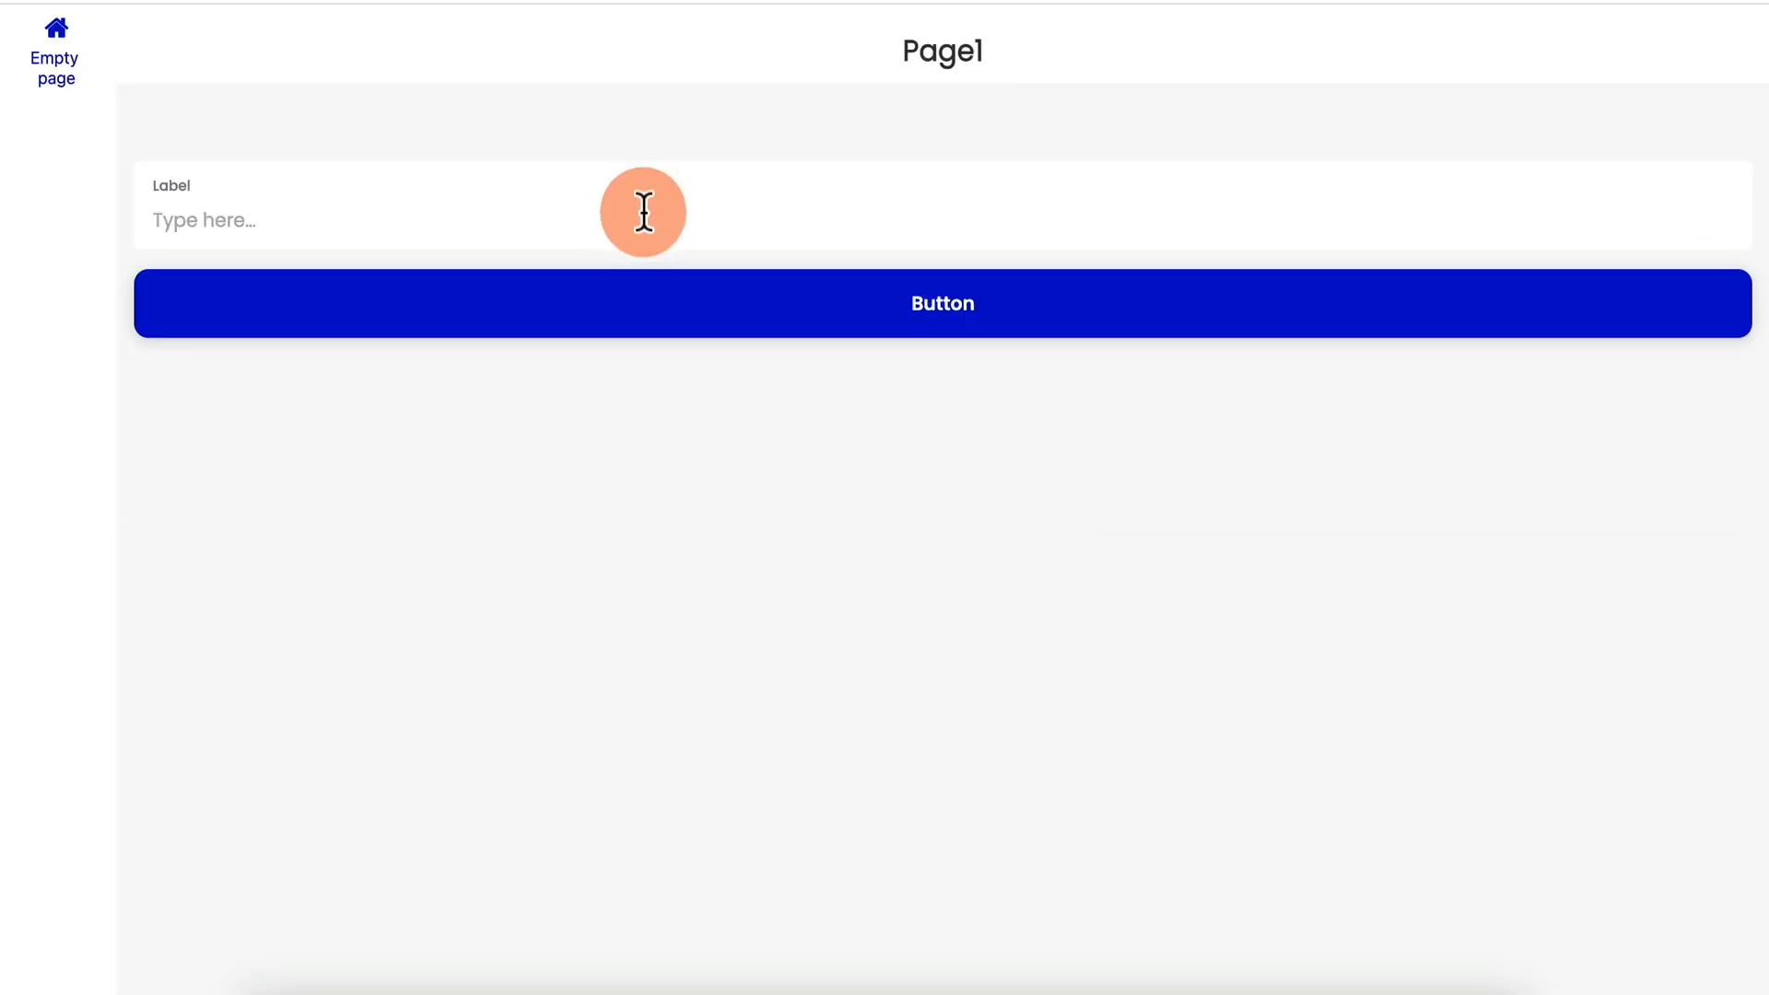
click(531, 401)
text(item4)
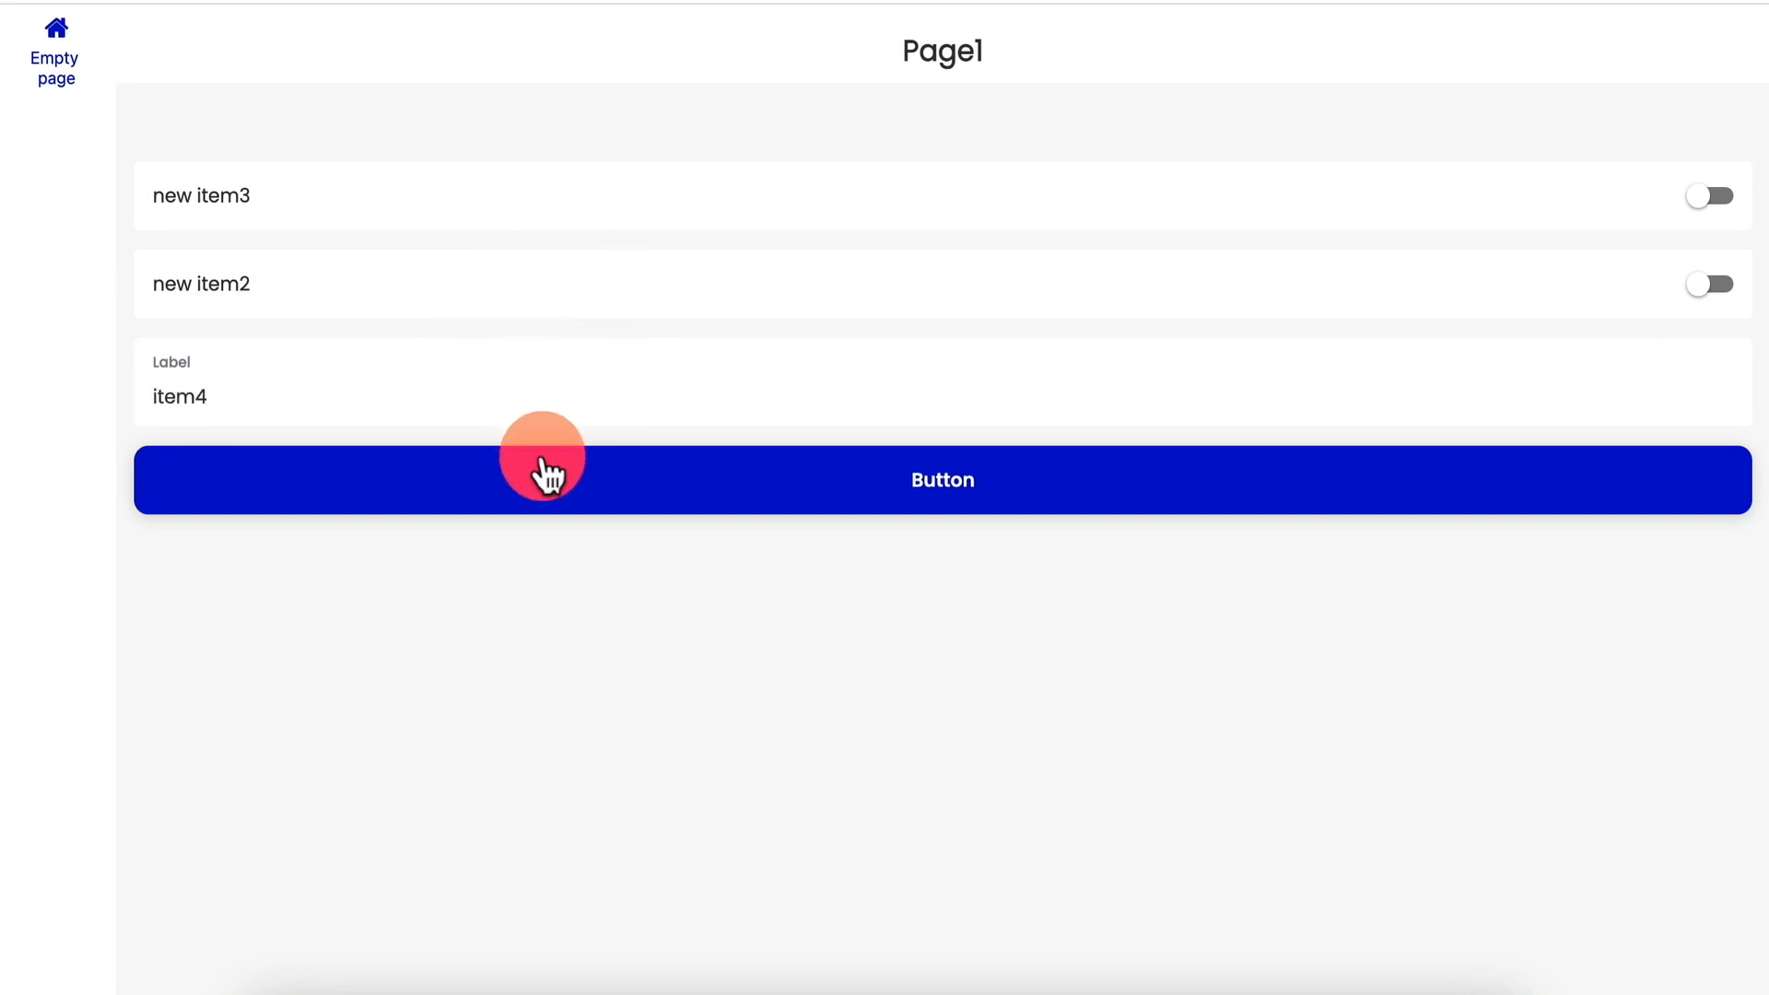
click(547, 474)
click(789, 460)
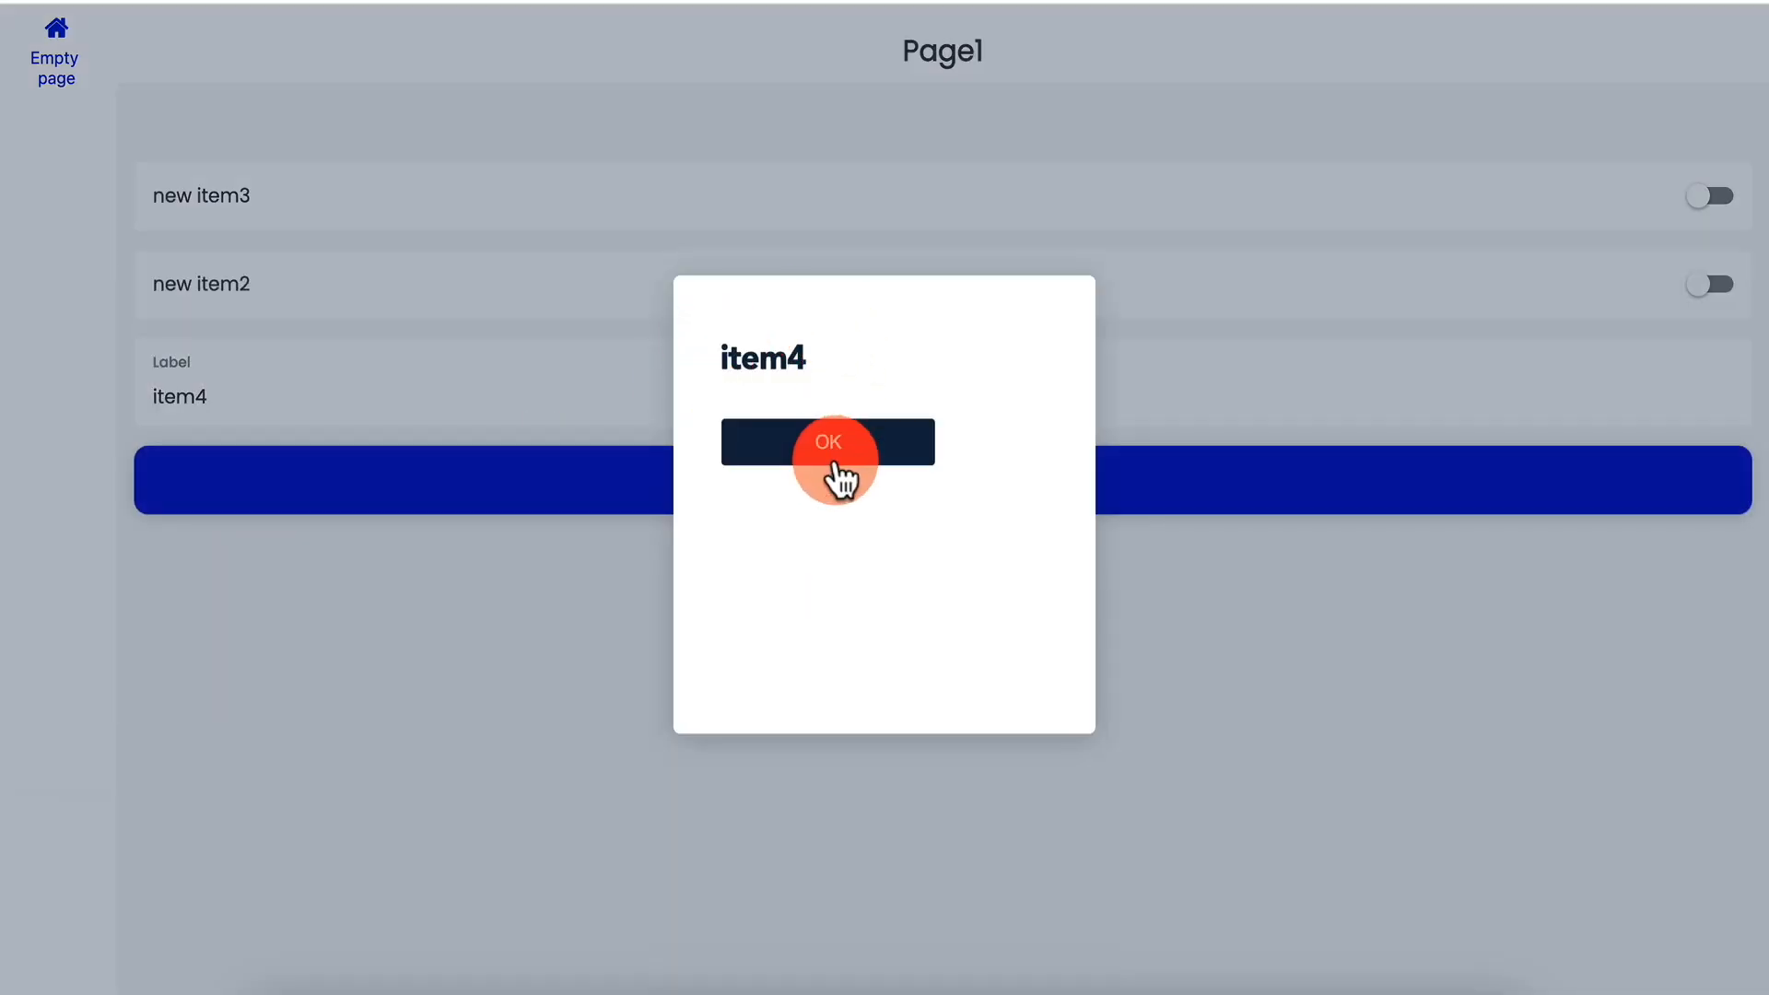
click(800, 456)
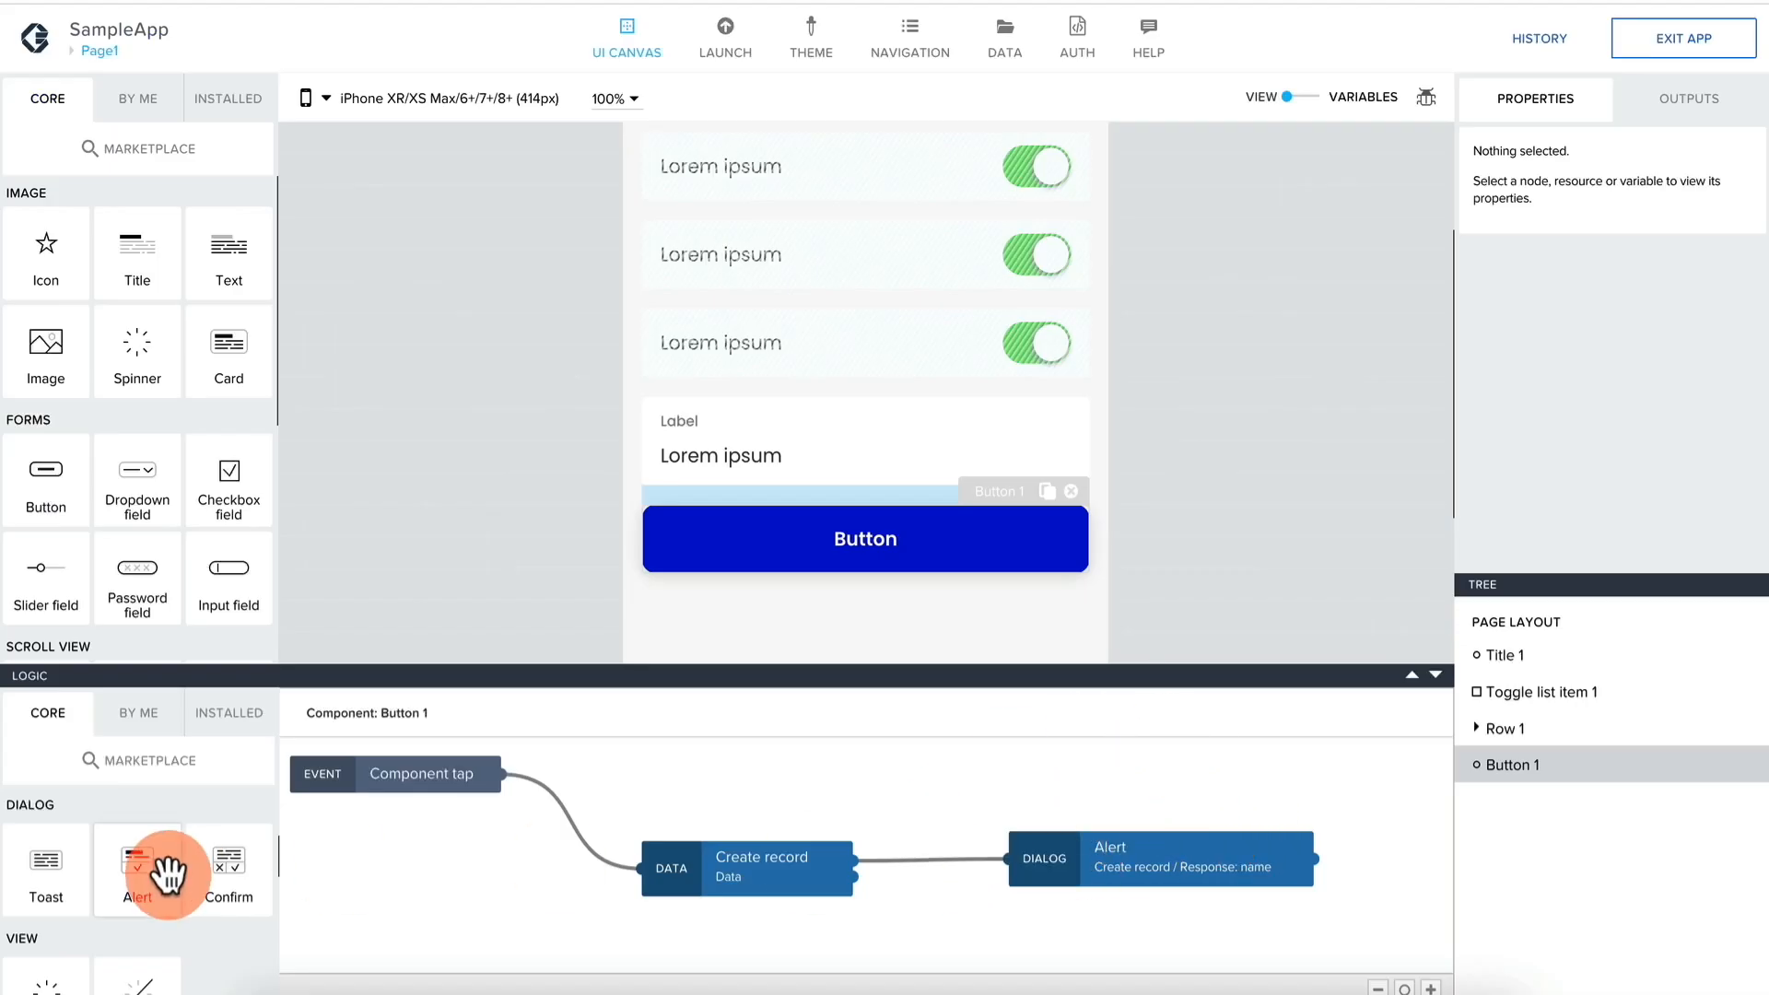
In the AppGyver editor, replace the Alert node in Button 1's logic with a Javascript node connected from Create record.
scroll(221, 862, down, 2)
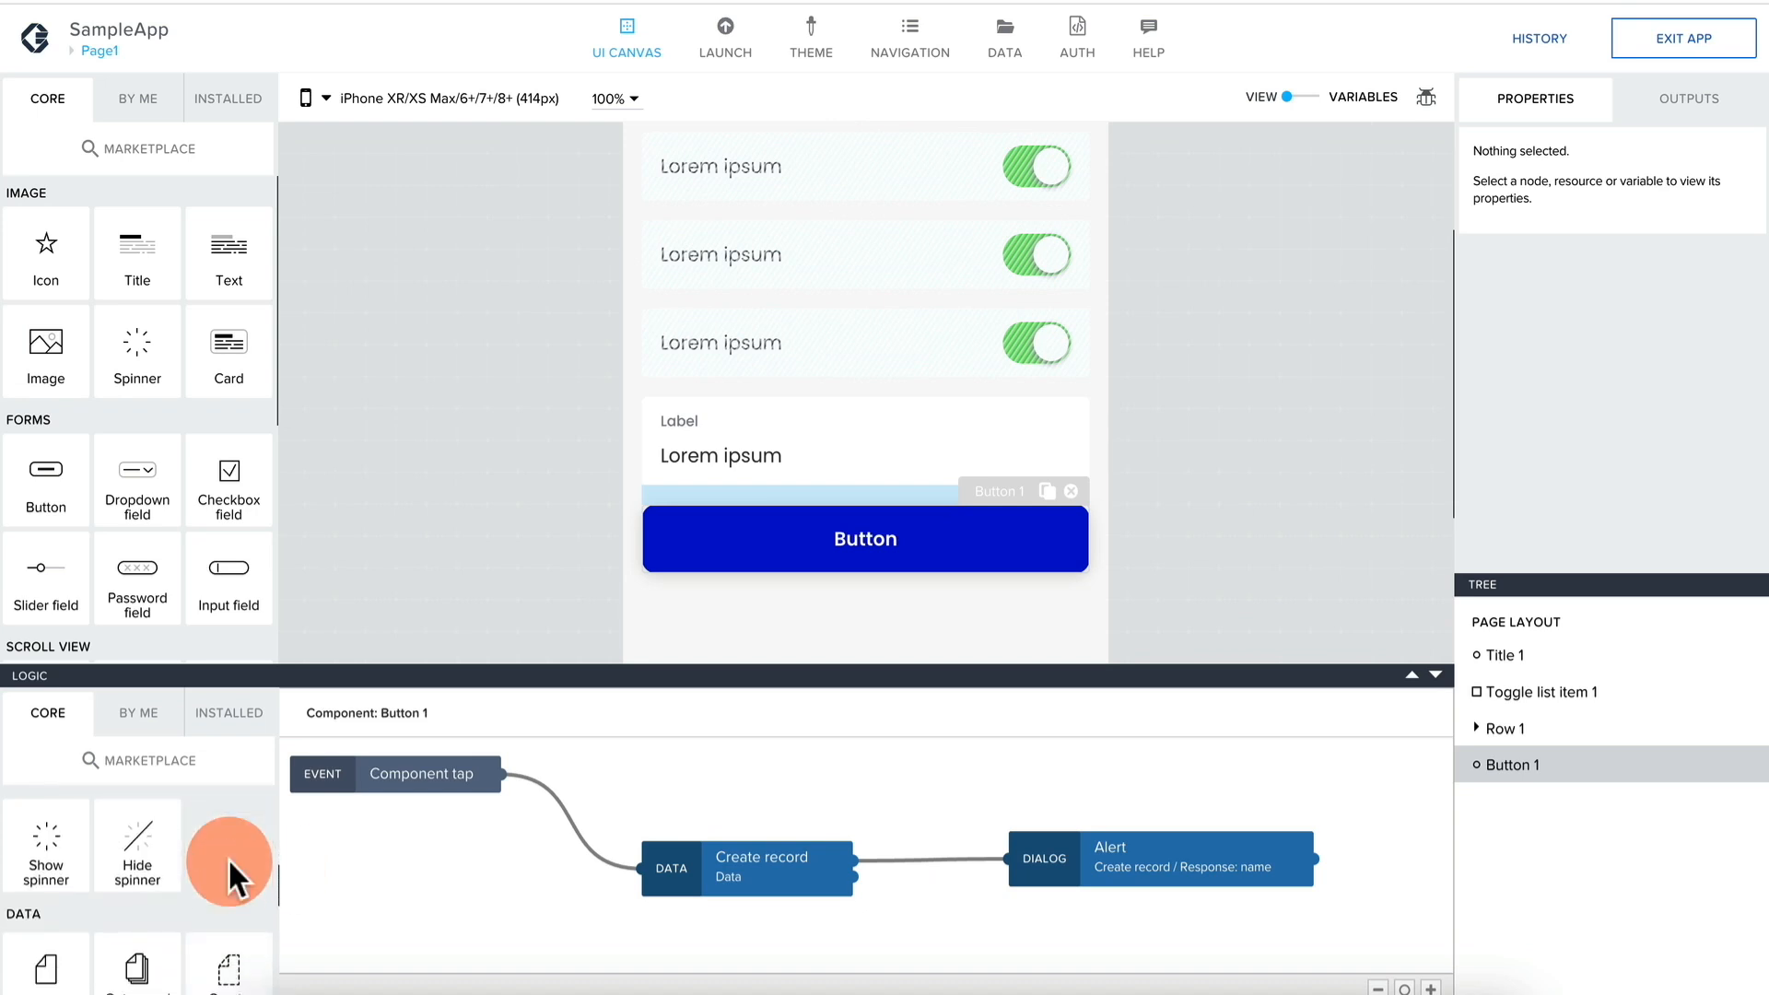
scroll(89, 881, down, 5)
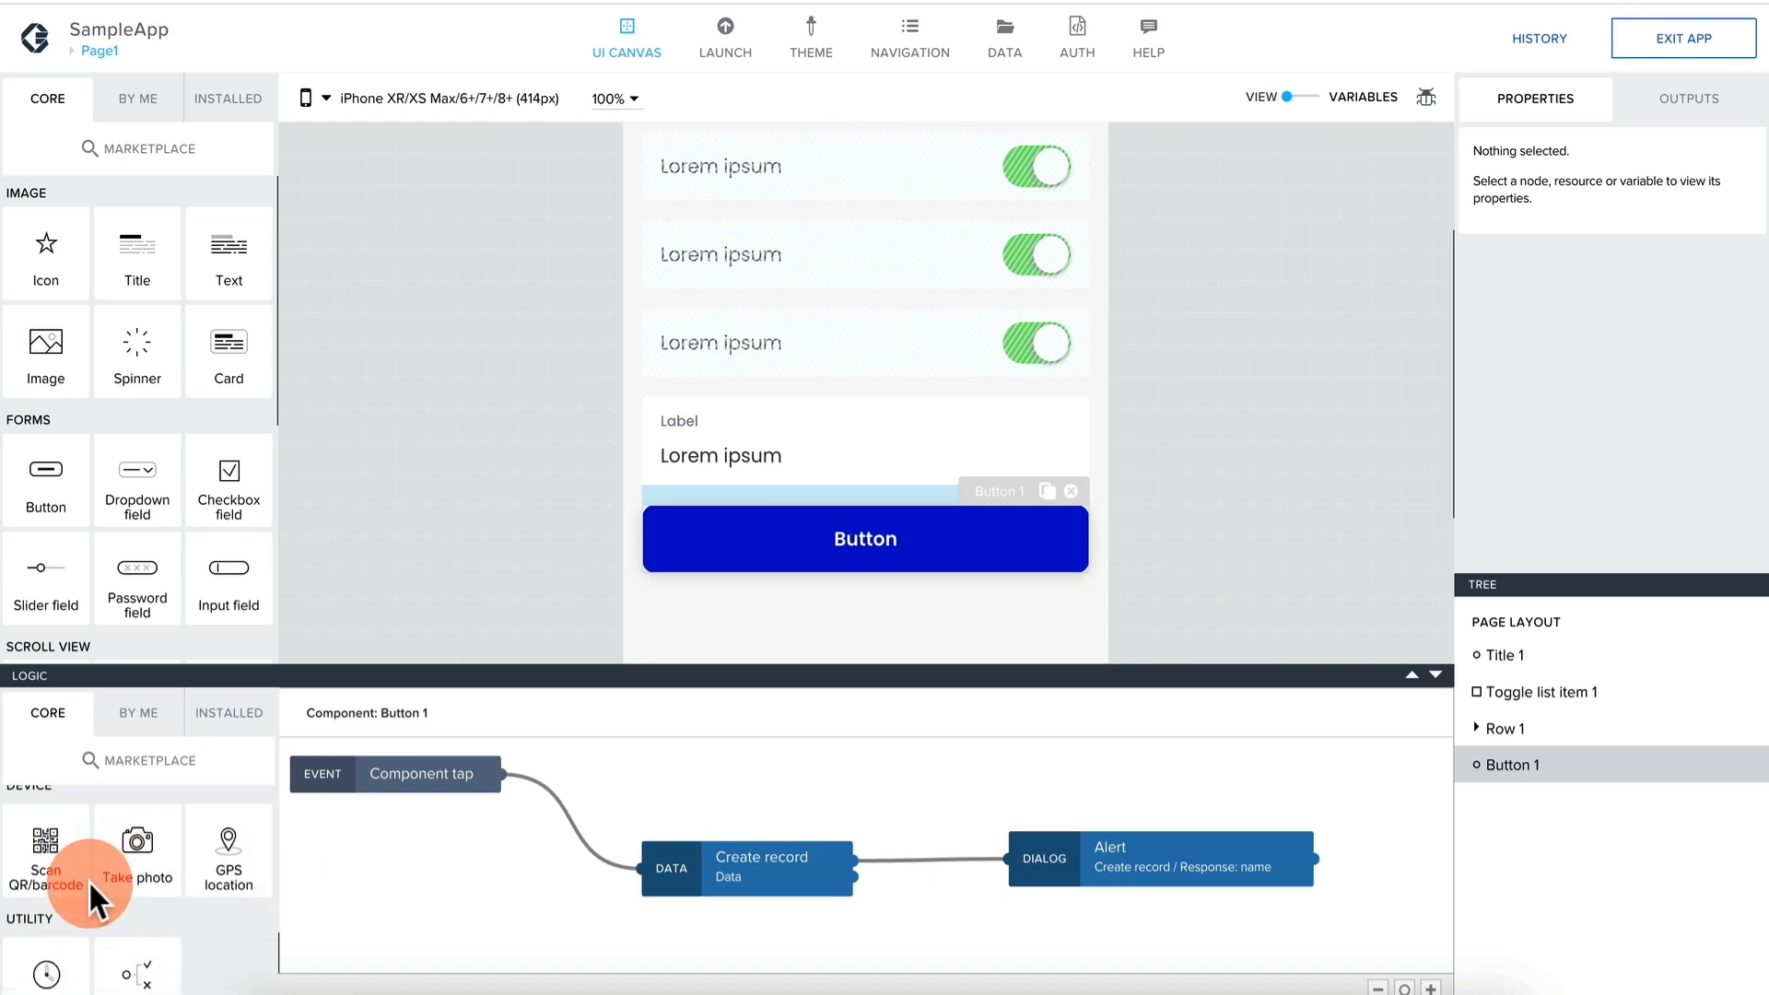
scroll(170, 850, up, 1)
scroll(171, 849, down, 2)
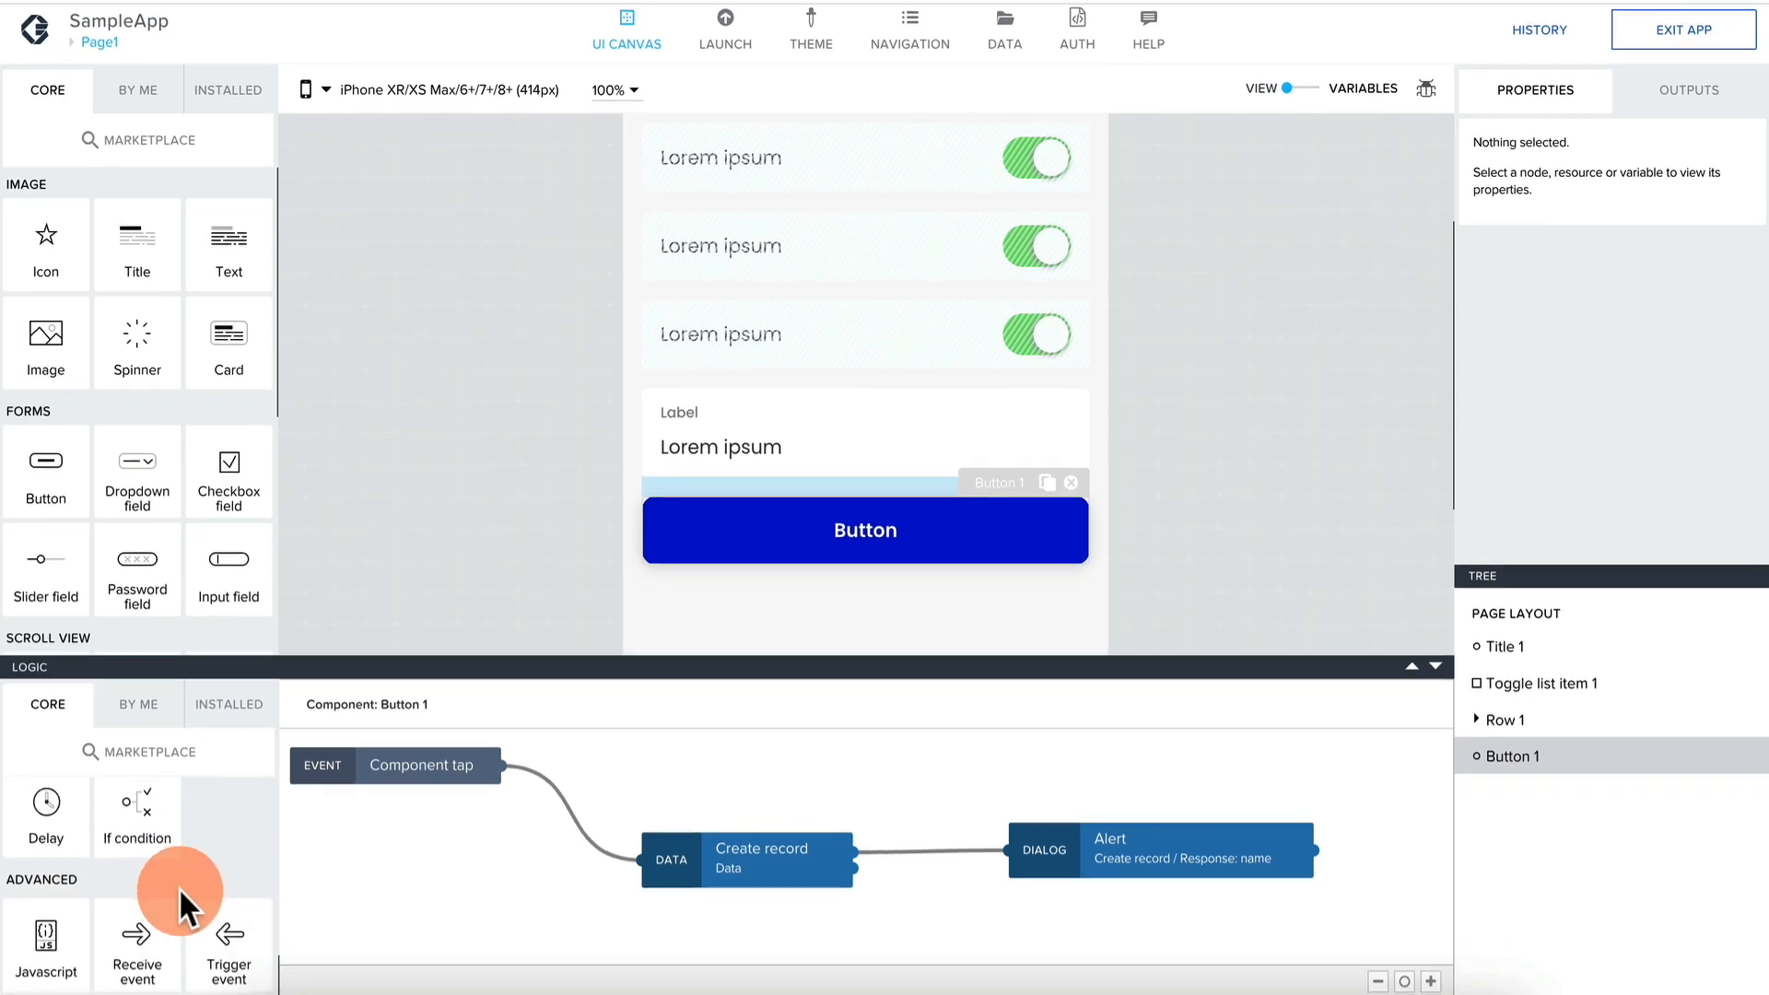
click(1194, 867)
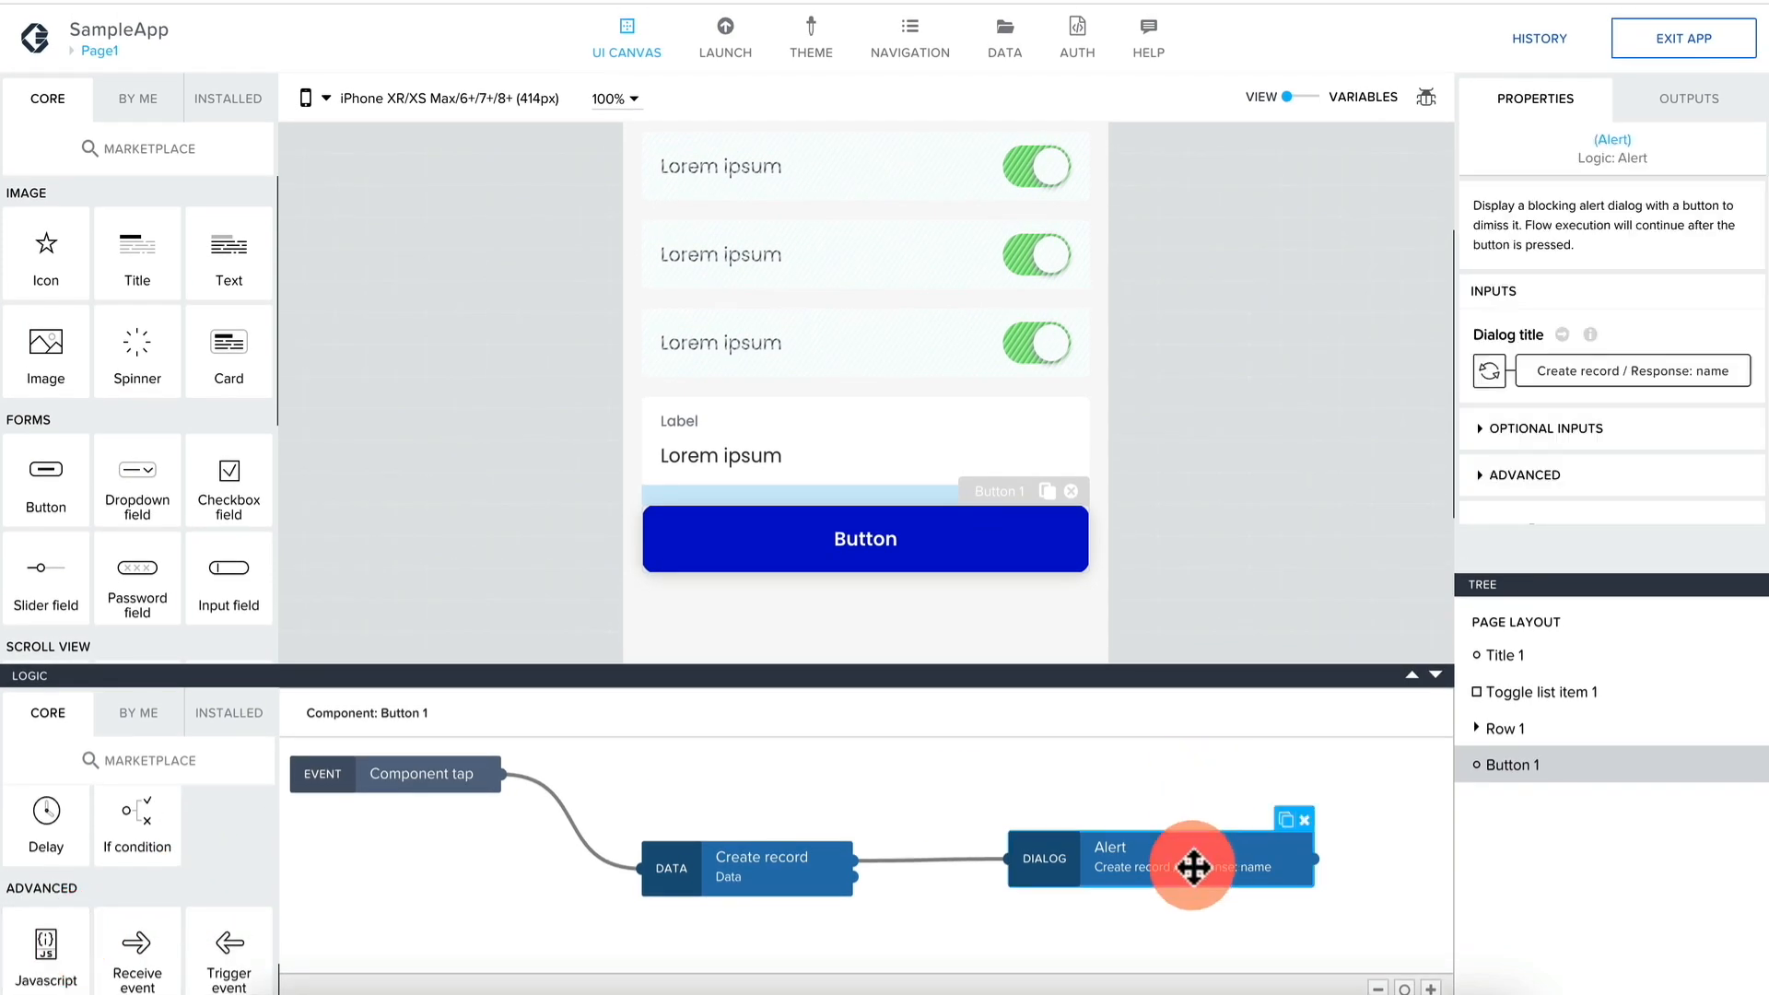
key(Delete)
drag(54, 949, 1126, 890)
drag(853, 861, 1087, 887)
Bind the Javascript node's input1 to the name in the Response output of the Create record node.
double_click(1087, 888)
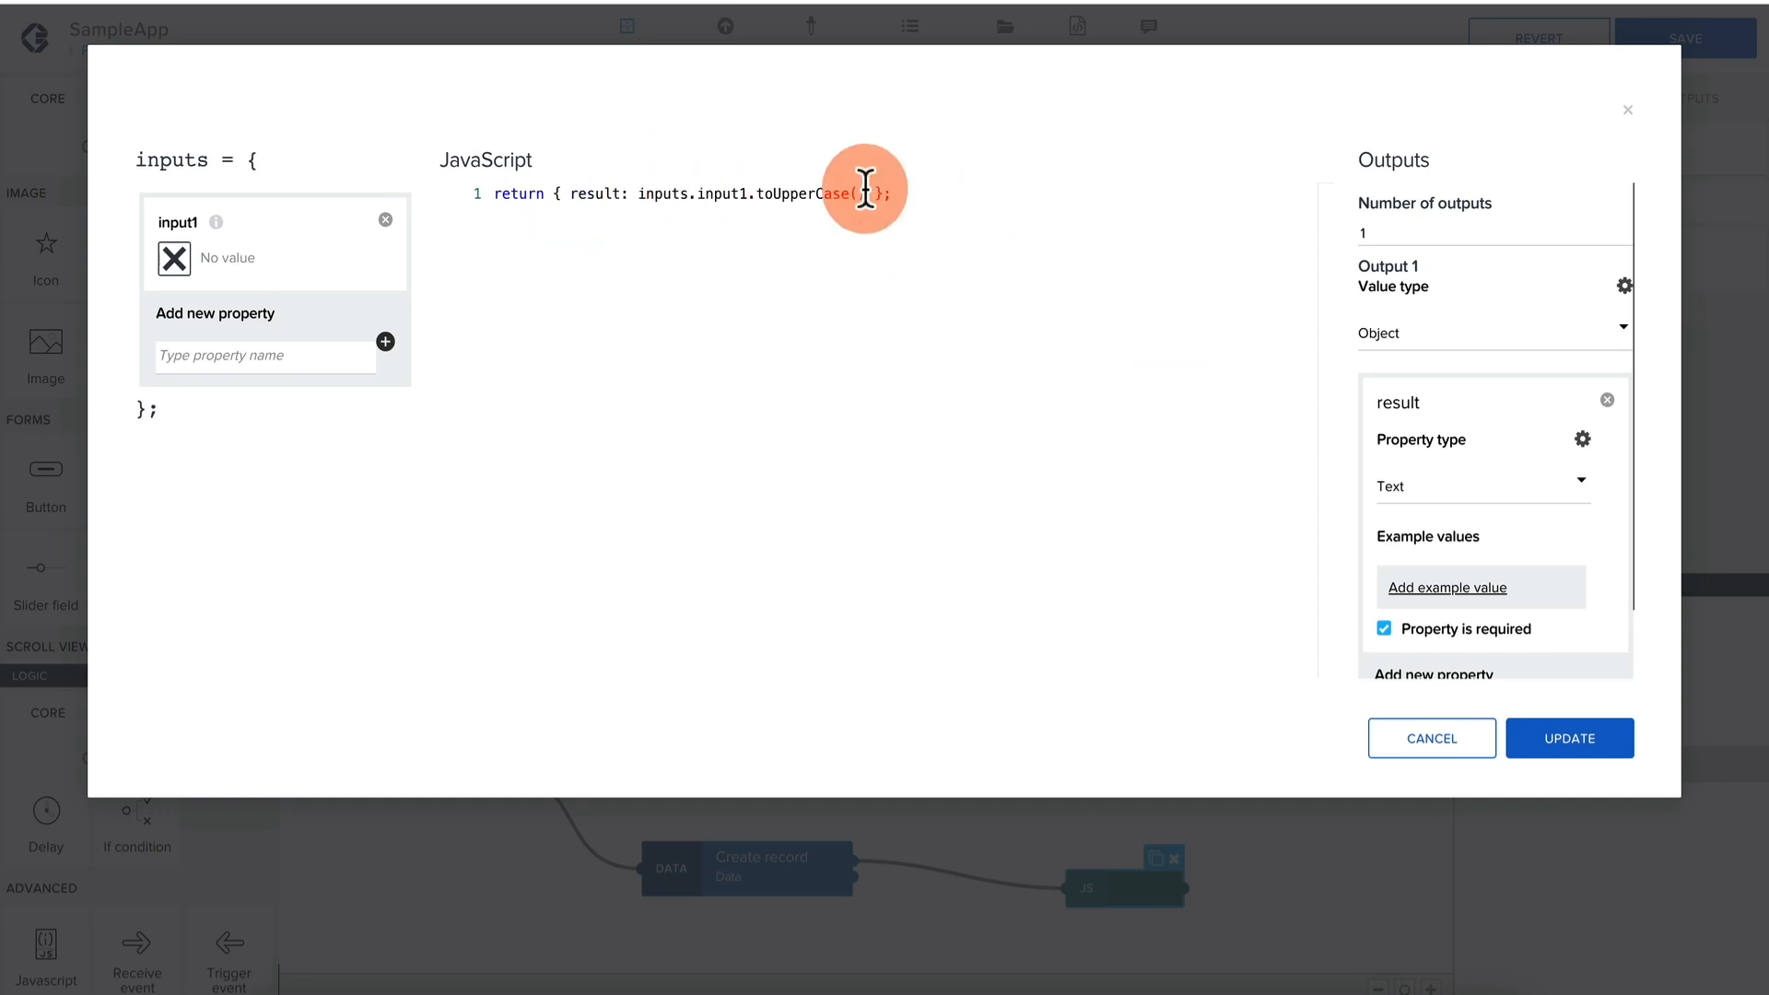
click(258, 329)
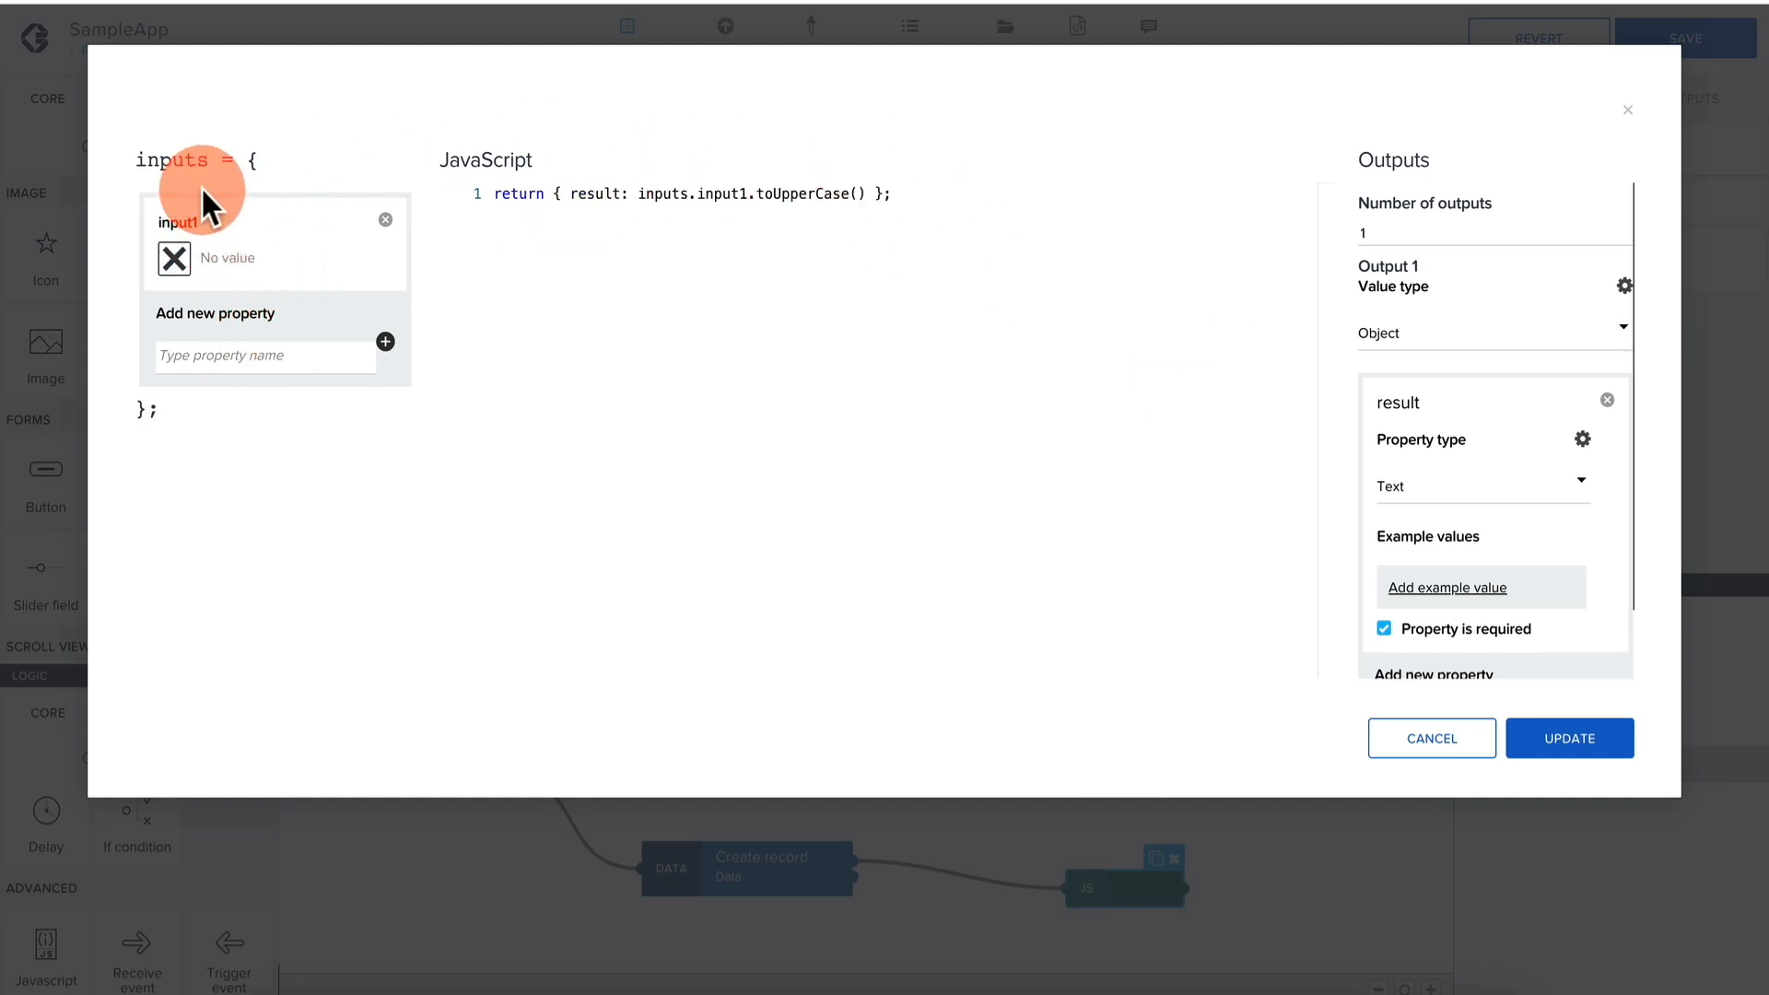
click(175, 262)
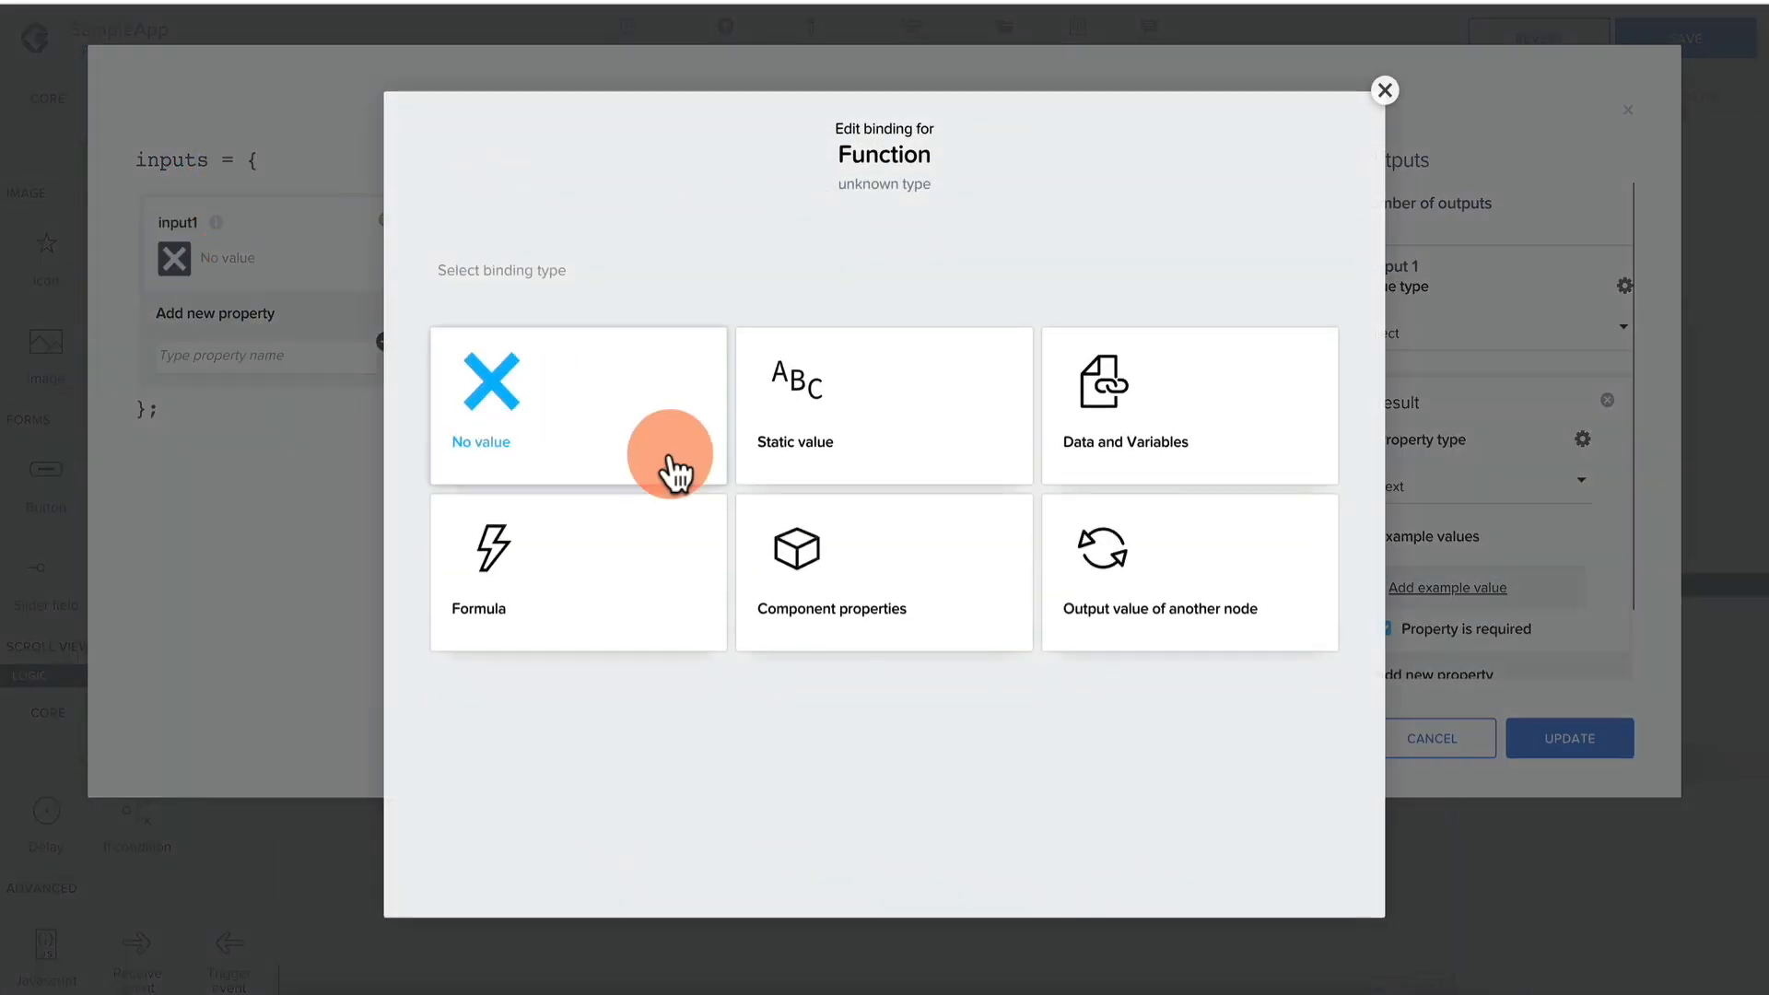
click(1184, 612)
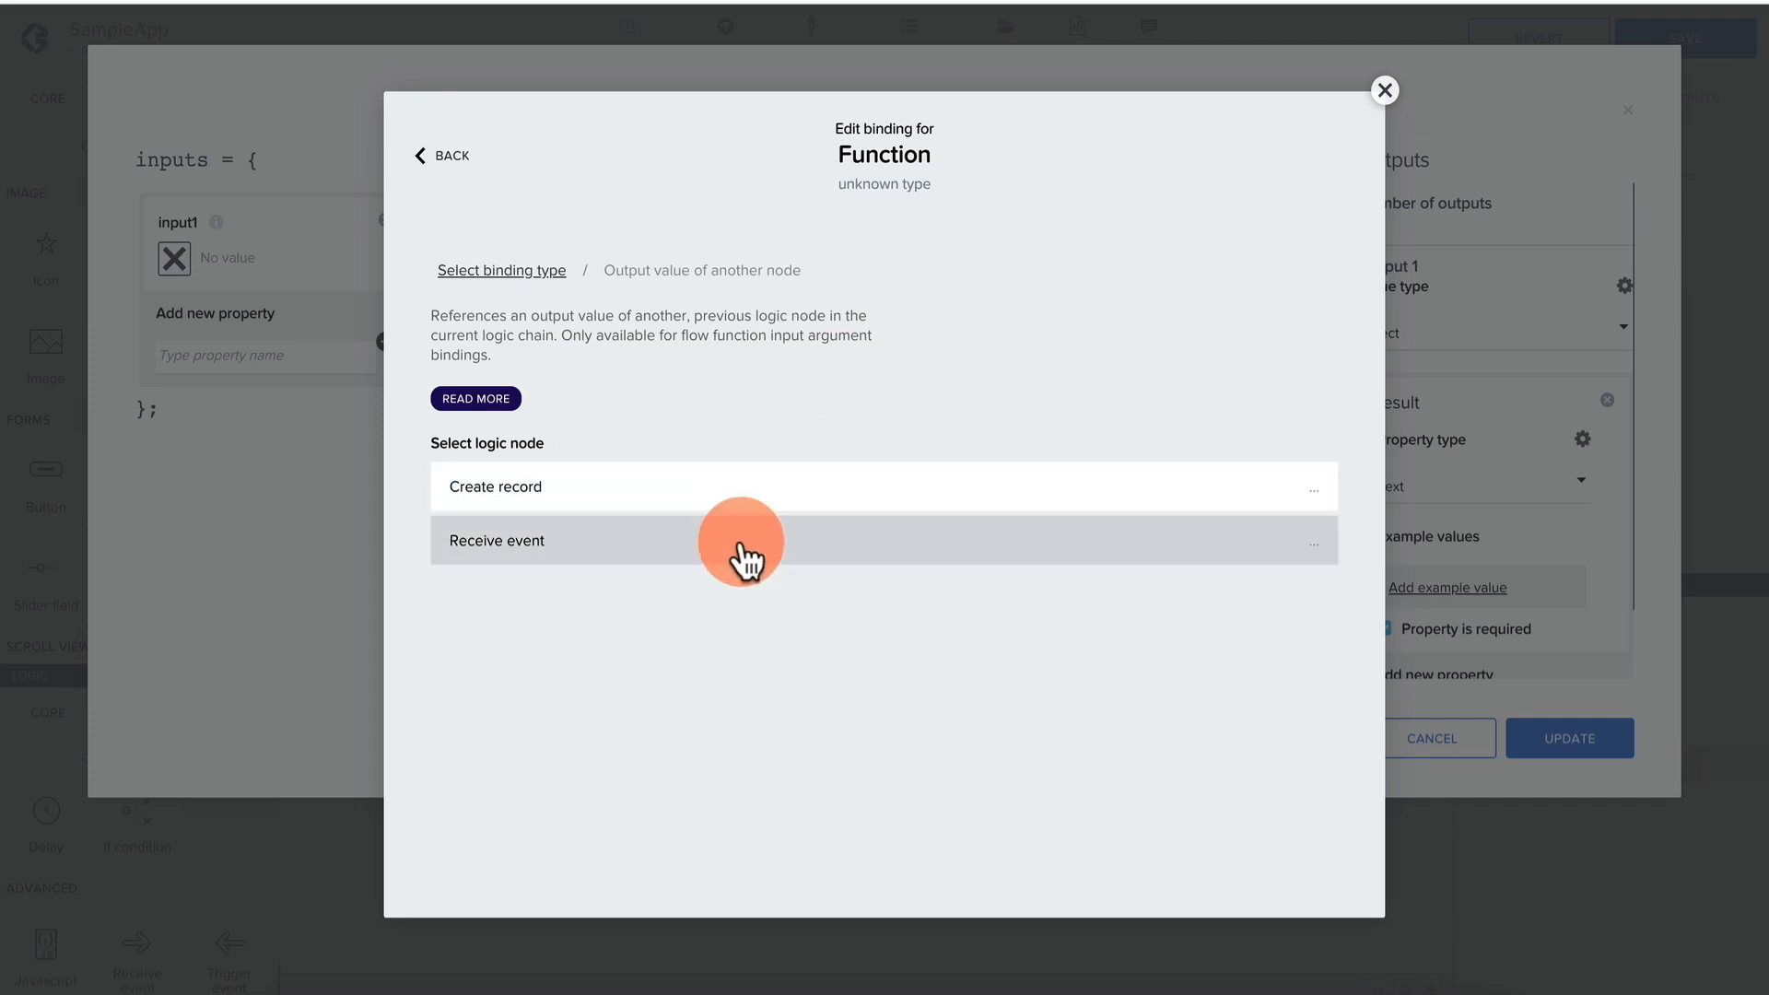
click(777, 505)
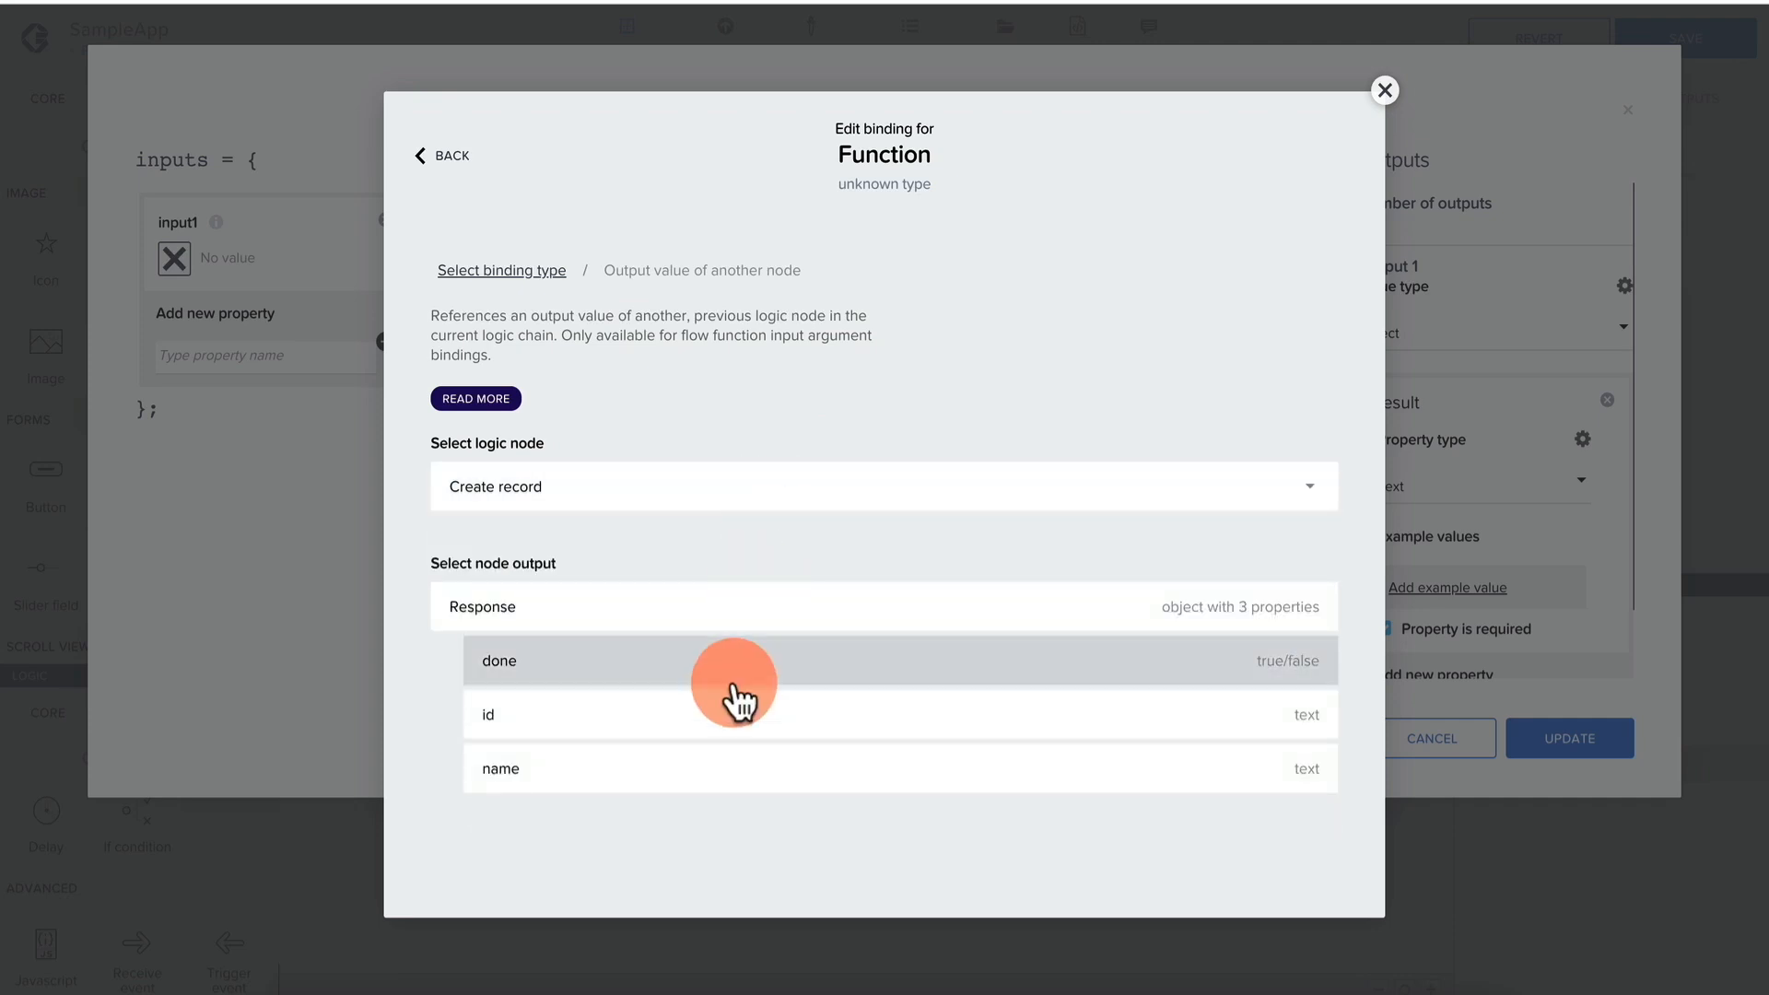
click(743, 770)
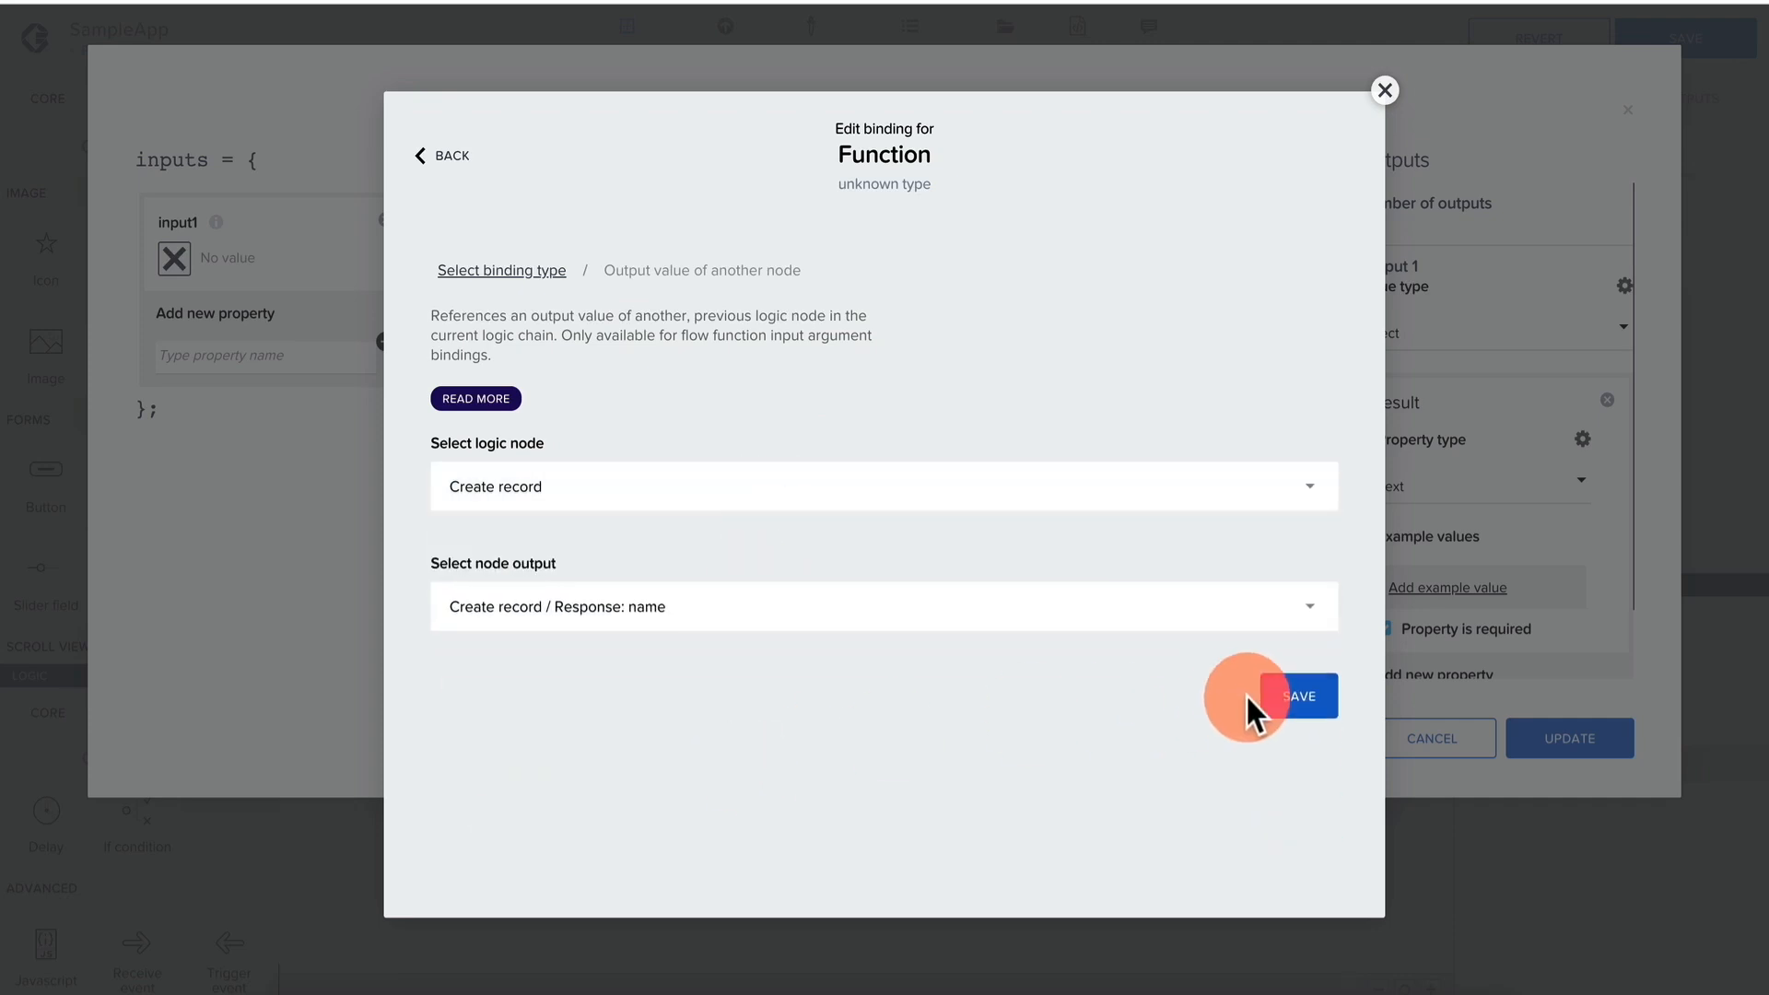
click(1239, 705)
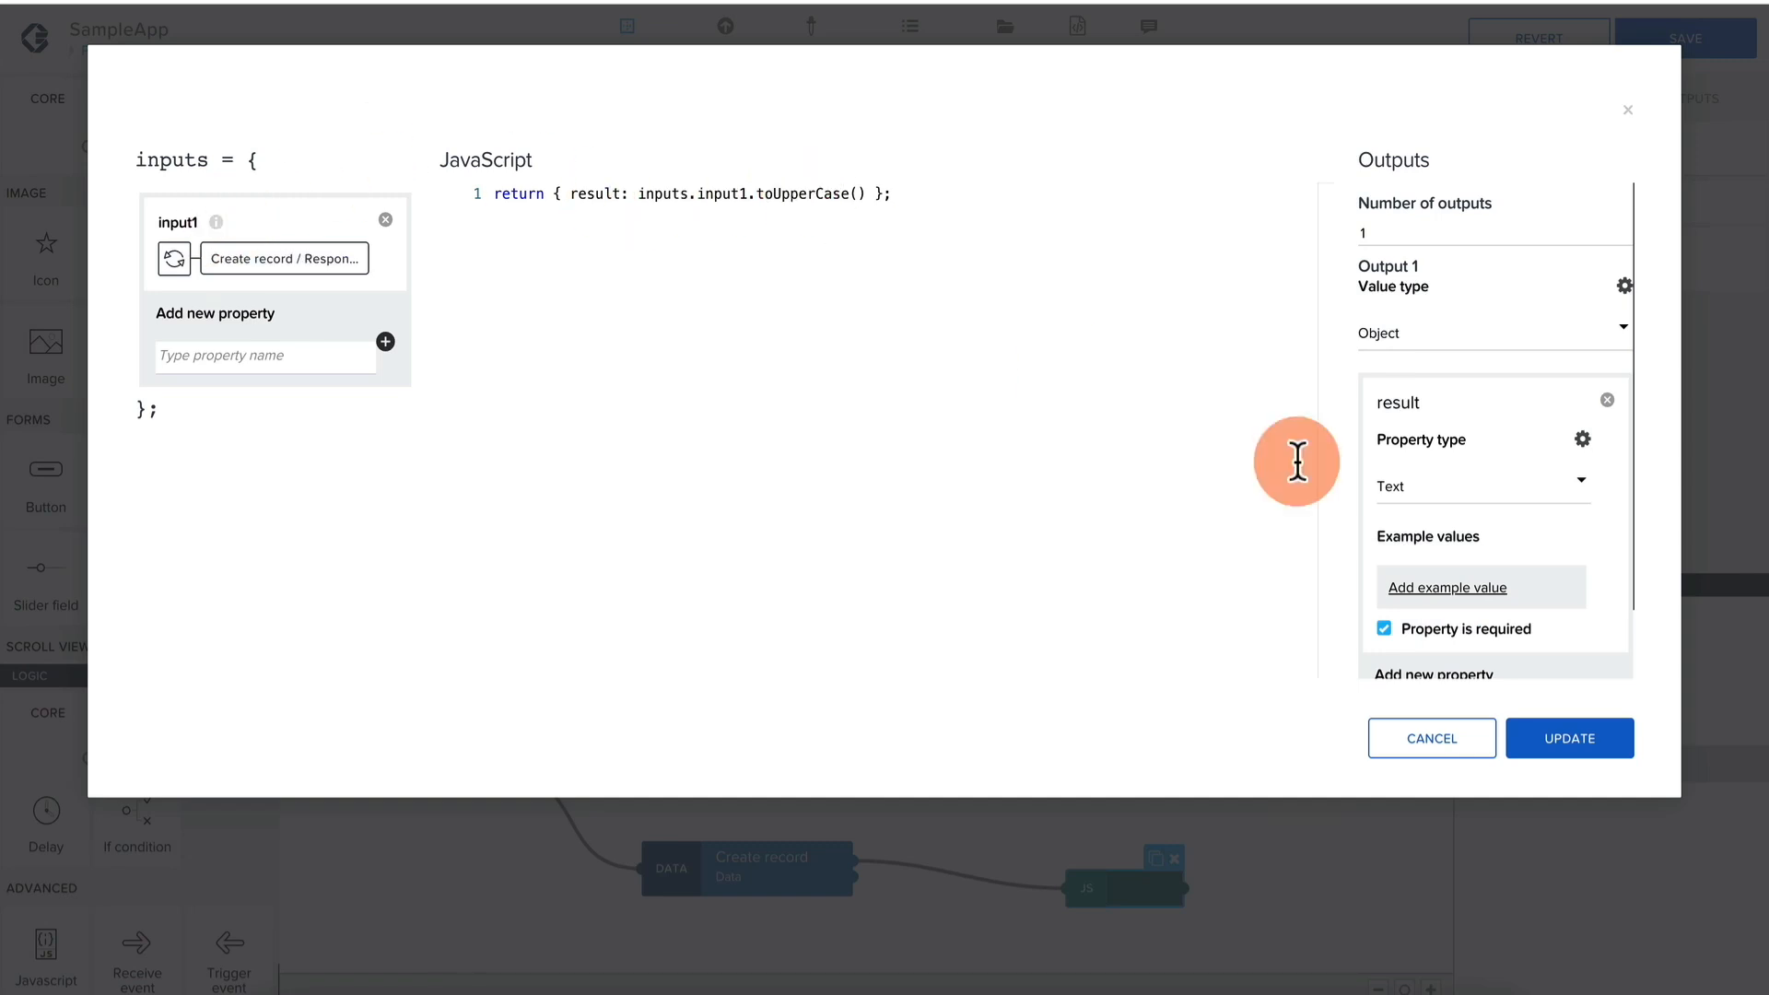
Review the function's result output and its toUpperCase expression, and update the Javascript node.
scroll(1516, 347, down, 1)
scroll(1516, 347, up, 1)
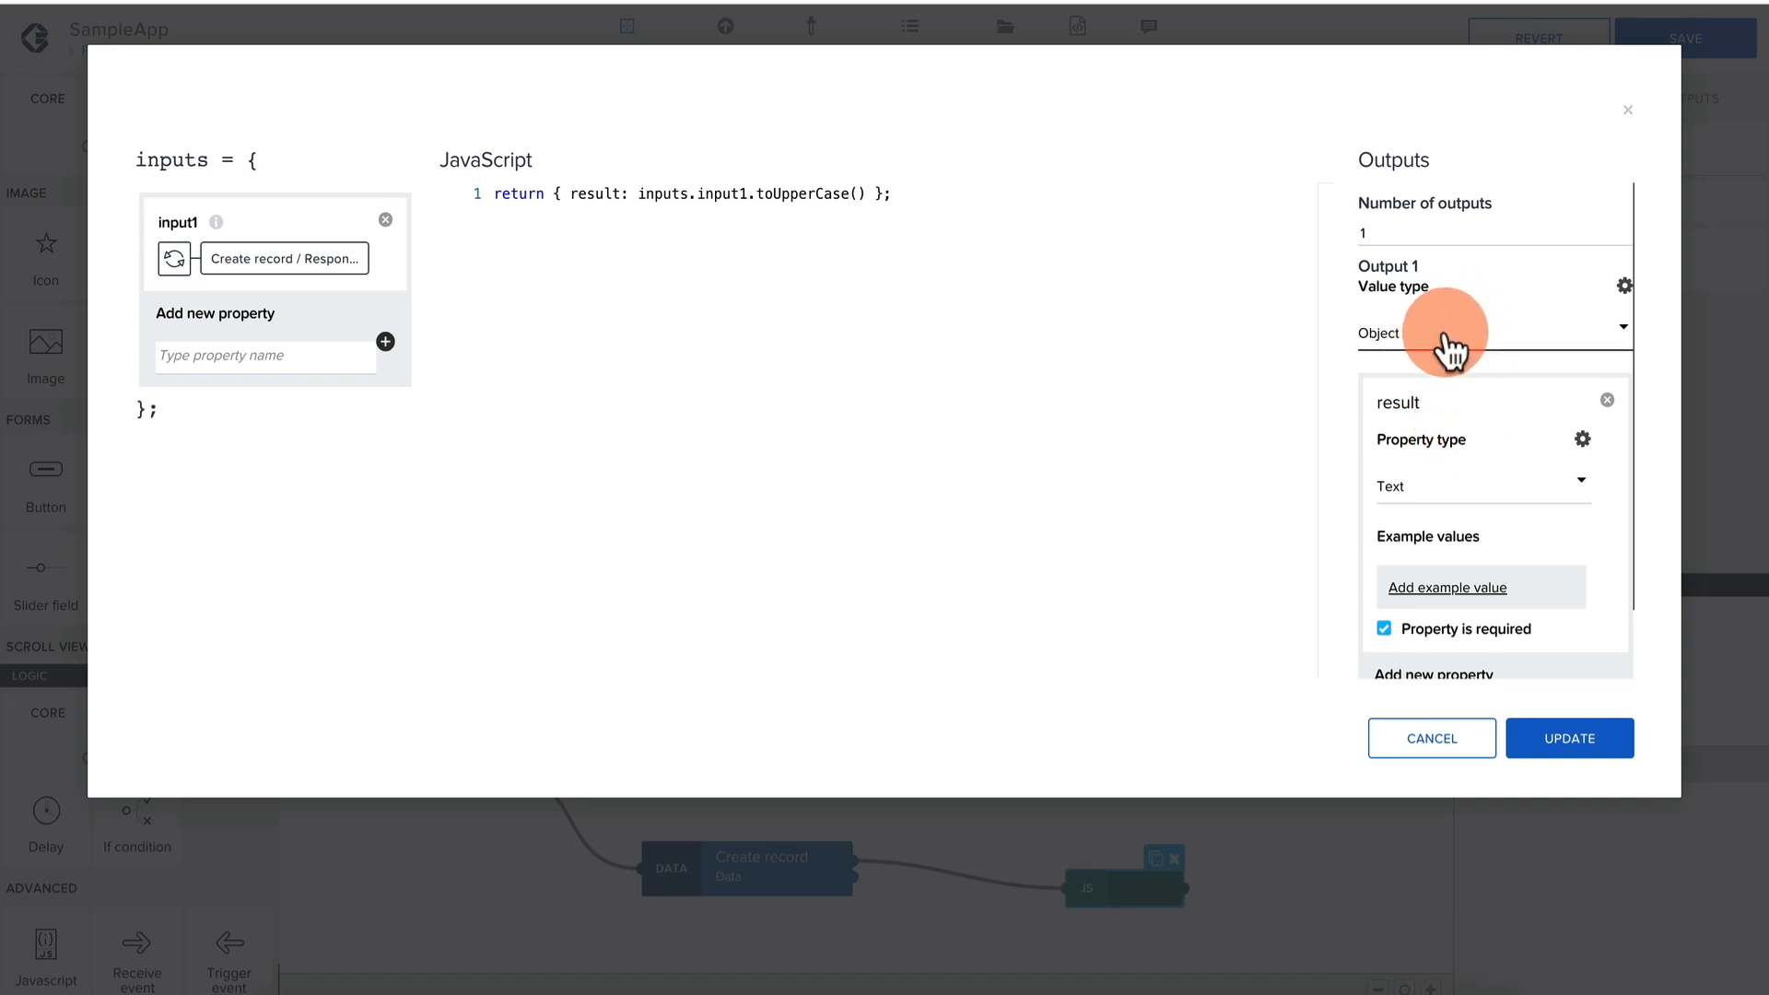
scroll(1433, 452, down, 1)
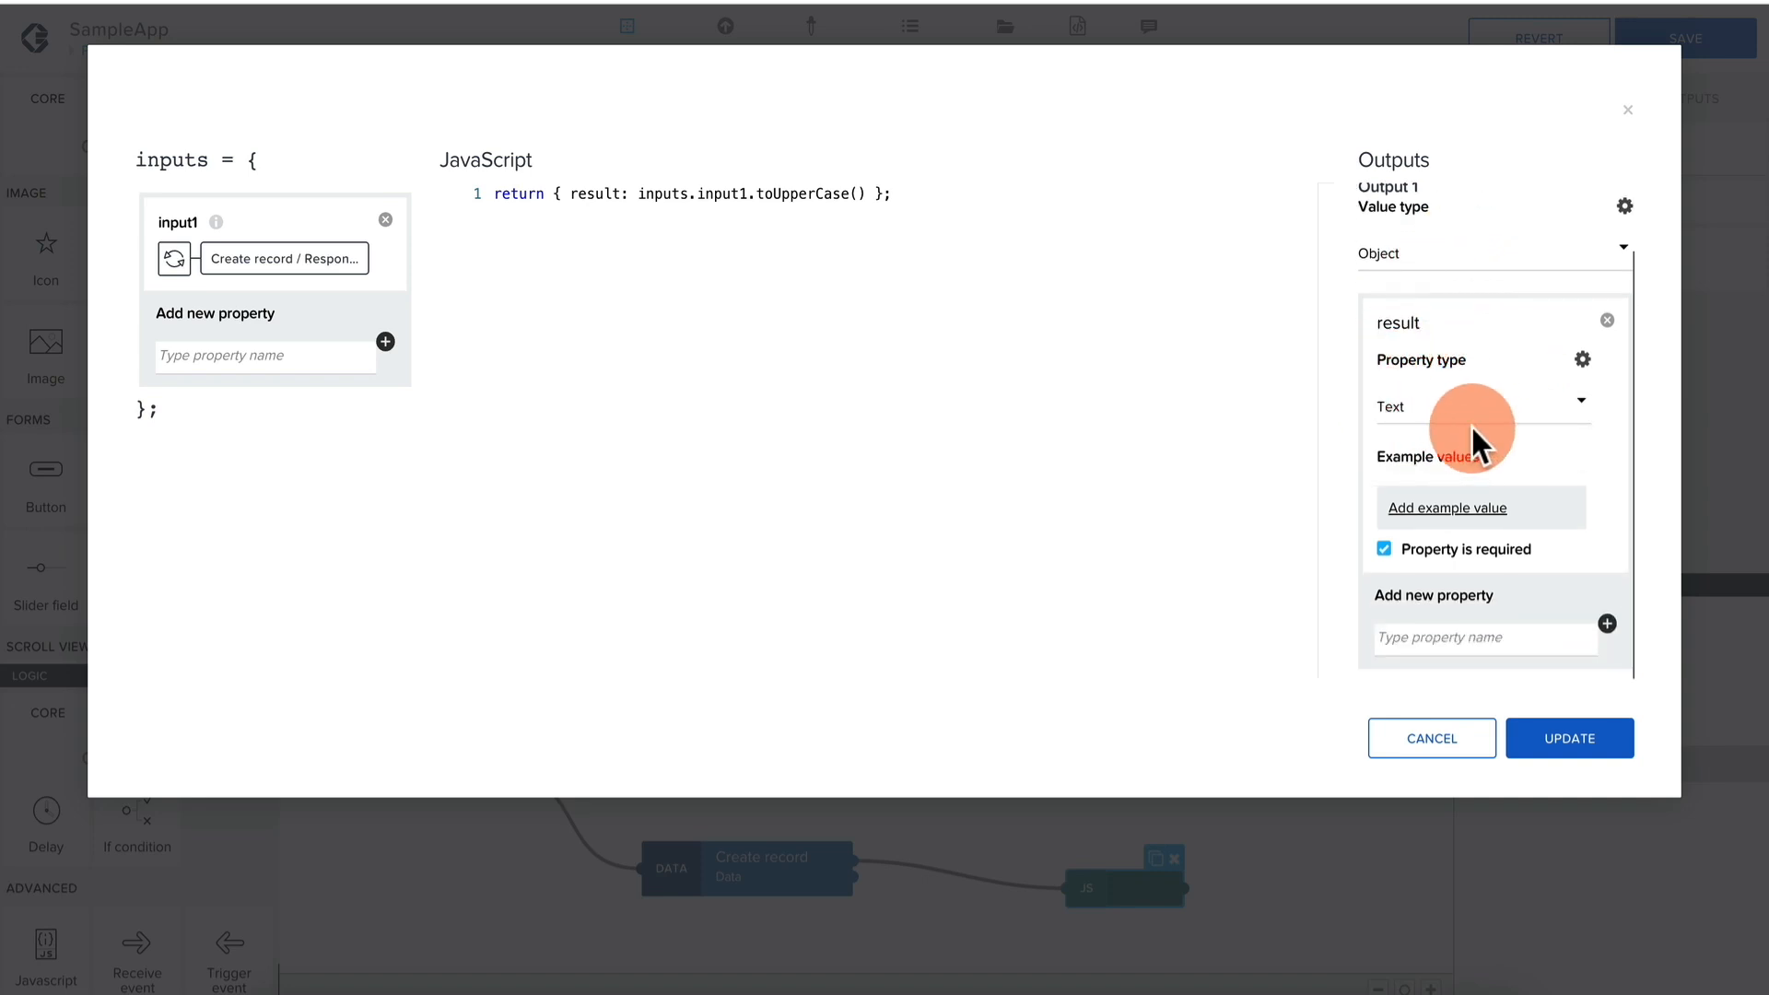
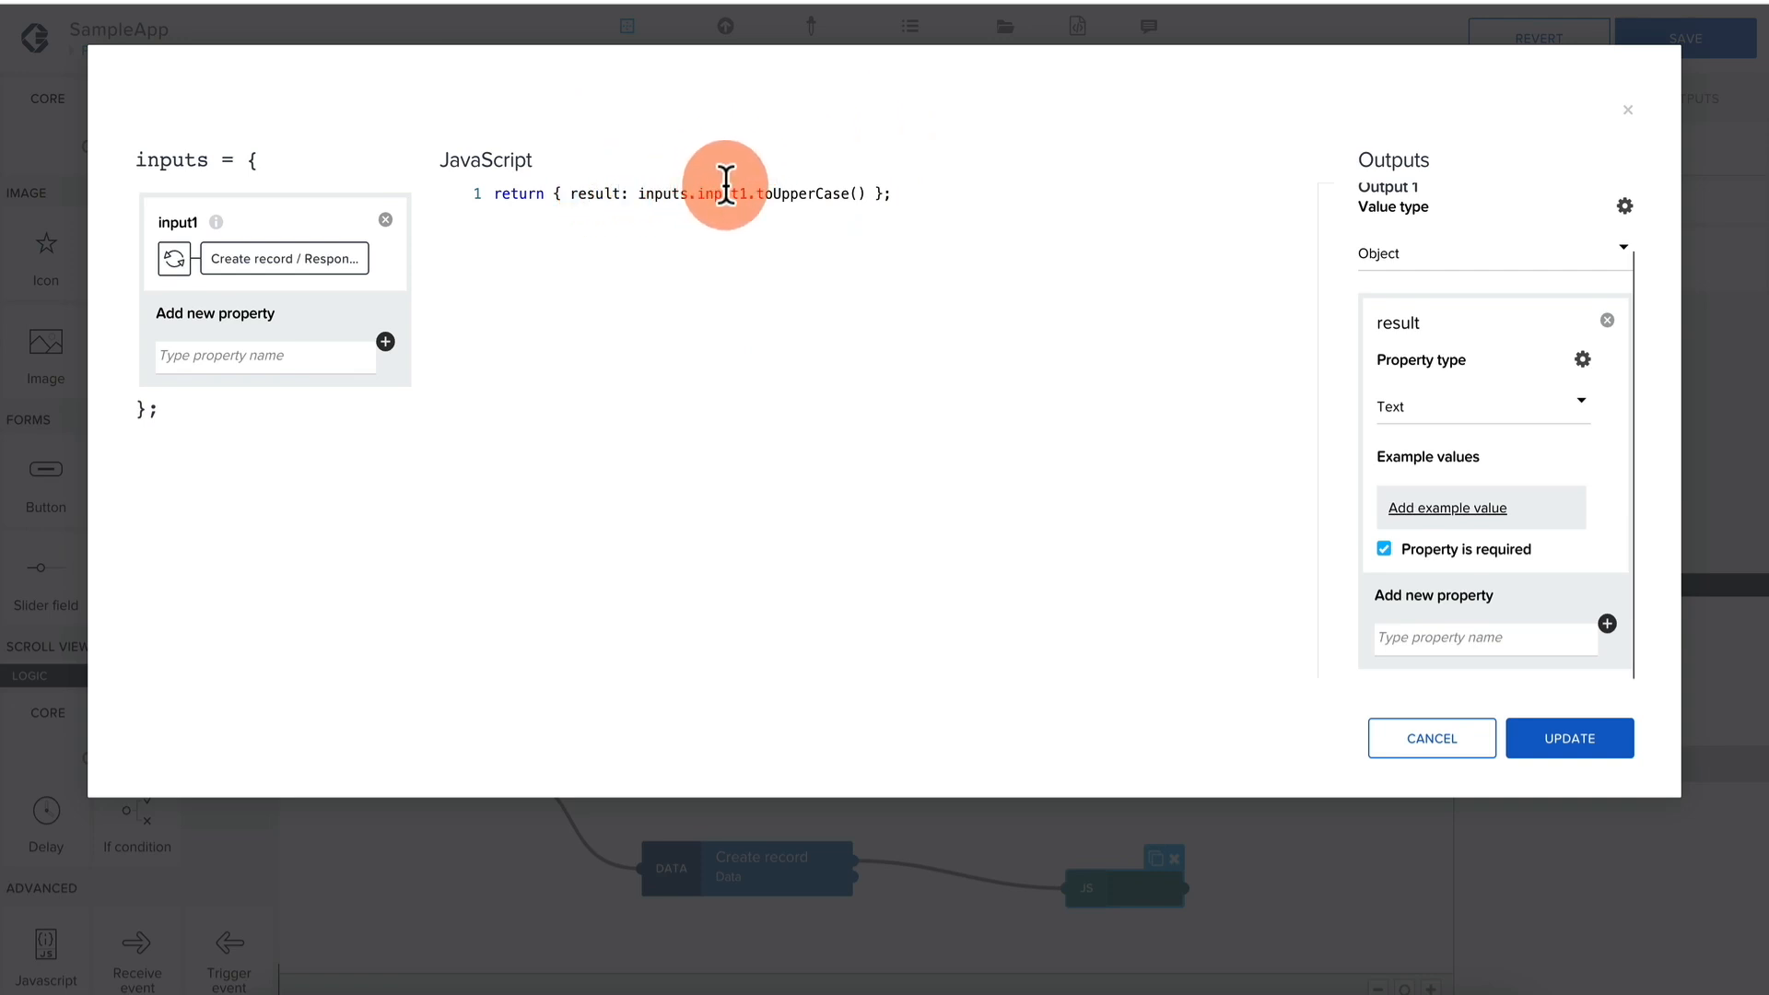
drag(631, 194, 871, 194)
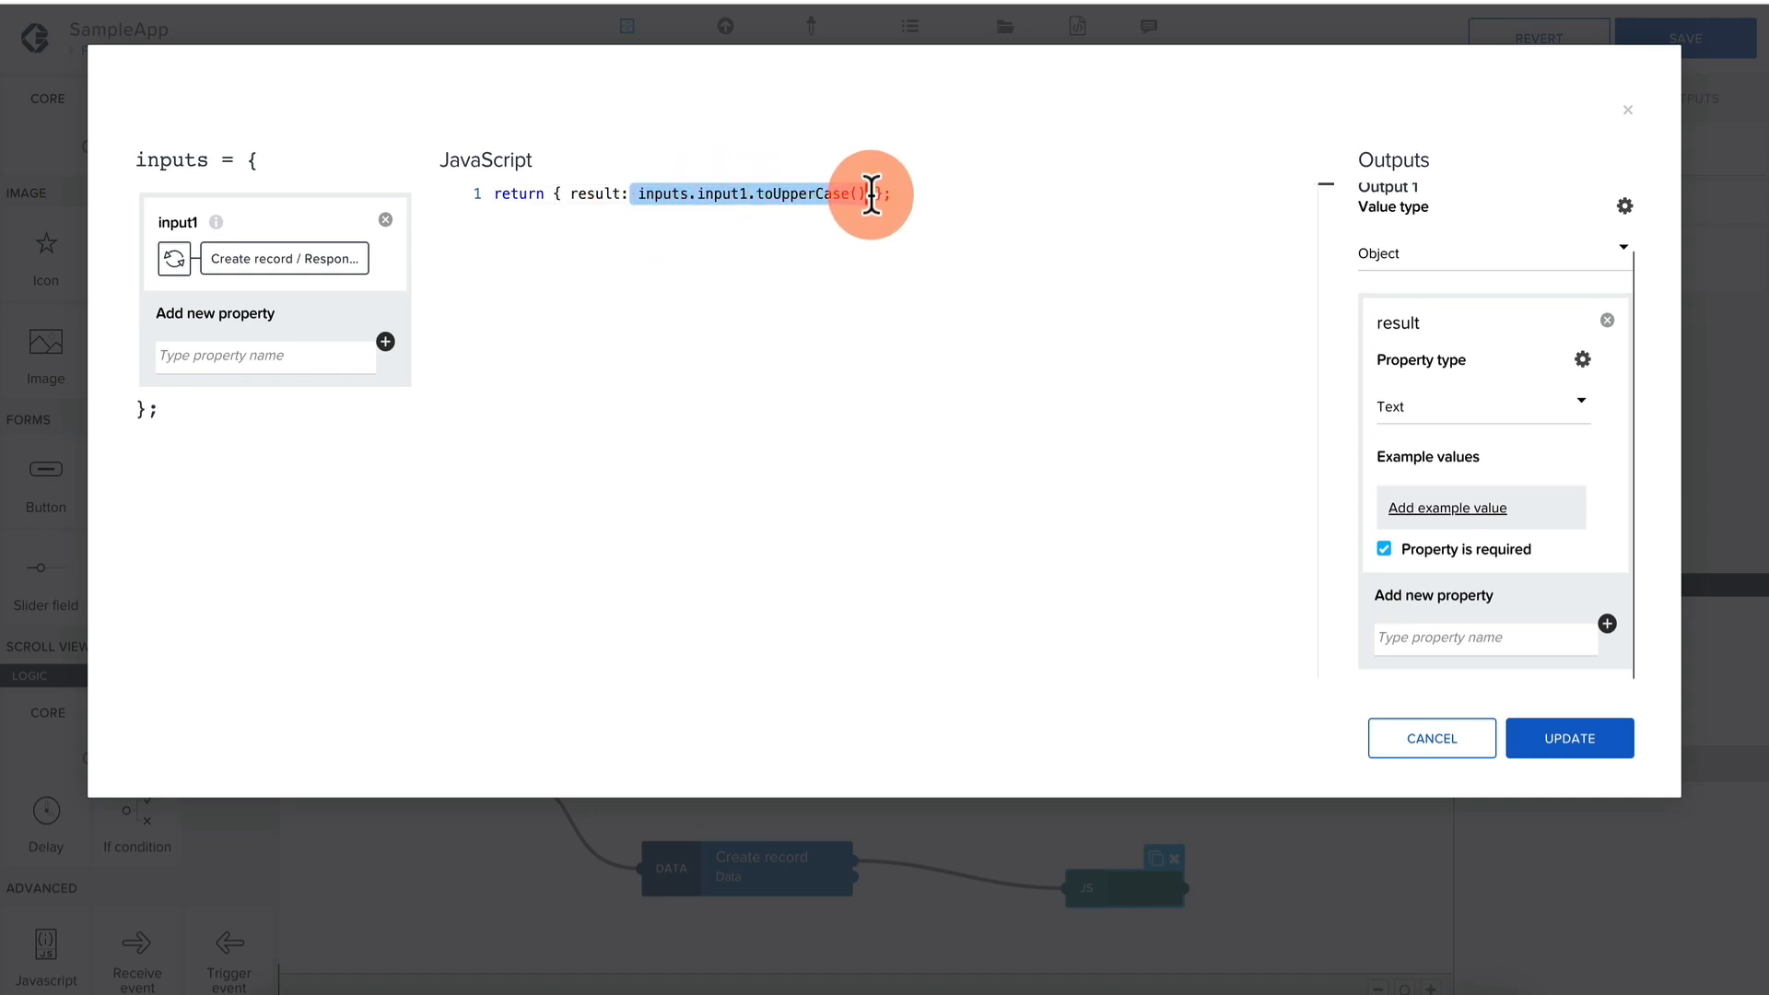
click(1575, 751)
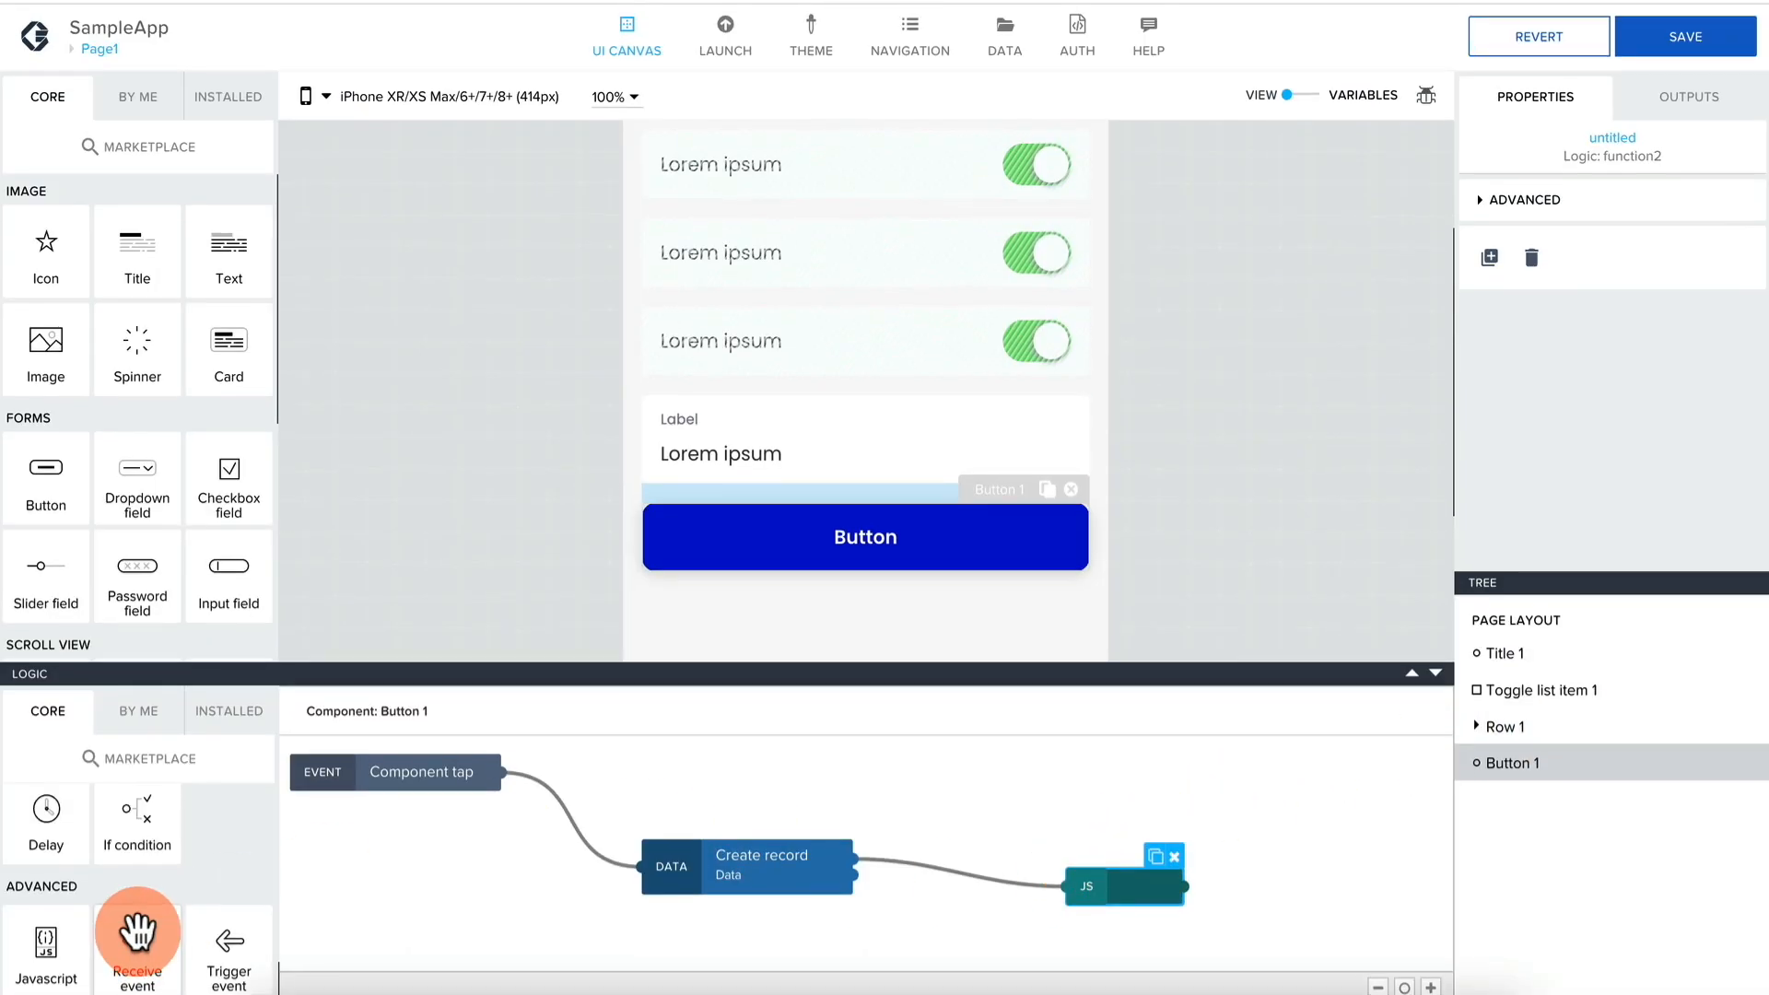
Add an Alert dialog node linked from Create record, and arrange it beyond the Javascript node in Button 1's logic.
scroll(136, 929, down, 10)
scroll(137, 928, up, 6)
scroll(136, 929, up, 2)
drag(138, 926, 981, 803)
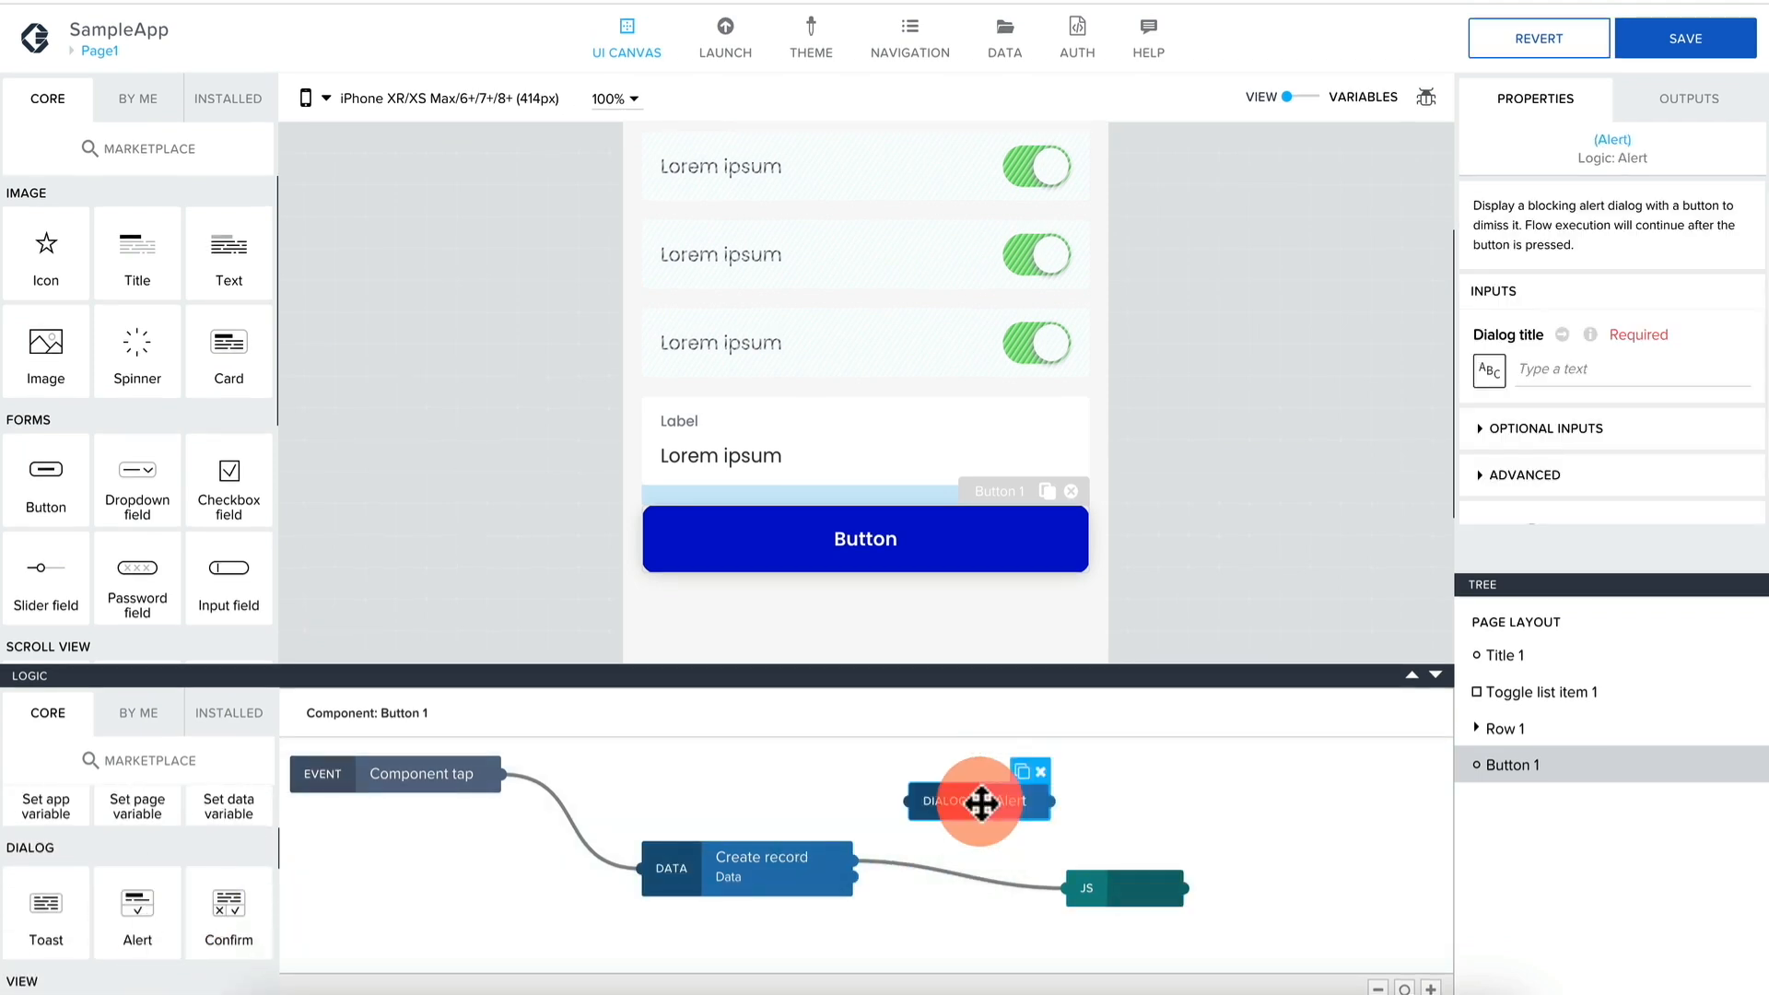
click(860, 861)
drag(853, 861, 912, 801)
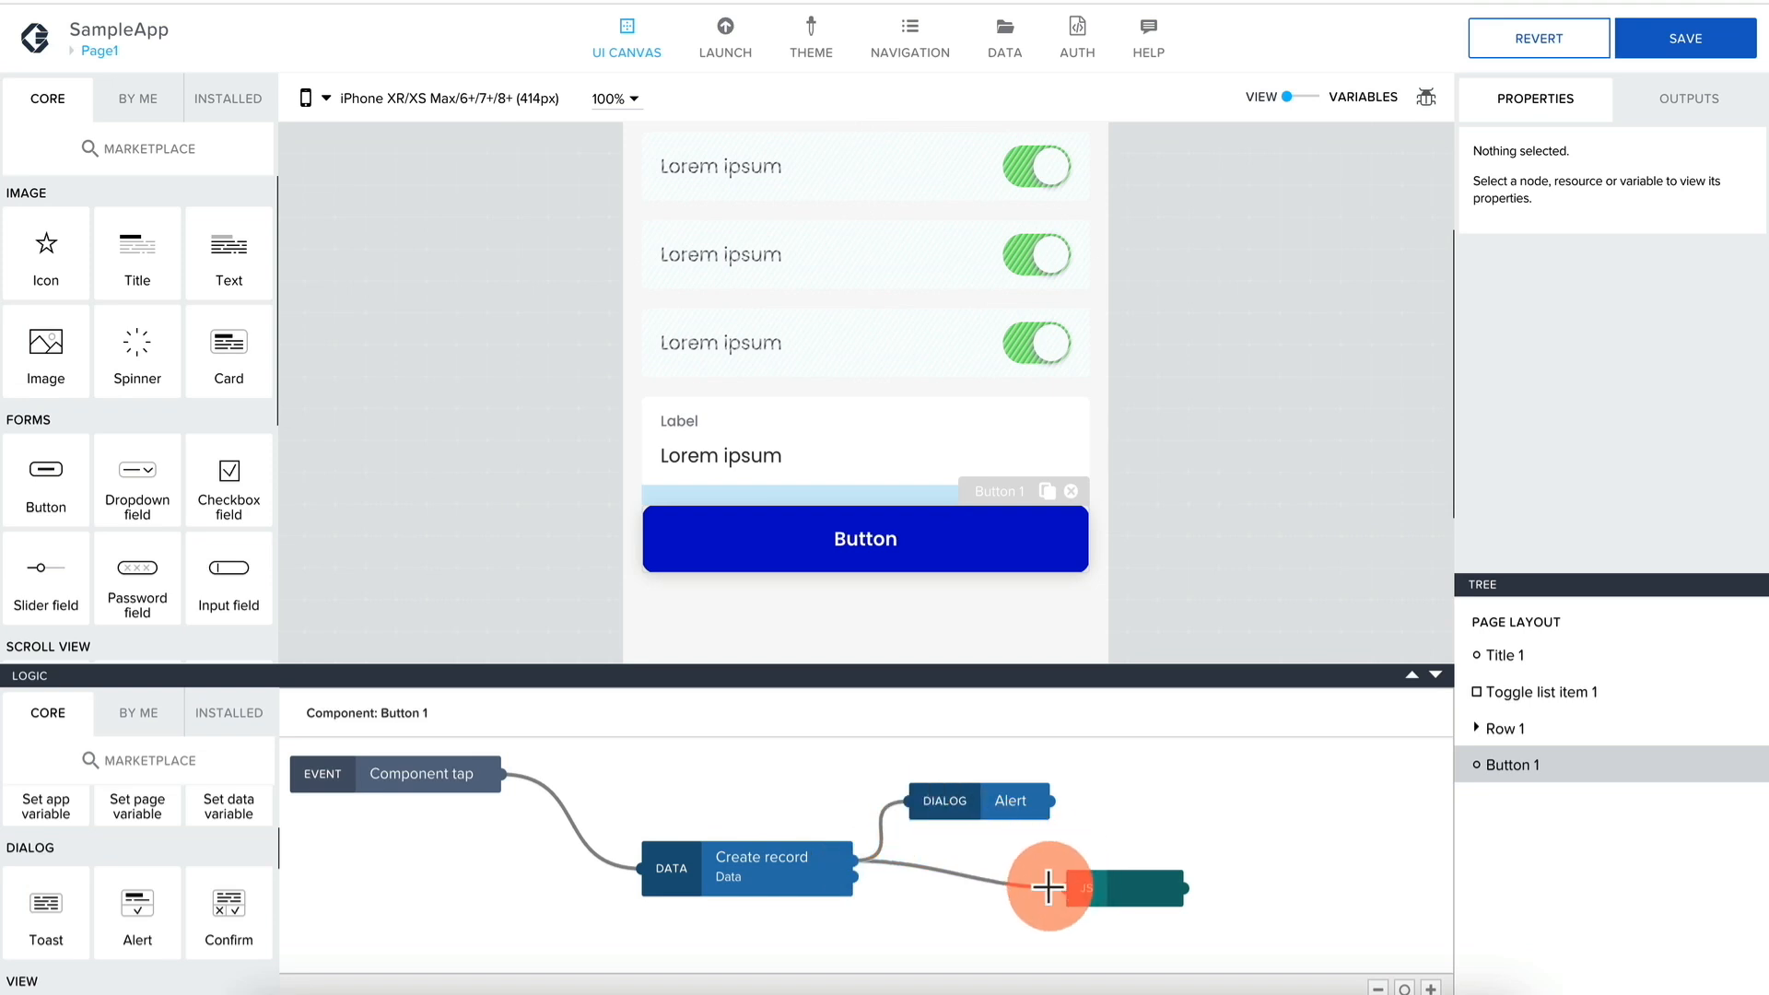
drag(1078, 887, 1143, 889)
drag(1012, 798, 1277, 805)
drag(1216, 887, 1086, 889)
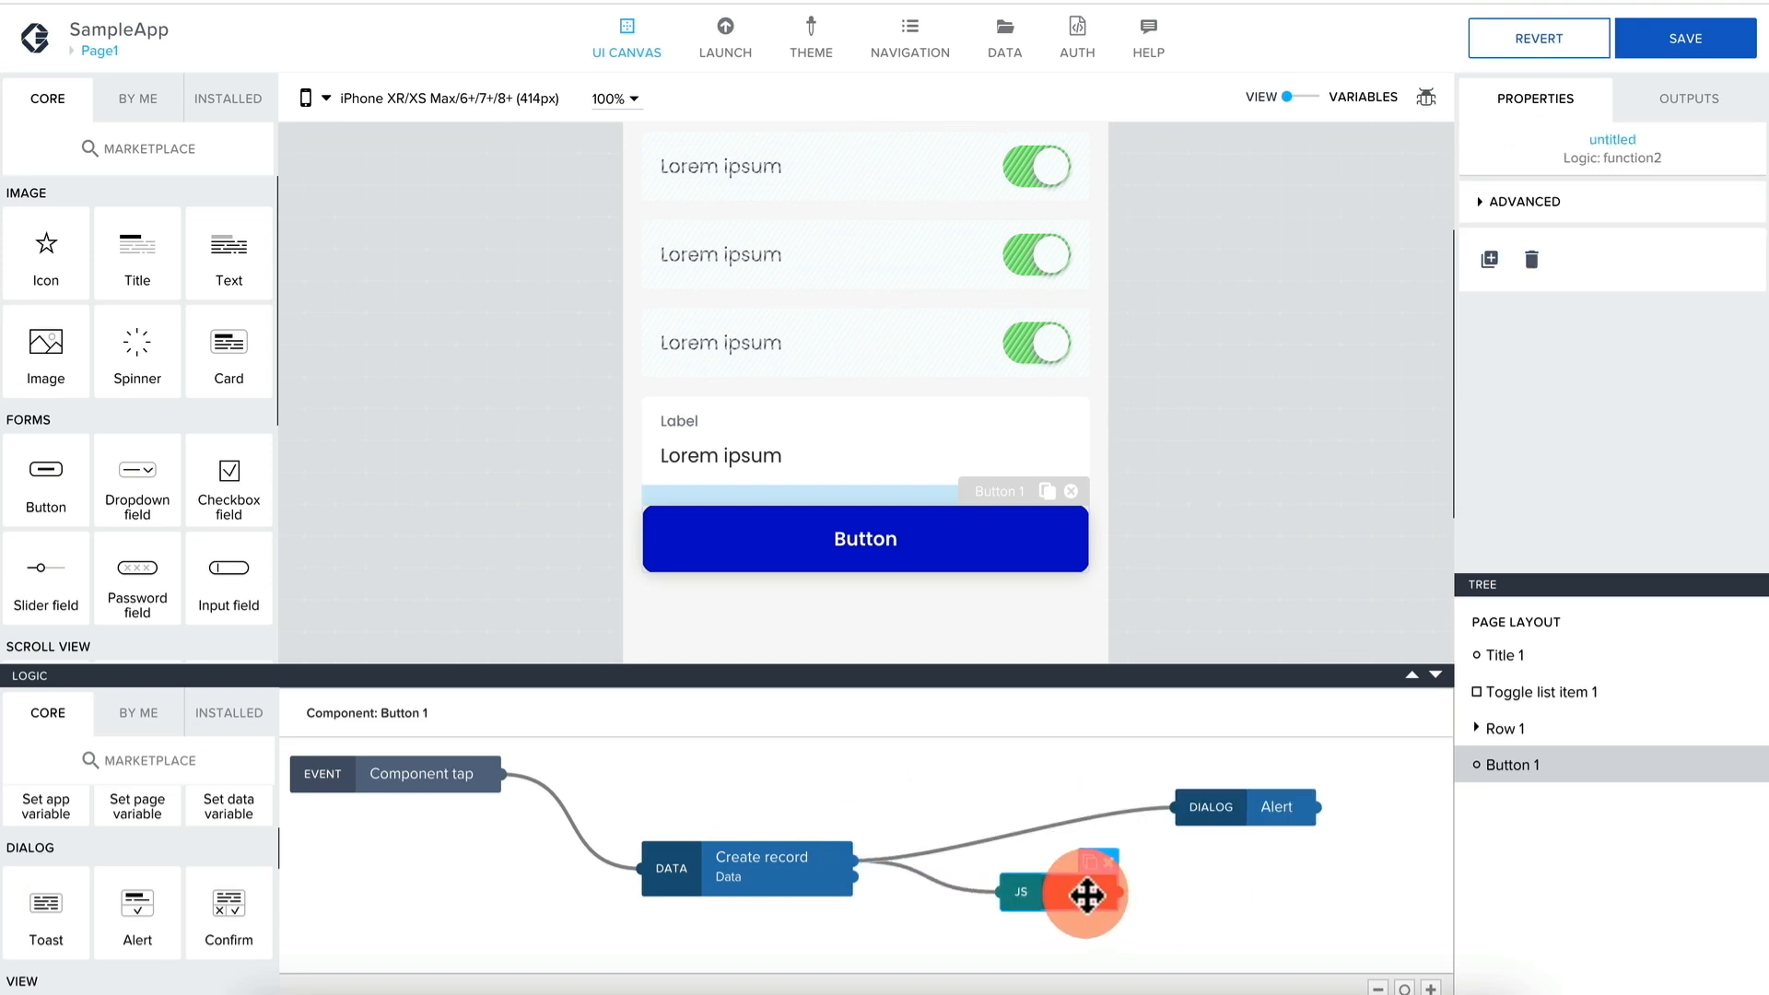
Rewire the flow from Create record through the Javascript node to the Alert, removing the direct link between Create record and Alert.
click(947, 885)
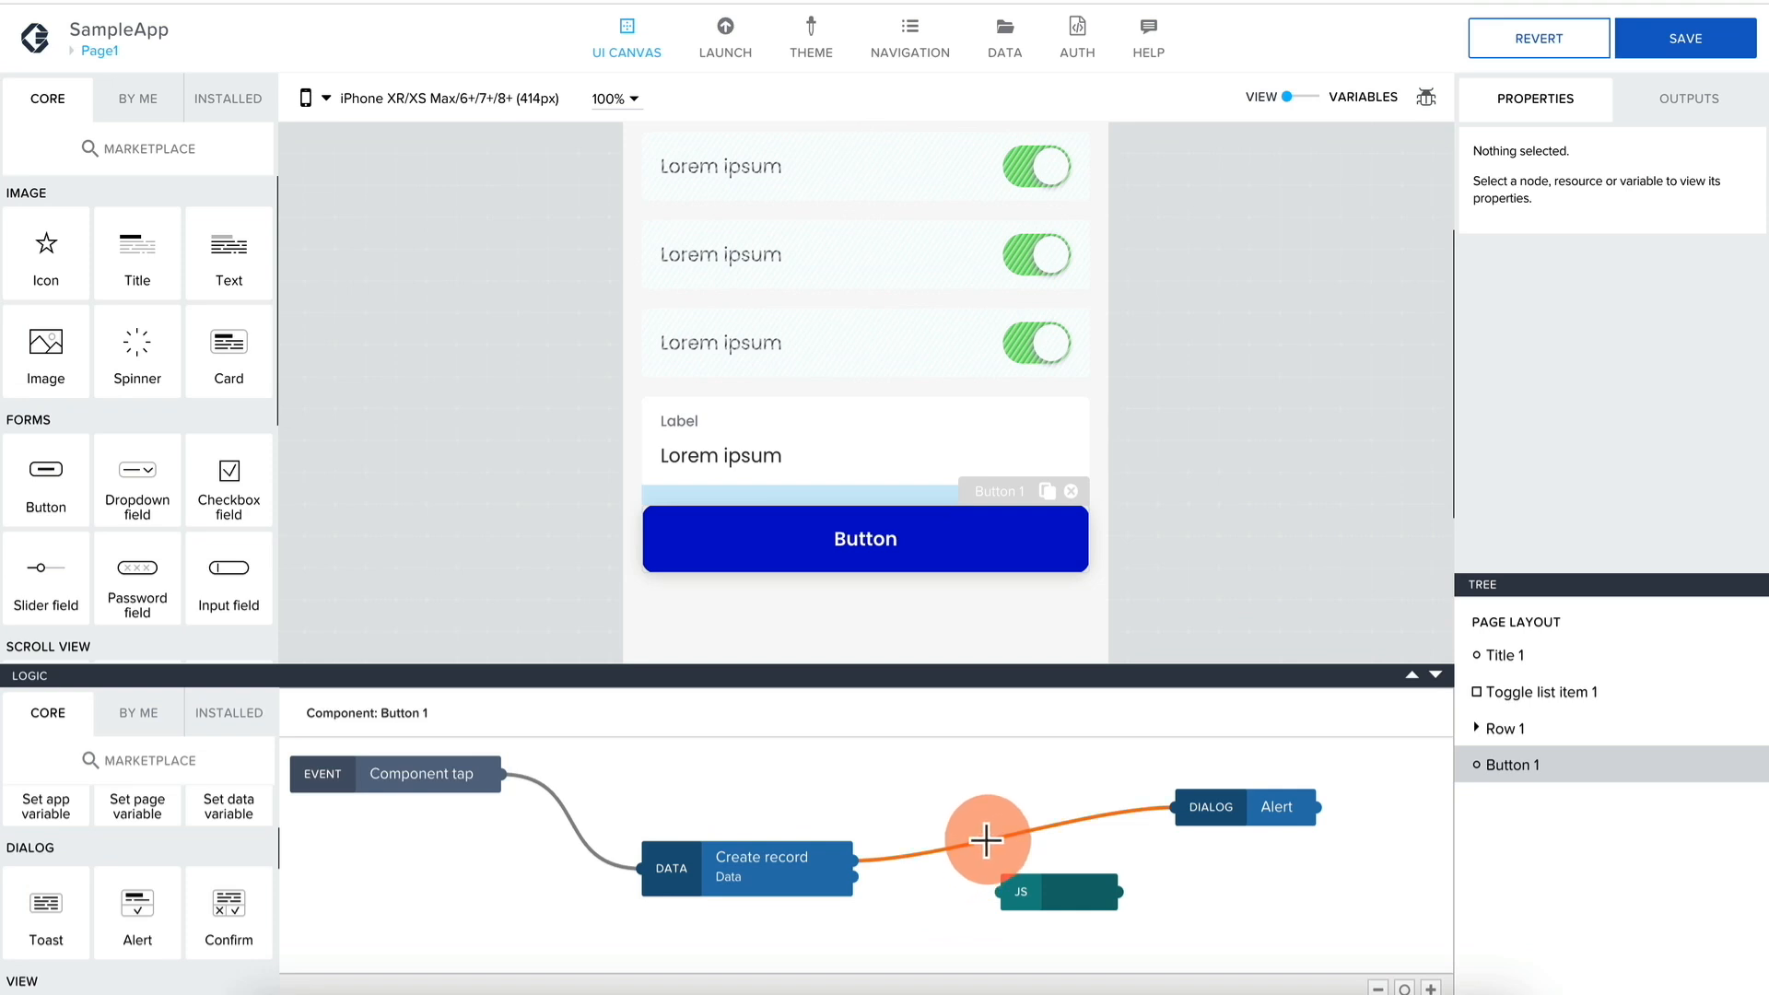
drag(855, 860, 1004, 891)
drag(1115, 887, 1275, 805)
click(1079, 894)
drag(1078, 894, 1034, 876)
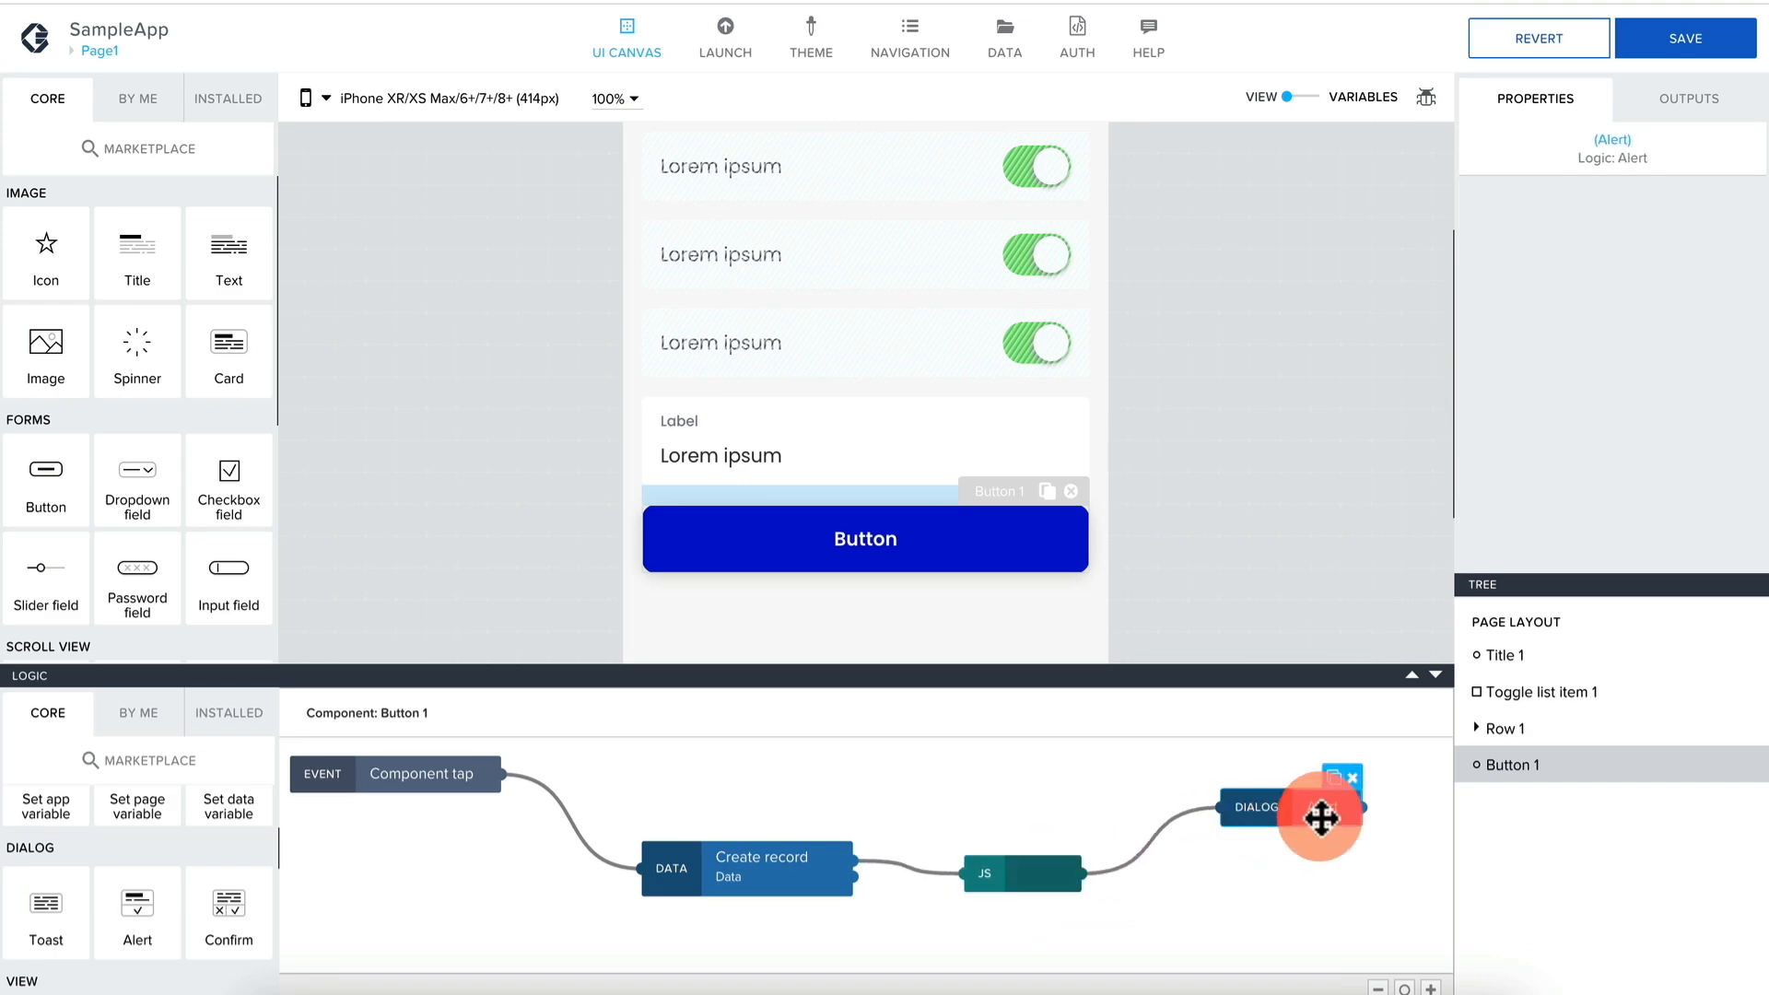
drag(1315, 817, 1271, 818)
Review the Javascript node's Create record input, toUpperCase code and result output, and update the node without changes.
double_click(1030, 878)
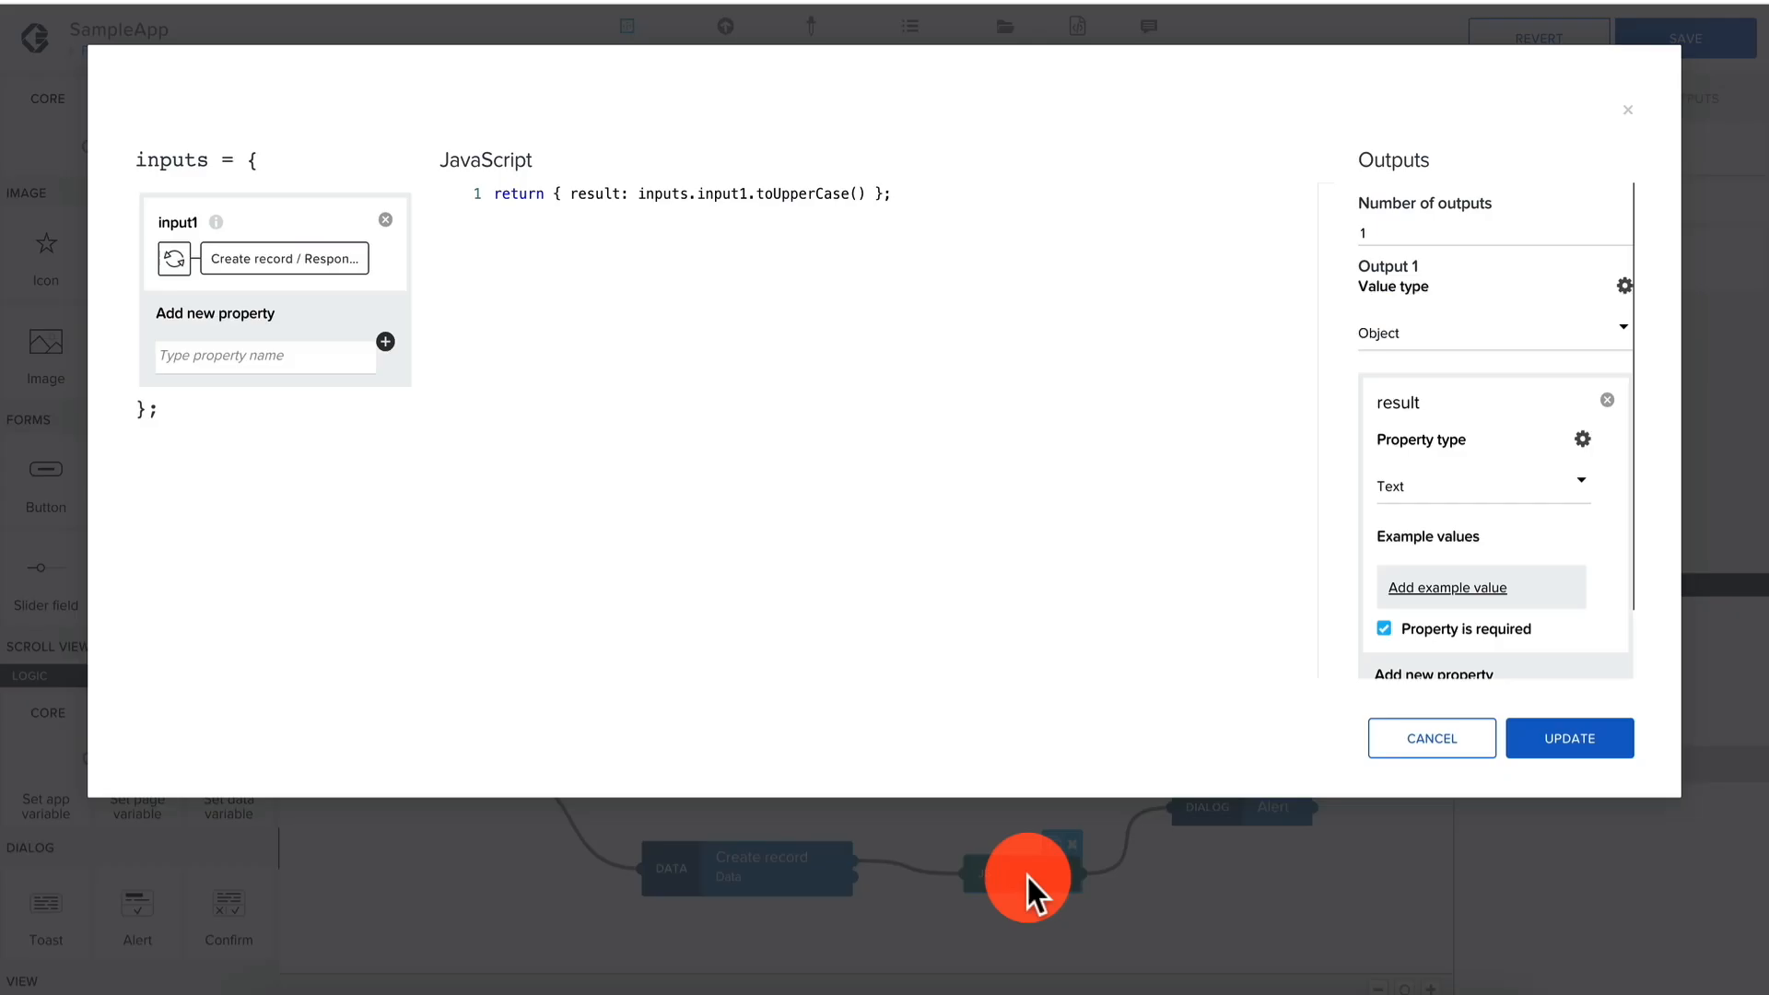
click(1439, 737)
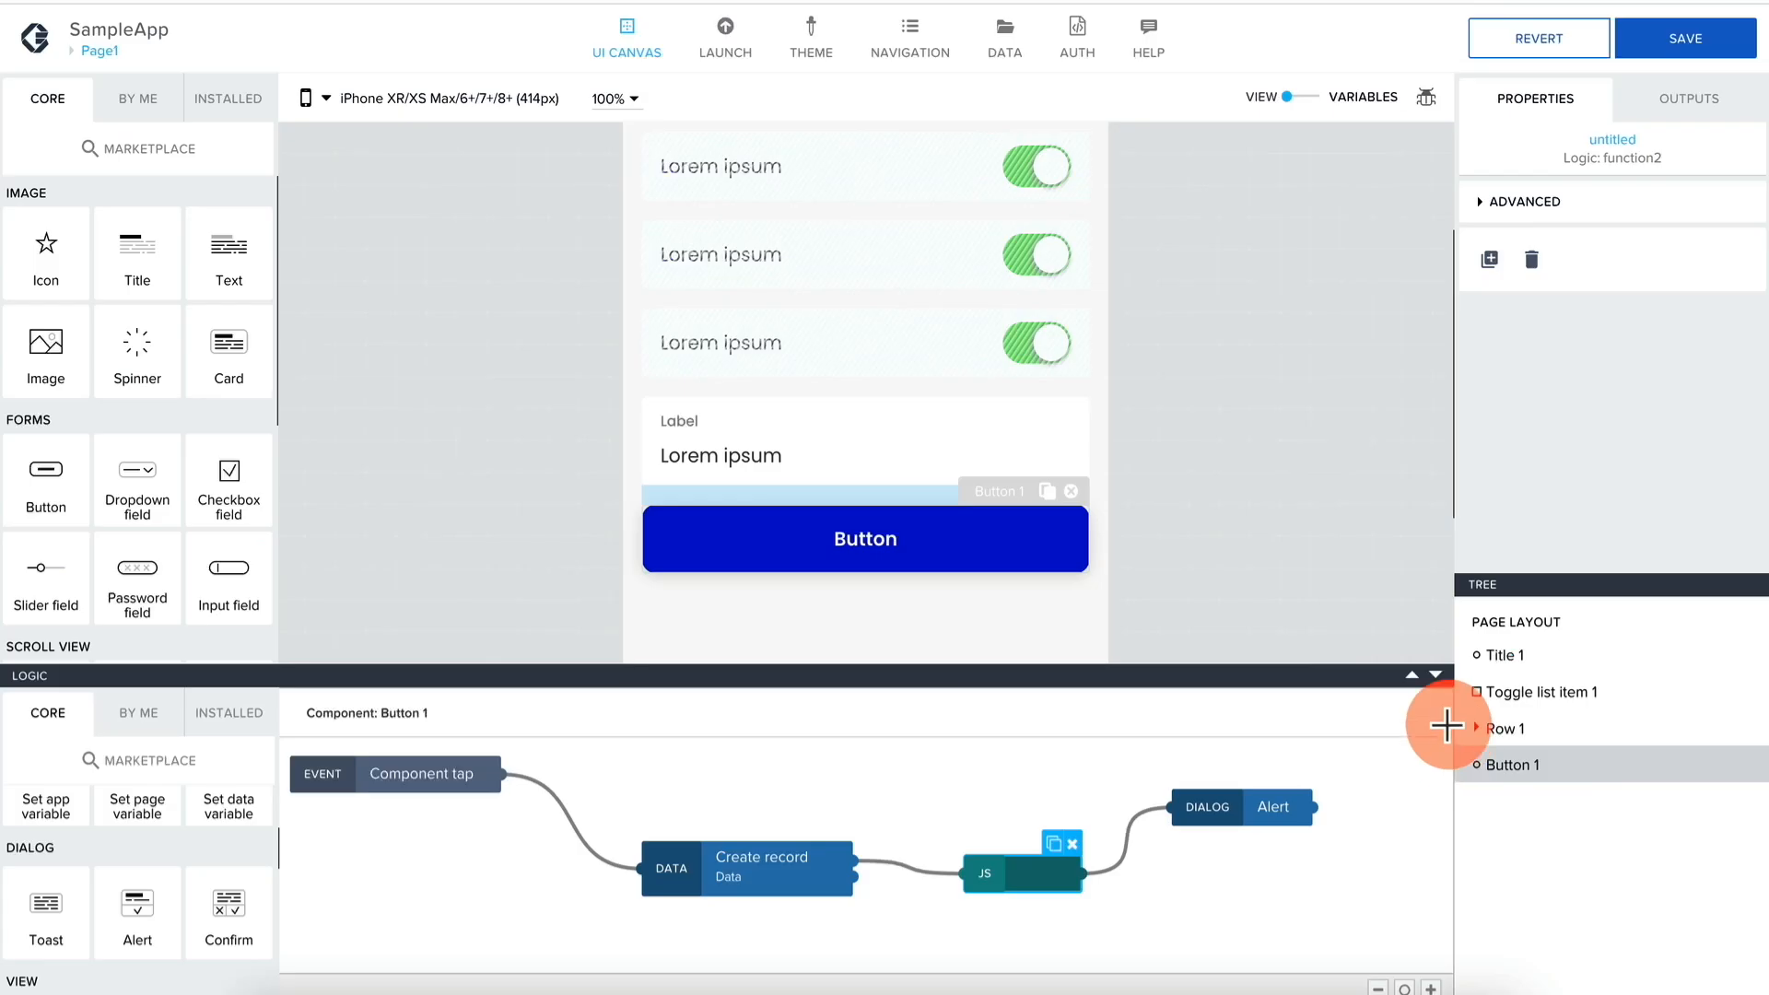
click(786, 873)
click(1035, 868)
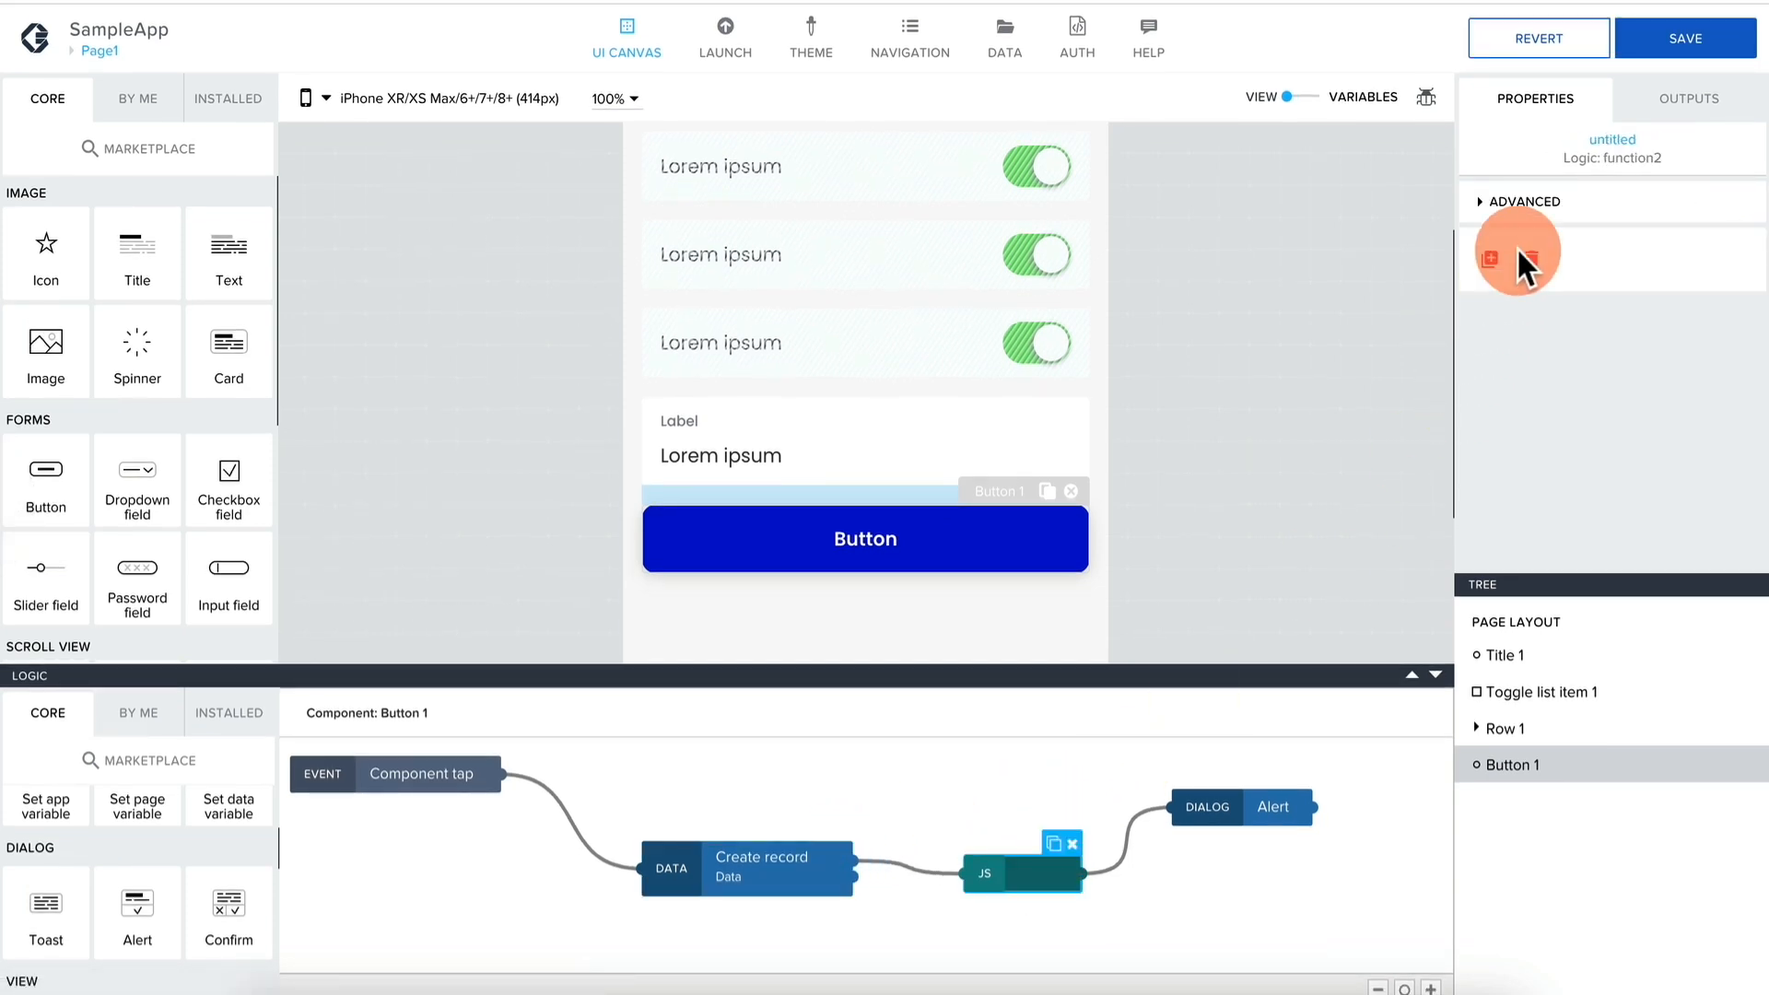
double_click(1047, 868)
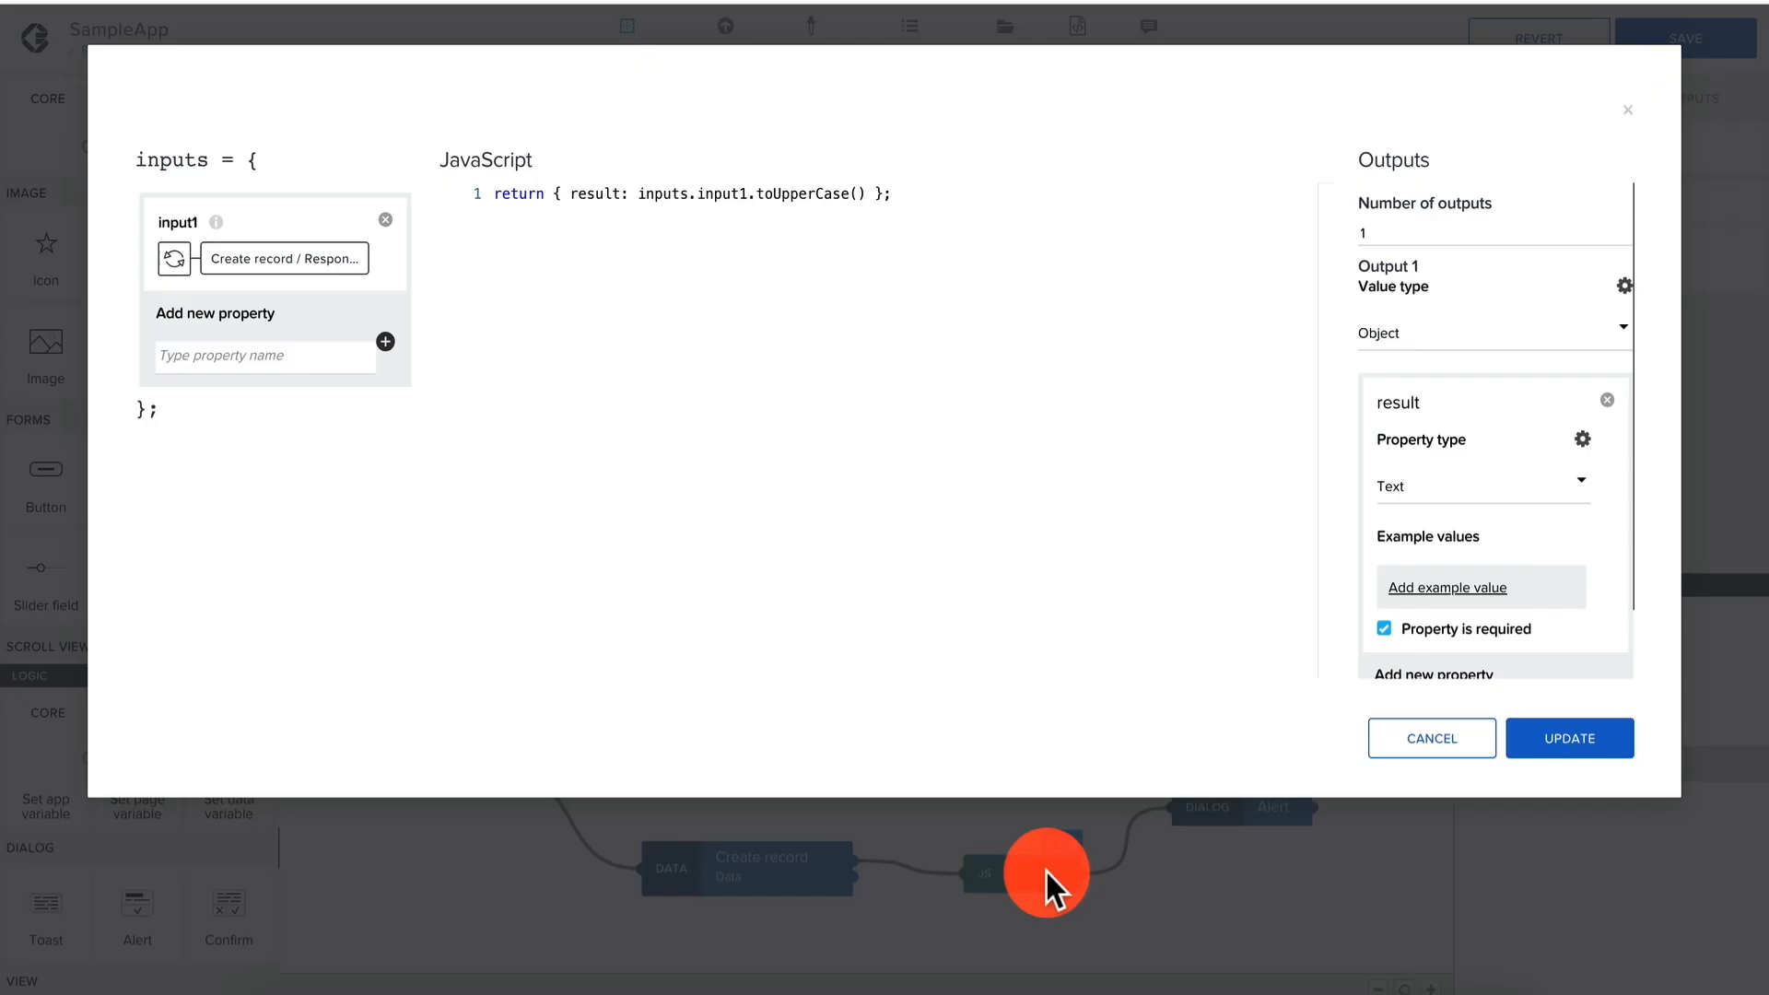
click(279, 253)
click(1267, 695)
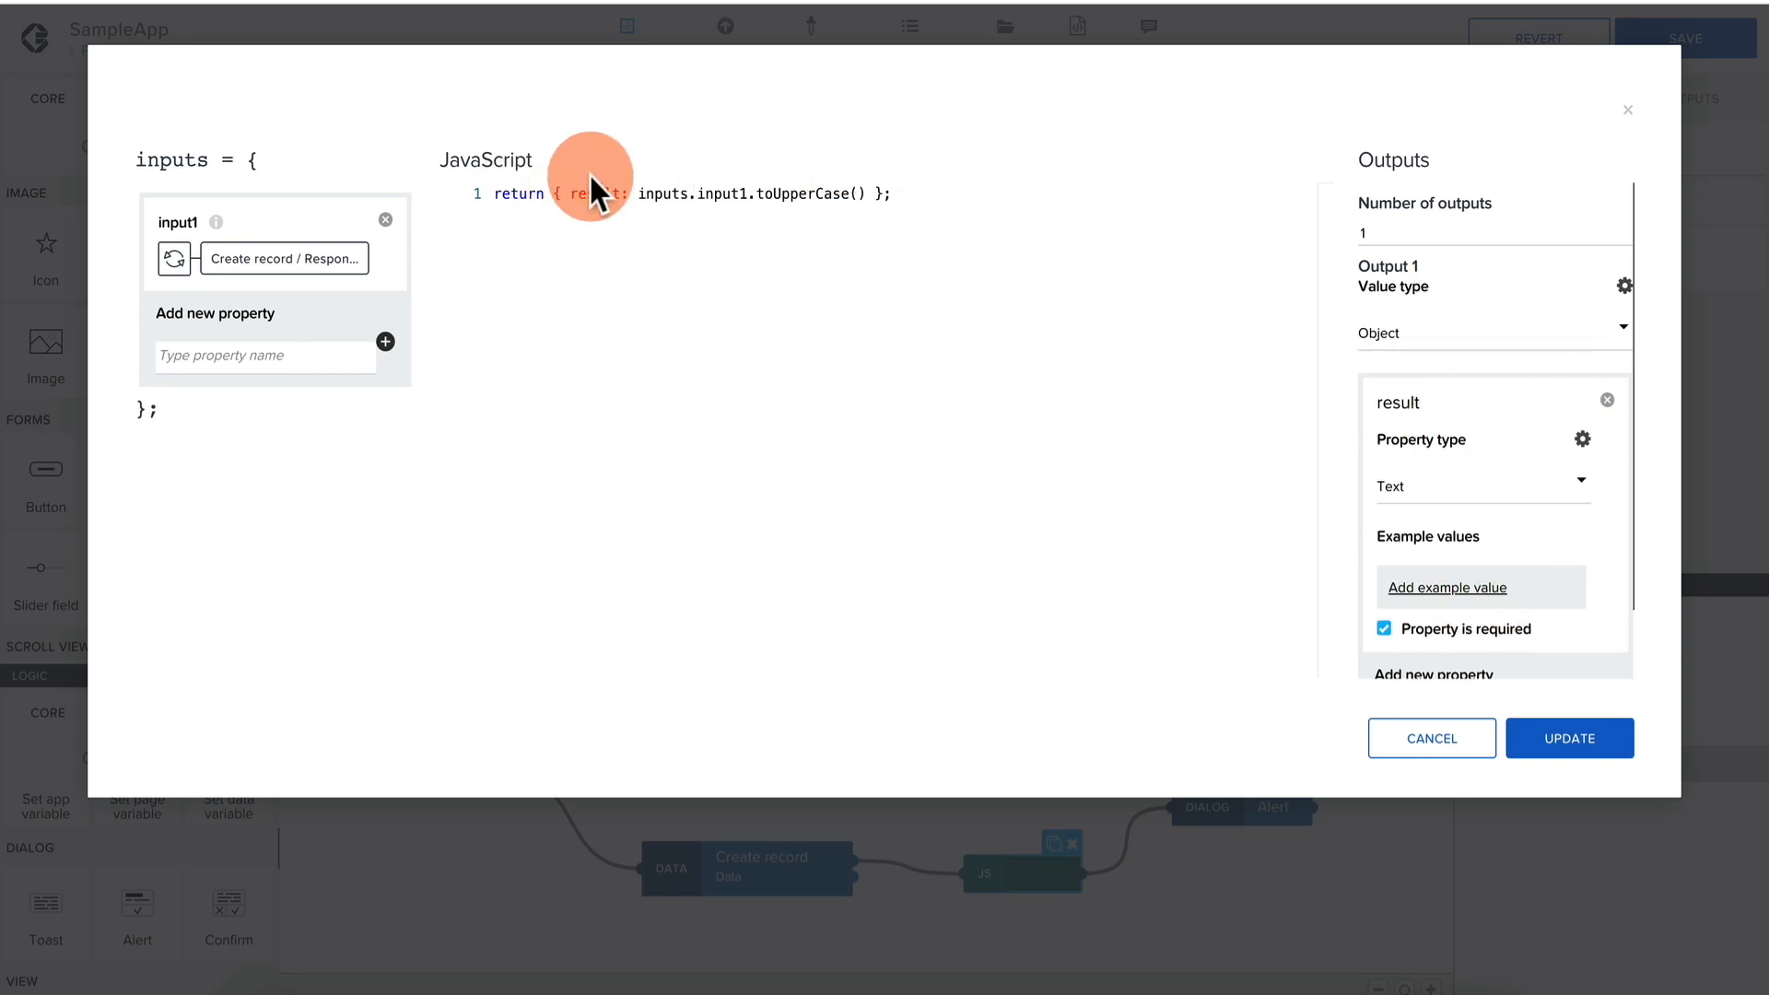
click(1596, 763)
Bind the Alert node's dialog title to the result output of the Function node, and save the app.
click(1250, 815)
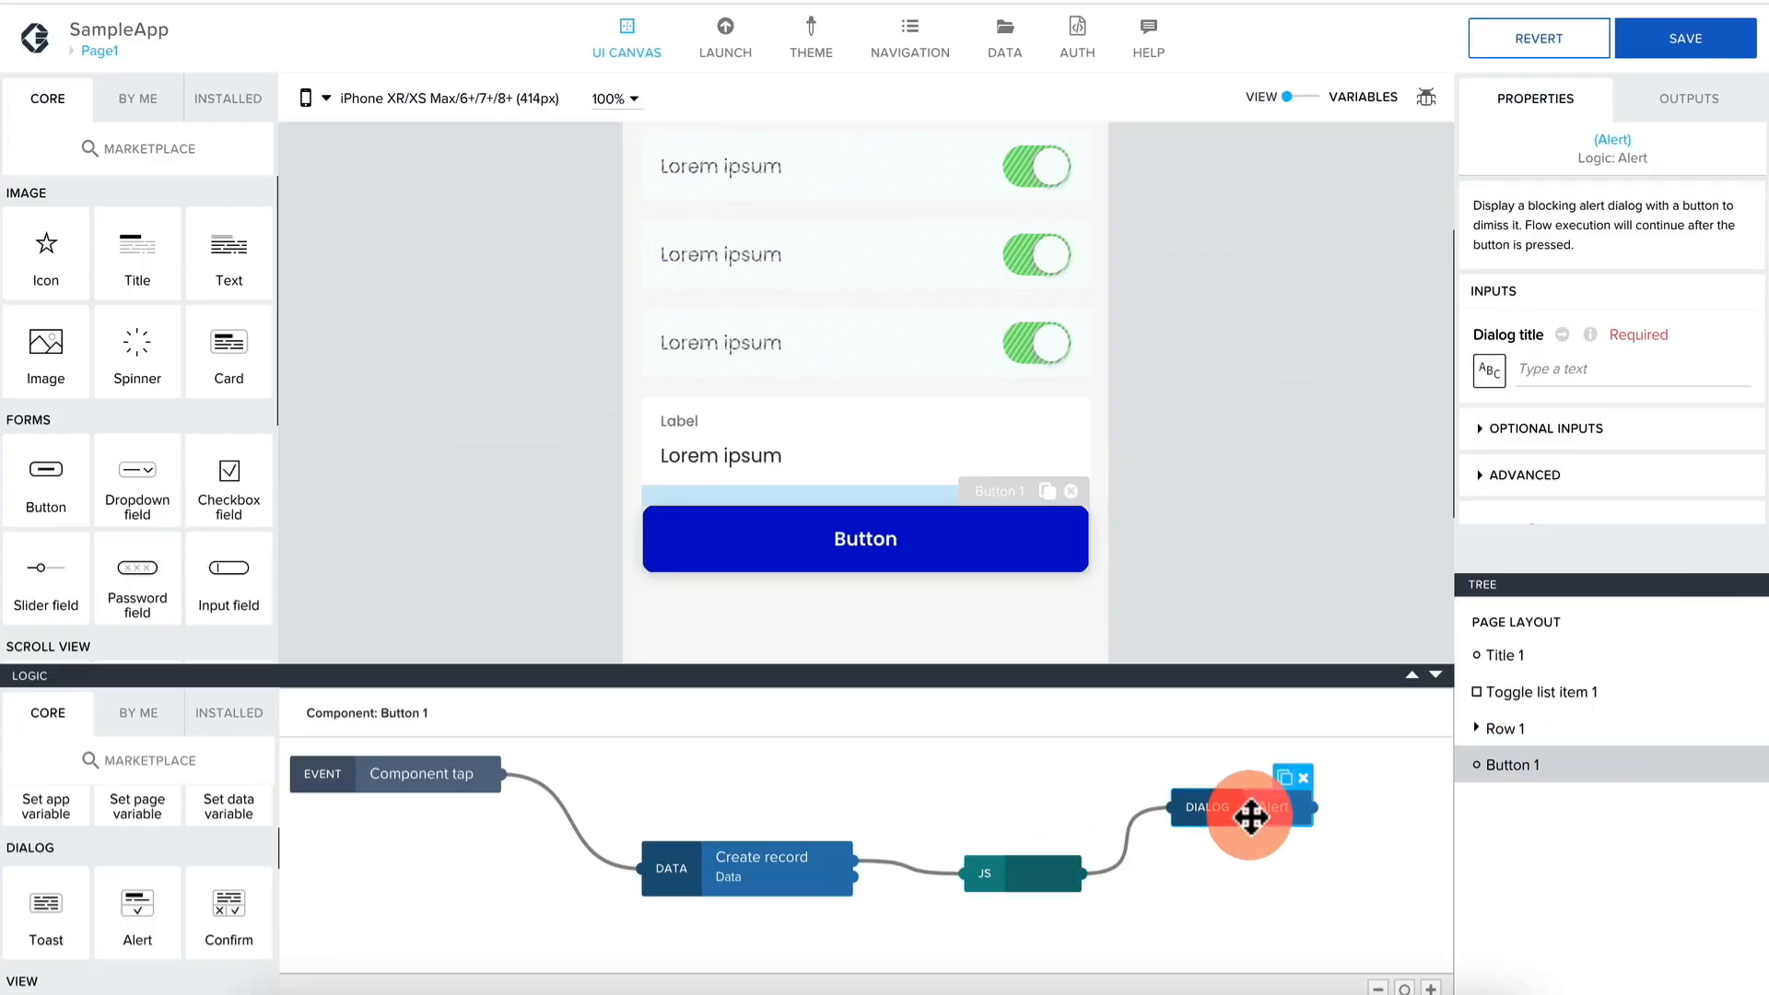
click(1490, 372)
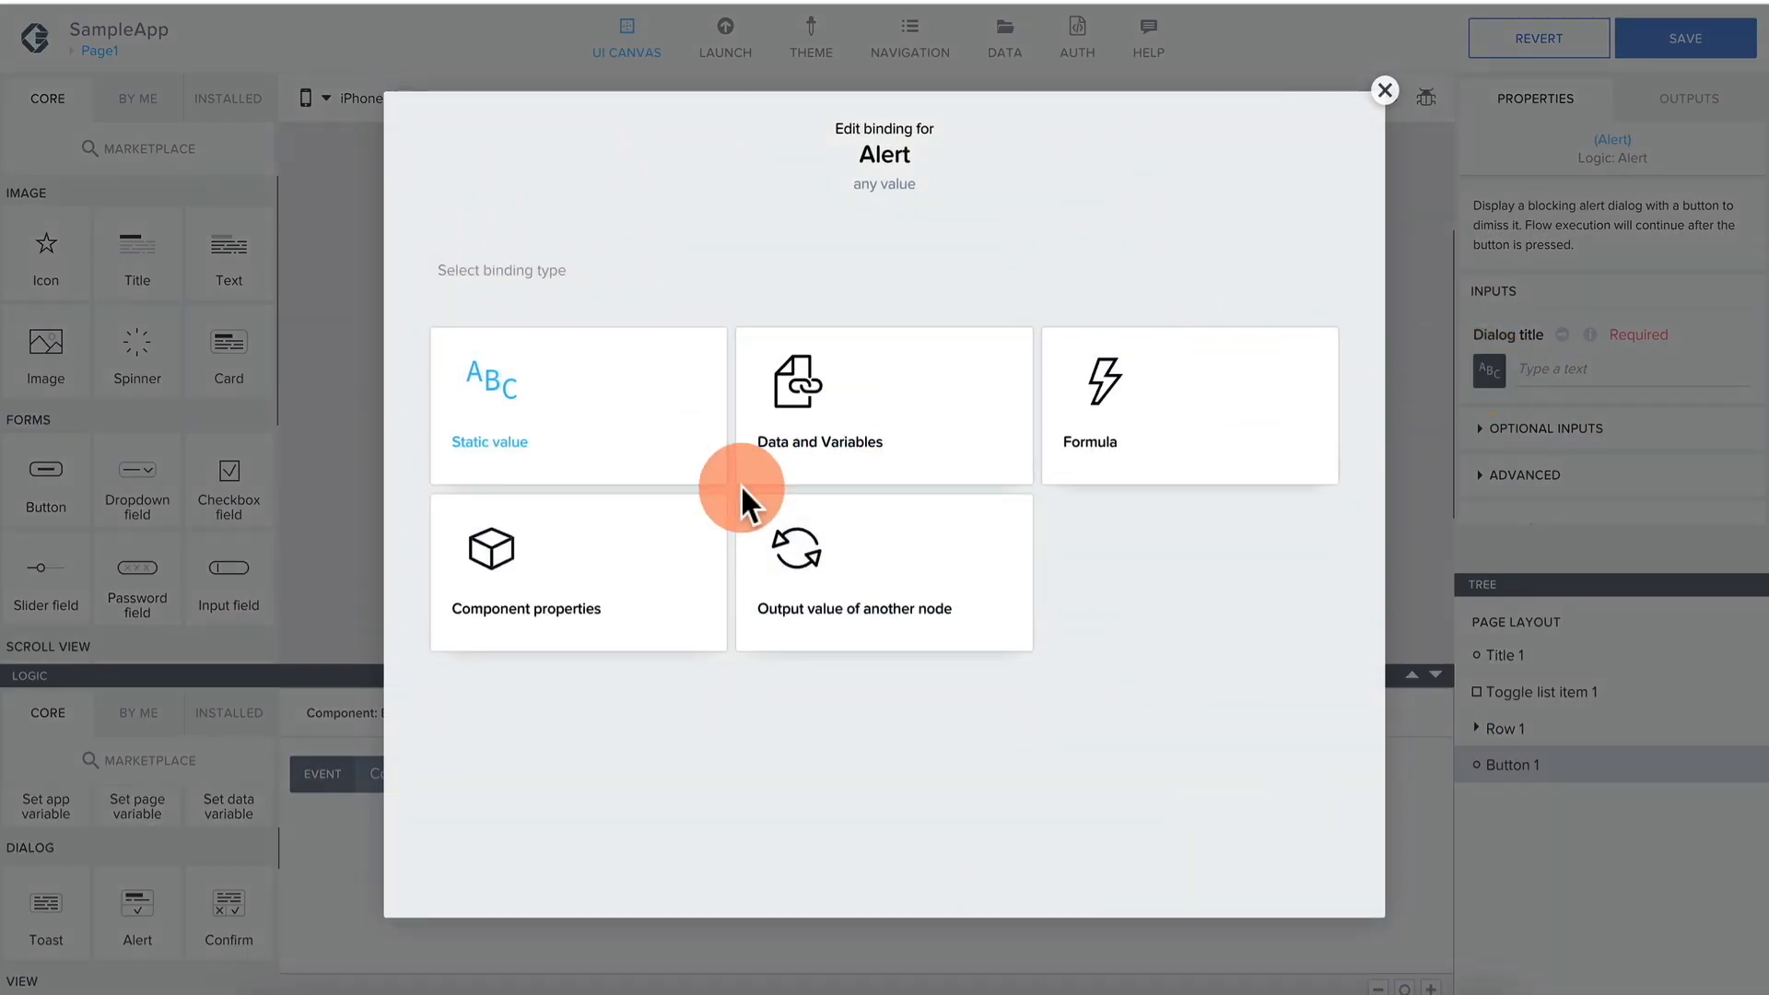
click(841, 565)
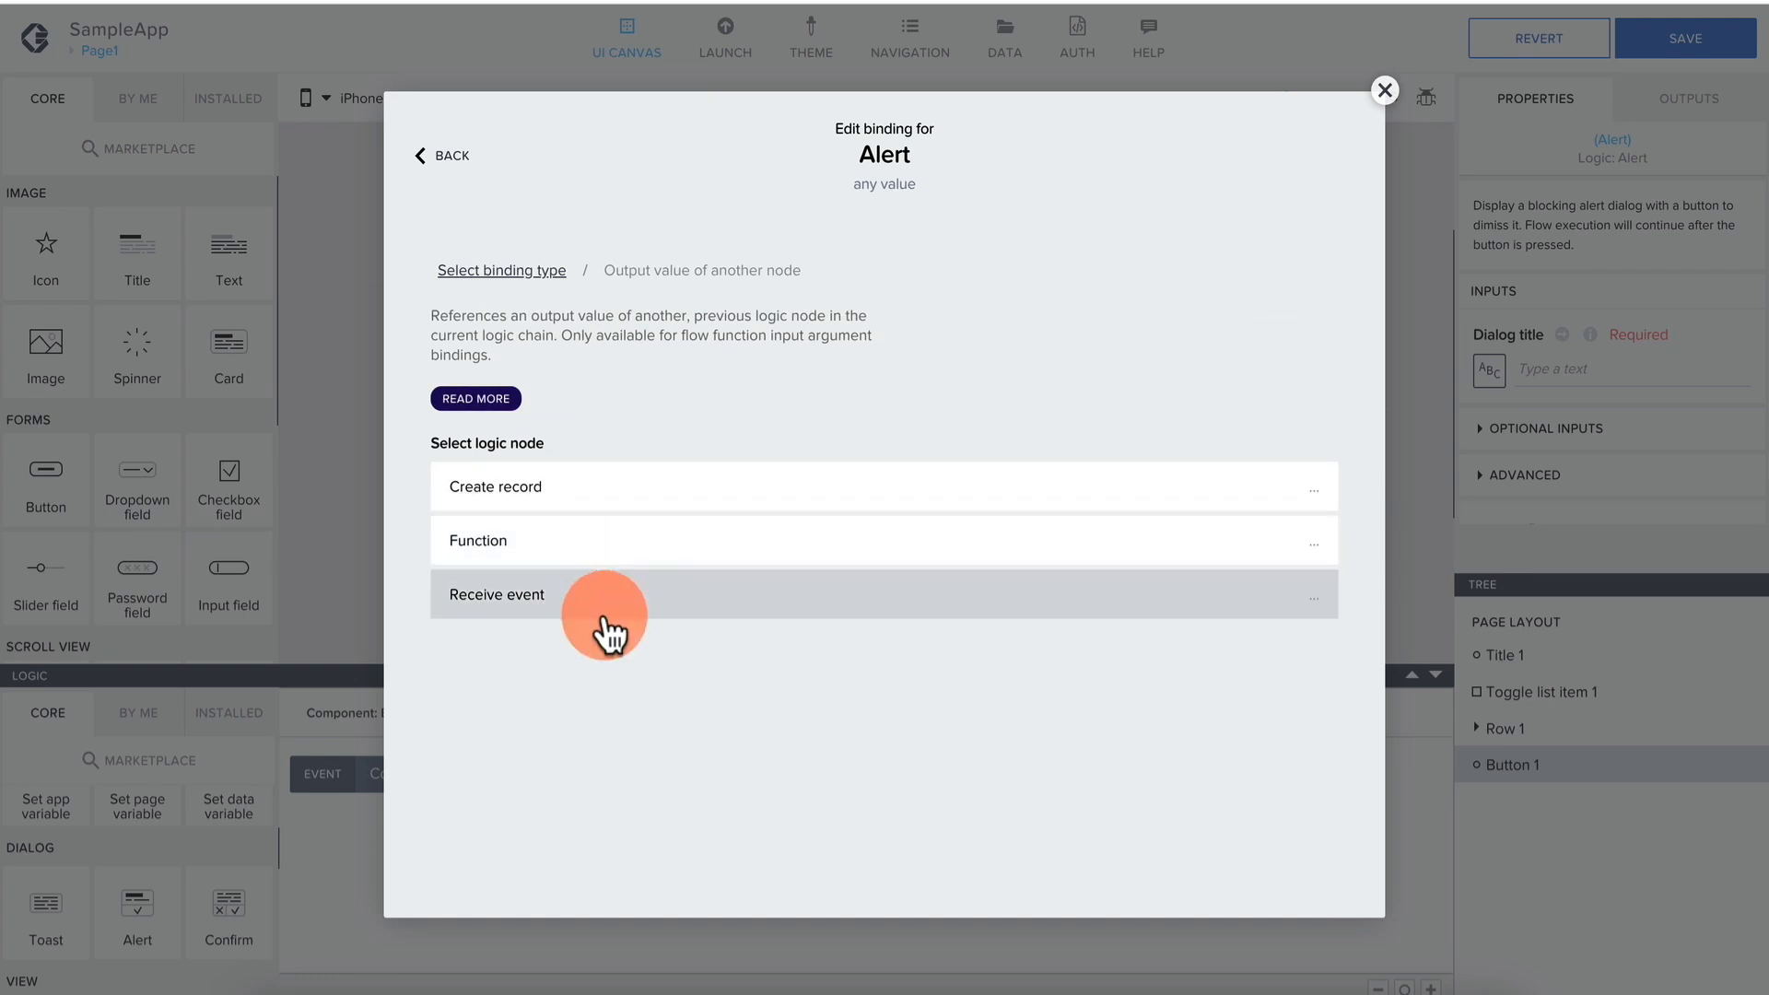
click(630, 544)
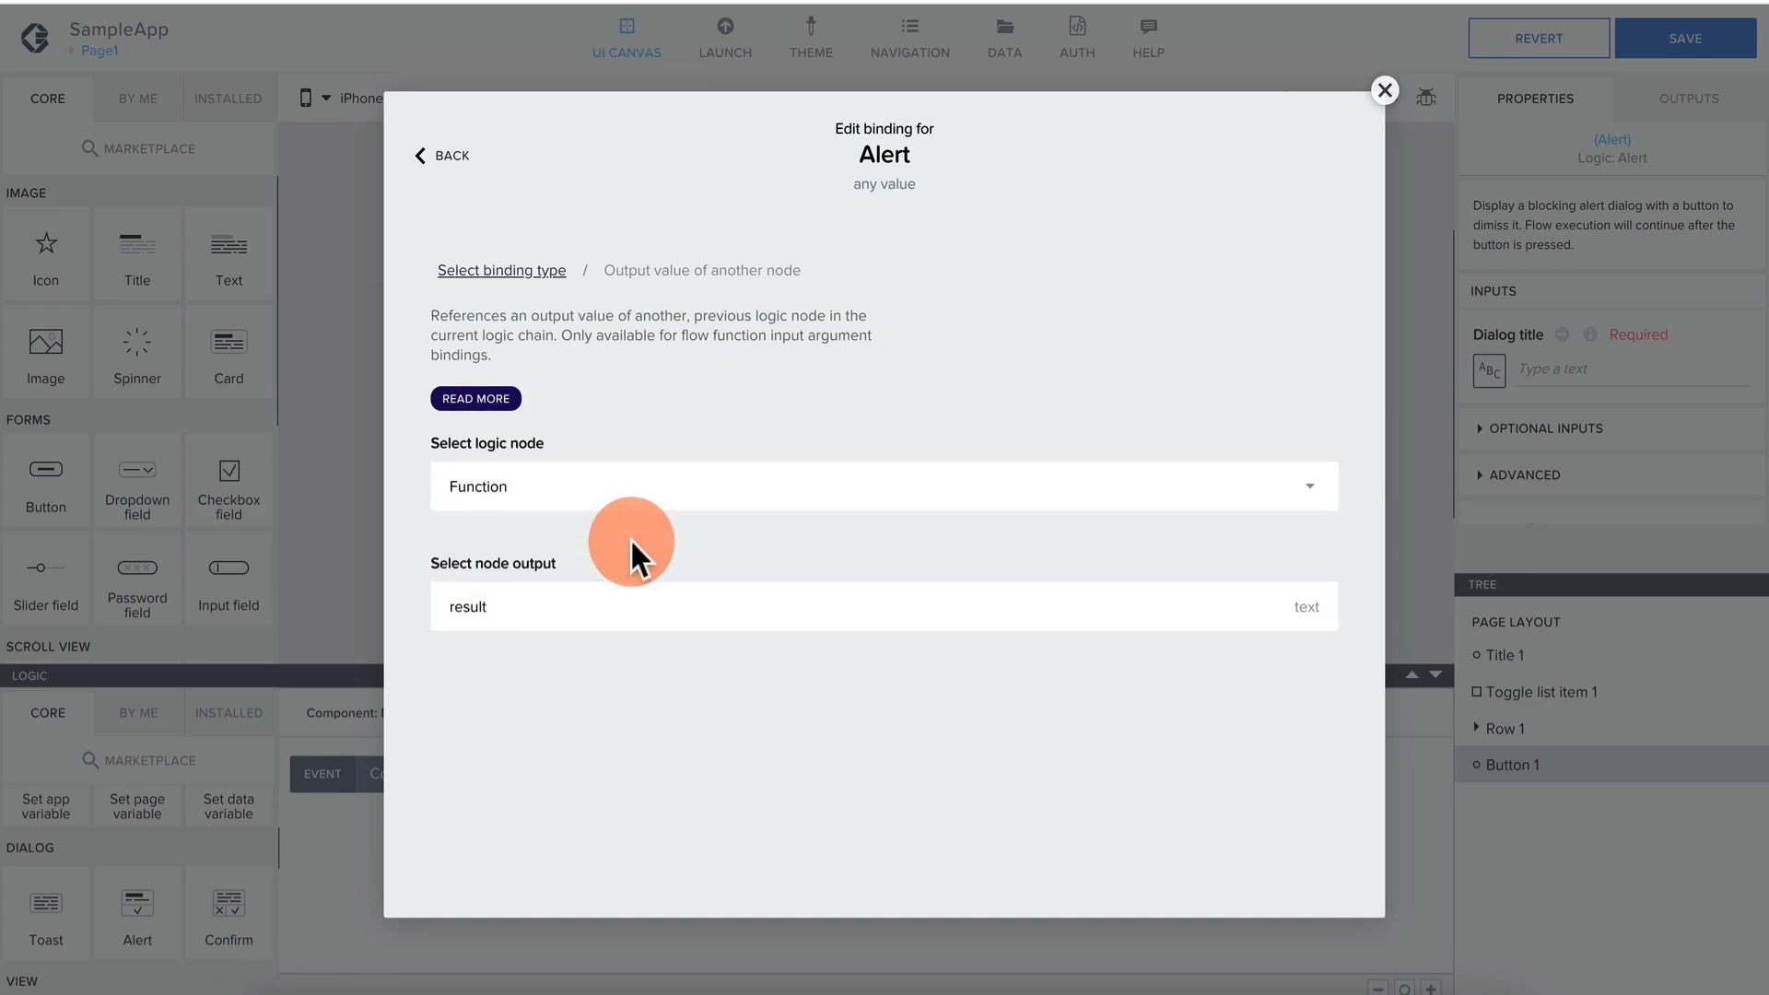
click(615, 612)
click(1282, 691)
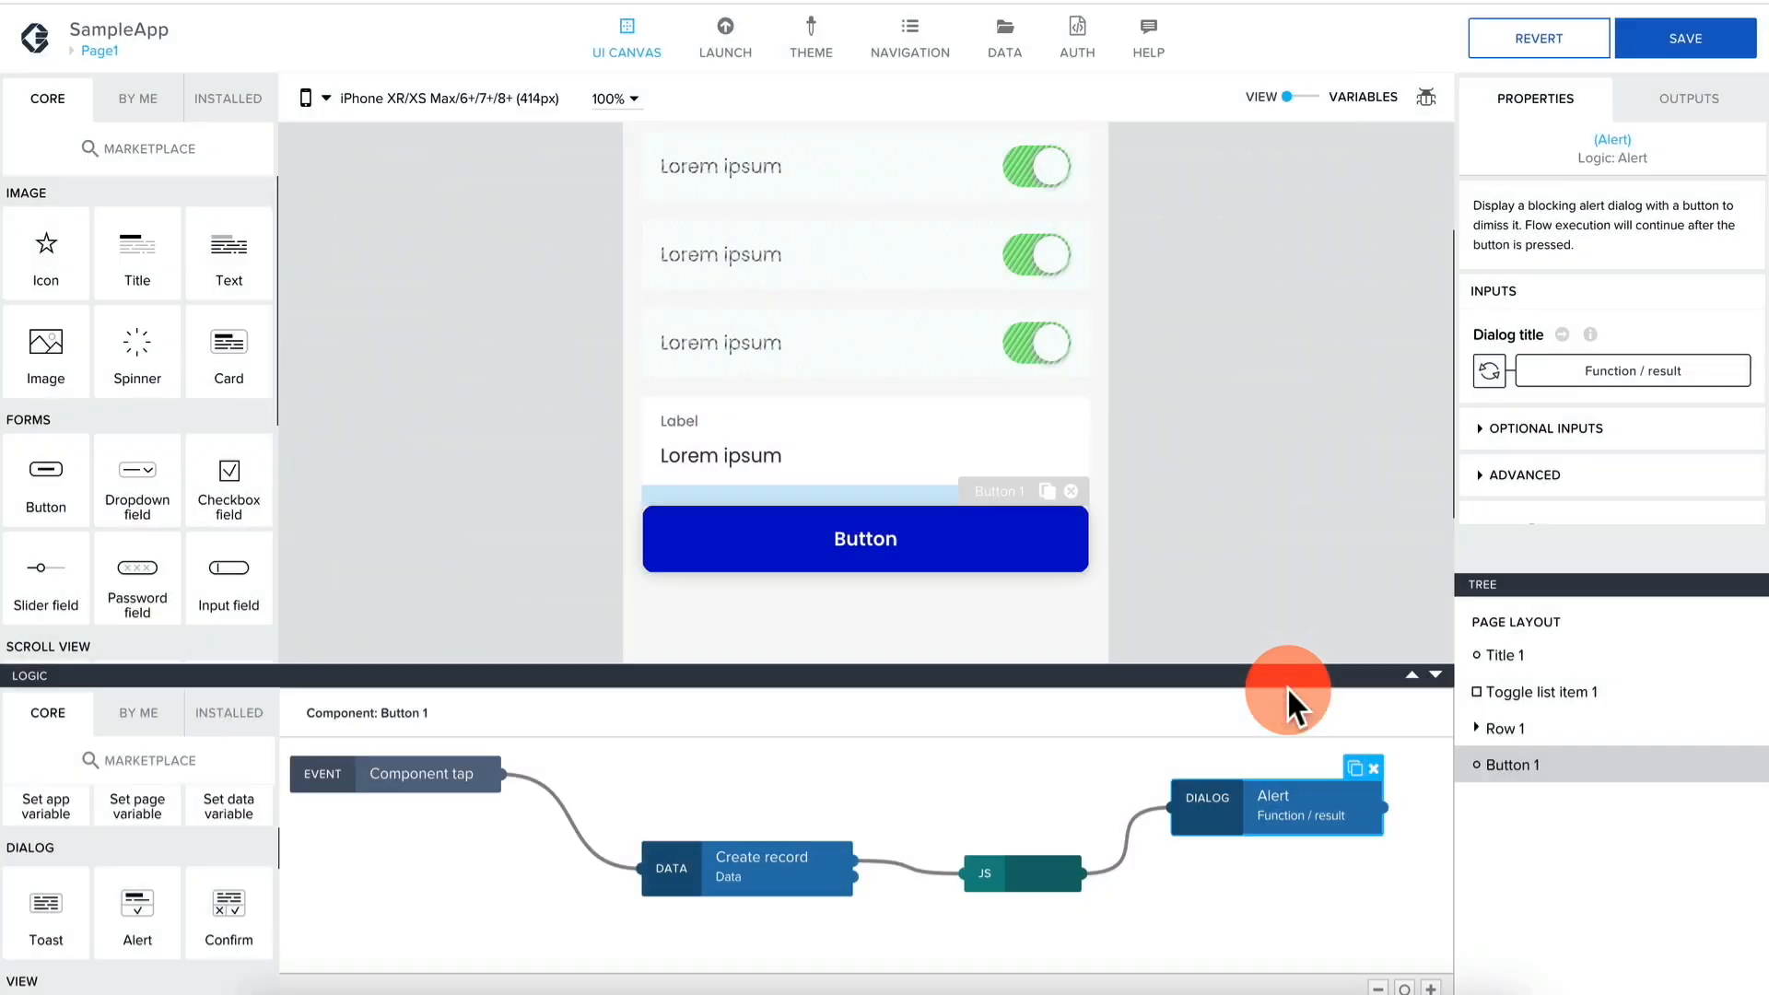
click(1593, 371)
click(1386, 88)
click(1690, 44)
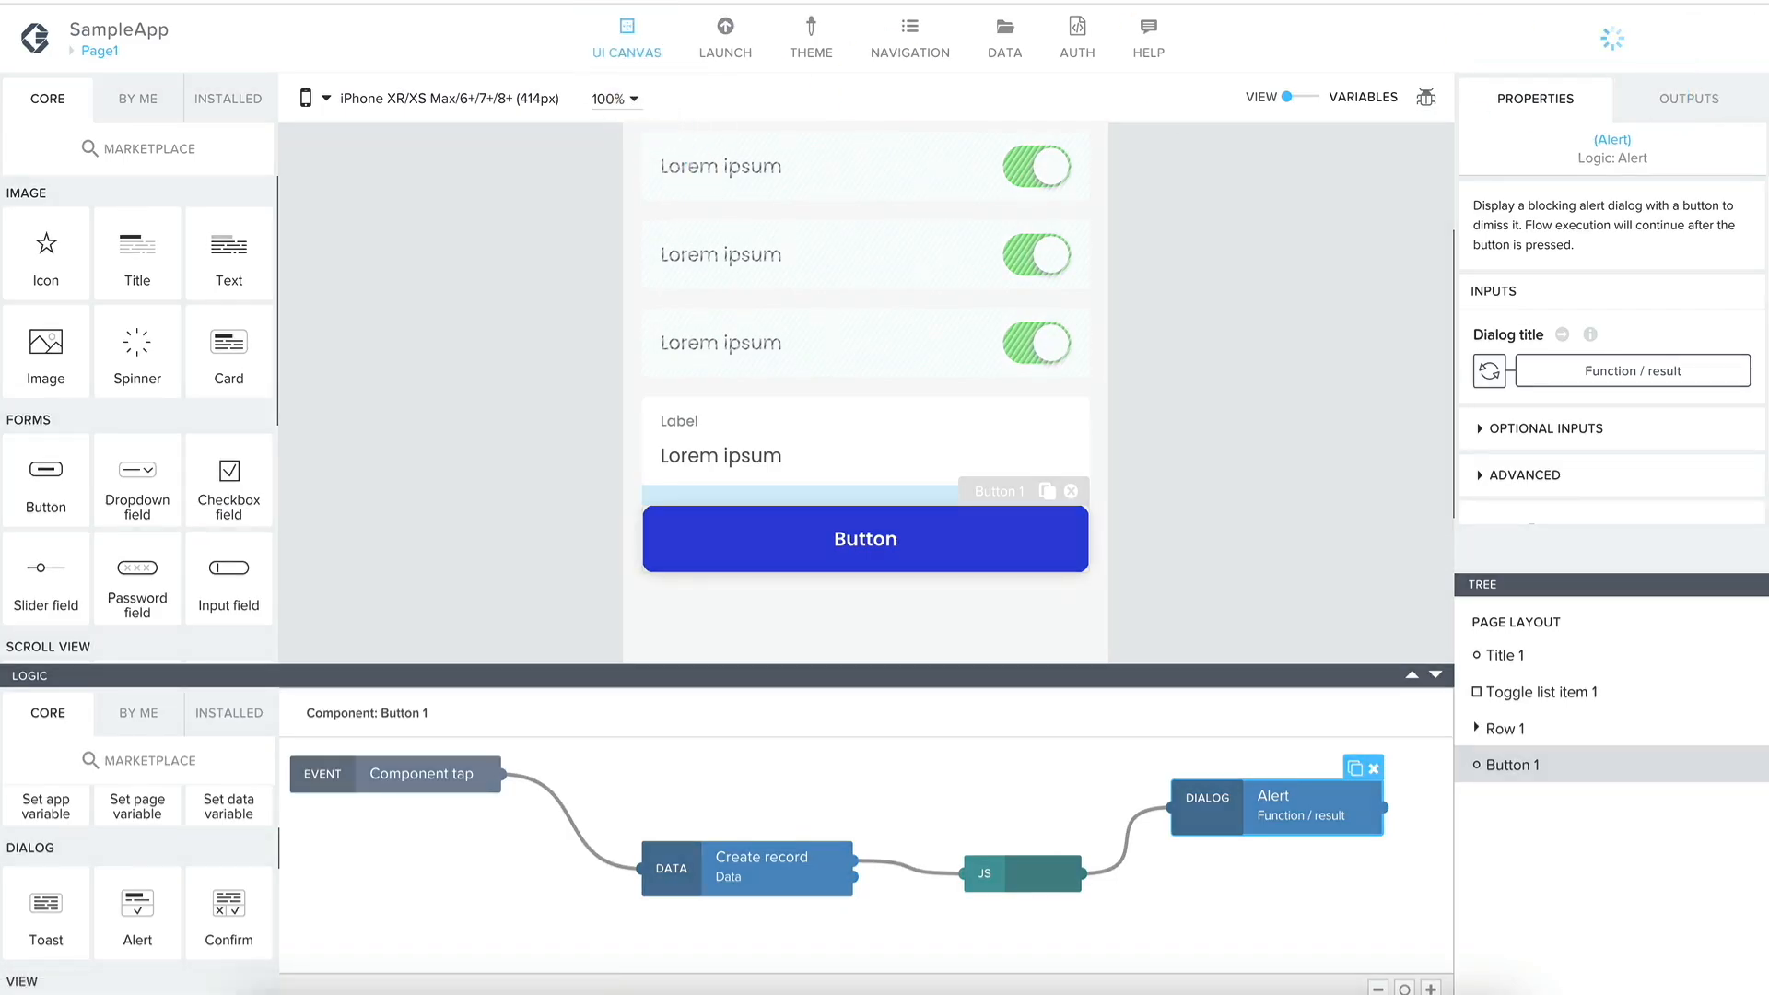
Switch to the running app preview, submit a record named "new item5" with the page's button, and dismiss the alert.
click(562, 2)
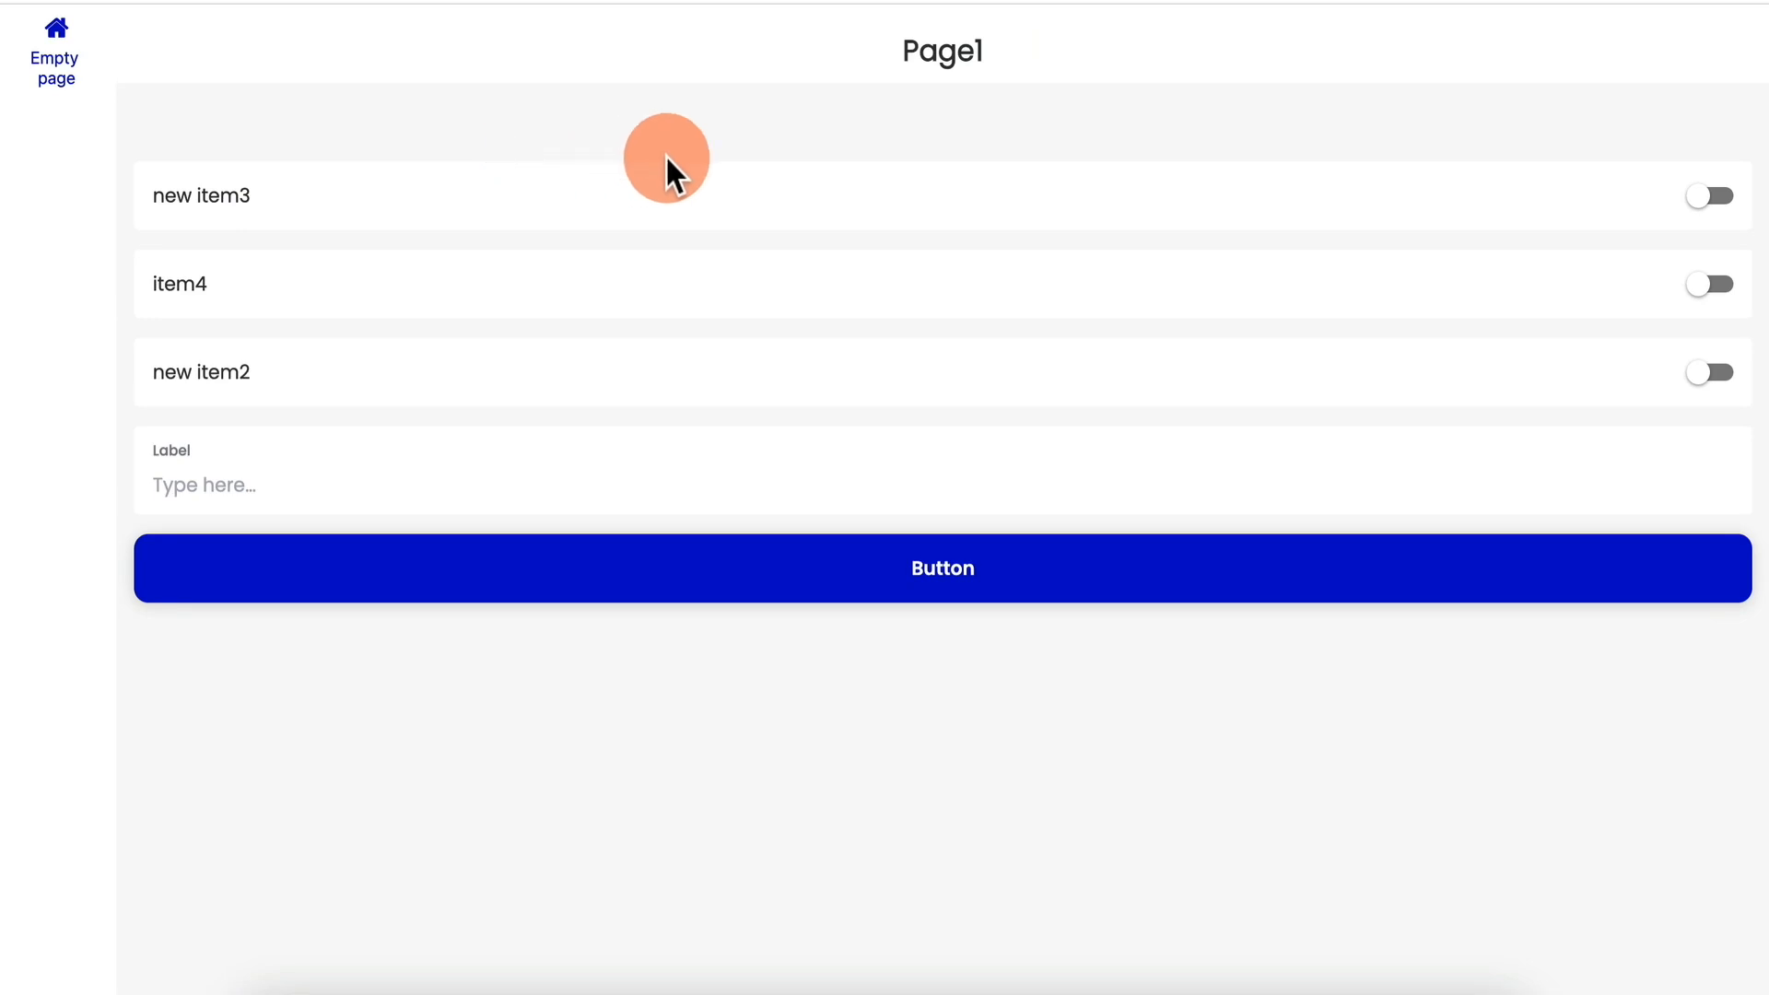
click(419, 487)
text(new i)
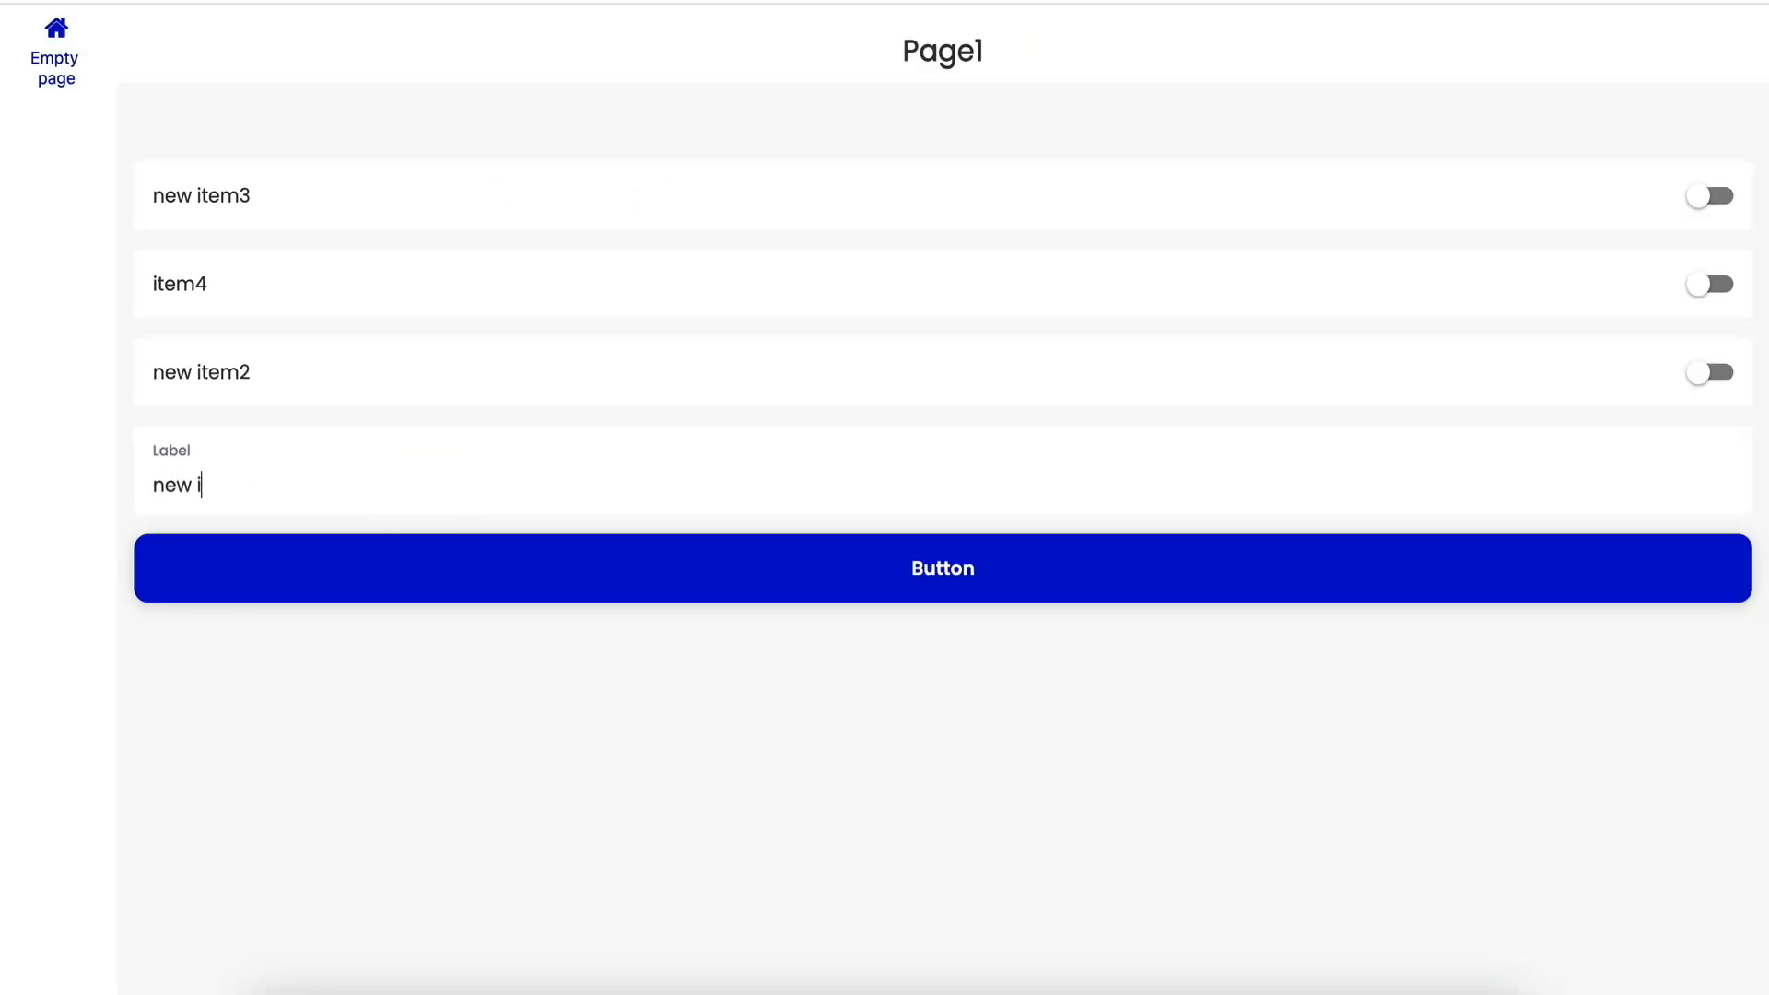
text(tem5)
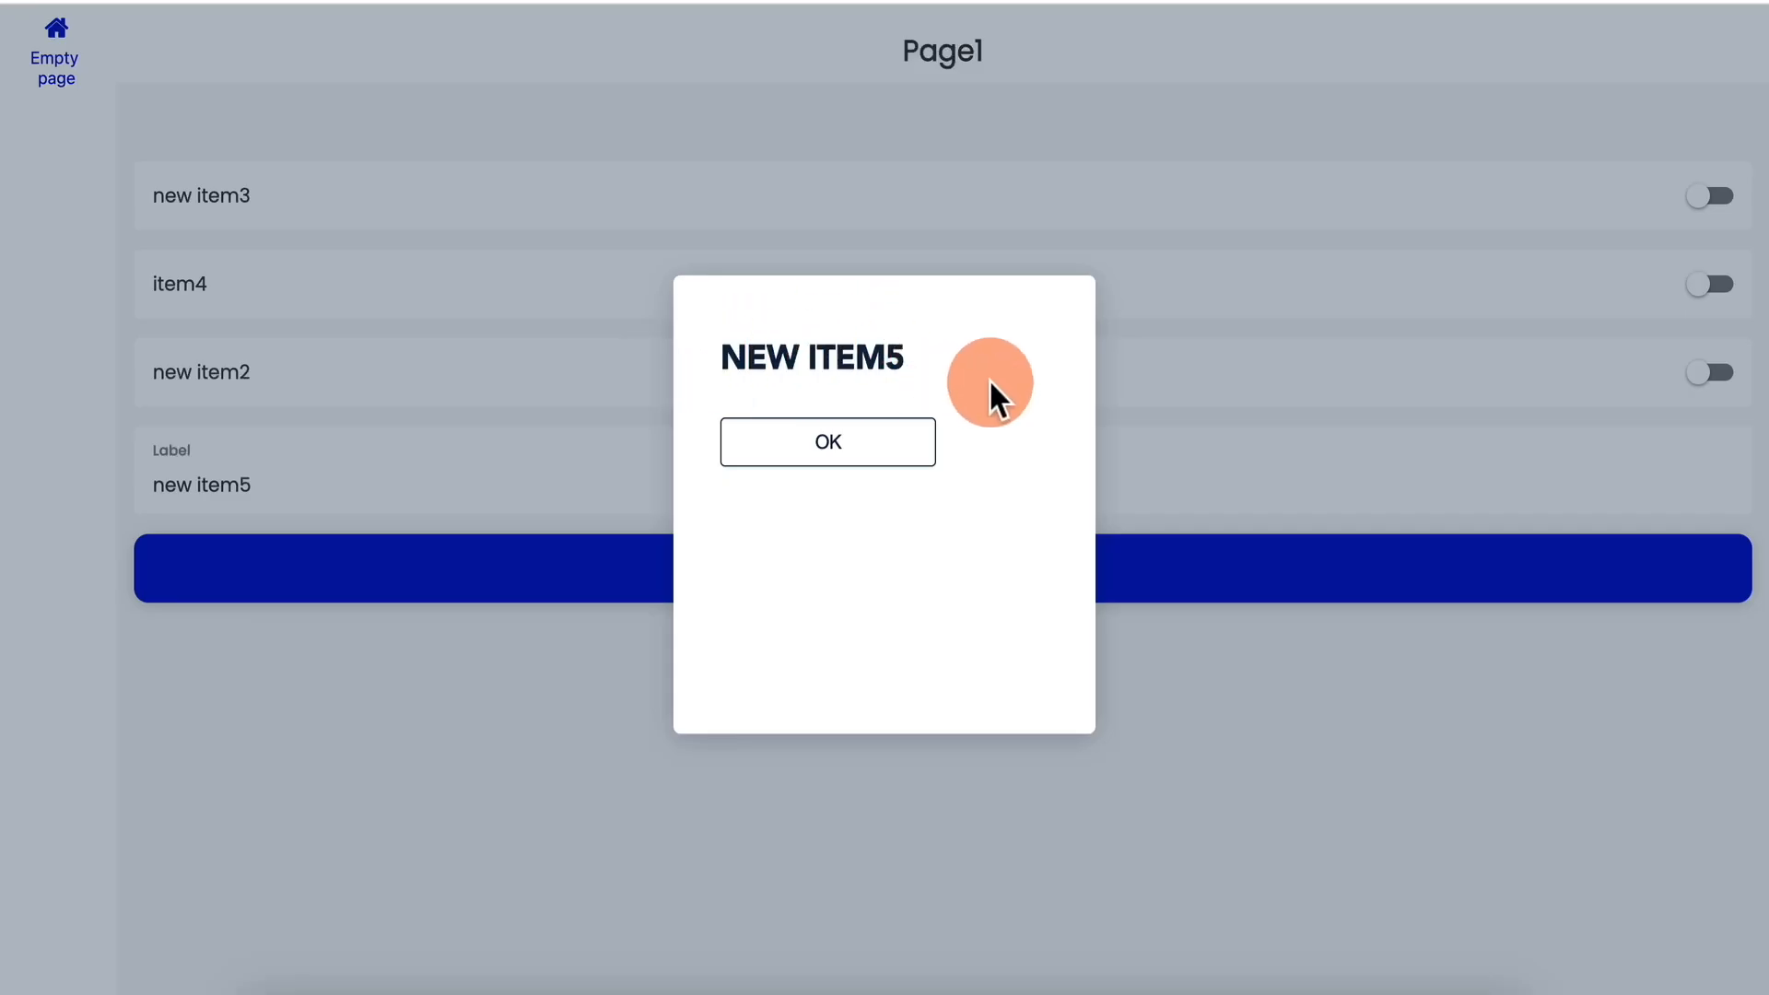
click(864, 444)
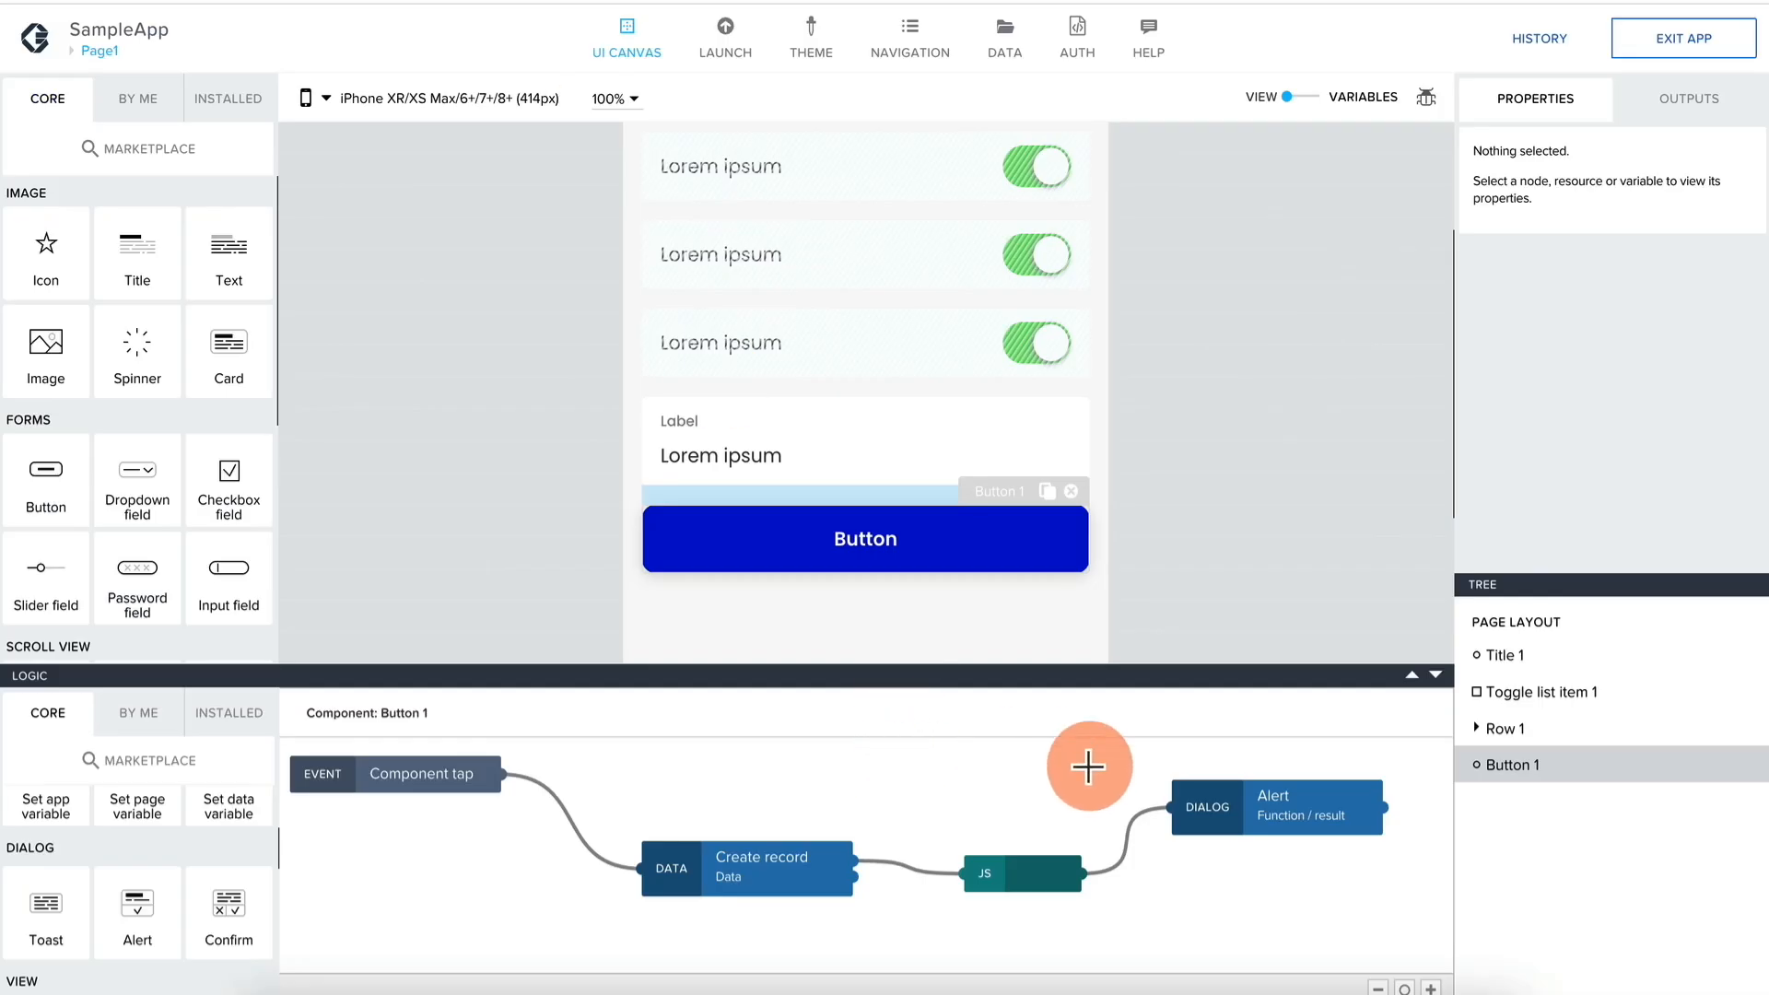
Reopen the Javascript node to examine how input1 is turned into the result output, and close its editor.
click(1038, 868)
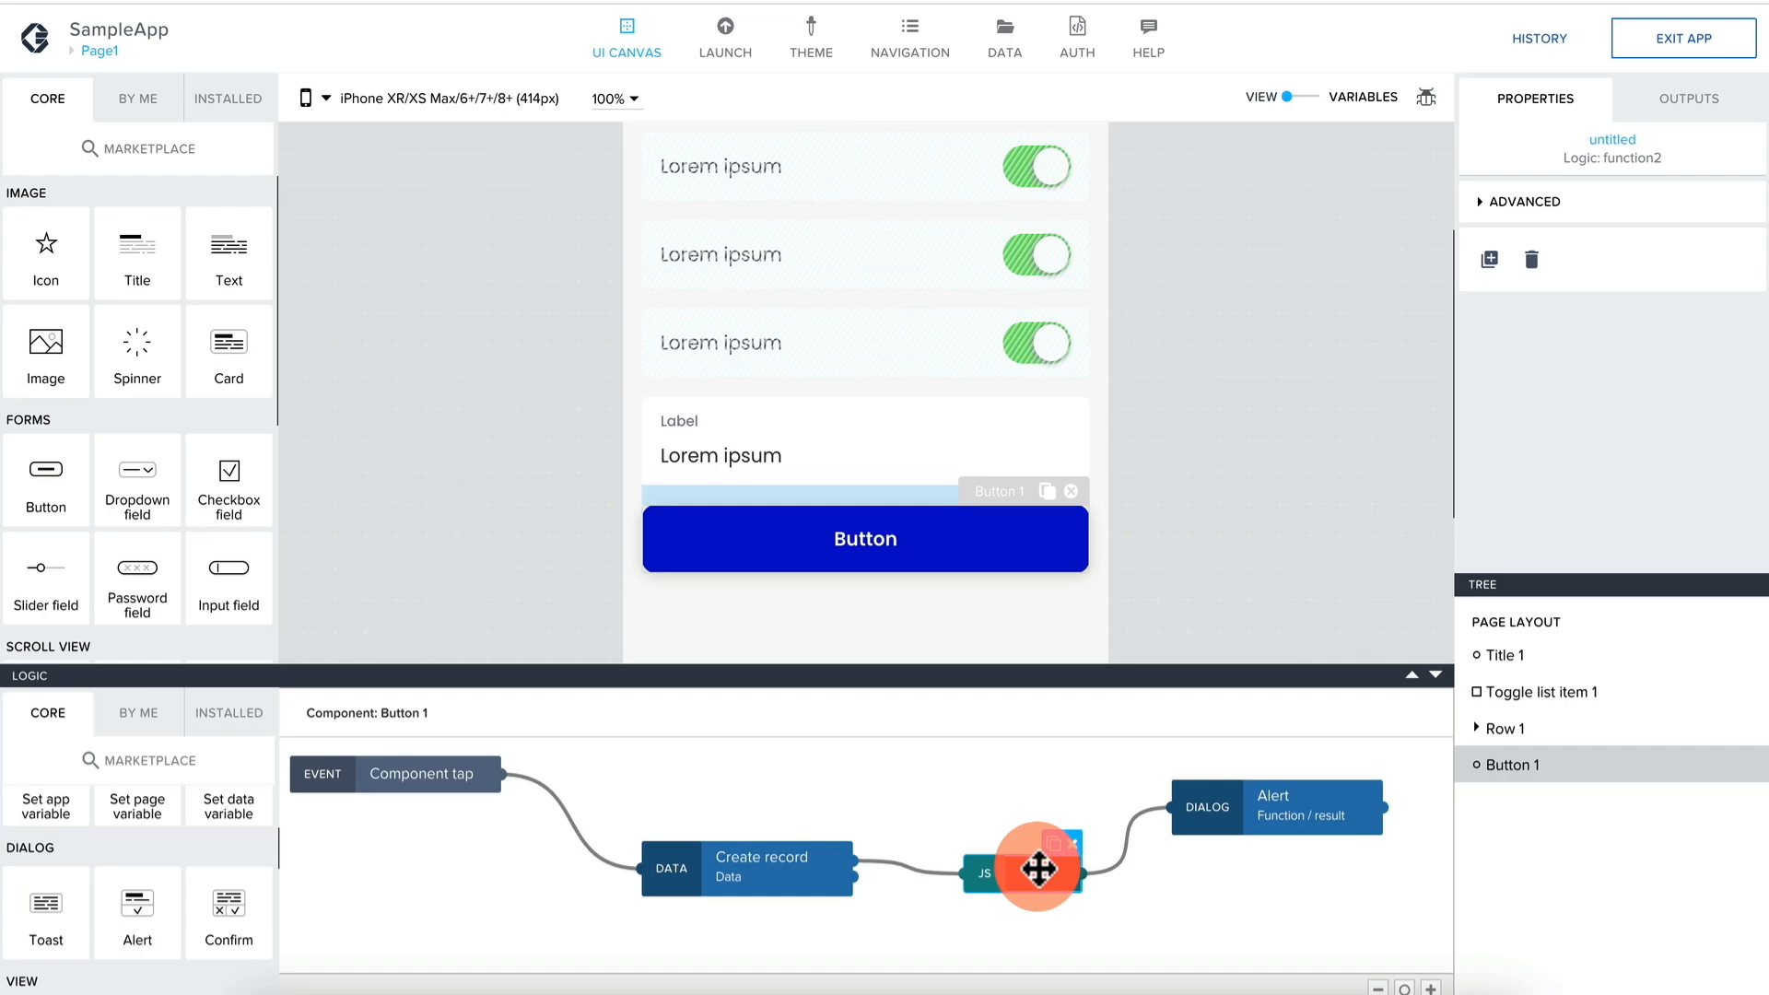
double_click(1038, 868)
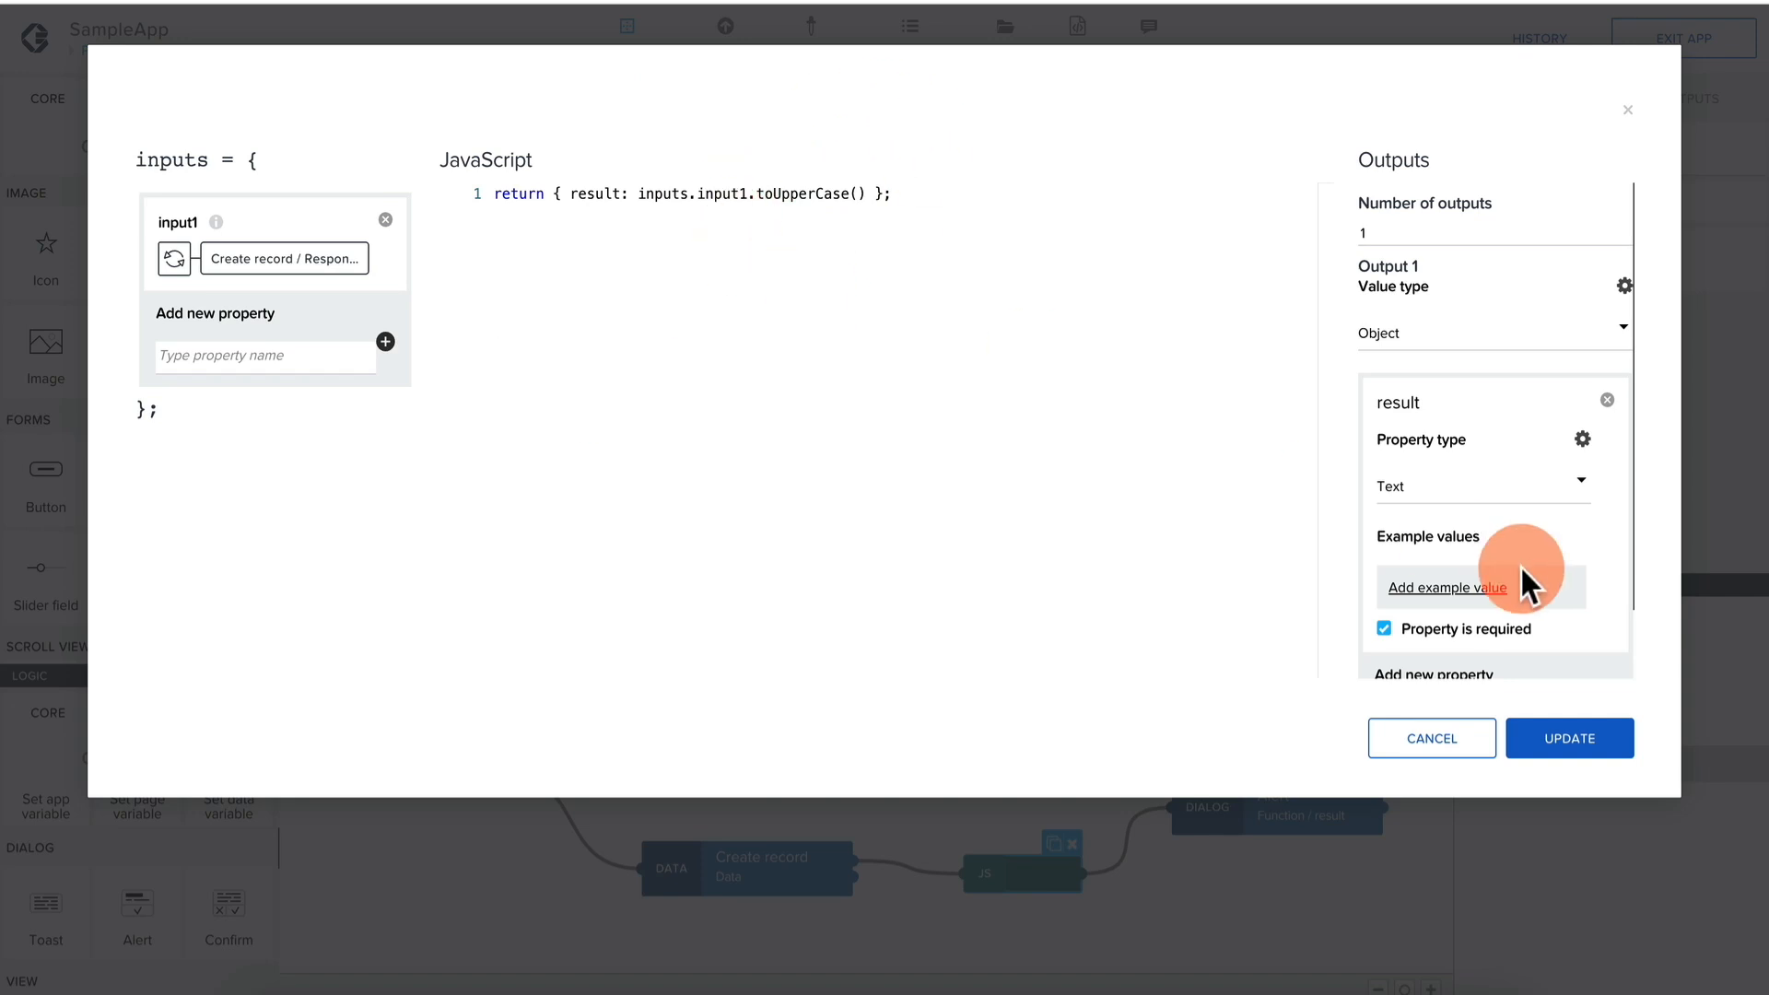
click(1592, 754)
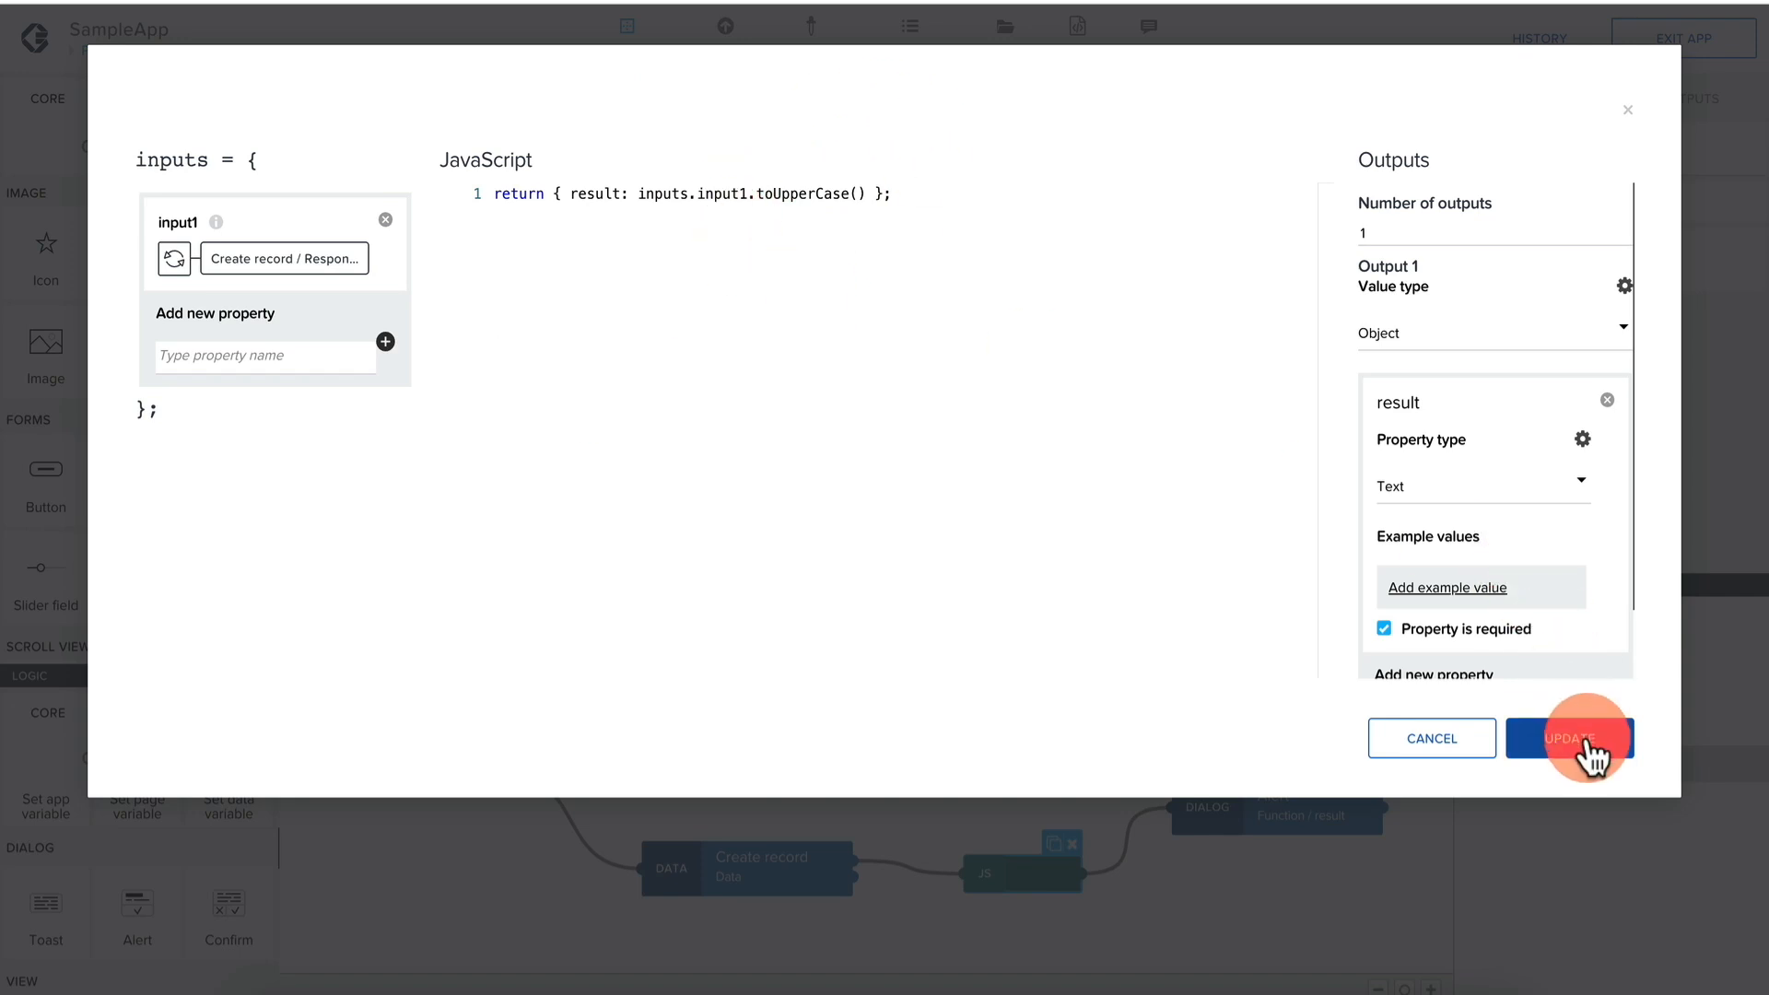
click(1591, 753)
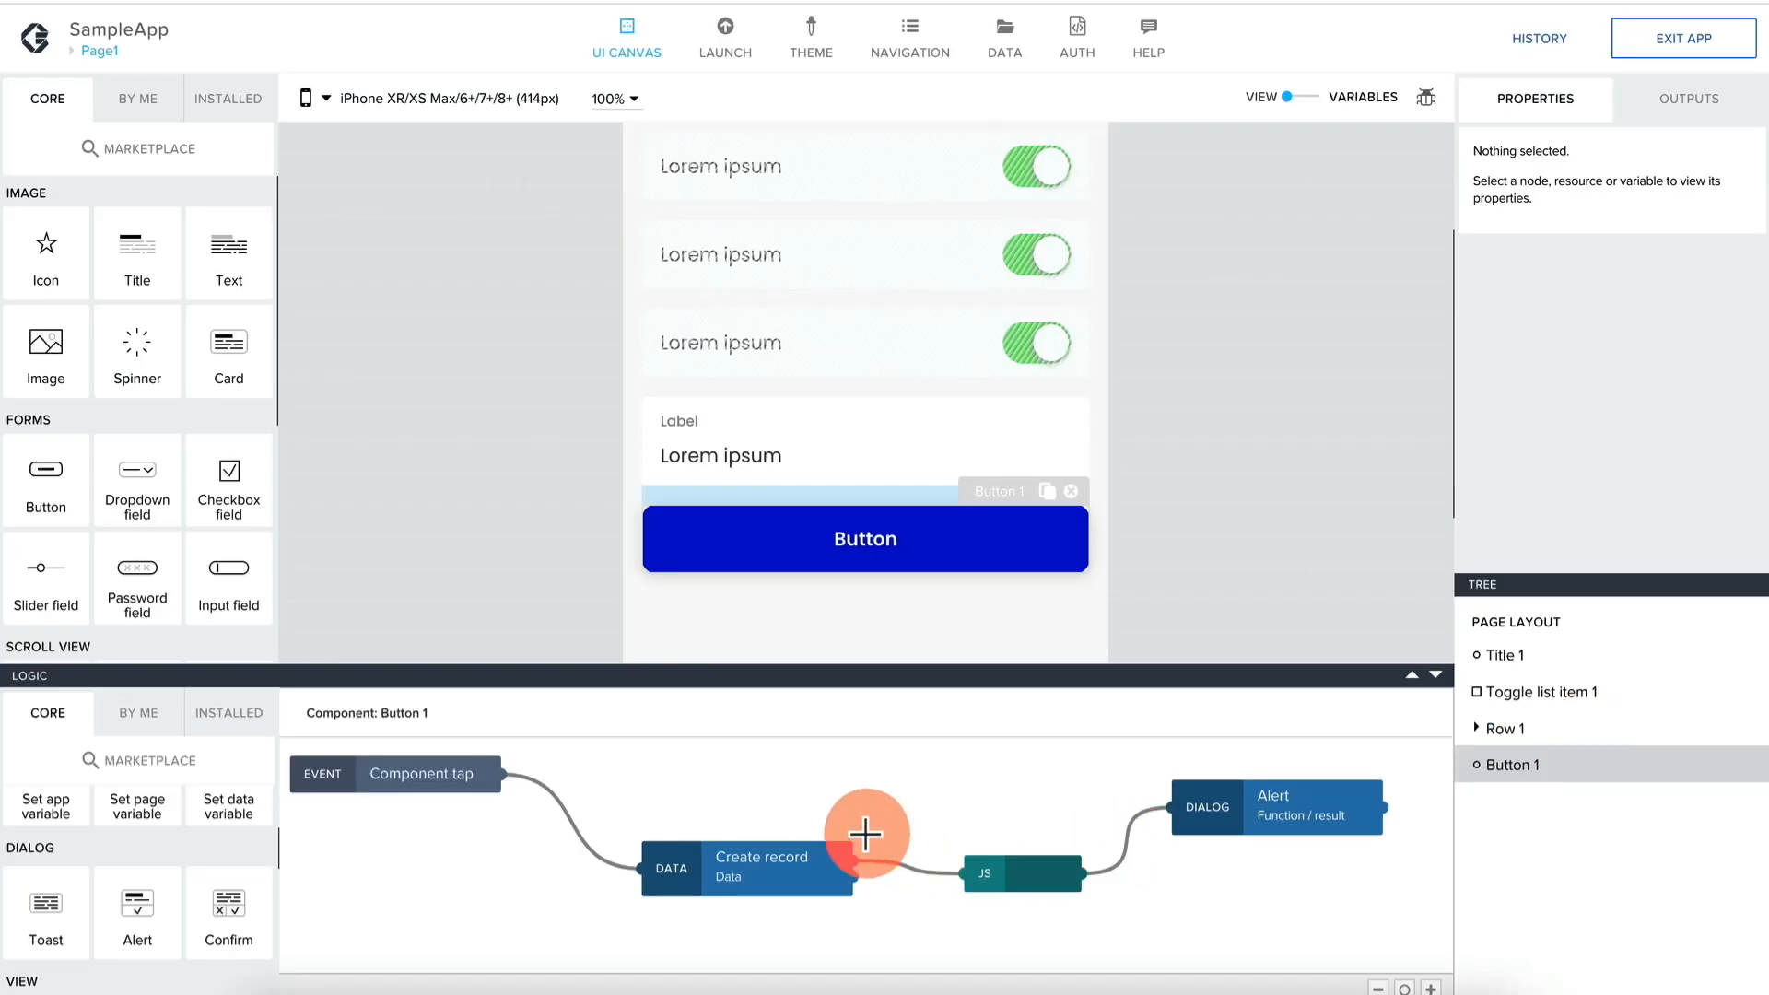
Look through the core logic nodes, including the Dialog, Utility, Advanced, Navigation and Variables groups.
scroll(129, 949, down, 3)
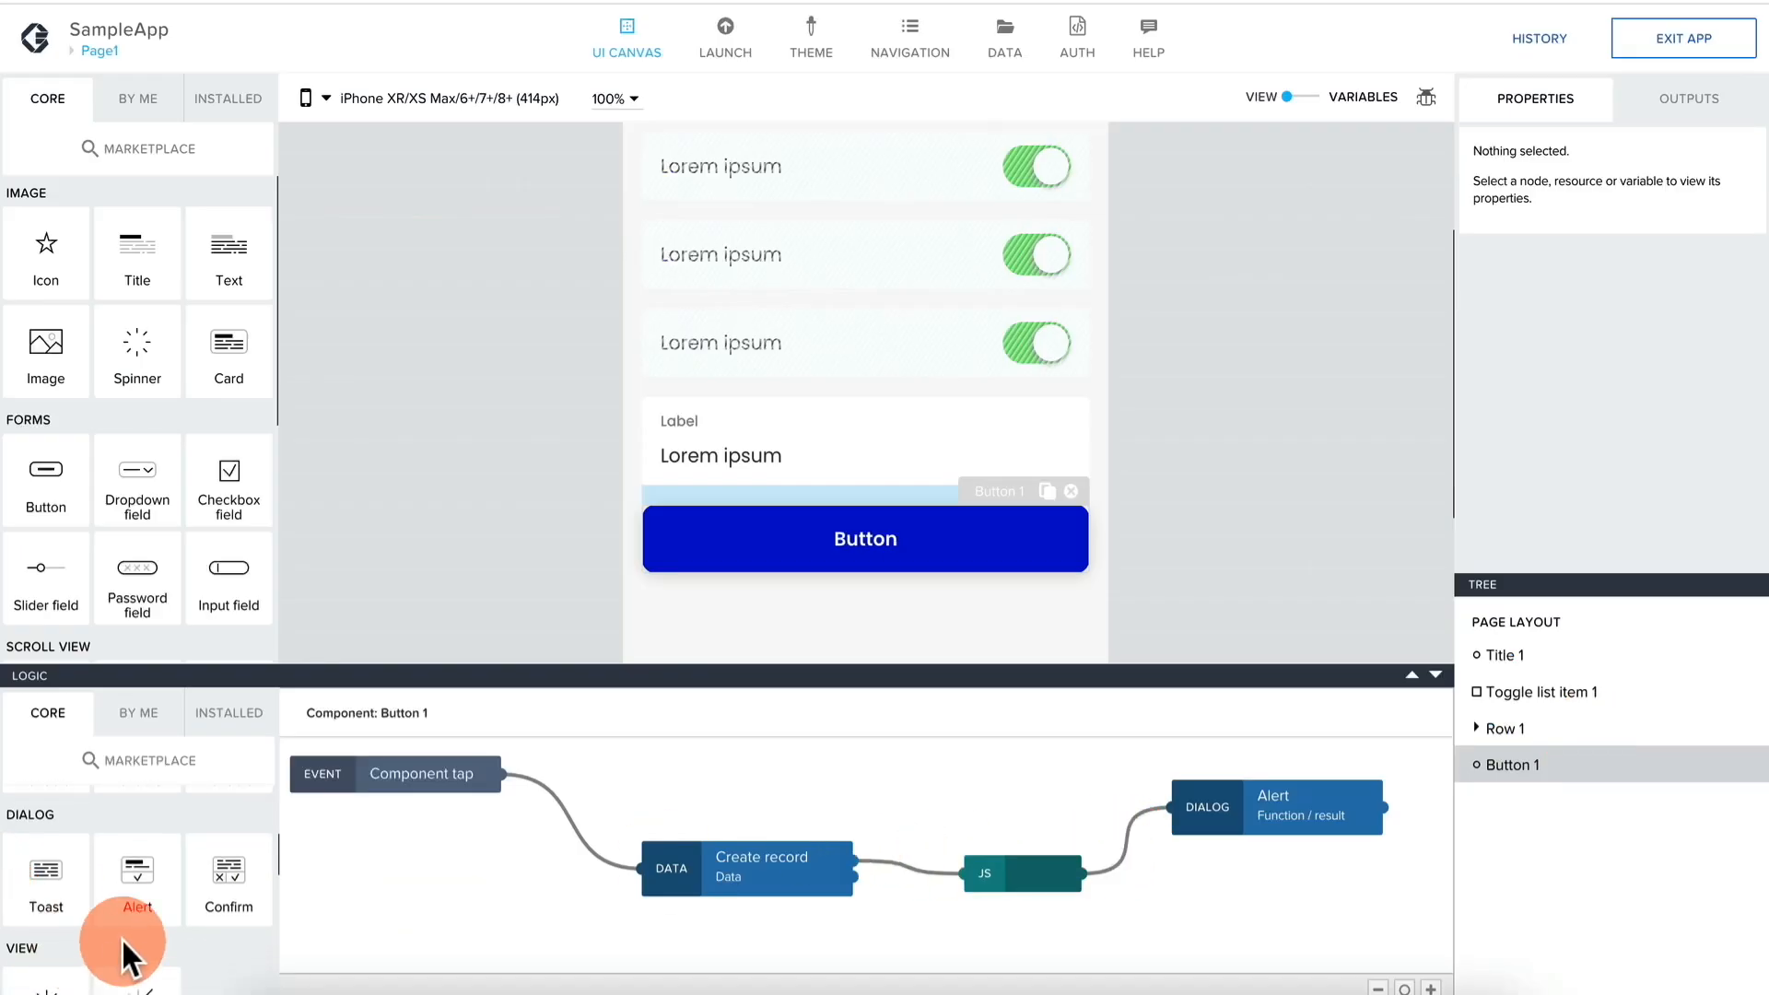
scroll(122, 942, down, 5)
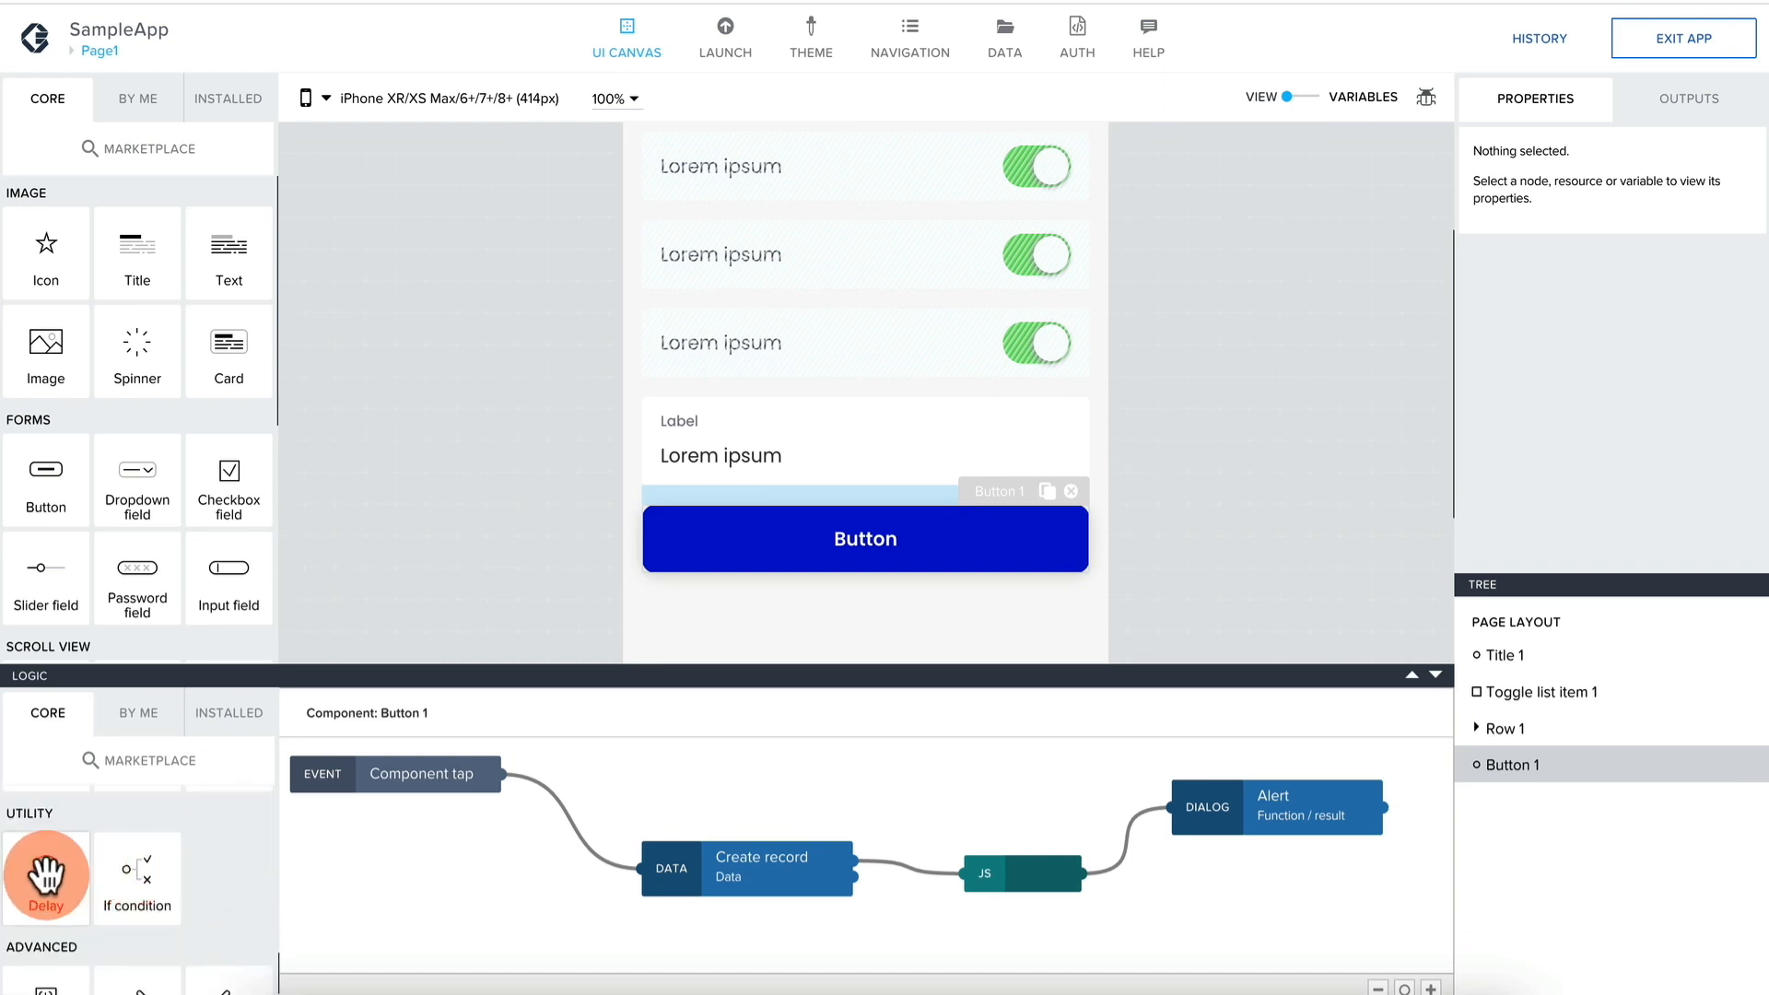
scroll(46, 876, down, 1)
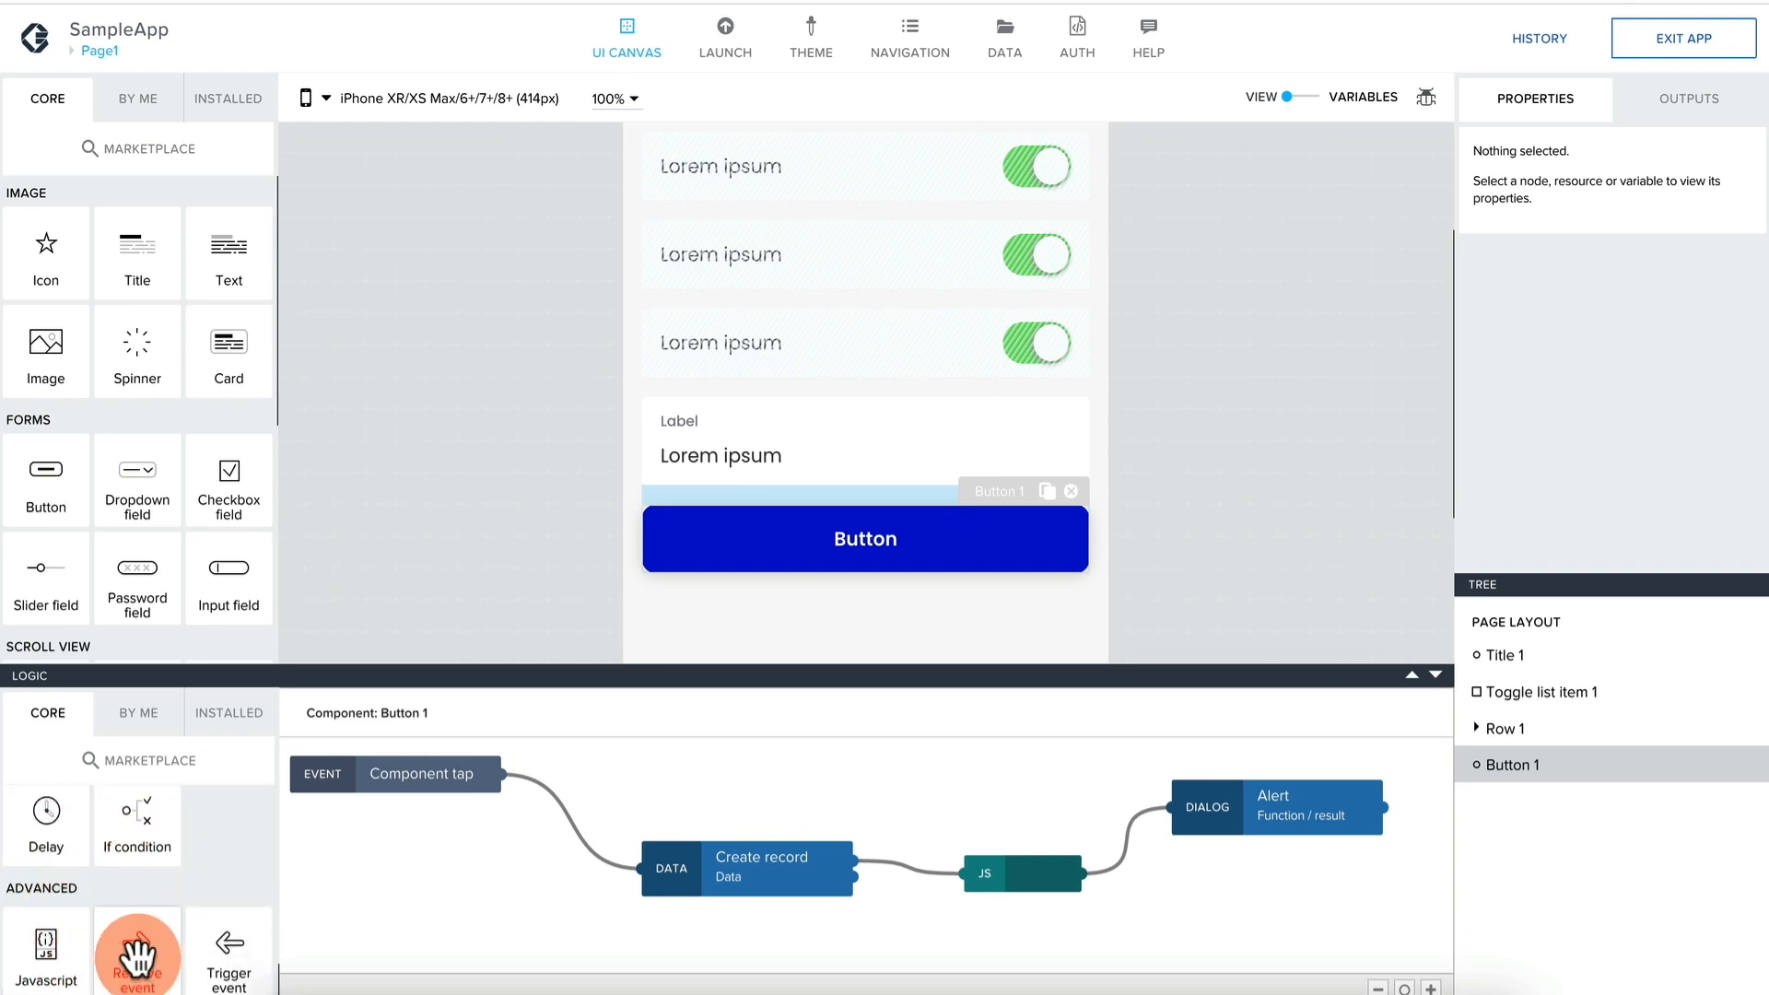
scroll(193, 866, down, 2)
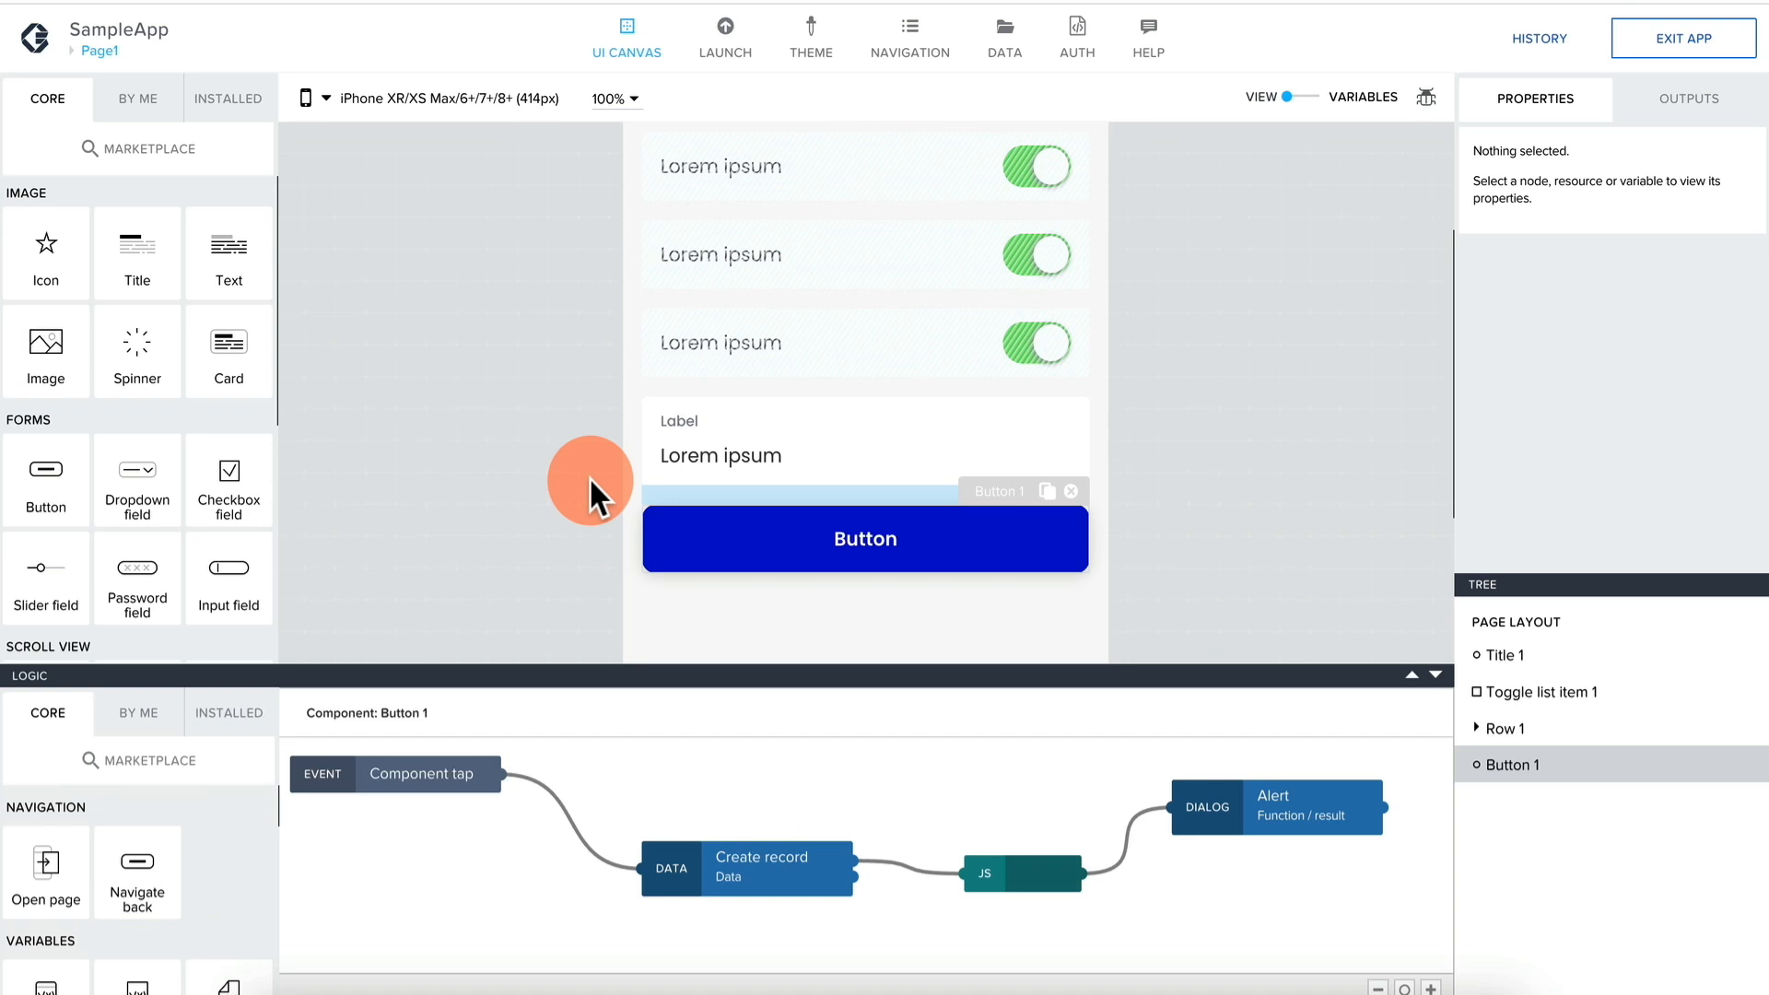
scroll(589, 477, up, 3)
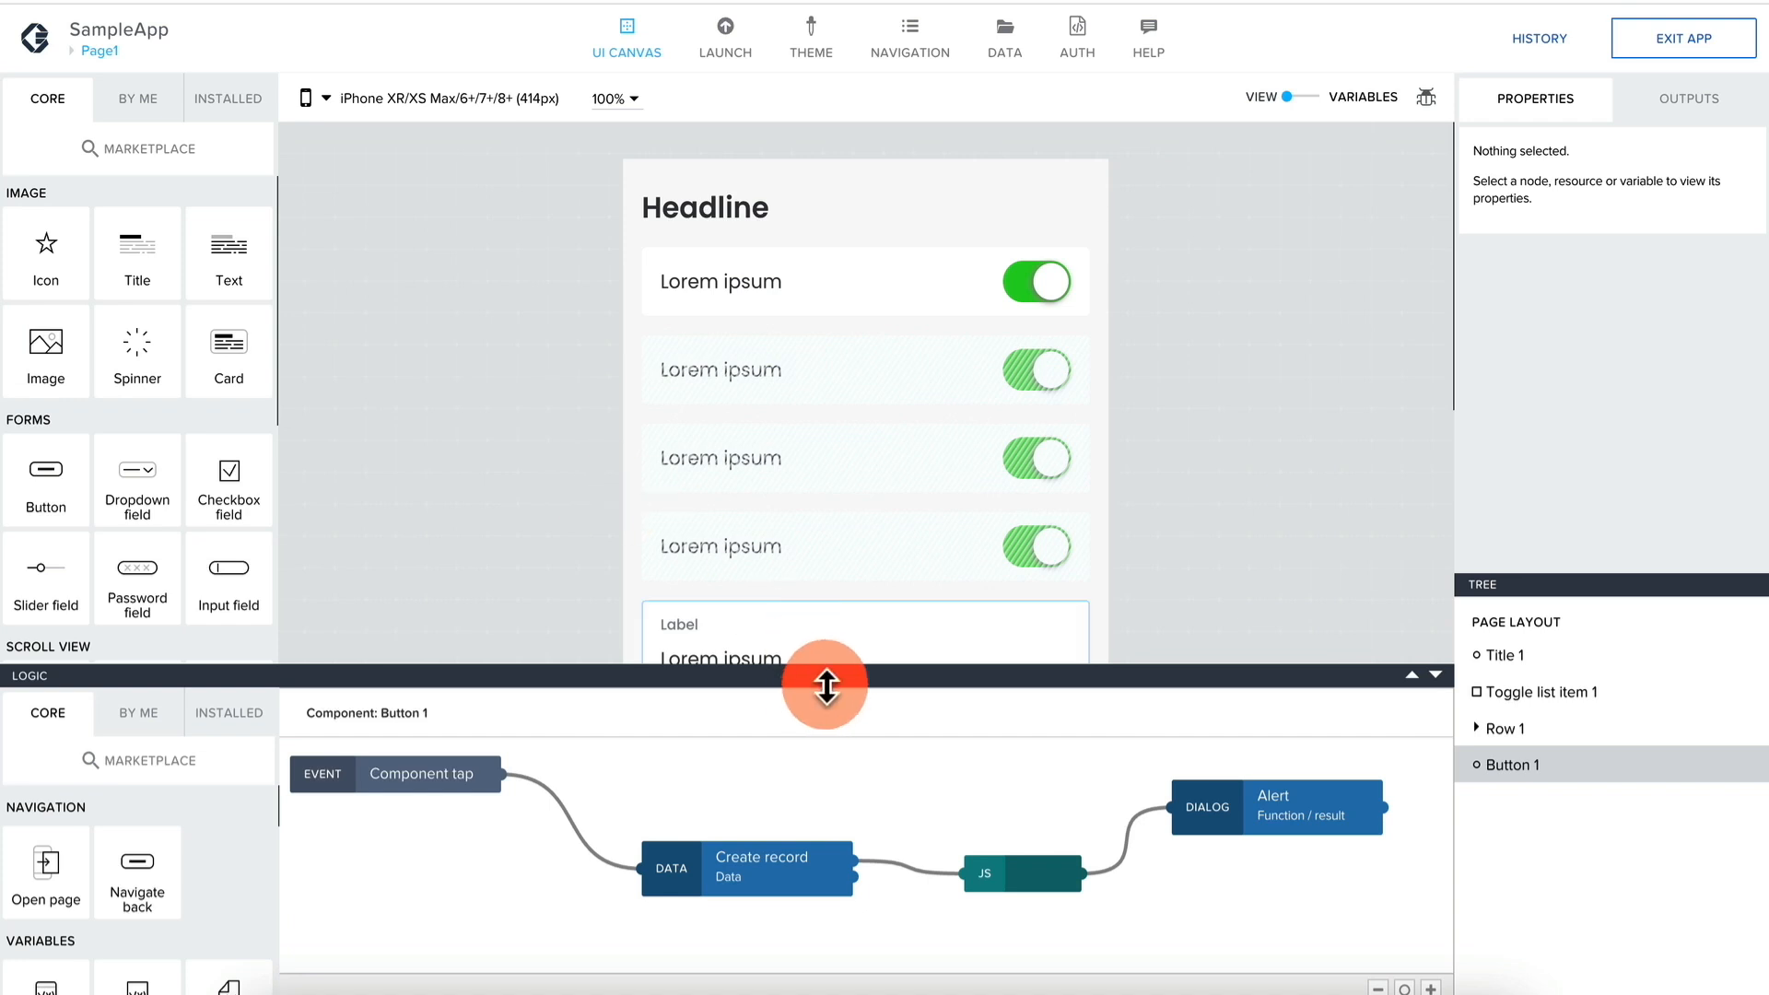
drag(830, 682, 830, 719)
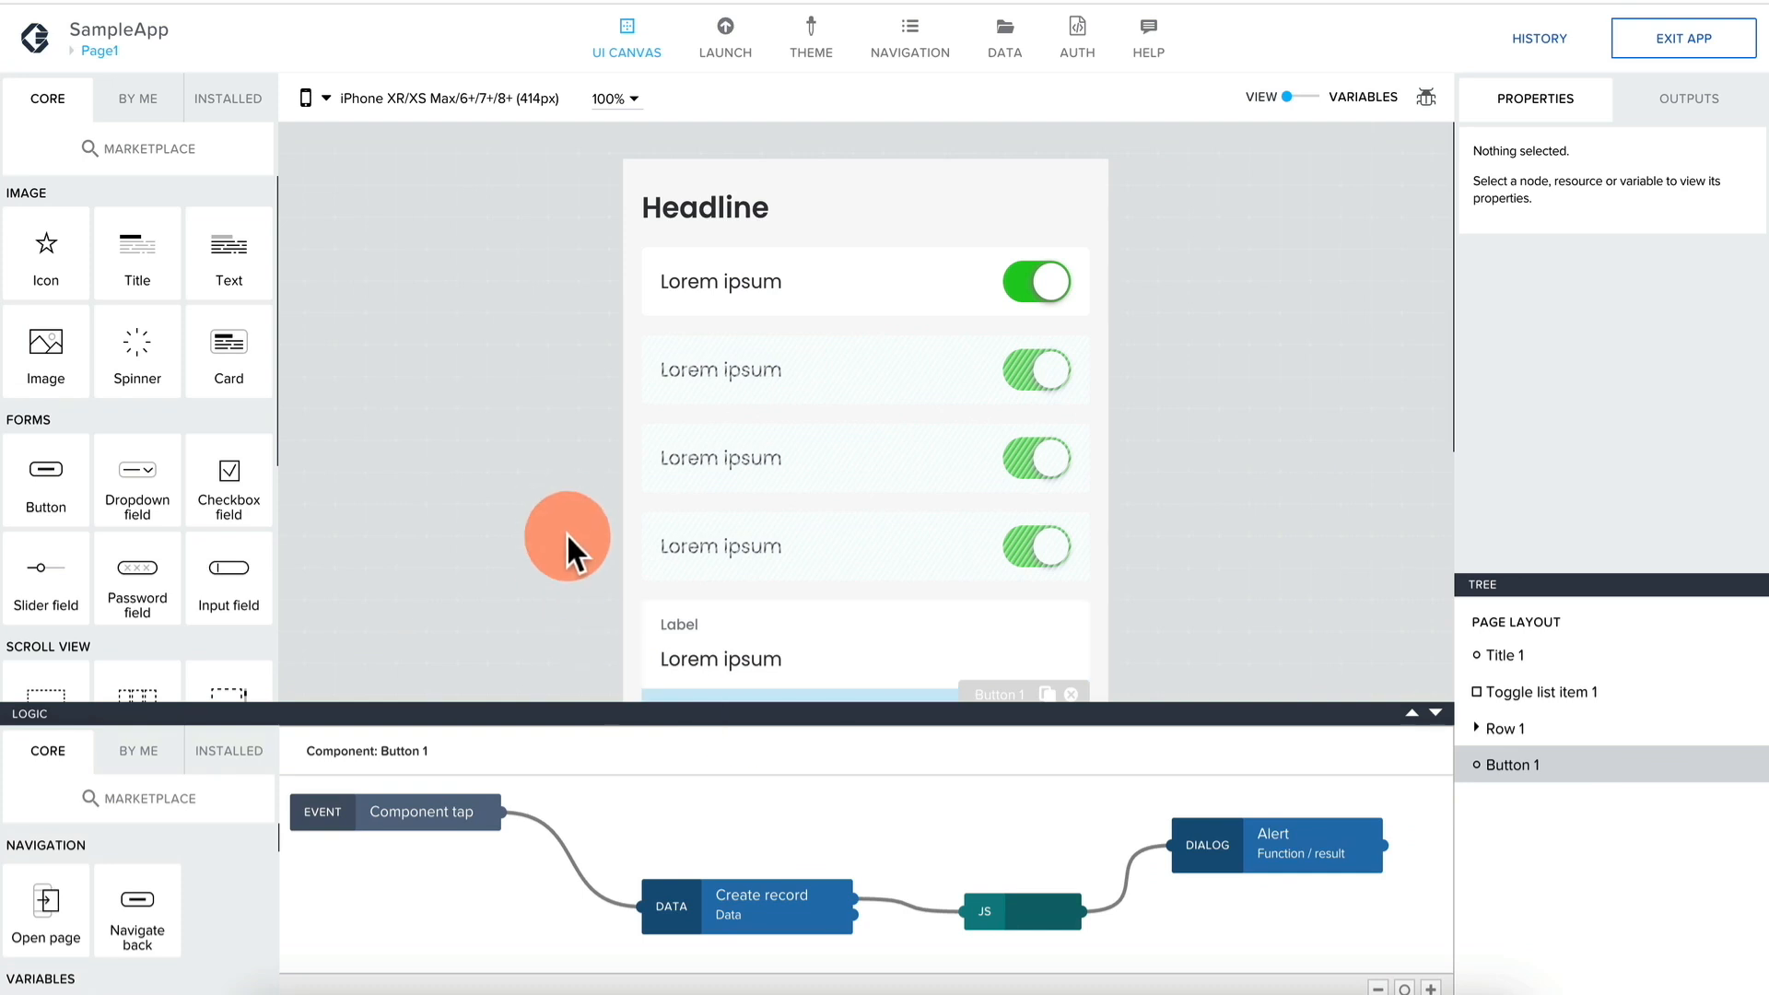
drag(601, 711, 603, 674)
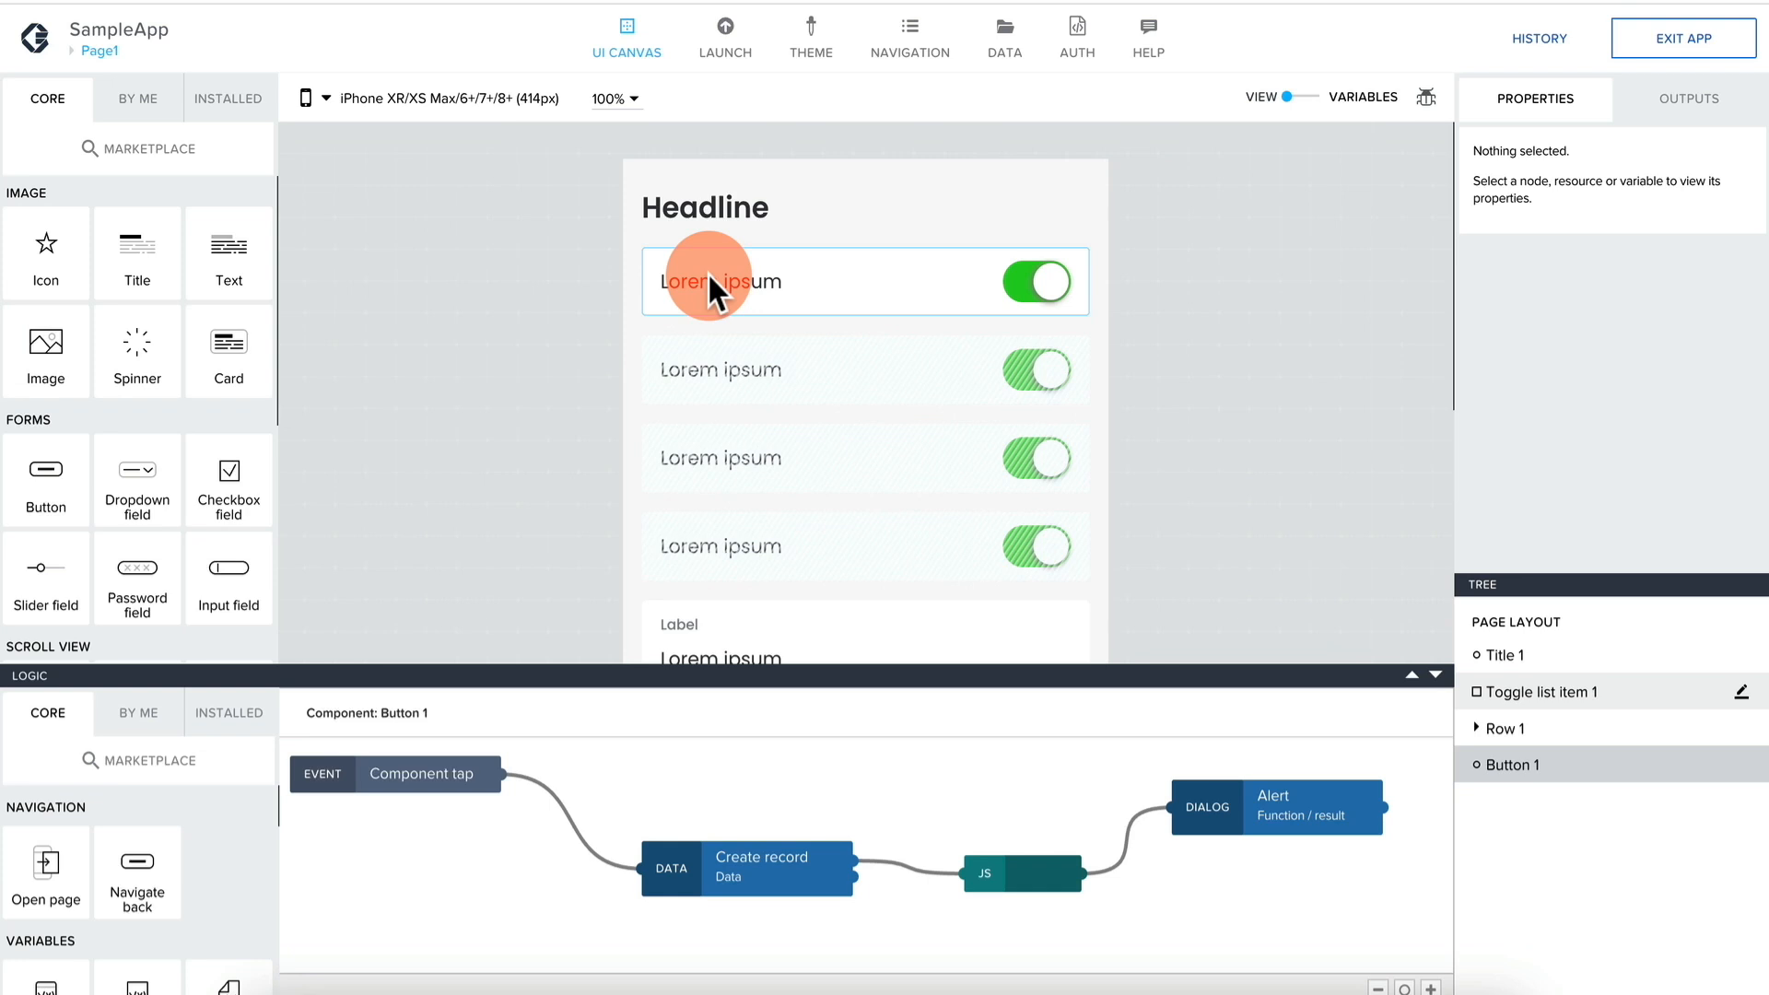
scroll(708, 273, down, 3)
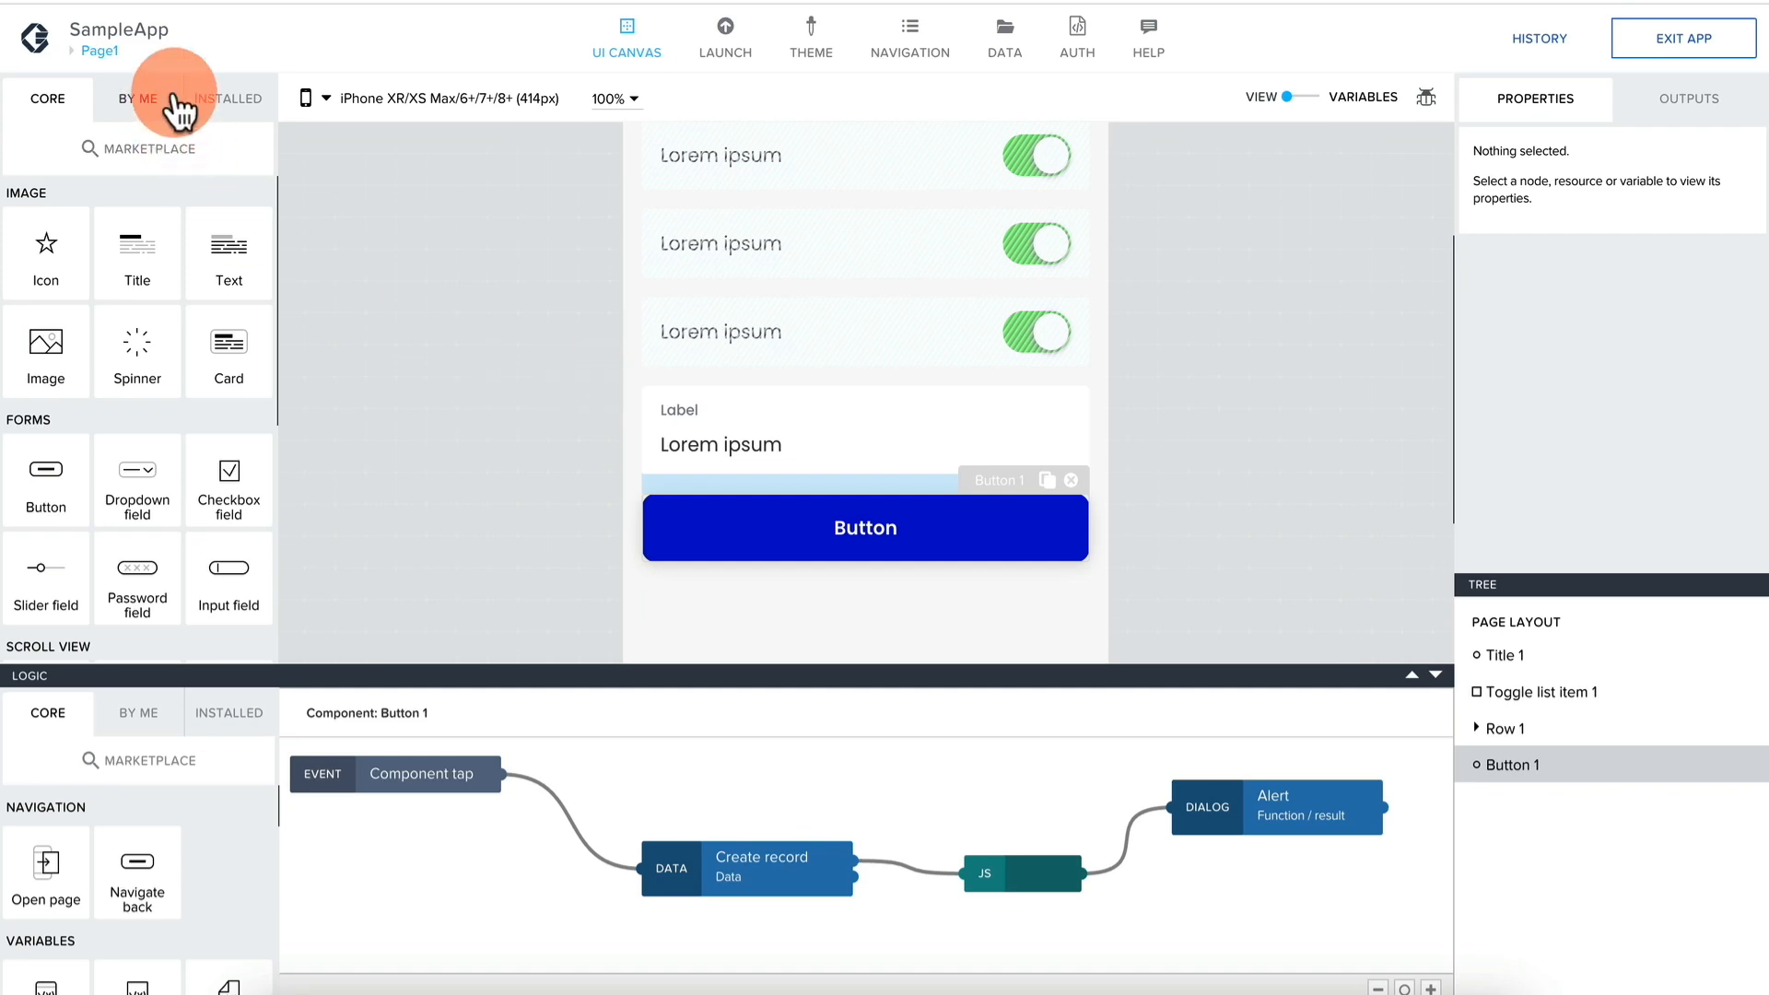
Browse the Marketplace's flow functions and its view components for lists, layouts and cards, and return to the page canvas.
click(228, 100)
click(159, 150)
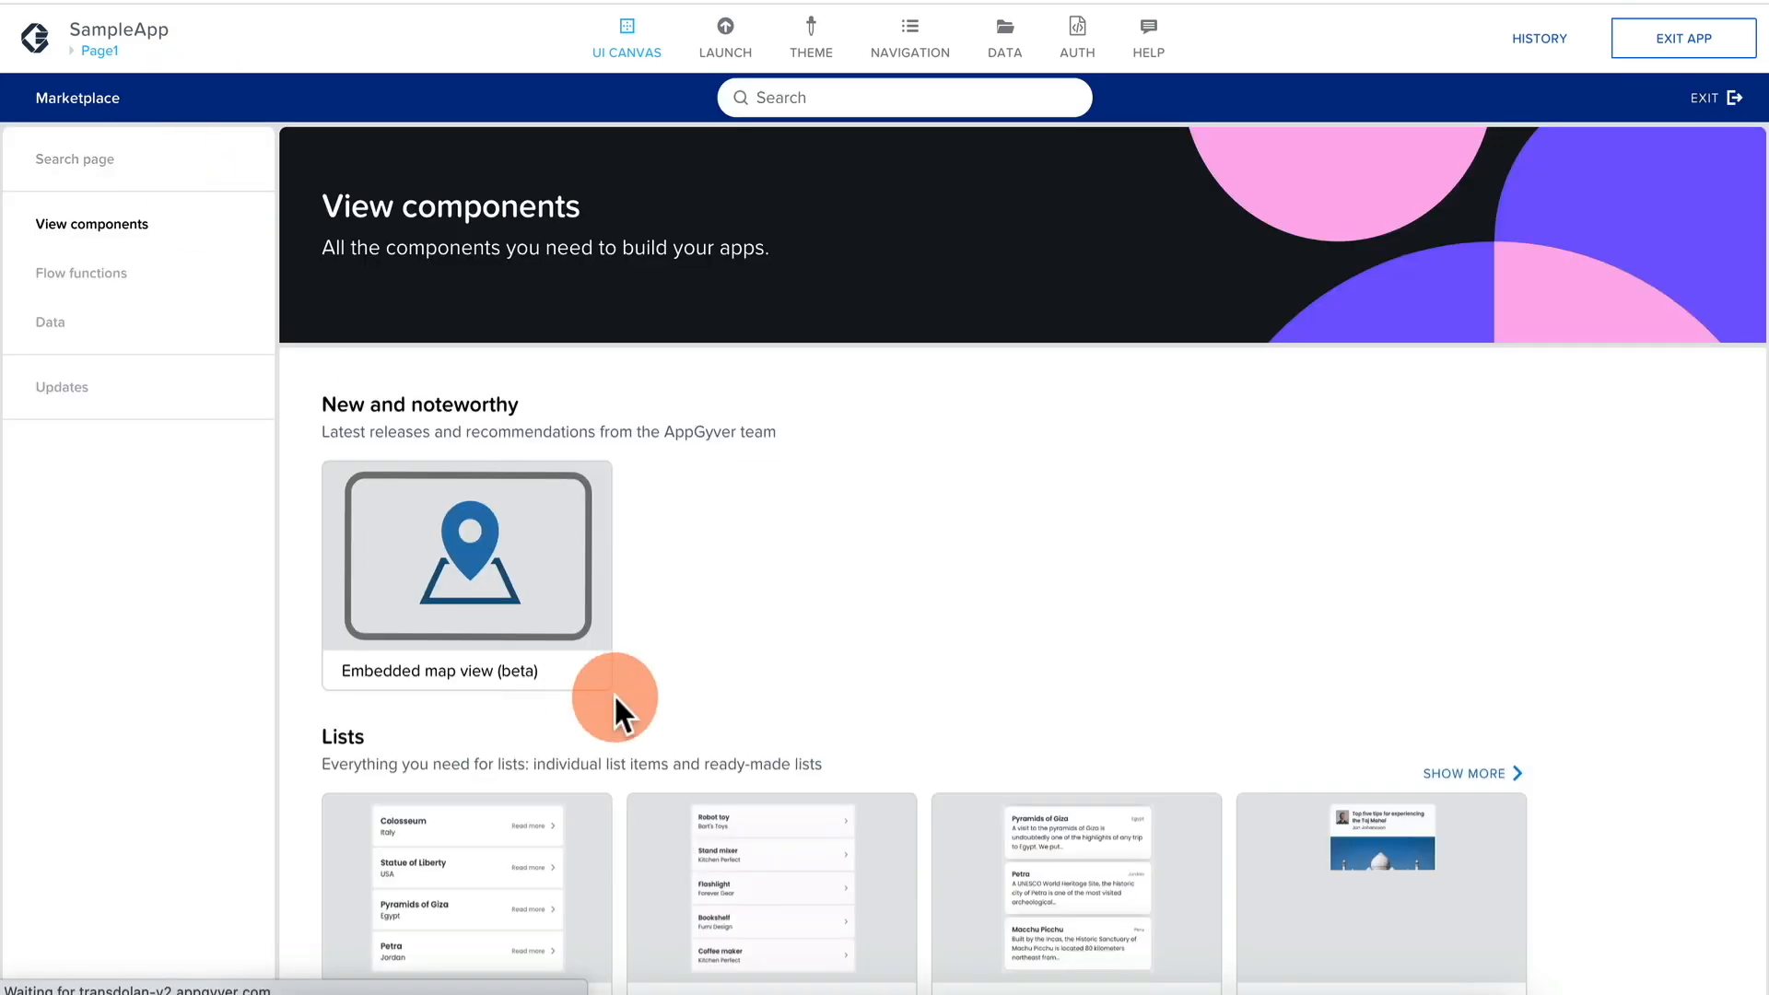
scroll(617, 705, down, 4)
scroll(615, 734, up, 4)
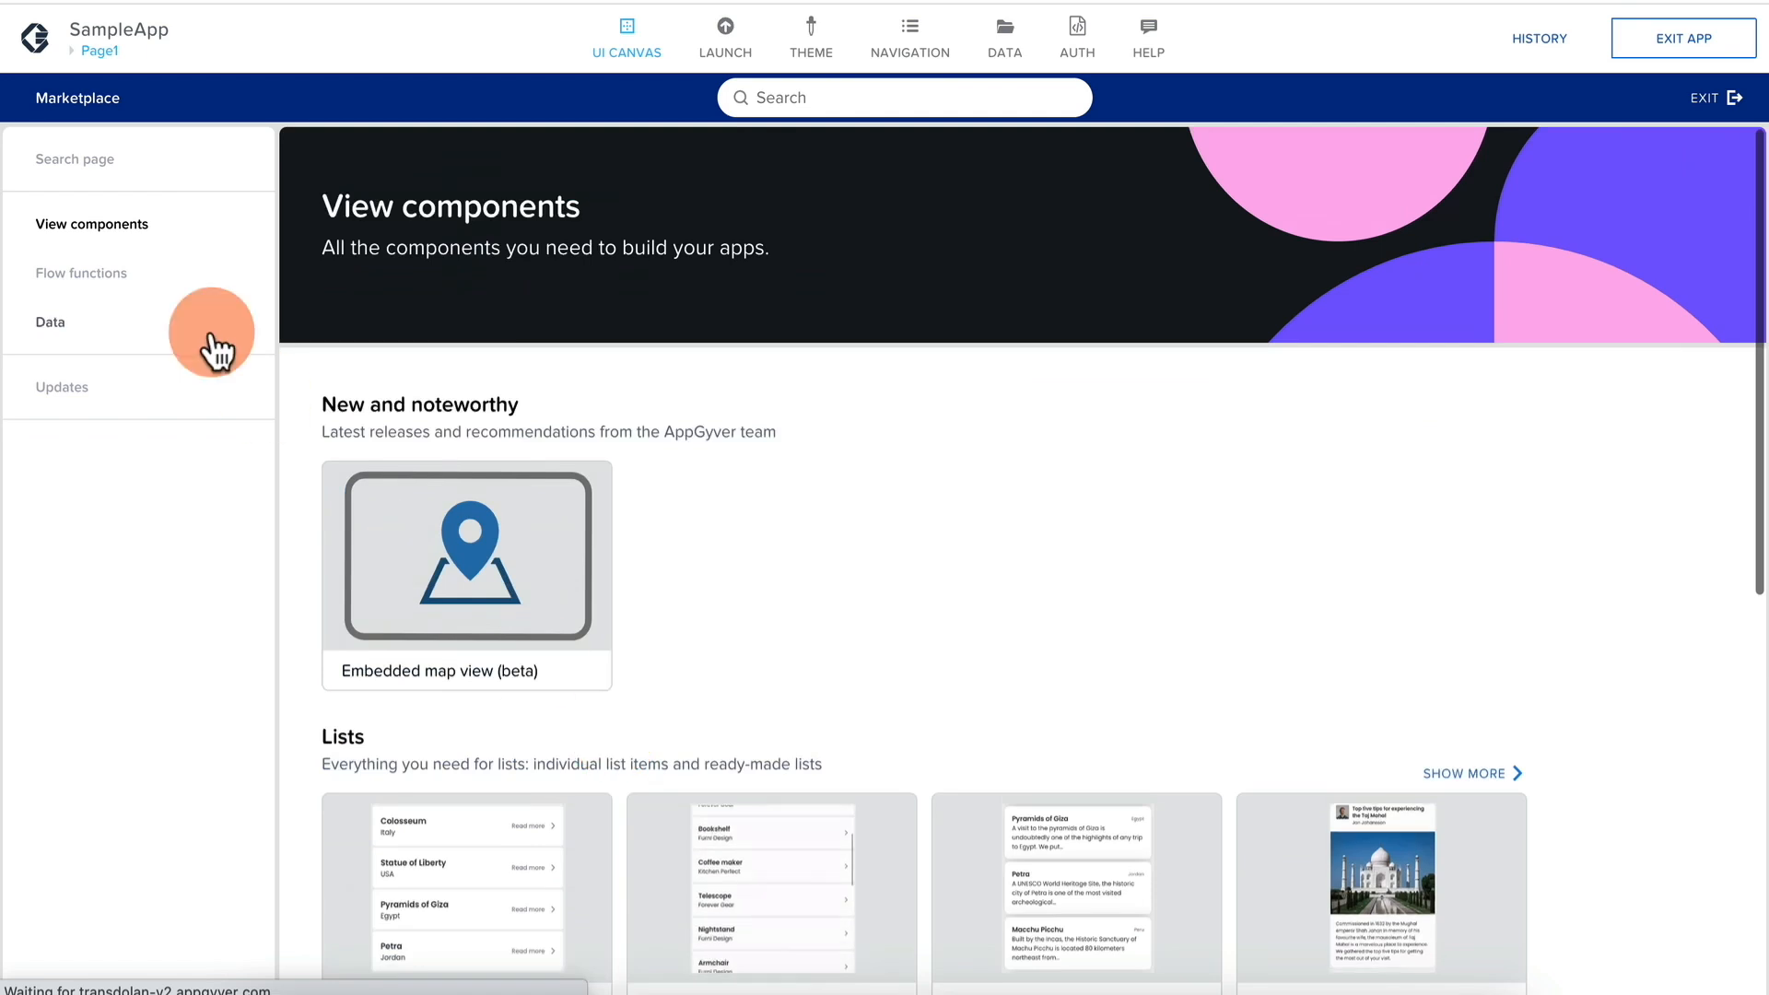
click(122, 279)
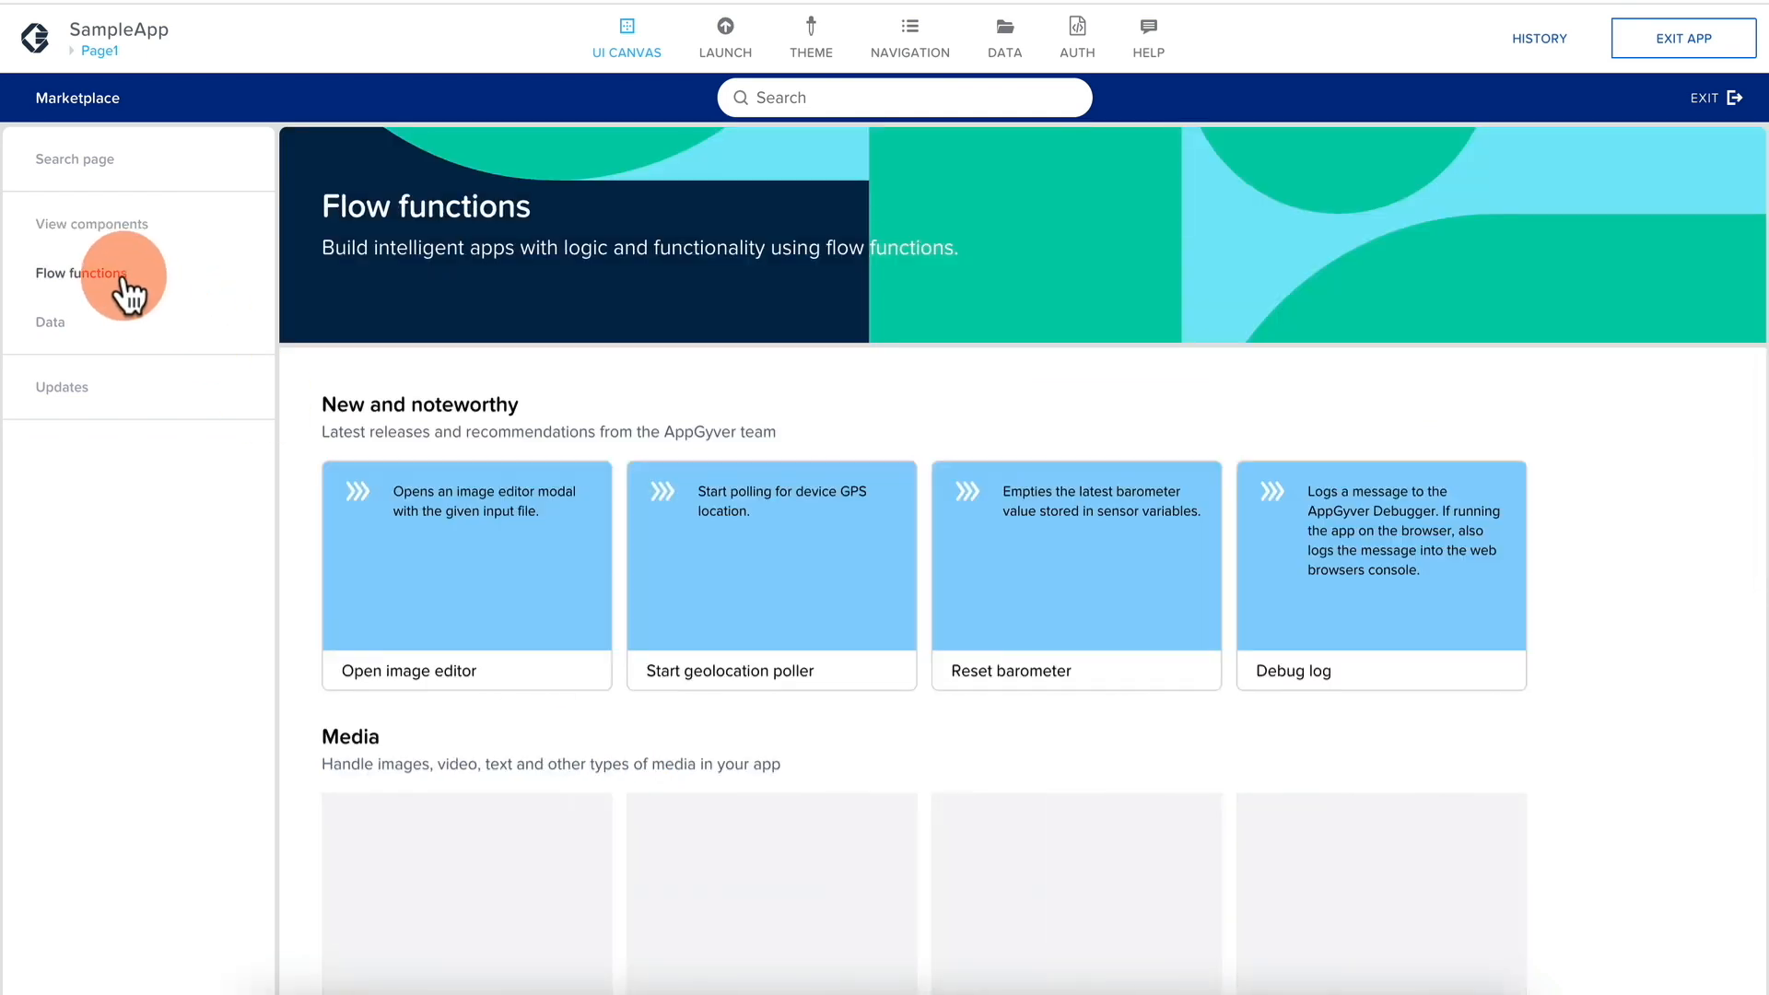
click(502, 576)
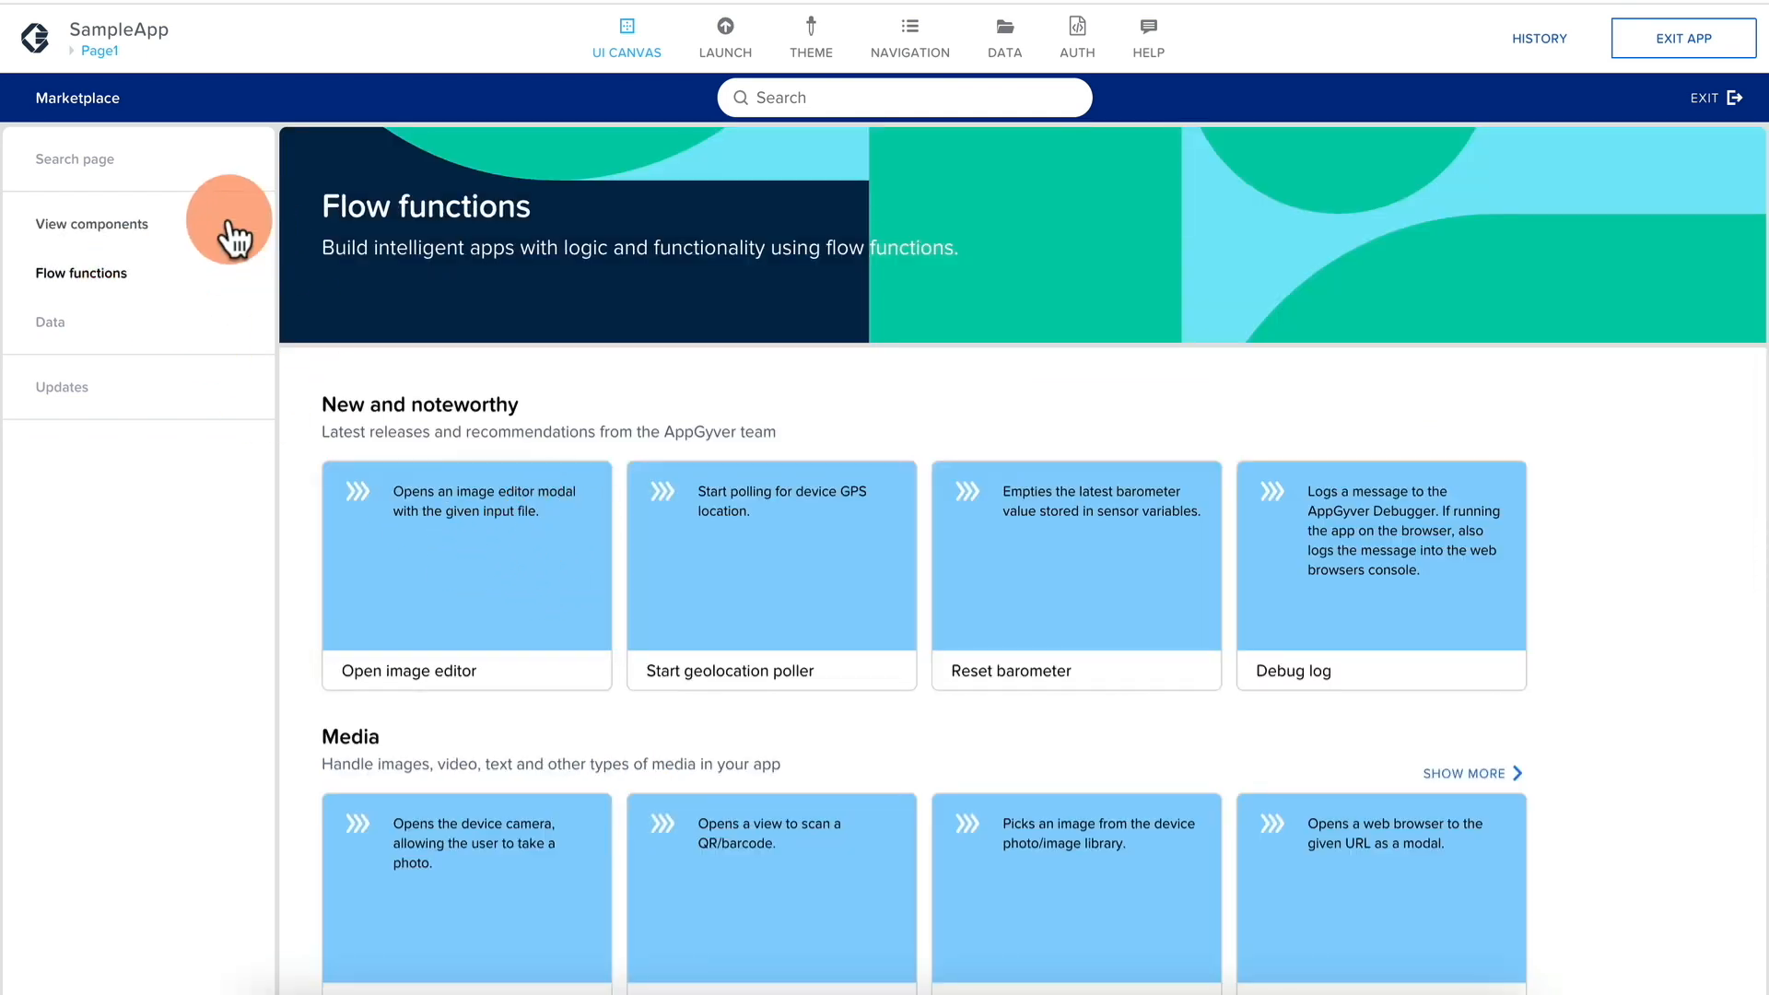
click(140, 226)
scroll(626, 535, down, 2)
scroll(640, 546, down, 3)
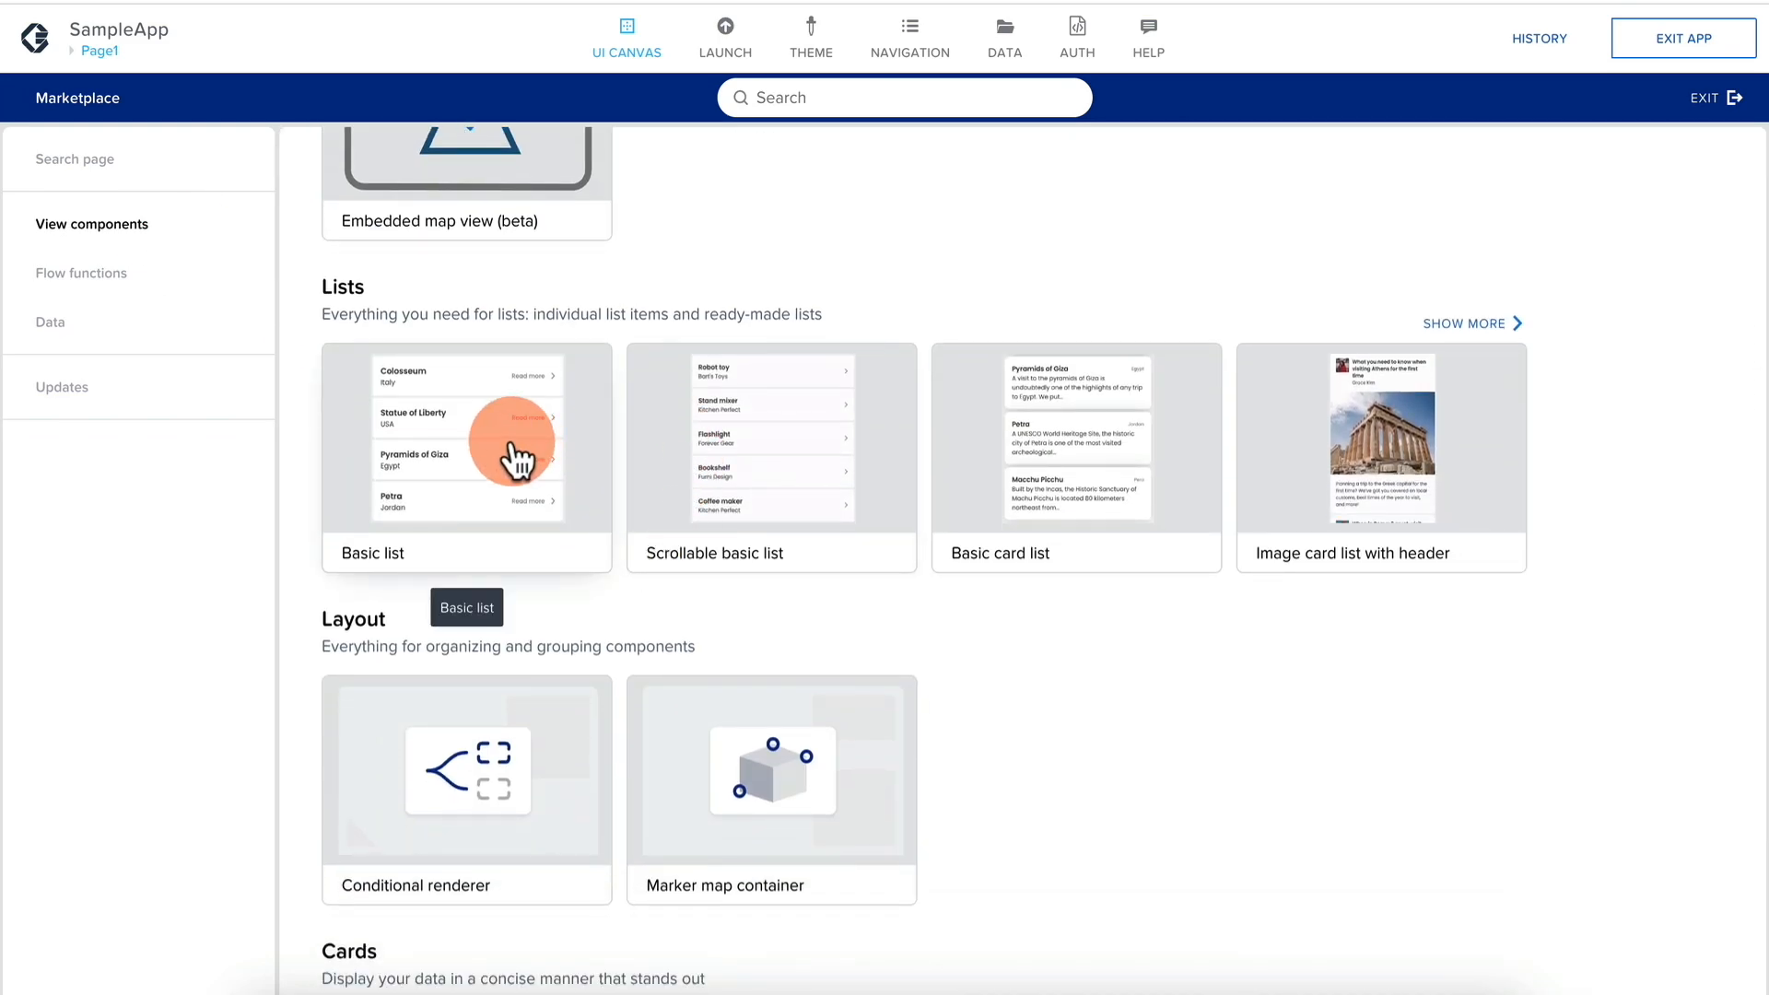
scroll(519, 460, down, 3)
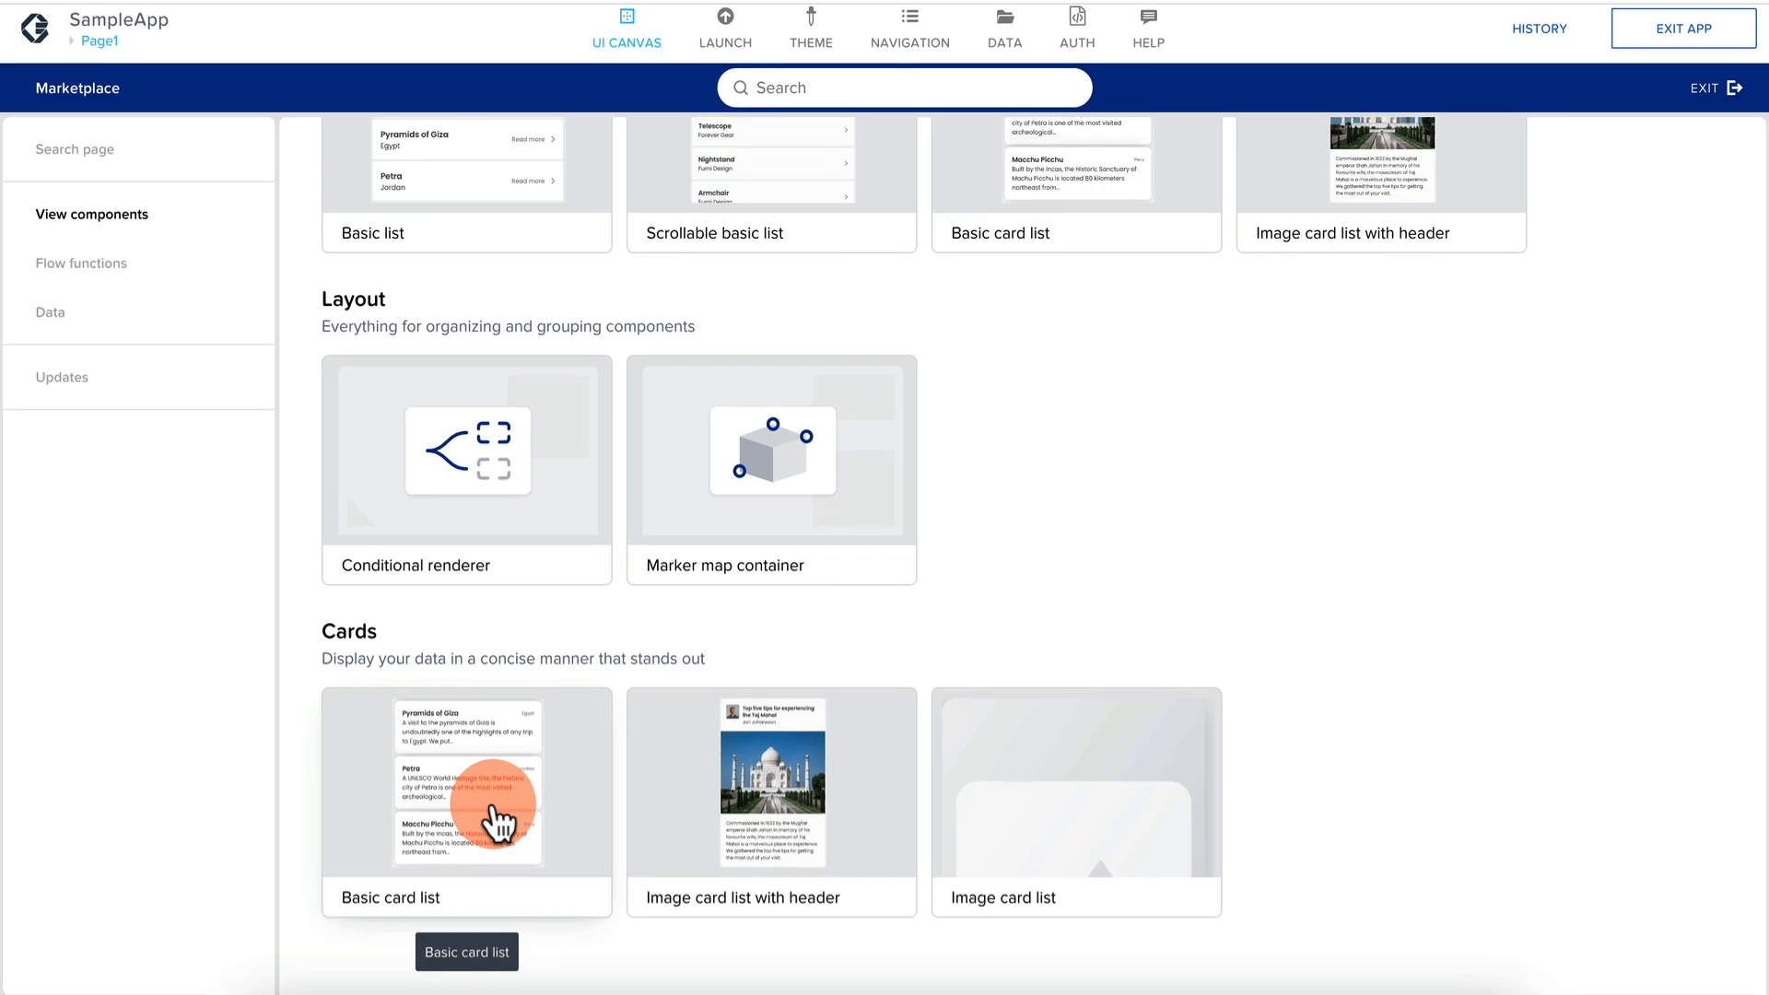
click(1707, 99)
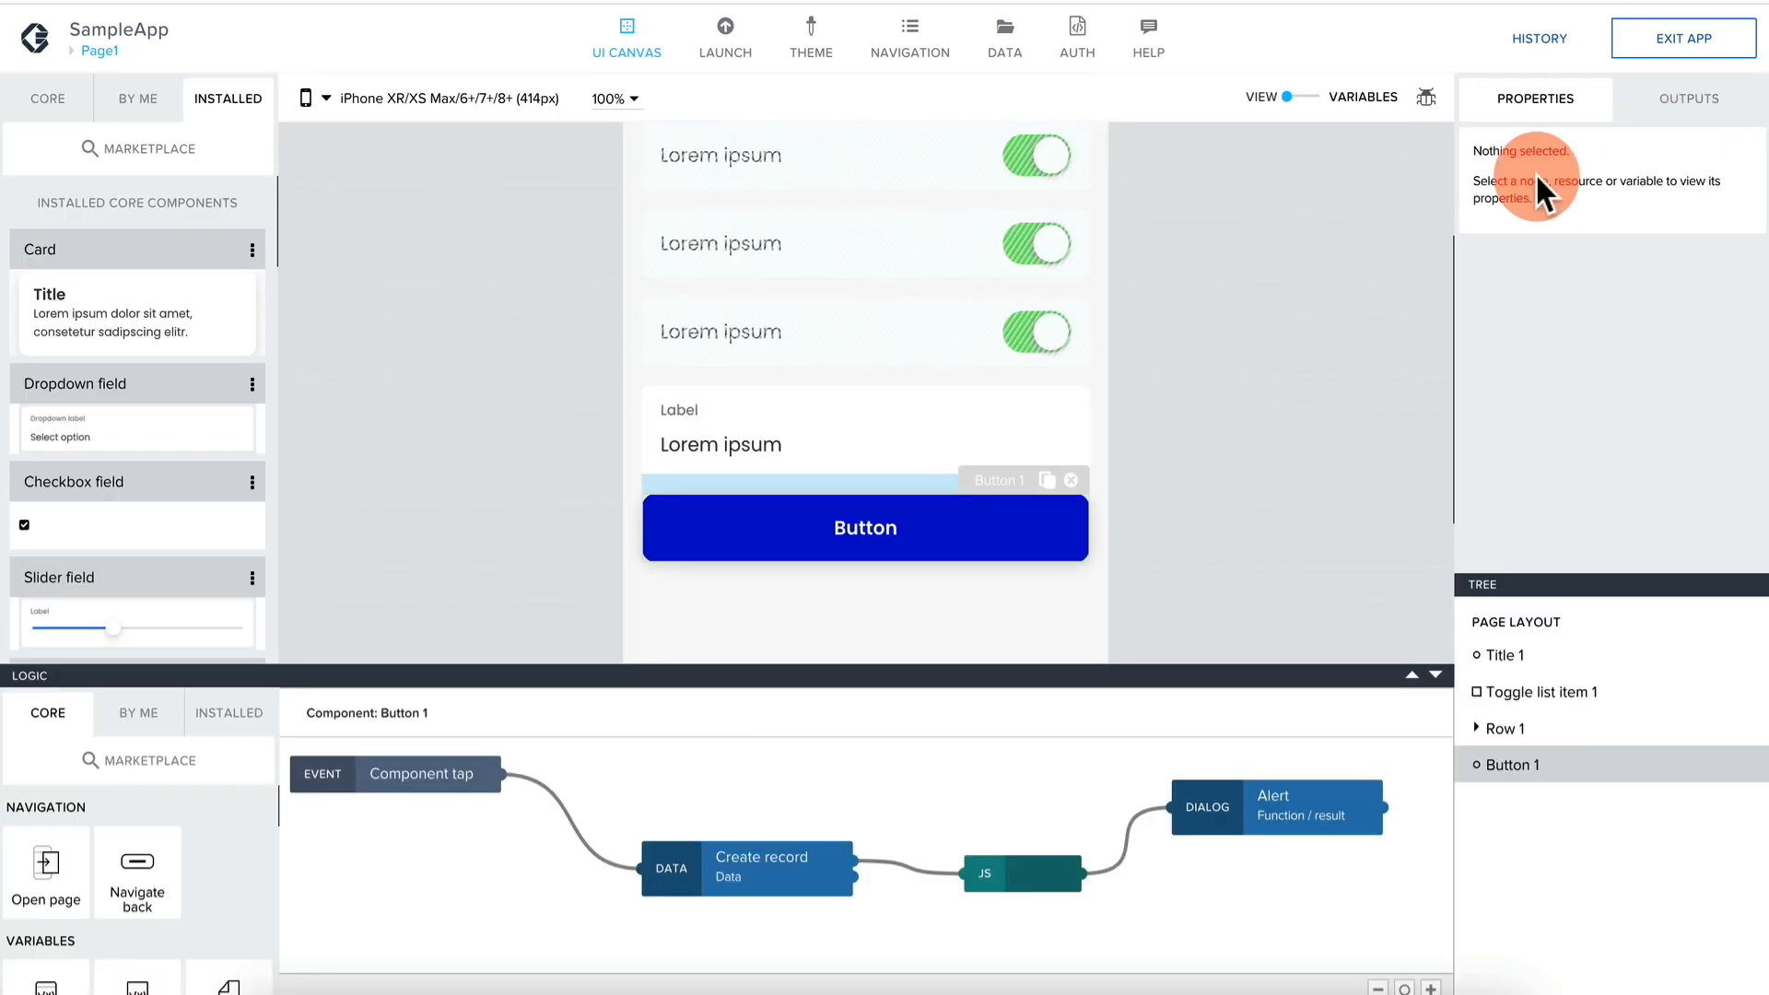
Select Toggle list item 1 below the headline to examine its property bindings and logic flow.
scroll(1166, 407, up, 2)
scroll(1165, 407, down, 2)
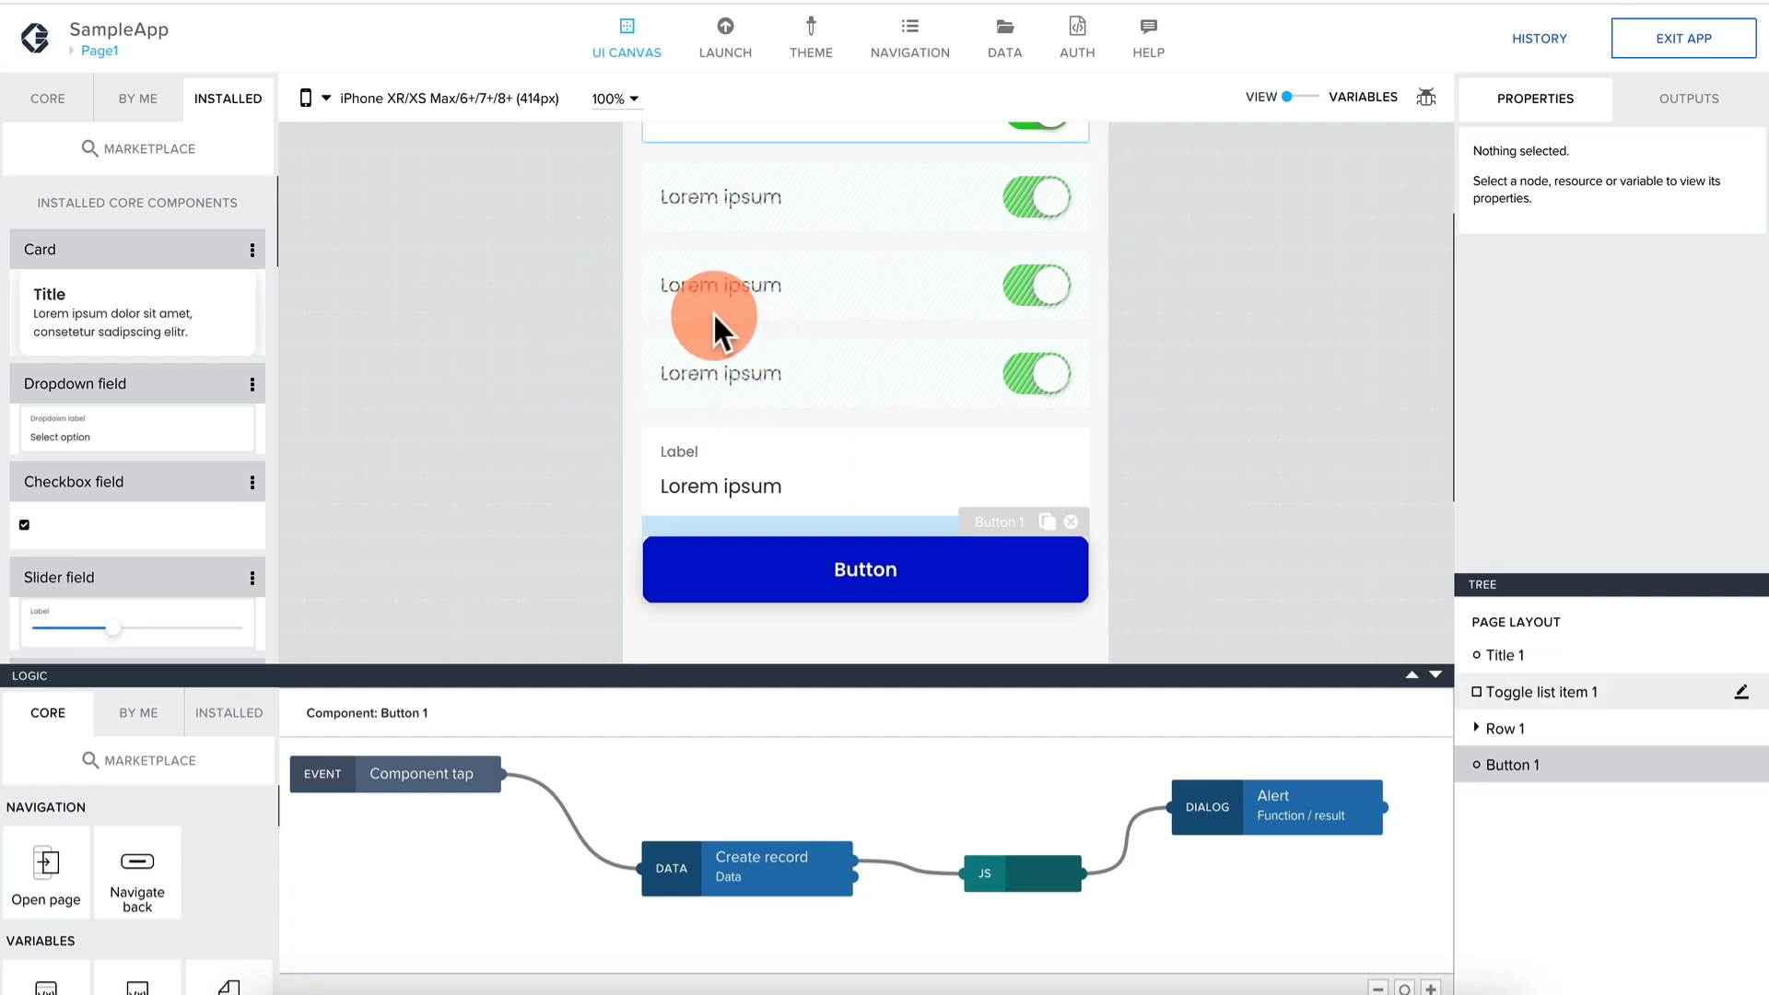
scroll(699, 317, up, 2)
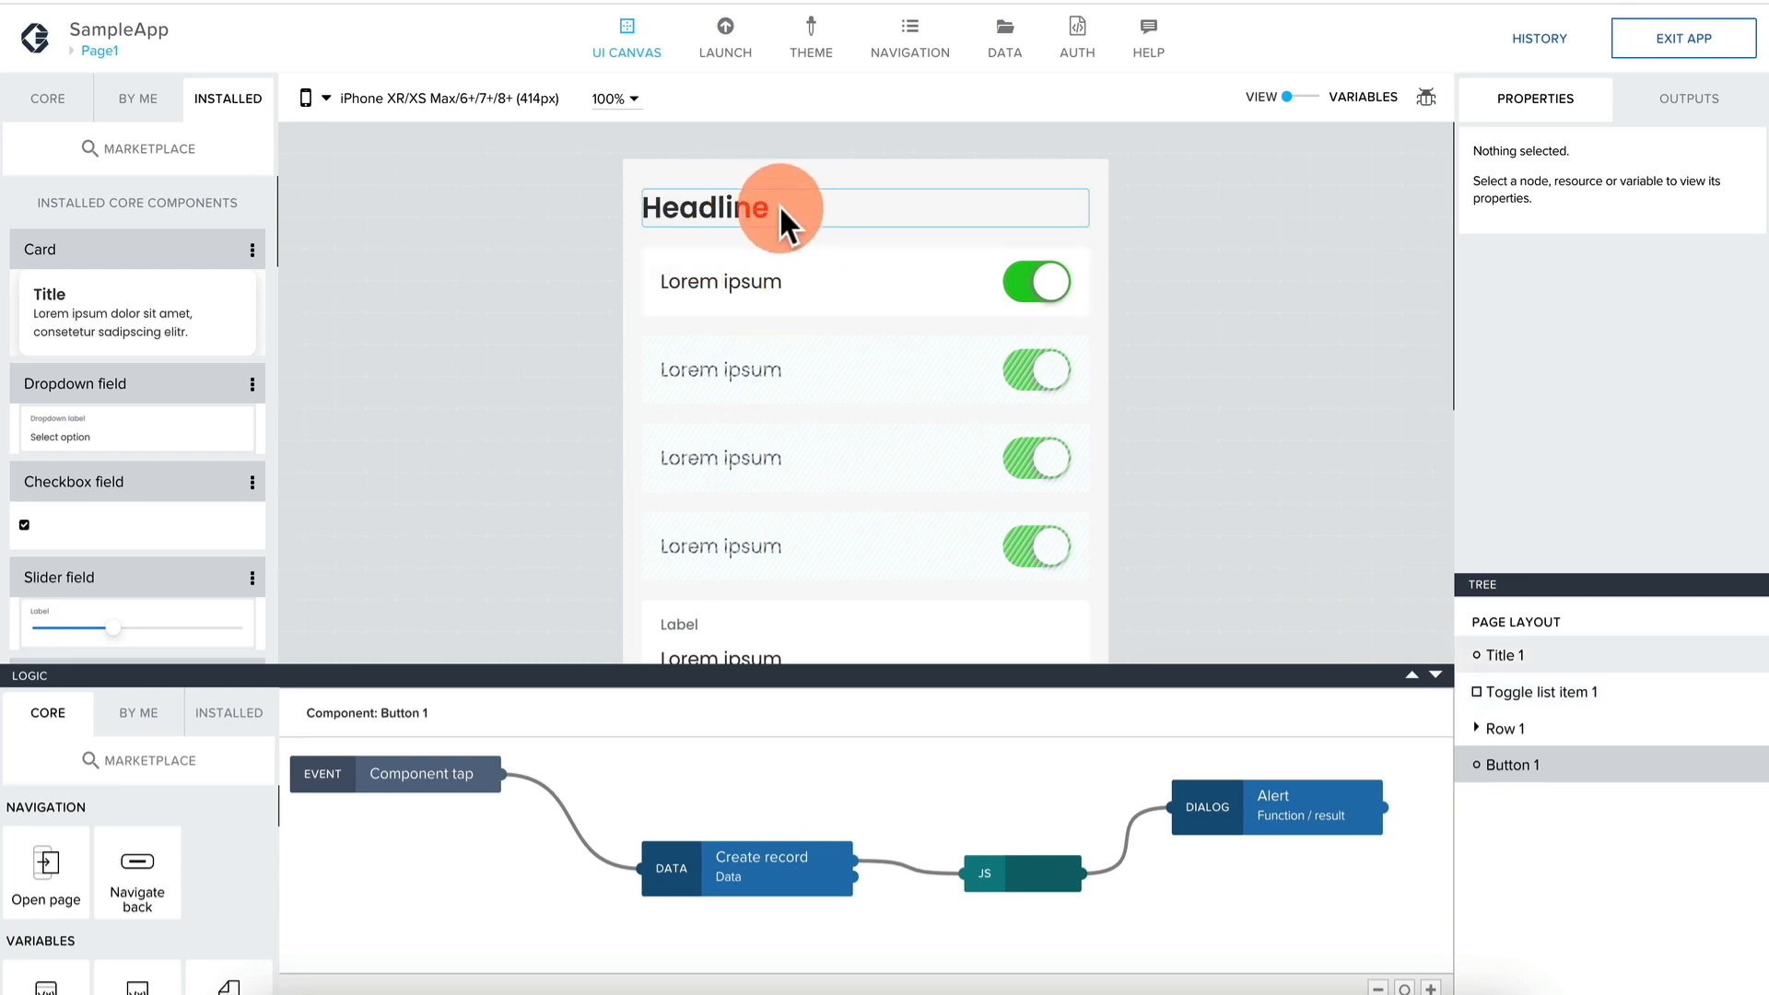
click(854, 295)
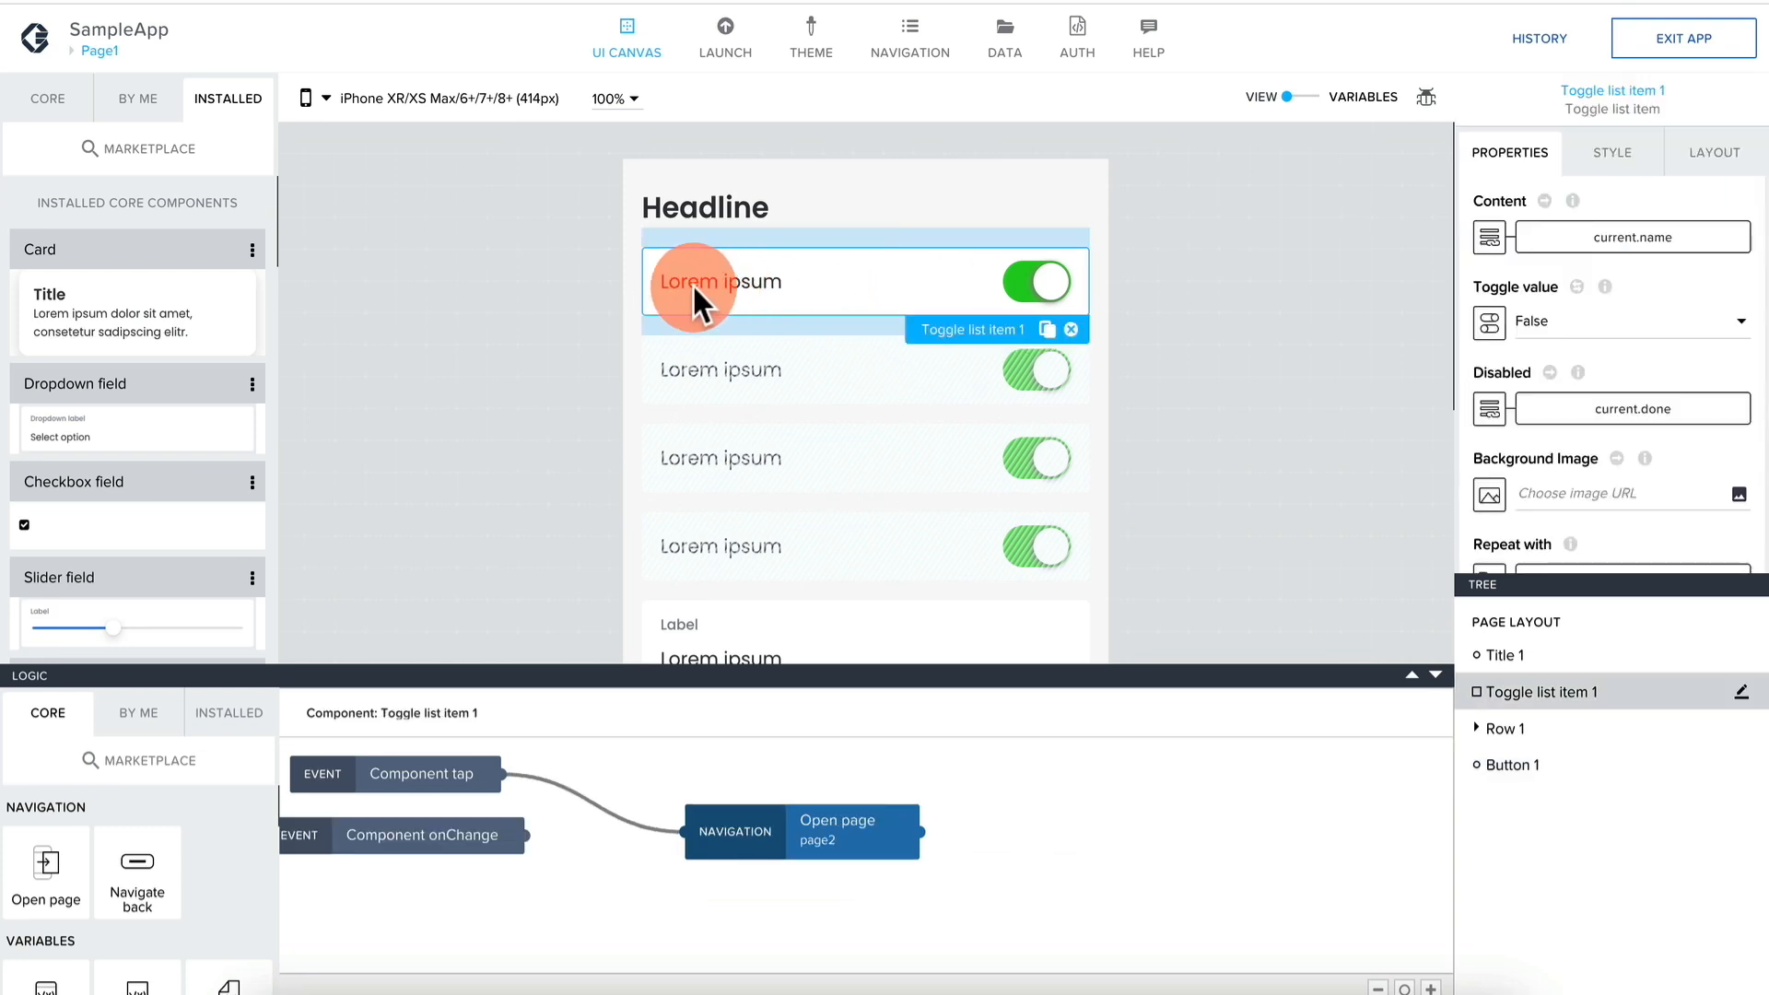